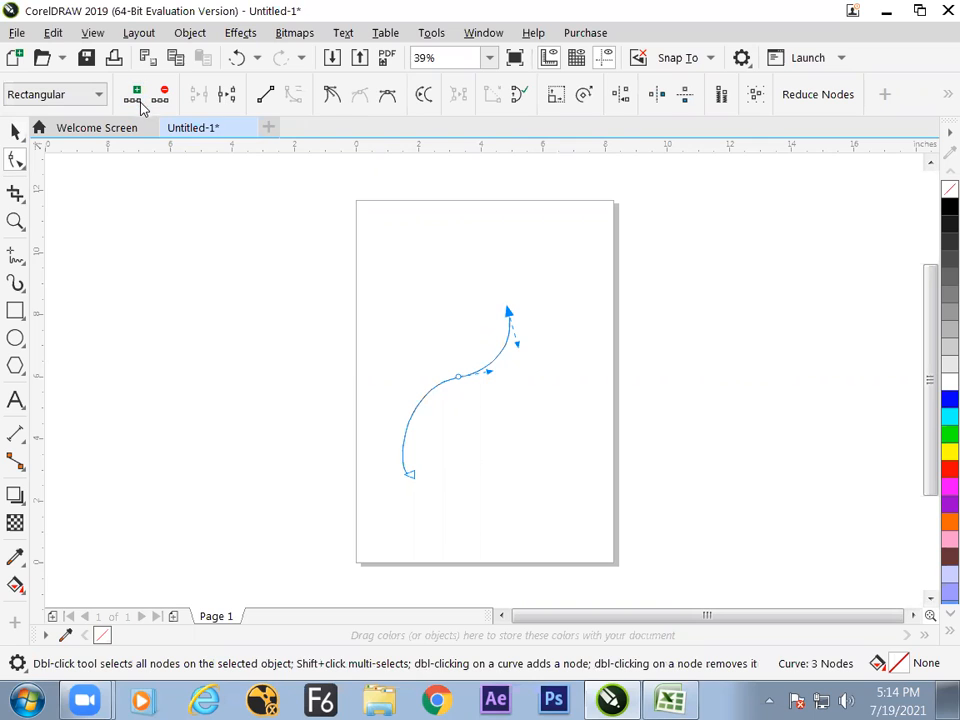
Break the S-shaped curve at a node a short way below its upper end.
drag(474, 336, 512, 373)
click(226, 94)
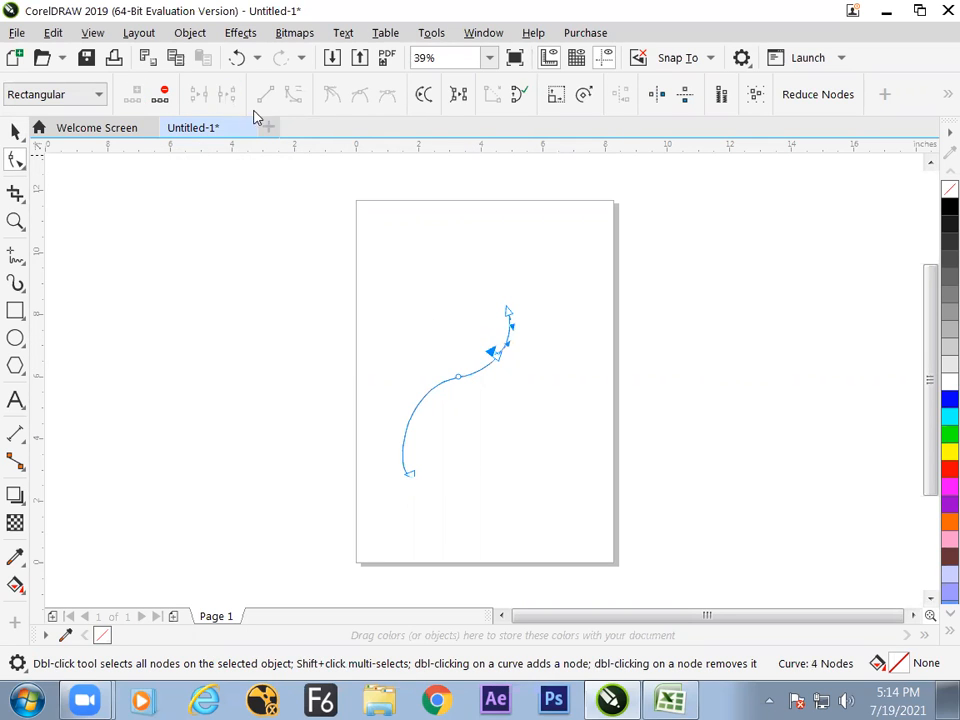
click(15, 131)
click(465, 332)
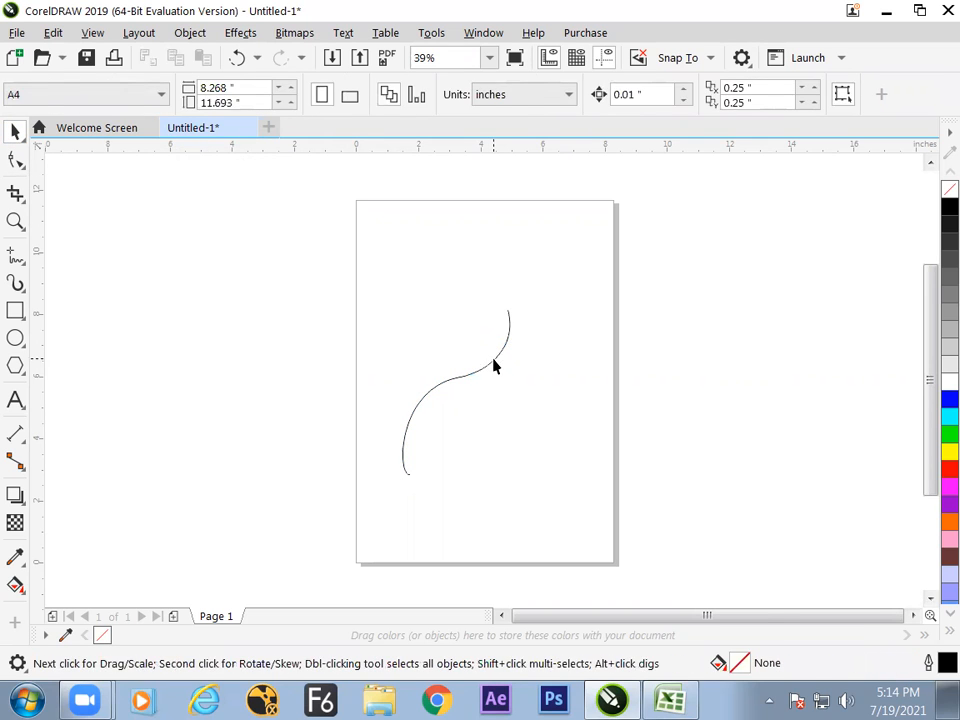
Break the split curve apart into two separate objects.
click(494, 360)
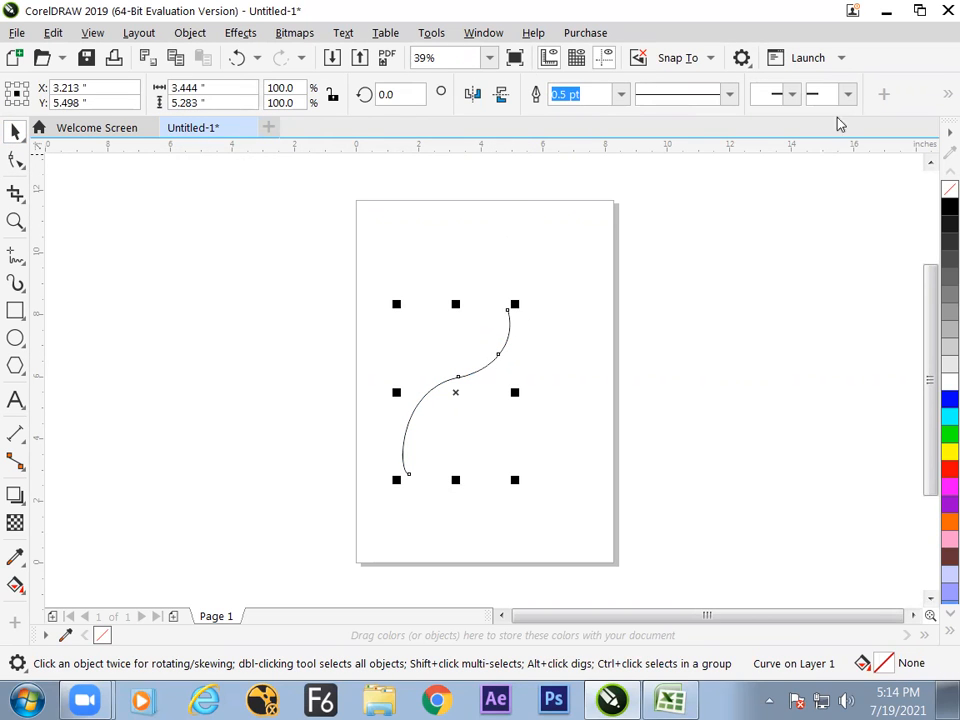
click(885, 96)
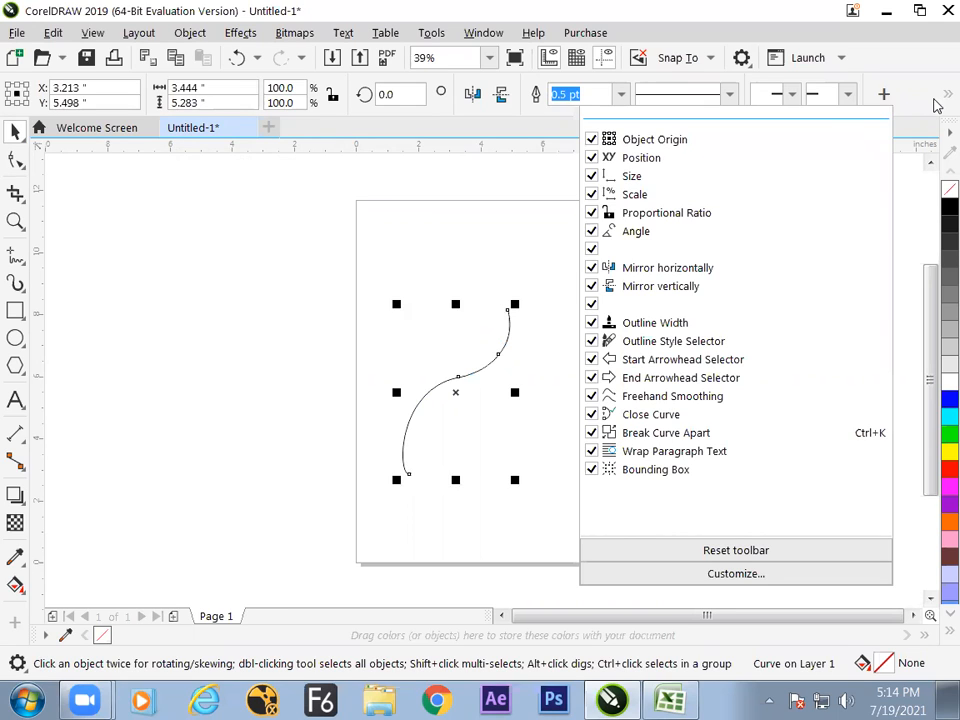
click(936, 94)
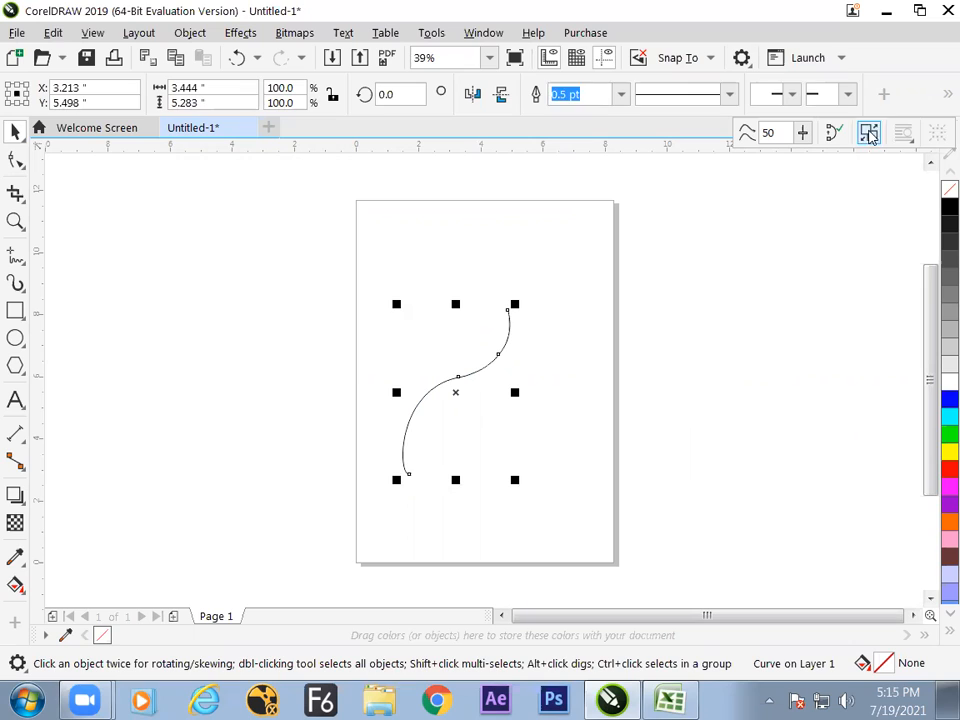
click(869, 134)
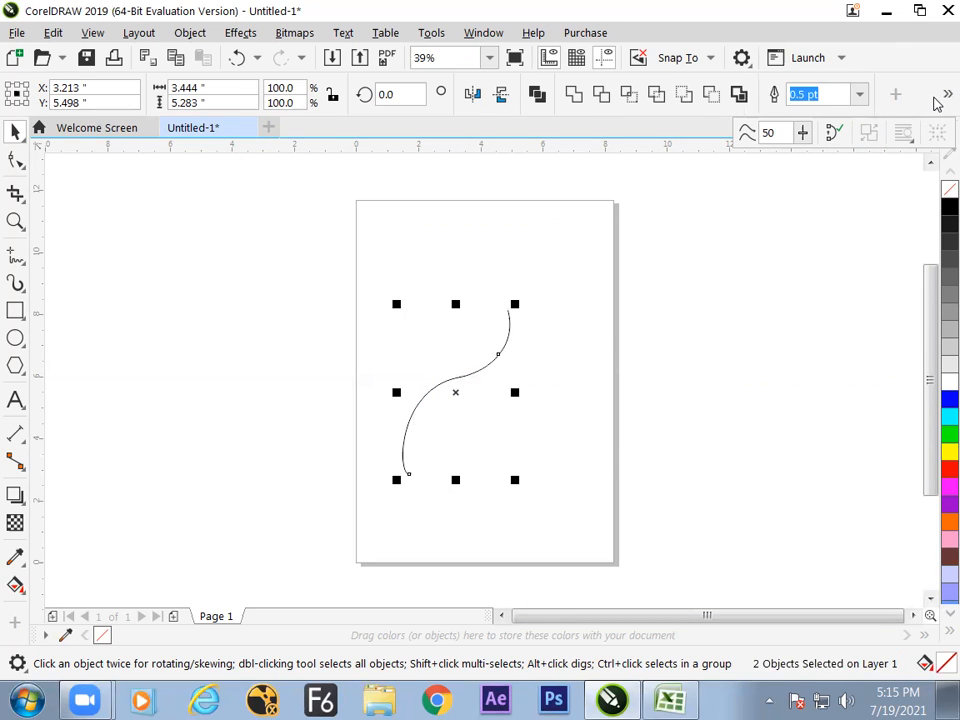
click(564, 317)
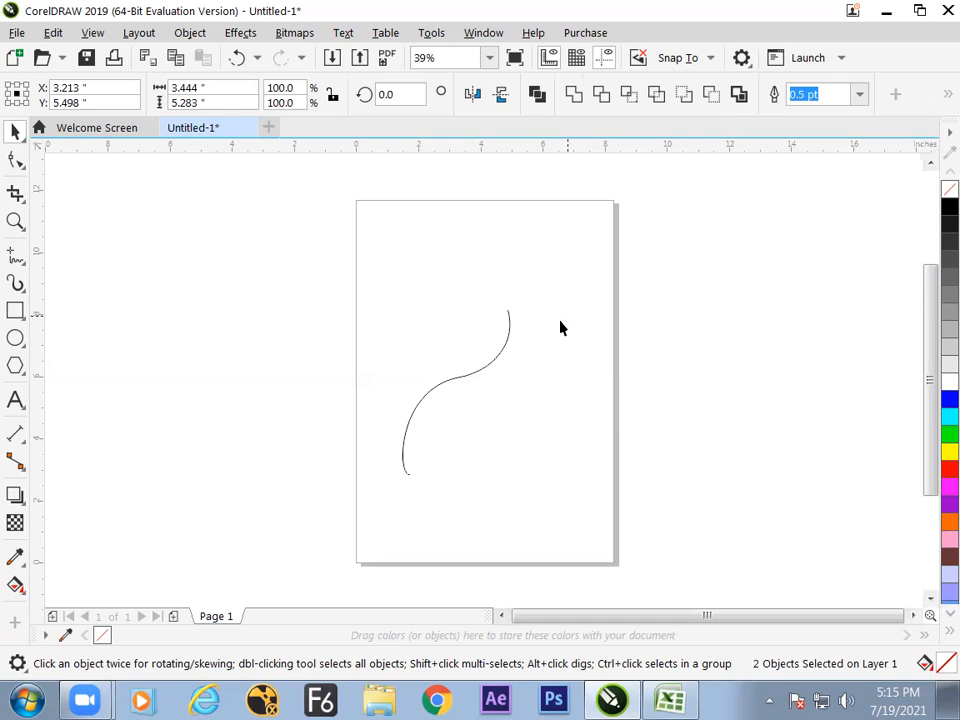
Duplicate the short upper segment in place and bend the copy inward to form the second edge of a leaf.
click(508, 336)
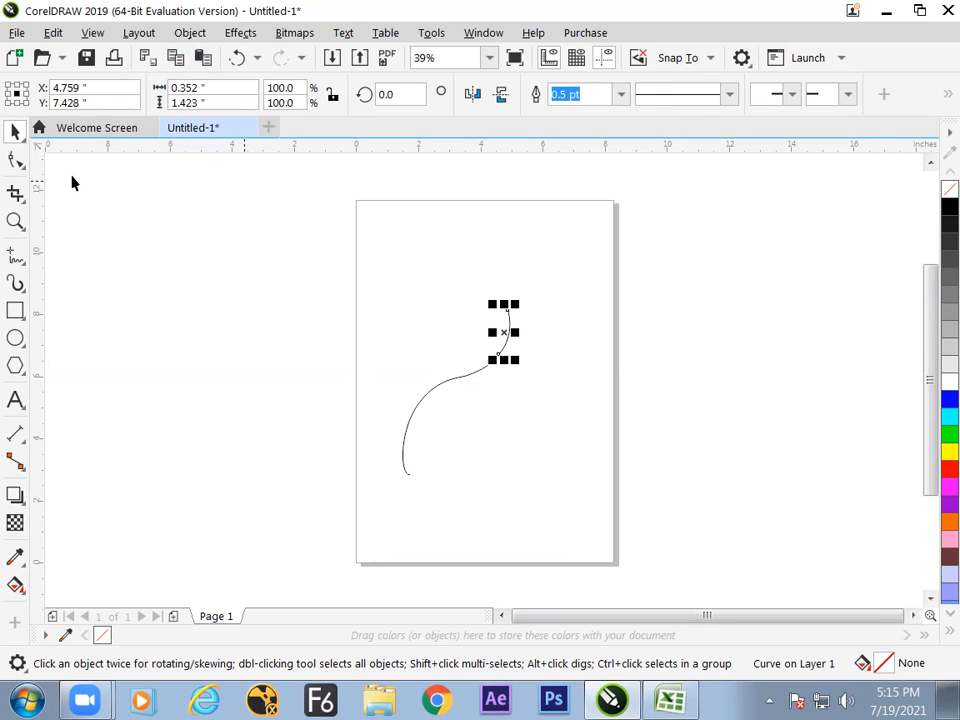
click(15, 160)
drag(517, 336, 492, 332)
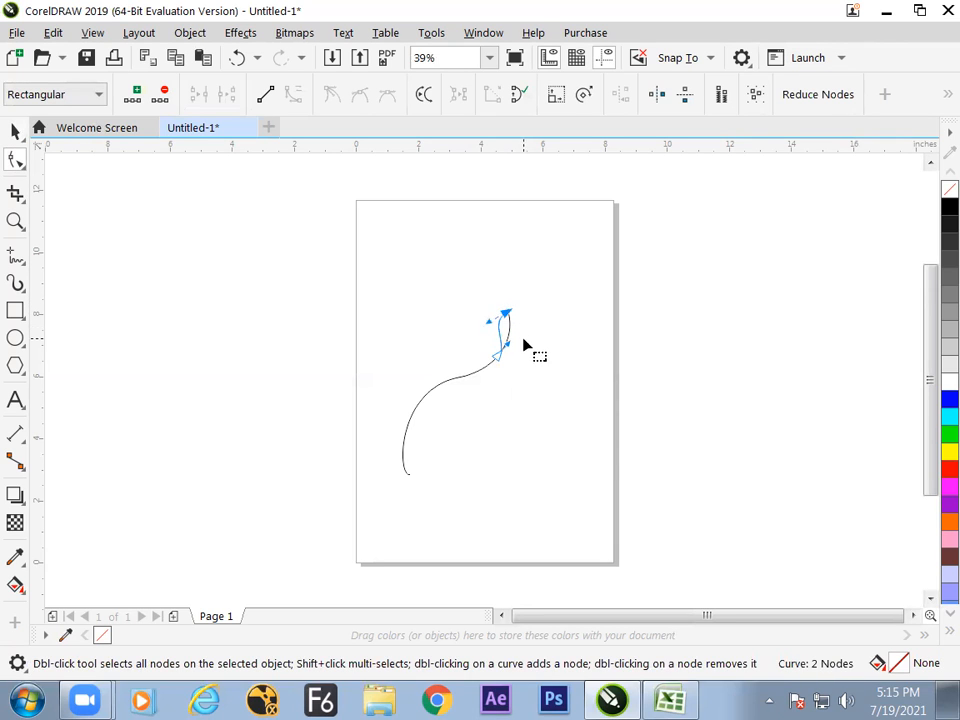
click(15, 131)
click(199, 251)
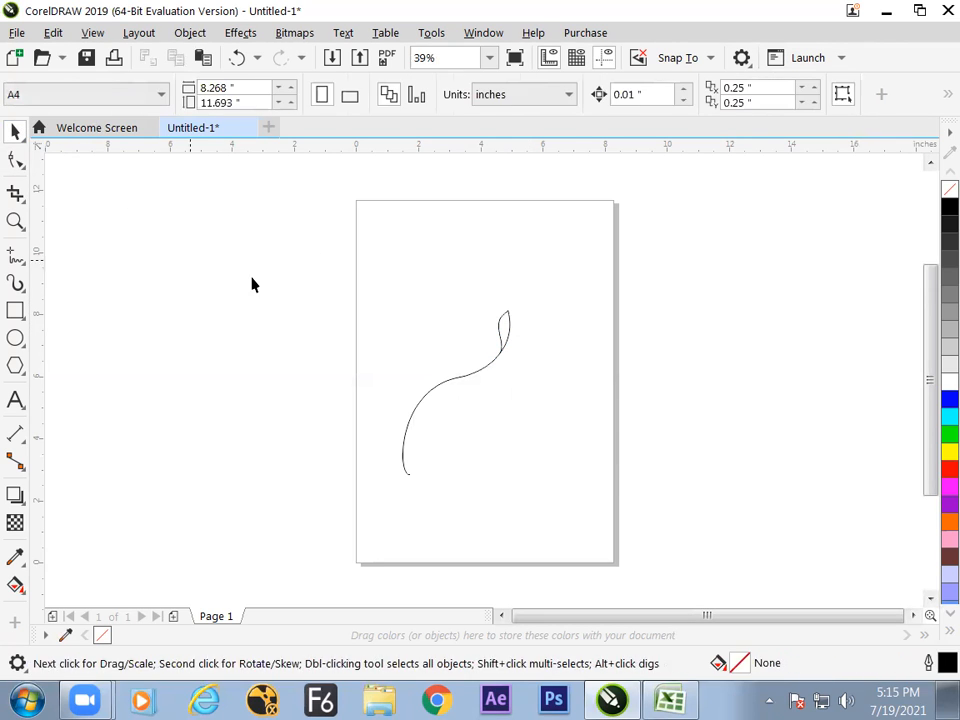
Combine the two leaf edges and join their end nodes at the tip and base into a closed leaf shape.
drag(476, 274, 556, 373)
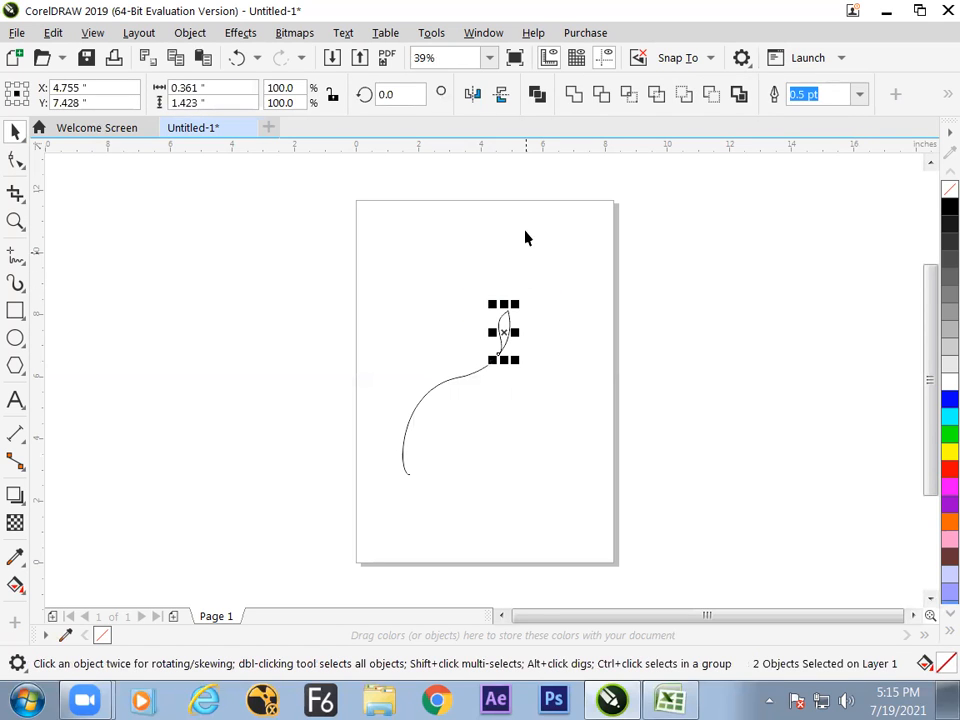
key(ctrl+l)
click(15, 160)
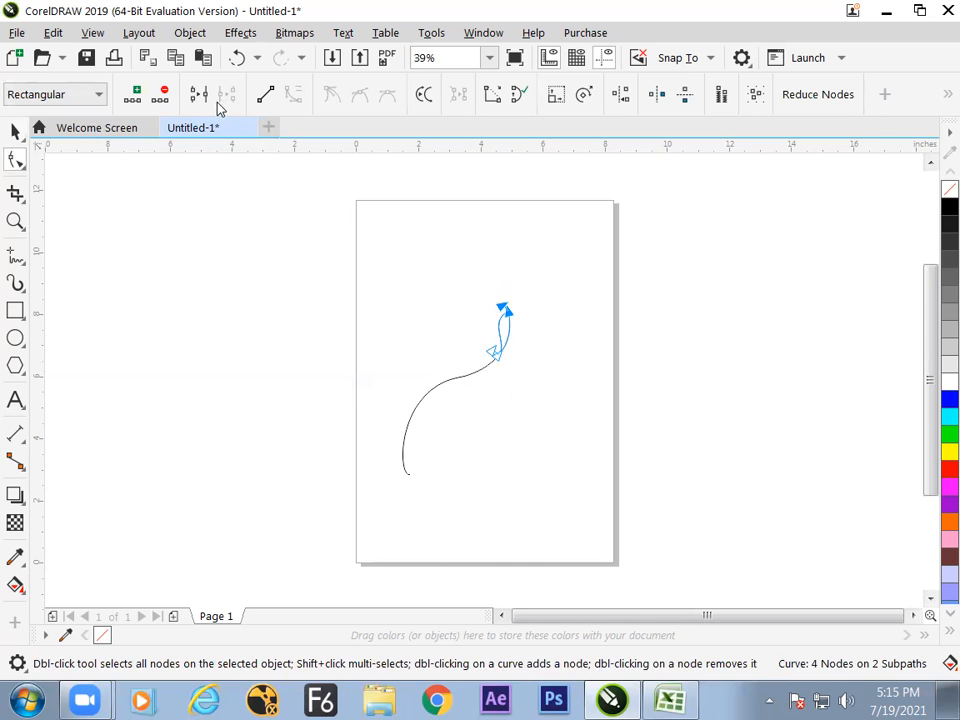
click(201, 95)
drag(525, 386, 463, 342)
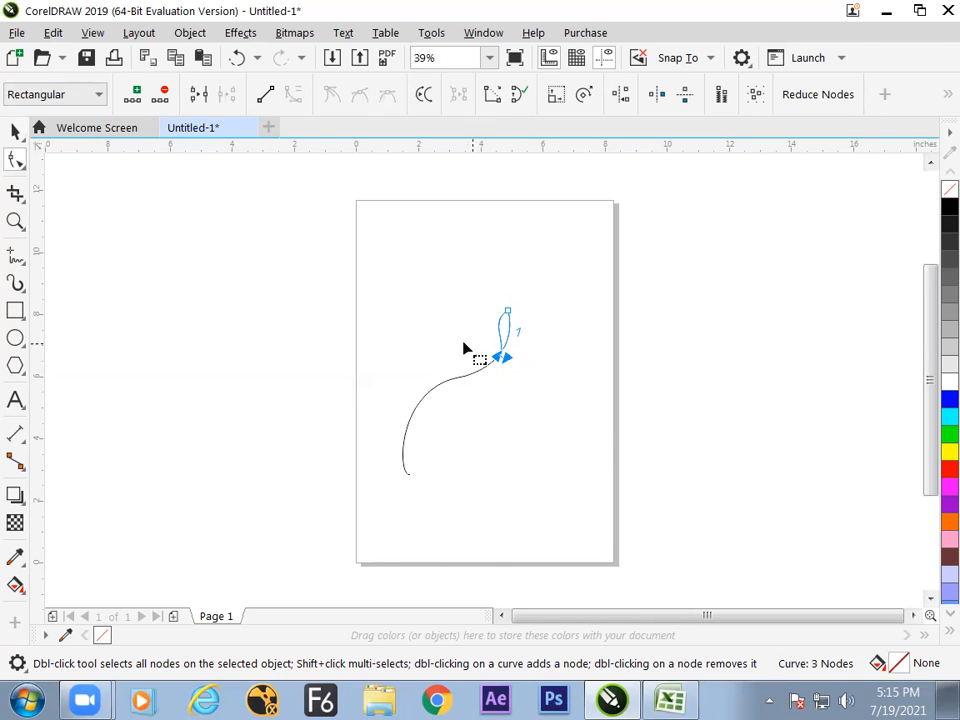
click(196, 102)
click(15, 132)
click(238, 330)
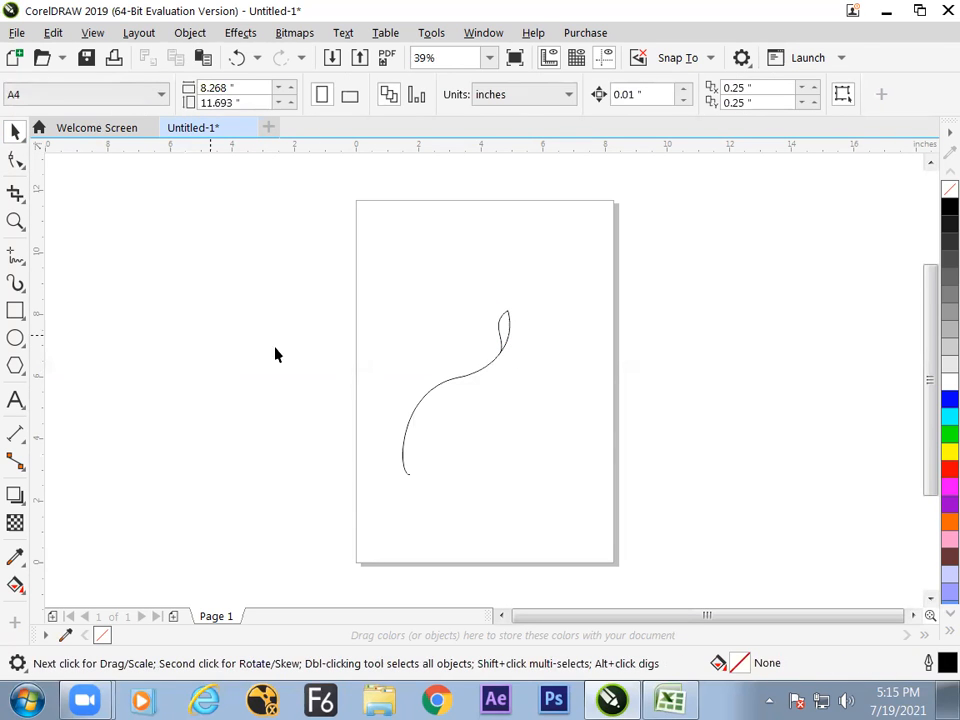
Fill the closed leaf shape with green.
click(508, 335)
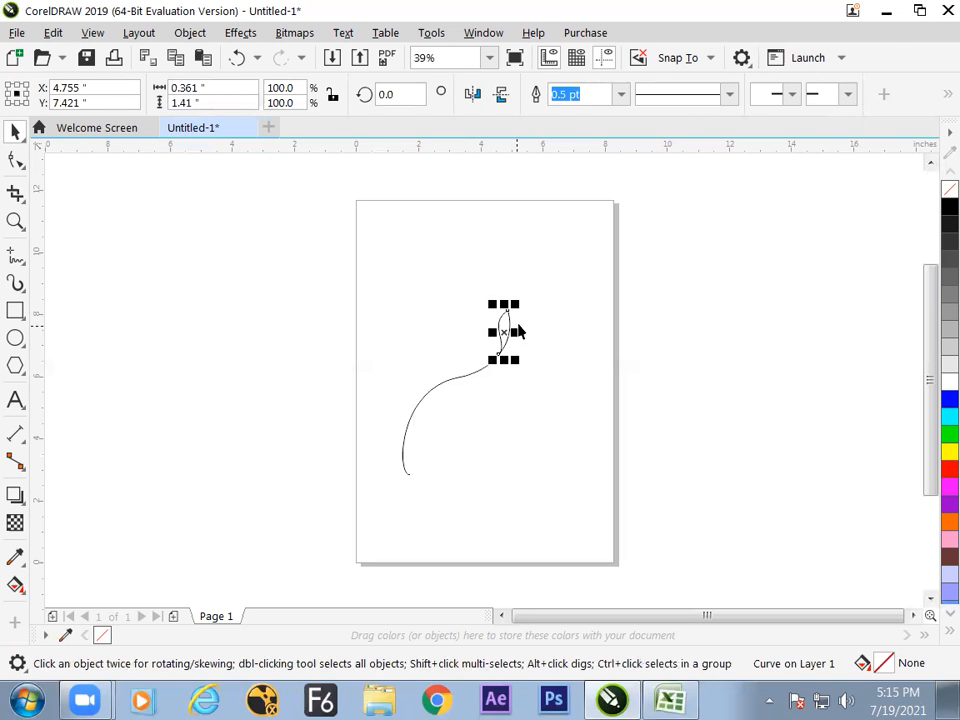
click(949, 434)
click(656, 385)
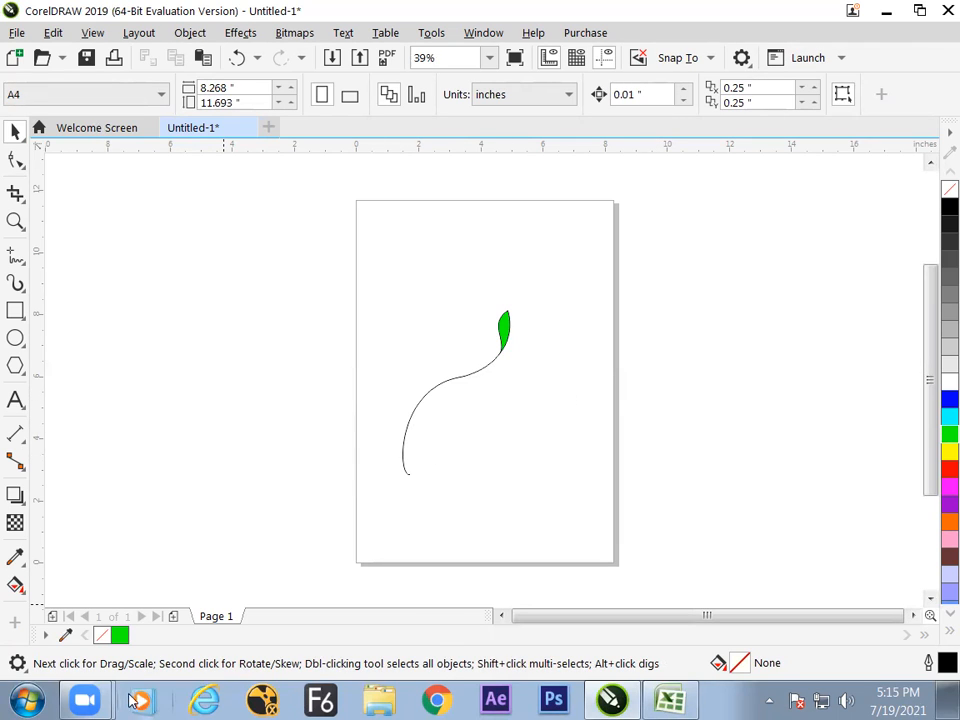
Open Paint and sketch a curved main stem with small leafy twigs along its upper right branch.
click(12, 700)
click(113, 147)
mouse_move(450, 514)
mouse_down()
mouse_move(431, 451)
mouse_move(512, 339)
mouse_up()
mouse_move(476, 390)
mouse_down()
mouse_move(431, 337)
mouse_move(457, 329)
mouse_move(465, 302)
mouse_up()
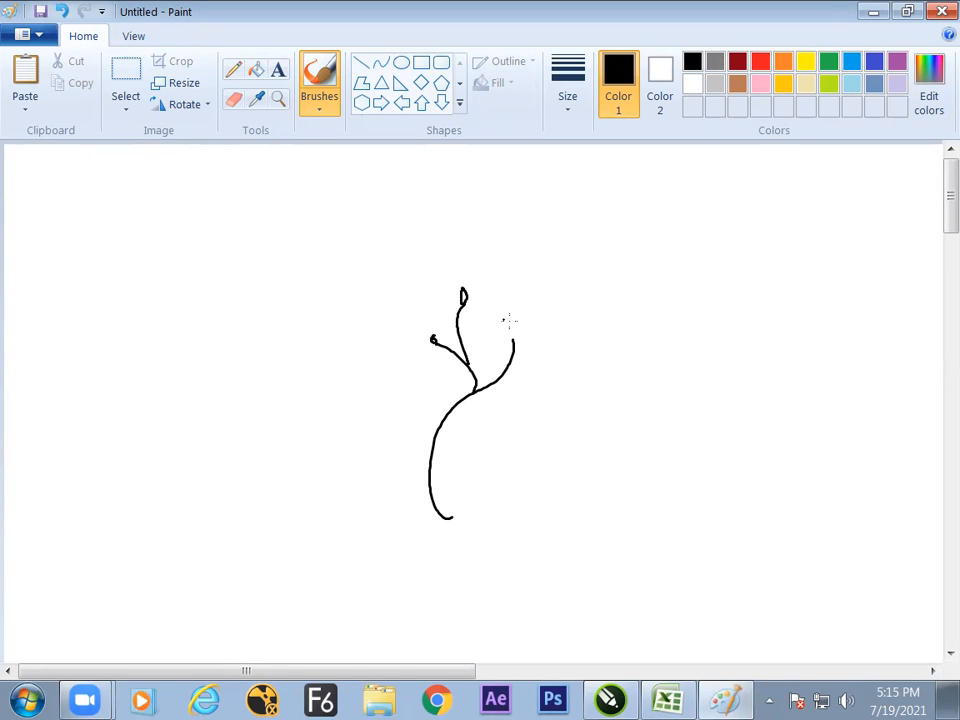
mouse_move(513, 348)
mouse_down()
mouse_move(550, 320)
mouse_move(475, 293)
mouse_move(509, 265)
mouse_up()
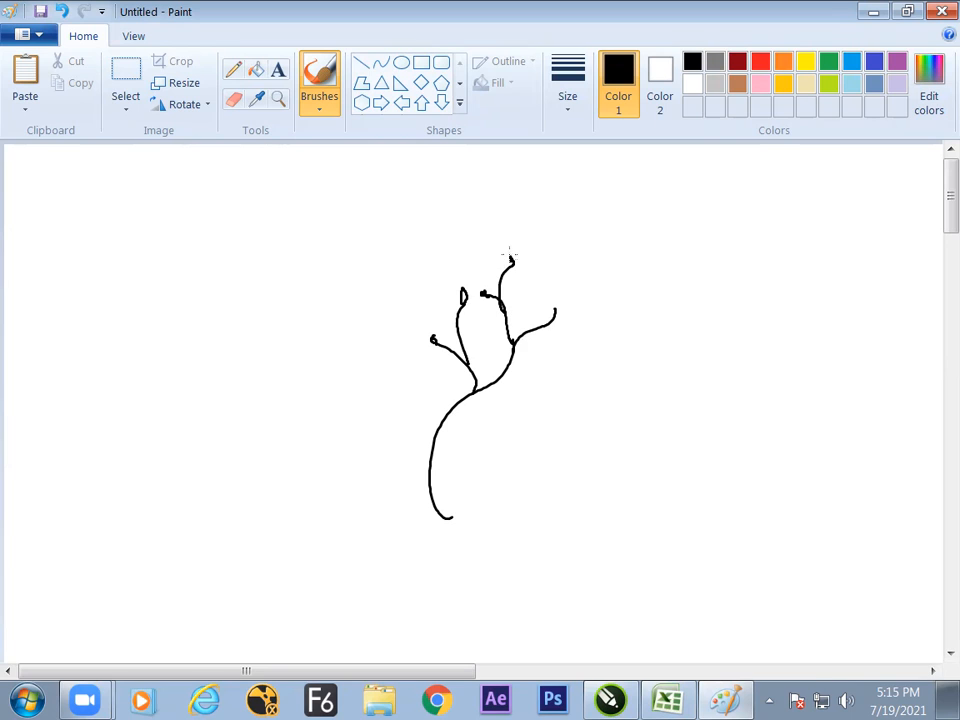
Add a large left branch with leafy twigs to the sketch, plus small shoots near the stem base and right end.
mouse_move(433, 449)
mouse_down()
mouse_move(417, 408)
mouse_move(336, 292)
mouse_up()
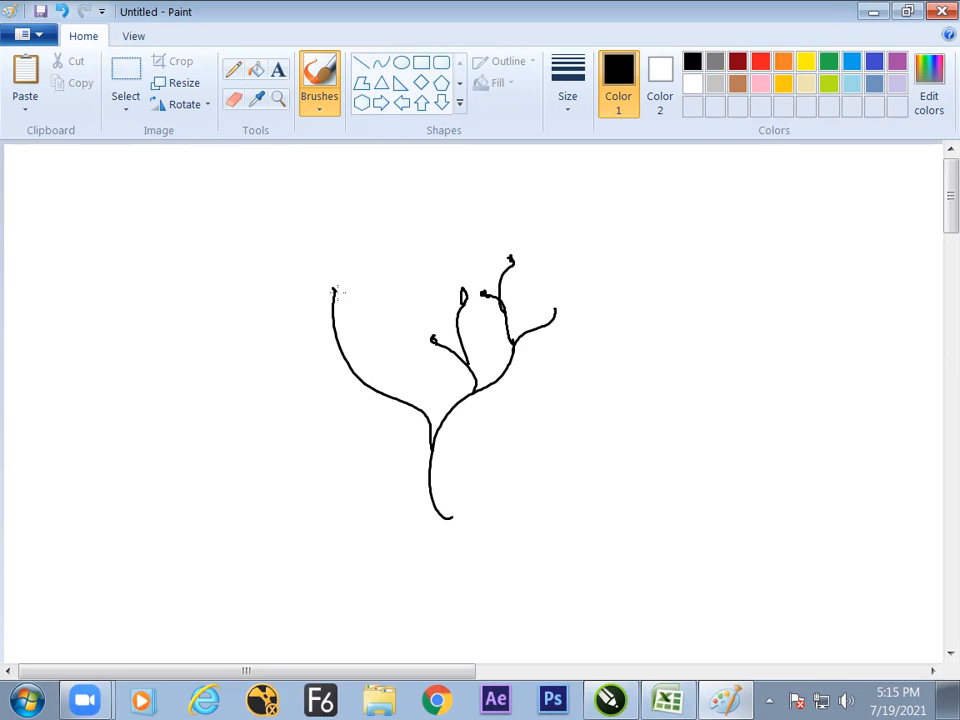
drag(364, 378, 364, 338)
mouse_move(400, 378)
mouse_down()
mouse_move(399, 246)
mouse_move(406, 268)
mouse_move(386, 269)
mouse_up()
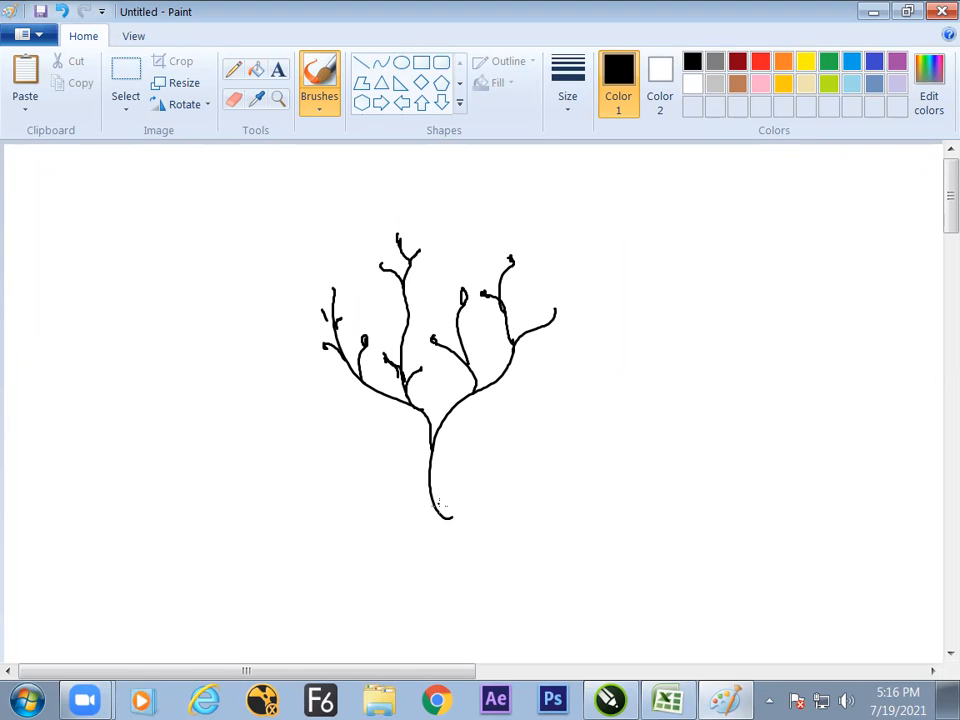
mouse_move(430, 509)
mouse_down()
mouse_move(414, 450)
mouse_move(427, 469)
mouse_up()
drag(521, 332, 531, 294)
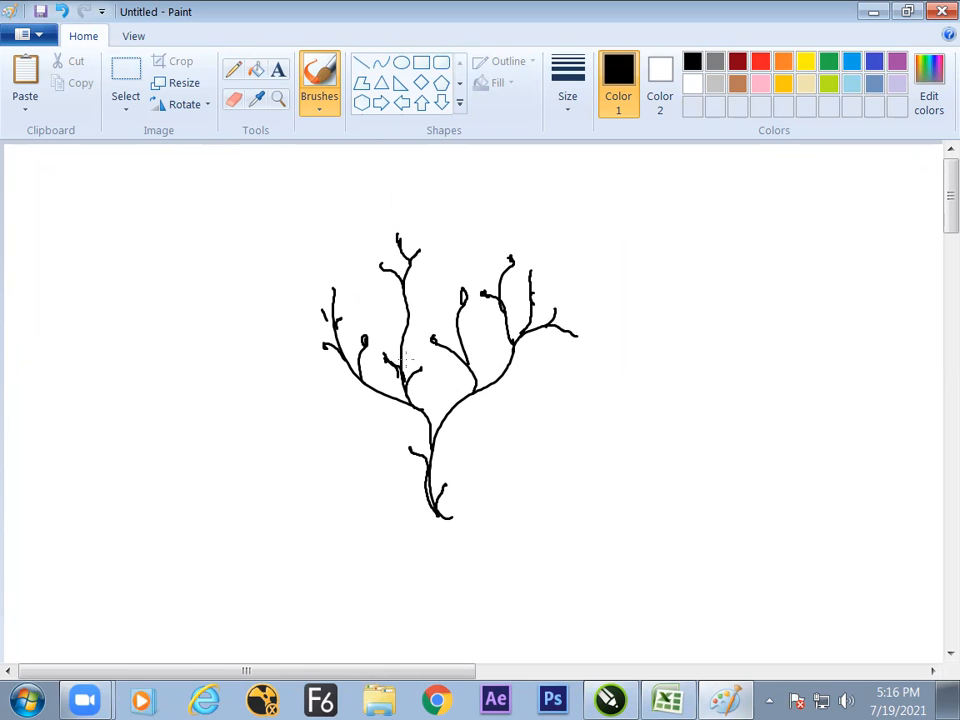
Compare the stem and leaf in CorelDRAW with the branch sketch in Paint, ending back in CorelDRAW.
key(alt+Tab)
click(471, 375)
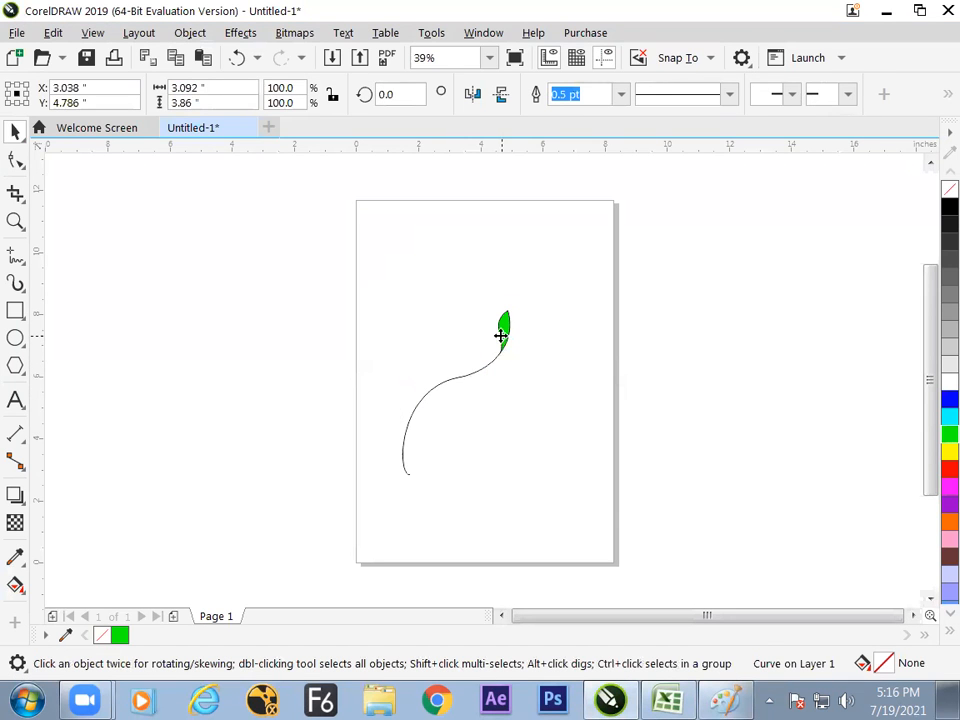
click(501, 336)
key(alt+Tab)
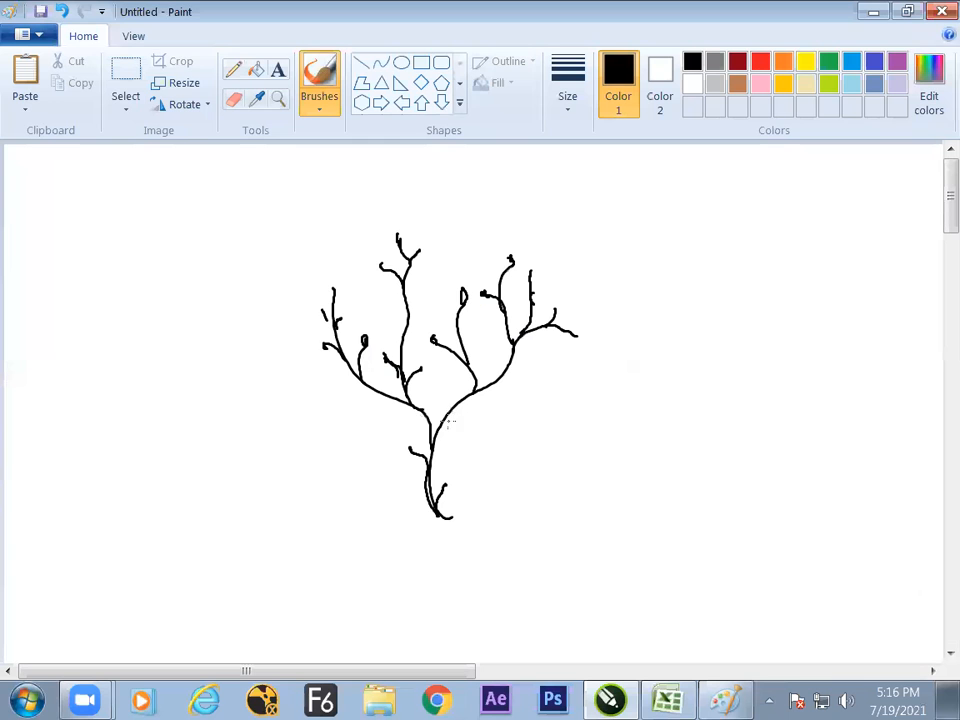
key(alt+Tab)
key(alt+Tab)
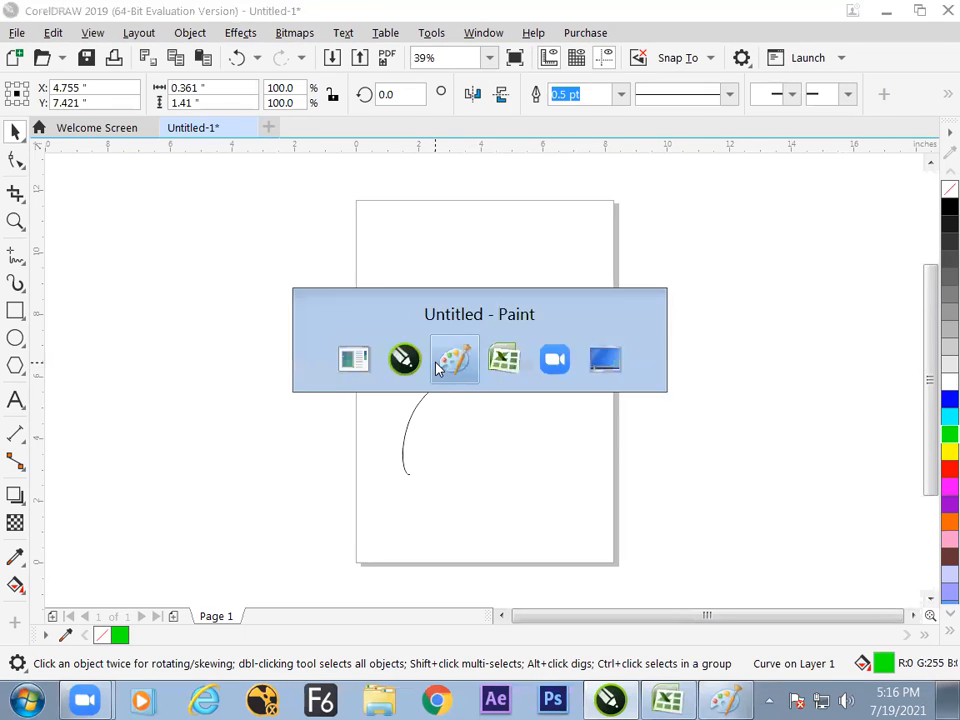
key(alt+Tab)
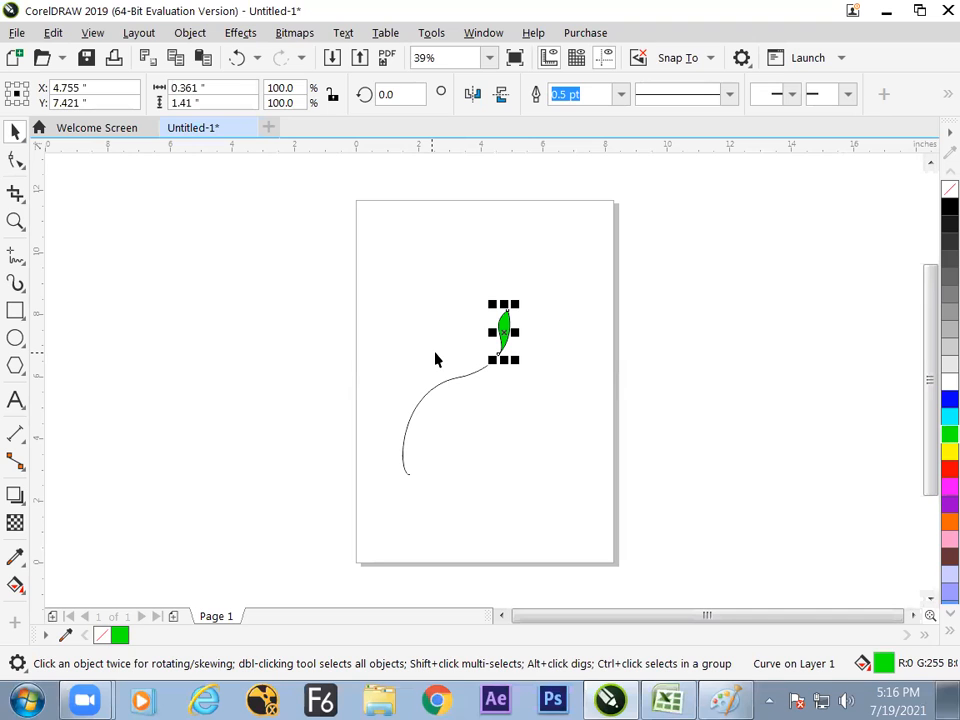
click(543, 310)
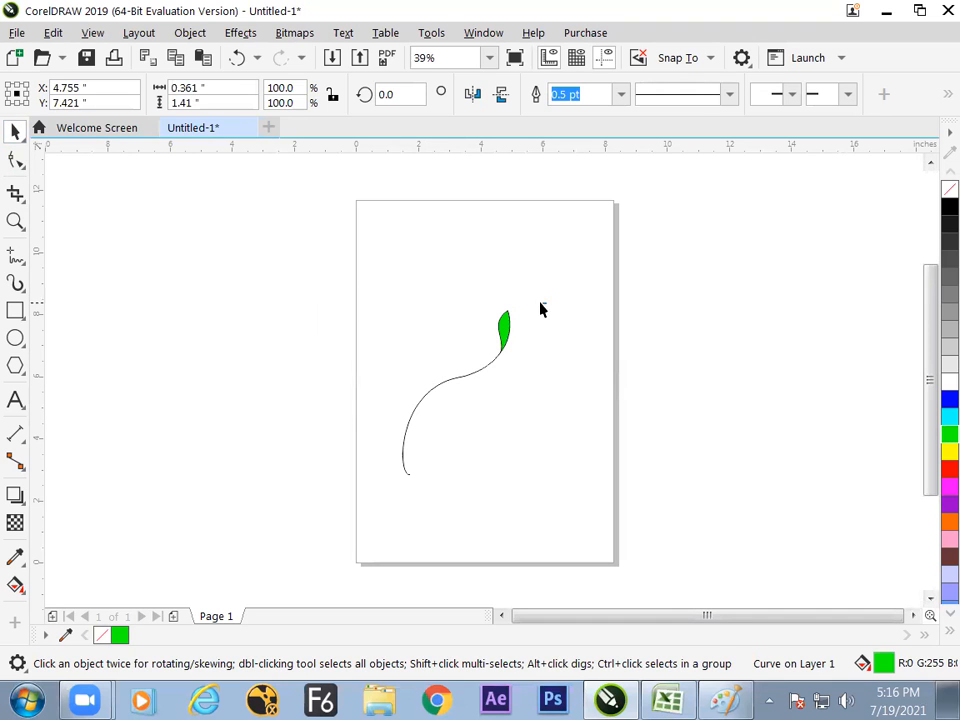
Place a copy of the green leaf on the middle of the stem, keeping the original at the upper end.
drag(506, 336, 437, 376)
key(ctrl+z)
drag(505, 339, 434, 374)
click(455, 432)
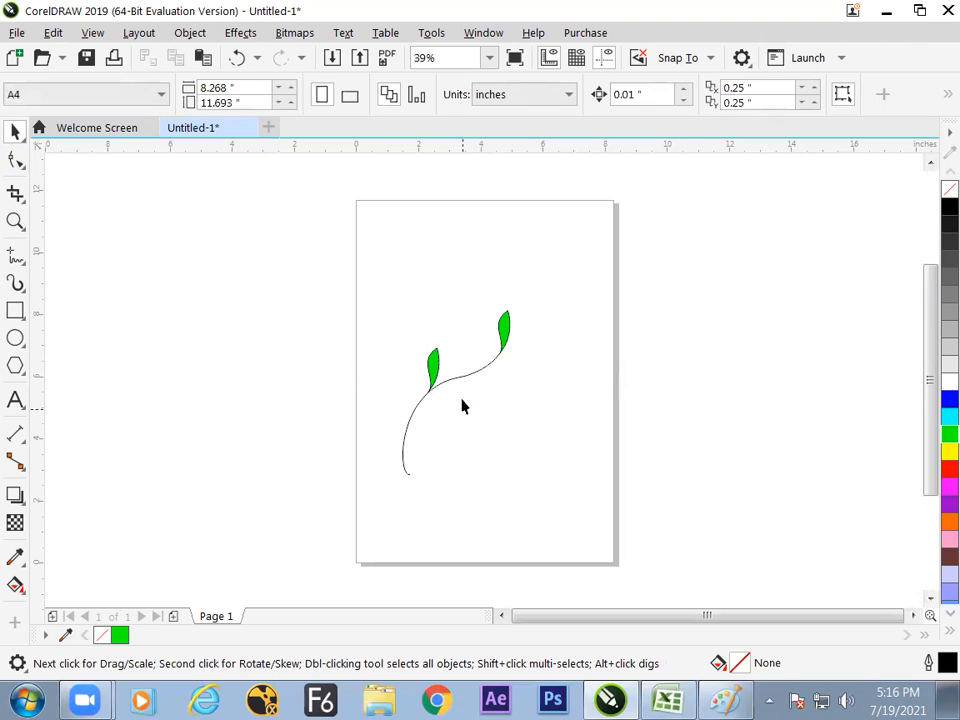
Place another copy of the middle leaf on the lower part of the stem.
key(z)
click(430, 402)
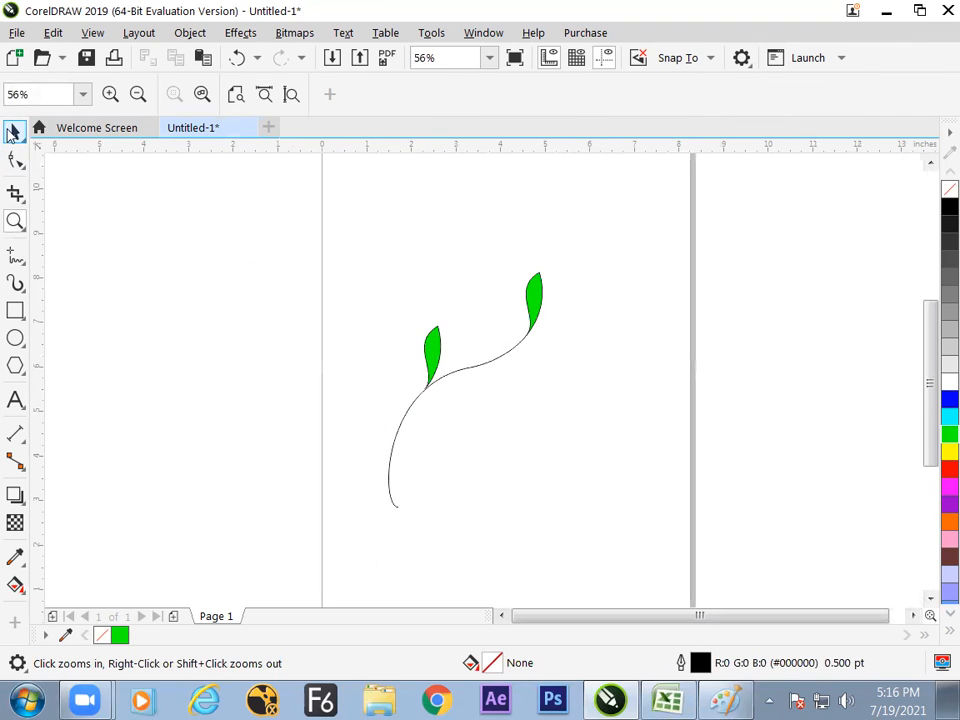
click(12, 132)
drag(440, 357, 397, 459)
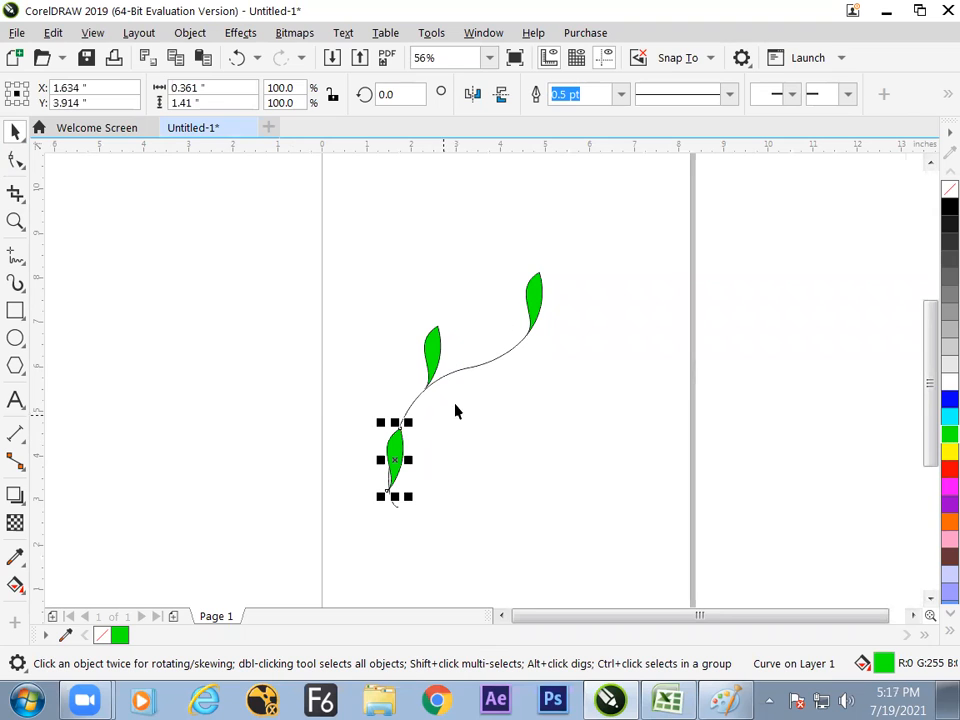
Turn the lower leaf by 180 degrees and move it so its base meets the stem's lower end.
click(447, 476)
mouse_move(395, 472)
mouse_down()
mouse_move(388, 450)
mouse_move(401, 467)
mouse_move(392, 487)
mouse_up()
click(495, 471)
click(414, 495)
click(488, 479)
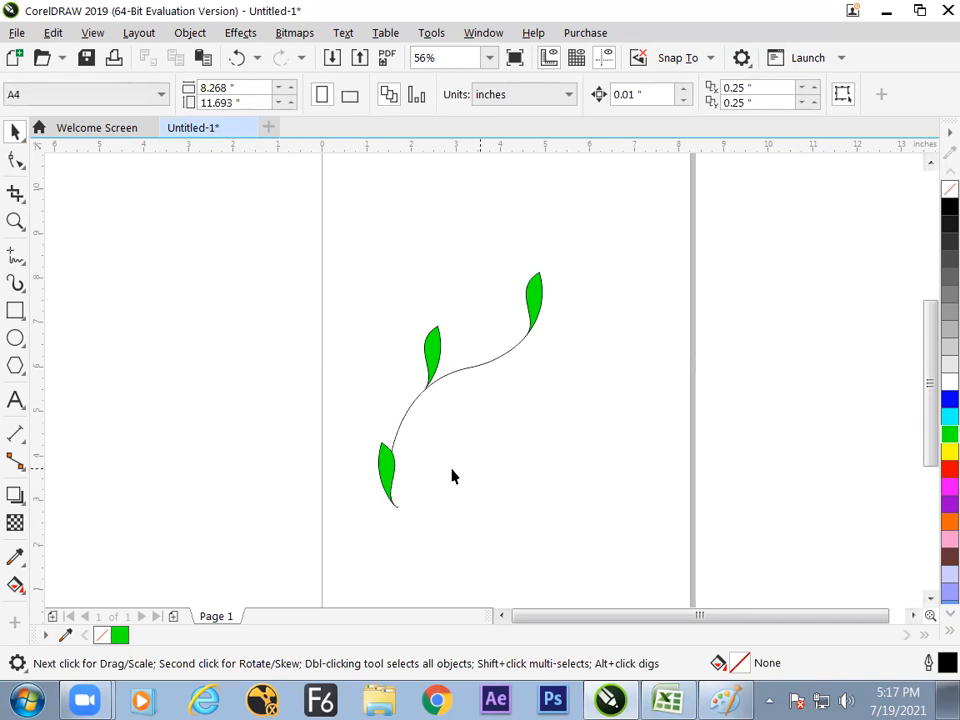
Open the object properties of the stem curve and give it a uniform black fill.
click(387, 473)
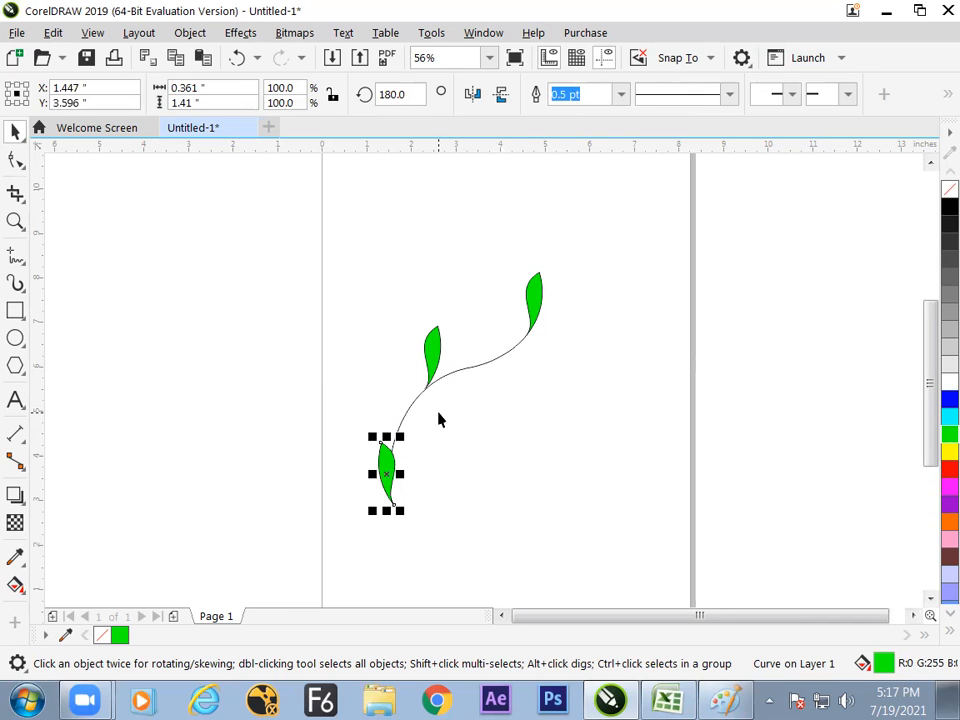
click(437, 412)
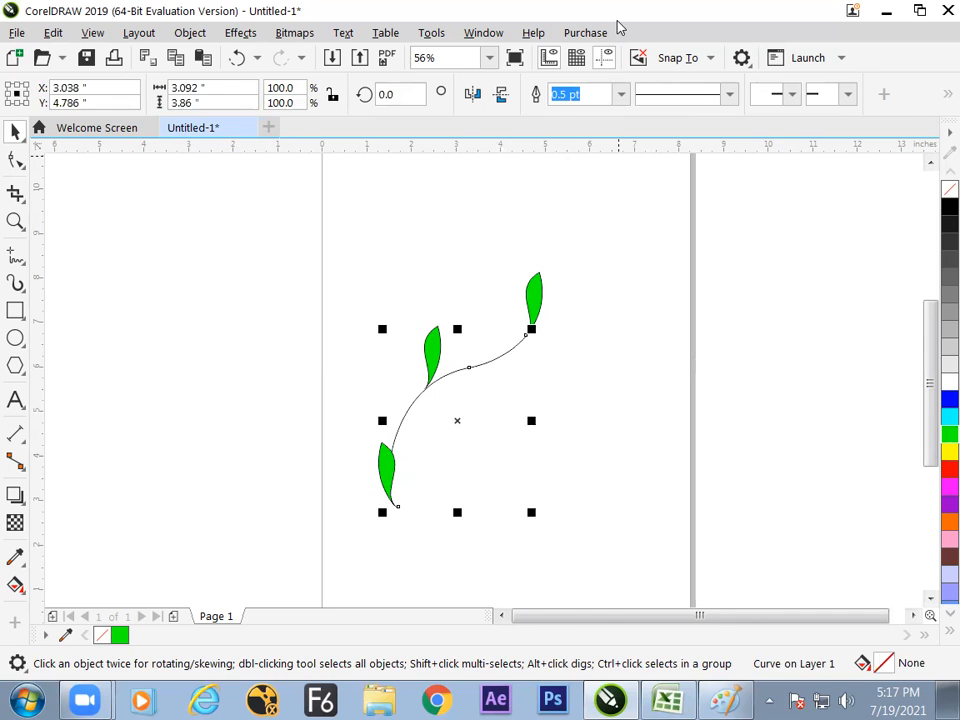
key(alt+Return)
click(655, 152)
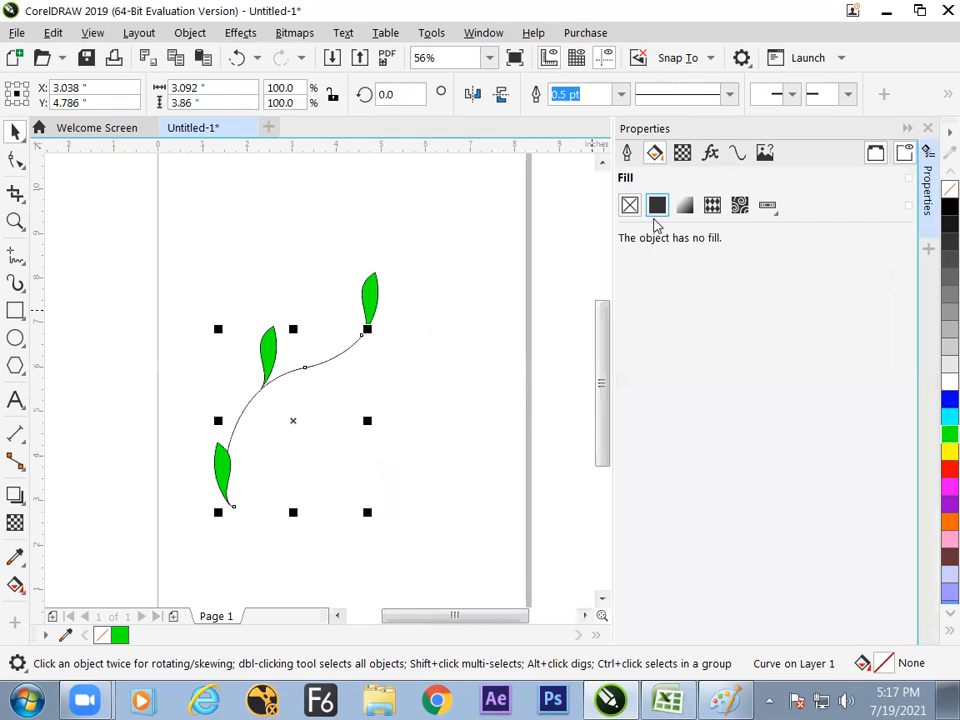
click(655, 206)
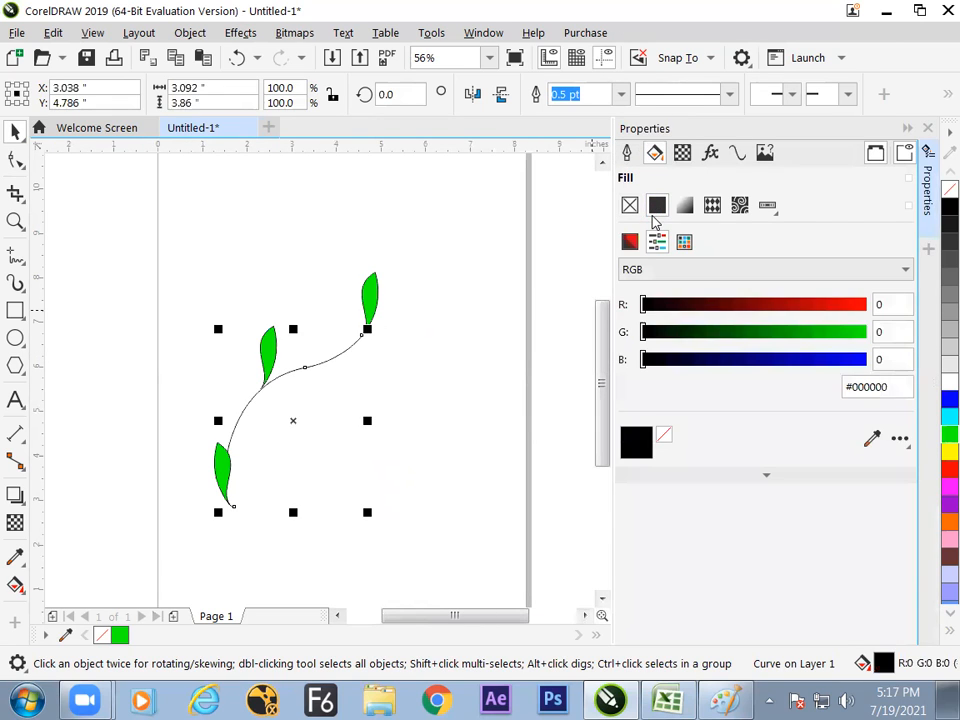
Darken the fill of the lowest leaf to a deep green by lowering its RGB green component.
click(497, 294)
click(221, 467)
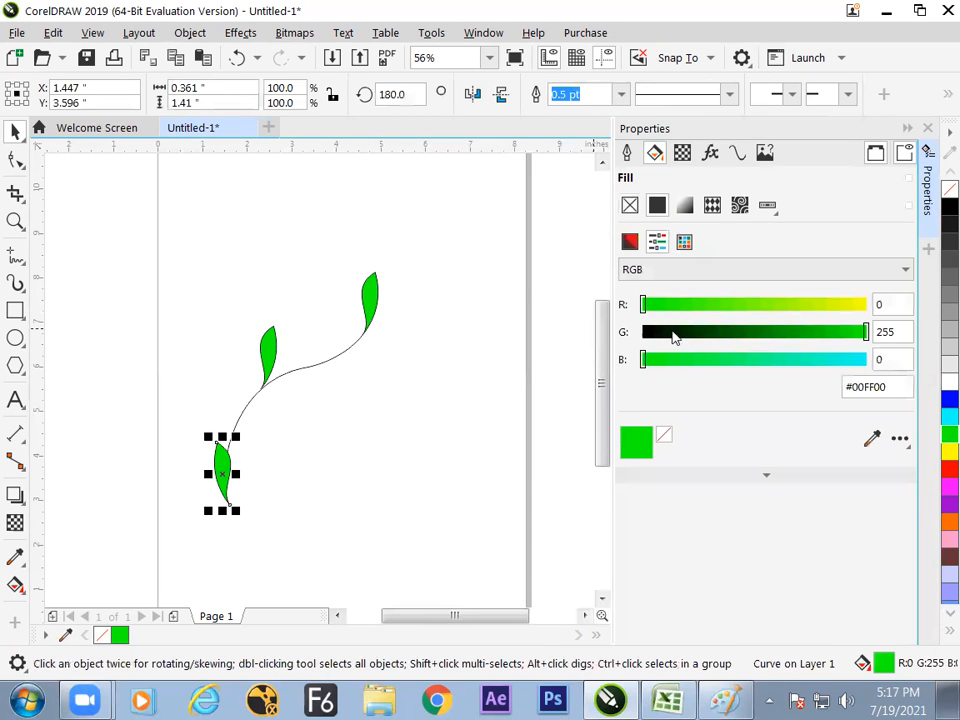
drag(851, 341, 763, 343)
click(491, 399)
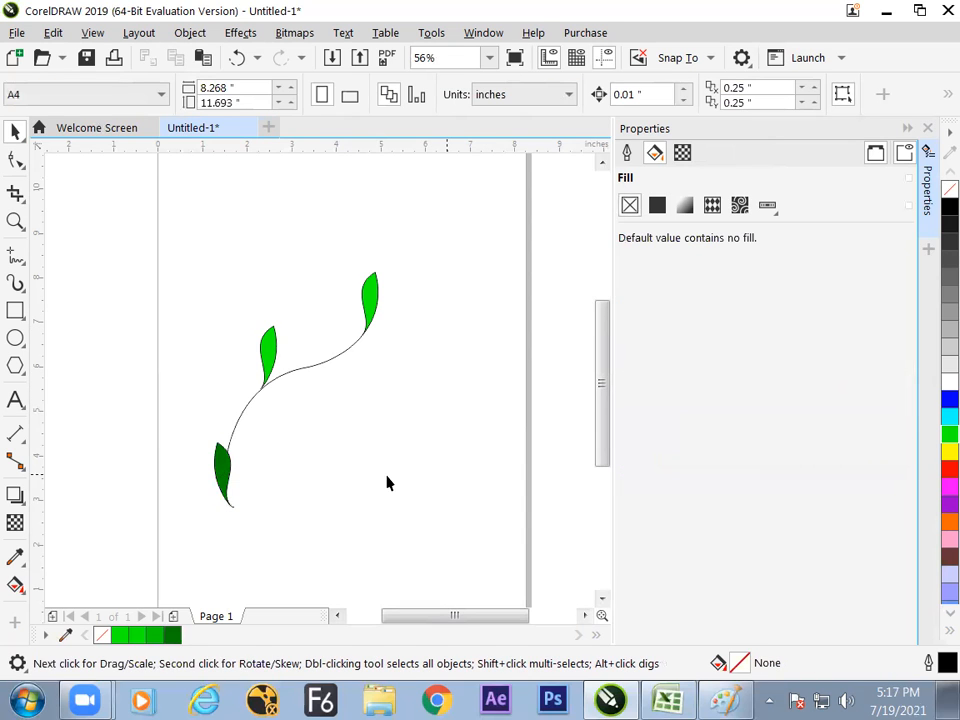
Switch the top leaf's fill to the HSB model and lower its brightness to 63.
click(370, 318)
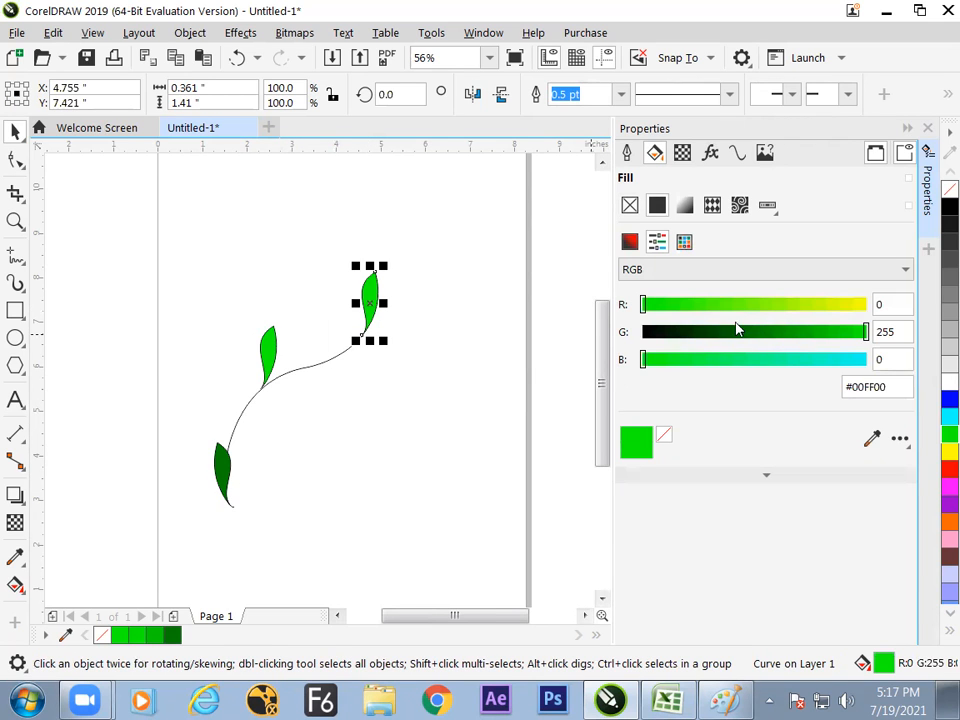
click(707, 271)
click(650, 333)
drag(864, 360, 785, 365)
click(317, 456)
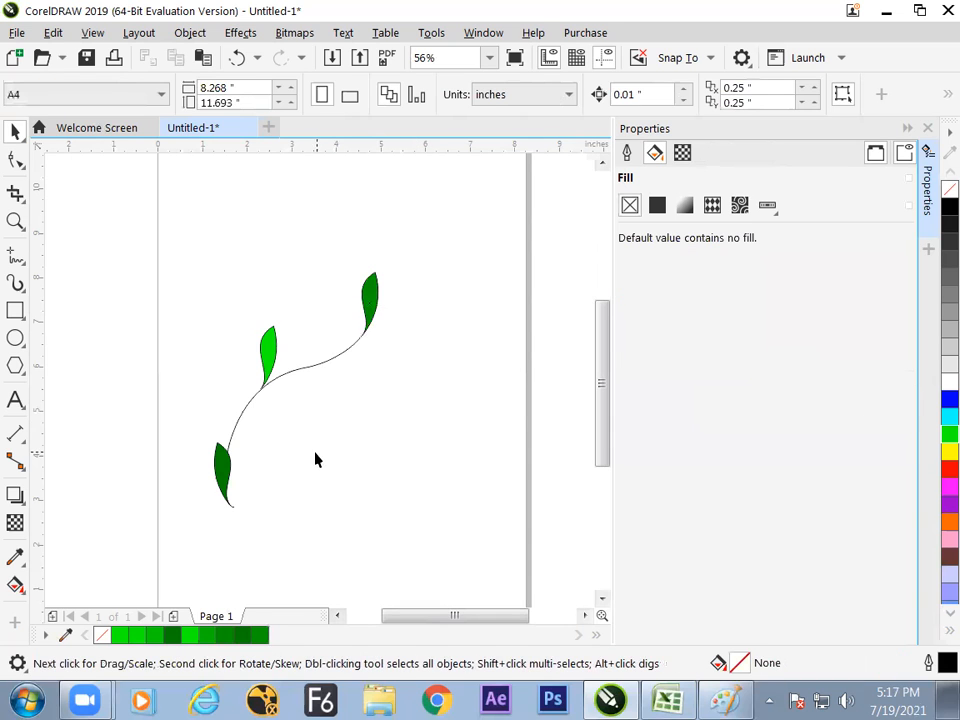
Place a copy of the bright middle leaf on the stem toward the top leaf and scale it to about 57%.
click(273, 368)
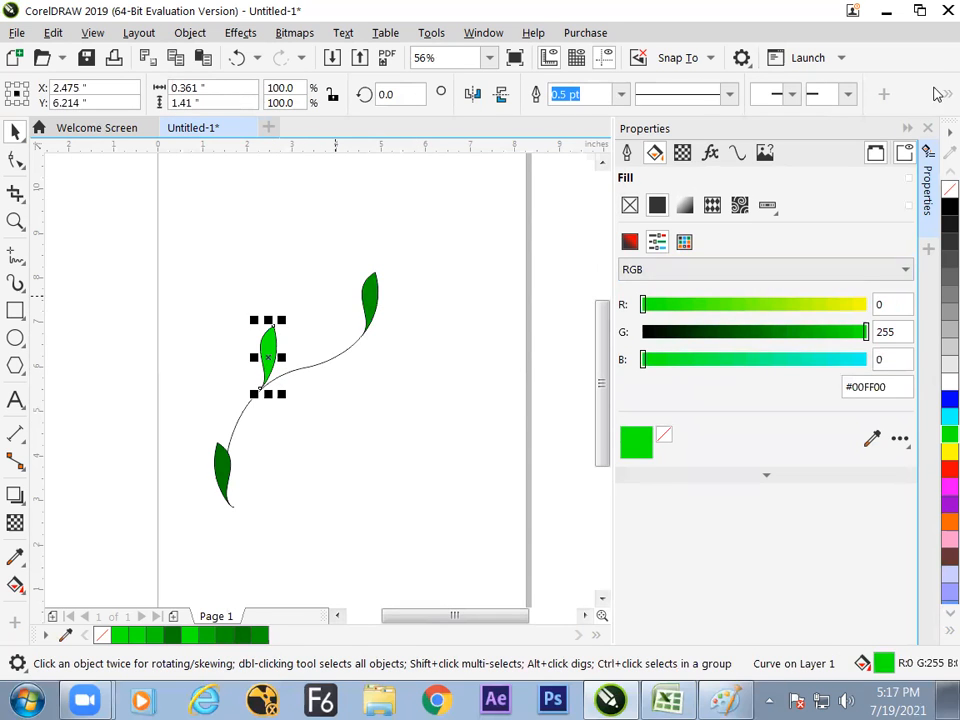
mouse_move(272, 352)
mouse_down()
mouse_move(323, 334)
mouse_move(318, 359)
mouse_up()
click(324, 336)
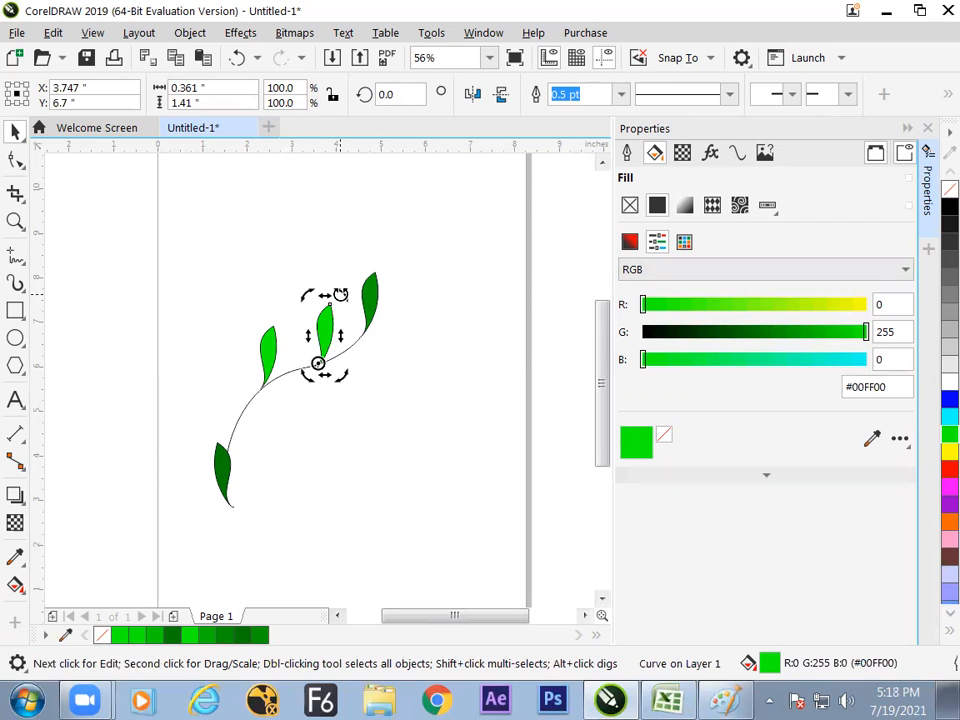
click(336, 297)
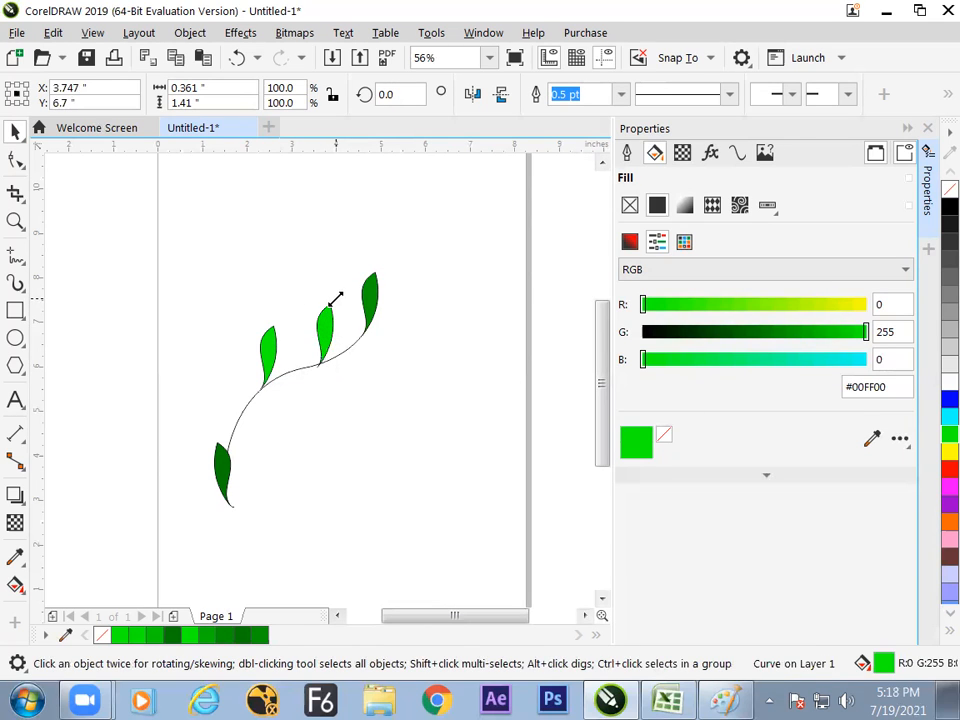
click(323, 330)
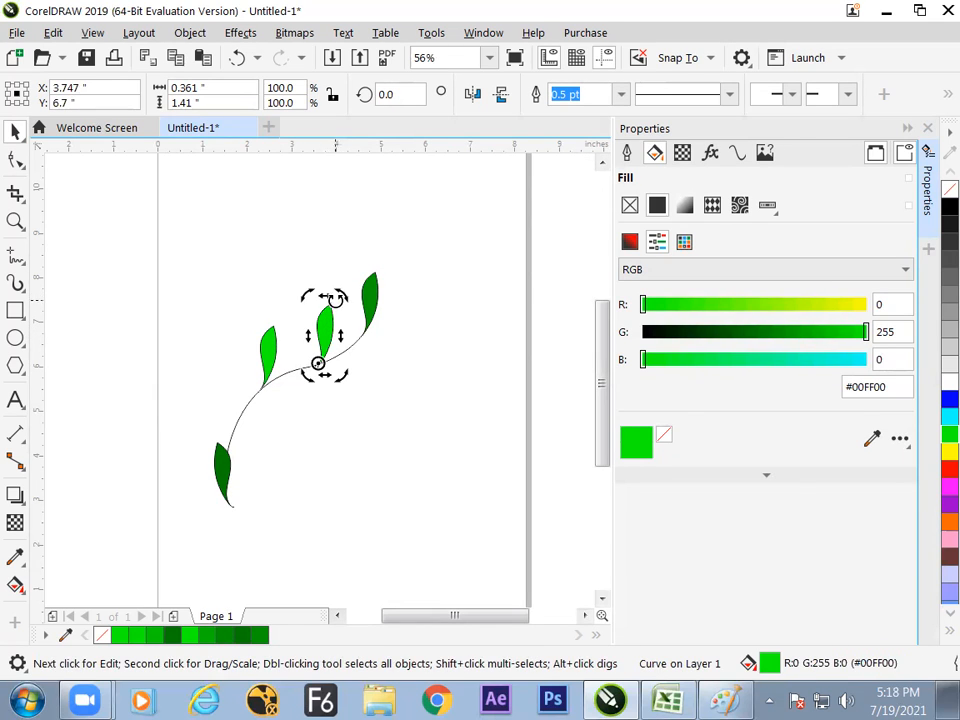
click(324, 326)
drag(338, 297, 328, 315)
click(354, 407)
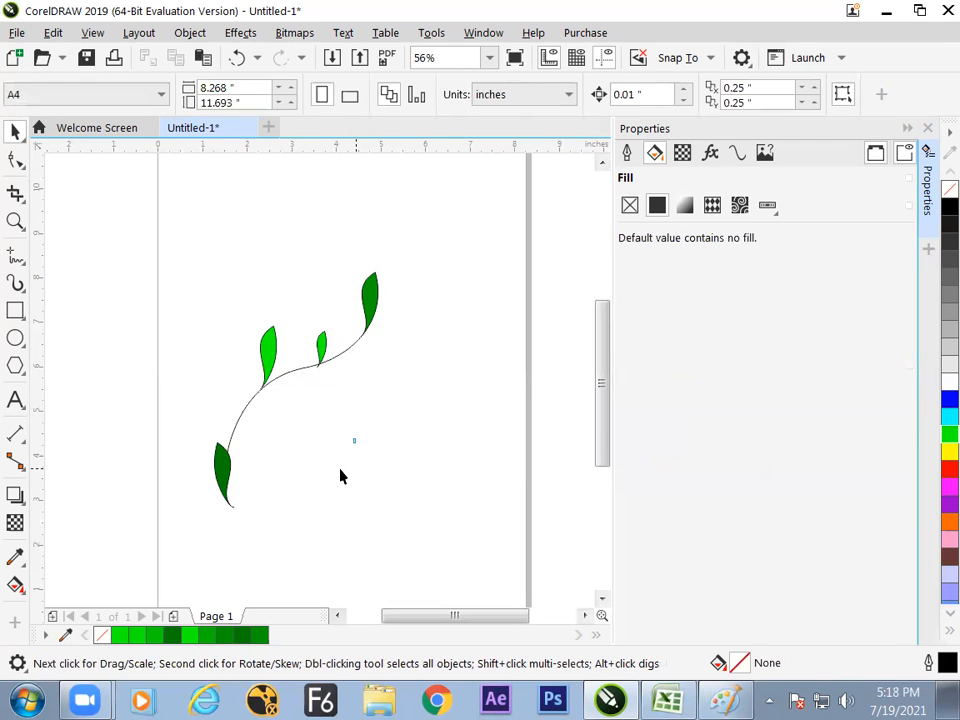
click(321, 352)
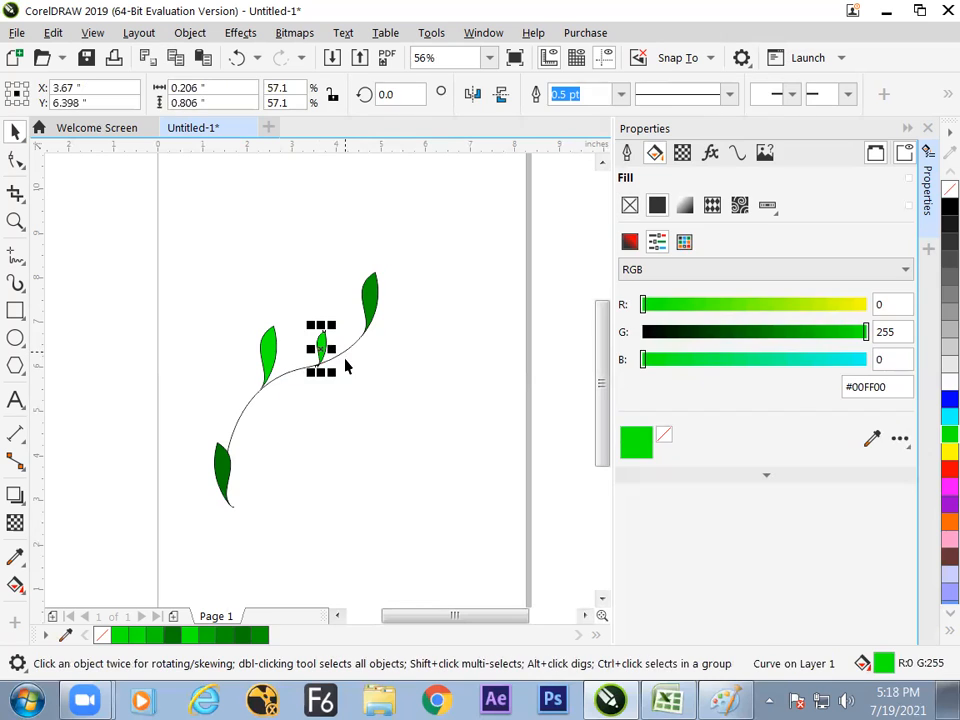
click(315, 413)
Place another copy of the large middle leaf just below it on the stem and scale it to about 52%.
click(269, 366)
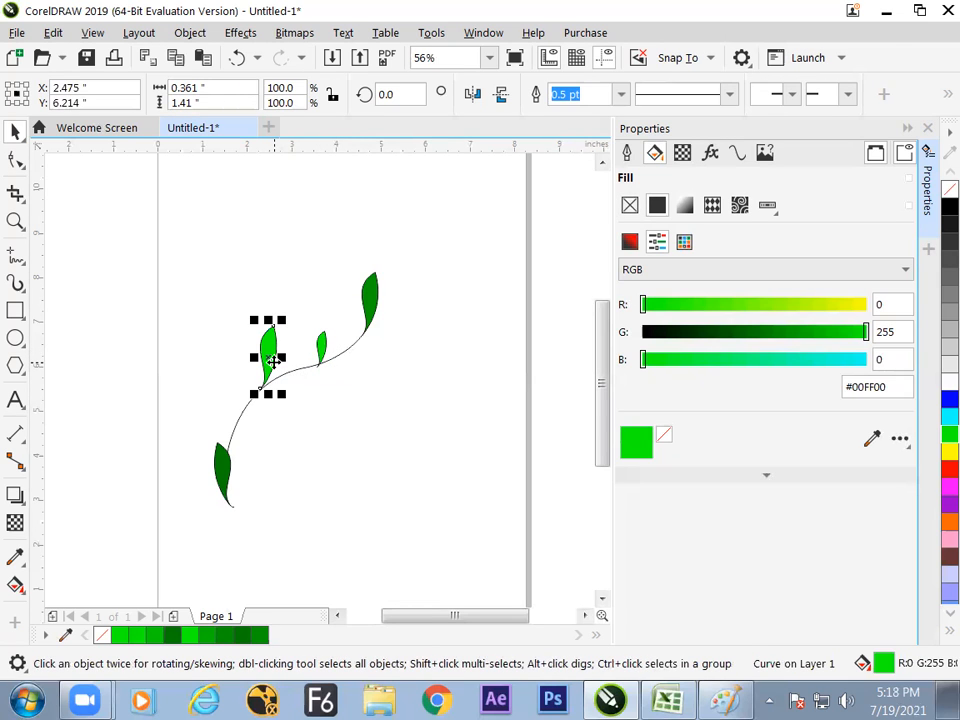
click(326, 364)
click(279, 360)
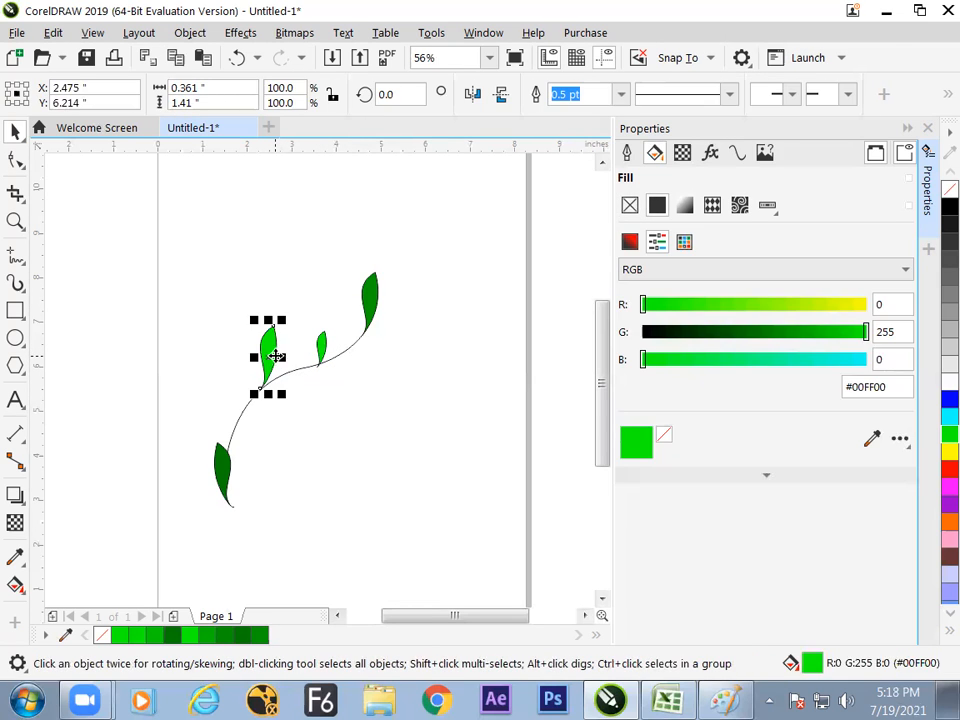
click(177, 63)
click(206, 62)
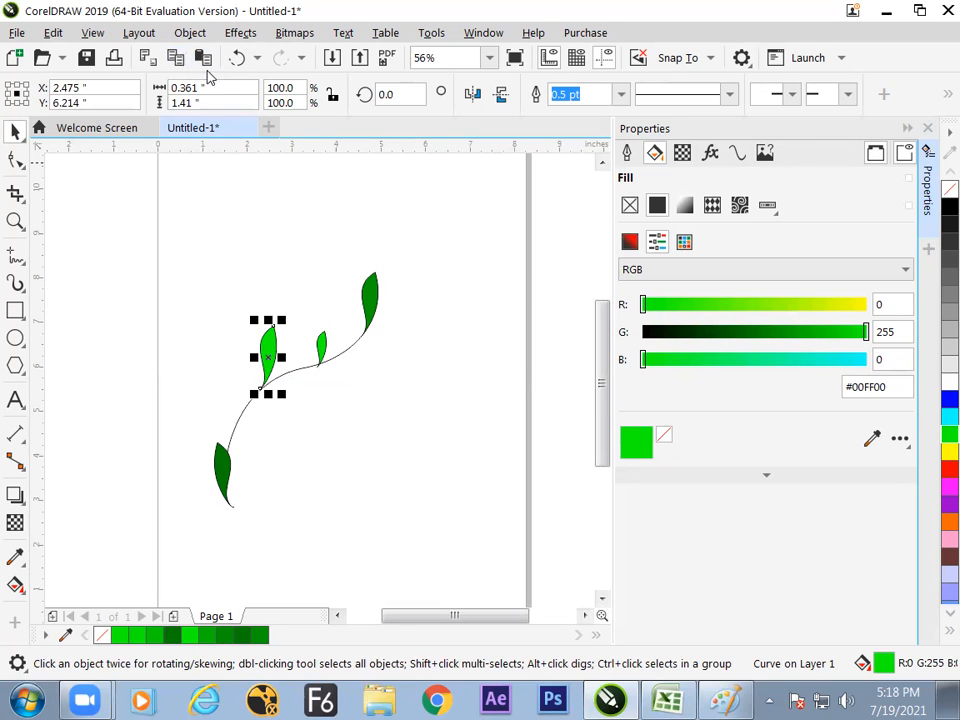
click(310, 445)
drag(267, 367, 244, 413)
click(248, 386)
click(250, 365)
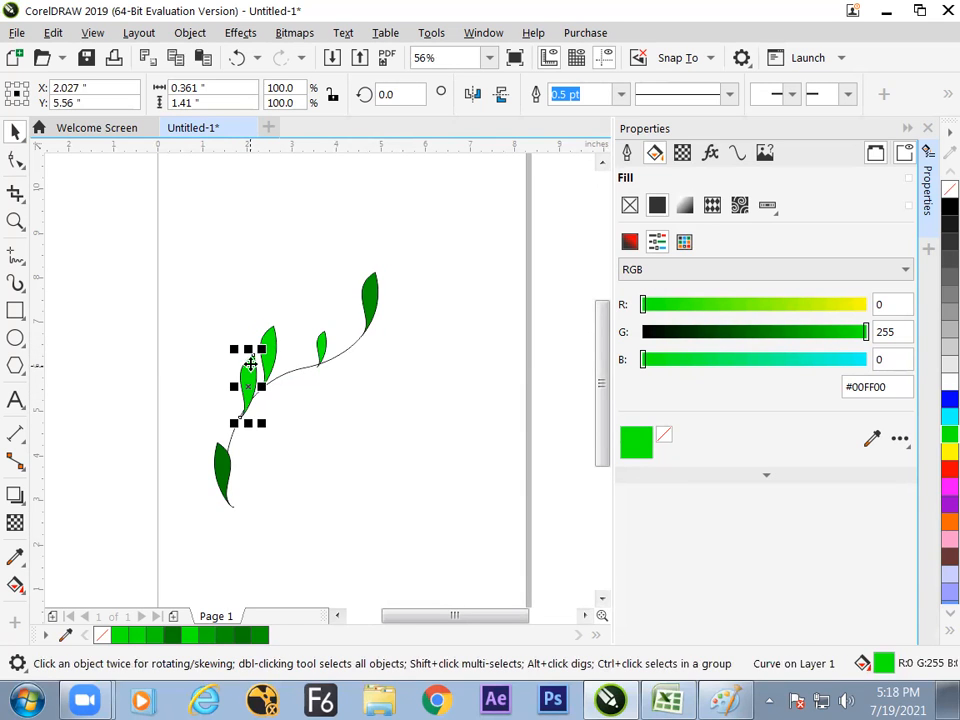
drag(262, 349, 255, 378)
click(261, 398)
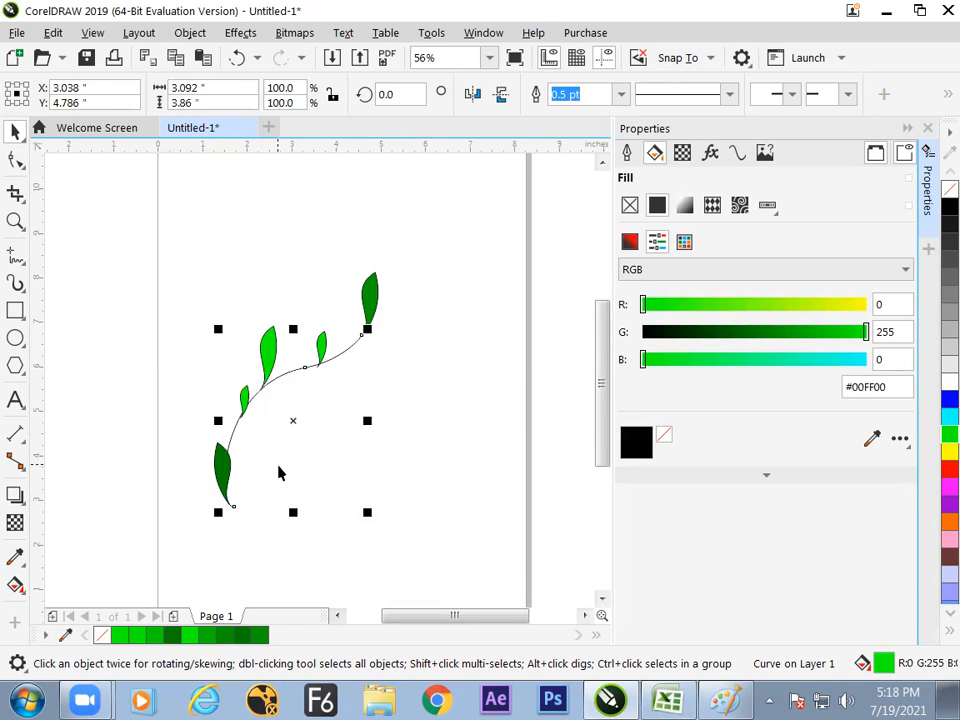
click(271, 480)
Mirror and tilt the small lower leaf toward the stem's right side and set its base against the stem.
click(245, 396)
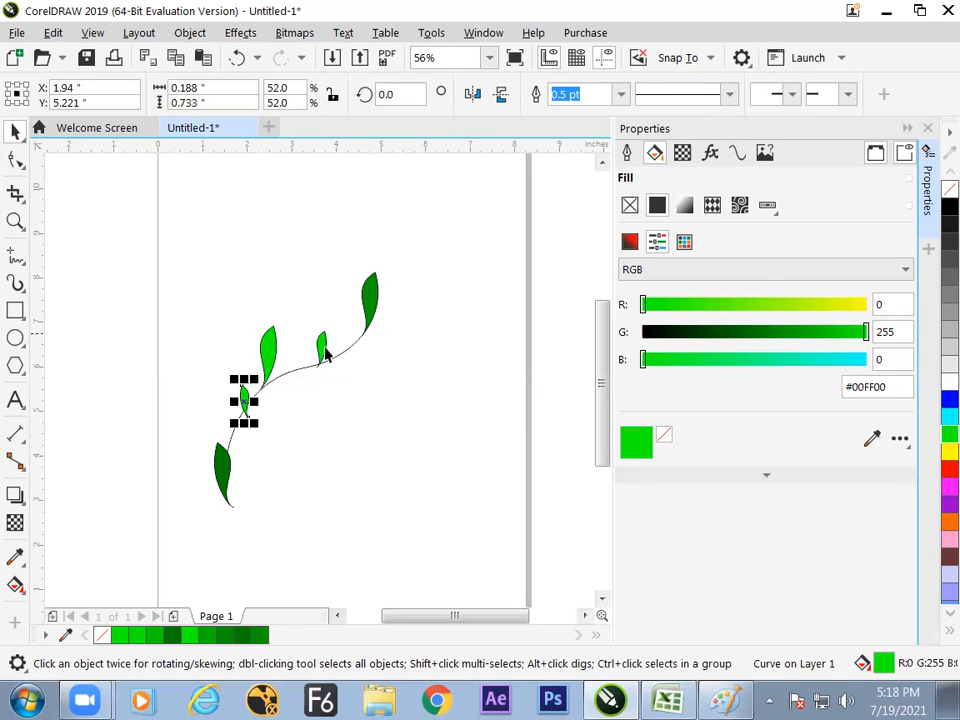
click(247, 394)
drag(256, 377, 282, 401)
click(285, 430)
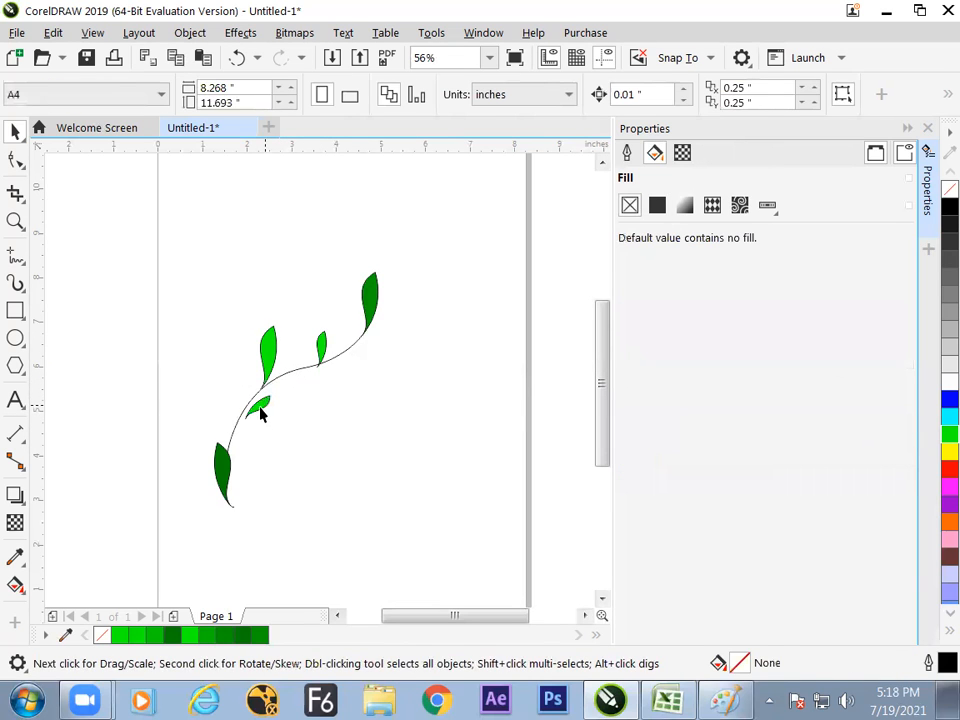
click(263, 413)
click(317, 436)
click(287, 425)
click(350, 490)
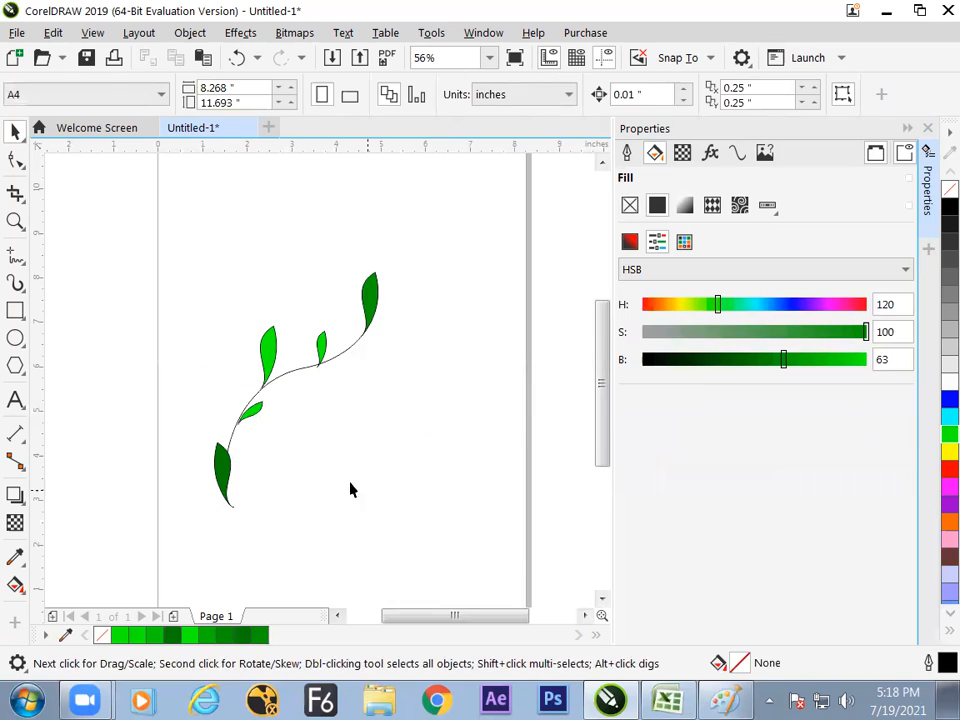
Copy the small tilted leaf to the stem just below the top leaf and rotate it flatter, to about 104 degrees.
click(258, 416)
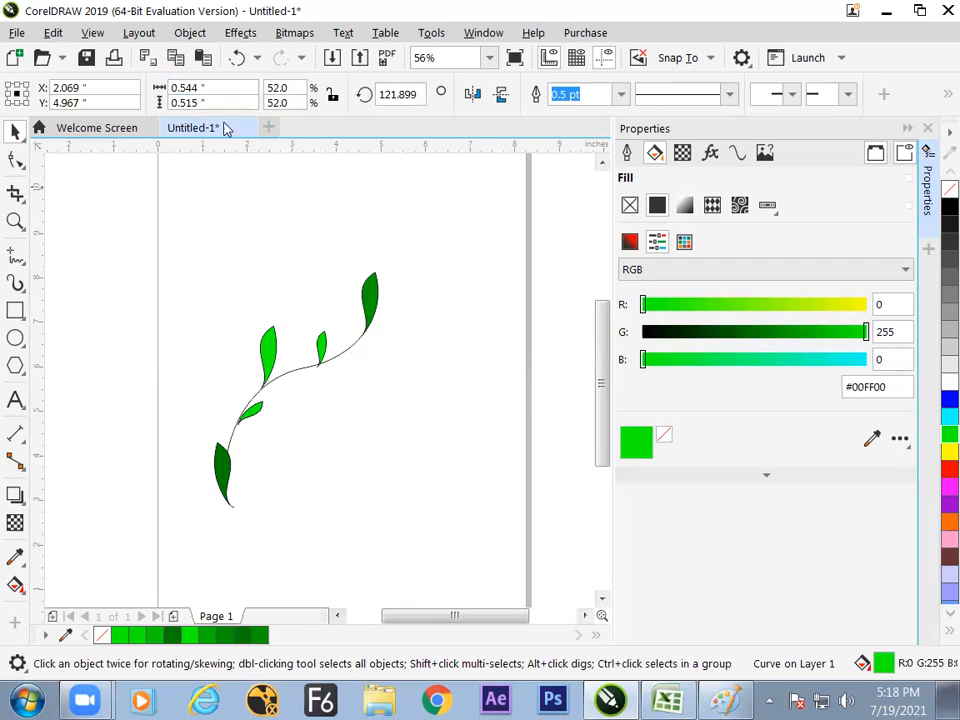
click(289, 416)
right_click(347, 353)
drag(254, 413, 377, 338)
click(353, 343)
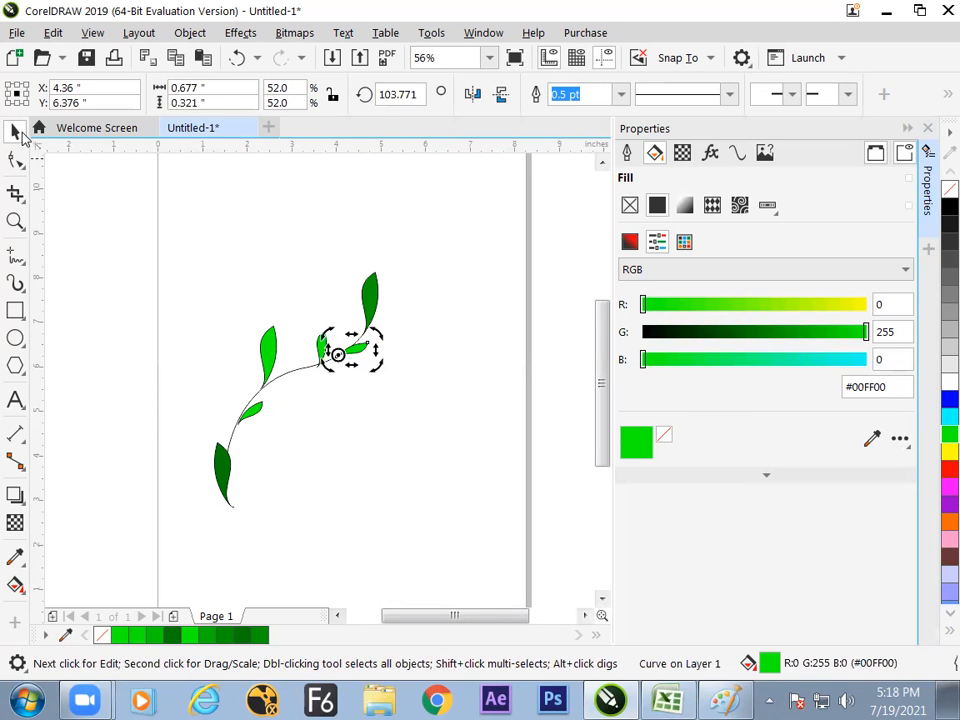
click(438, 438)
Duplicate the large middle leaf in place and pull the copy's right edge inward to the leaf's centre.
drag(444, 252, 212, 512)
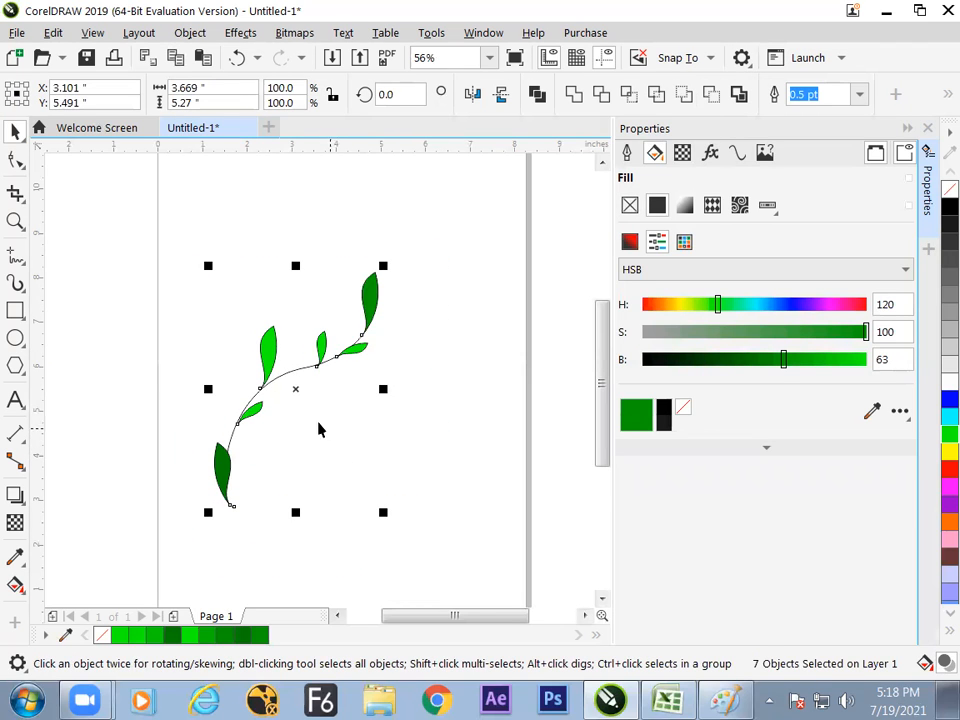
key(z)
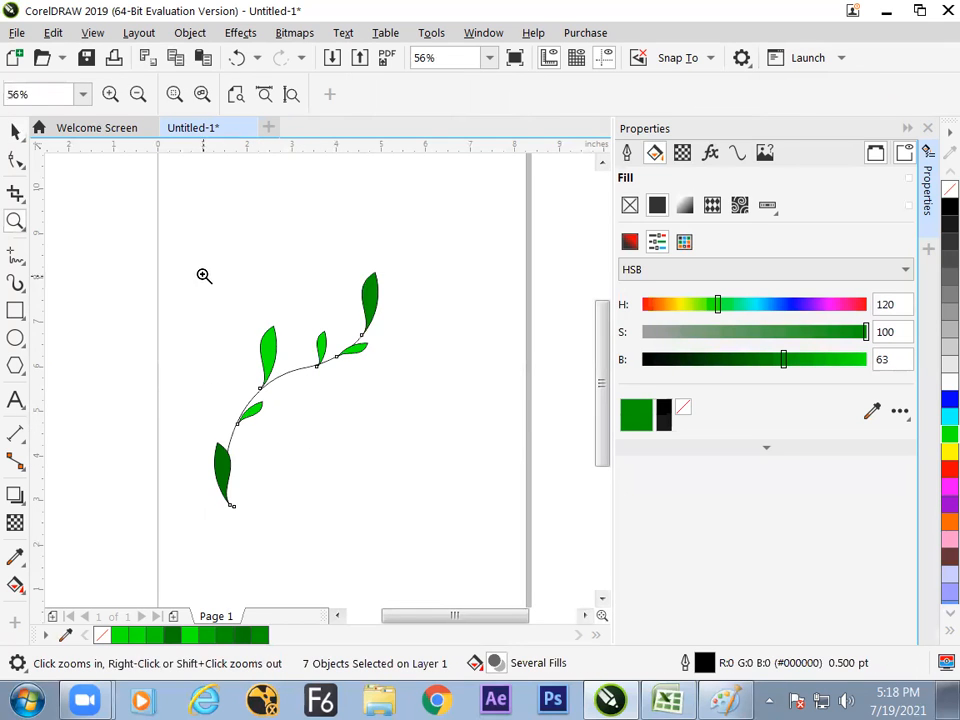
click(258, 325)
key(space)
click(328, 311)
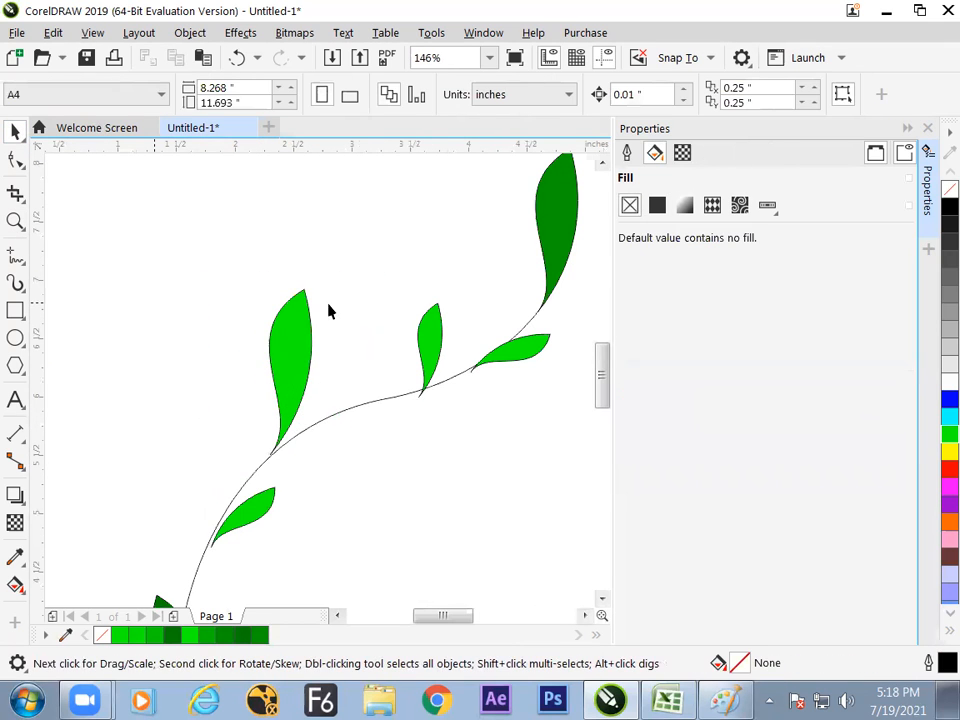
click(297, 352)
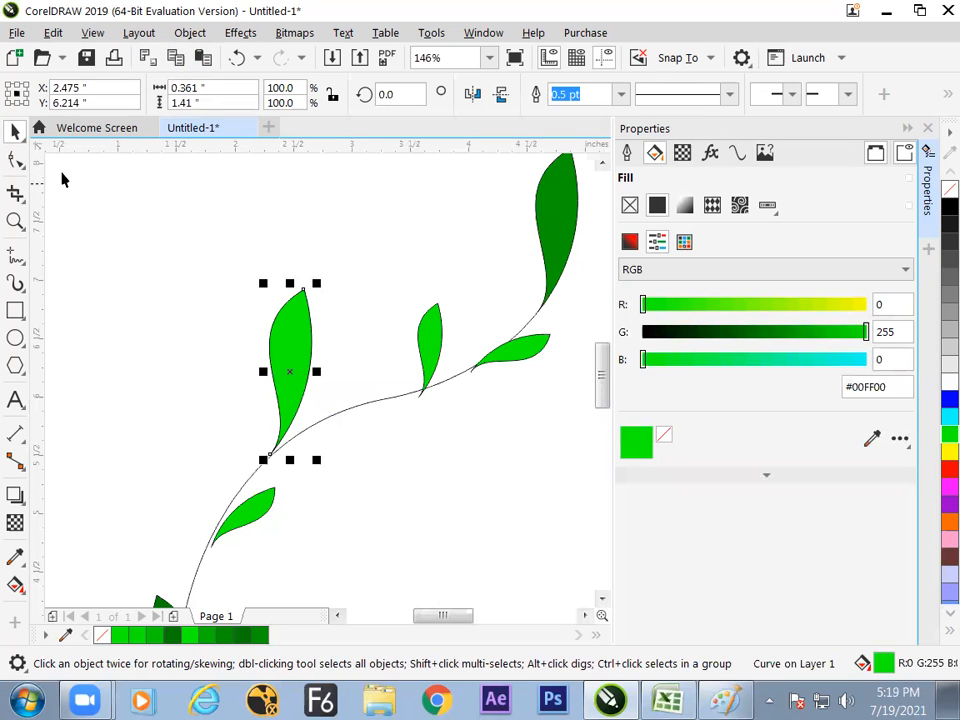
click(15, 160)
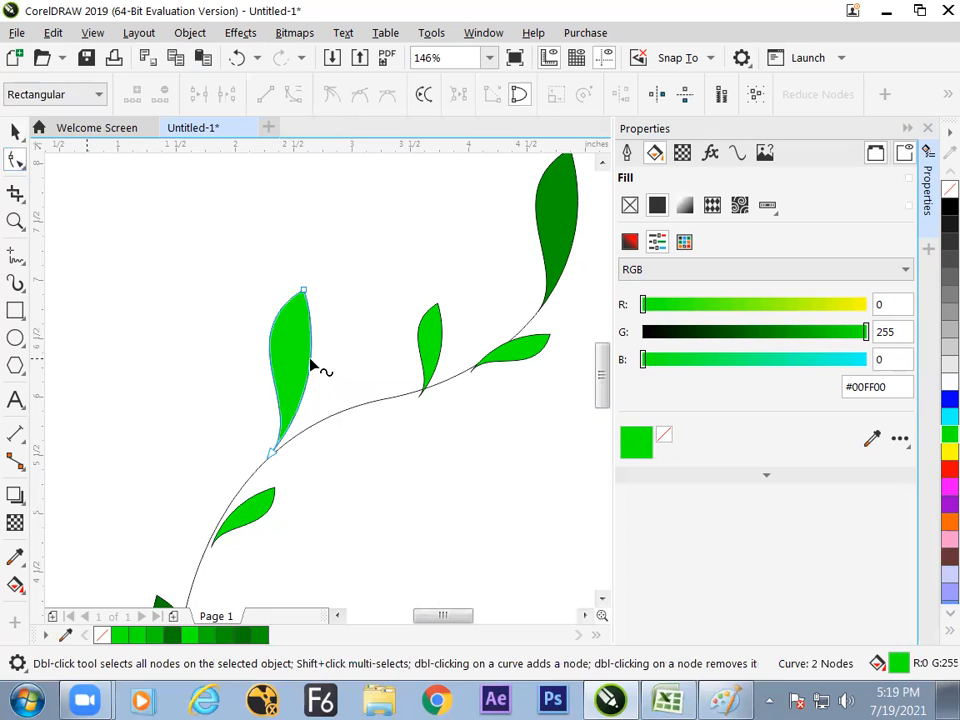
drag(308, 363, 293, 346)
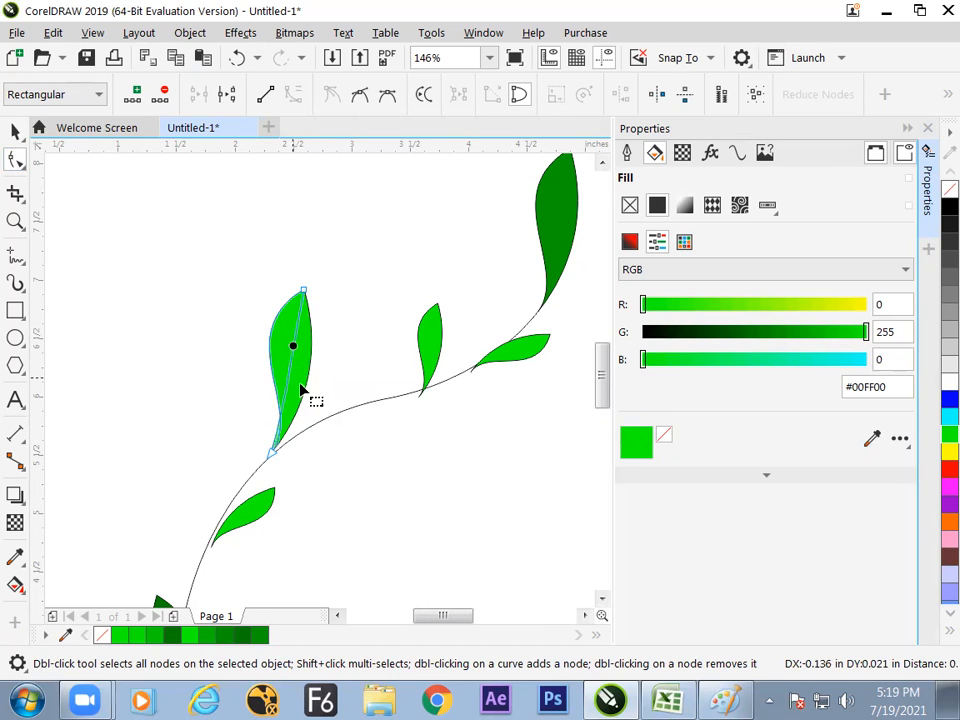
Adjust the copy's base and tip node handles so its inner edge forms a smoothly curved midrib.
click(274, 453)
drag(311, 407, 314, 389)
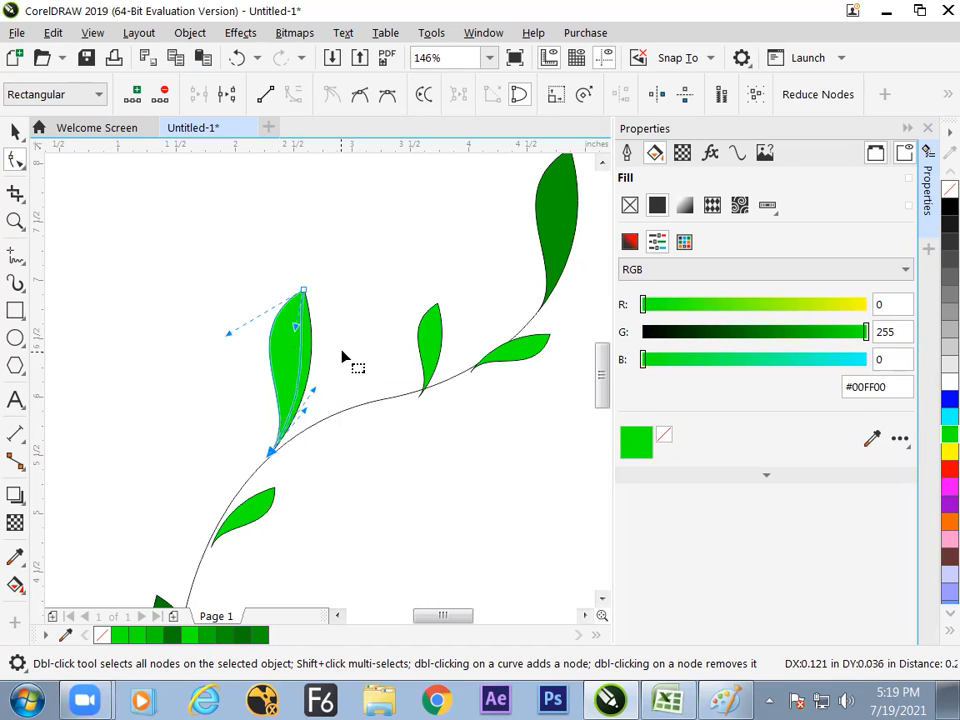
drag(296, 328, 279, 334)
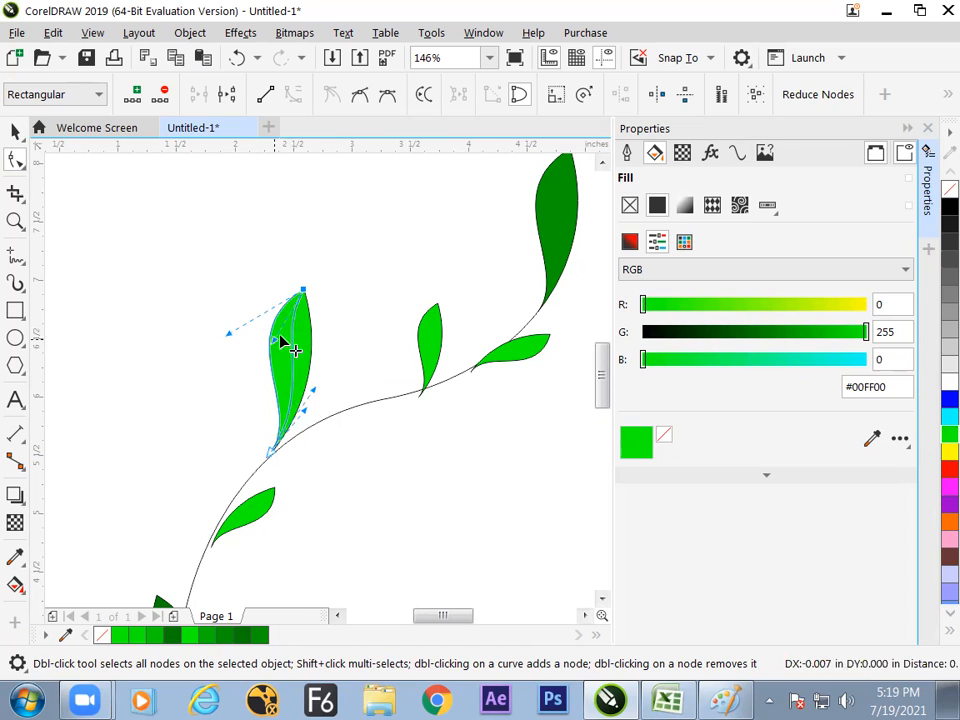
click(360, 295)
click(15, 131)
click(155, 327)
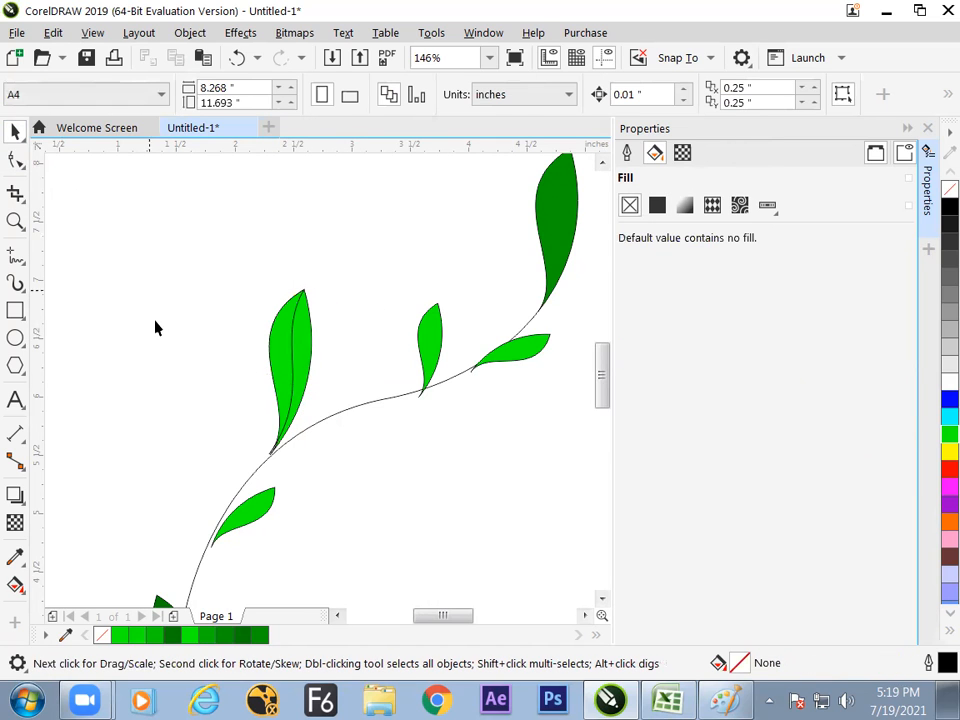
Fill the left half of the large middle leaf with a darker green, RGB 0, 194, 0.
click(284, 362)
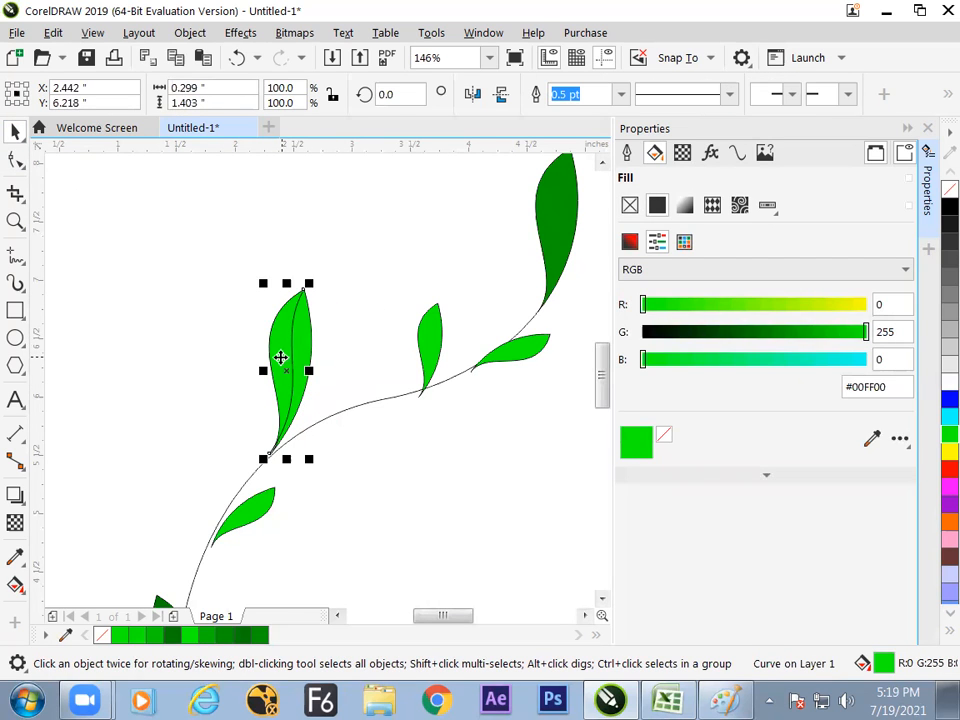
drag(866, 332, 750, 345)
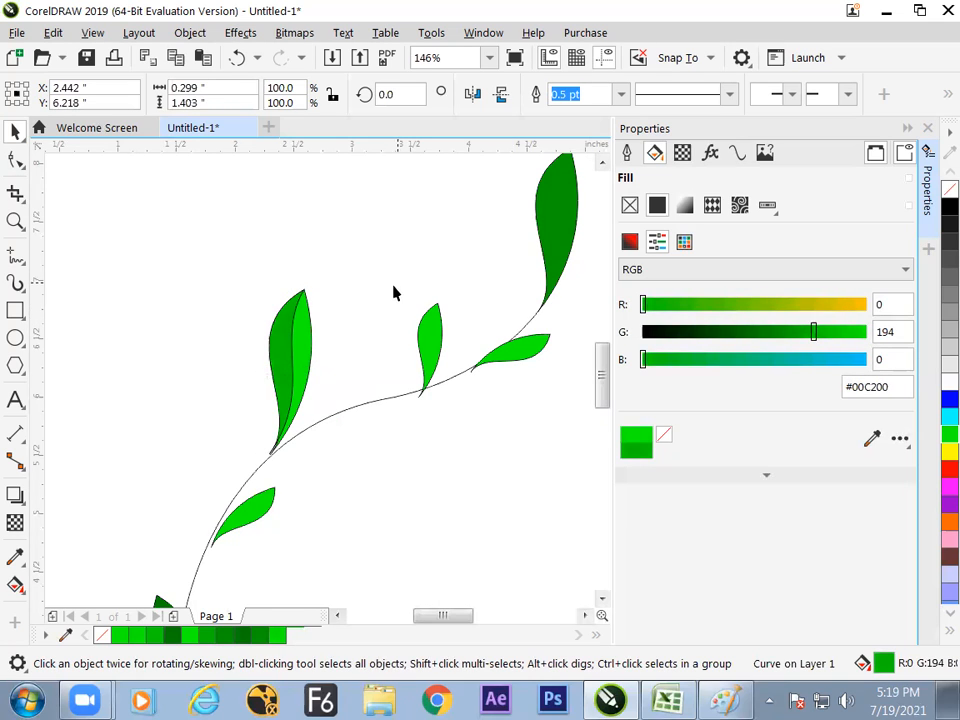
click(390, 290)
click(289, 349)
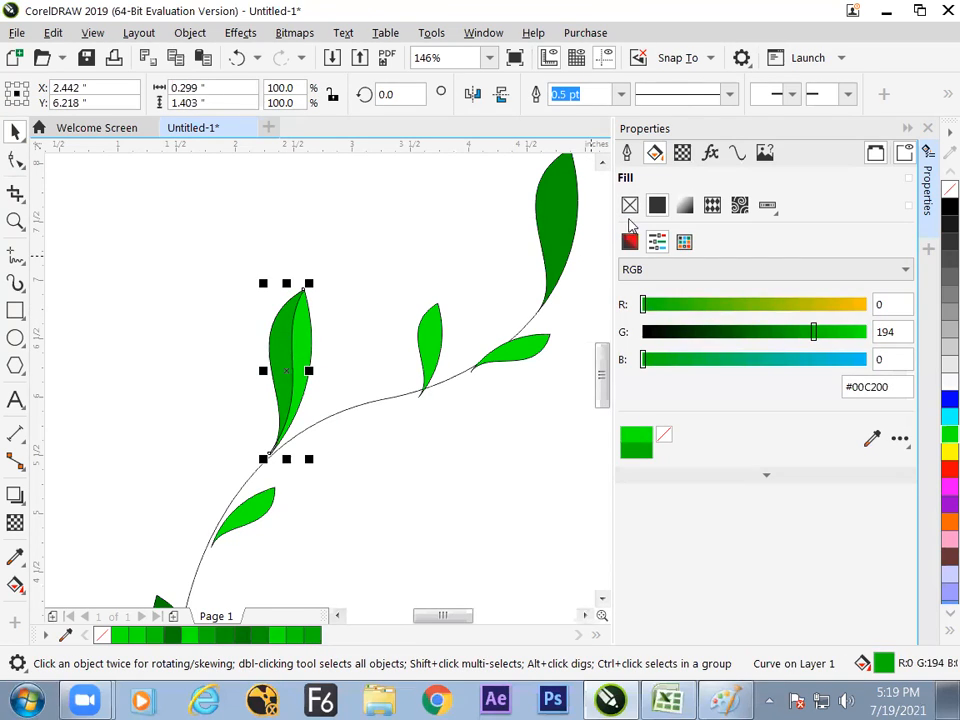
click(630, 205)
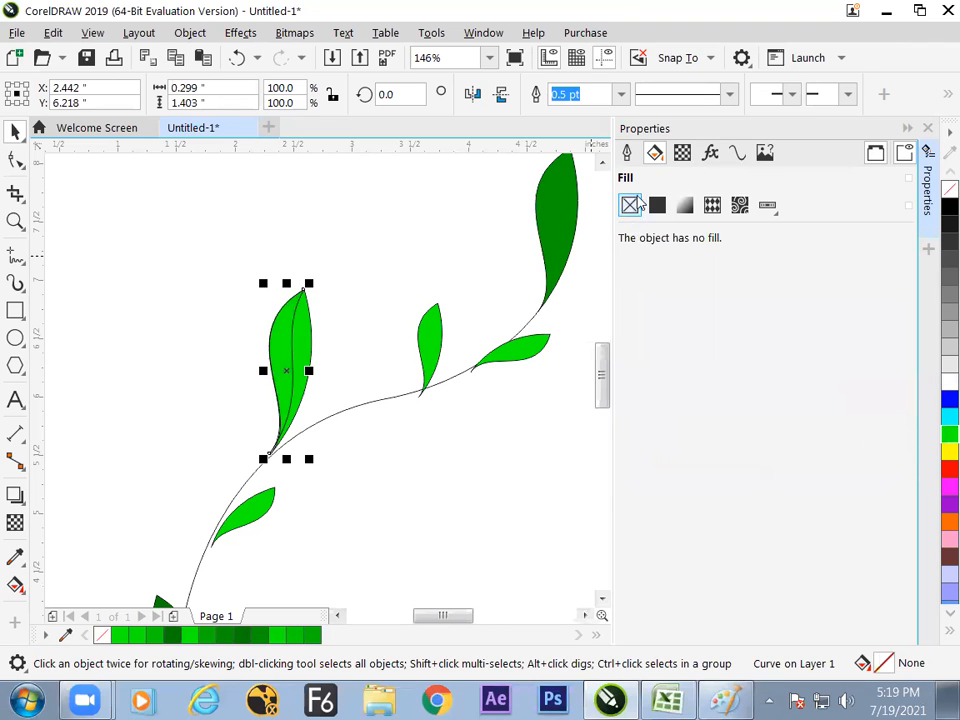
click(627, 154)
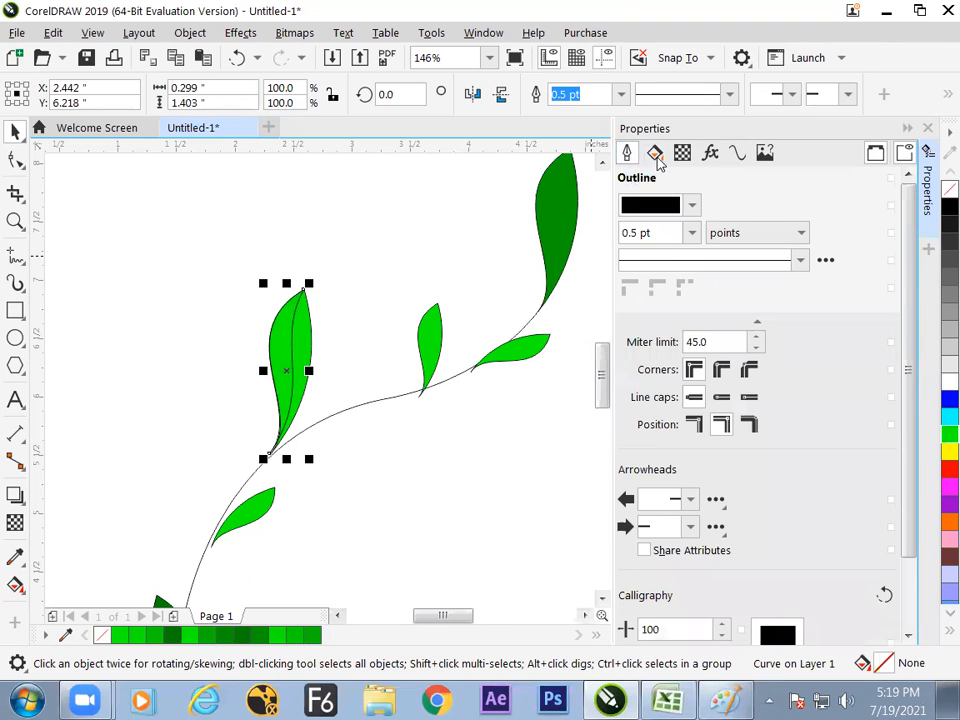
click(655, 152)
click(657, 205)
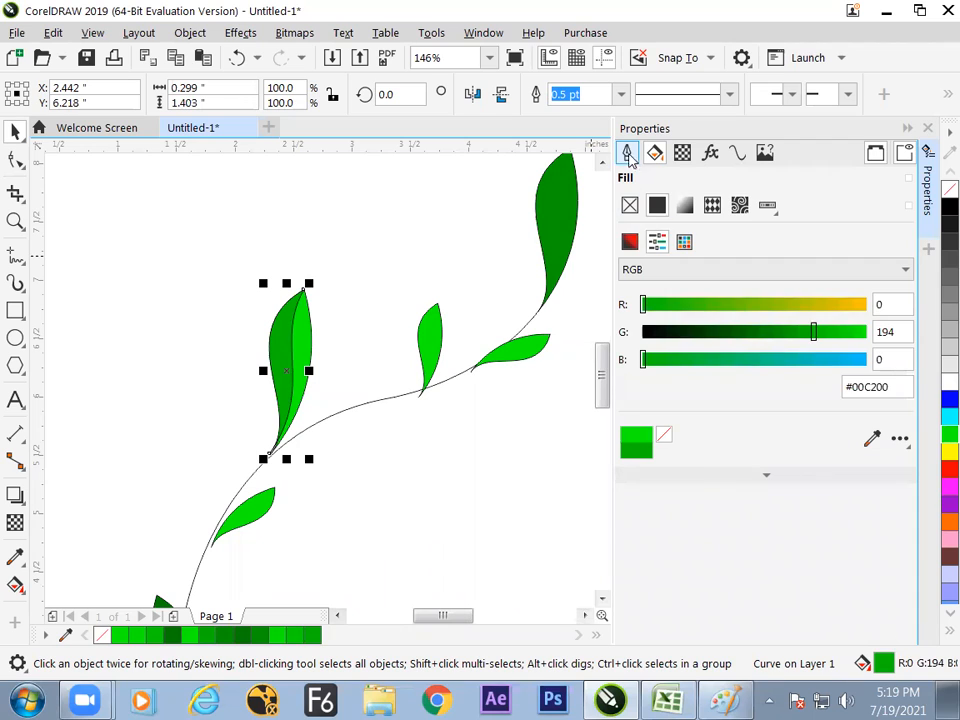
Remove the outline from the darker half of the large middle leaf by setting its width to None.
click(628, 155)
click(692, 206)
click(690, 207)
click(686, 233)
click(690, 233)
click(675, 245)
click(420, 274)
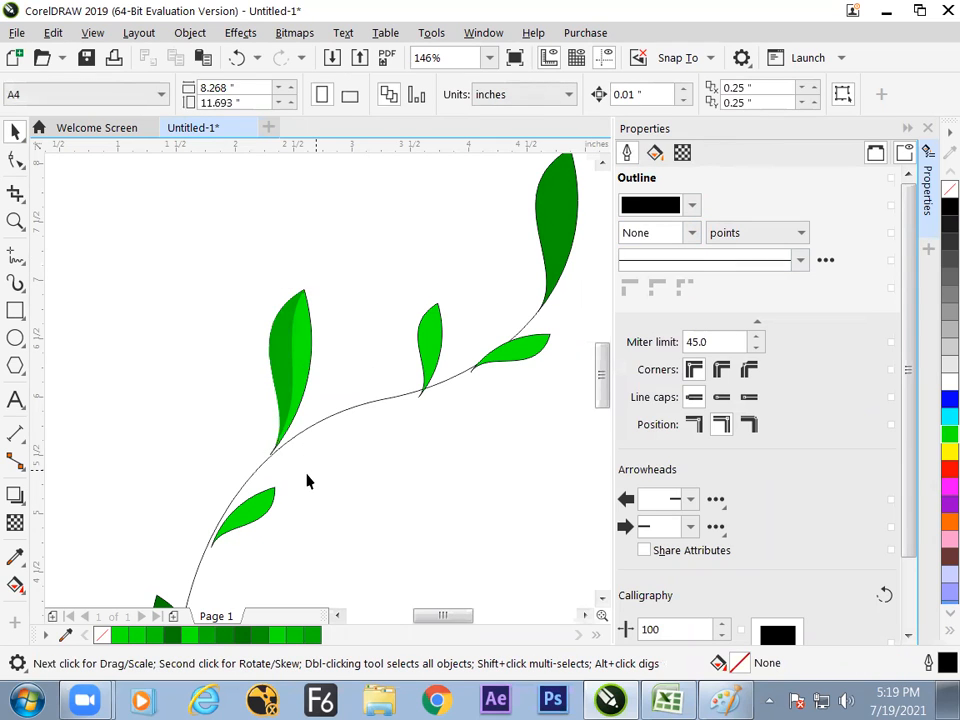
Move the large middle leaf's darker half aside to the left, undo the move and deselect everything.
click(286, 386)
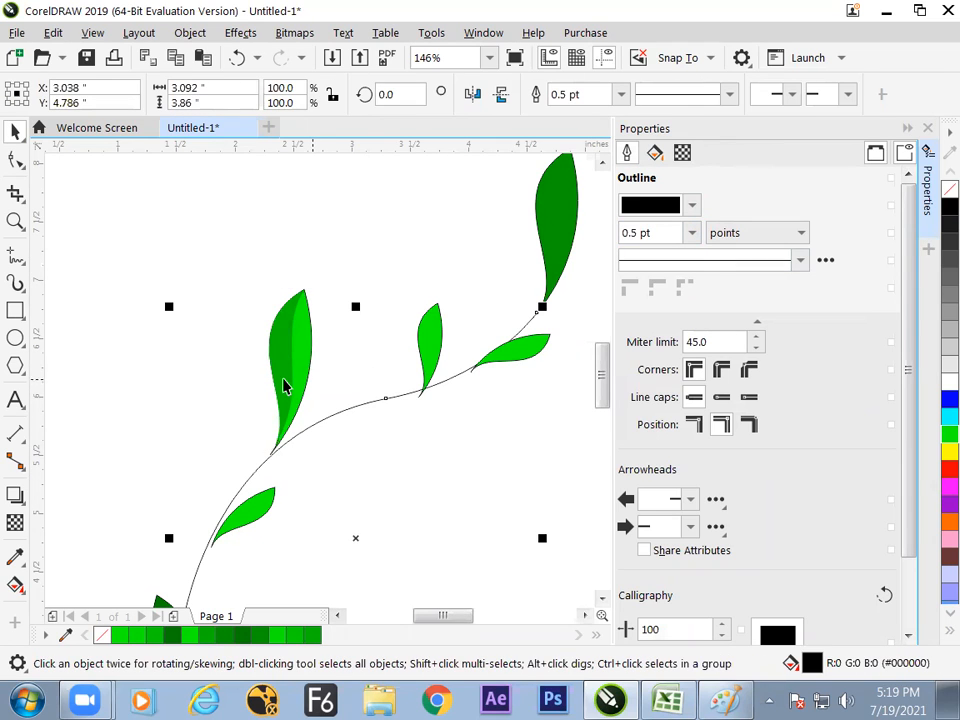
click(325, 457)
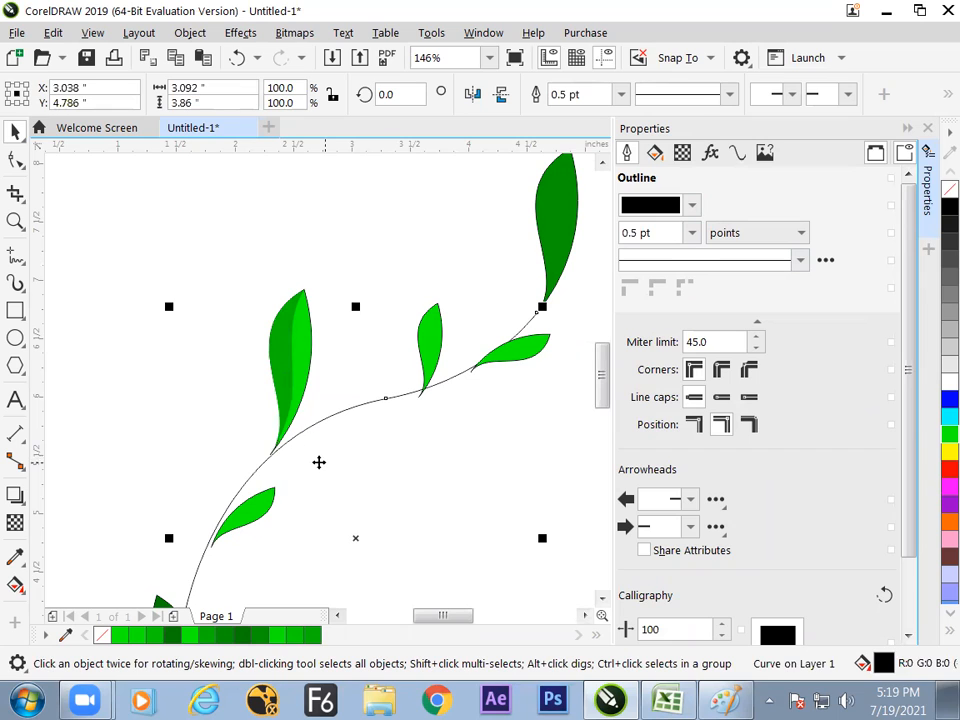
drag(279, 369, 259, 365)
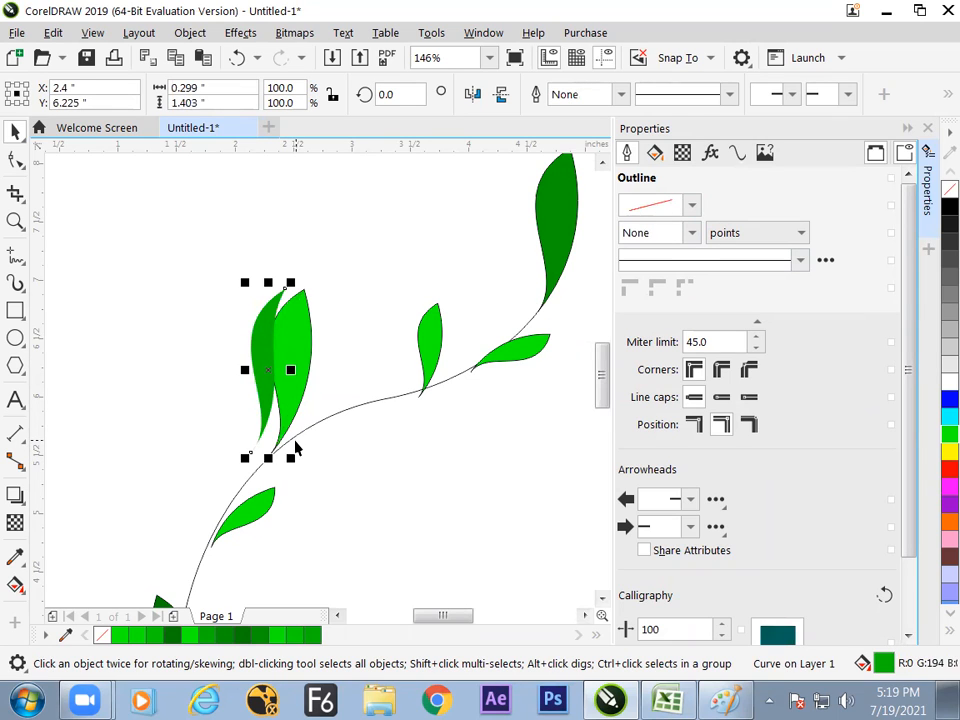
key(ctrl+z)
click(320, 476)
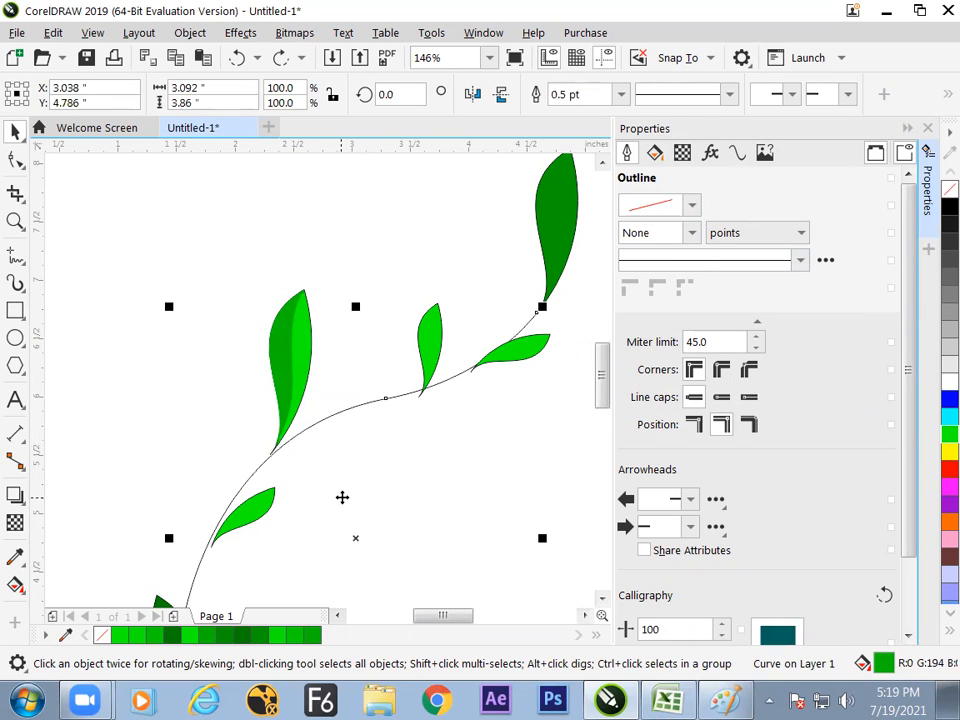
click(375, 477)
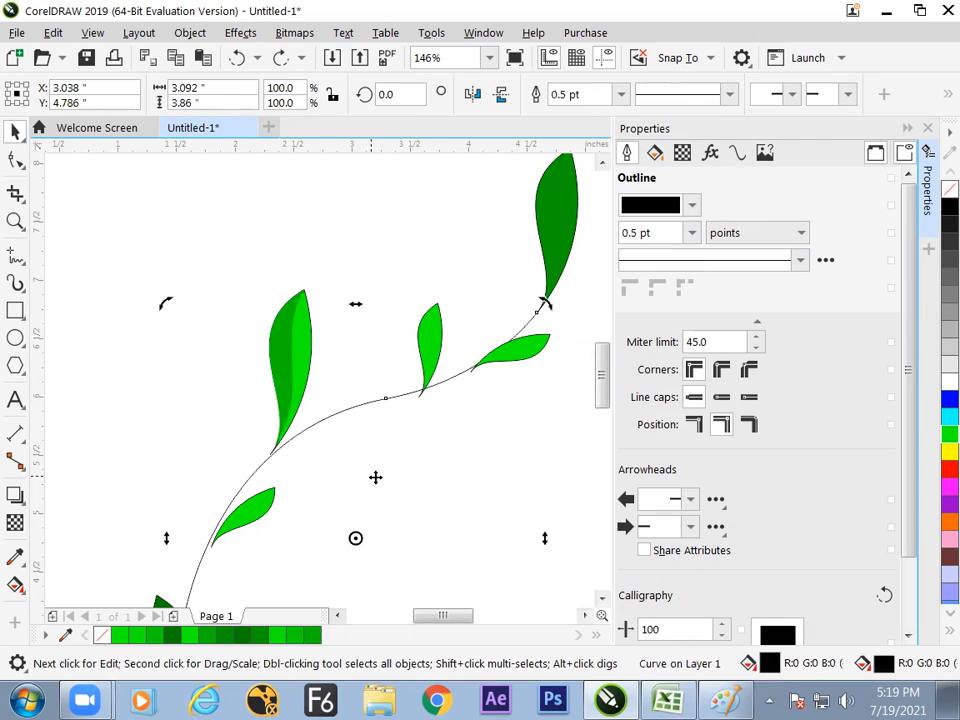
click(385, 258)
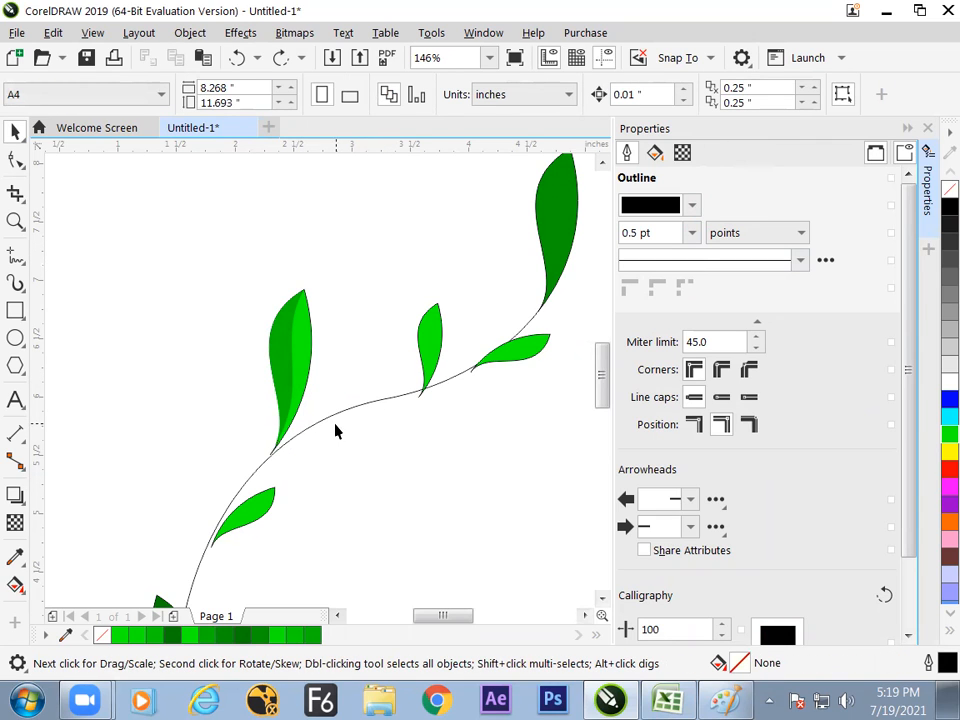
Rotate the small upright leaf clockwise about its base to about 329 degrees and place its base on the stem.
click(385, 400)
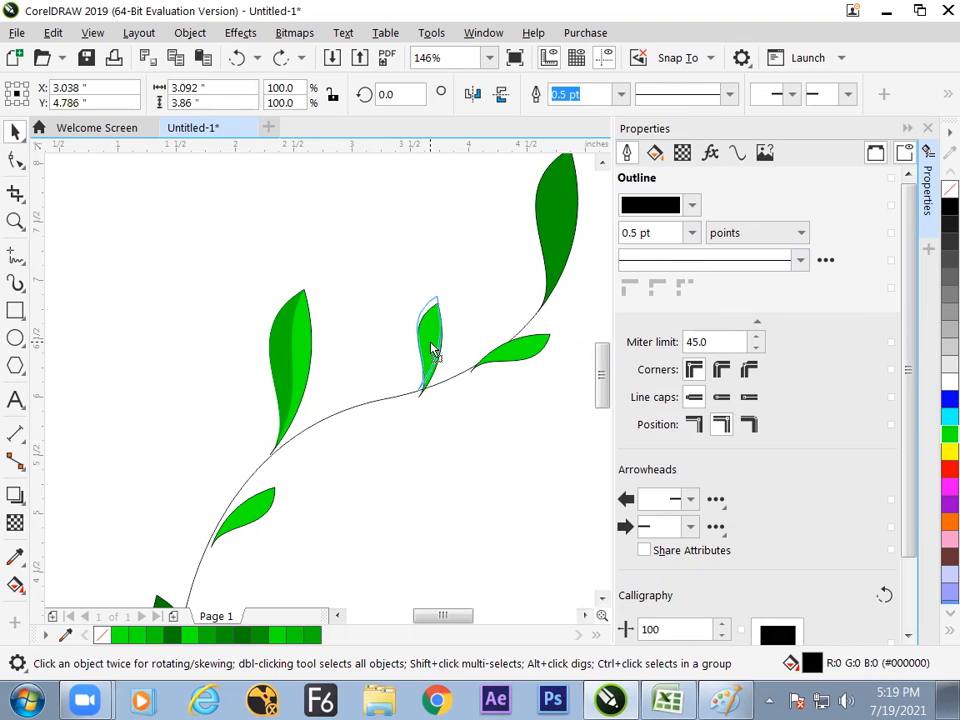
click(433, 358)
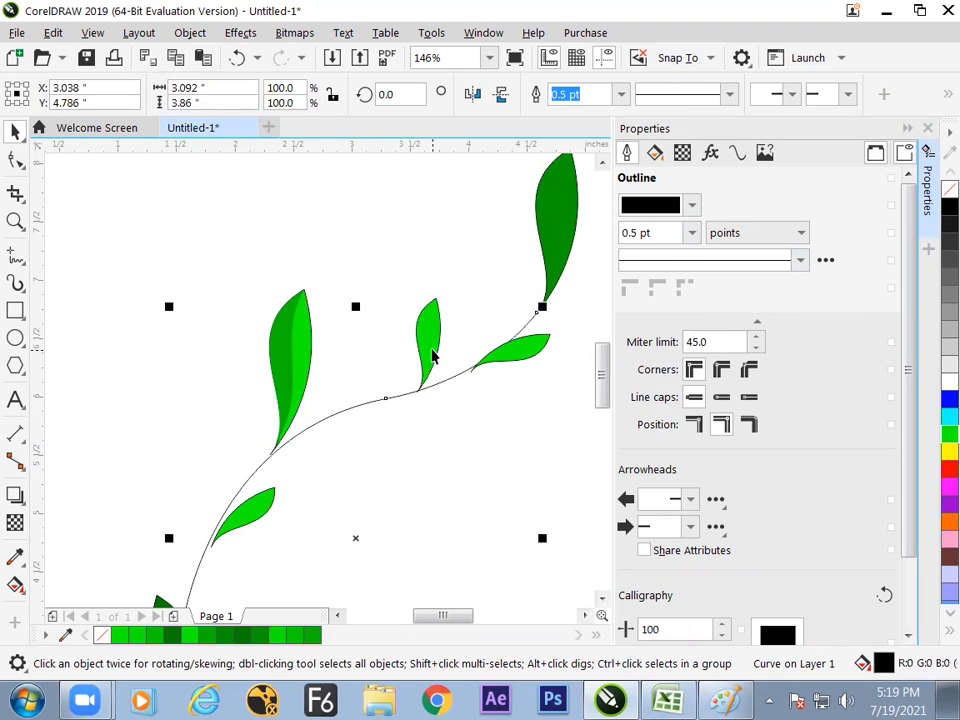
click(431, 341)
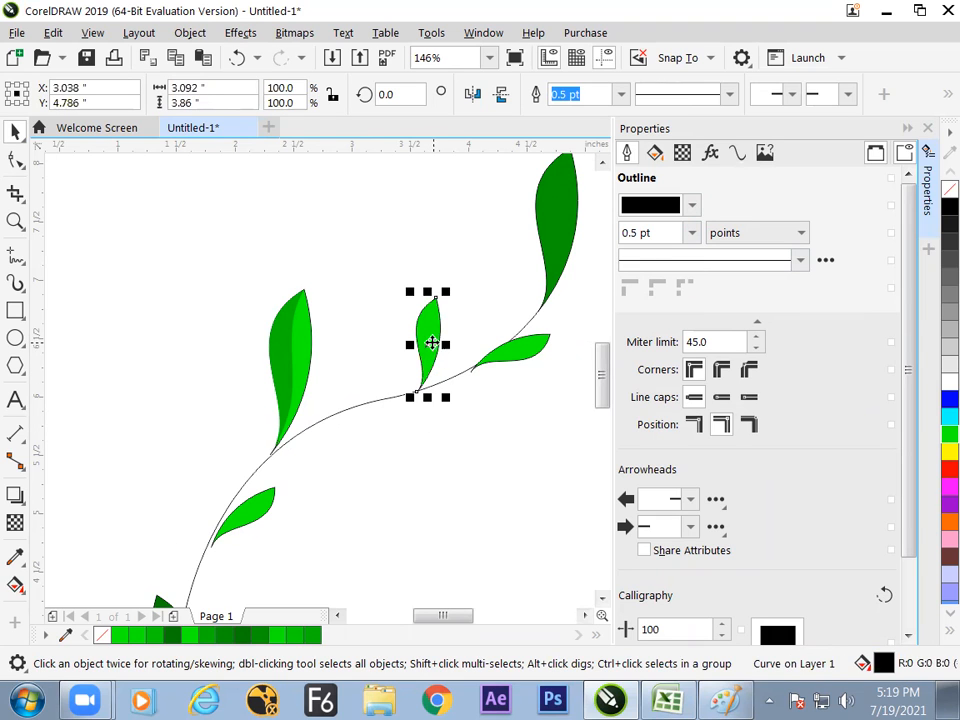
click(431, 341)
drag(456, 294, 476, 418)
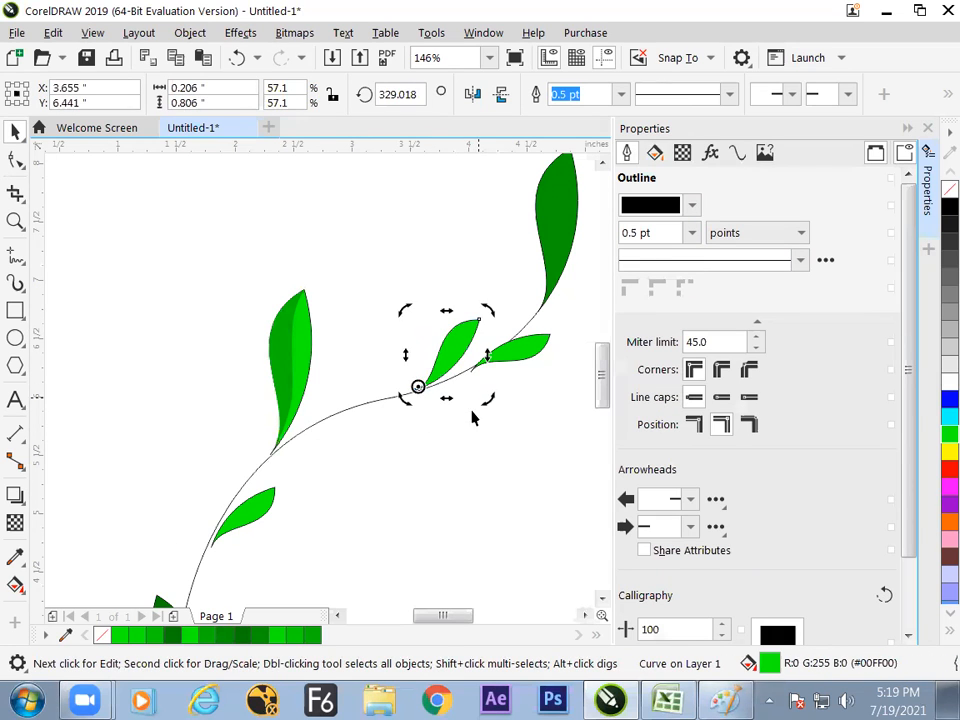
click(476, 418)
click(445, 362)
click(435, 384)
click(442, 357)
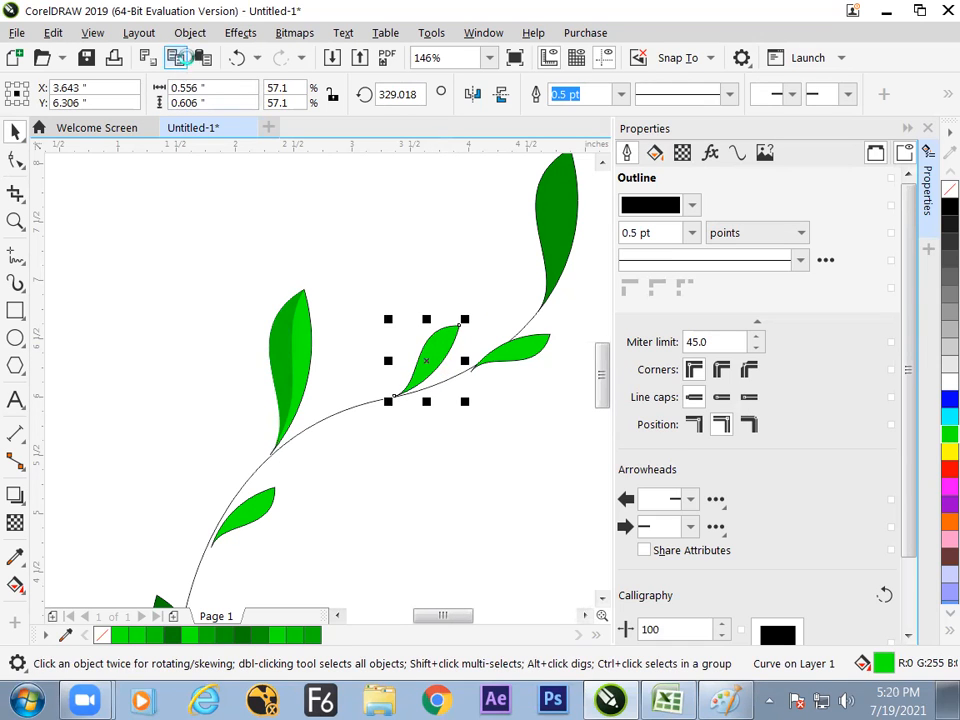
Duplicate the rotated small leaf in place and reshape the copy's lower edge to curve along the leaf's centre.
key(F10)
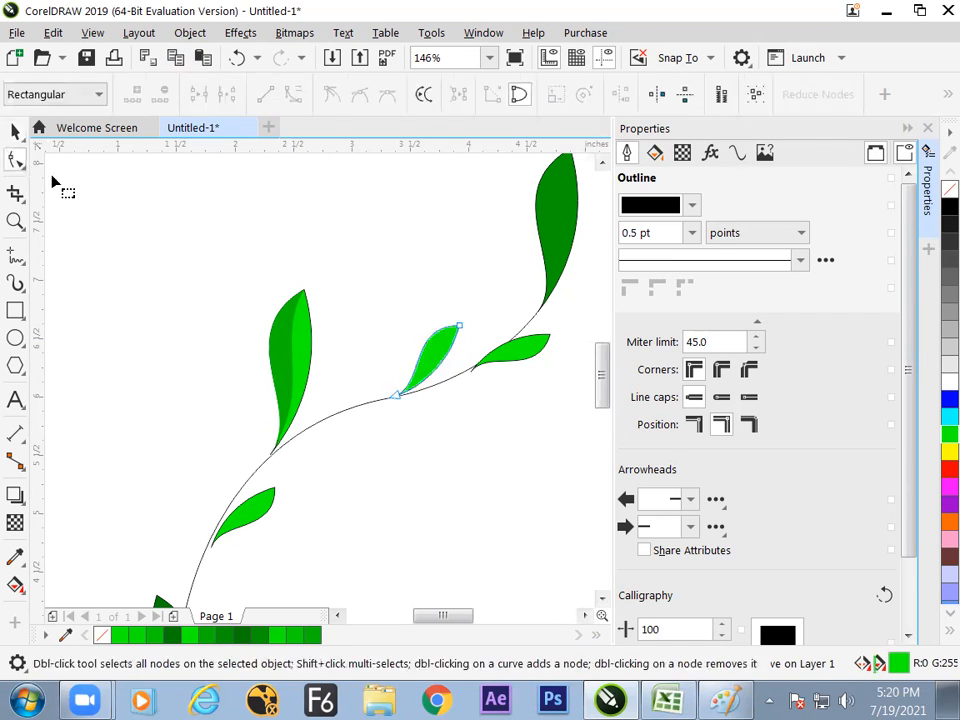
click(398, 397)
drag(435, 386, 455, 381)
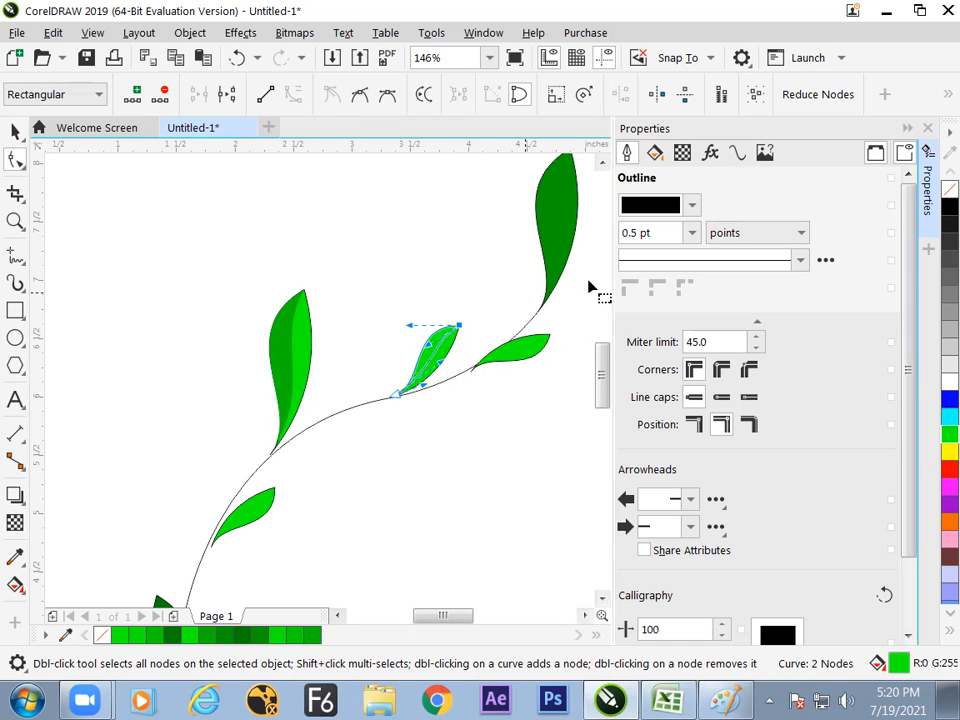
Fill the small leaf's upper half with a darker green, HSB 120, 100, 60, and deselect it.
click(655, 152)
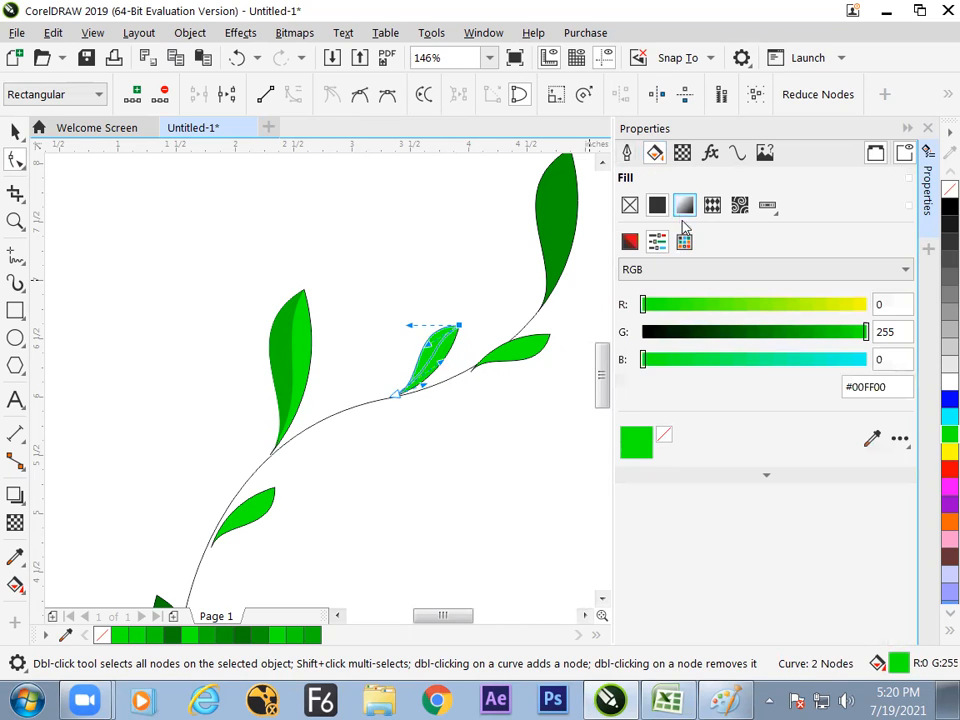
click(670, 274)
click(655, 333)
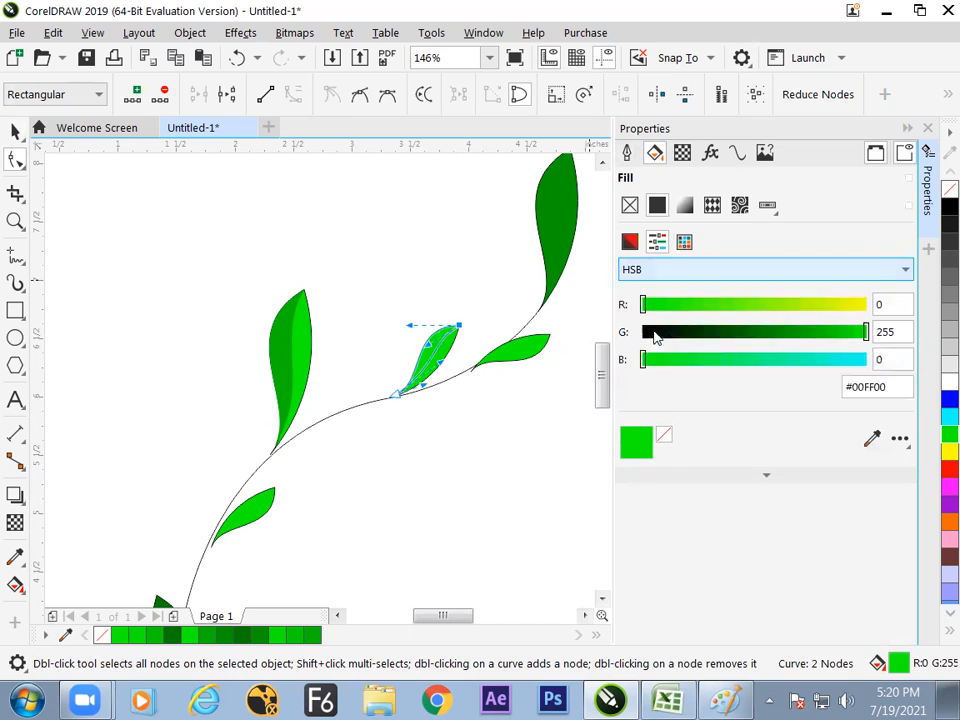
drag(865, 365, 783, 372)
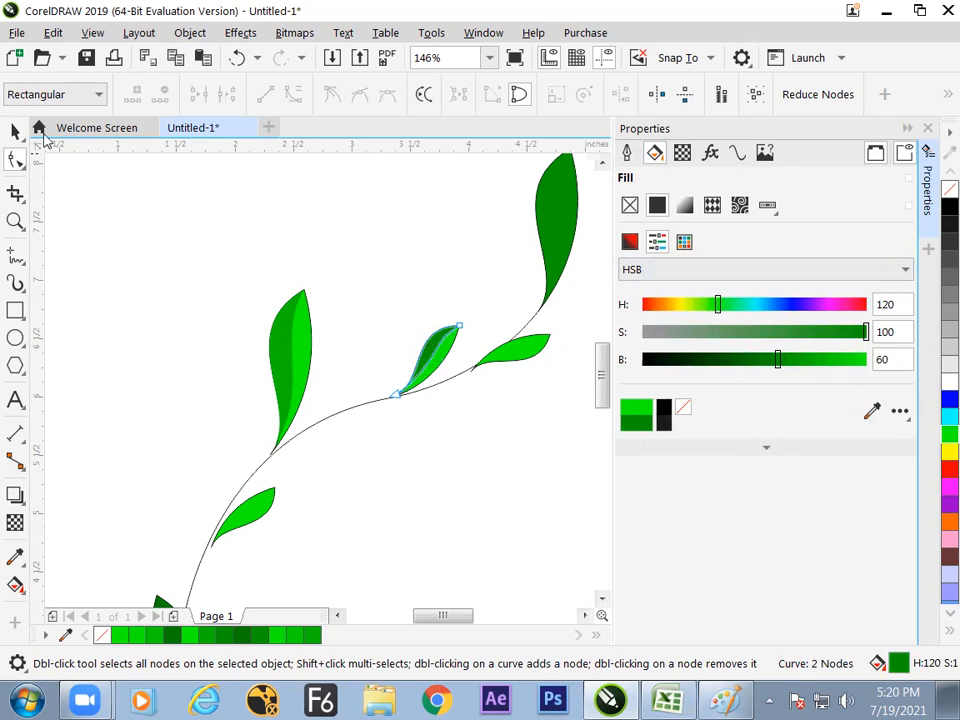
click(15, 131)
click(79, 209)
click(433, 464)
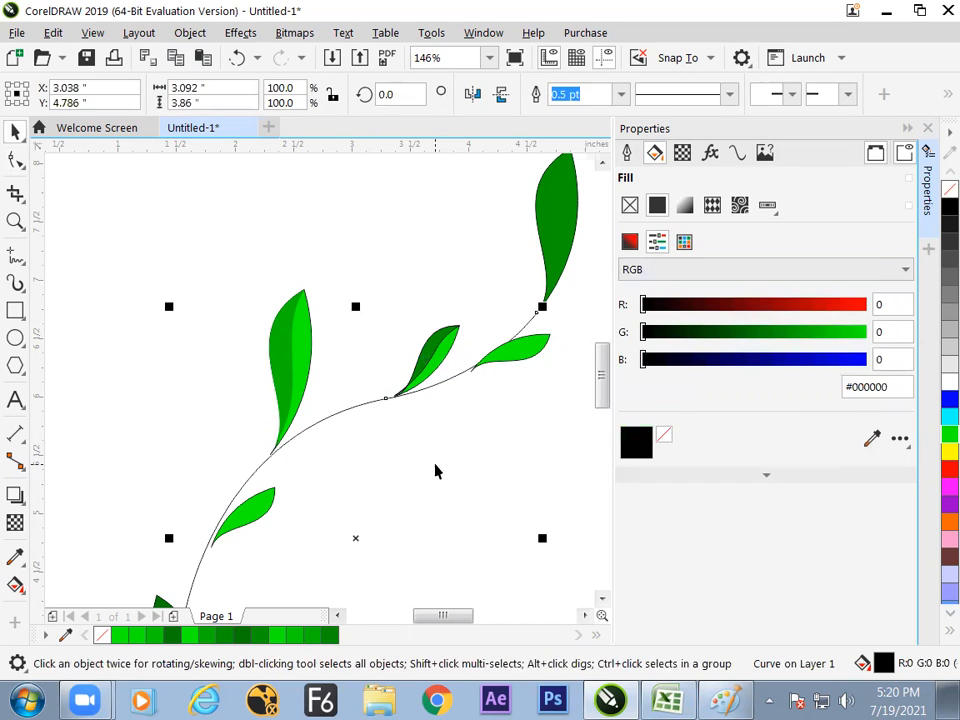
click(430, 507)
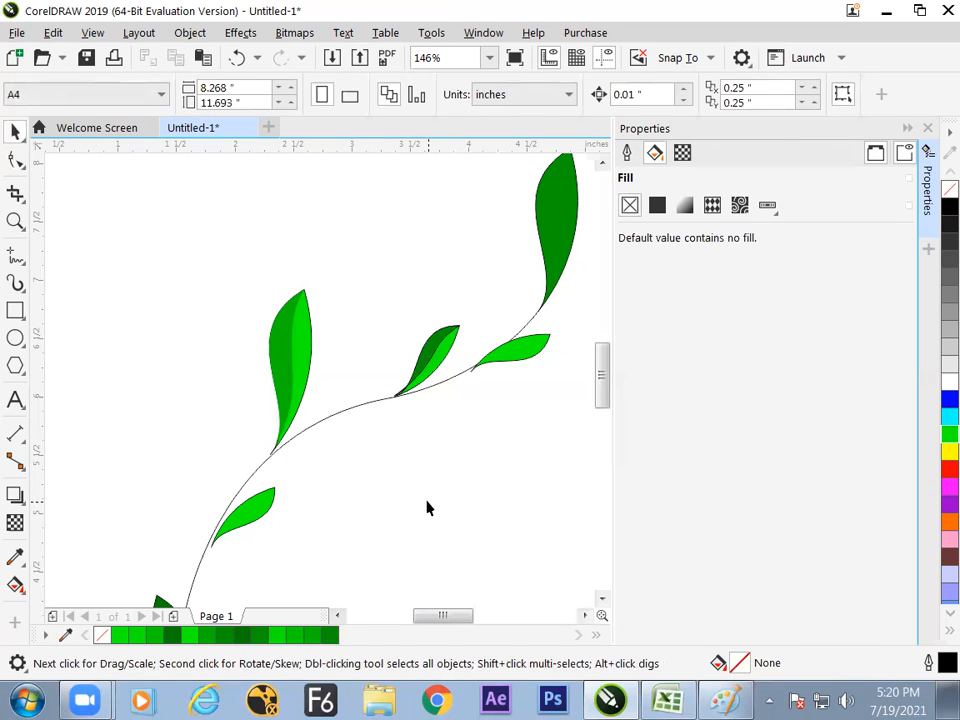
Move the small leaf on the lower stem slightly up so its base sits on the stem, and deselect it.
drag(255, 514, 253, 515)
click(340, 506)
double_click(332, 513)
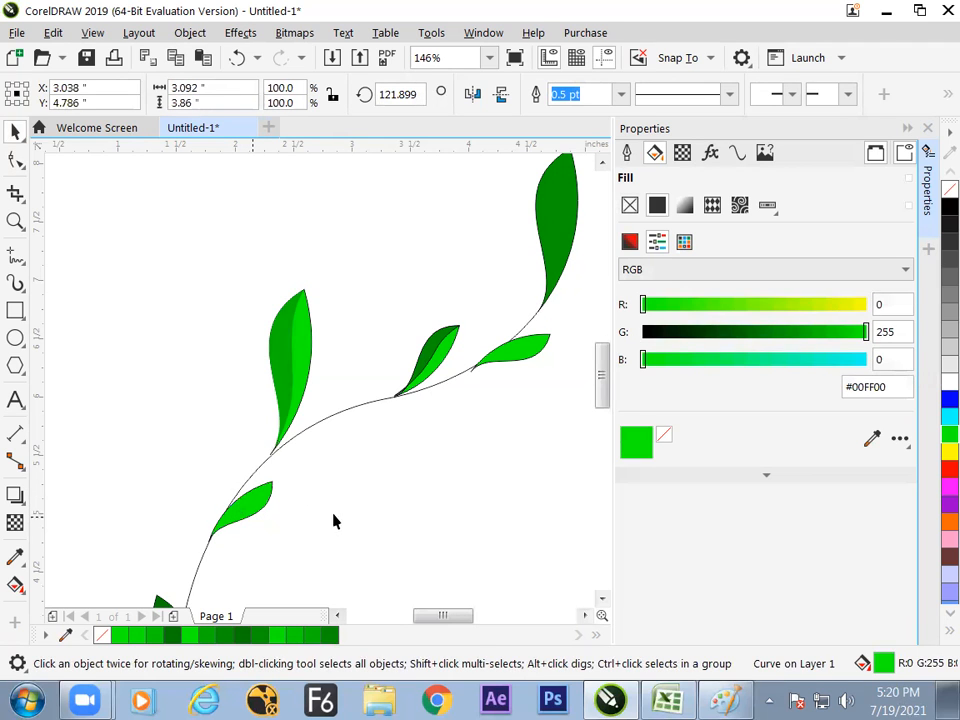
Close the object properties, select all parts of the branch drawing and group them.
click(928, 128)
click(784, 268)
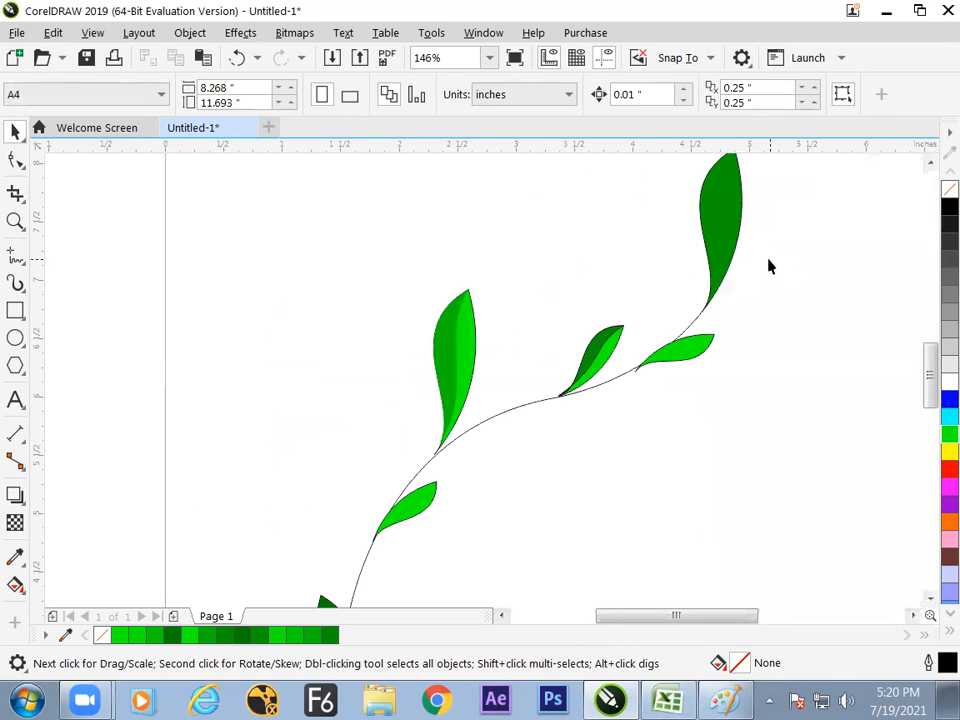
key(F4)
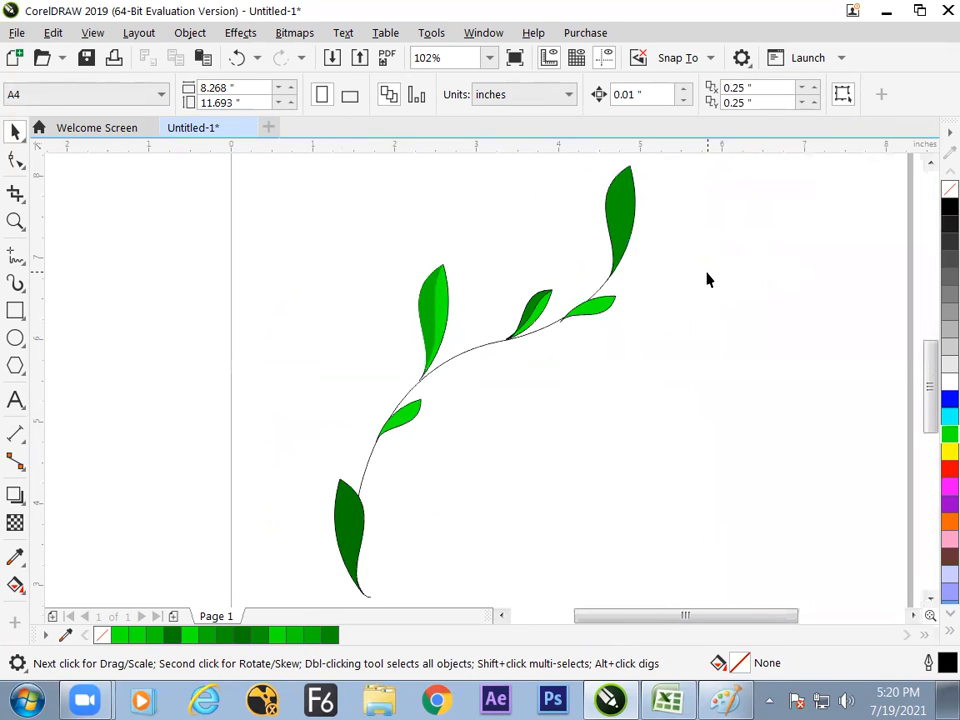
key(ctrl+a)
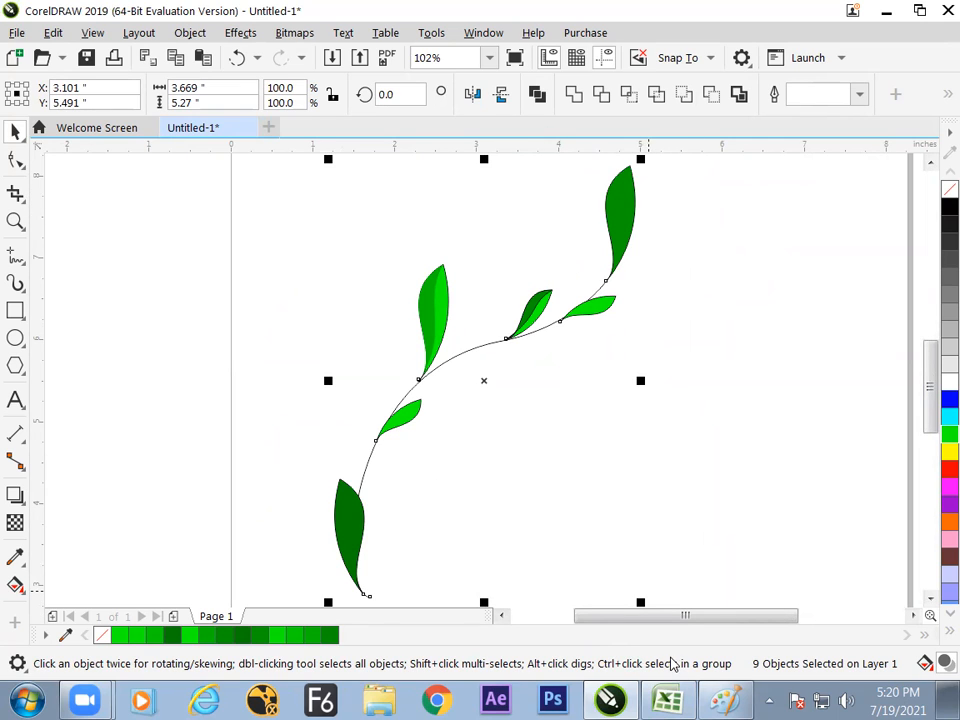
click(935, 97)
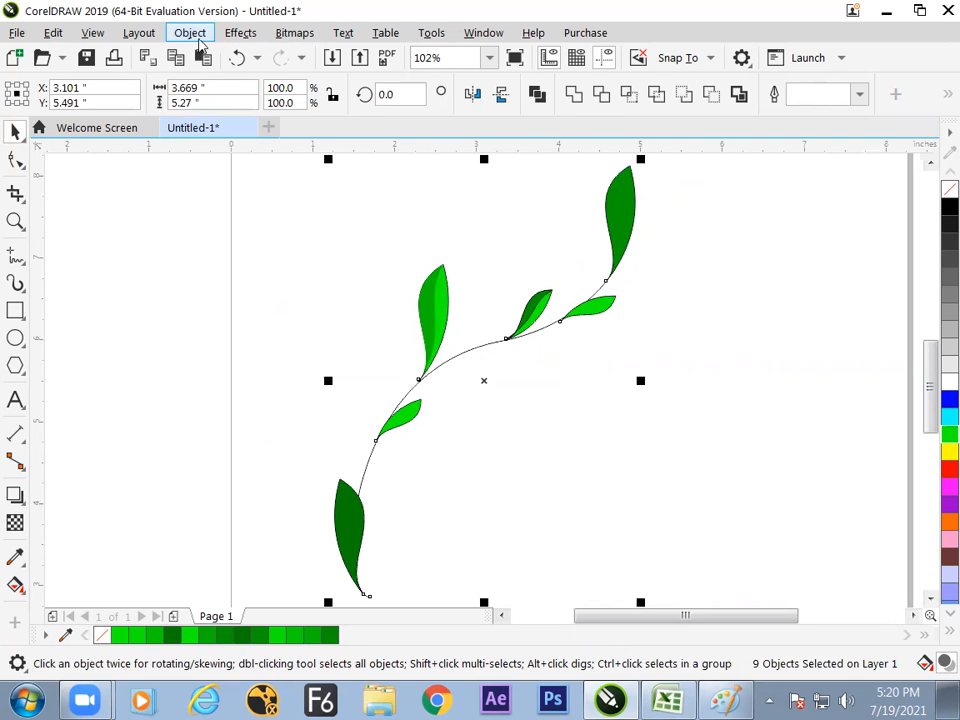
click(192, 36)
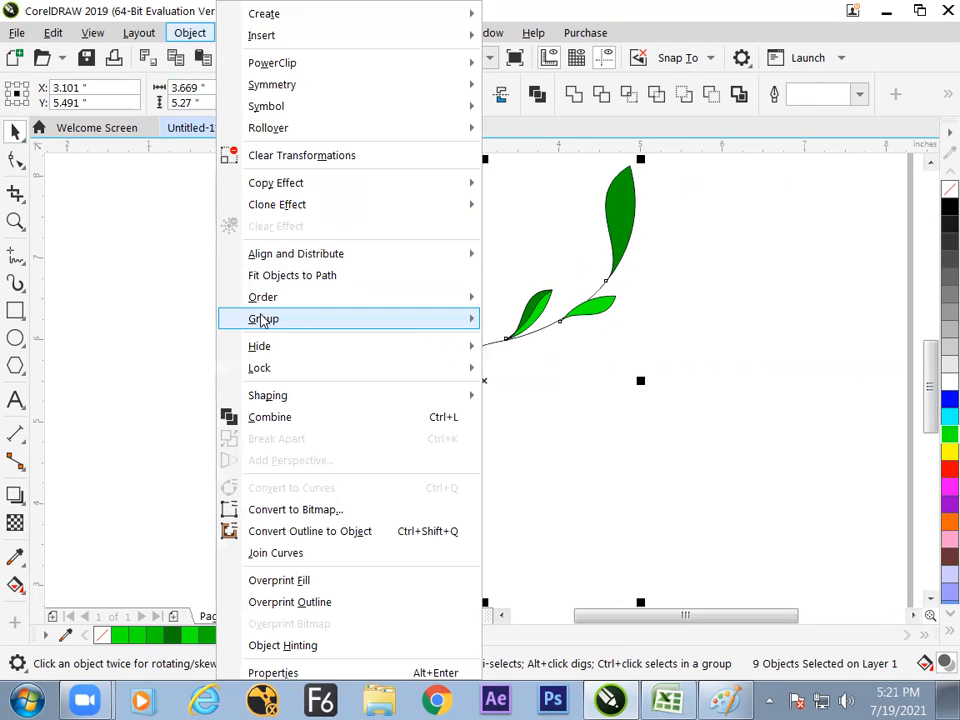
mouse_move(265, 322)
click(548, 322)
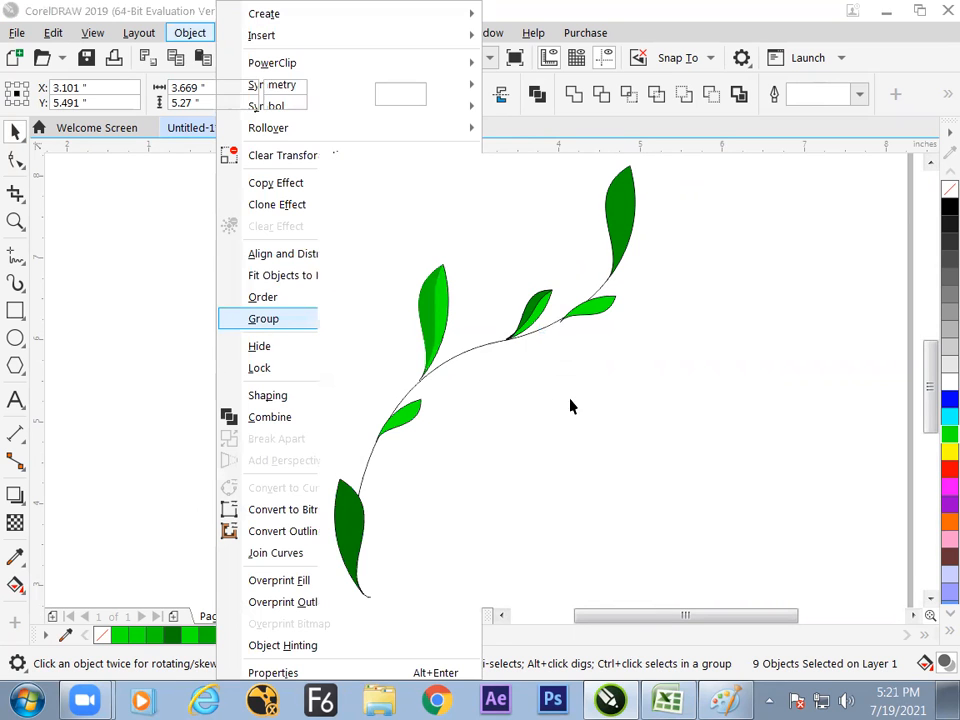
Switch to the COREL EXCEL.xlsx workbook in Excel and enter the date 7/19/2021 in cell F134.
click(667, 700)
click(264, 452)
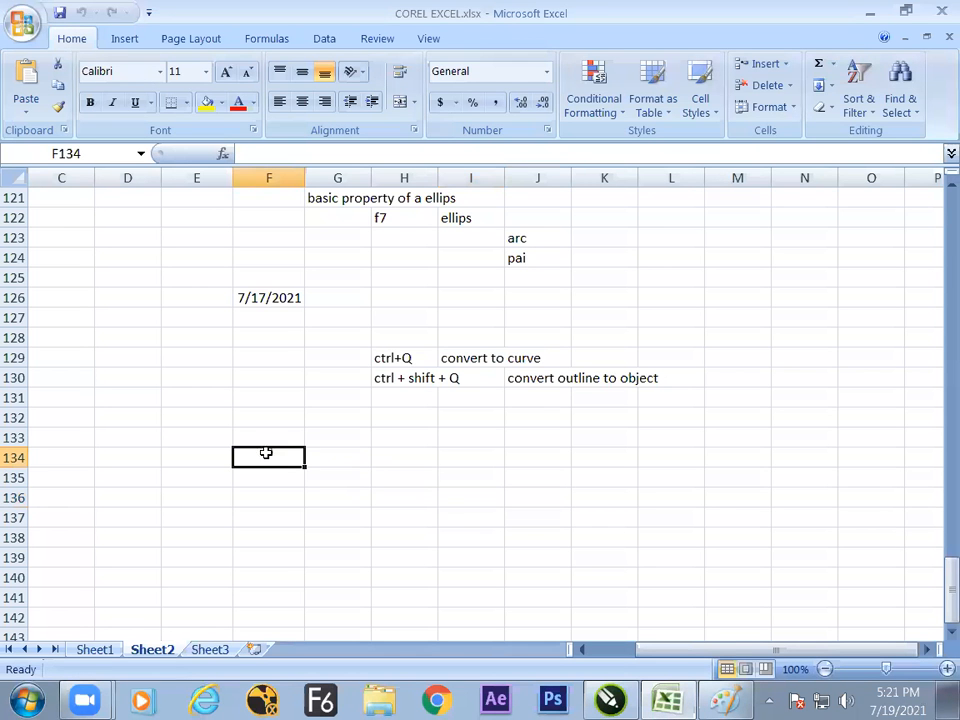
key(ctrl+semicolon)
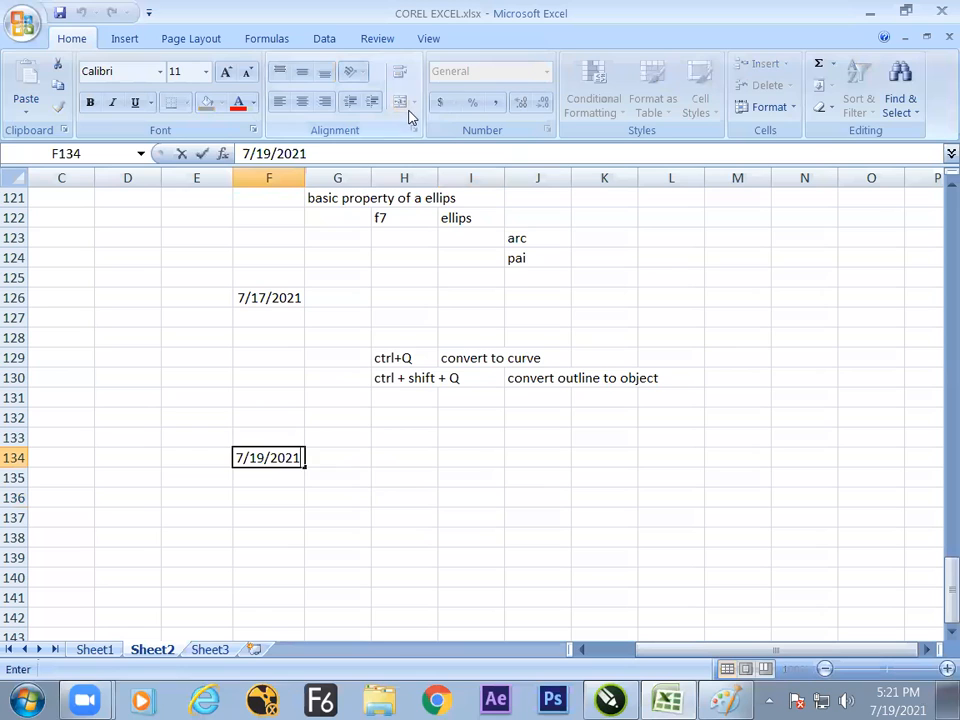
click(350, 494)
Note the grouping shortcut by entering "ctrl + g" in cell H135 and "group" in cell I135.
click(392, 479)
text(ctr)
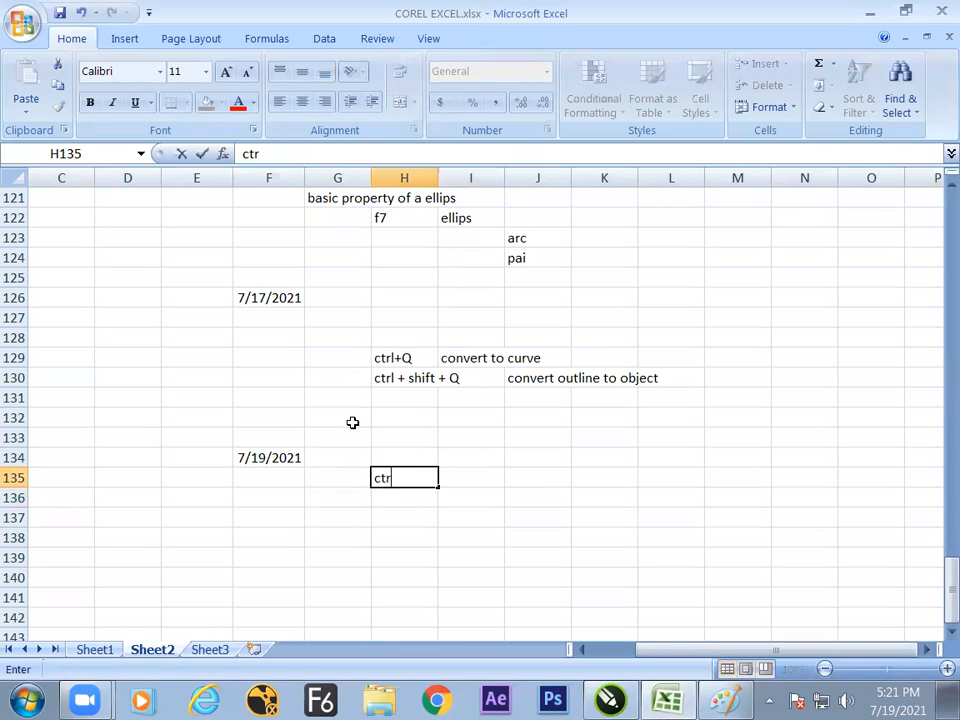
text(l + g)
key(Tab)
text(group)
click(587, 514)
Switch back to CorelDRAW and move the grouped branch slightly upward as a single object.
key(alt+Tab)
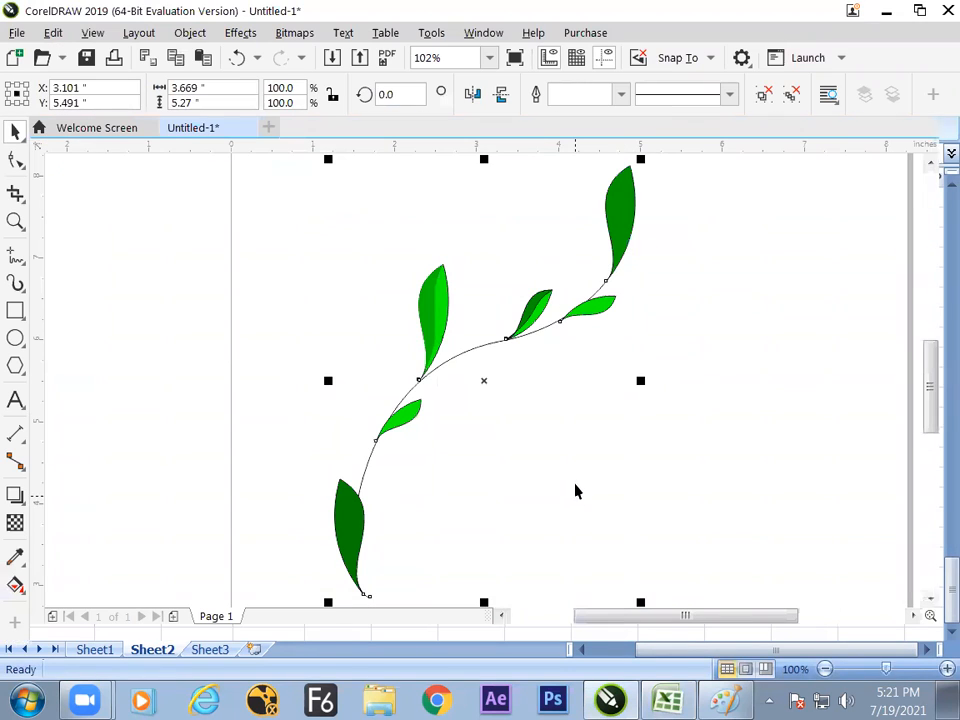
click(473, 387)
click(422, 372)
mouse_move(431, 349)
mouse_down()
mouse_move(396, 371)
mouse_move(459, 349)
mouse_move(407, 336)
mouse_move(437, 337)
mouse_up()
click(408, 350)
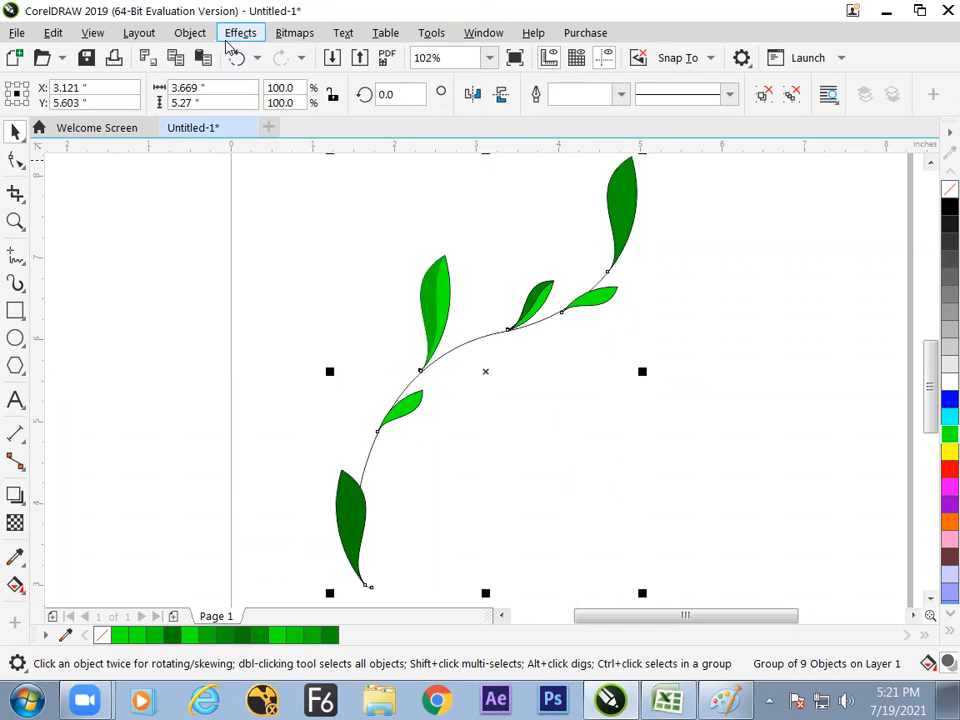
Ungroup the branch and move the small leaf below the top leaf slightly right, off the stem.
click(190, 33)
mouse_move(303, 329)
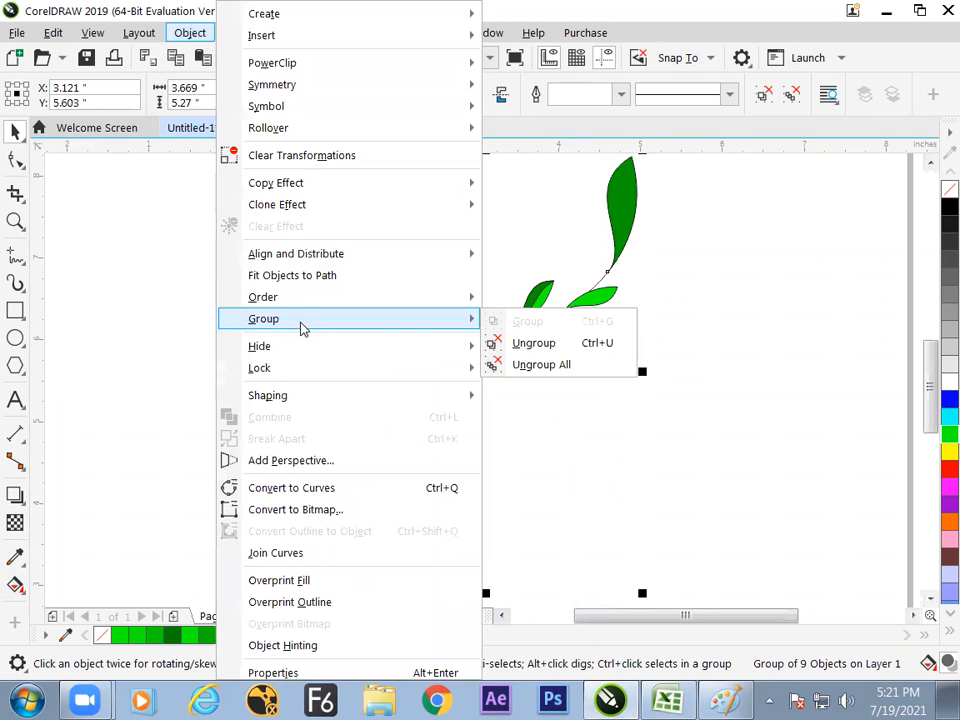
click(585, 349)
click(617, 316)
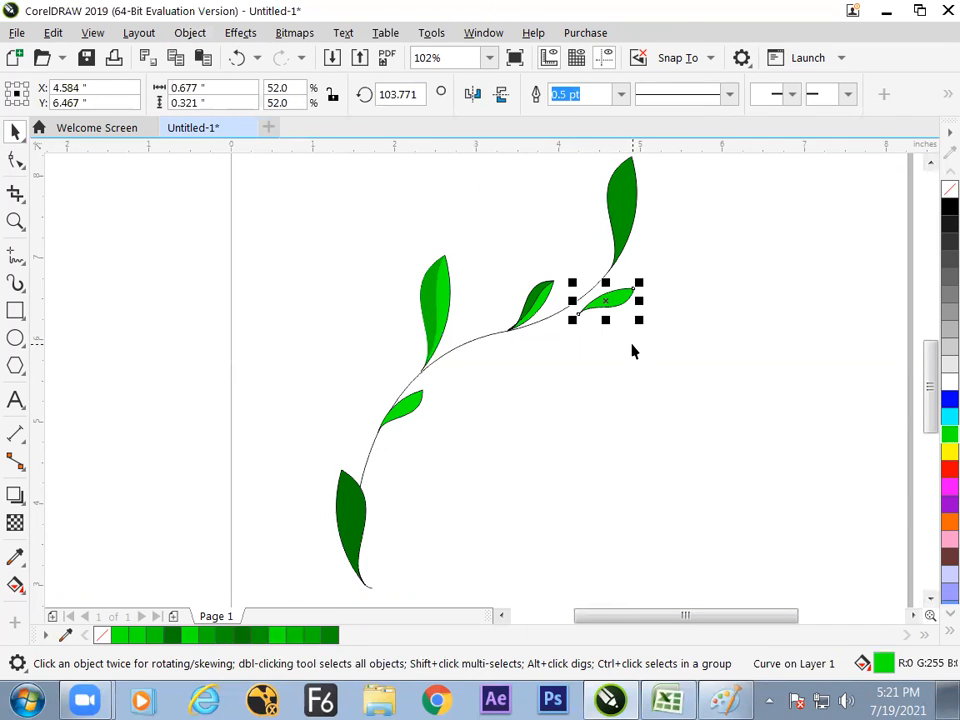
Switch to the Excel workbook and note the ungroup shortcut, entering "ctrl + U" in cell H136 and "ungroup" in cell I136.
key(alt+Tab)
click(408, 500)
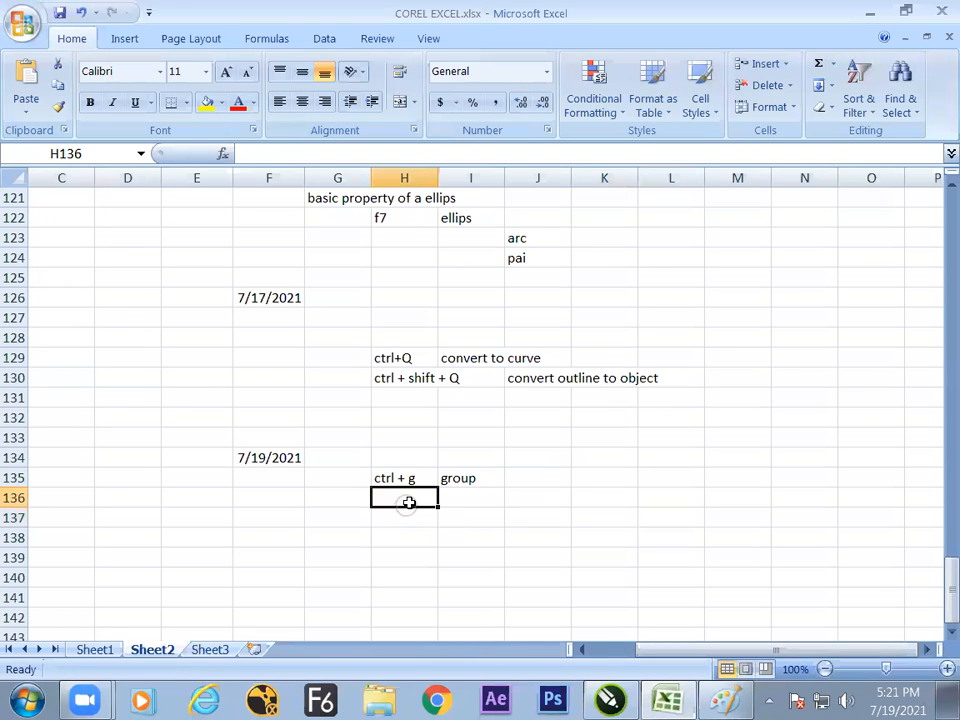
key(ctrl+d)
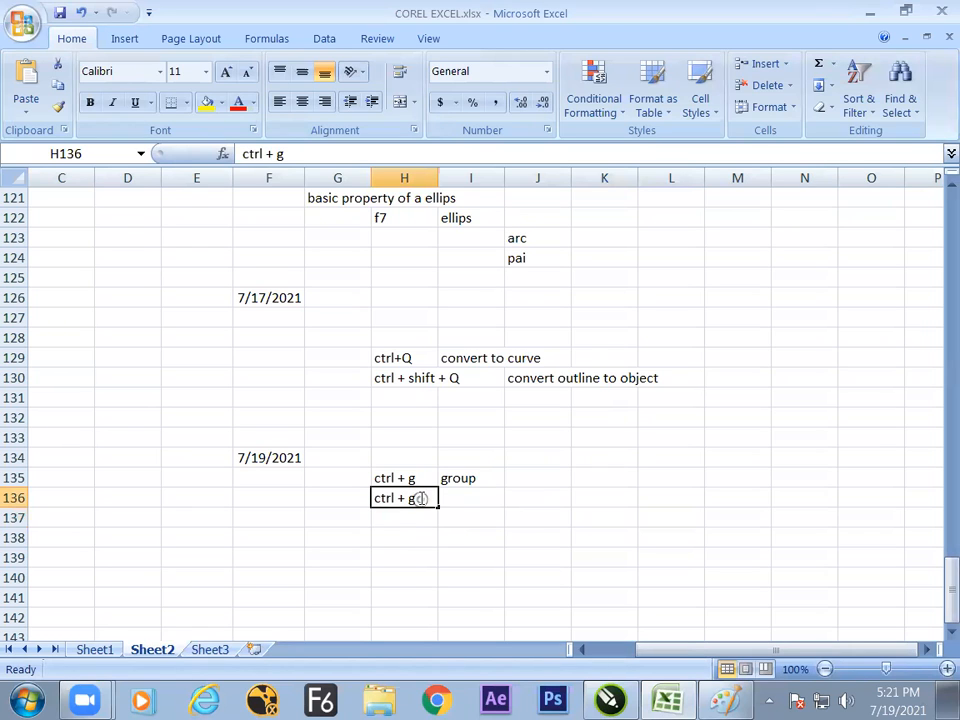
double_click(420, 498)
key(BackSpace)
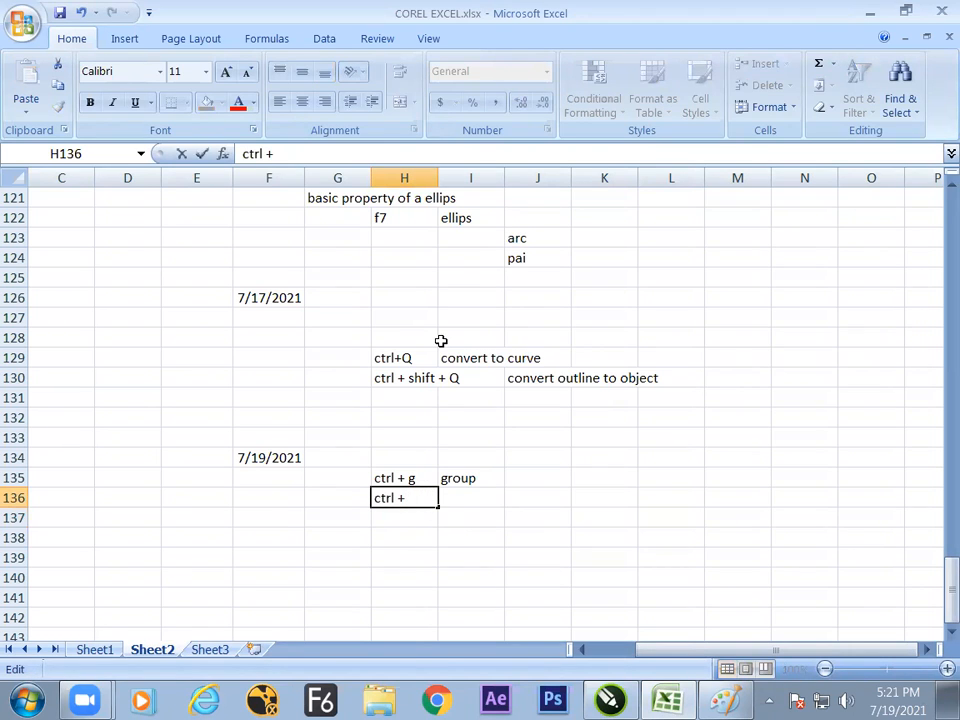
click(467, 497)
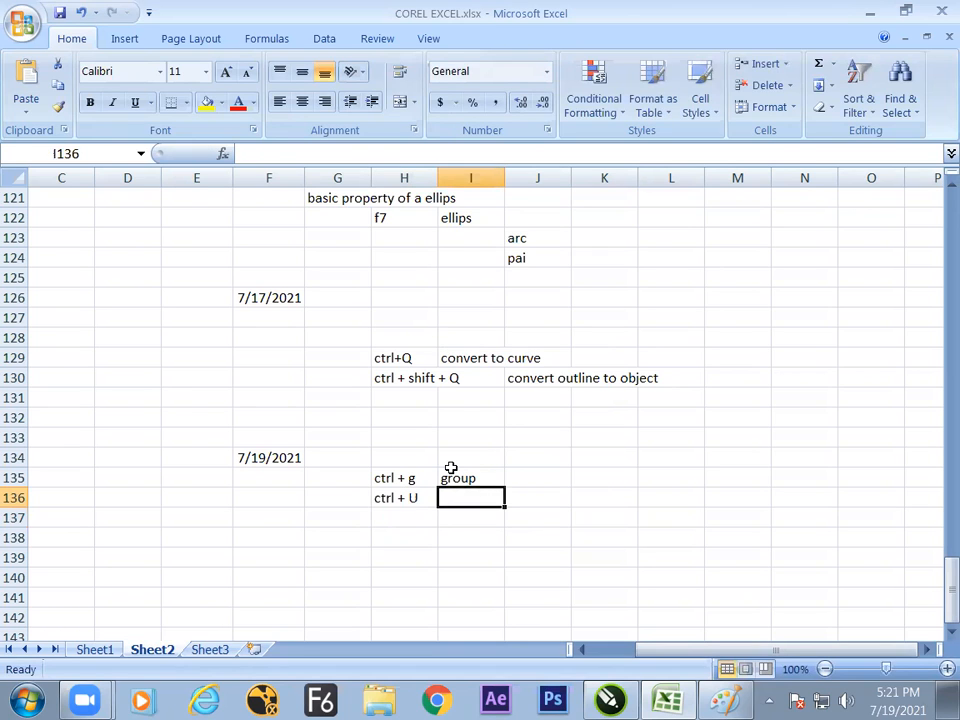
text(ungroup)
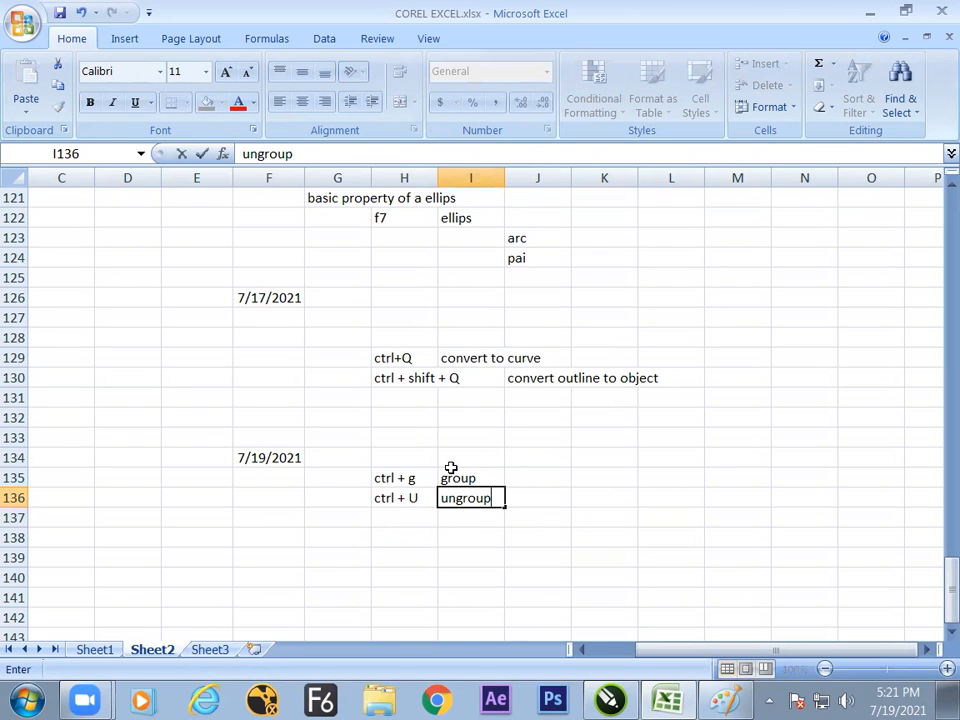
click(537, 464)
click(538, 497)
Switch back to CorelDRAW and group all the leaves and the stem of the branch into one object.
key(alt+Tab)
click(529, 463)
key(ctrl+a)
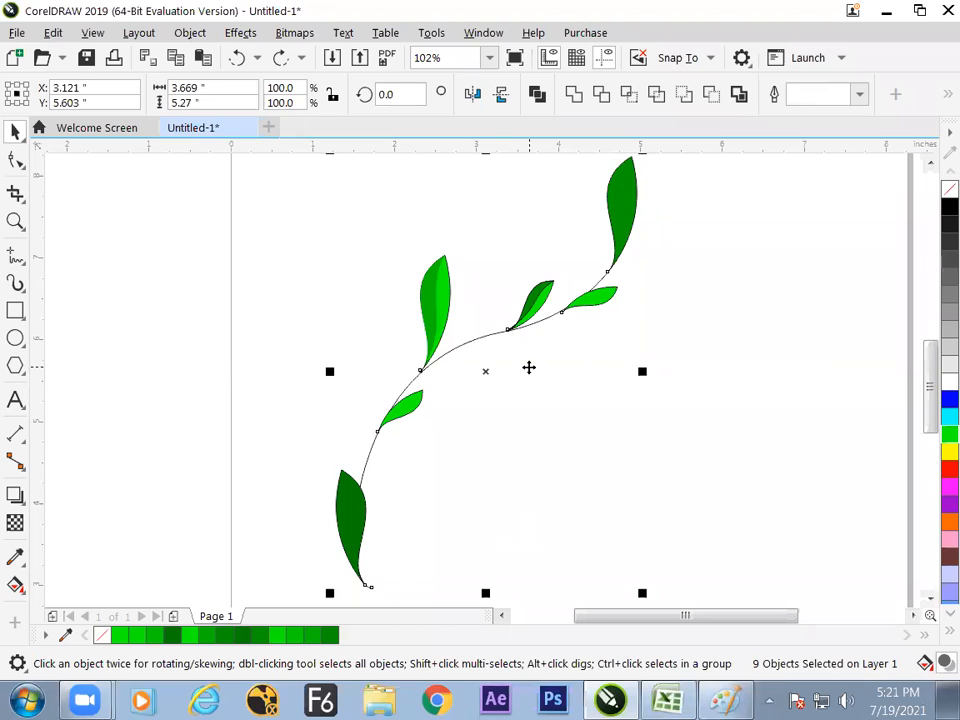
key(ctrl+g)
click(525, 409)
mouse_move(578, 309)
mouse_down()
mouse_move(534, 322)
mouse_move(571, 316)
mouse_move(634, 328)
mouse_move(632, 318)
mouse_move(541, 332)
mouse_move(584, 294)
mouse_up()
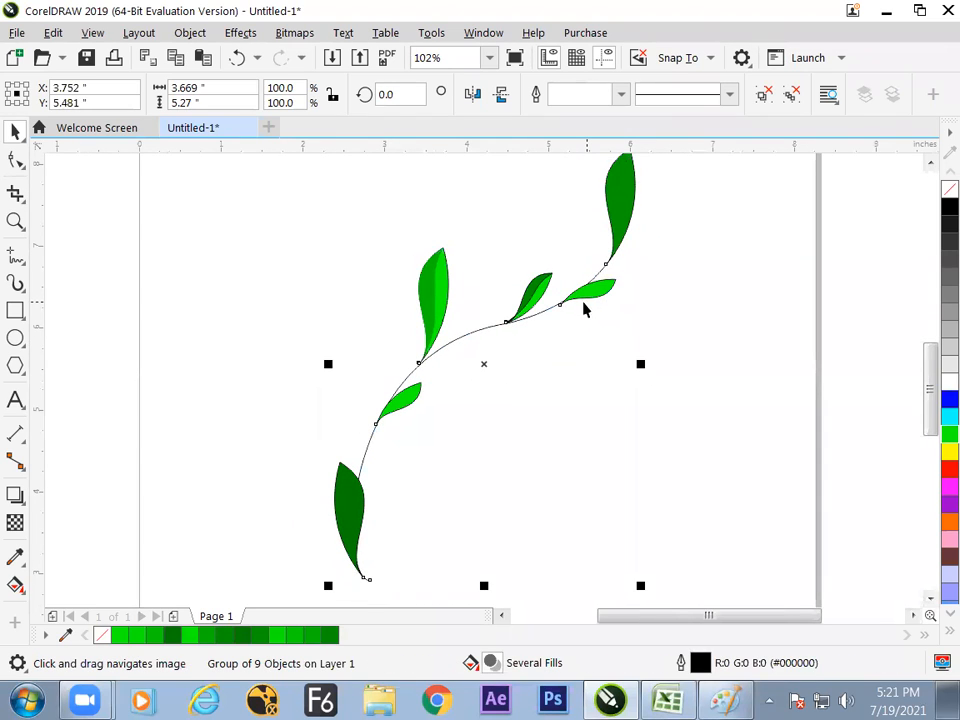
Paste a copy of the grouped branch in place and mirror the copy horizontally.
click(176, 60)
click(203, 62)
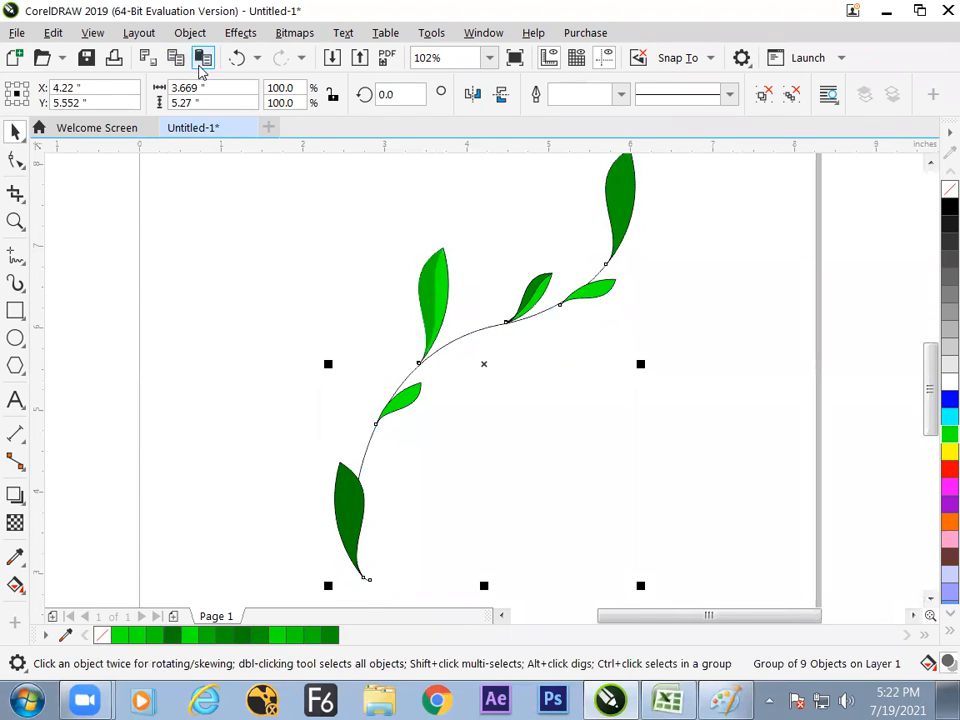
click(472, 94)
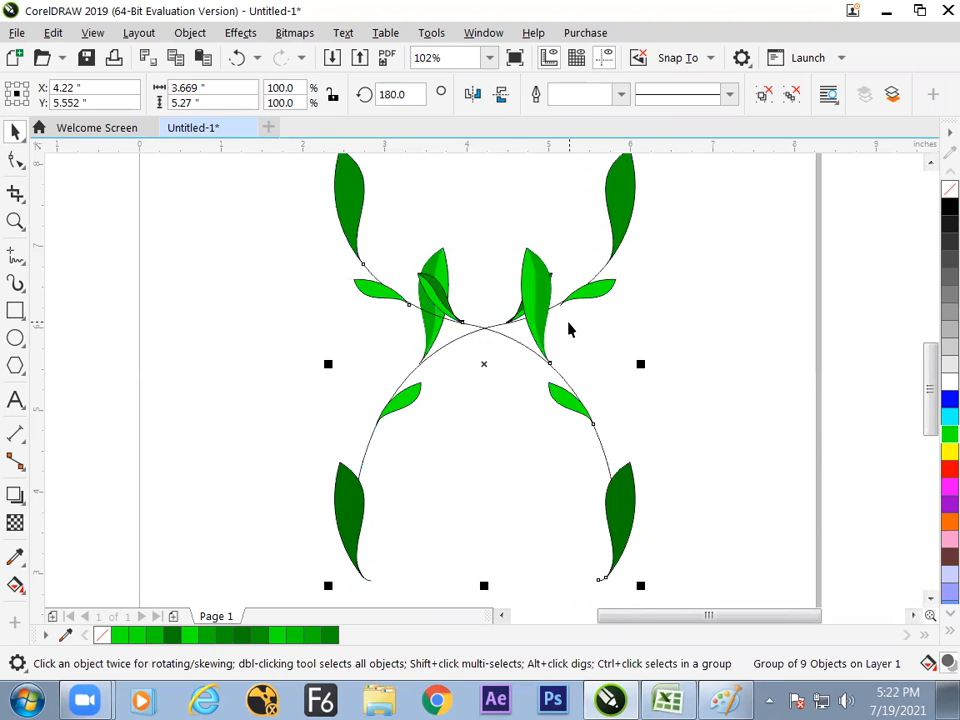
Shrink the mirrored branch and attach its base to the original stem, just above the large bottom leaf.
click(483, 332)
mouse_move(495, 383)
mouse_down()
mouse_move(557, 514)
mouse_move(614, 596)
mouse_up()
mouse_move(361, 206)
mouse_down()
mouse_move(399, 256)
mouse_move(362, 213)
mouse_up()
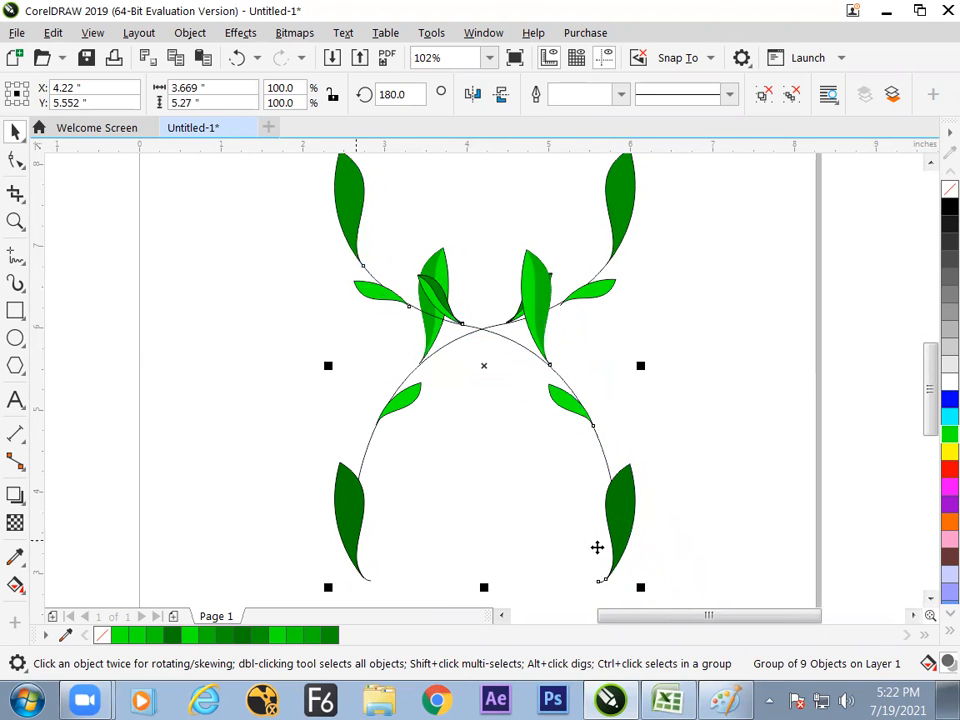
click(608, 545)
click(603, 476)
click(351, 190)
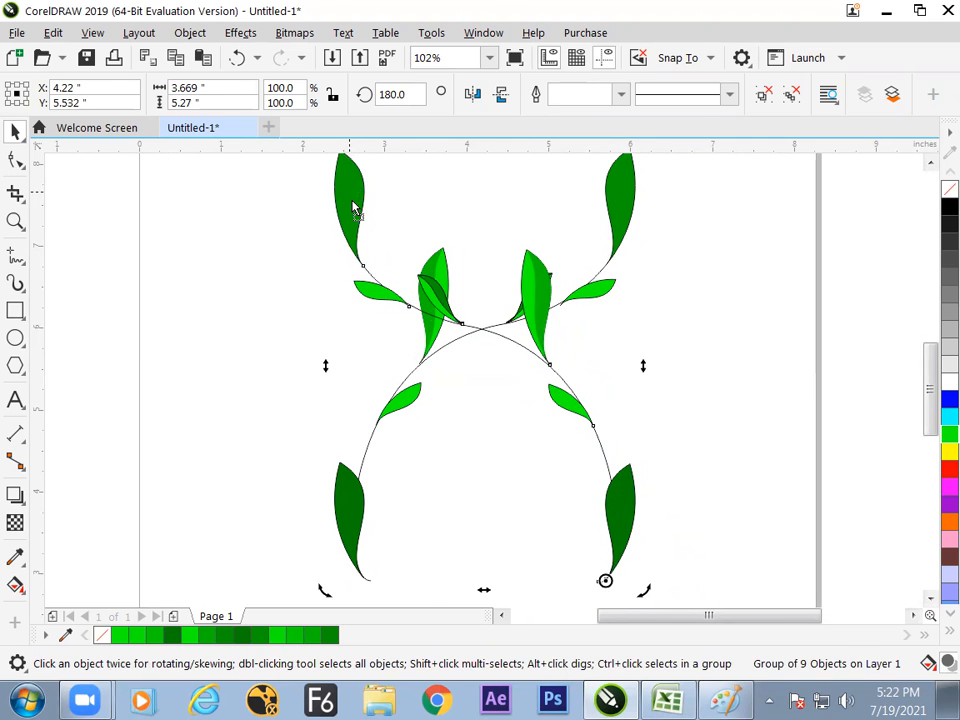
click(352, 207)
drag(344, 180, 275, 316)
double_click(408, 397)
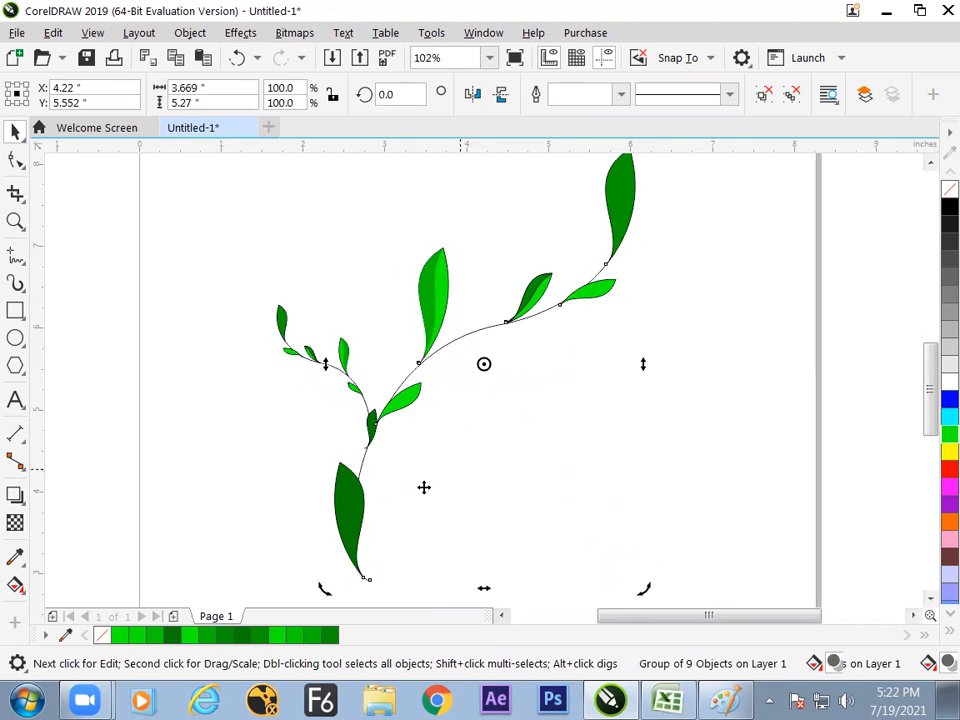
Group the large branch with its small side branch and paste a copy of that group in place.
click(721, 401)
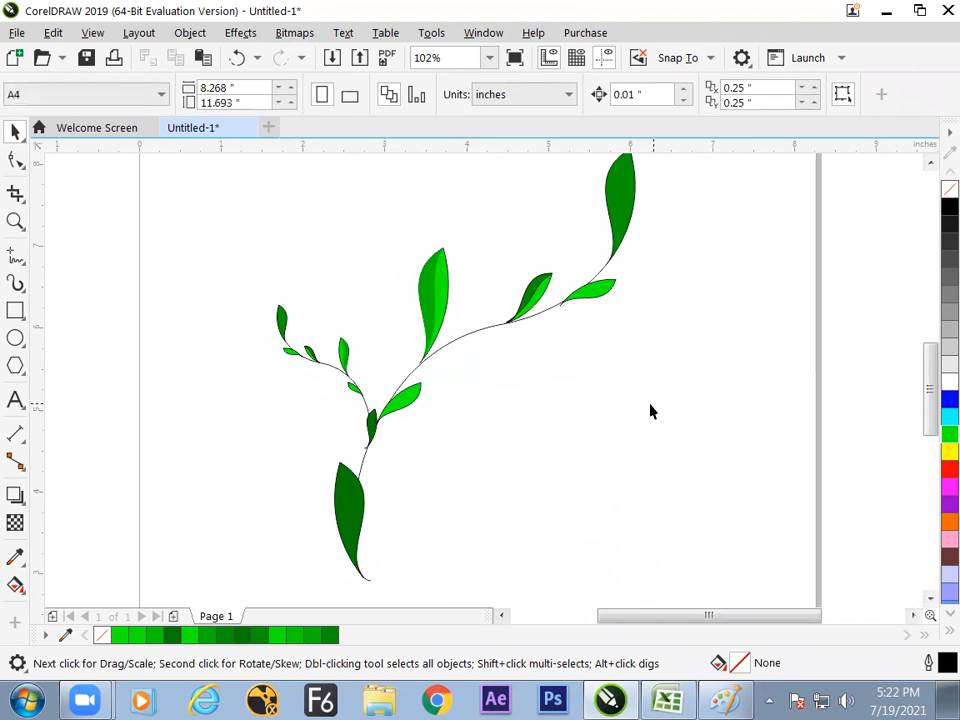
key(ctrl+a)
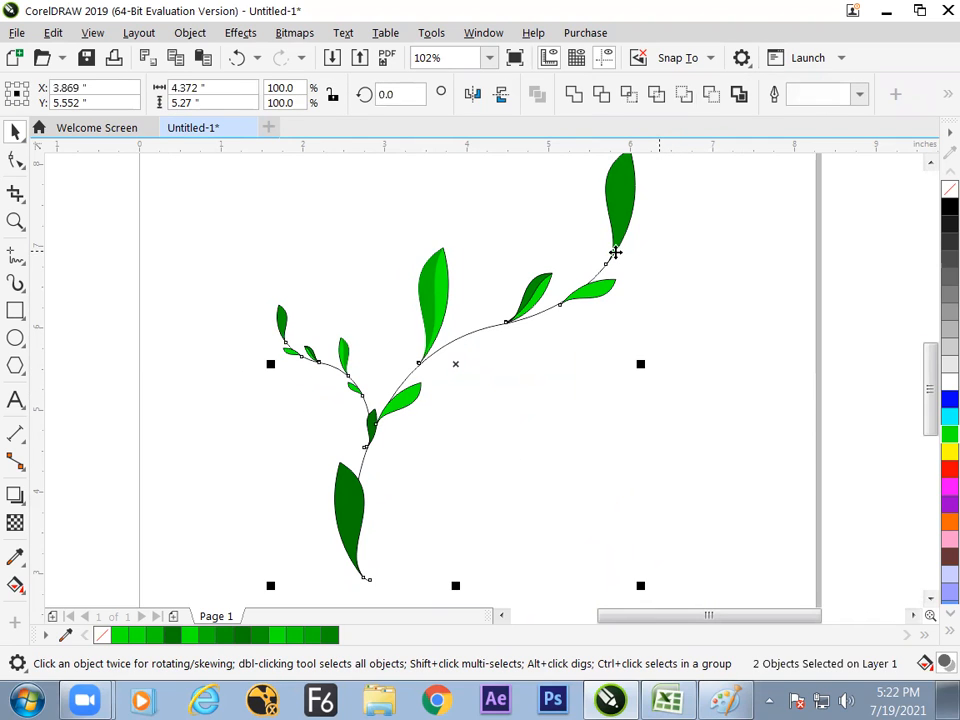
key(ctrl+g)
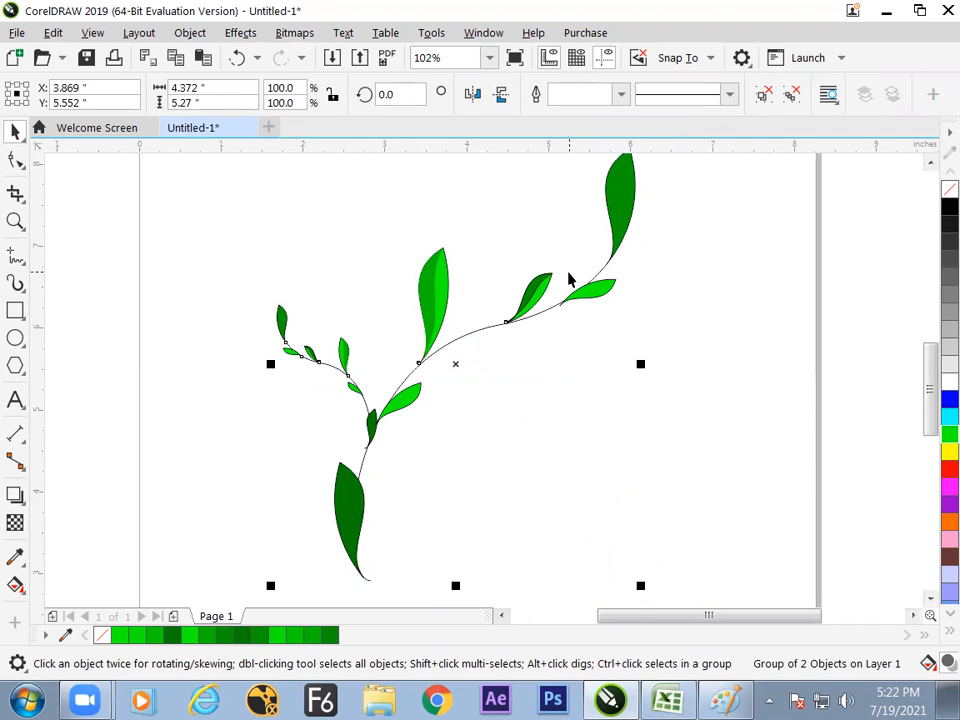
click(175, 60)
click(203, 62)
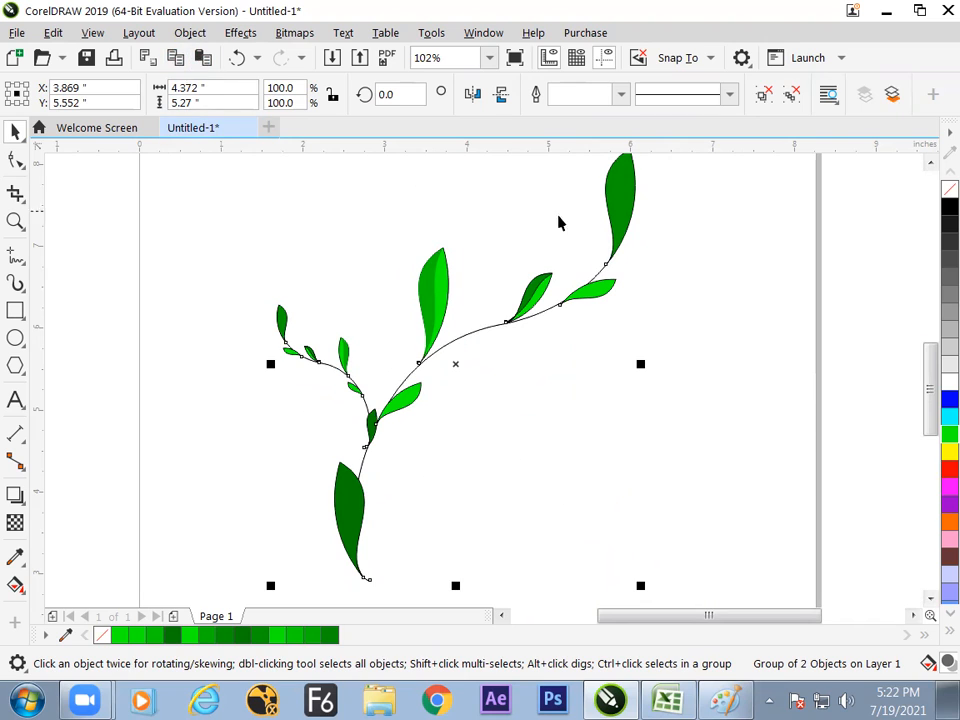
Scale the pasted group proportionally to 40% and place its base on the base of the large branch.
click(622, 197)
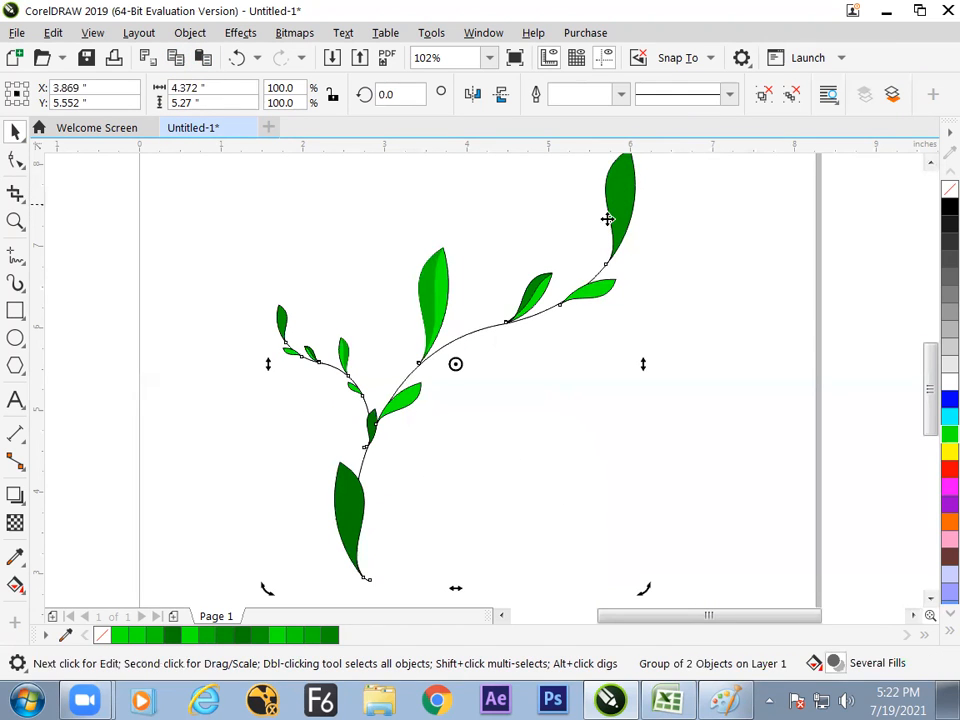
drag(456, 365, 367, 574)
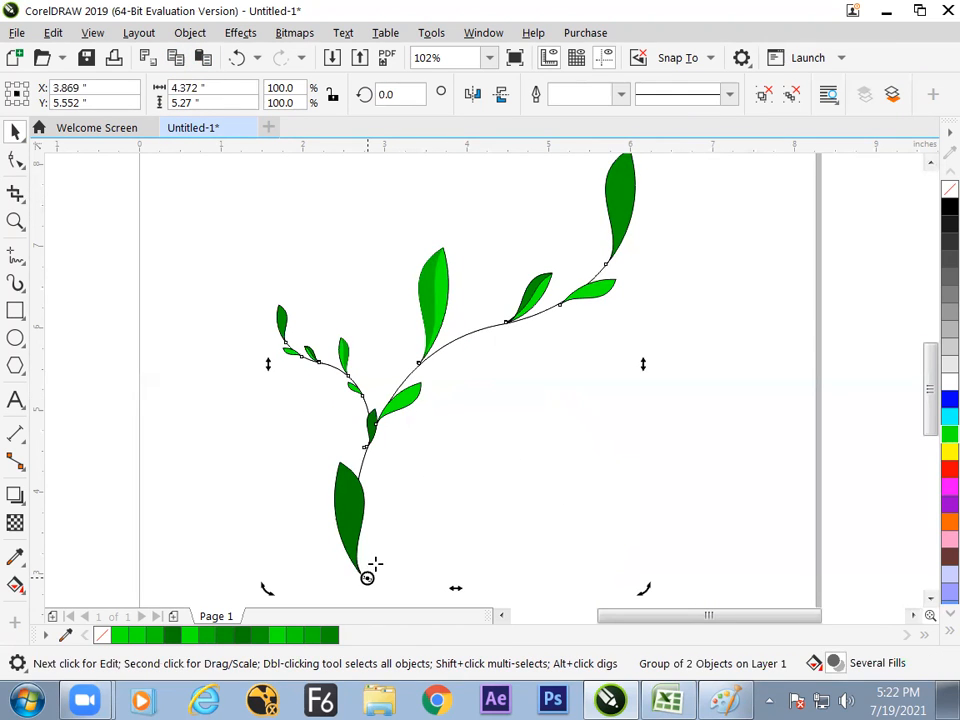
click(620, 212)
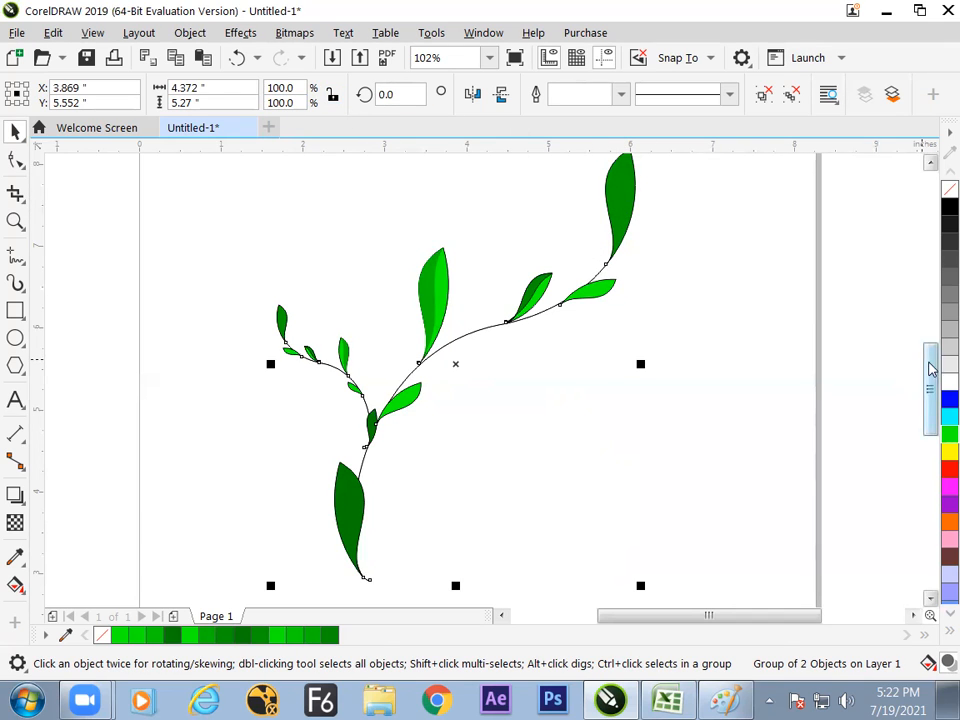
drag(932, 368, 931, 348)
drag(643, 229, 473, 477)
drag(505, 441, 546, 301)
click(583, 389)
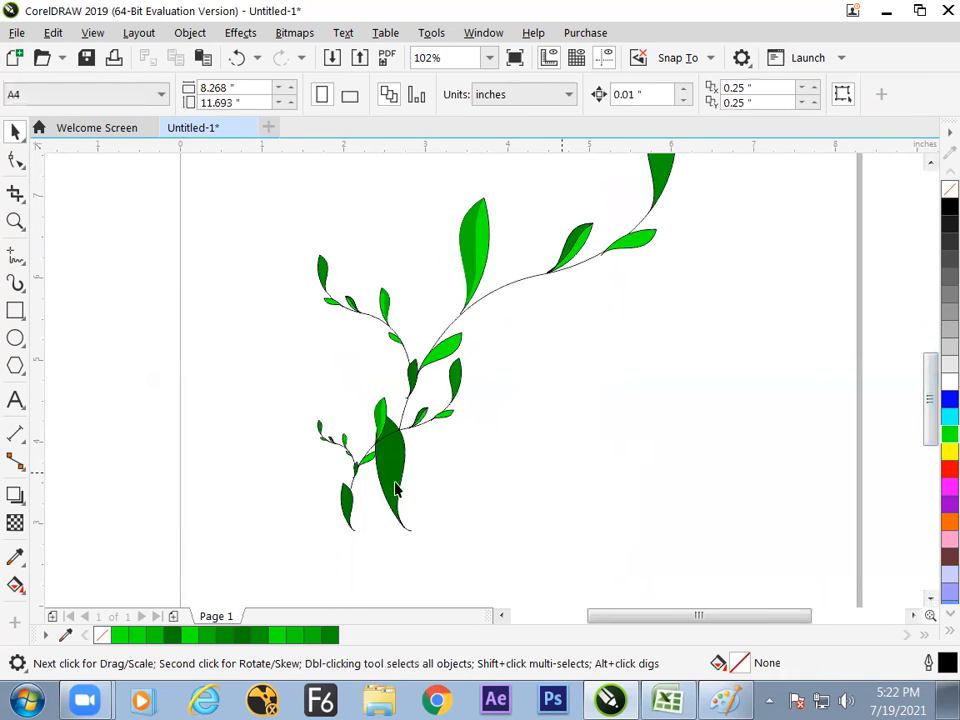
drag(360, 516, 470, 450)
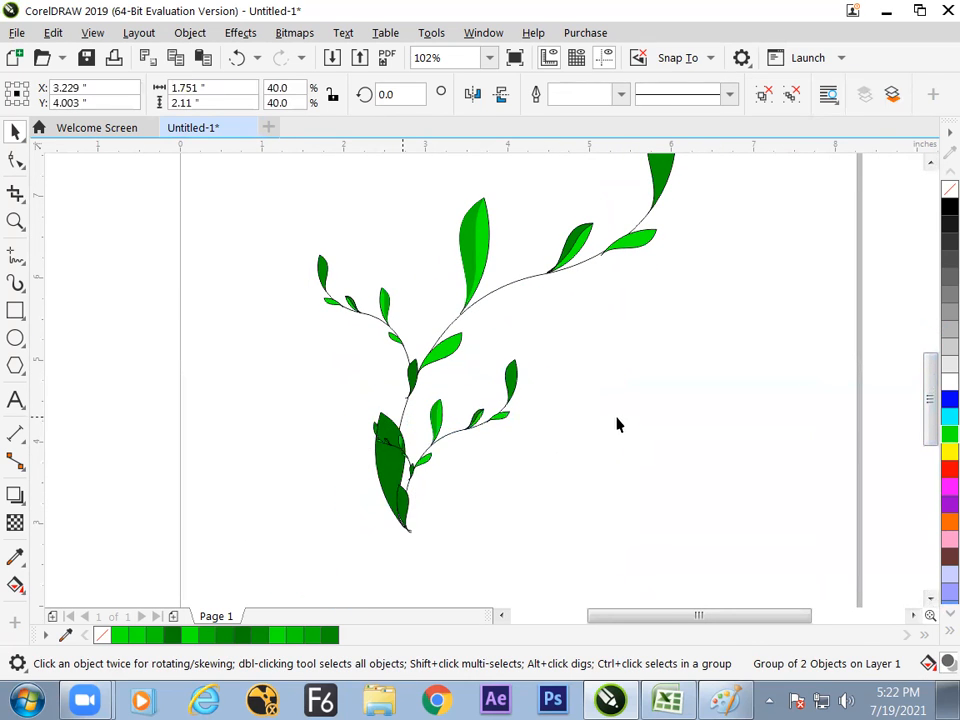
click(435, 435)
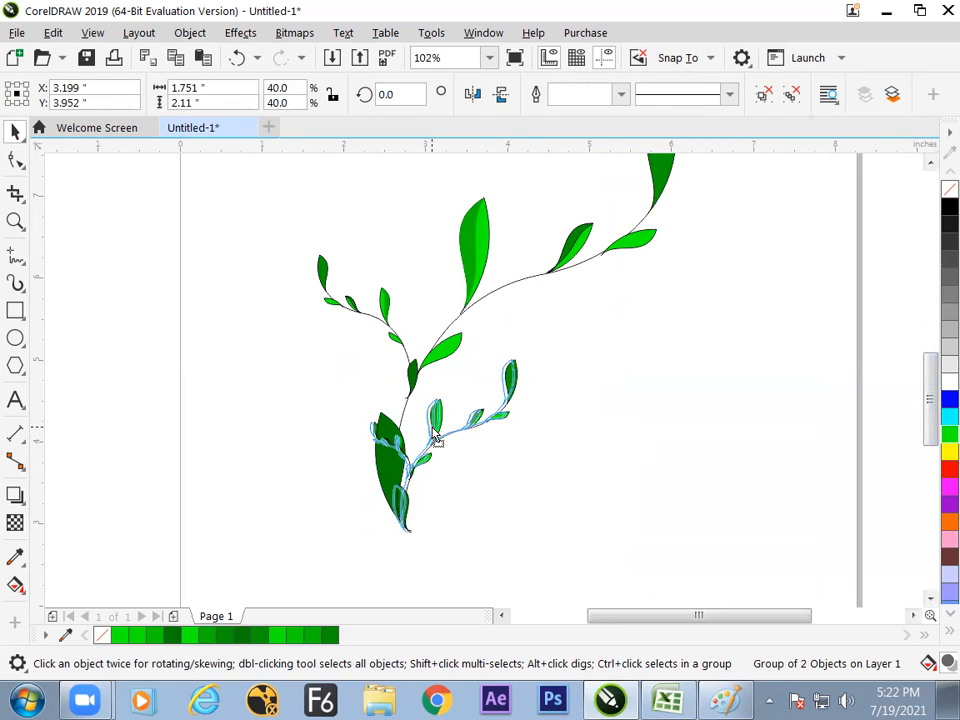
Group the full-size plant with its 40% copy and paste a duplicate of the combined group in place.
click(692, 397)
key(ctrl+a)
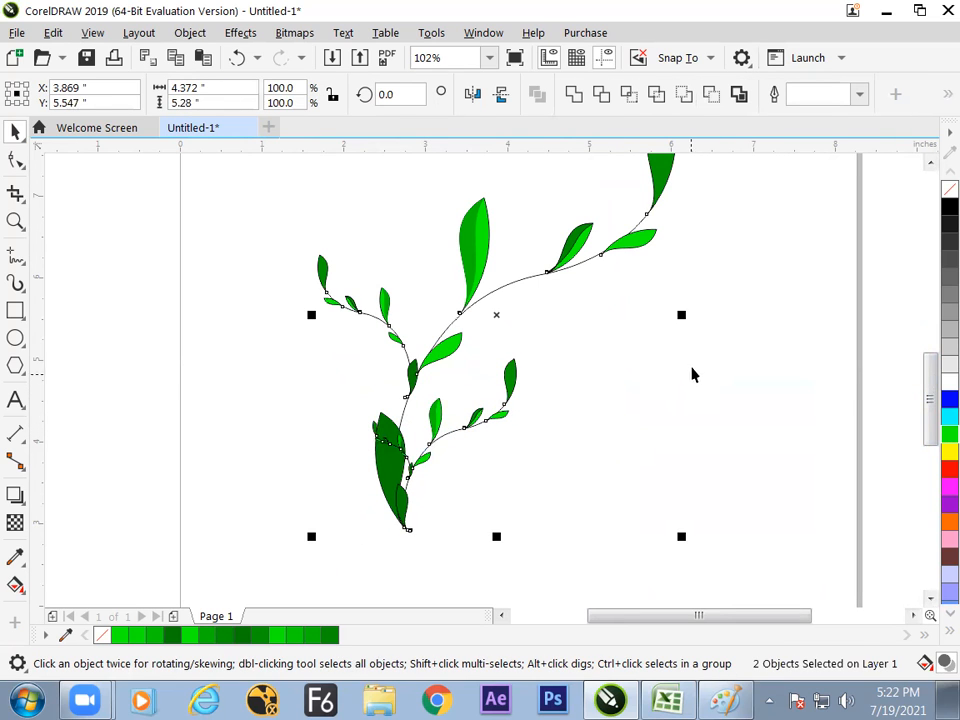
key(ctrl+g)
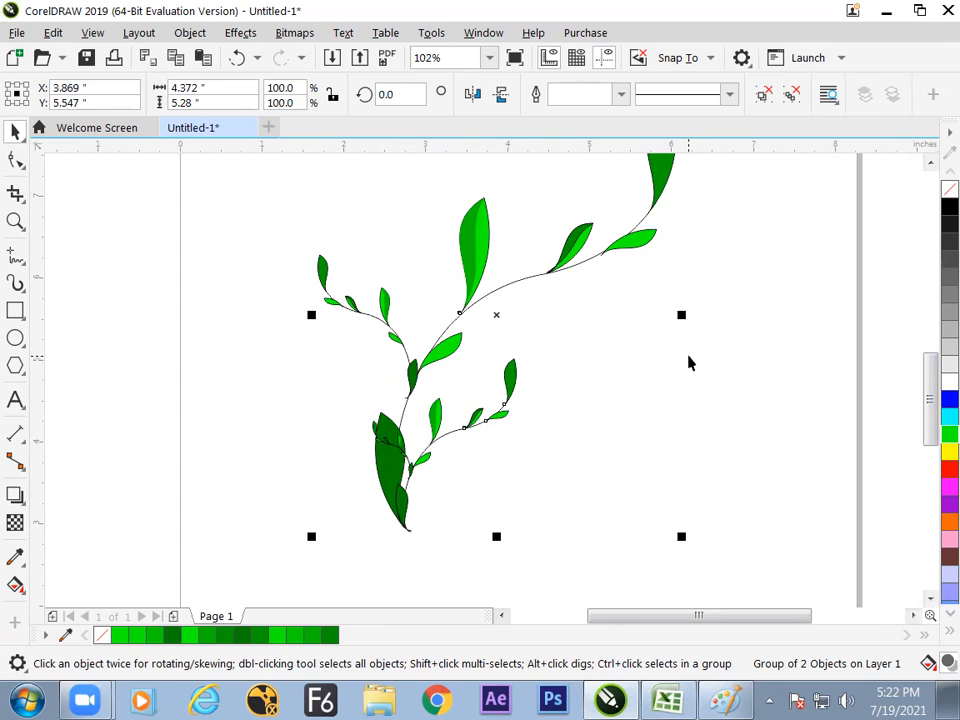
click(177, 59)
click(201, 59)
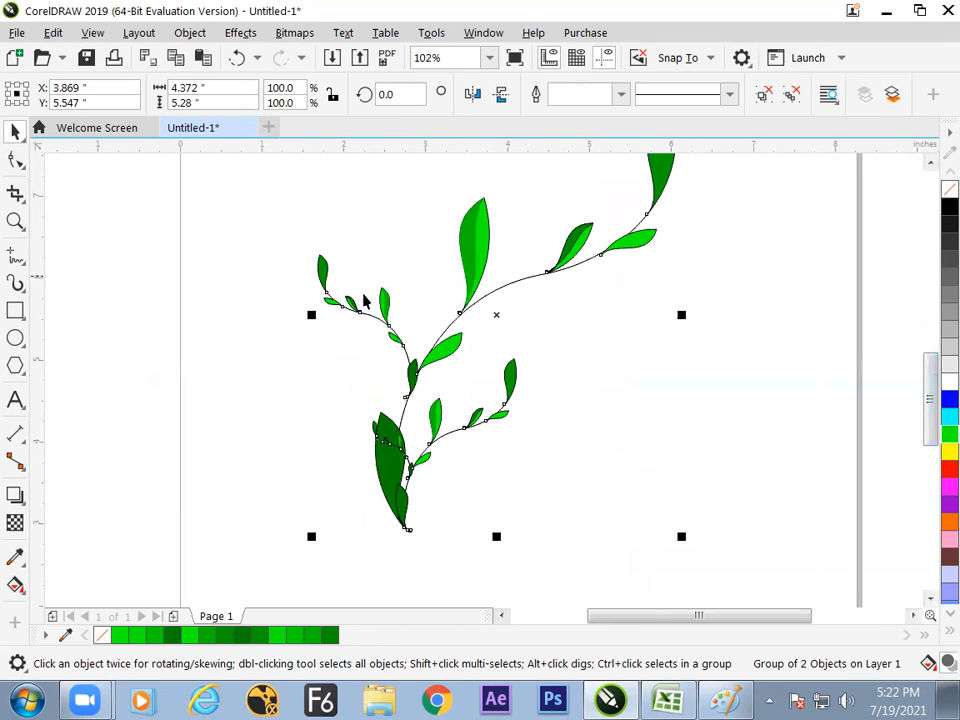
Scale the pasted plant duplicate proportionally to 51%.
click(460, 315)
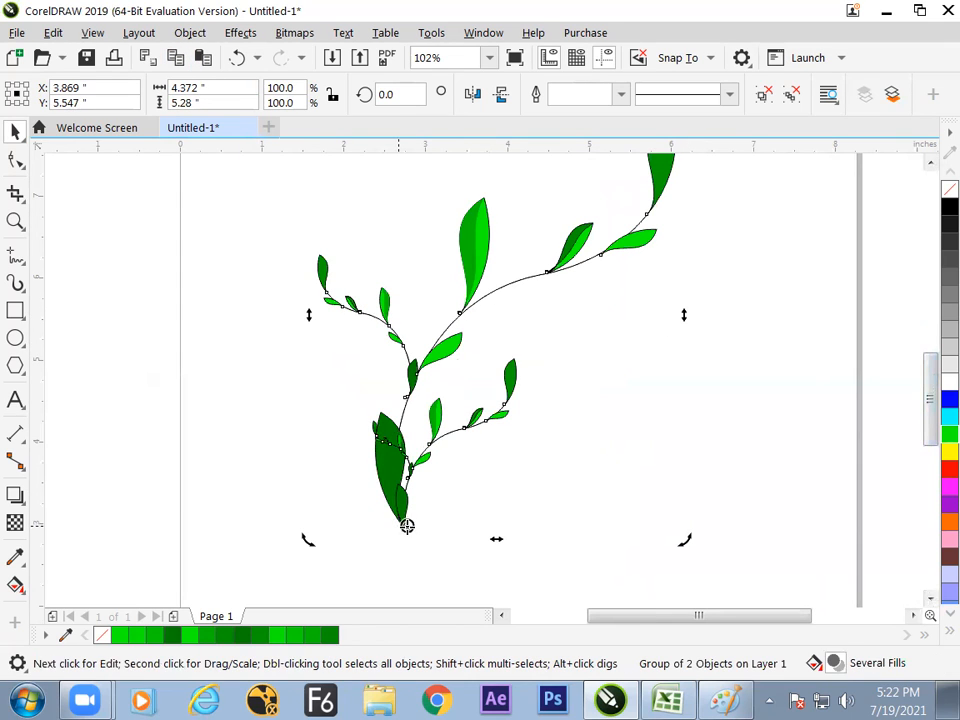
scroll(932, 368, up, 3)
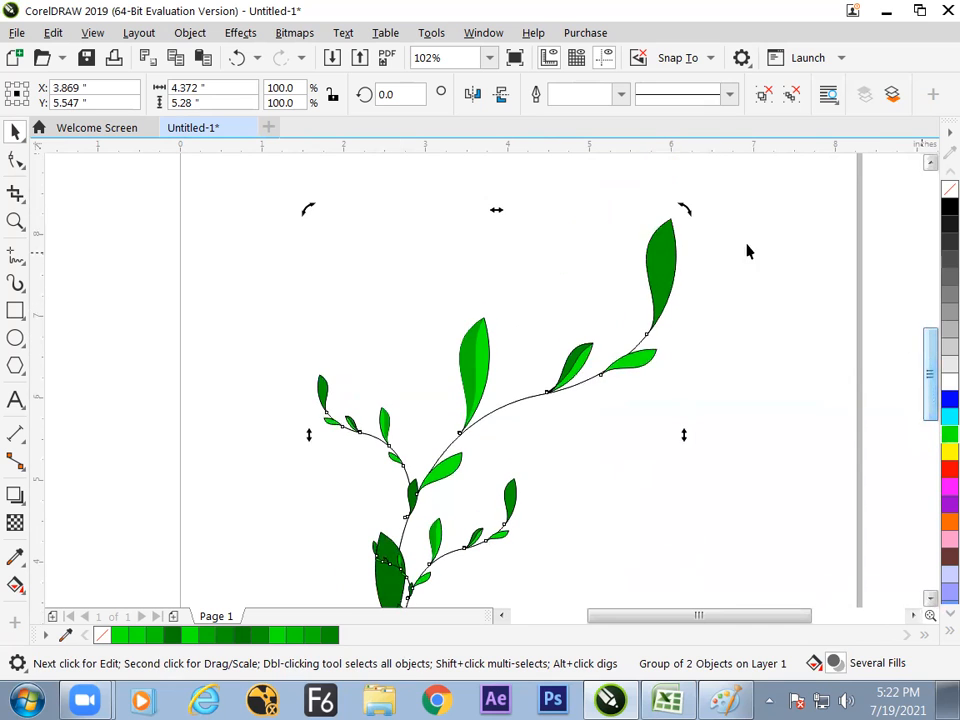
click(476, 330)
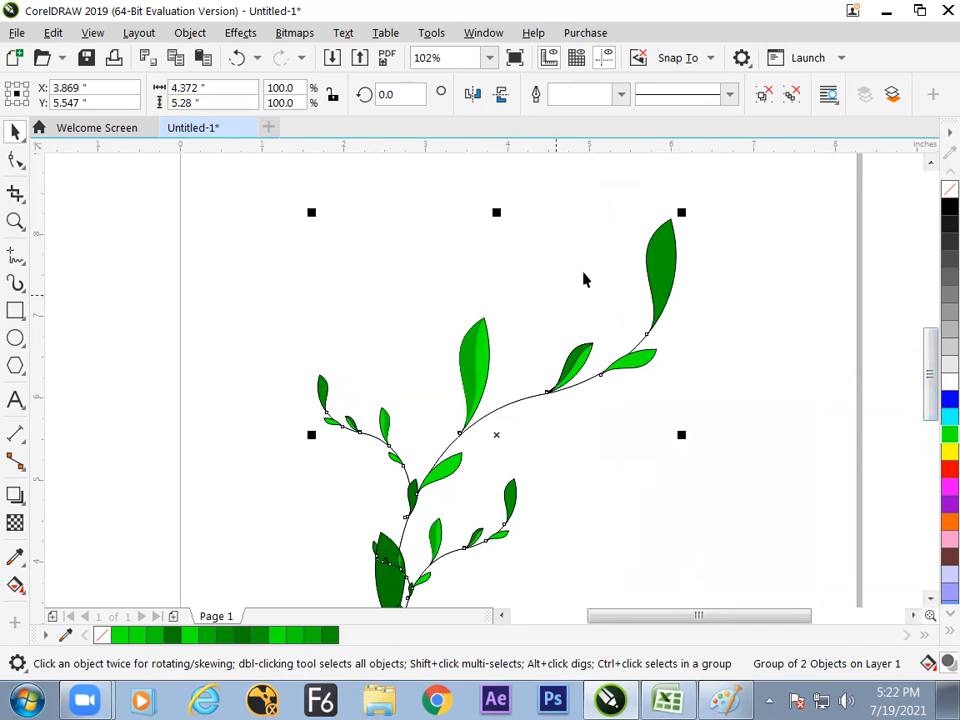
drag(682, 213, 505, 420)
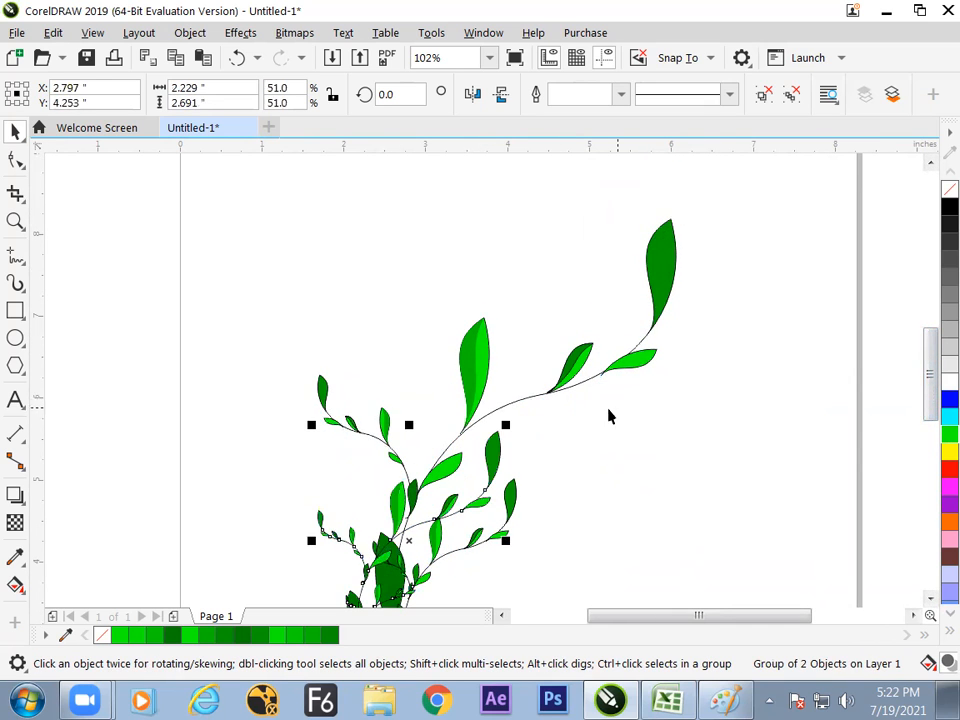
Mirror the 51% duplicate horizontally and position its base on the base of the main plant.
drag(644, 391, 609, 328)
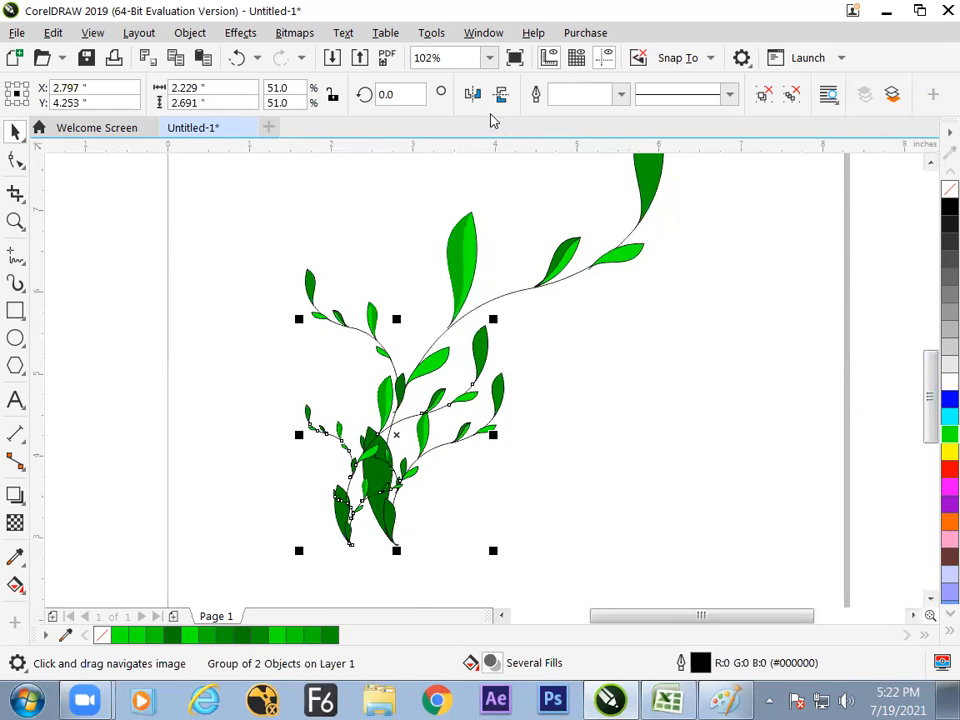
click(603, 386)
drag(453, 510, 399, 514)
click(745, 398)
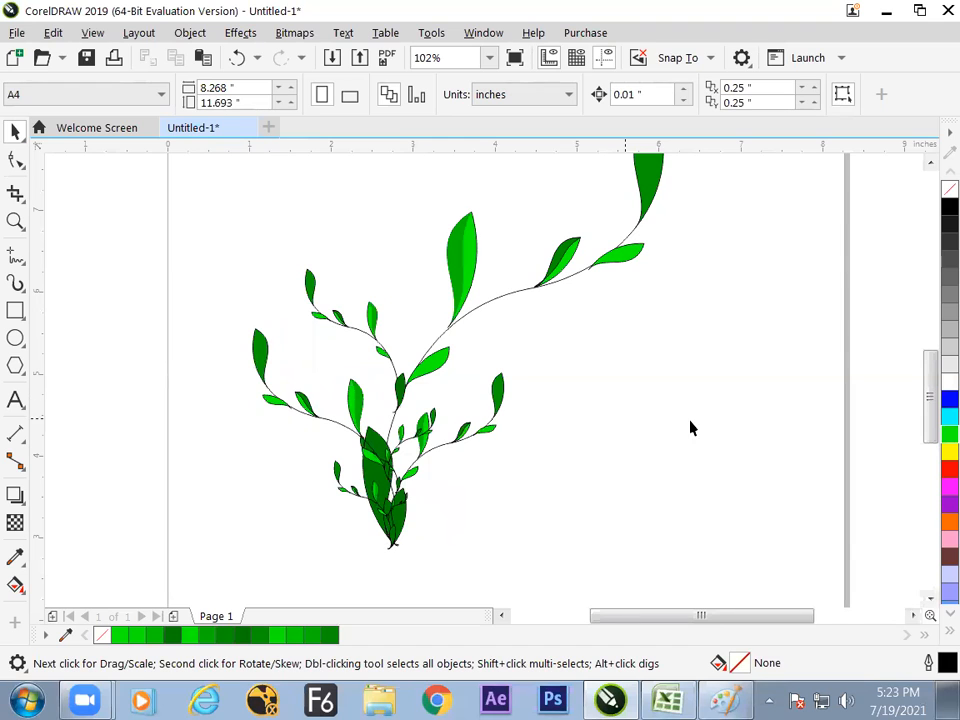
Shrink the whole plant to about 2.6 by 2.8 inches and move it toward the page's lower-left area.
key(ctrl+a)
drag(669, 553, 570, 450)
drag(438, 433, 283, 526)
click(533, 478)
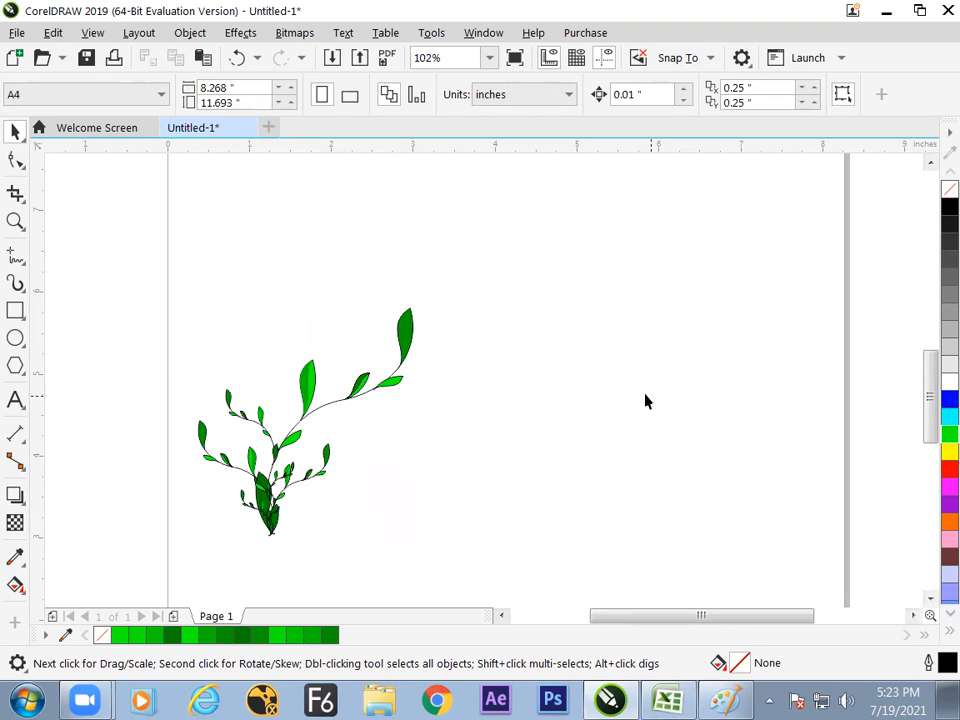
Select the whole plant and move it slightly down and to the right on the page, keeping its proportions.
drag(551, 392, 528, 322)
drag(495, 184, 152, 506)
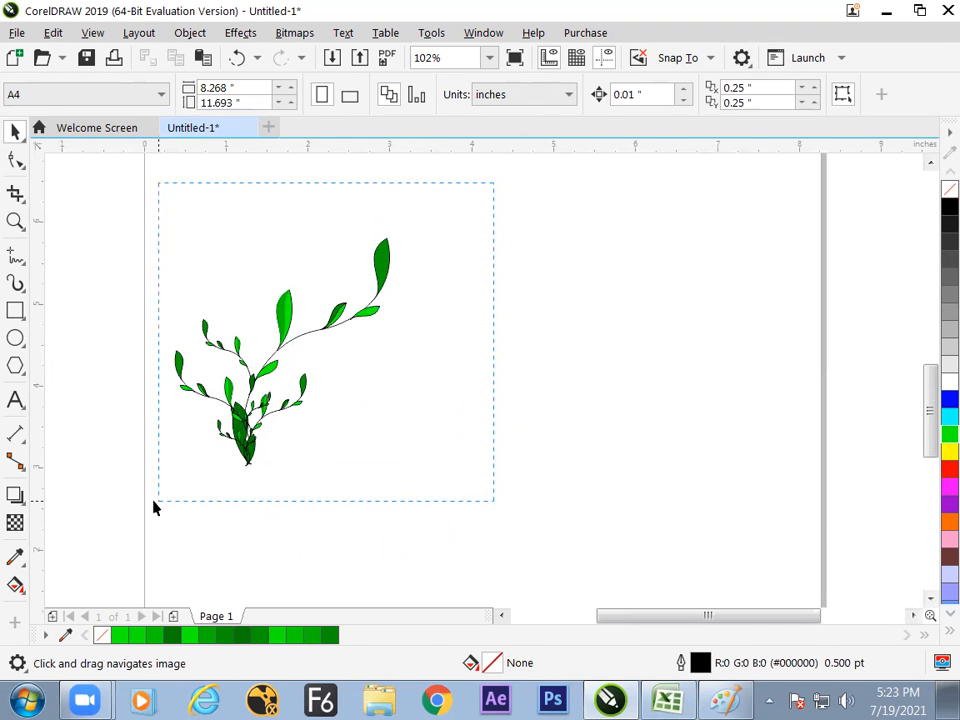
drag(248, 458, 284, 515)
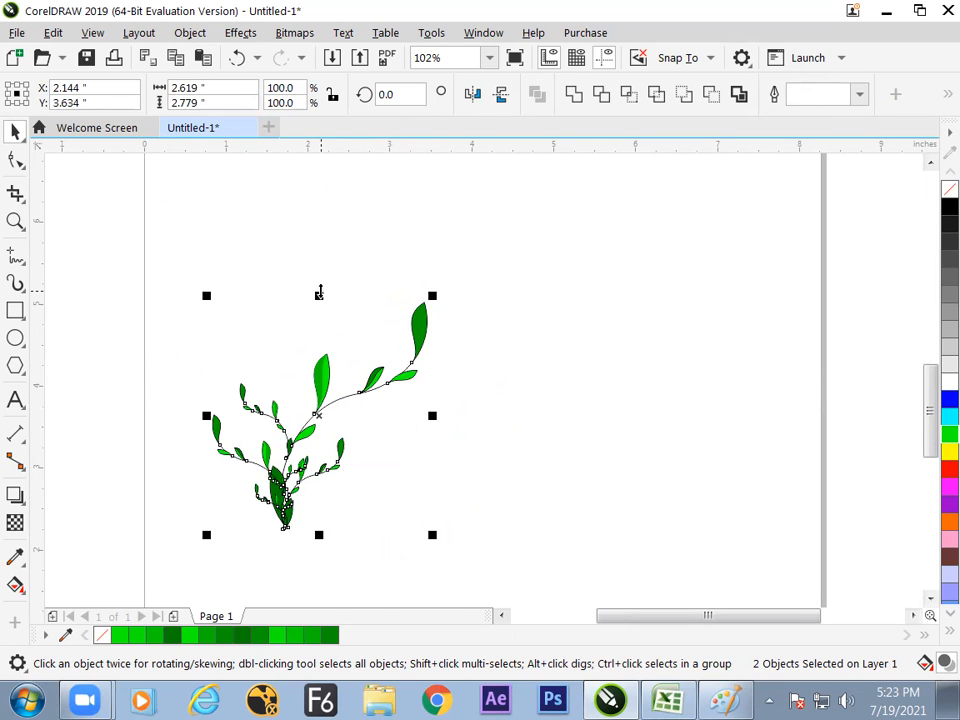
drag(432, 416, 402, 414)
key(ctrl+z)
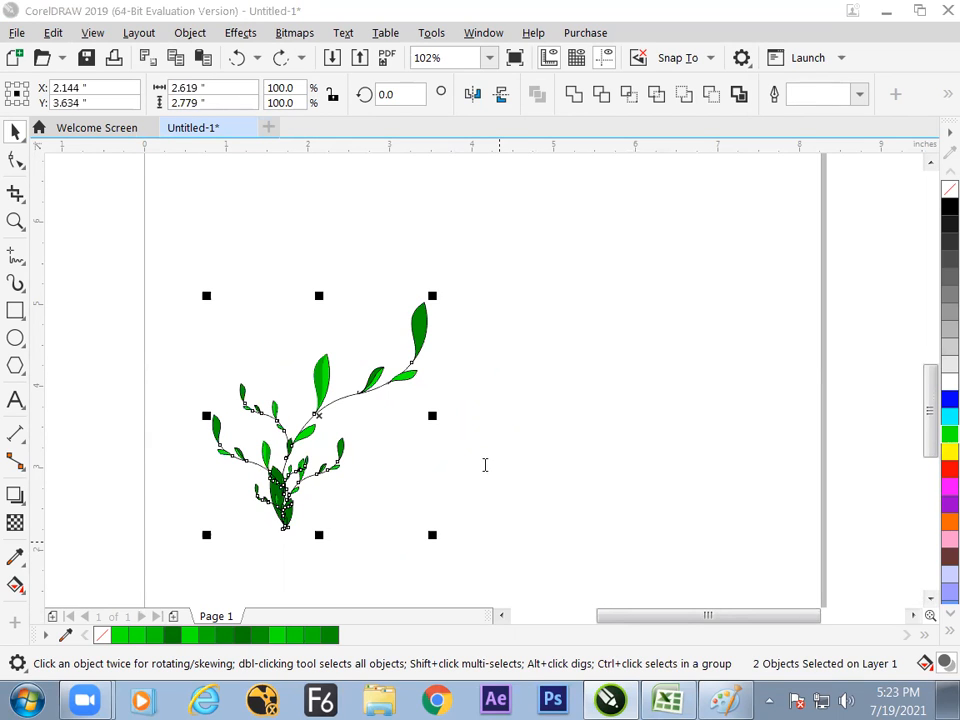
Deselect the plant, show the desktop and try to open the partly downloaded cart design image.
click(853, 541)
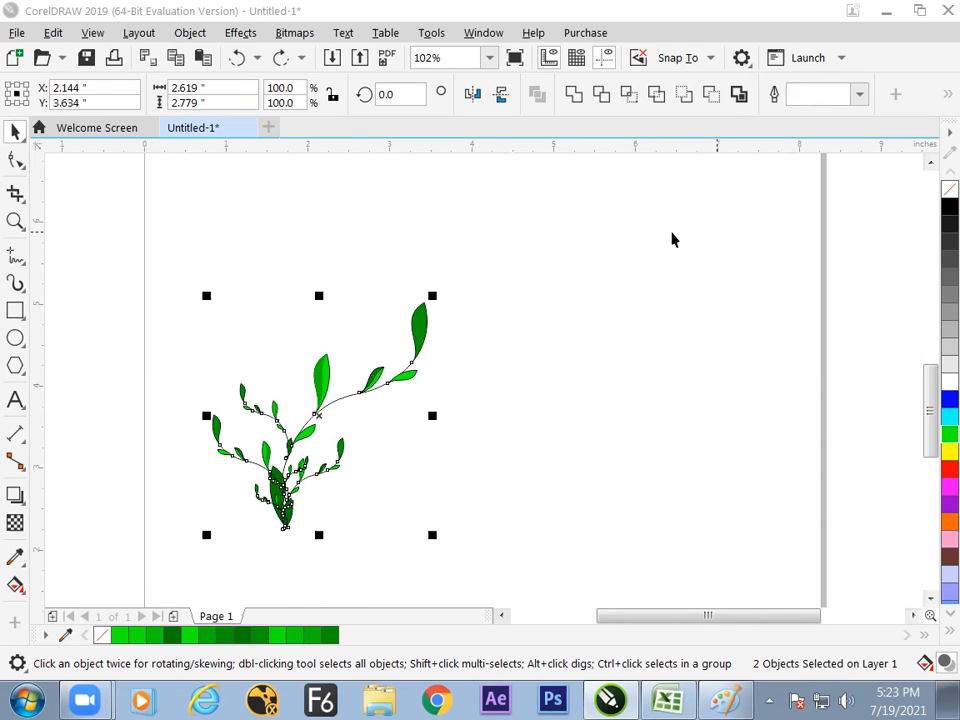
click(505, 355)
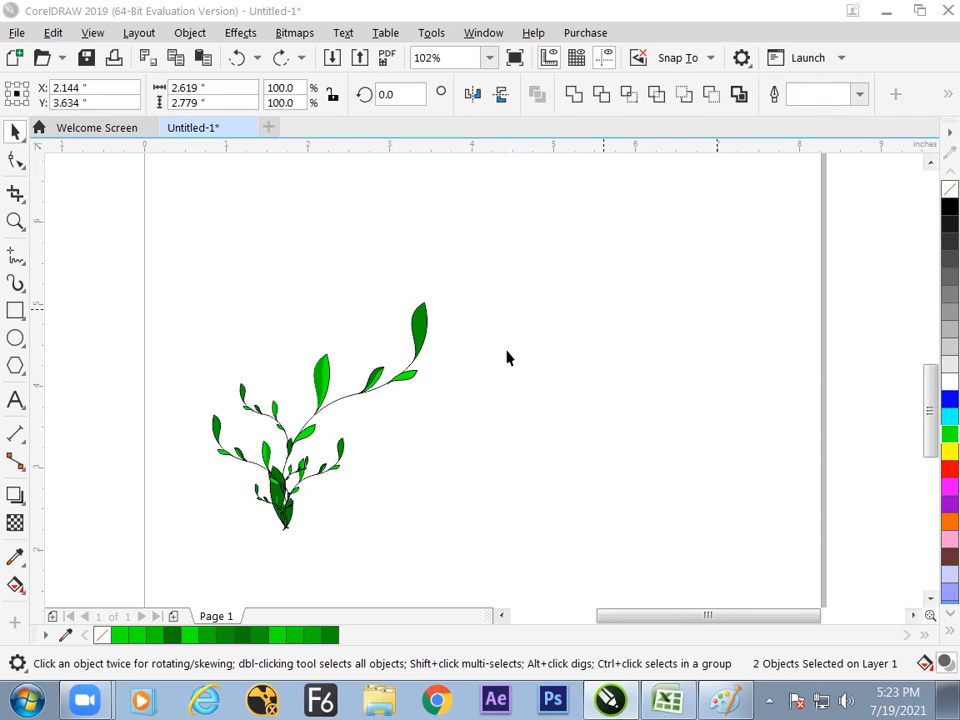
key(super+d)
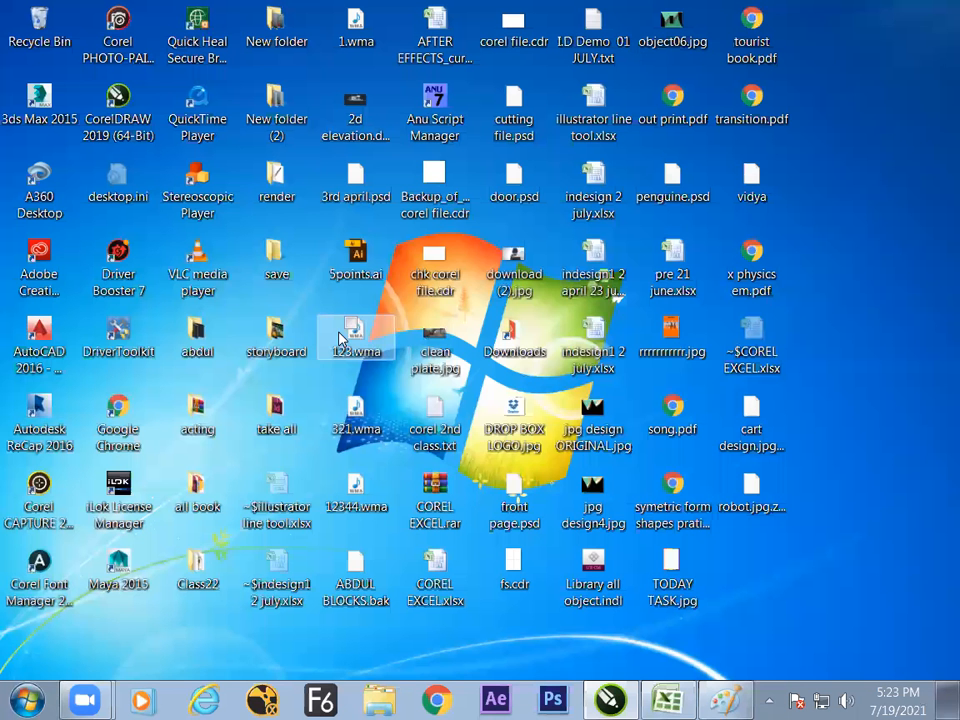
click(765, 488)
double_click(768, 430)
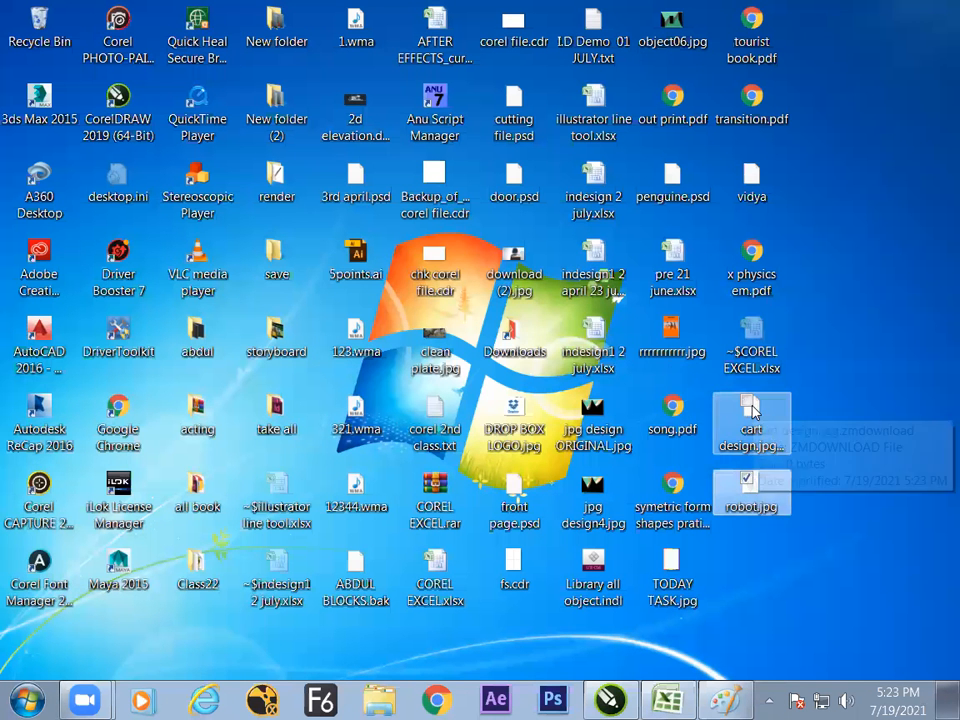
click(567, 449)
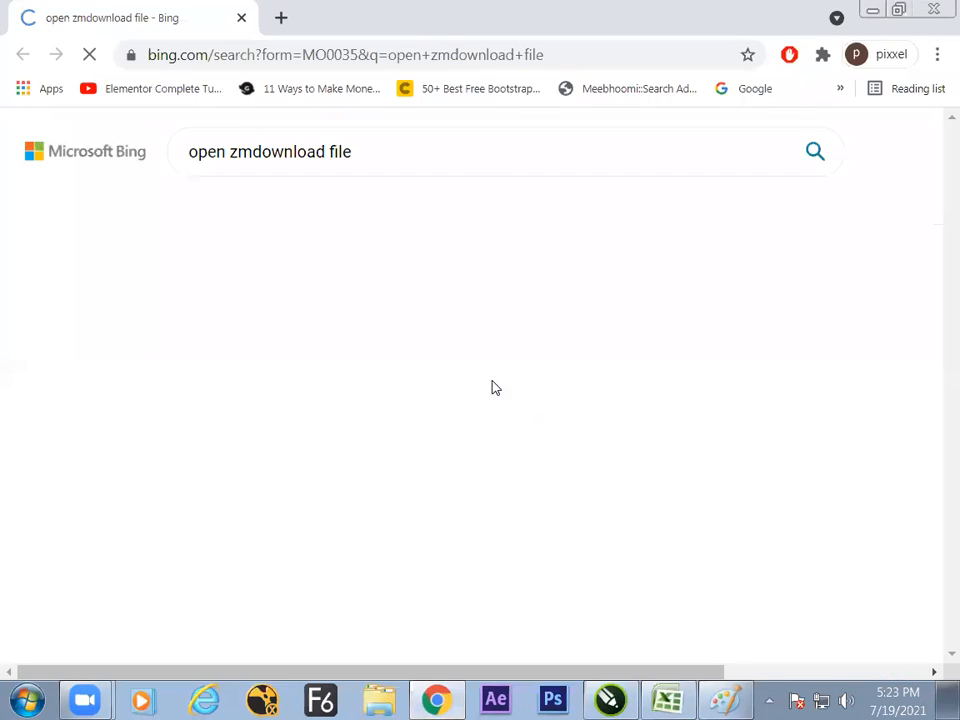
click(931, 17)
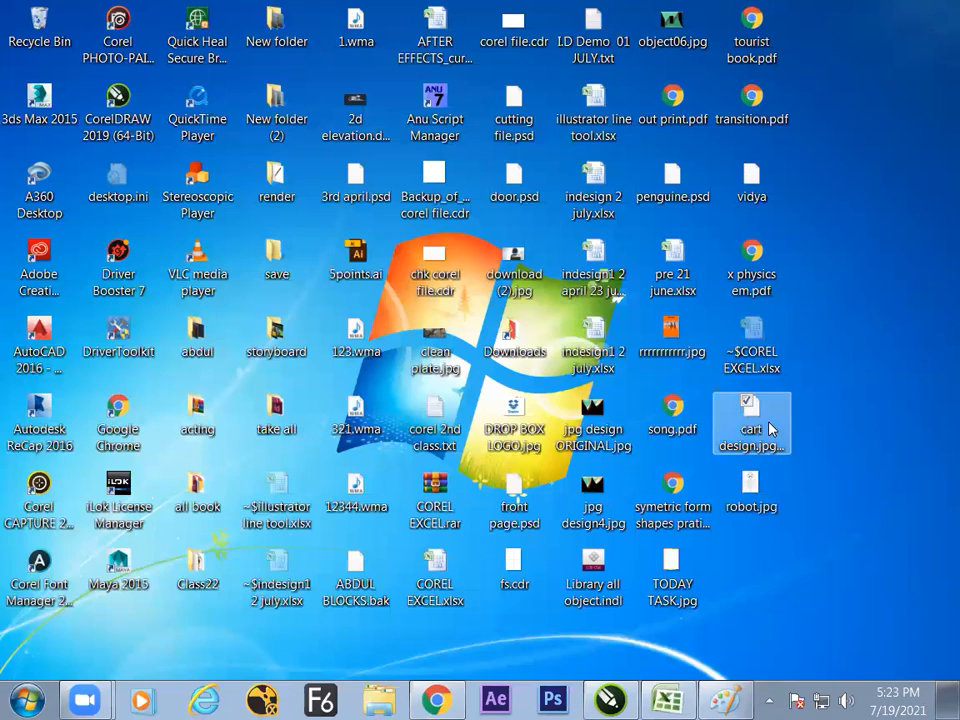
right_click(752, 424)
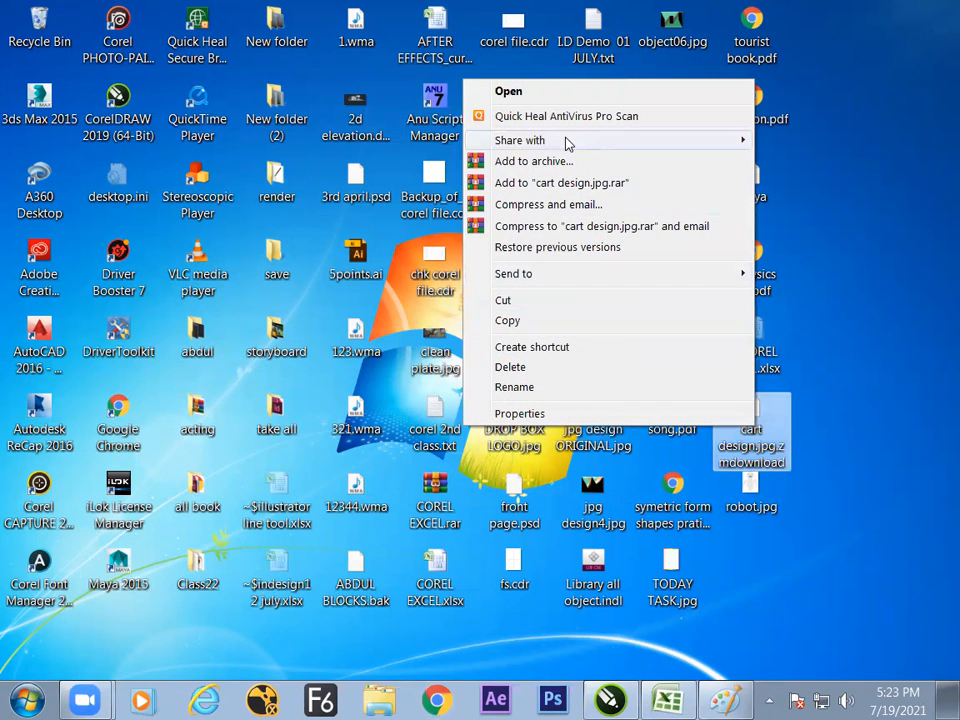
click(841, 338)
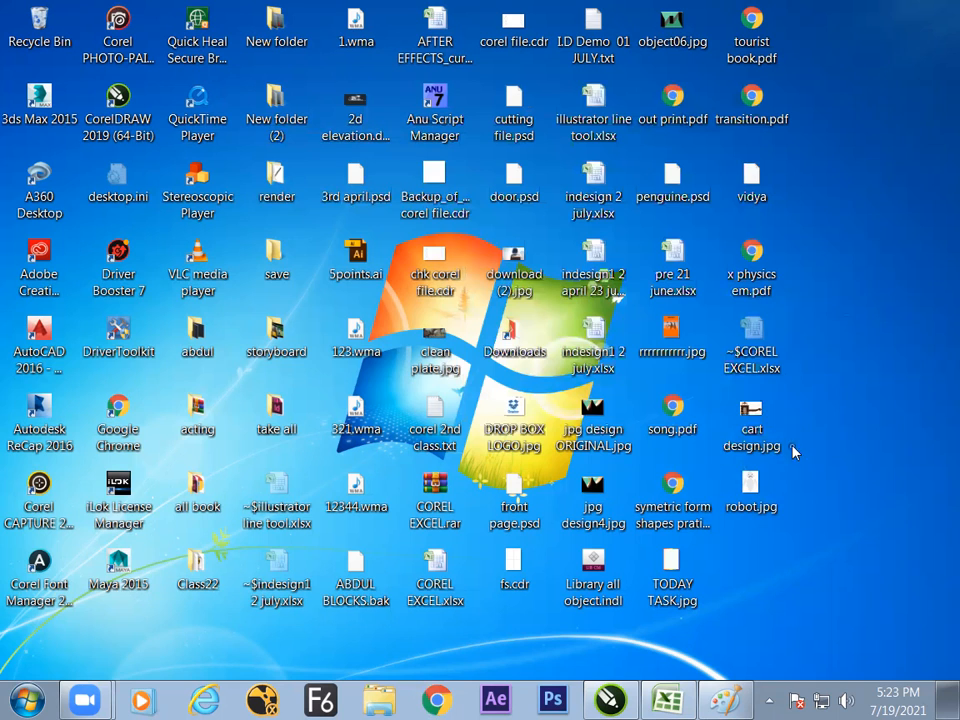
Open cart design.jpg and robot.jpg from the desktop in turn, examine each drawing and close it.
mouse_move(750, 430)
mouse_down()
mouse_move(737, 430)
mouse_move(748, 425)
mouse_up()
double_click(750, 425)
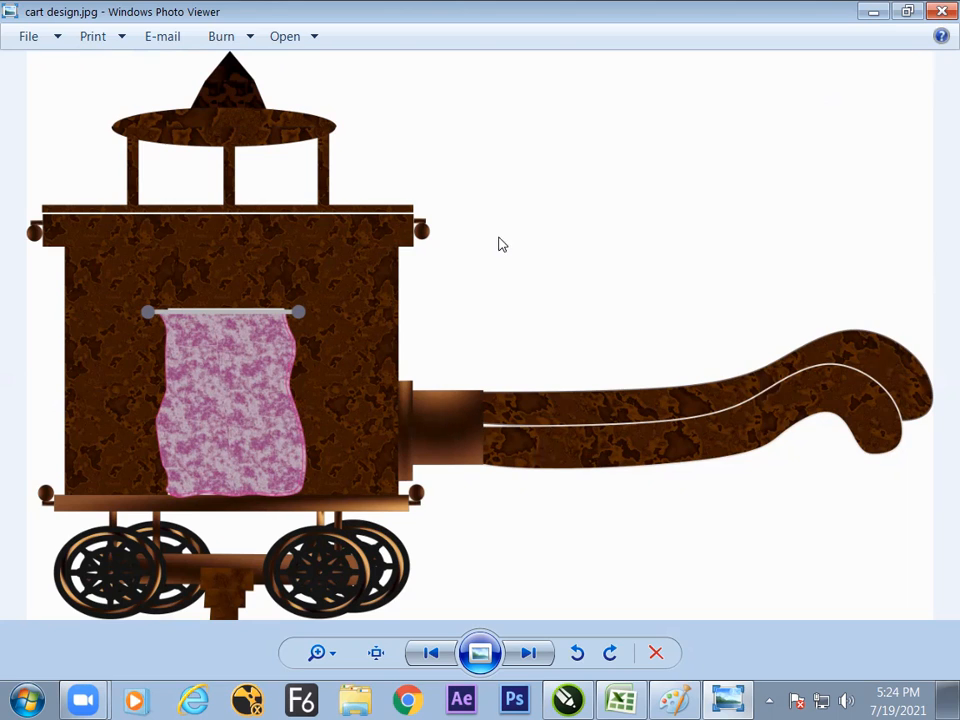
click(941, 11)
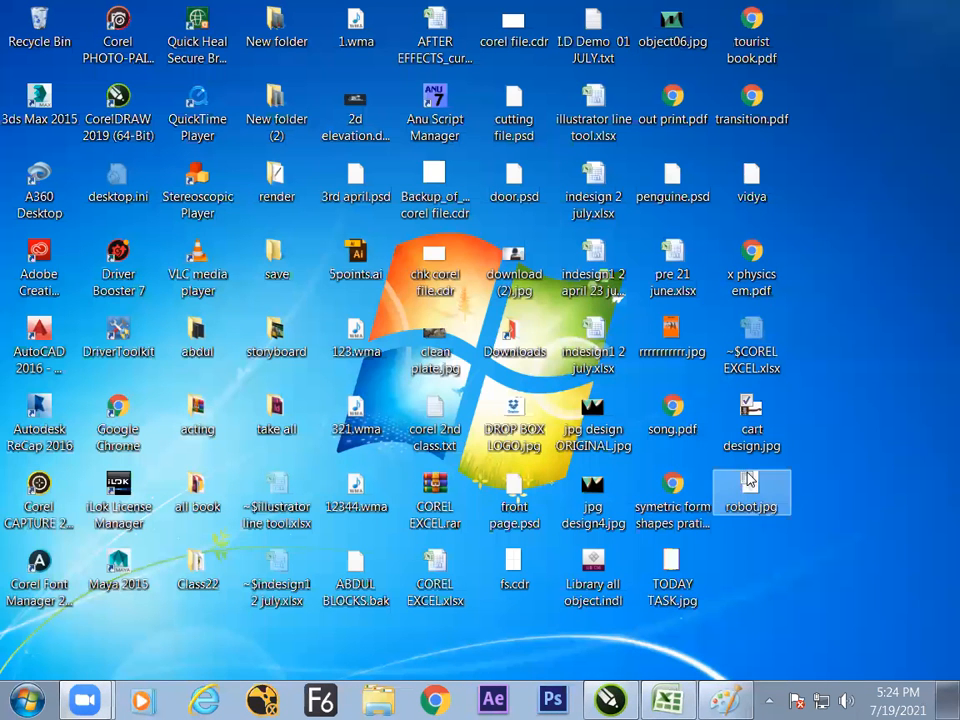
double_click(752, 485)
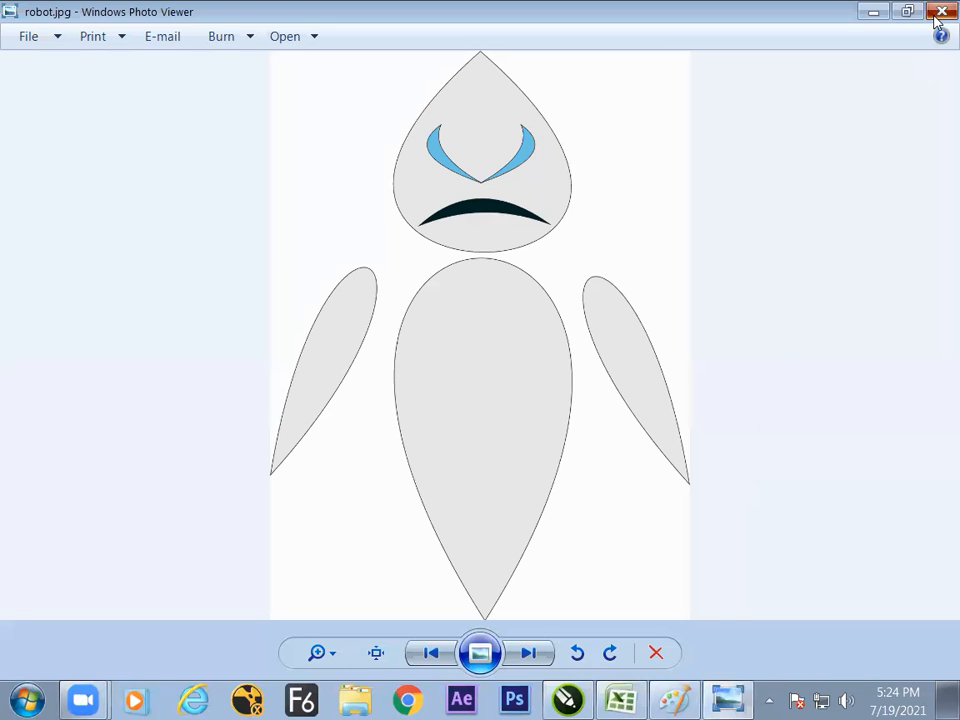
click(940, 11)
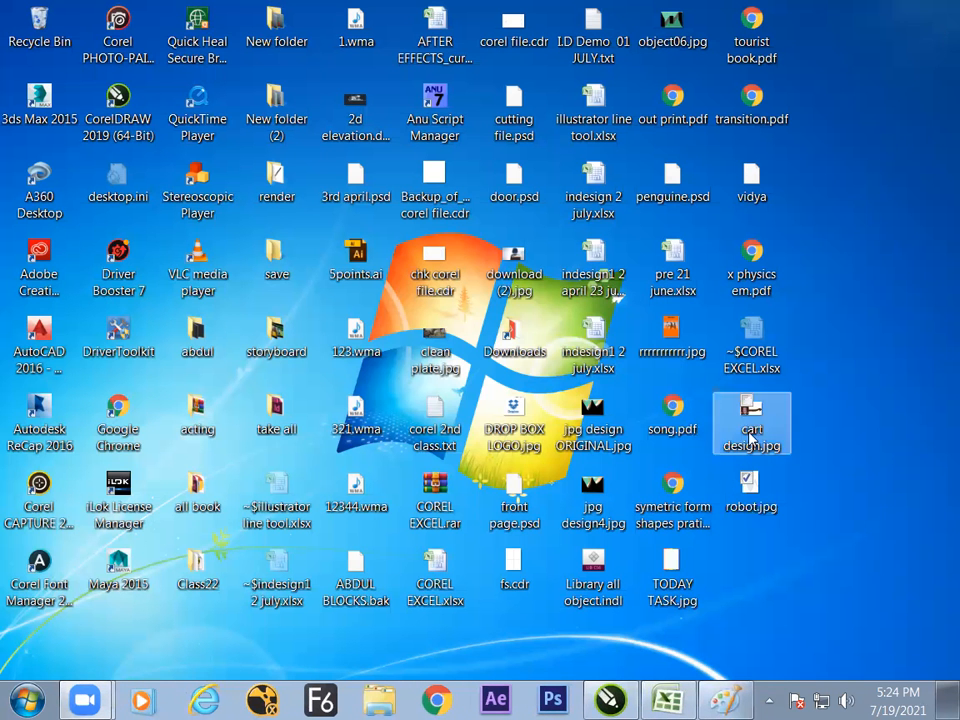
Switch back to CorelDRAW and move the whole plant up and left to about X 1.85, Y 4.03 inches.
click(609, 699)
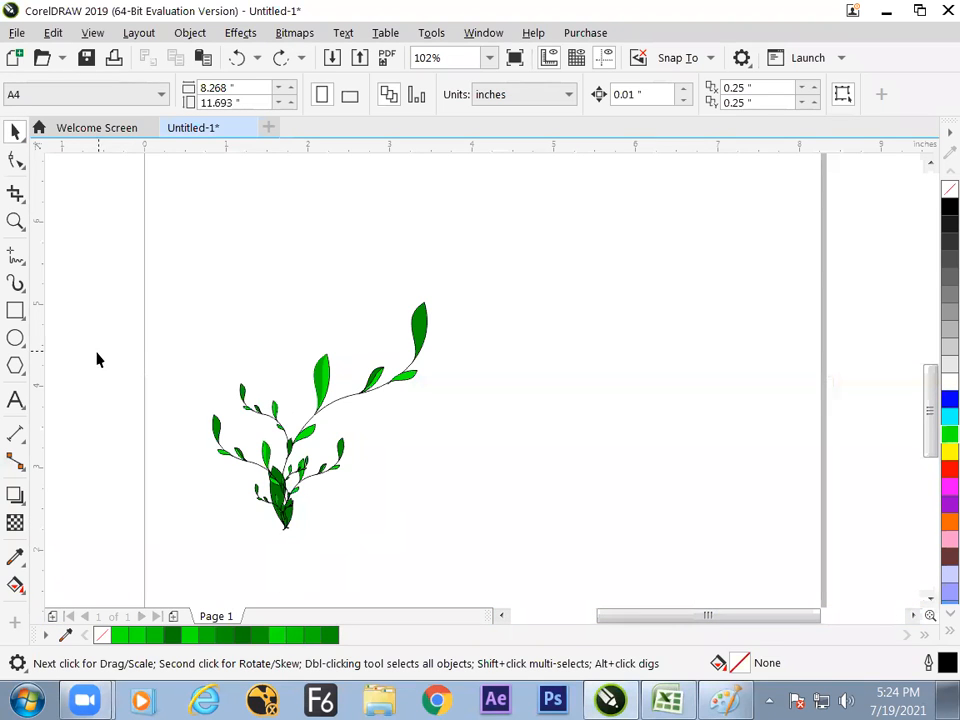
drag(171, 232, 457, 563)
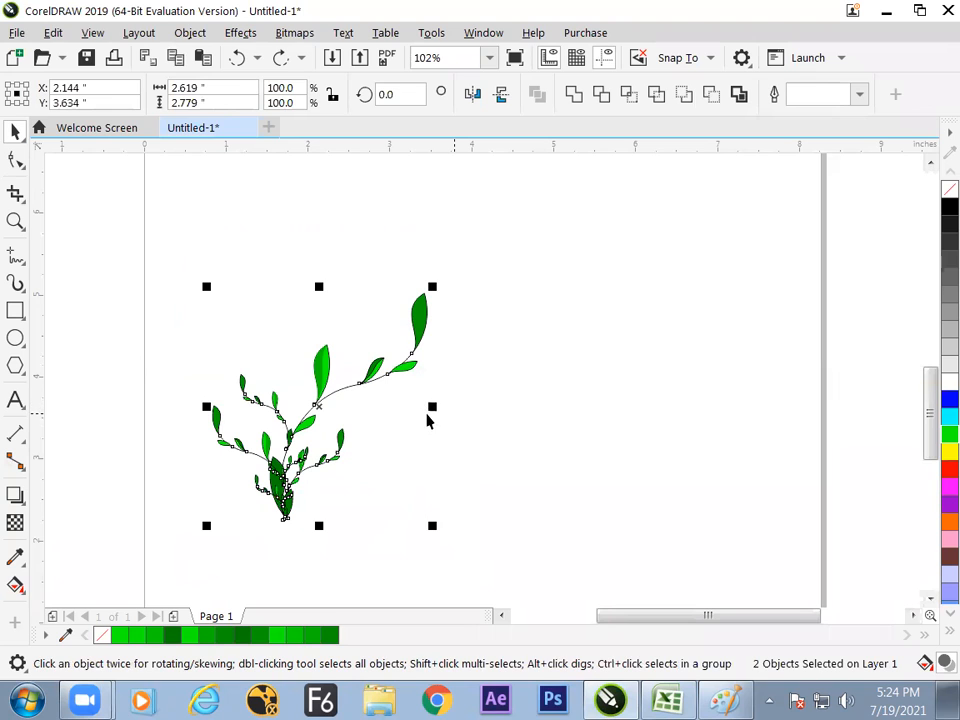
drag(317, 407, 297, 332)
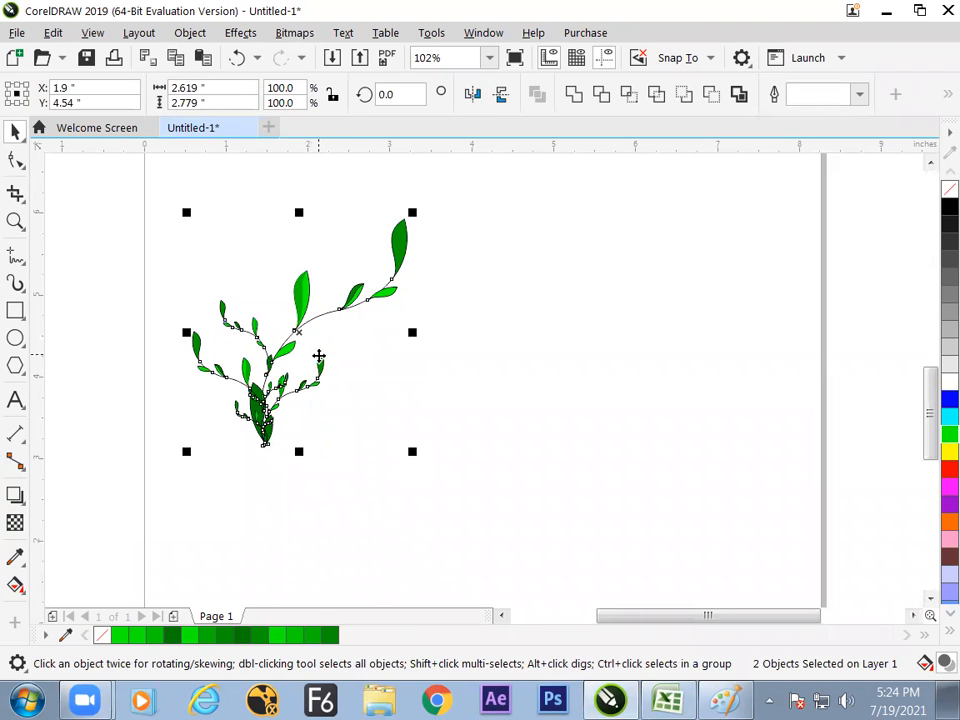
drag(298, 332, 294, 374)
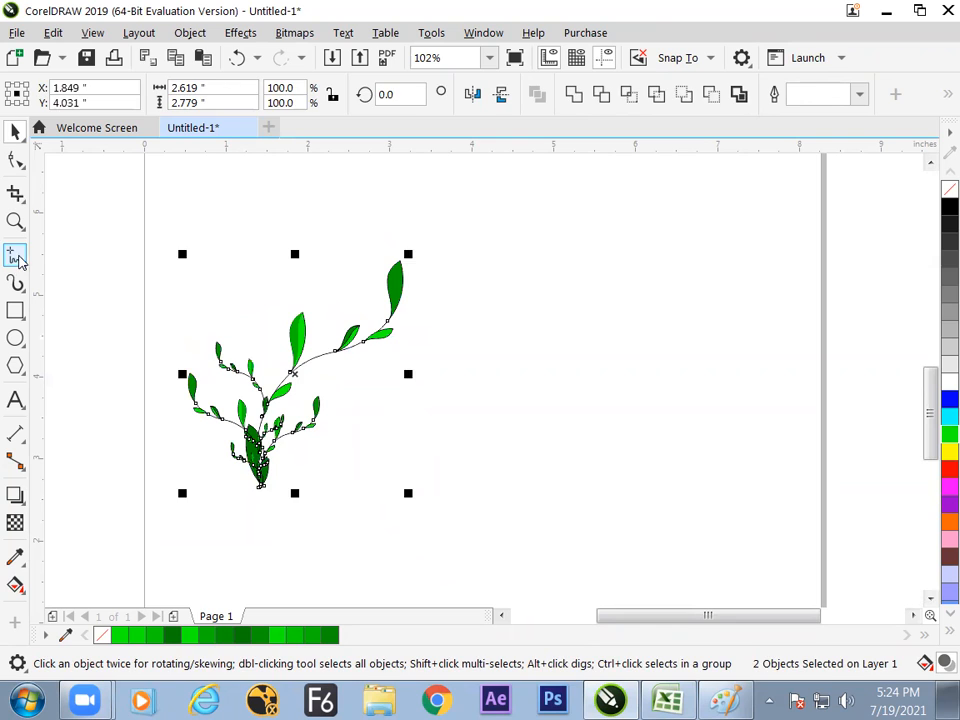
Draw two looping freehand curves right of the plant, about 1.8 by 3.1 and 0.8 by 3.7 inches.
click(15, 256)
mouse_move(517, 452)
mouse_down()
mouse_move(600, 311)
mouse_move(584, 314)
mouse_move(658, 260)
mouse_up()
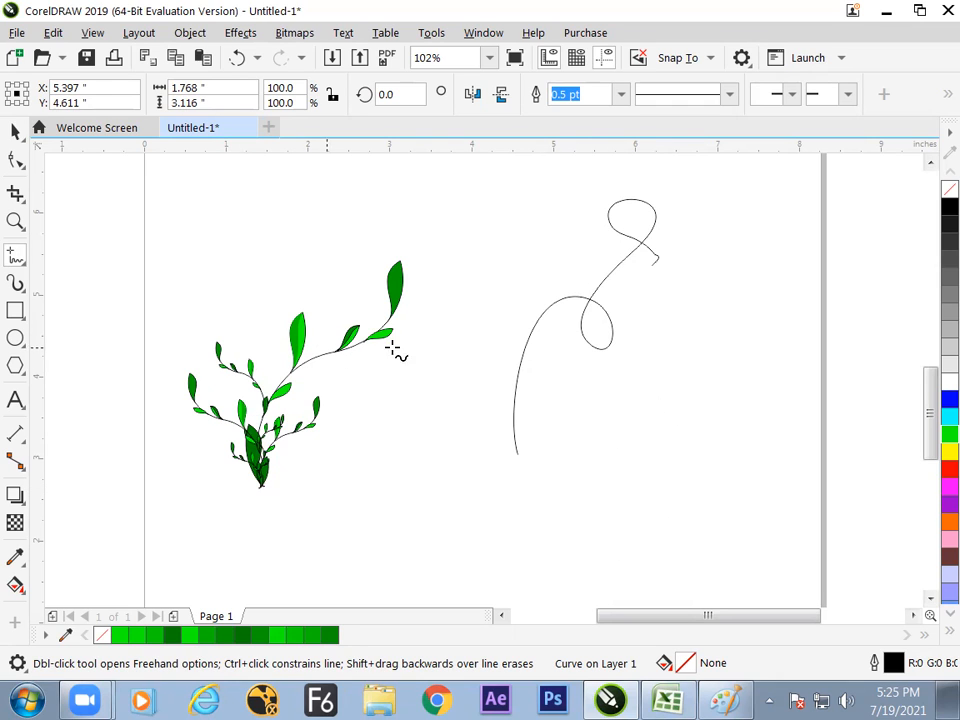
mouse_move(738, 573)
mouse_down()
mouse_move(711, 418)
mouse_move(710, 263)
mouse_up()
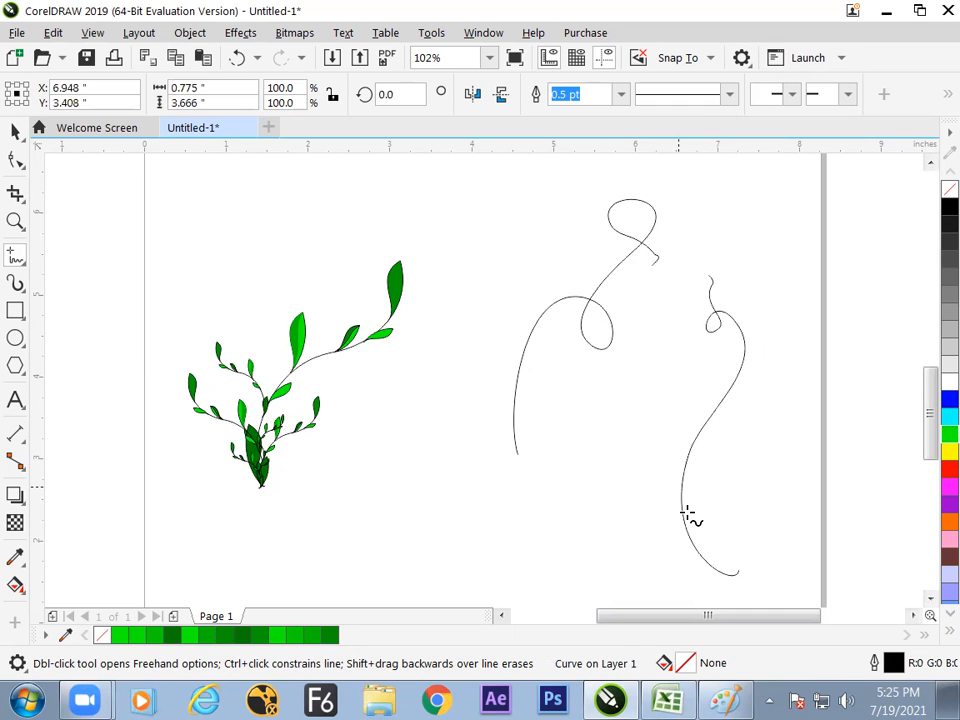
Draw two small rectangles above the plant, and delete them along with the two freehand curves.
click(14, 138)
click(15, 310)
drag(142, 236, 206, 284)
drag(224, 193, 278, 259)
click(15, 131)
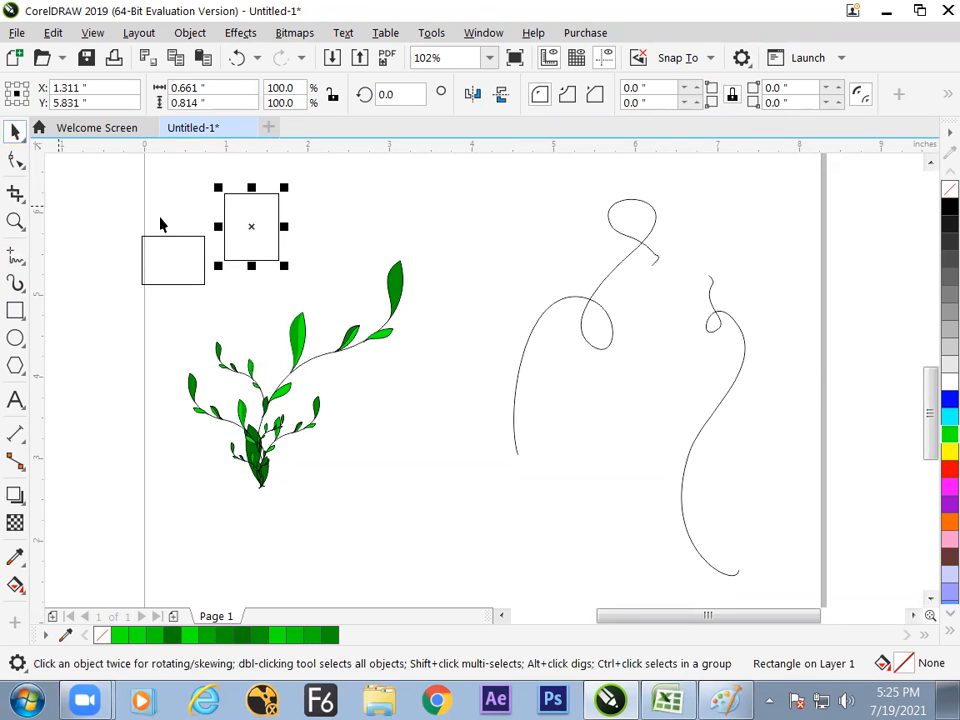
drag(110, 172, 279, 317)
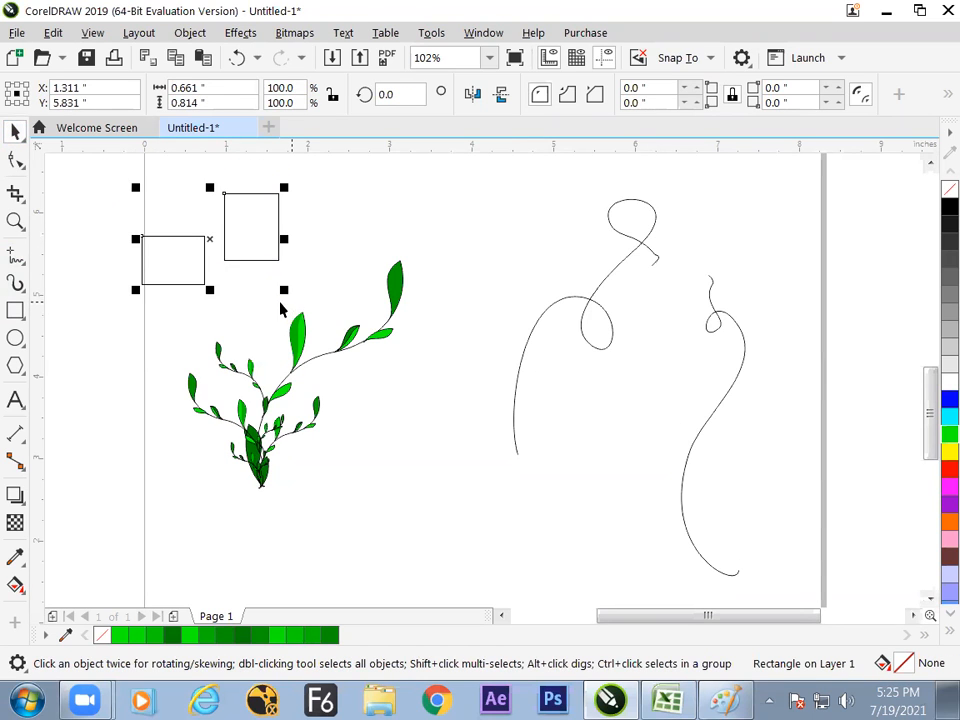
key(Delete)
drag(499, 180, 733, 568)
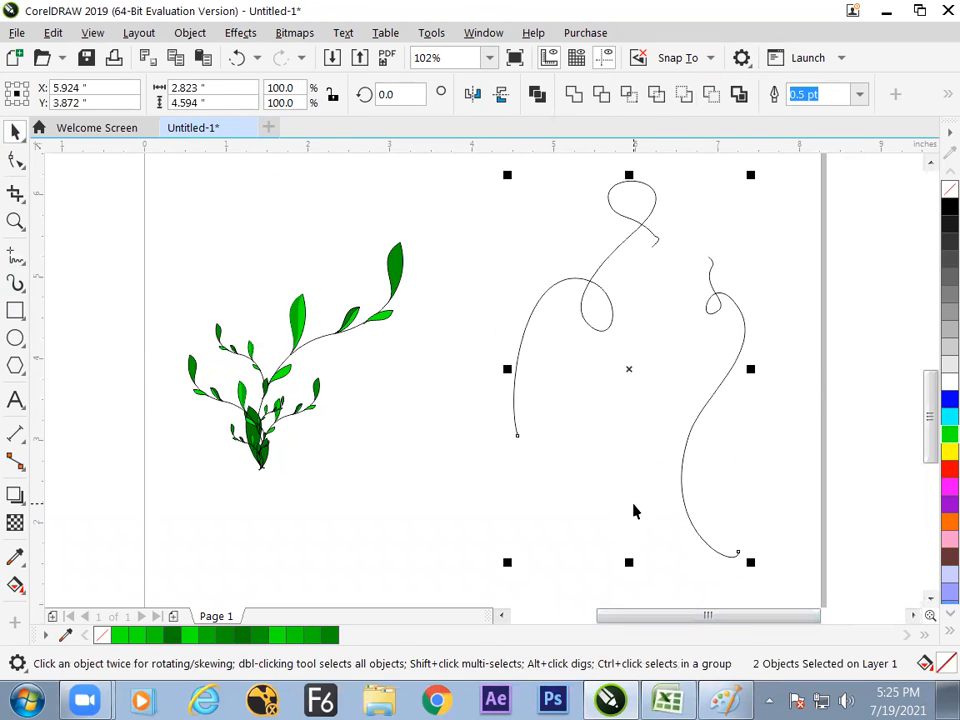
key(Delete)
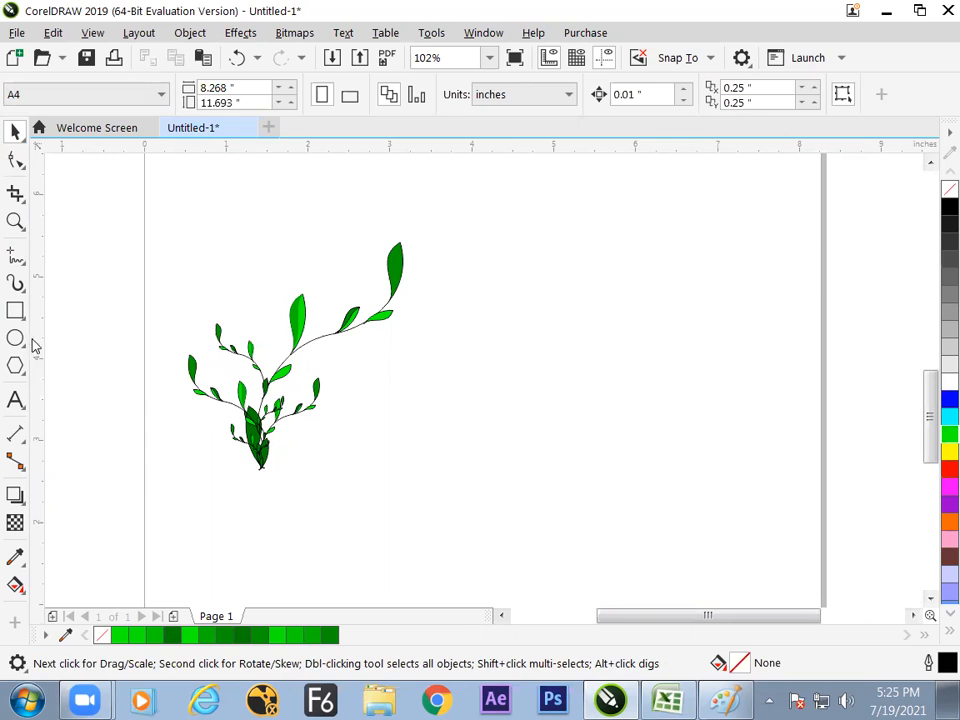
Choose the Common Shapes tool and add a second page after Page 1.
click(17, 366)
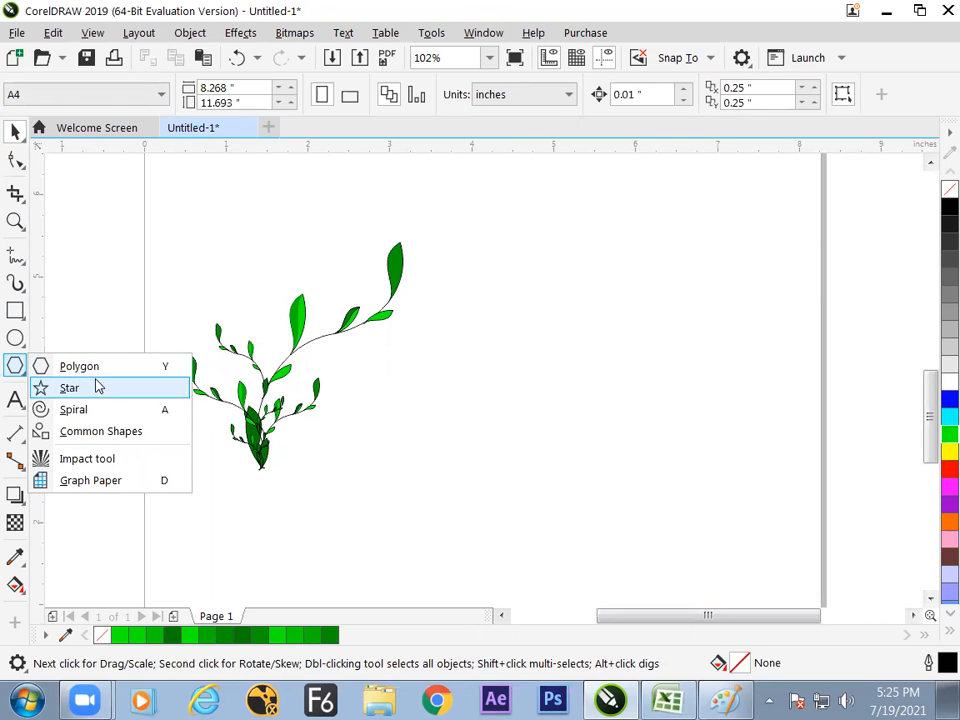
click(86, 438)
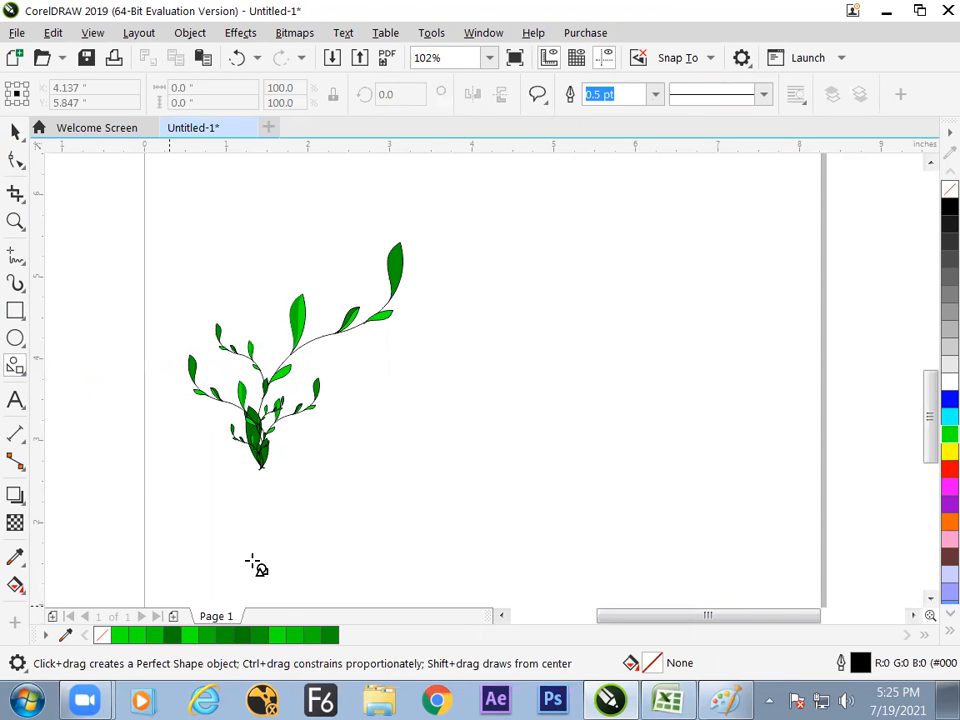
click(174, 616)
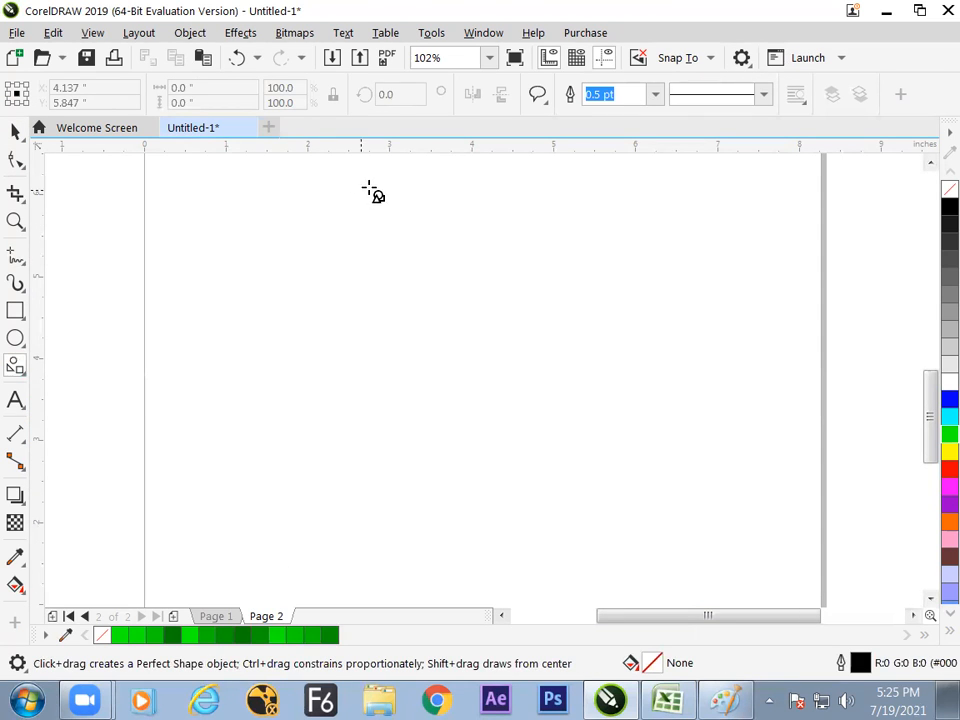
Draw a parallelogram from the basic common shapes, about 1.05 by 1.13 inches, in the upper-left area of Page 2.
click(20, 370)
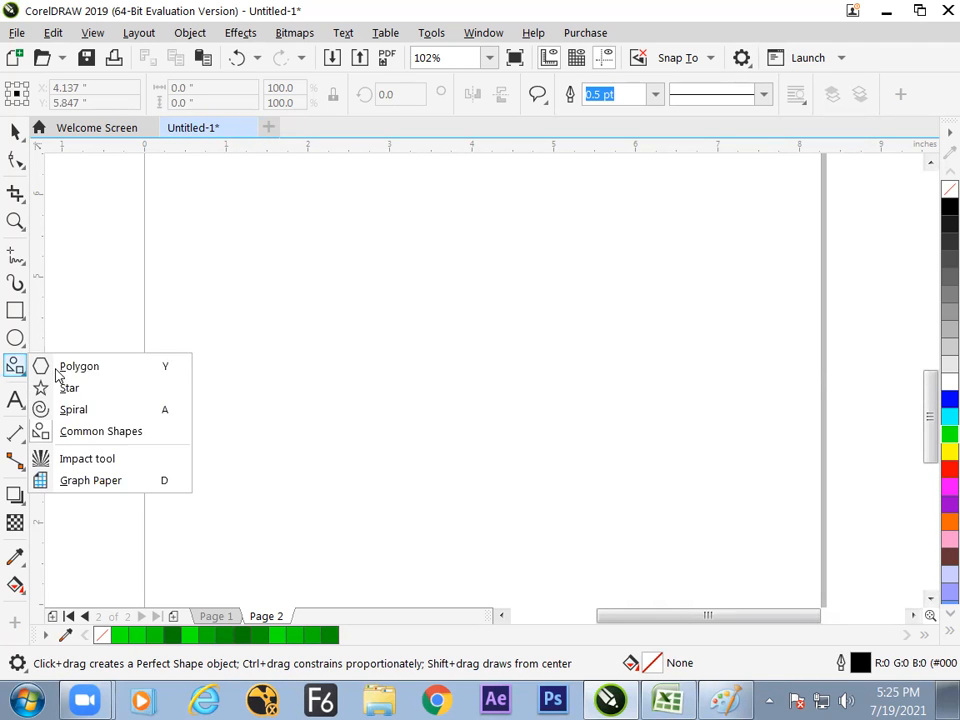
click(84, 434)
click(546, 101)
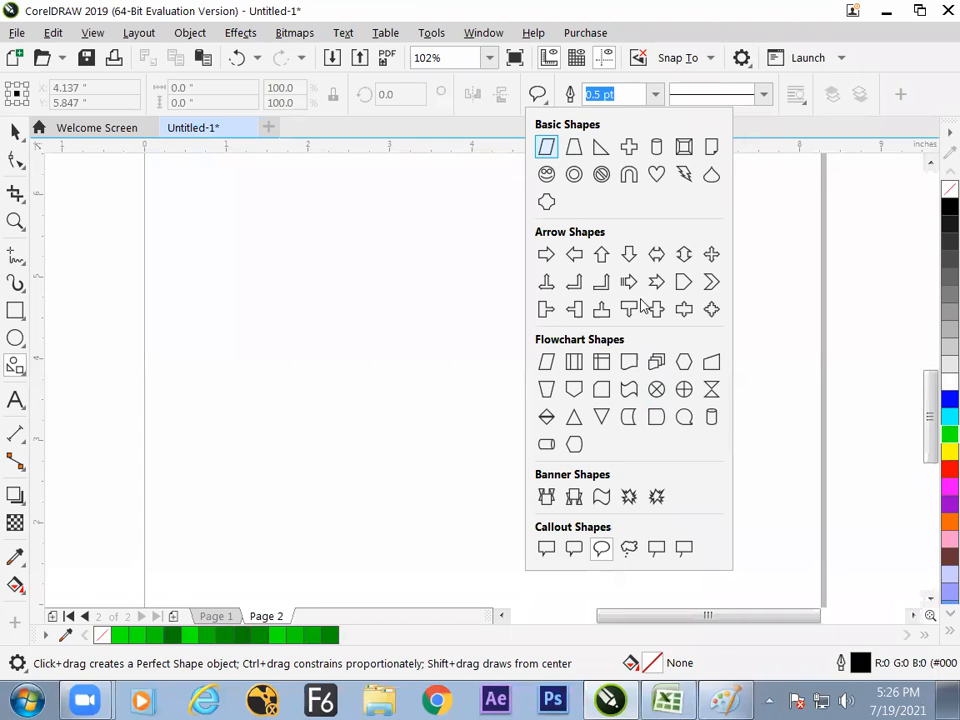
click(547, 147)
drag(187, 204, 272, 297)
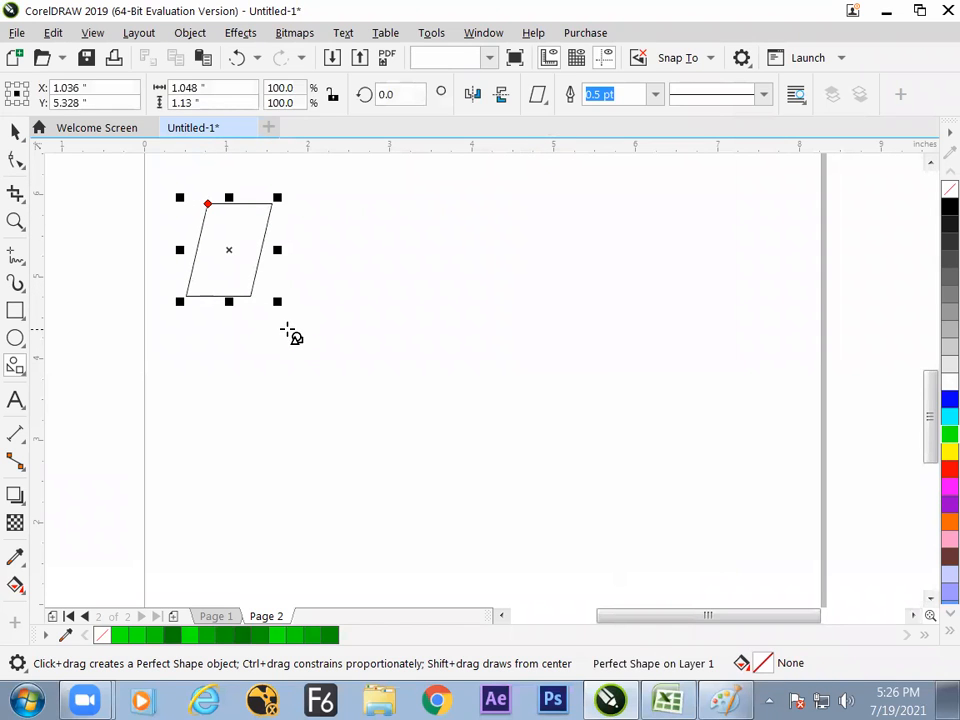
Draw an upright rectangle and a tilted three-point rectangle beside the parallelogram, deleting each one.
click(18, 312)
drag(354, 204, 399, 293)
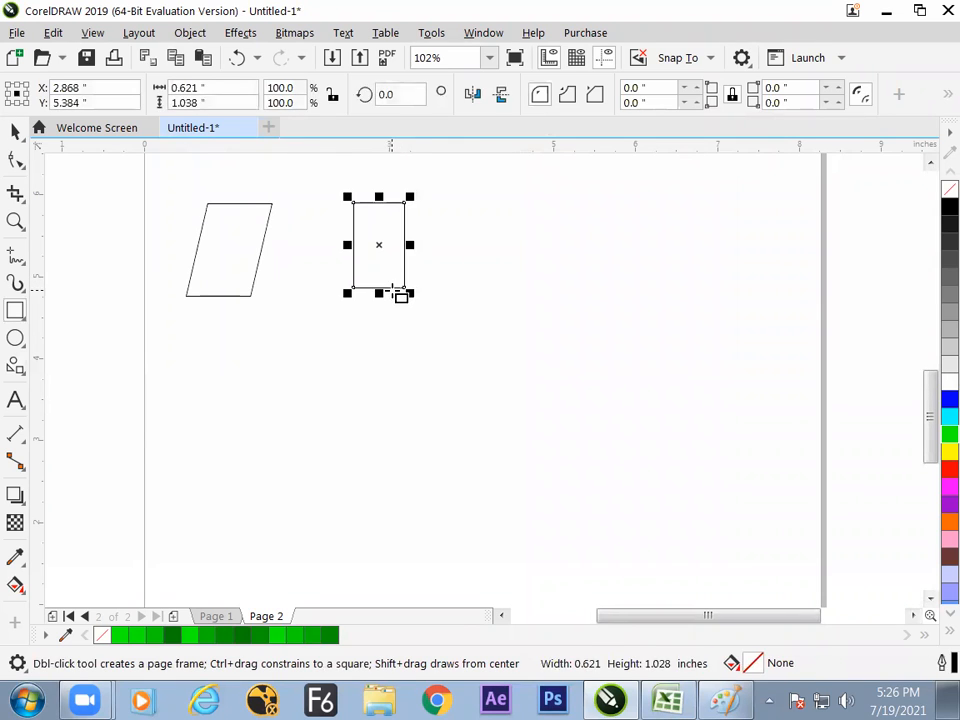
key(Delete)
click(15, 338)
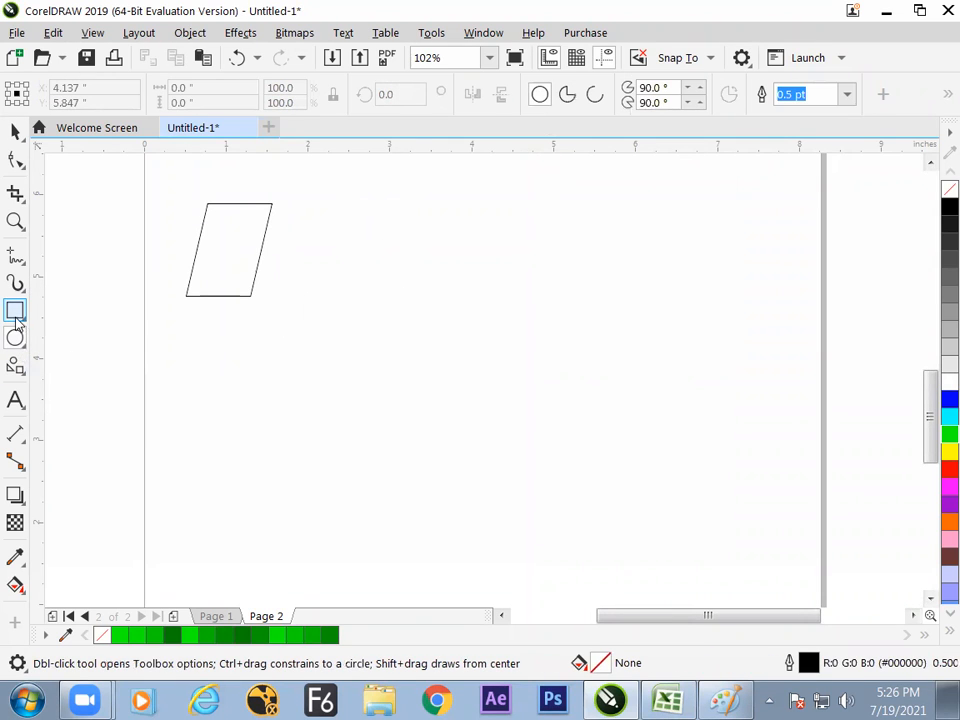
drag(339, 212, 390, 292)
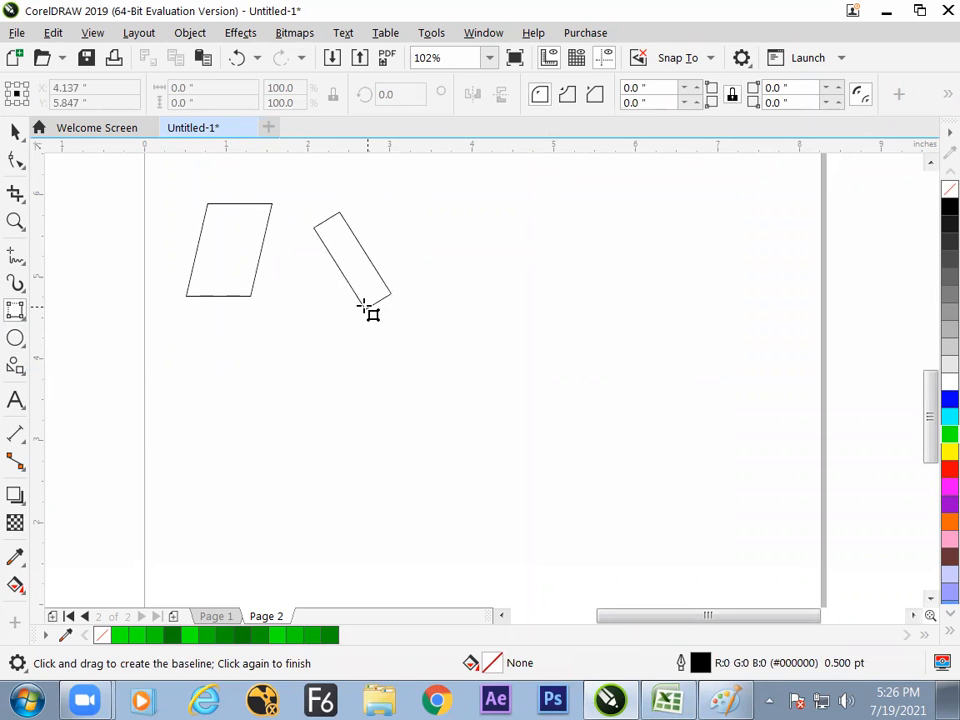
click(322, 220)
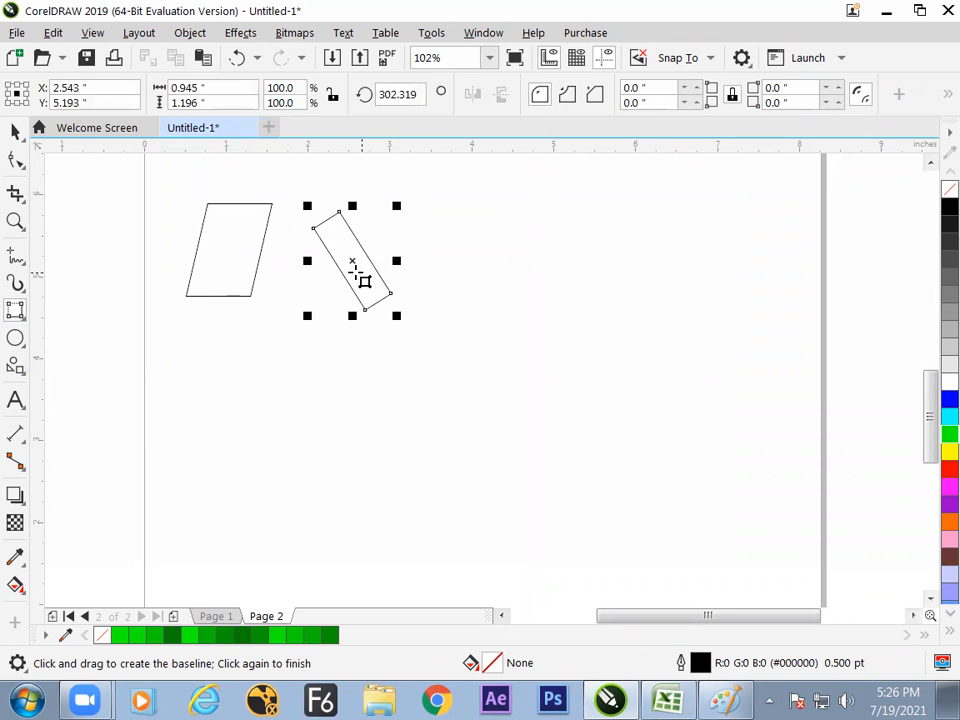
key(Delete)
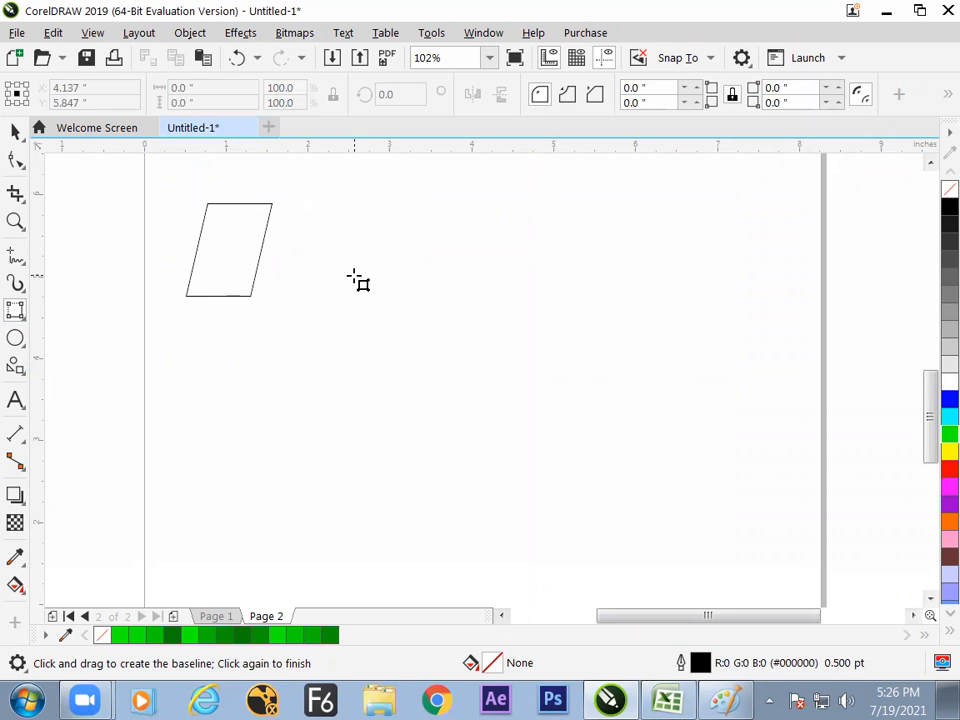
Draw an upright rectangle about 0.82 by 1.26 inches beside the parallelogram and convert it to curves.
click(17, 315)
click(70, 311)
drag(354, 204, 422, 308)
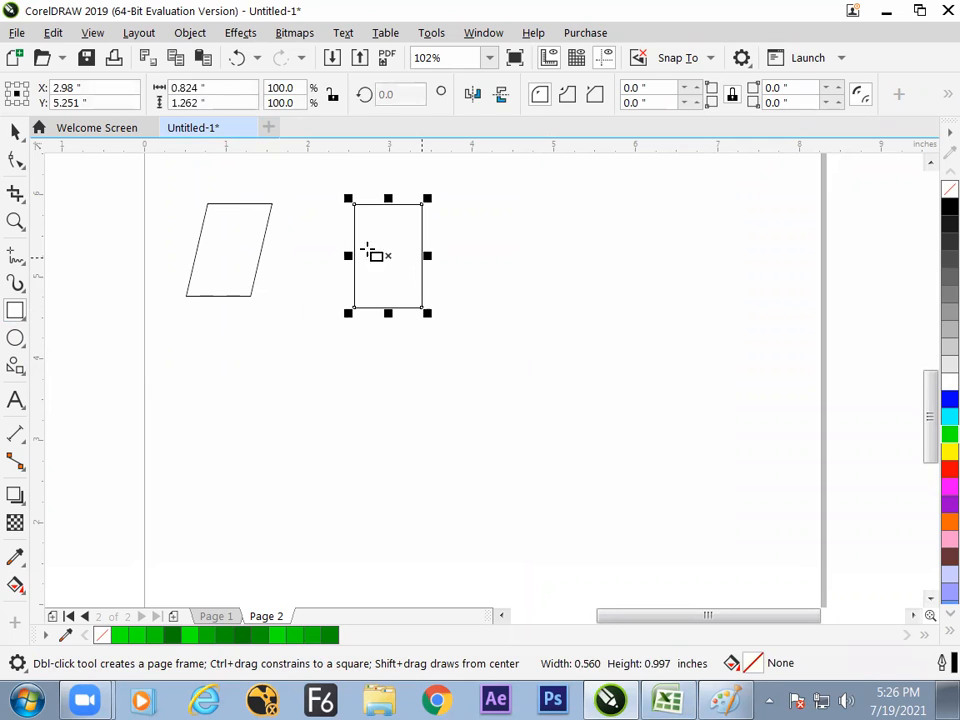
click(946, 94)
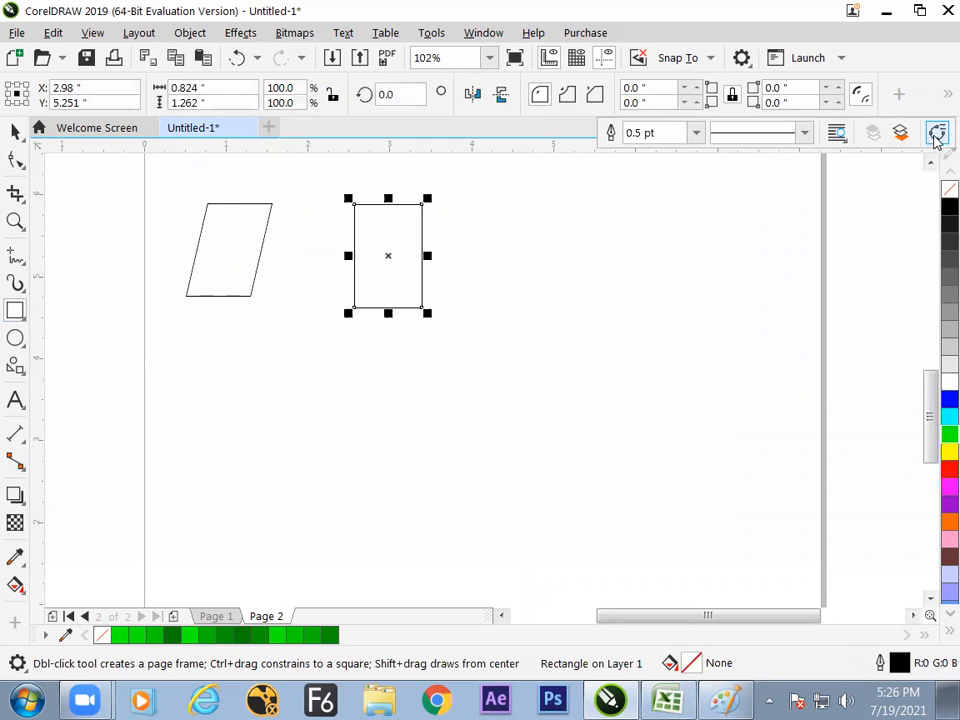
click(936, 134)
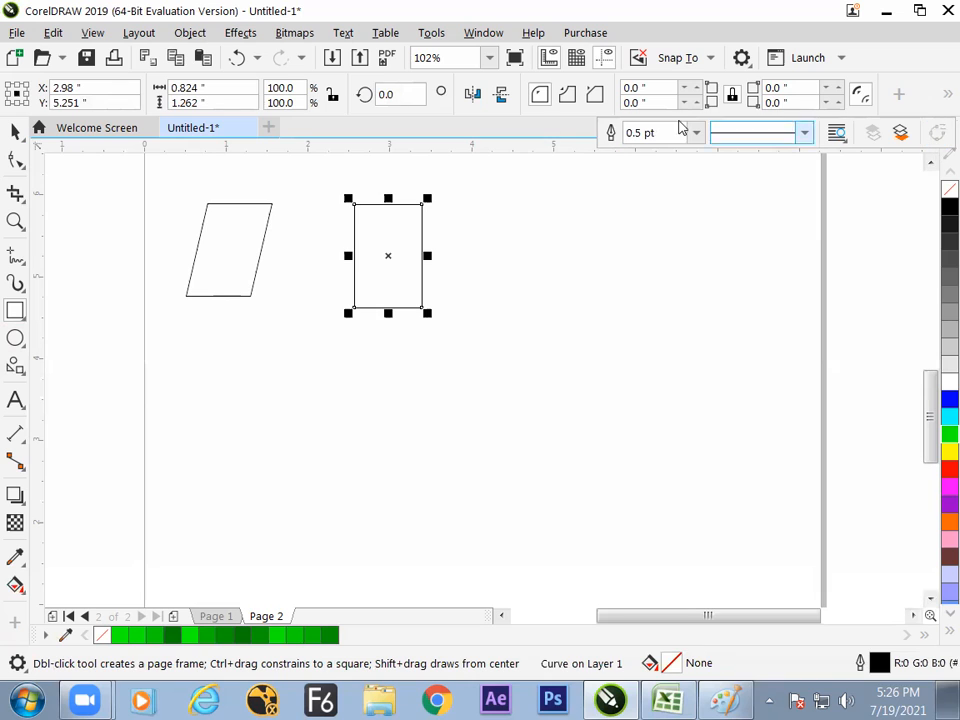
Shift the rectangle's two upper nodes sideways together by about 0.2 inches so it slants like the parallelogram.
click(16, 160)
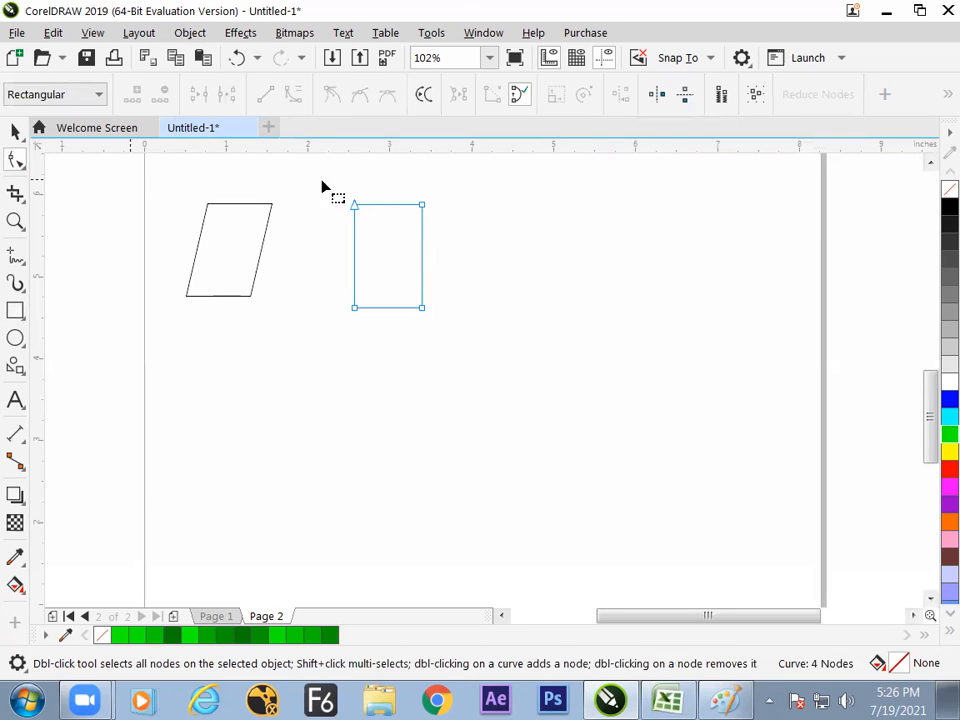
click(428, 213)
drag(424, 207, 440, 207)
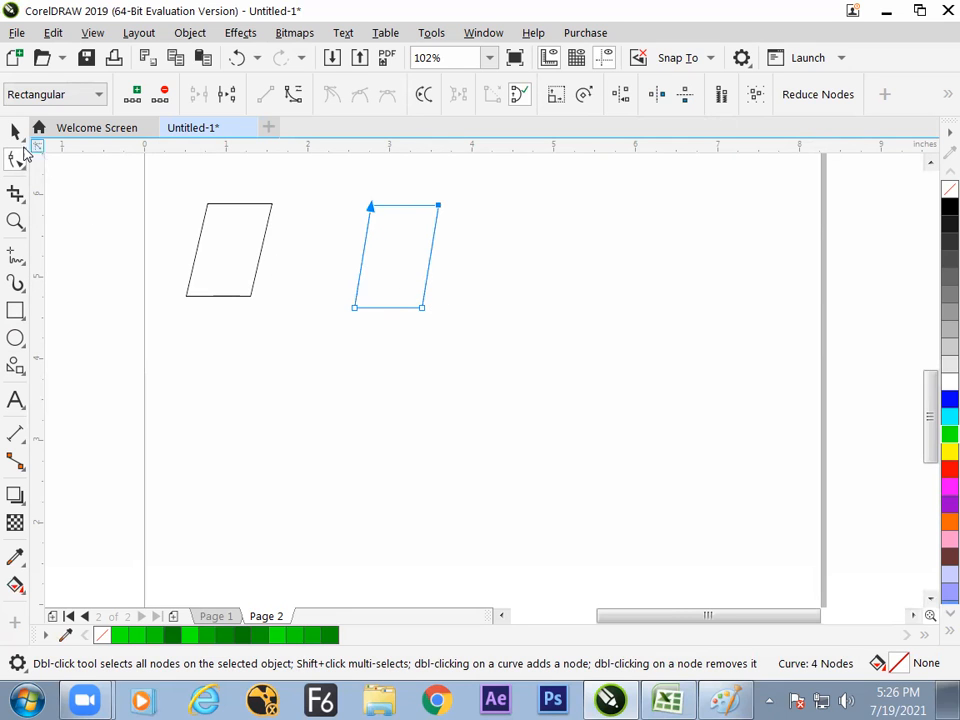
Move the slanted curve to just below the original parallelogram.
click(15, 132)
click(250, 277)
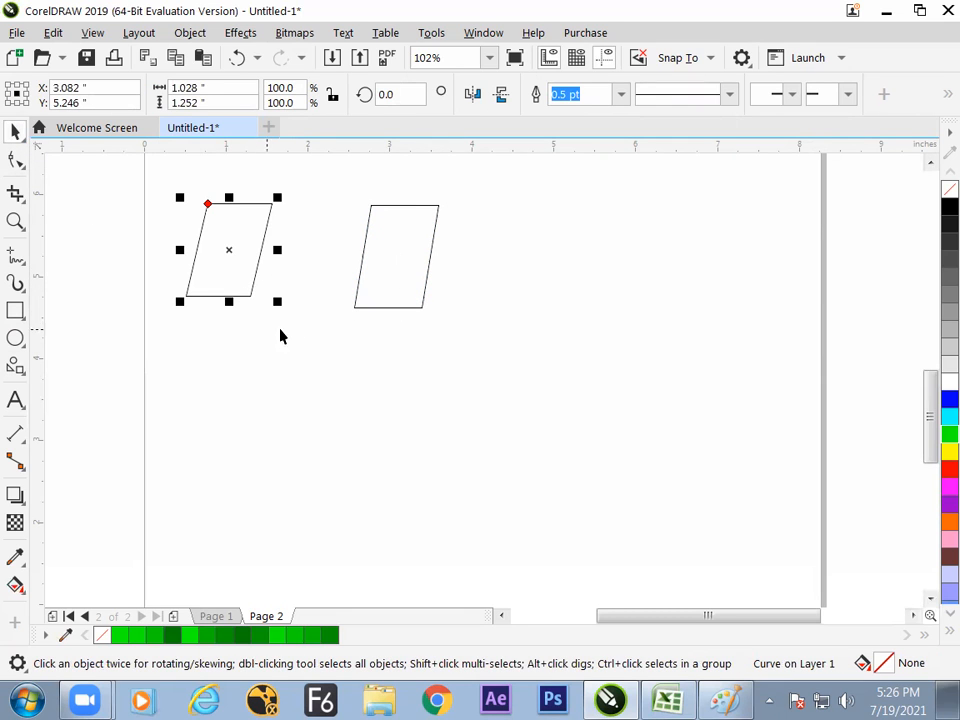
drag(380, 293, 233, 384)
click(222, 275)
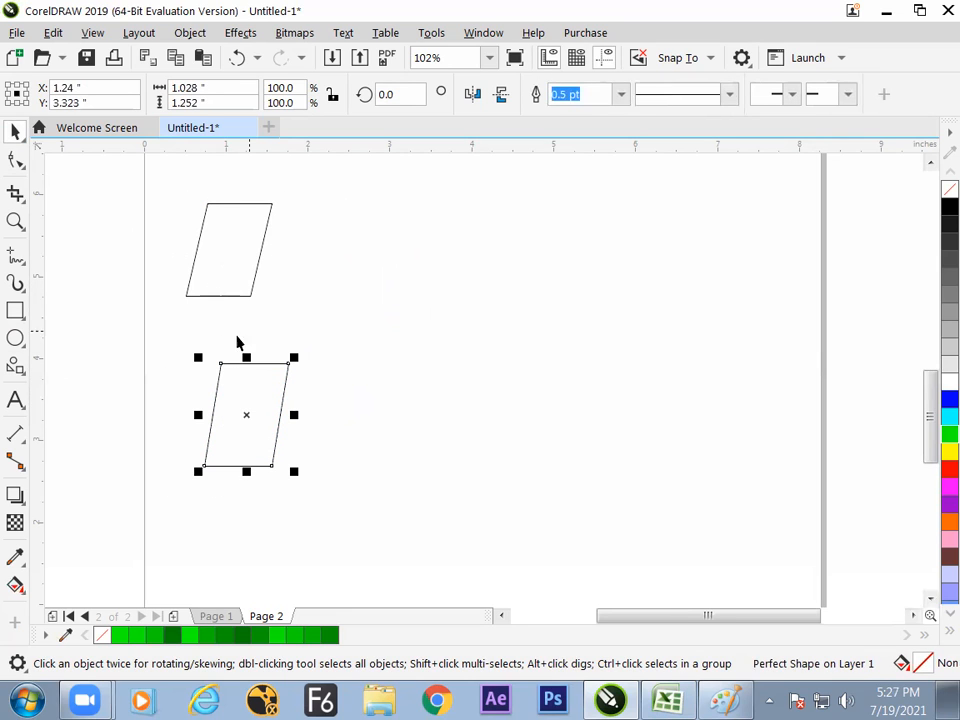
key(ctrl+q)
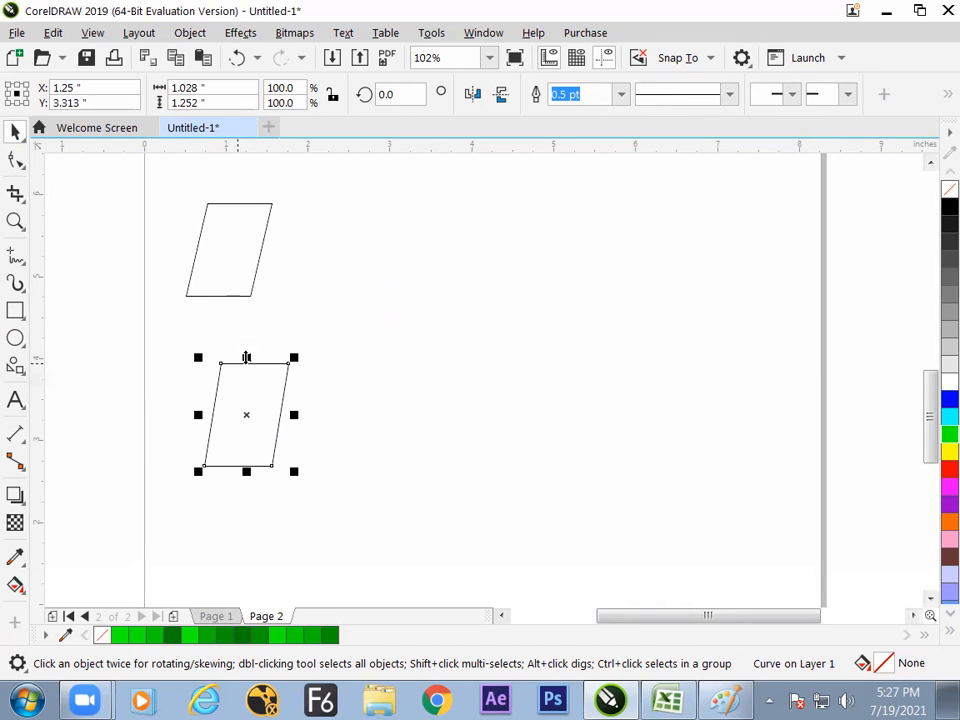
click(375, 311)
Try changing the original parallelogram's slant with its shape control point, and undo the change.
click(214, 258)
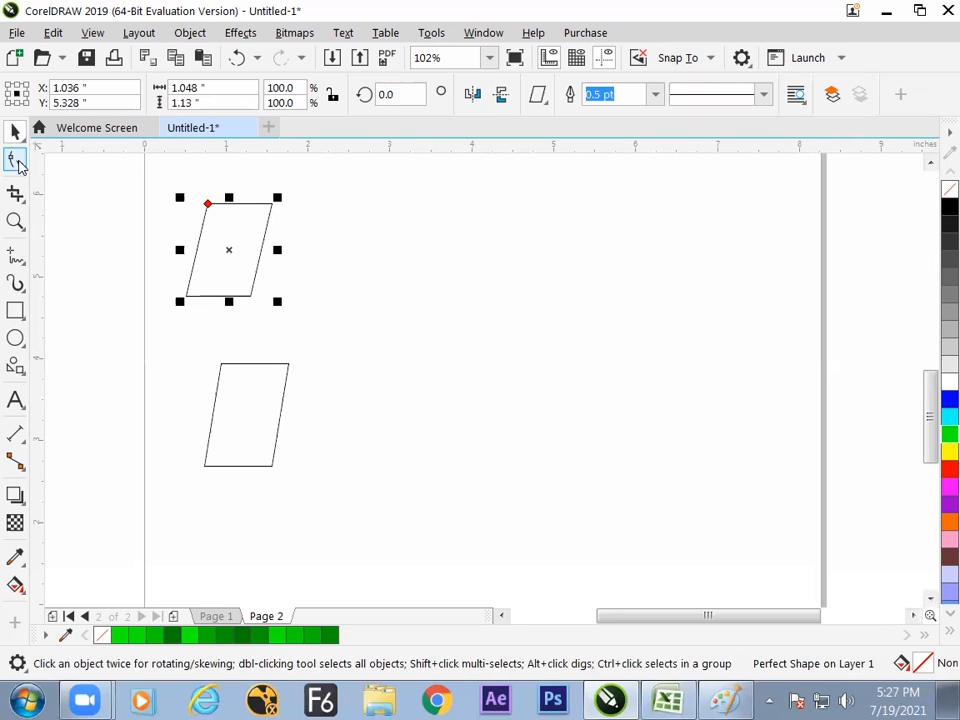
click(17, 368)
click(82, 432)
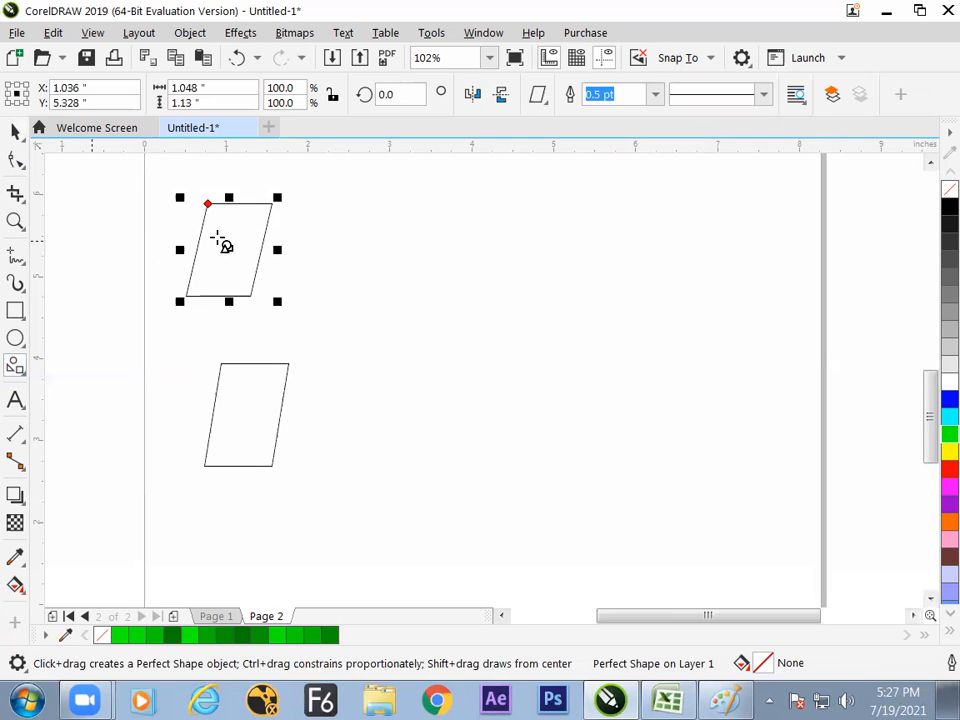
click(15, 158)
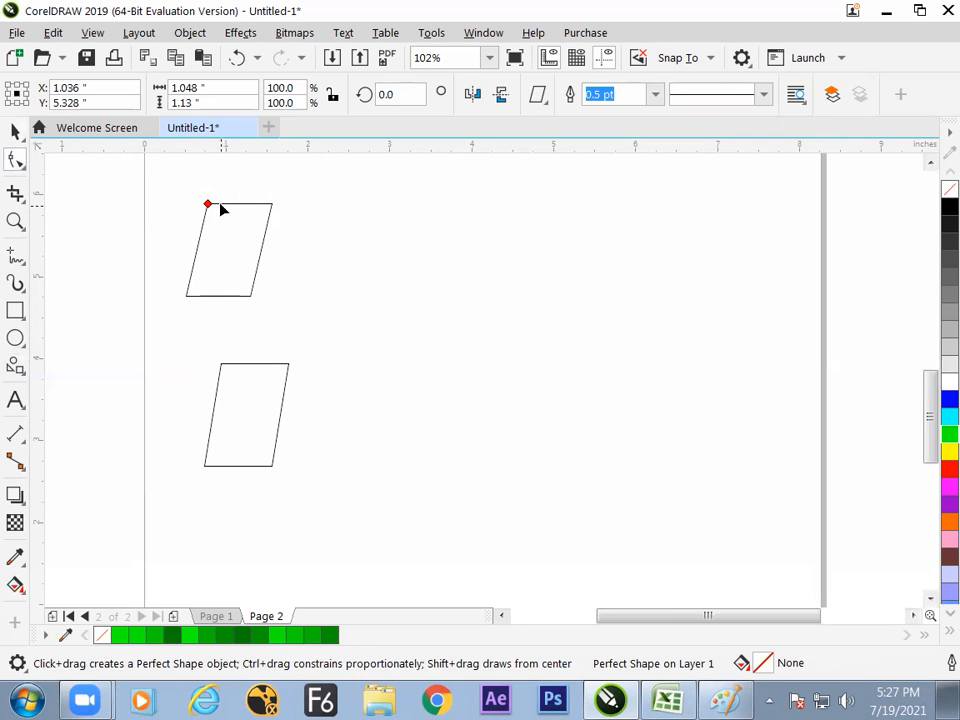
drag(208, 205, 252, 216)
key(ctrl+z)
Try moving the two left-hand nodes of the lower slanted curve inward, and undo the change.
click(250, 398)
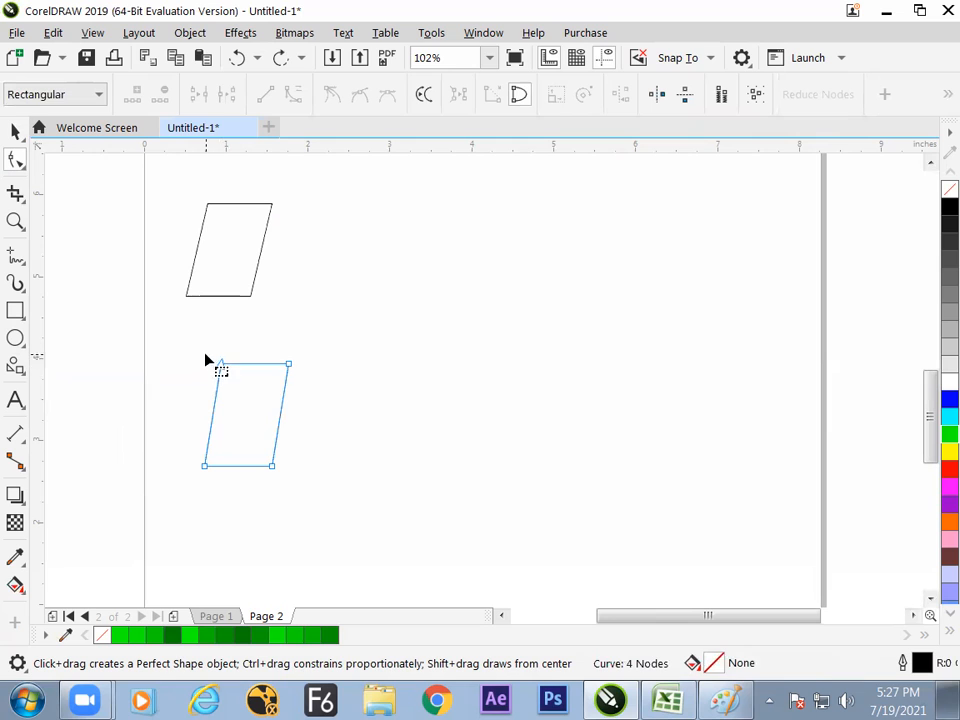
drag(306, 383, 304, 384)
drag(191, 340, 232, 508)
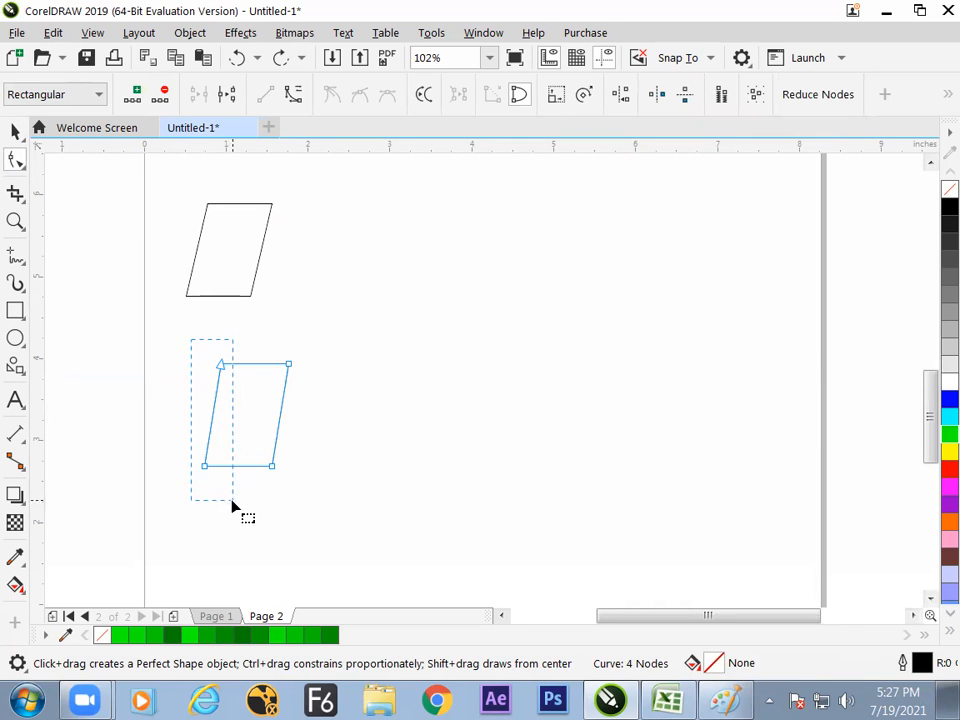
drag(205, 468, 253, 461)
key(ctrl+z)
Move the original parallelogram across the page to about X 4.65, Y 5.01 inches.
click(16, 131)
click(309, 279)
drag(252, 292, 529, 313)
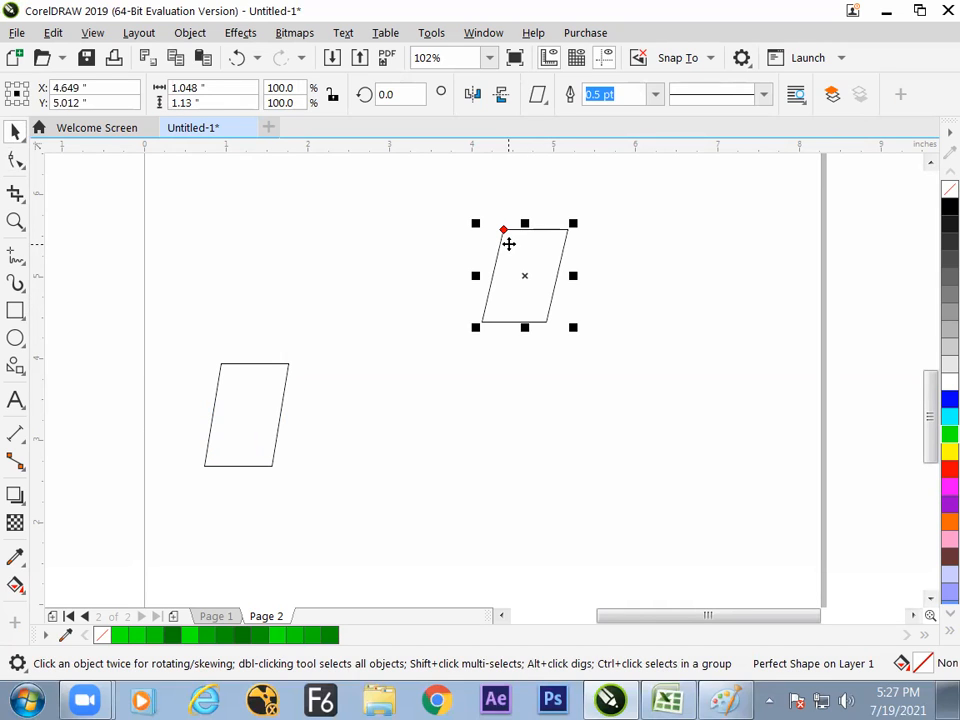
Duplicate the parallelogram in place, straighten the copy into a full rectangle with its control point, and fill it blue.
click(177, 60)
click(204, 60)
click(20, 161)
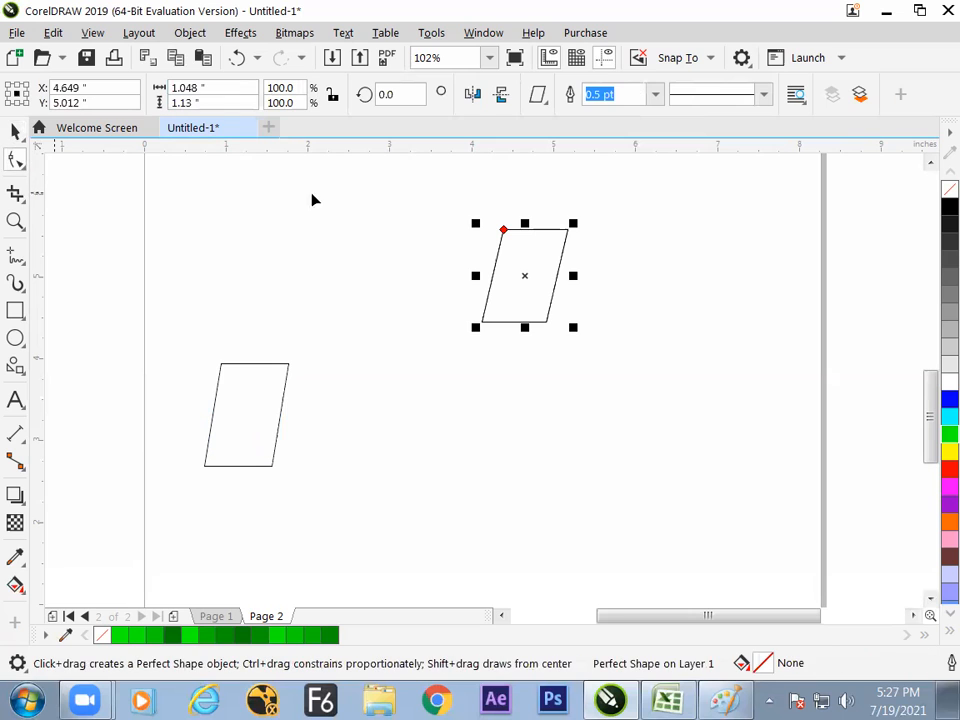
drag(504, 231, 470, 241)
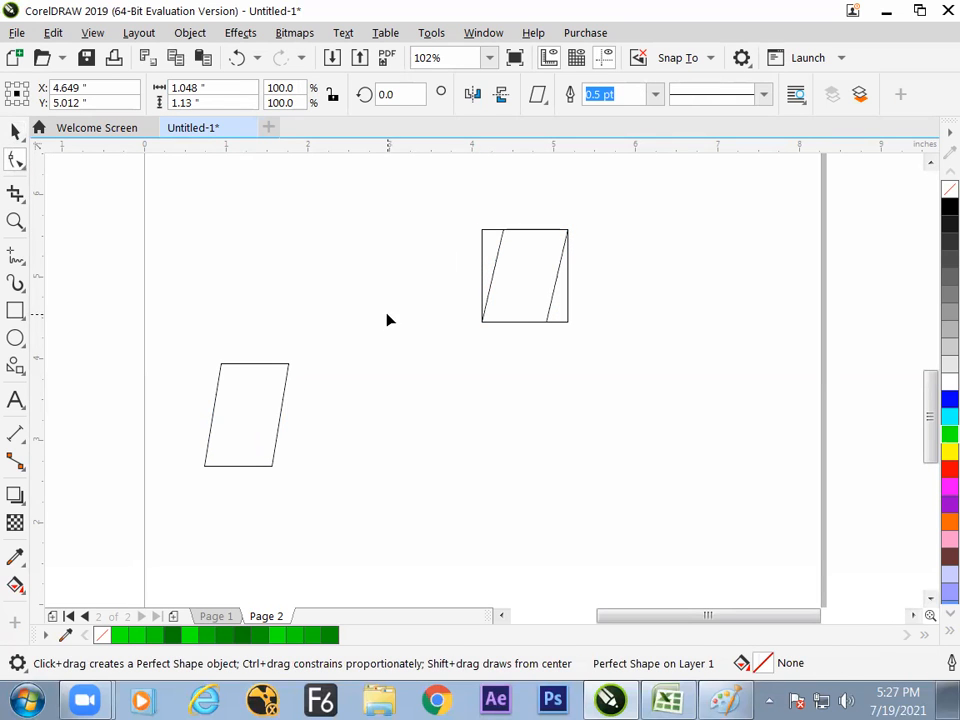
click(948, 400)
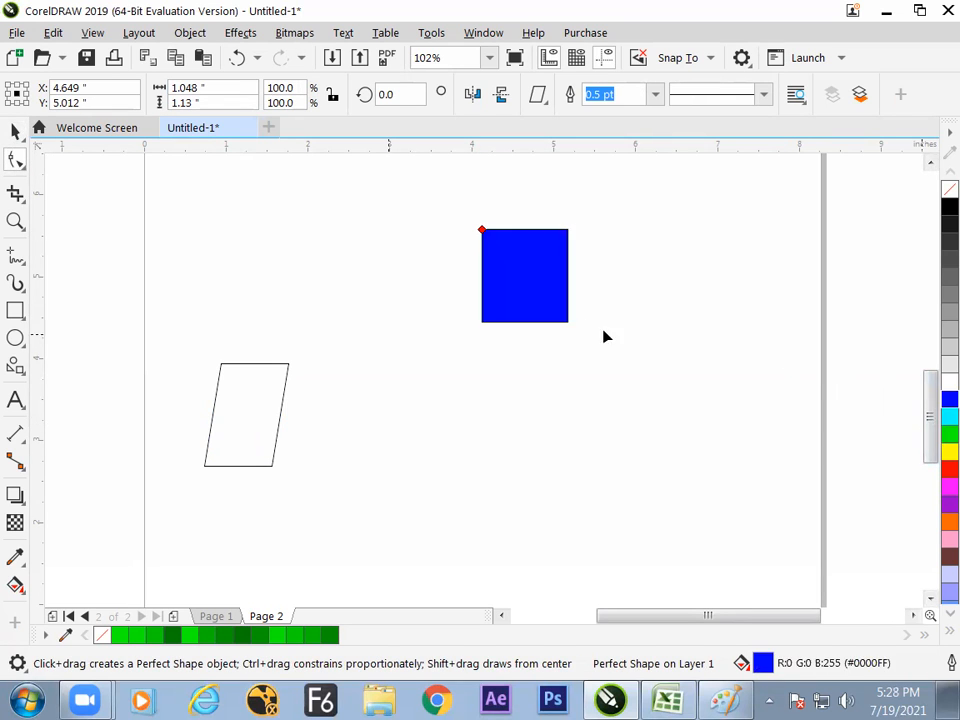
Send the blue rectangle to the back of the layer, behind the unfilled parallelogram.
click(15, 131)
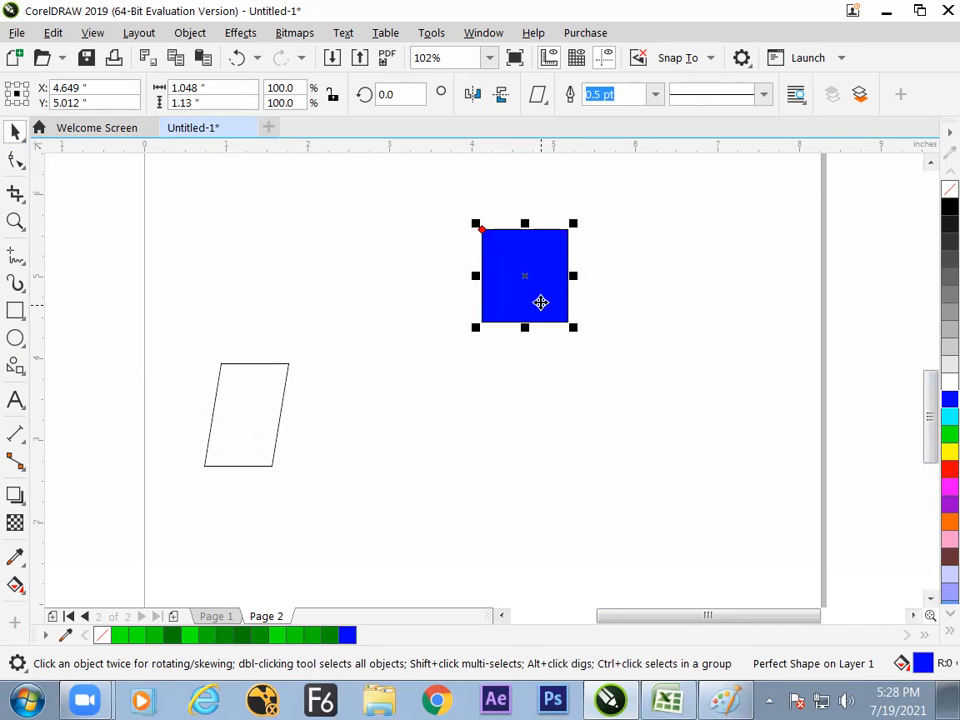
right_click(546, 283)
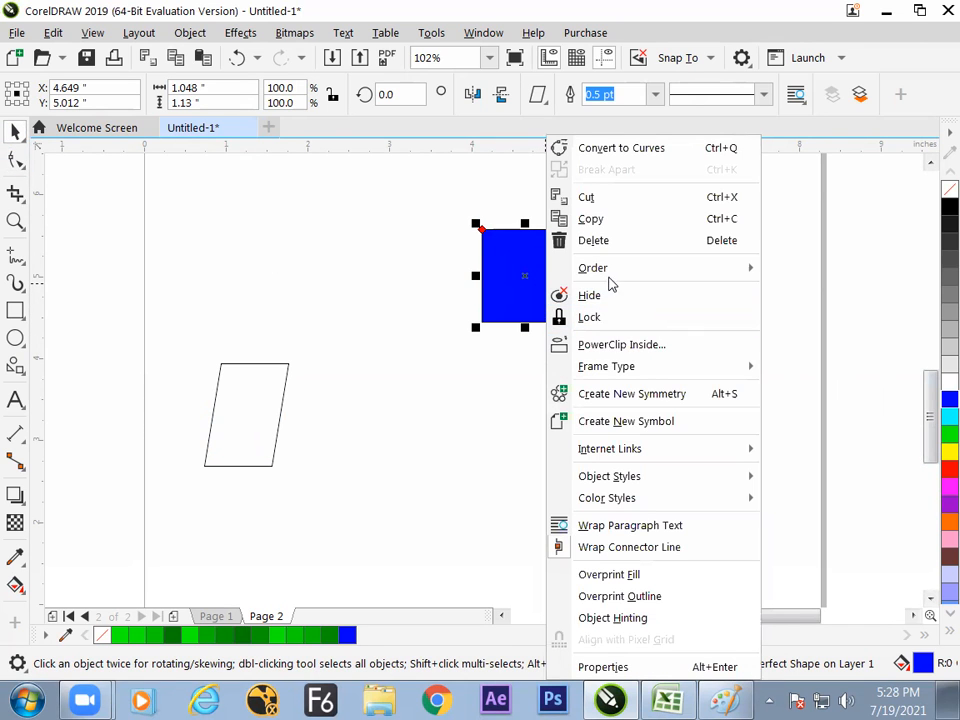
mouse_move(600, 281)
click(432, 390)
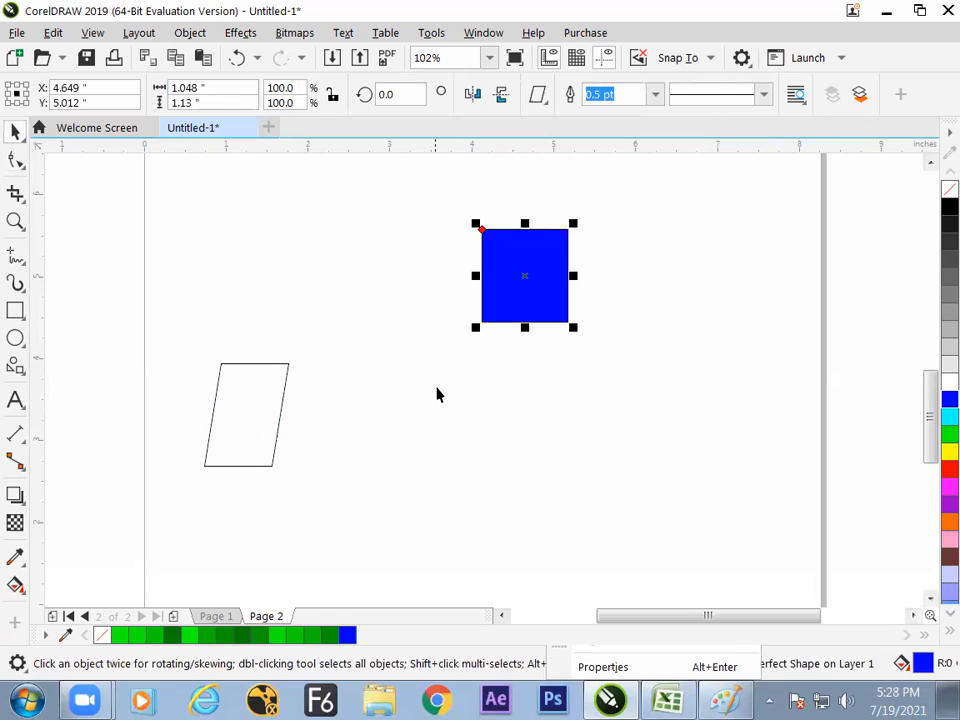
drag(497, 317, 521, 291)
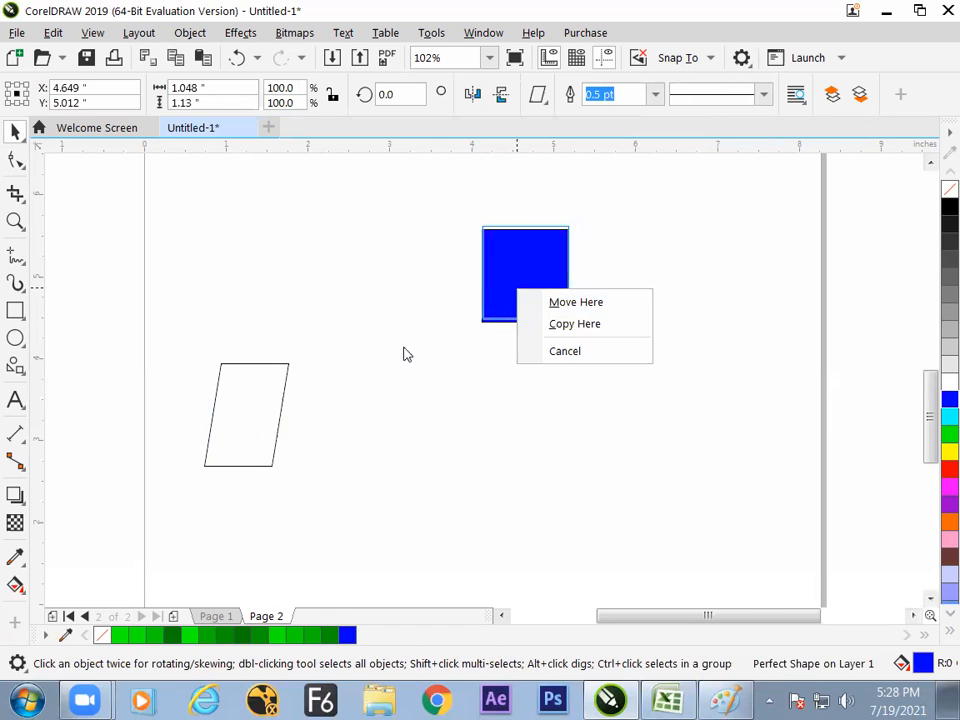
click(499, 296)
click(503, 290)
right_click(507, 290)
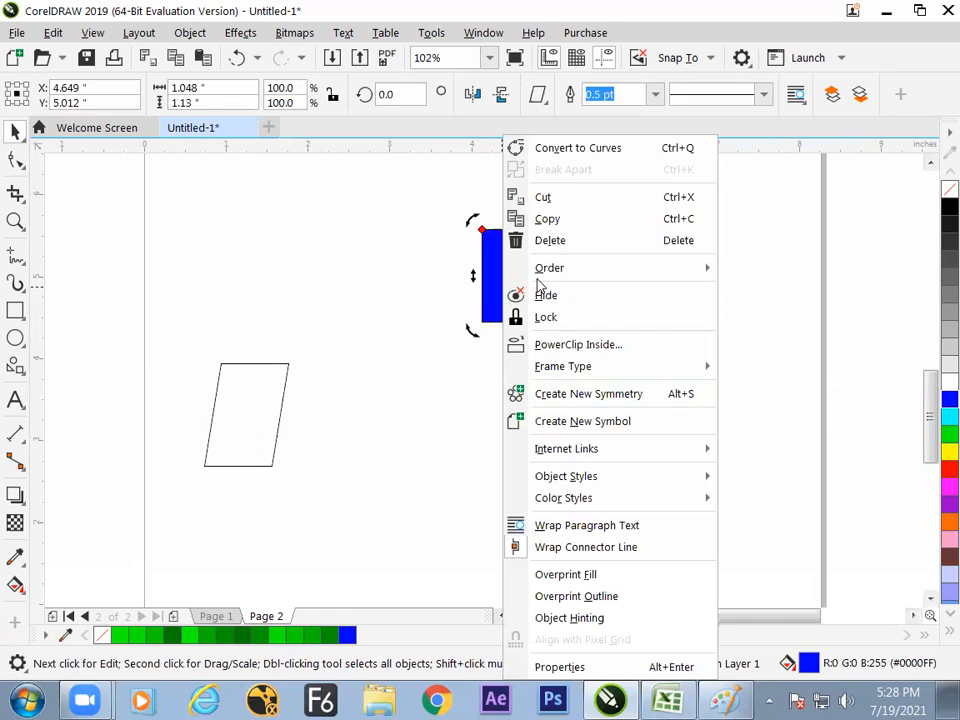
mouse_move(538, 270)
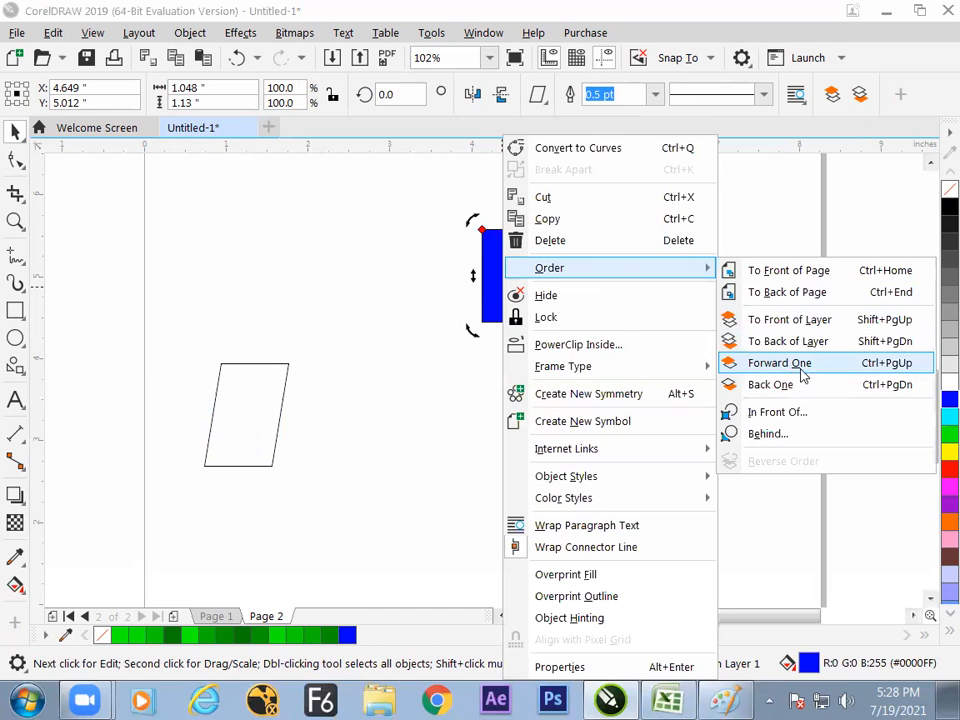
click(728, 343)
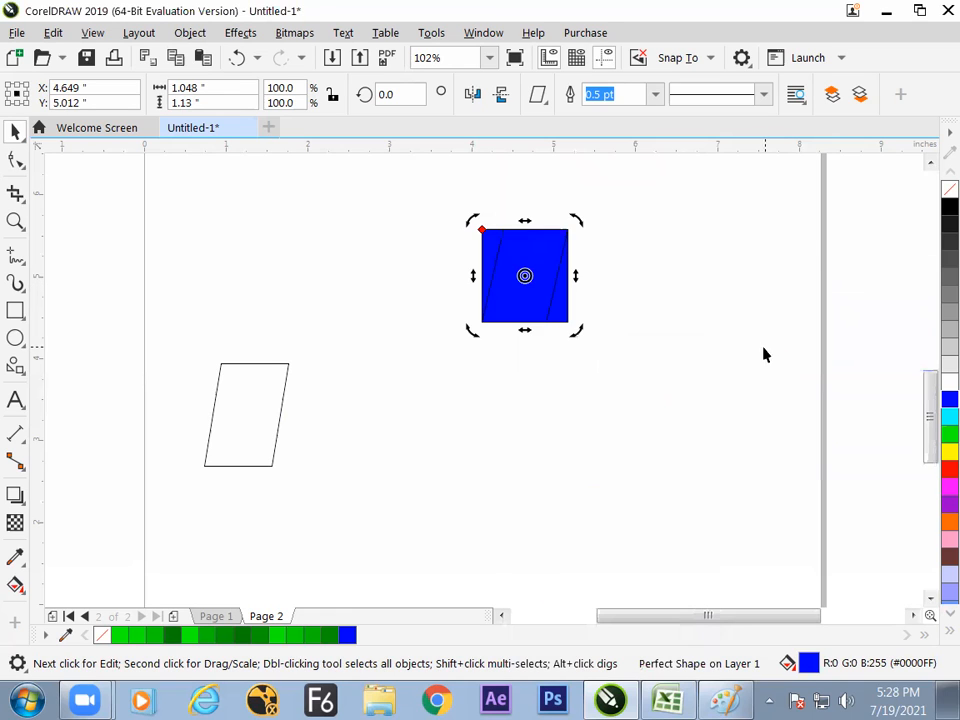
Fill the parallelogram lying over the blue rectangle with yellow.
click(687, 338)
click(558, 301)
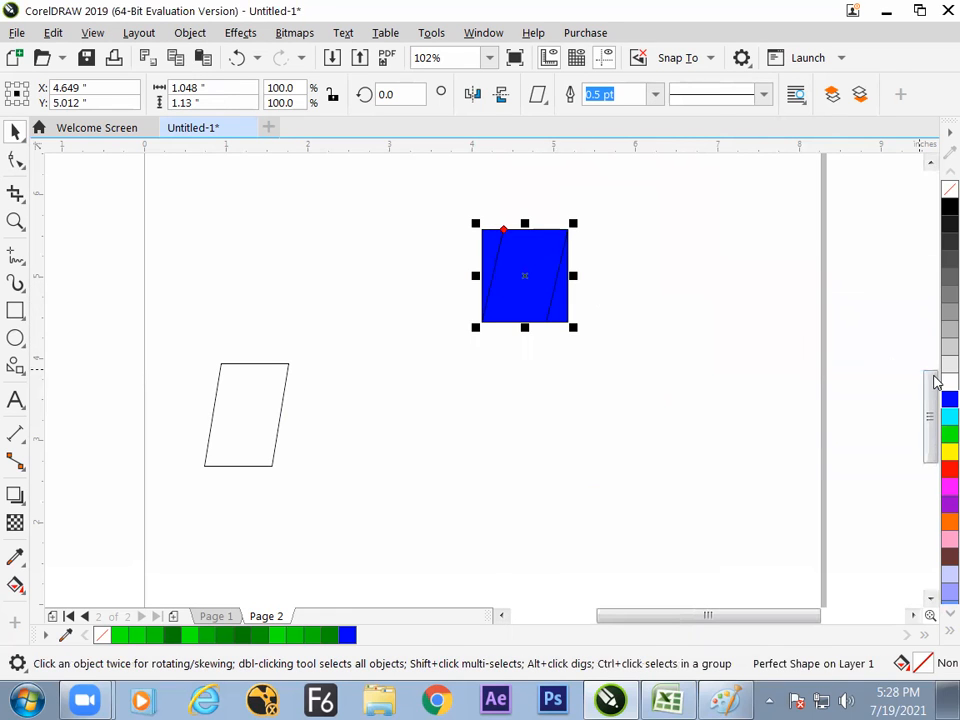
click(950, 450)
click(487, 448)
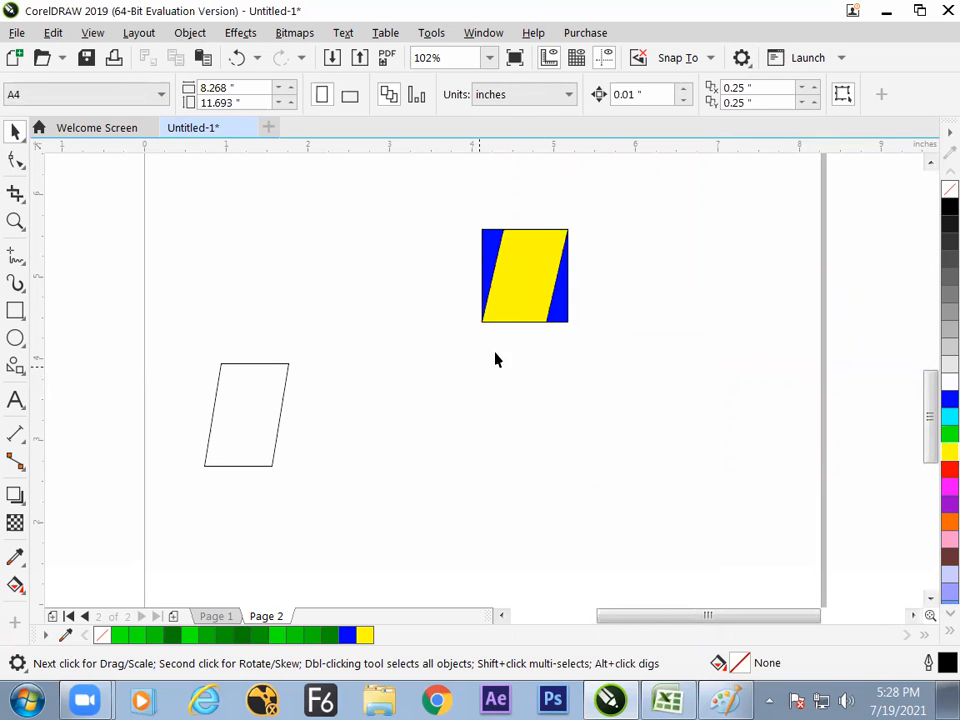
Steepen the yellow parallelogram's slant with its control point so it becomes a narrow diagonal band across the rectangle.
click(527, 306)
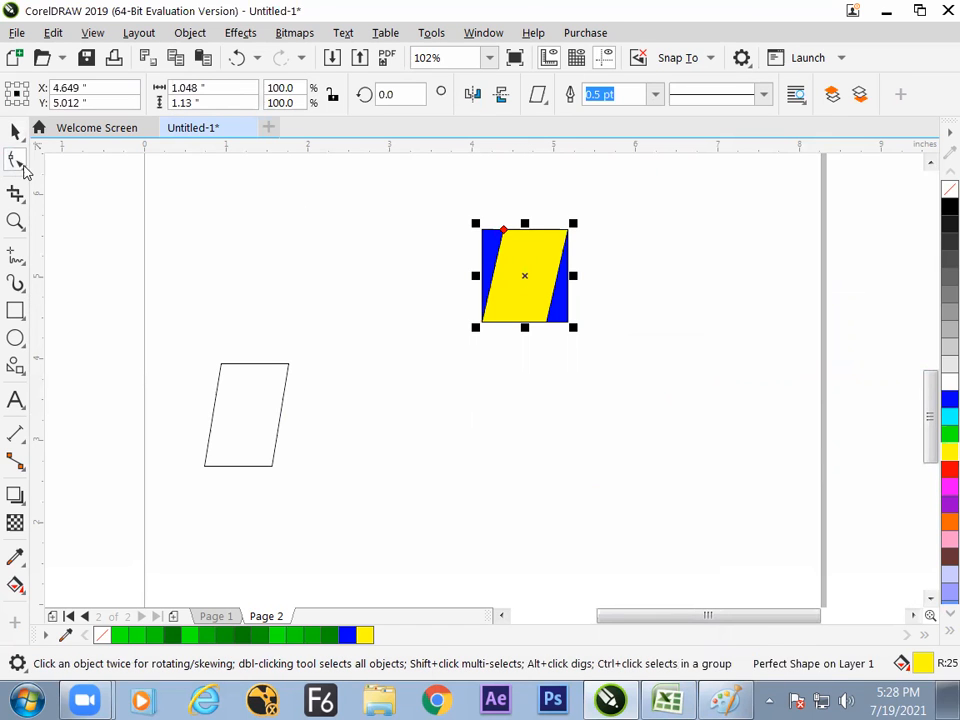
click(17, 161)
drag(506, 229, 538, 230)
key(space)
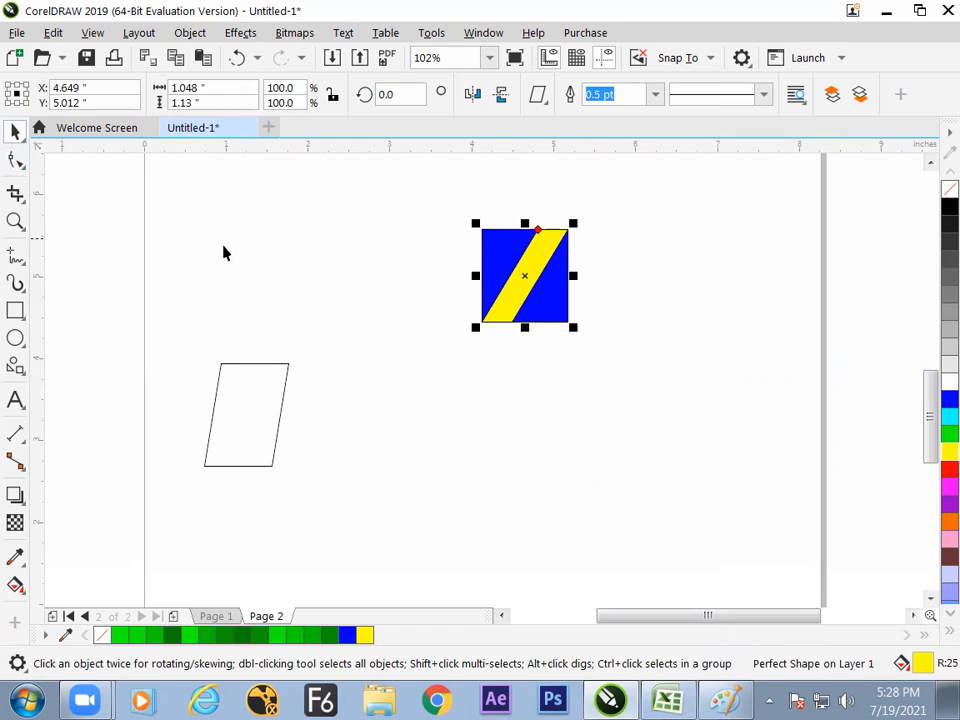
Cross the yellow band with a horizontally mirrored duplicate, and move the whole X figure to about X 3.42, Y 5.17 inches.
click(520, 372)
click(522, 290)
click(177, 60)
click(202, 57)
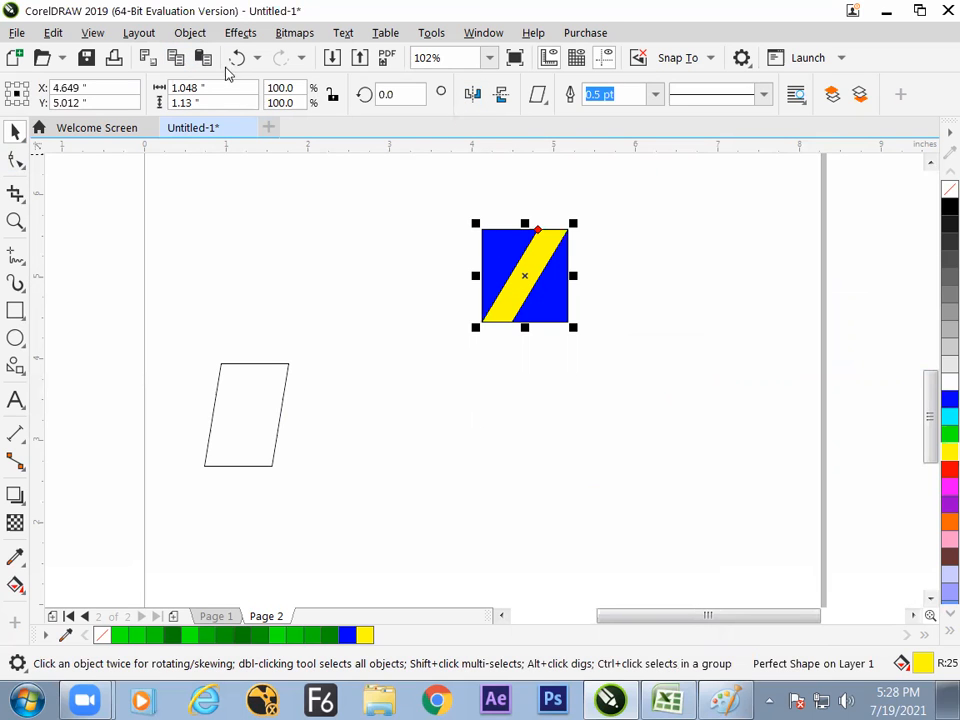
click(472, 94)
click(388, 324)
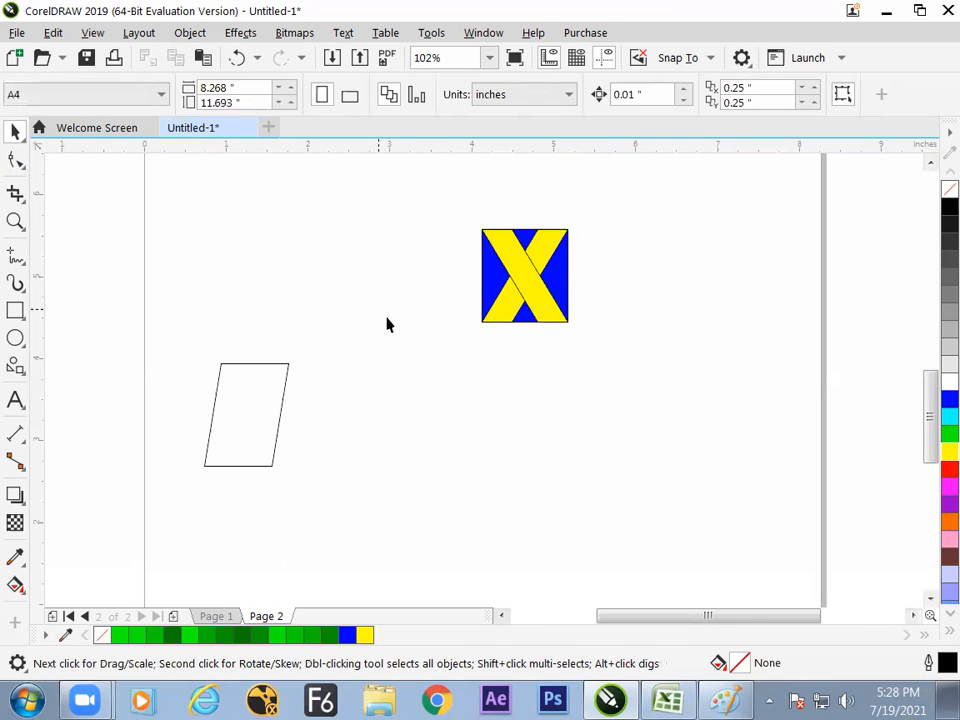
drag(461, 219, 455, 299)
click(459, 402)
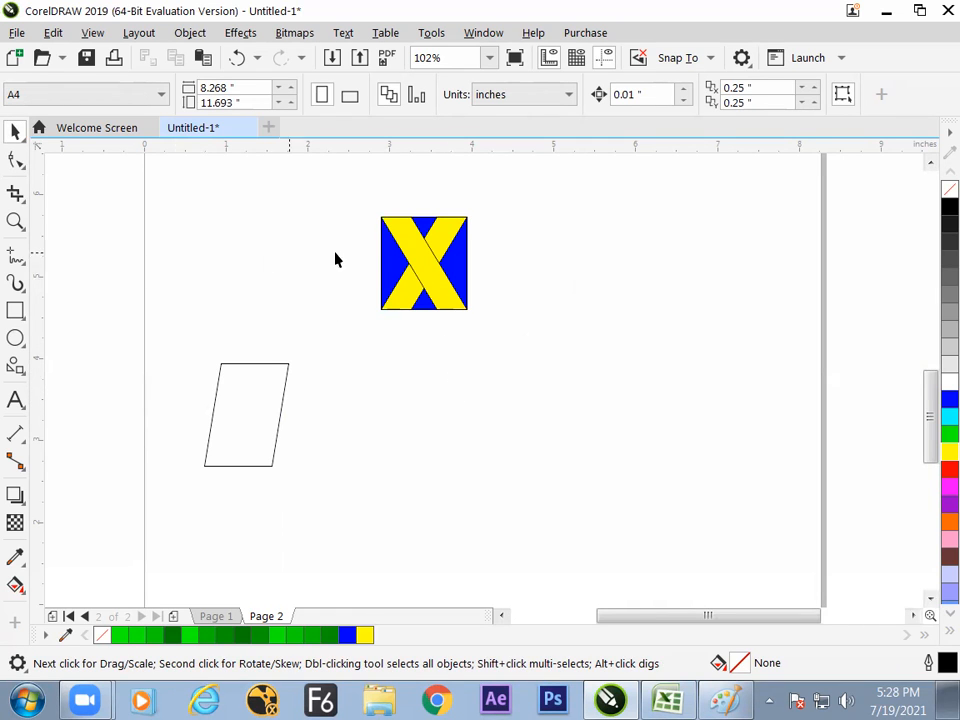
Duplicate the front yellow band in place, narrow the copy with its control point, and fill it black.
click(428, 277)
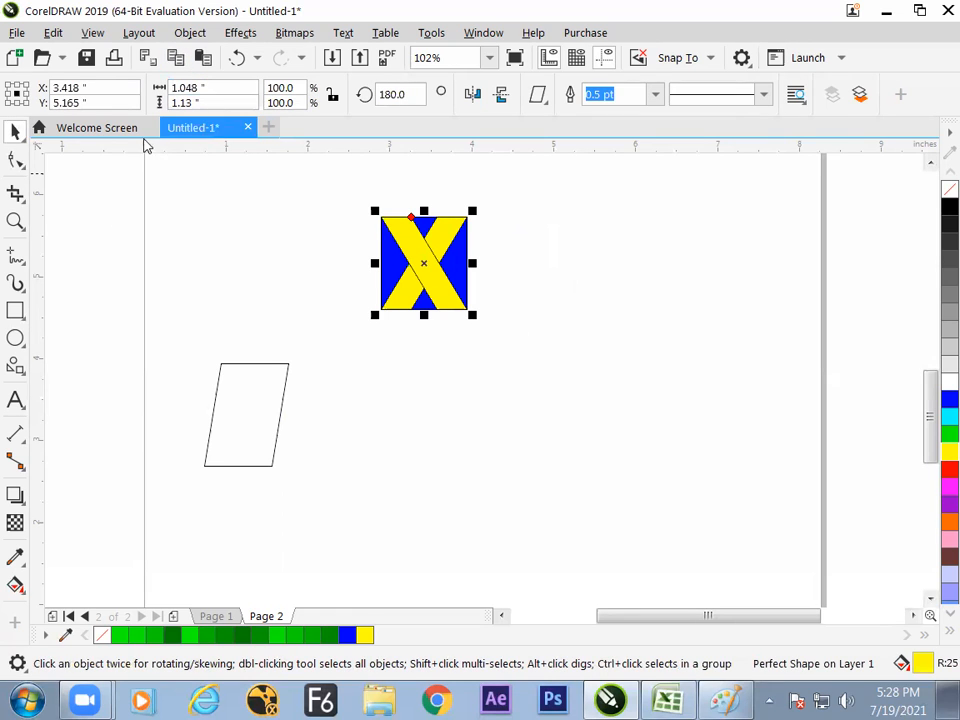
click(16, 161)
drag(410, 218, 393, 220)
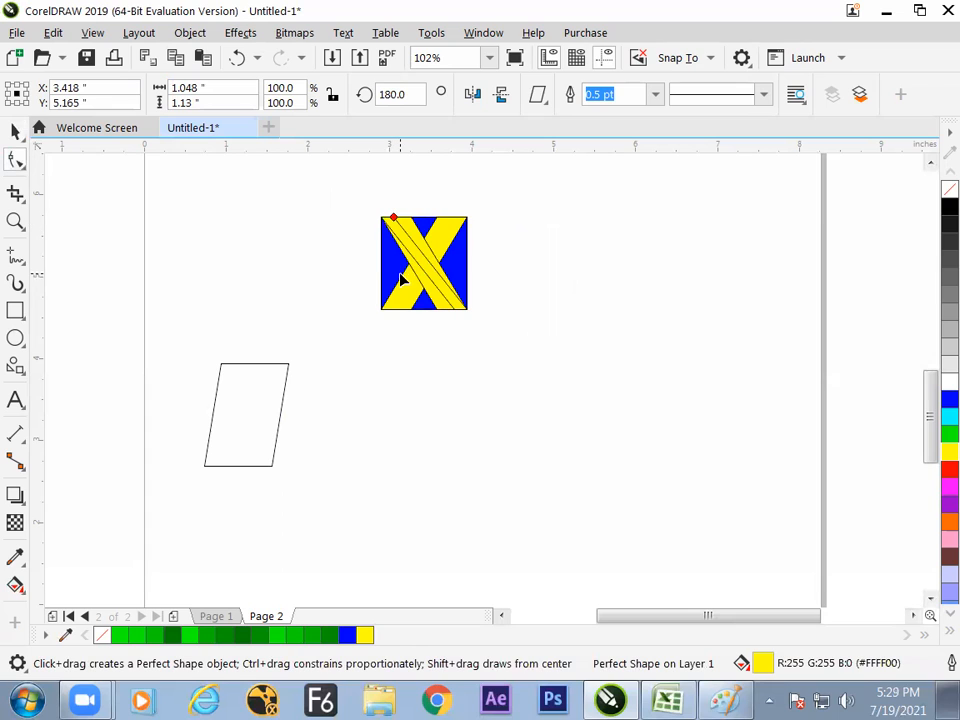
click(949, 207)
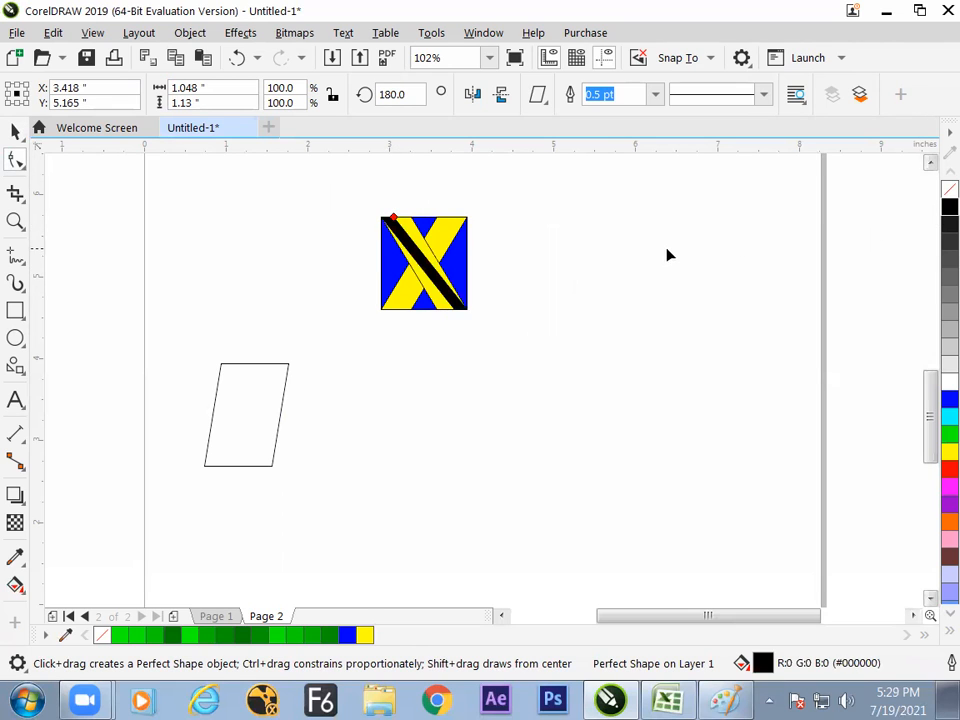
click(452, 250)
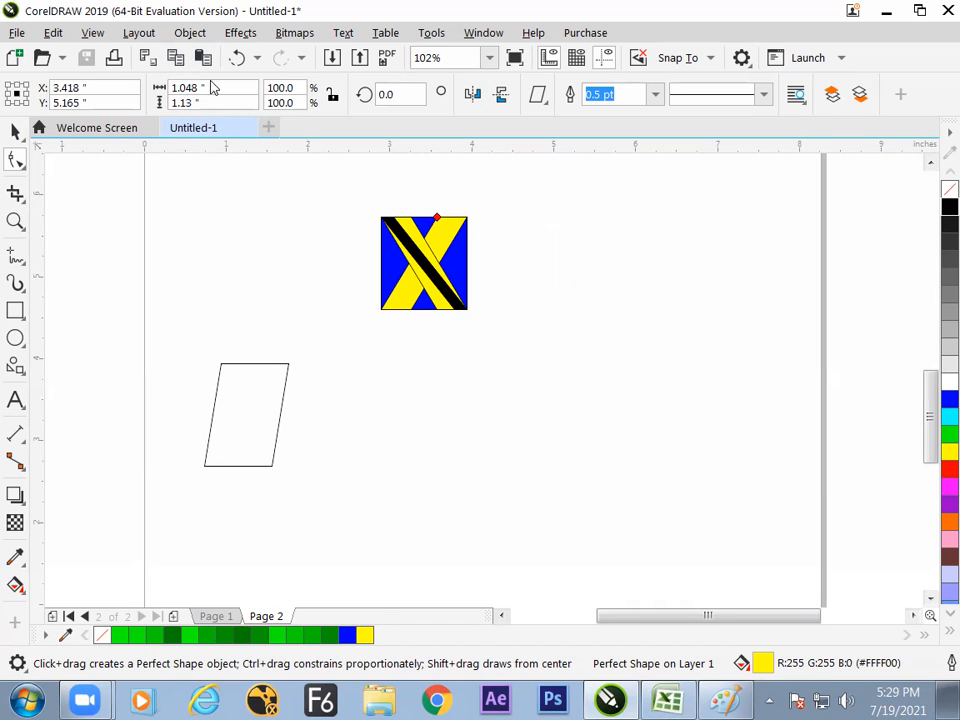
Bring the duplicate of the rear yellow band to the front, narrow it with its control point, and fill it light gray.
key(shift+Page_Up)
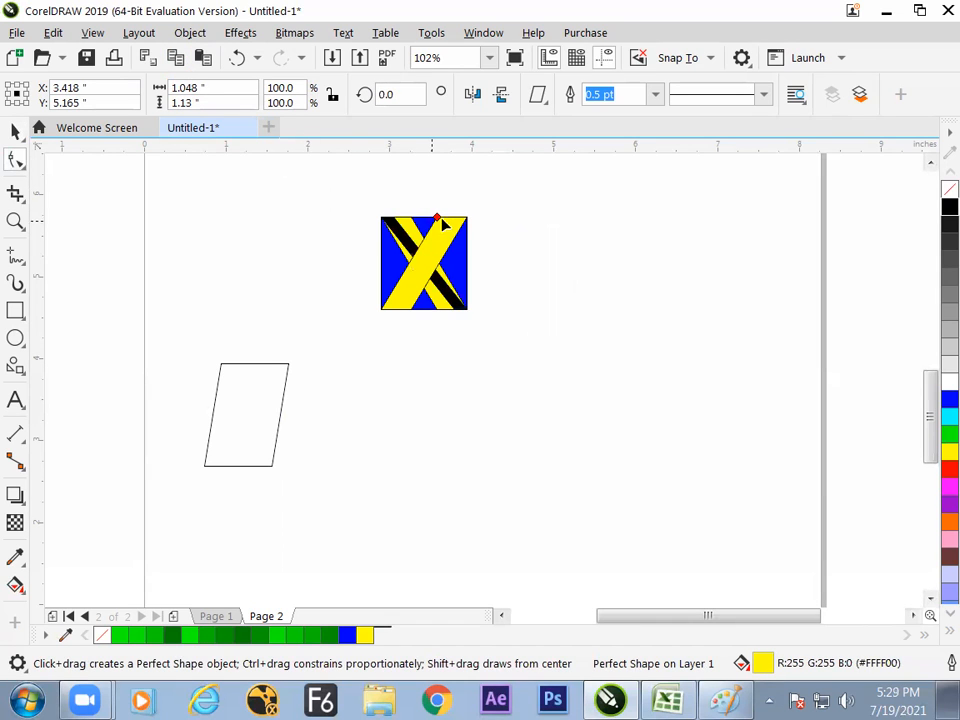
drag(439, 219, 455, 221)
click(949, 208)
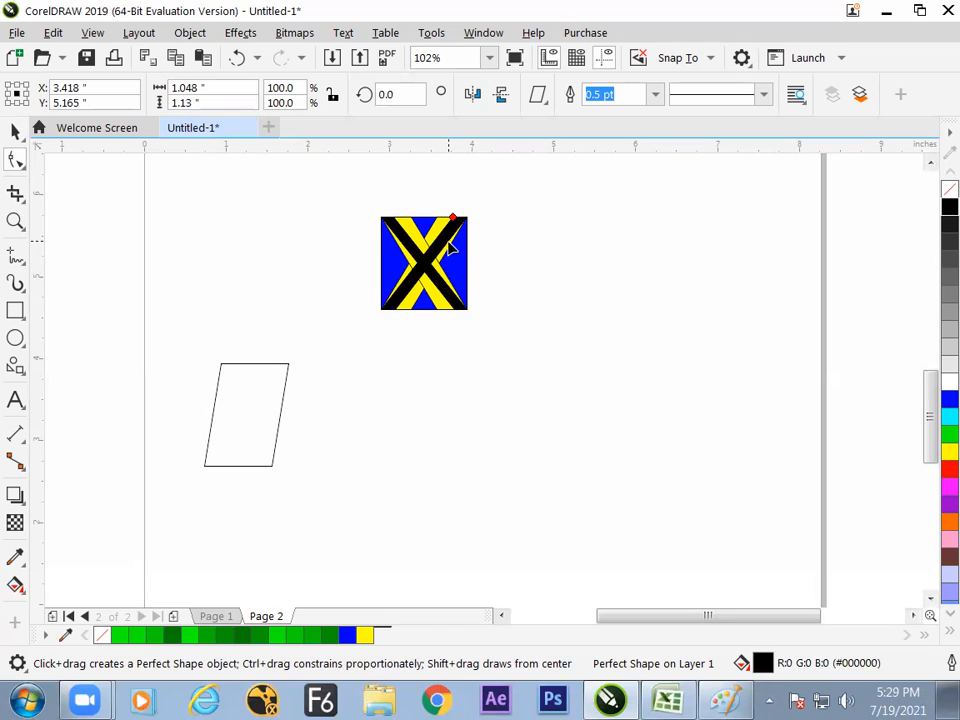
click(949, 380)
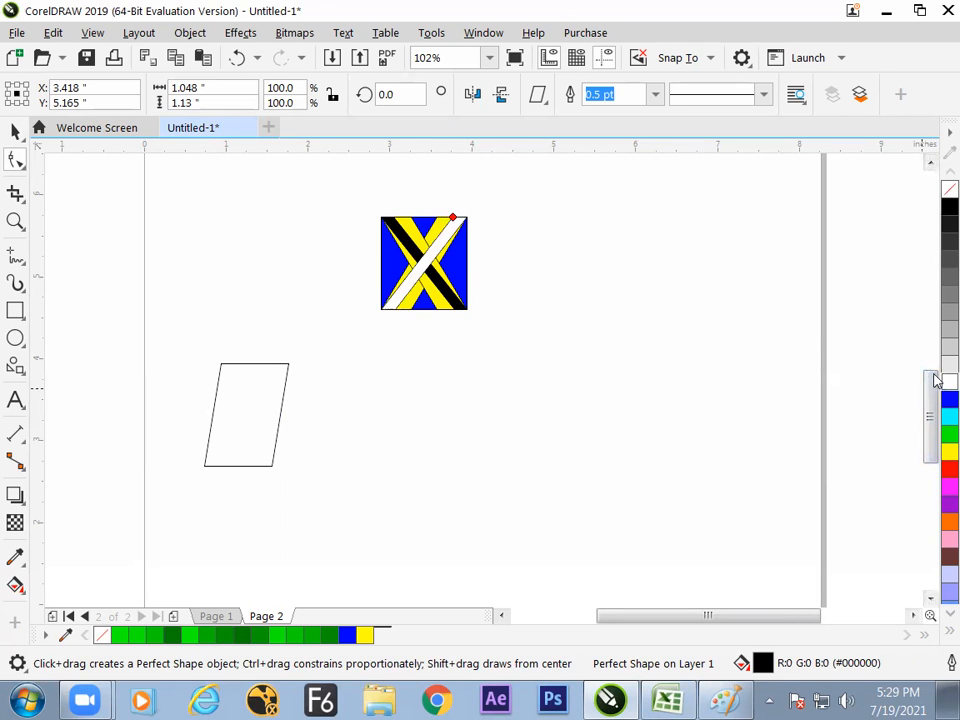
Select the light gray band and look through its stacking order options, closing them without choosing one.
click(15, 131)
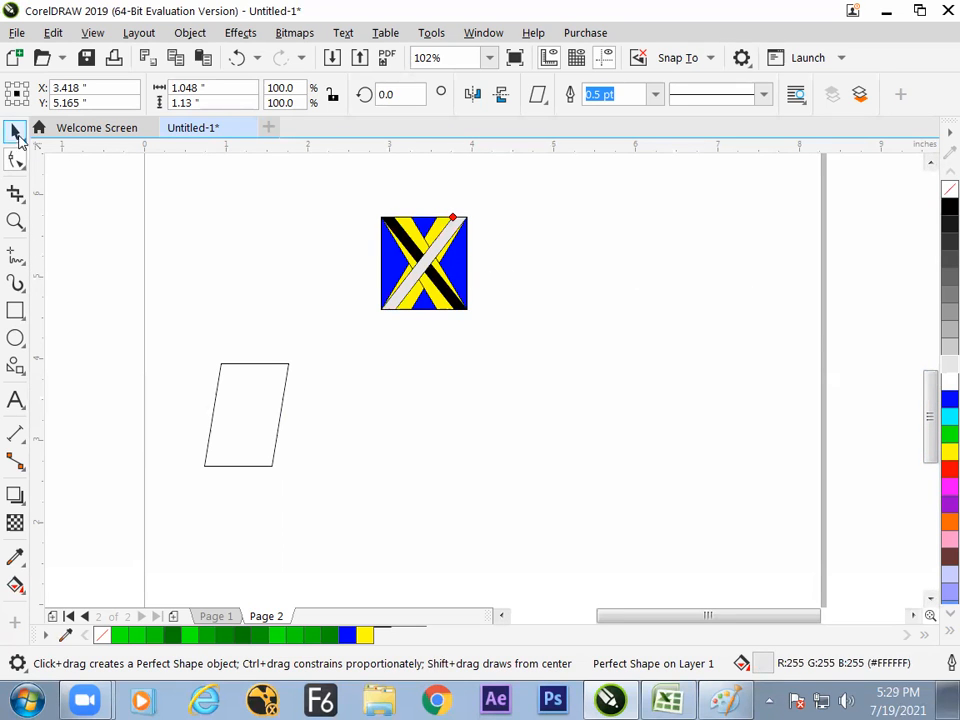
click(218, 212)
click(440, 258)
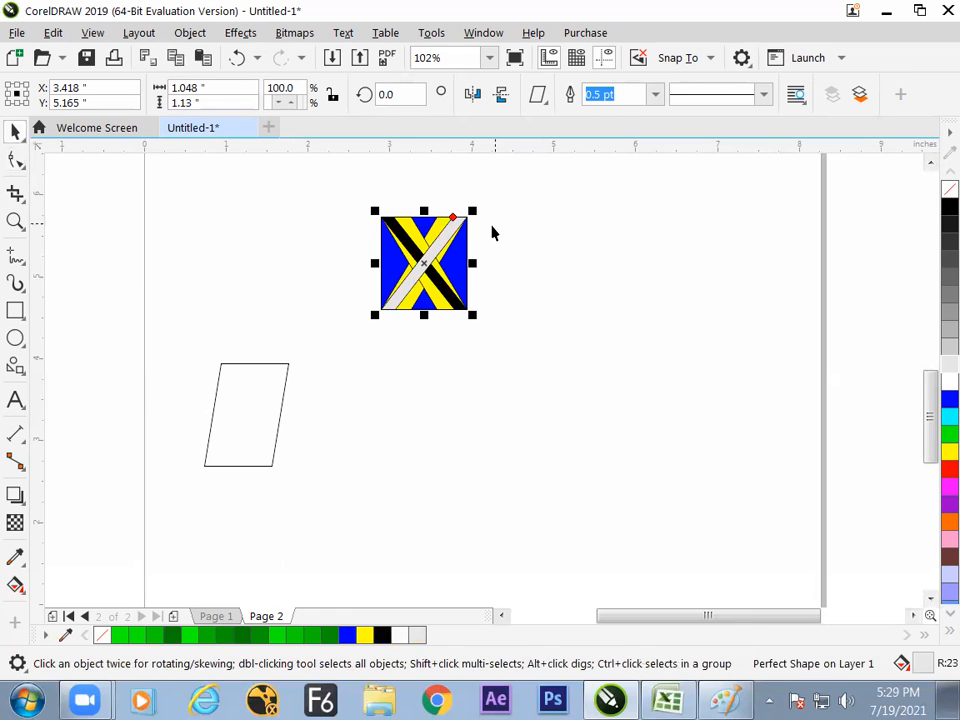
right_click(447, 237)
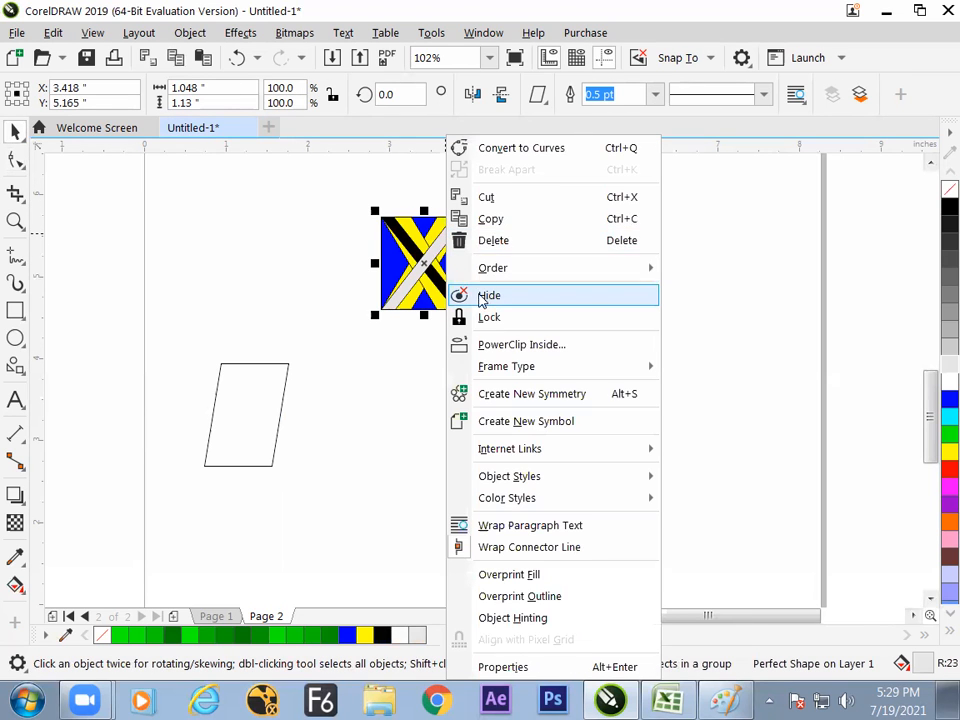
mouse_move(503, 270)
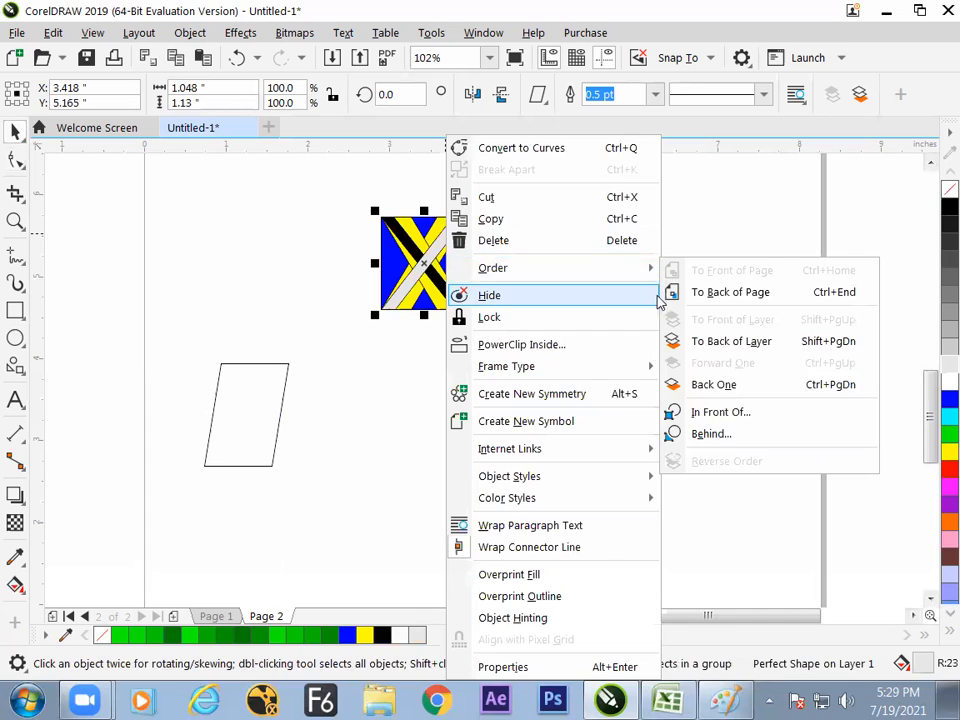
click(392, 411)
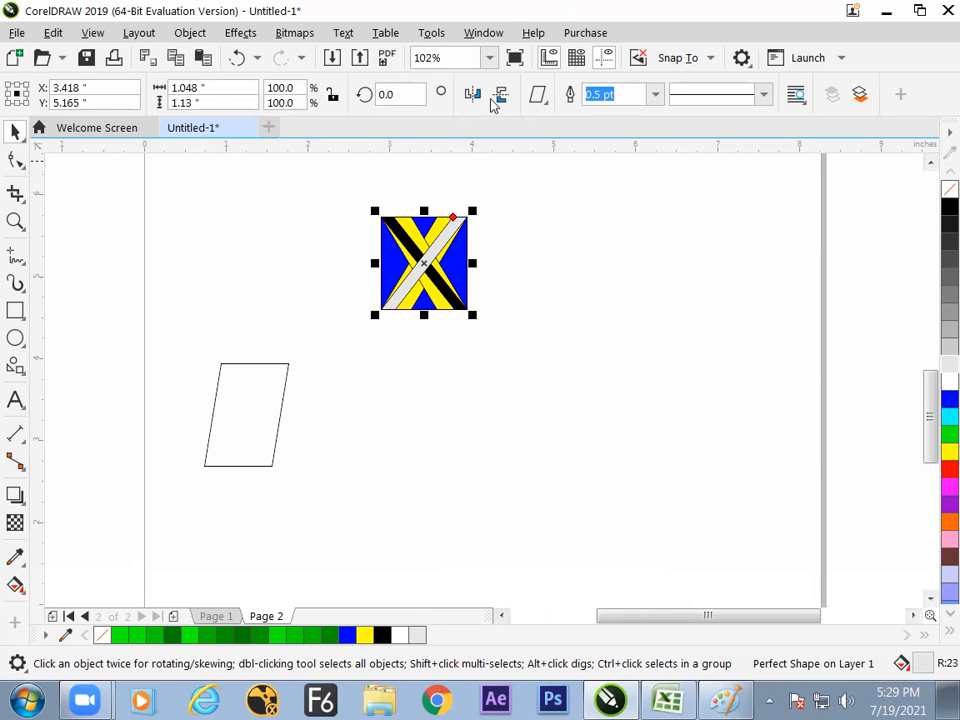
Open the Objects docker to list the shapes on Page 2.
click(484, 33)
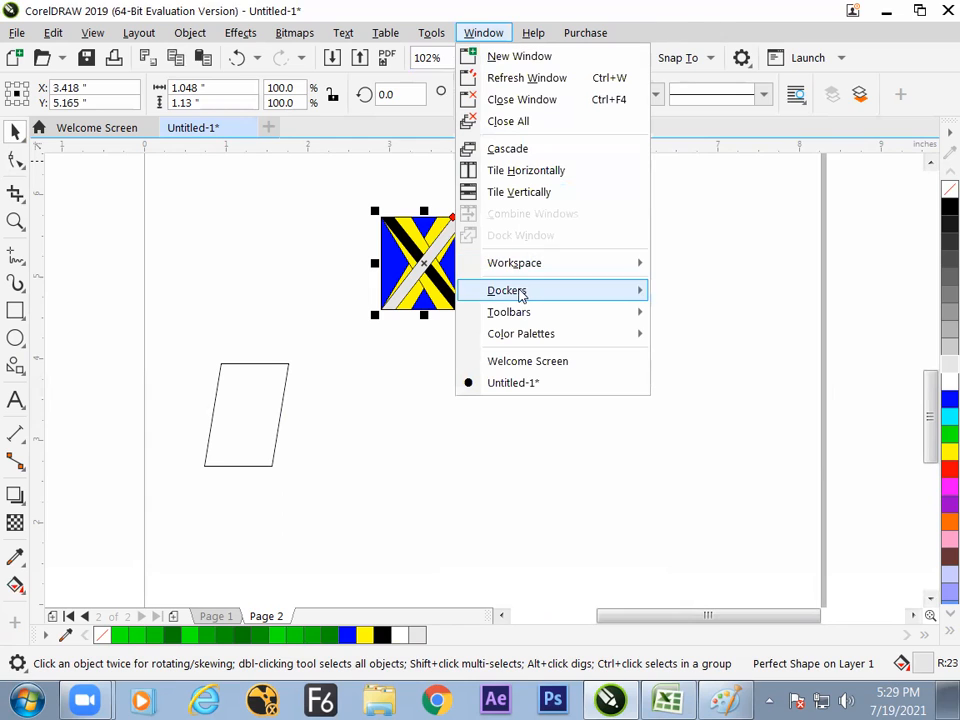
mouse_move(530, 294)
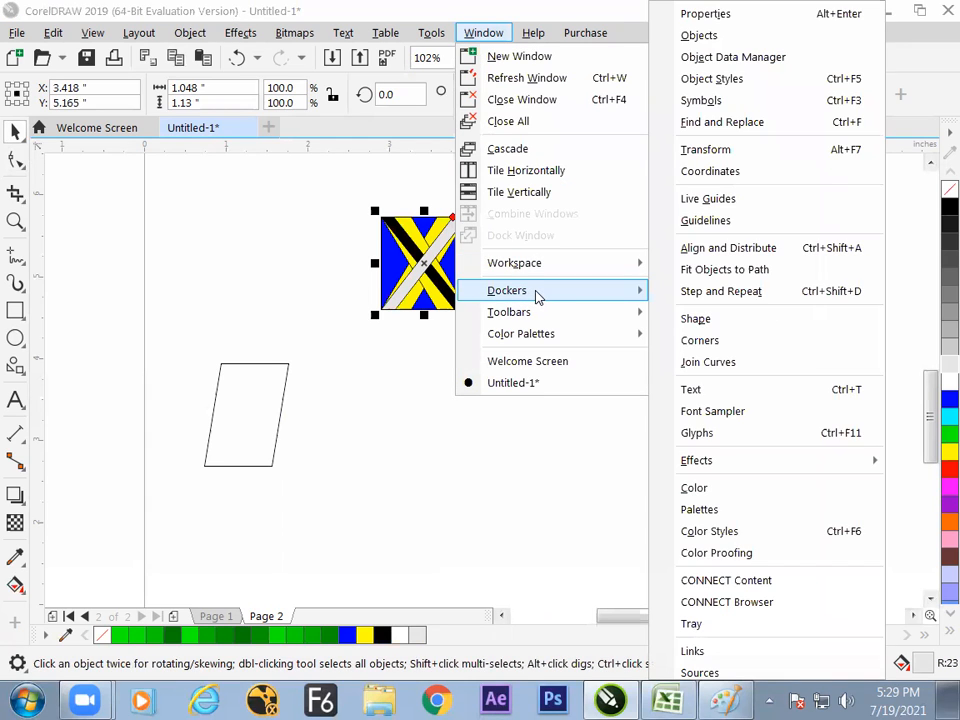
click(743, 40)
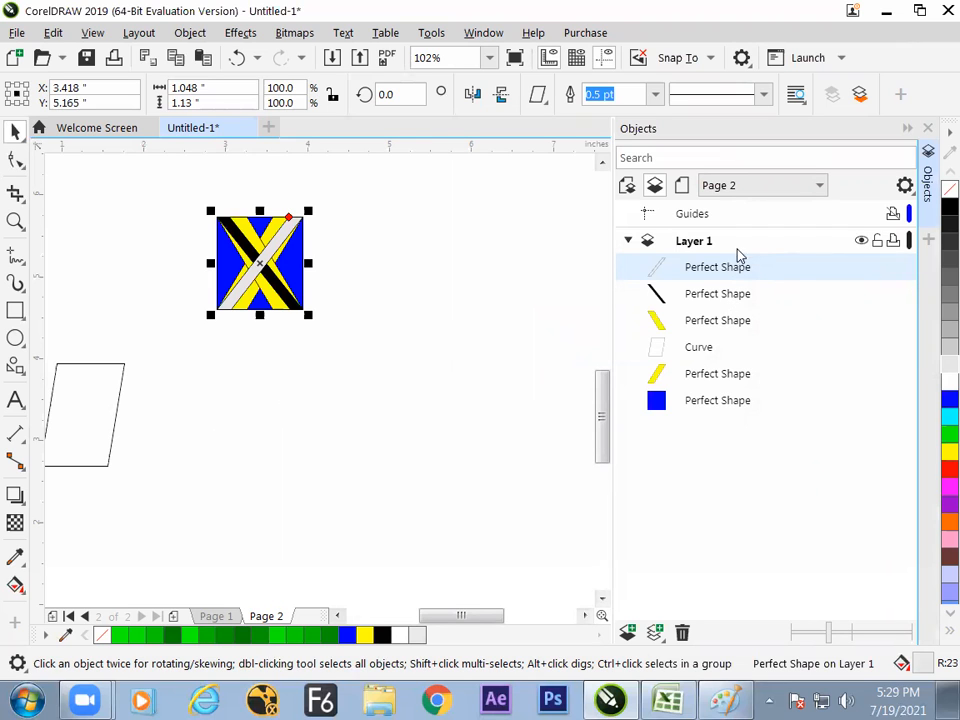
Switch to the Excel notes workbook and enter "window---docker----object" in cell H139 of Sheet2.
click(667, 699)
click(407, 554)
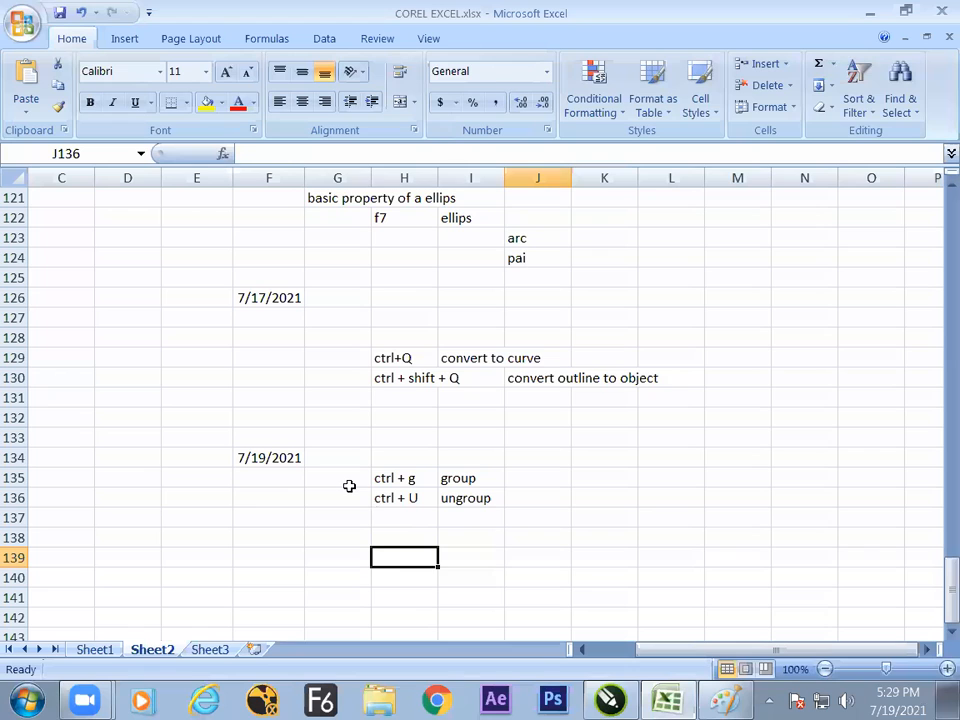
text(window)
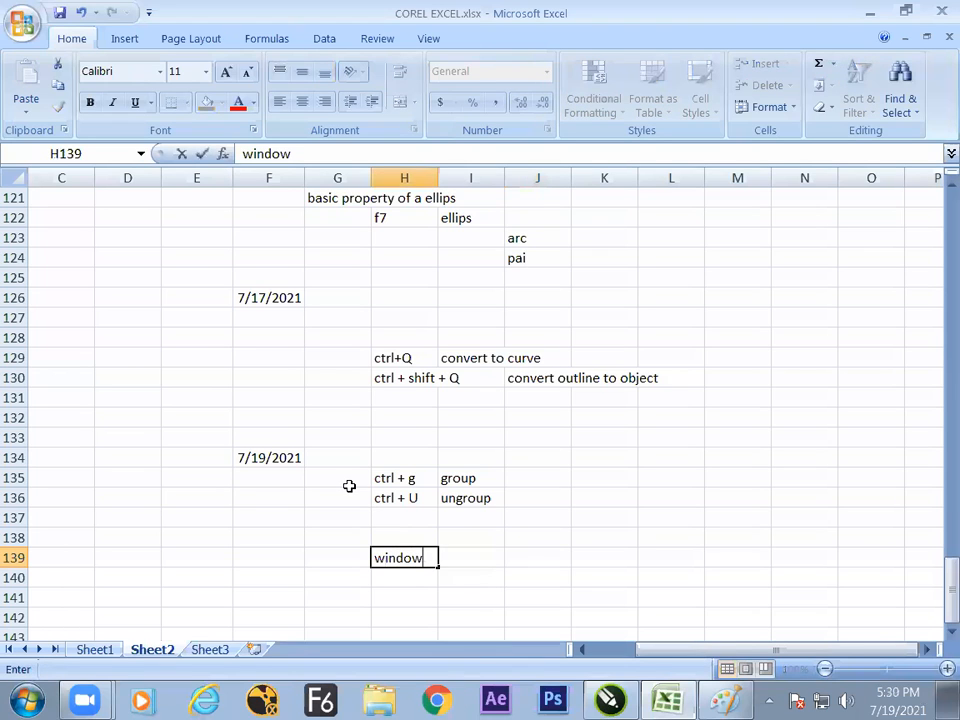
text(---doc)
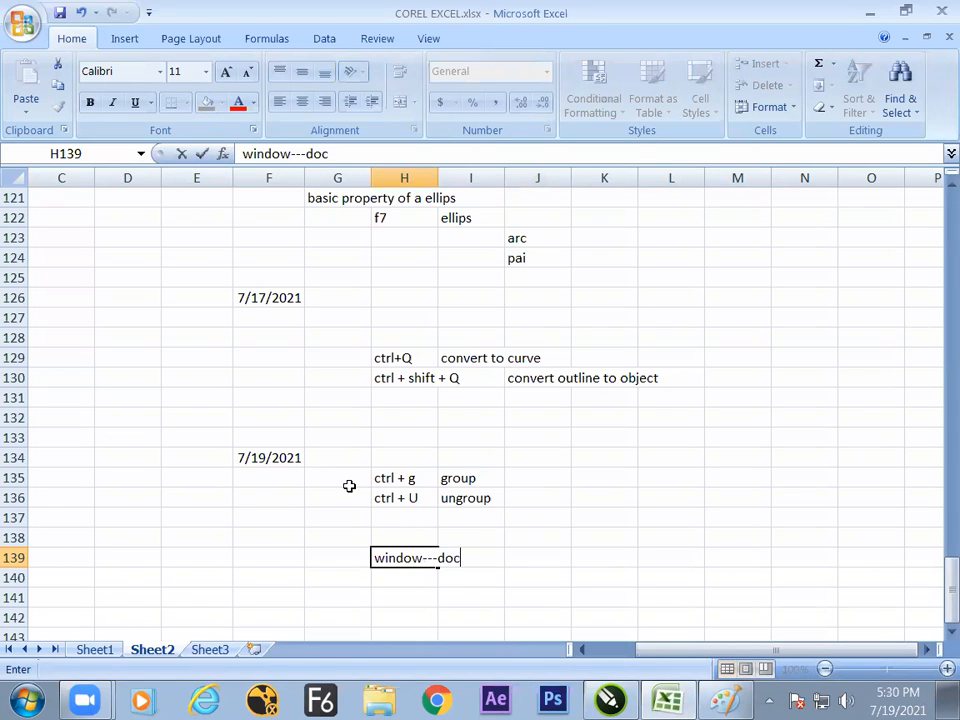
text(ker----object)
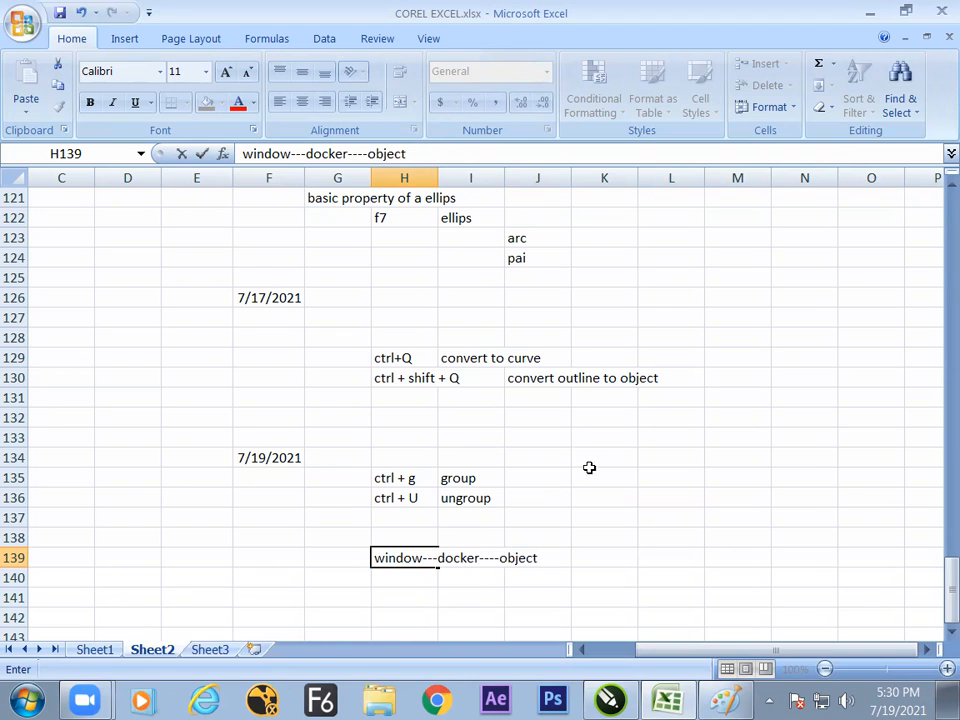
Switch back to CorelDRAW and restack the light gray band in Layer 1 so it lies directly beneath the black band.
key(alt+Tab)
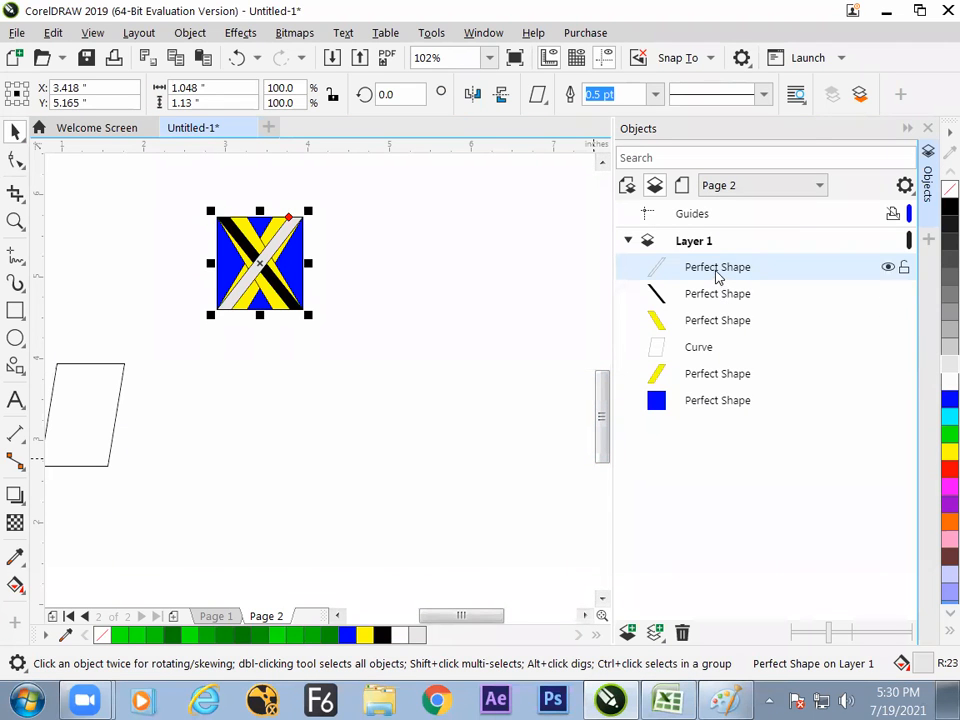
drag(710, 273, 711, 390)
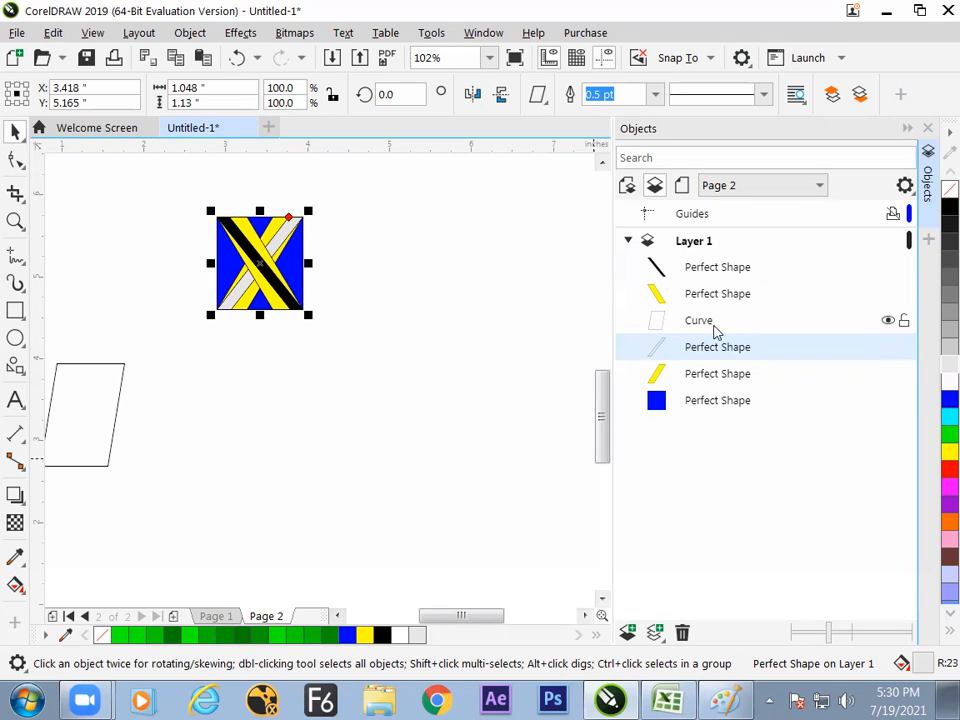
drag(716, 354, 727, 287)
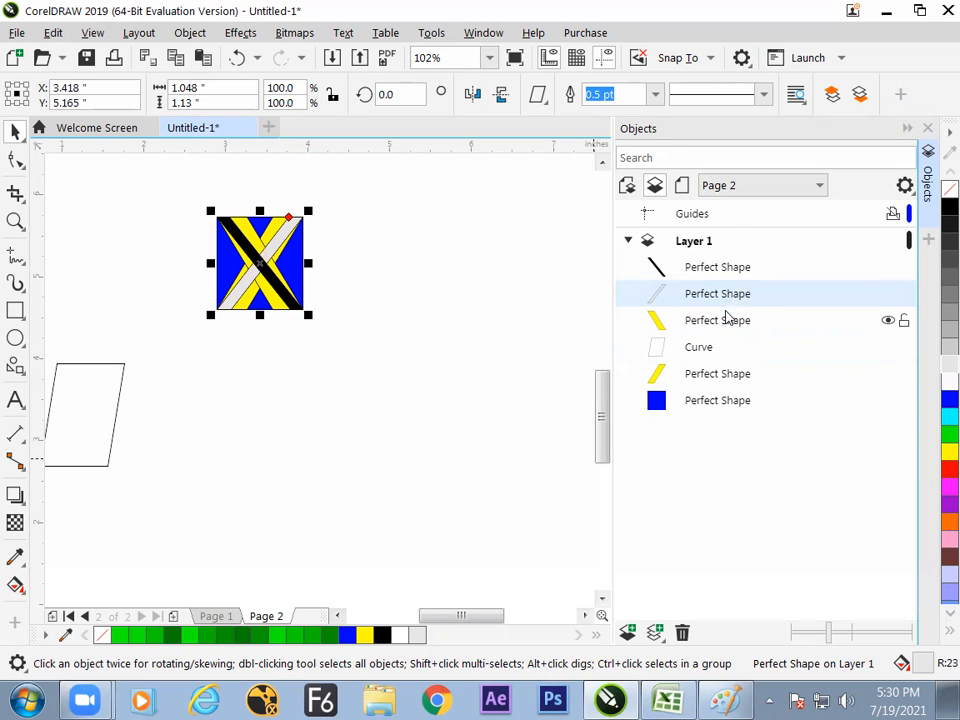
Hide and restore the light gray band, and do the same with the whole of Layer 1.
click(888, 294)
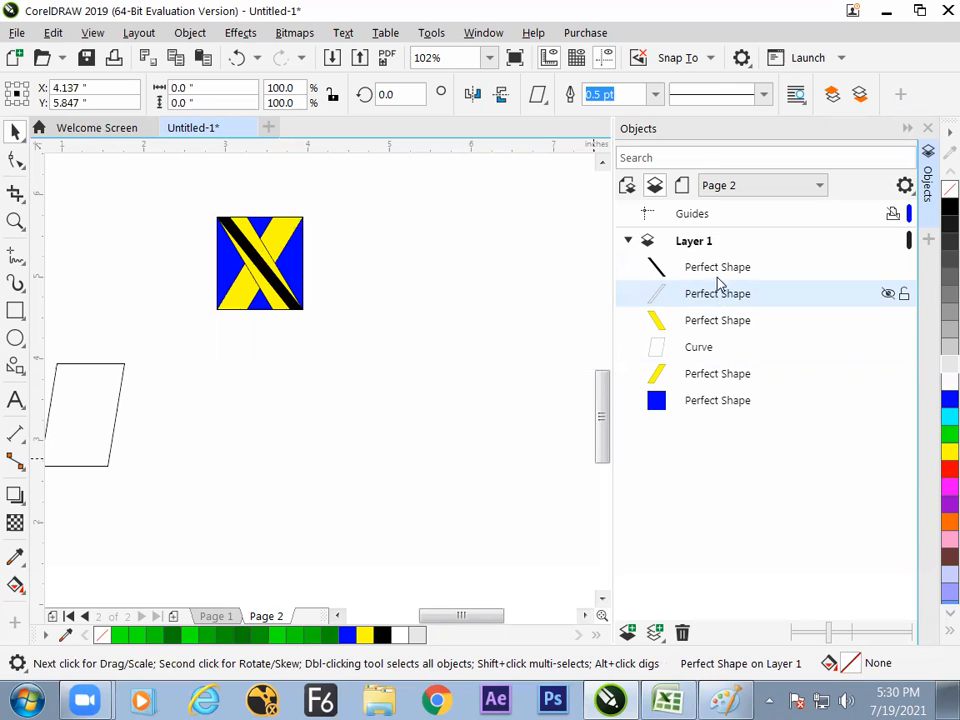
key(ctrl+z)
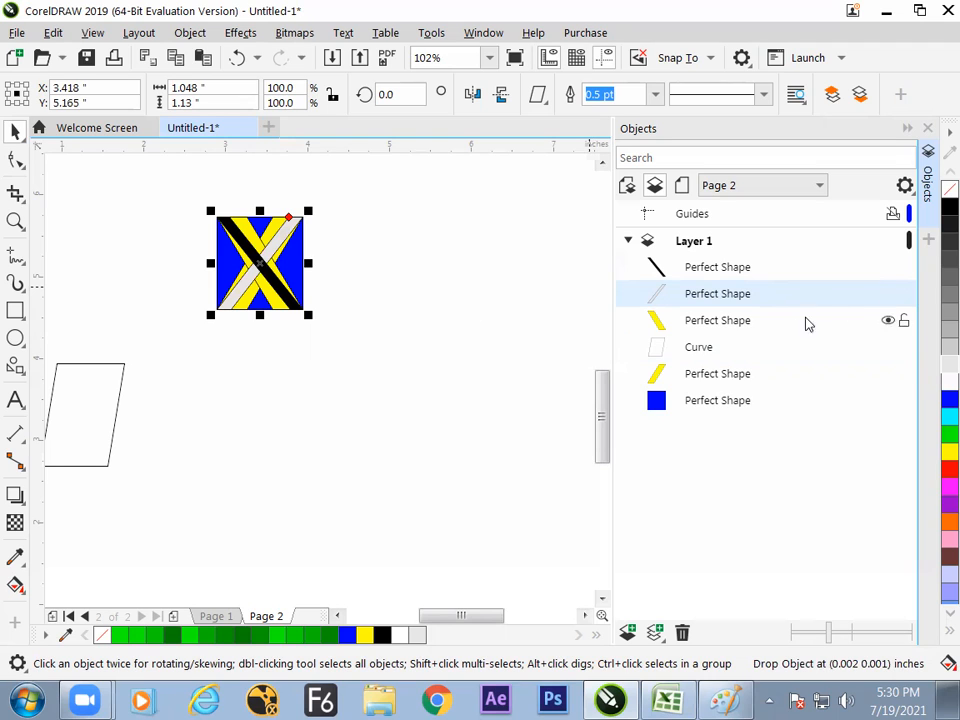
click(774, 322)
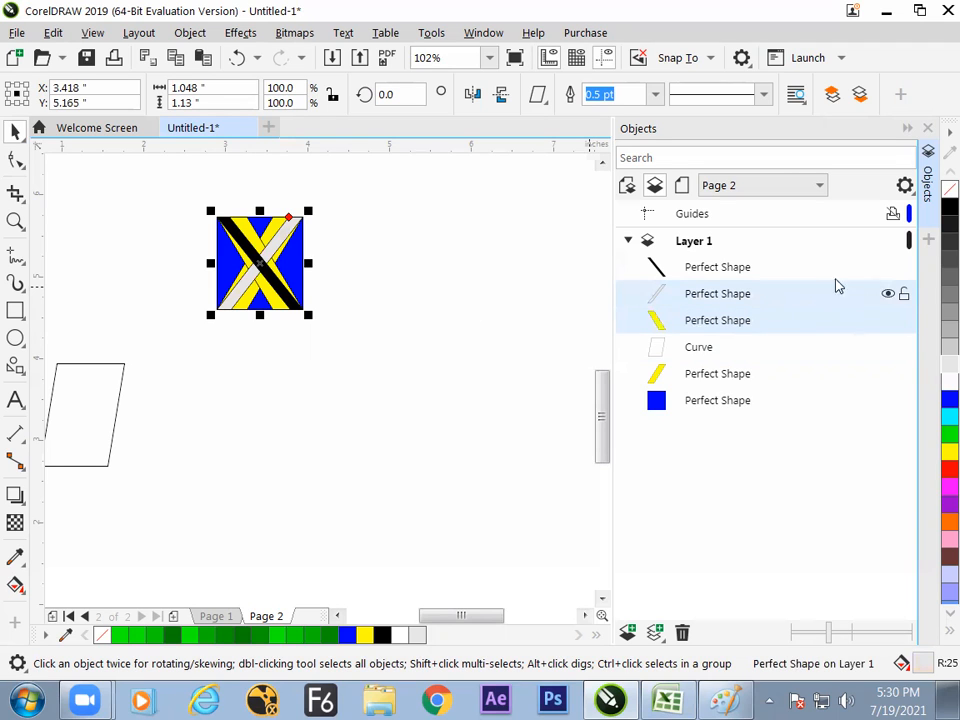
click(777, 275)
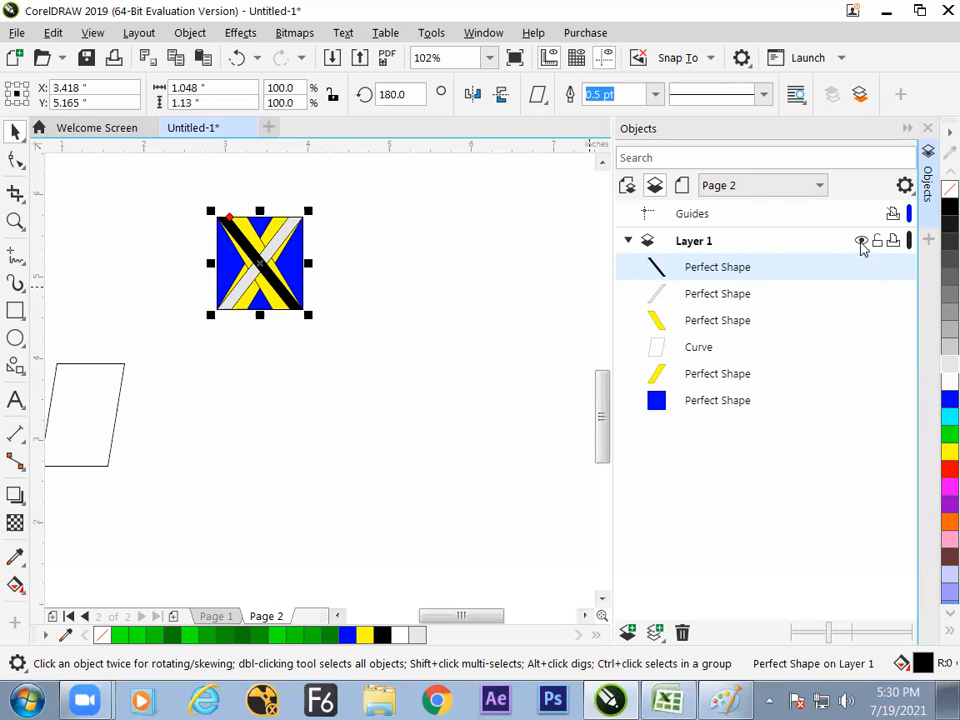
click(700, 251)
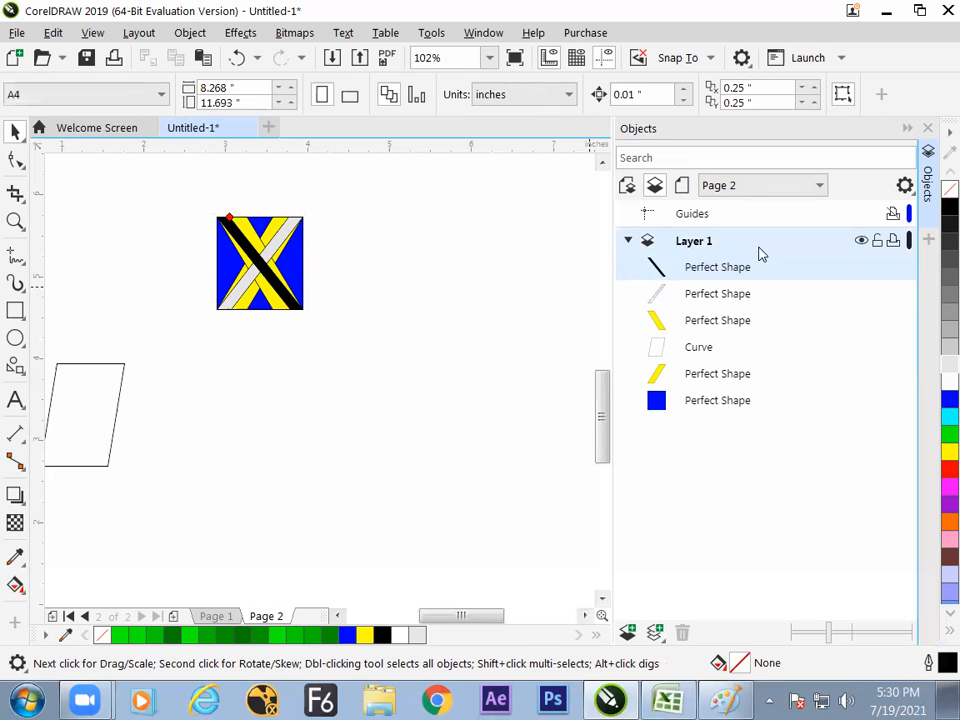
click(859, 245)
click(860, 246)
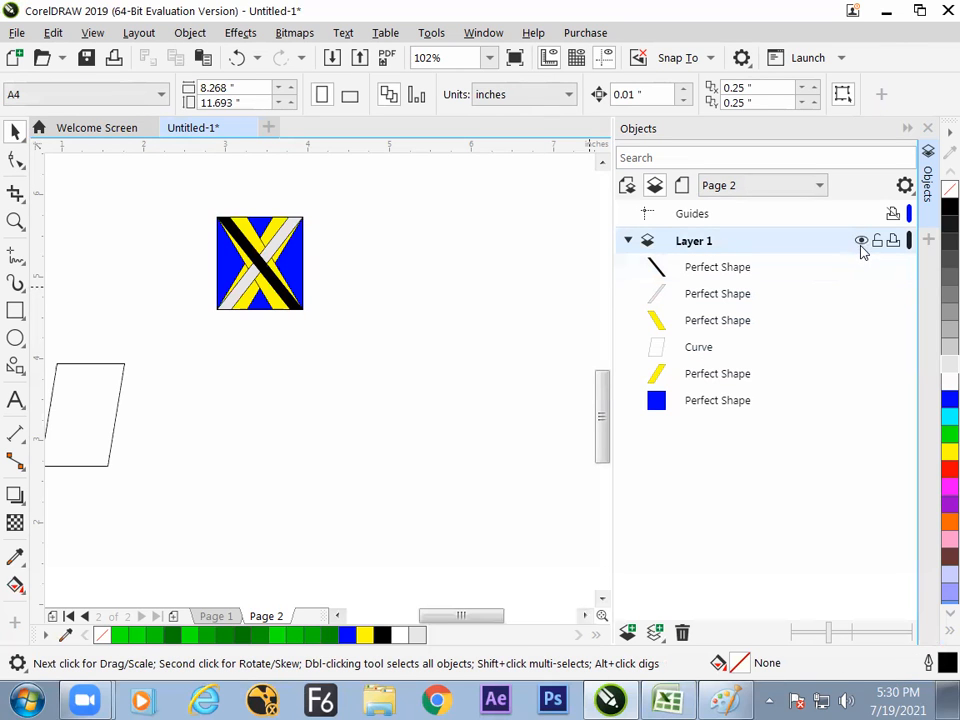
Select the entries of Layer 1 one after another to examine which shape on the page each one represents.
click(716, 268)
click(716, 294)
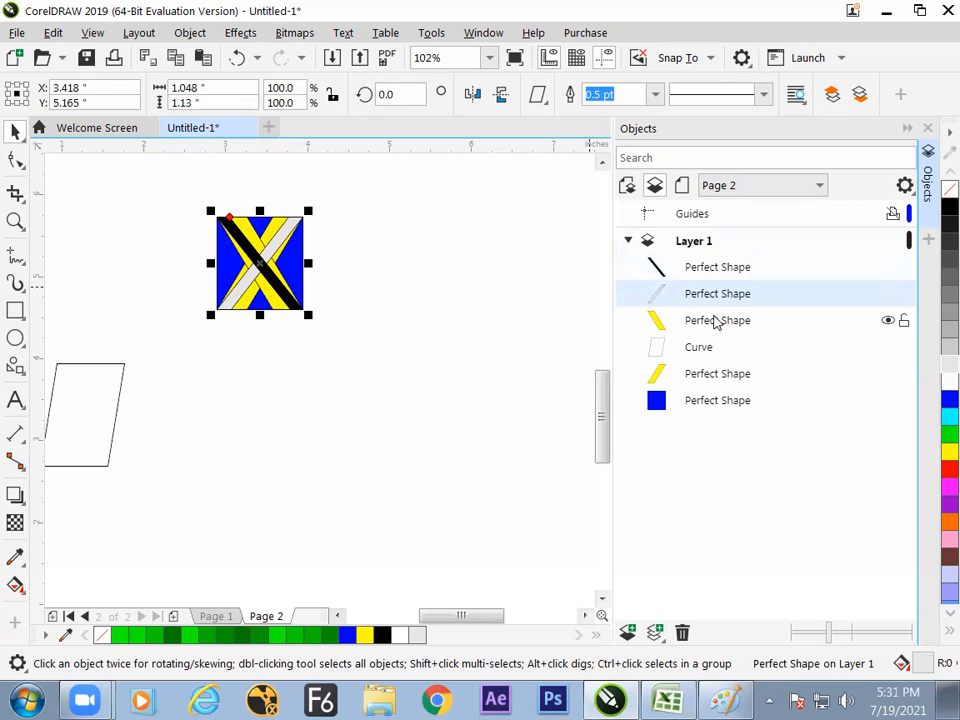
click(712, 373)
click(710, 346)
click(718, 321)
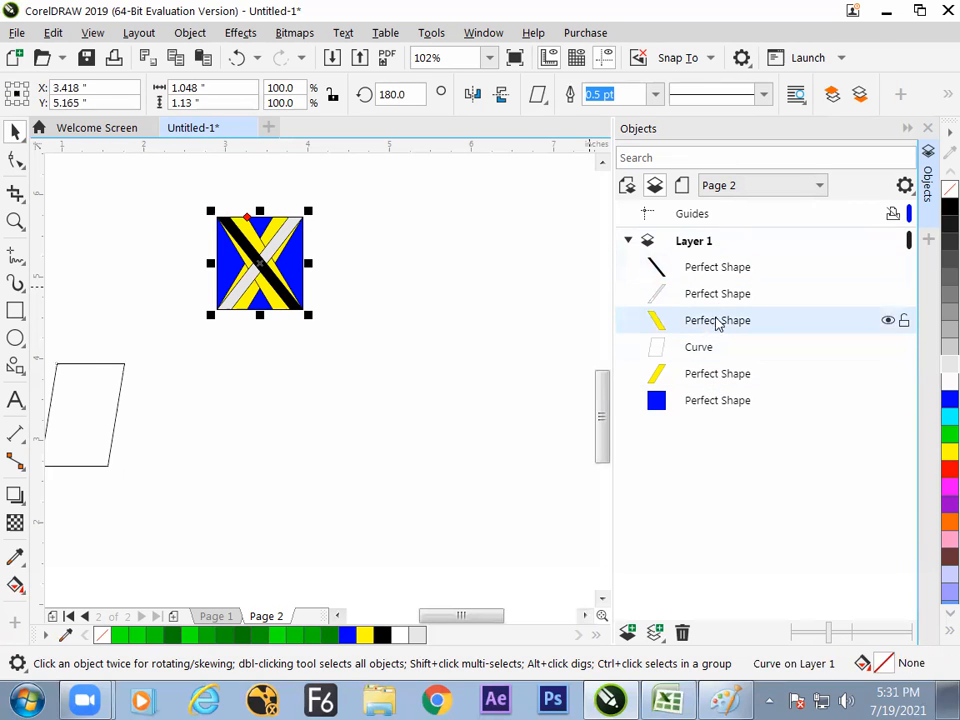
click(719, 296)
click(722, 272)
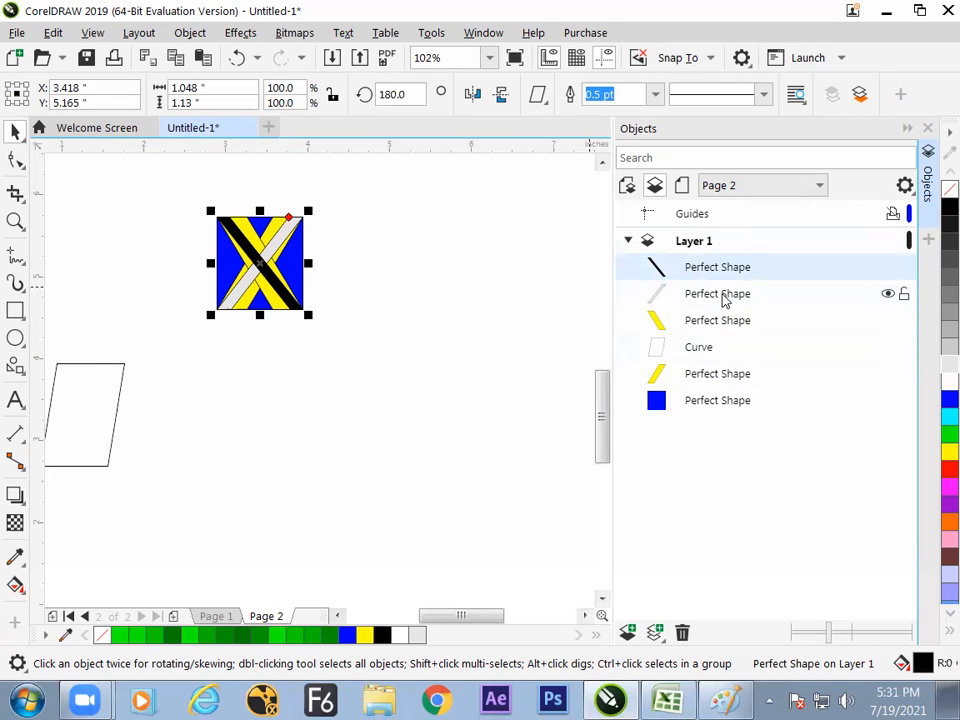
click(720, 298)
click(719, 324)
click(712, 348)
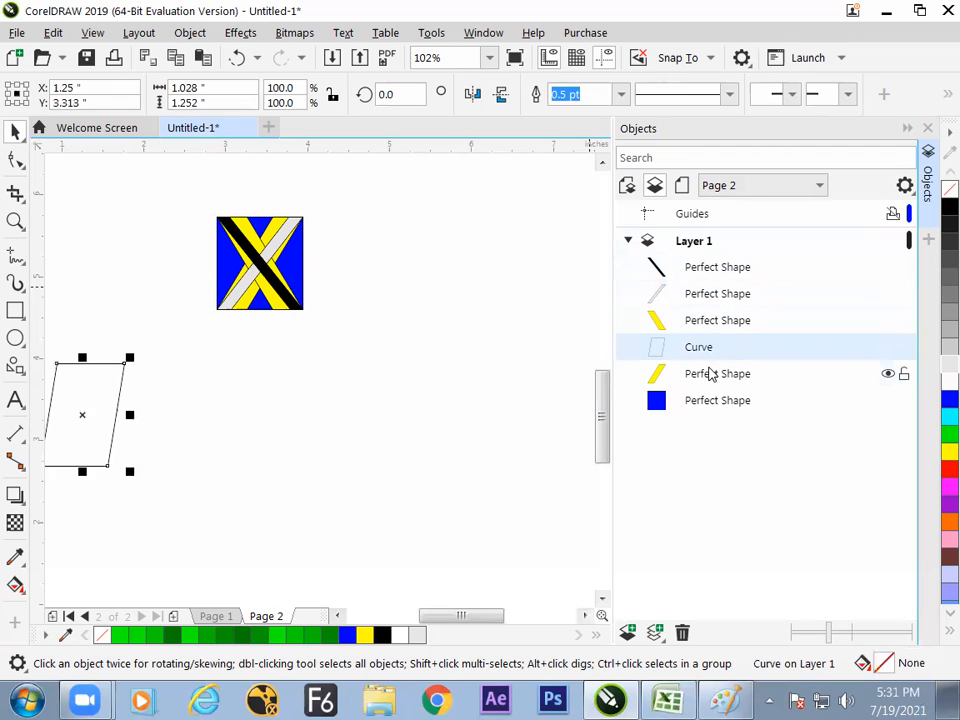
click(711, 373)
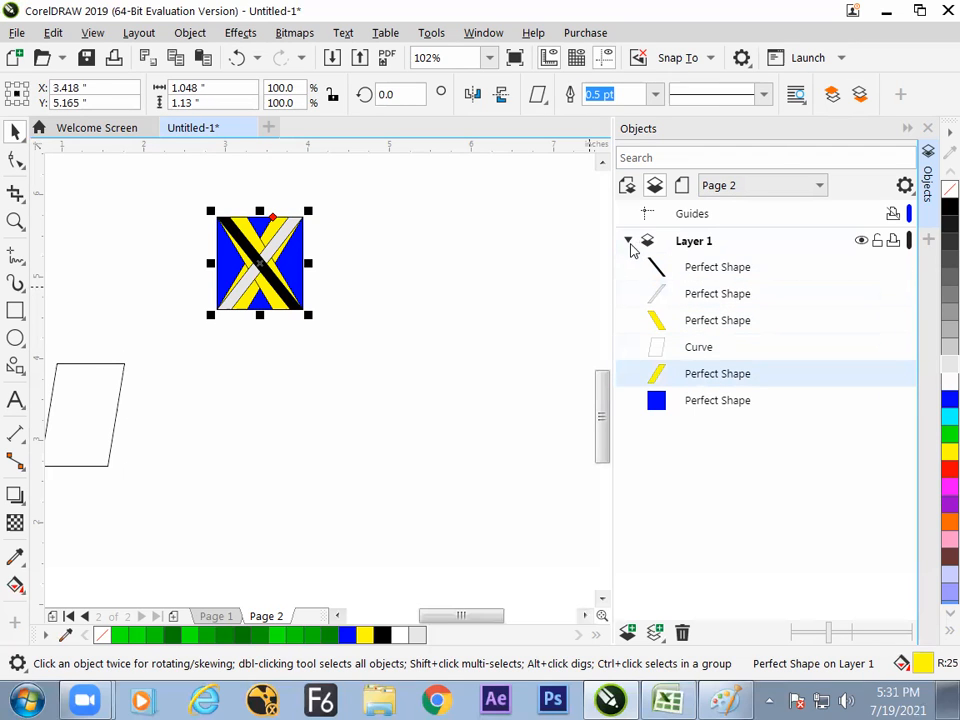
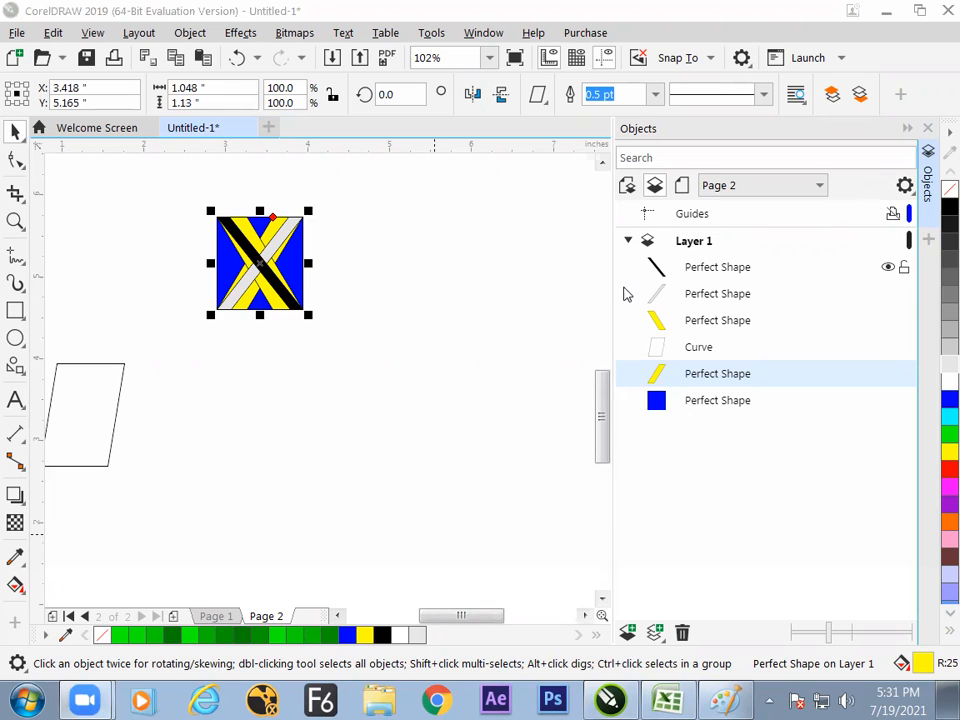
Collapse Layer 1, add a new layer above it, and hide Layer 1 with the new layer selected.
click(628, 242)
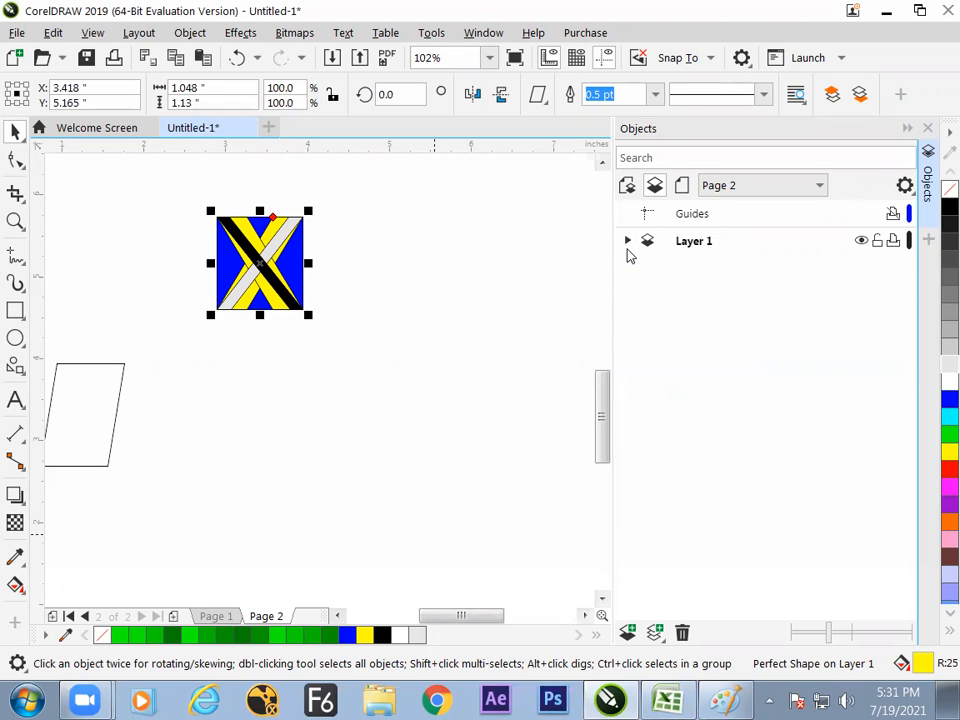
click(681, 243)
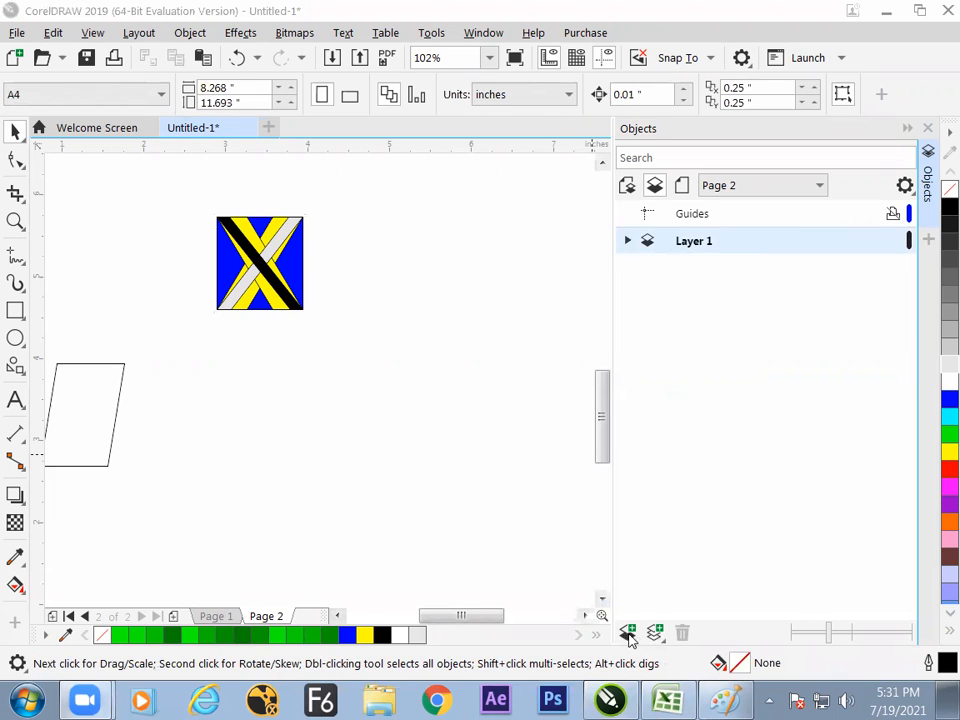
click(628, 633)
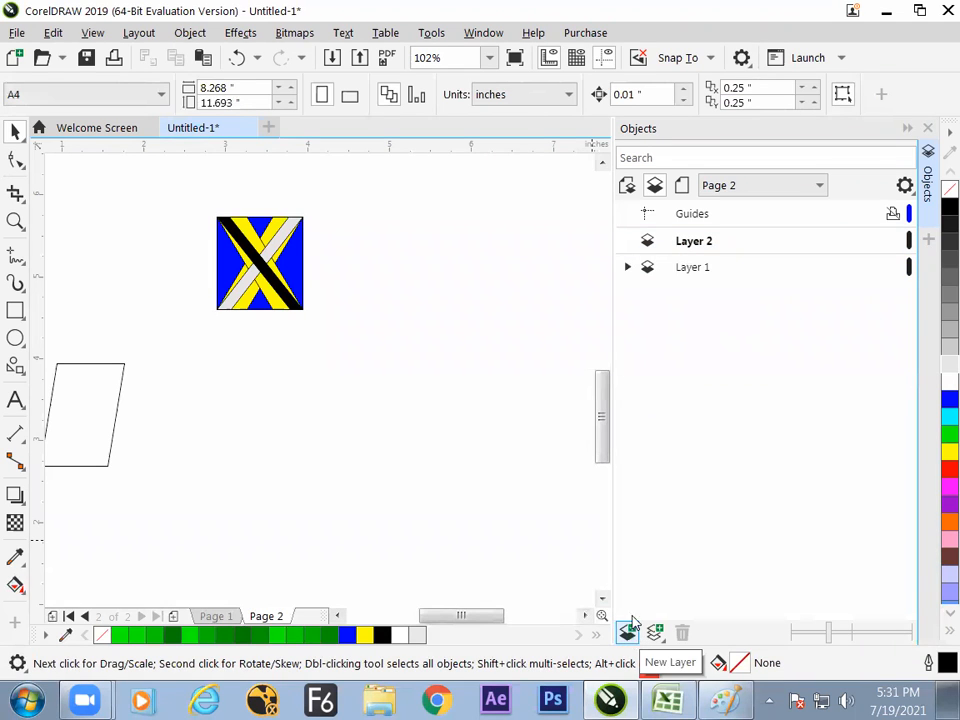
click(731, 249)
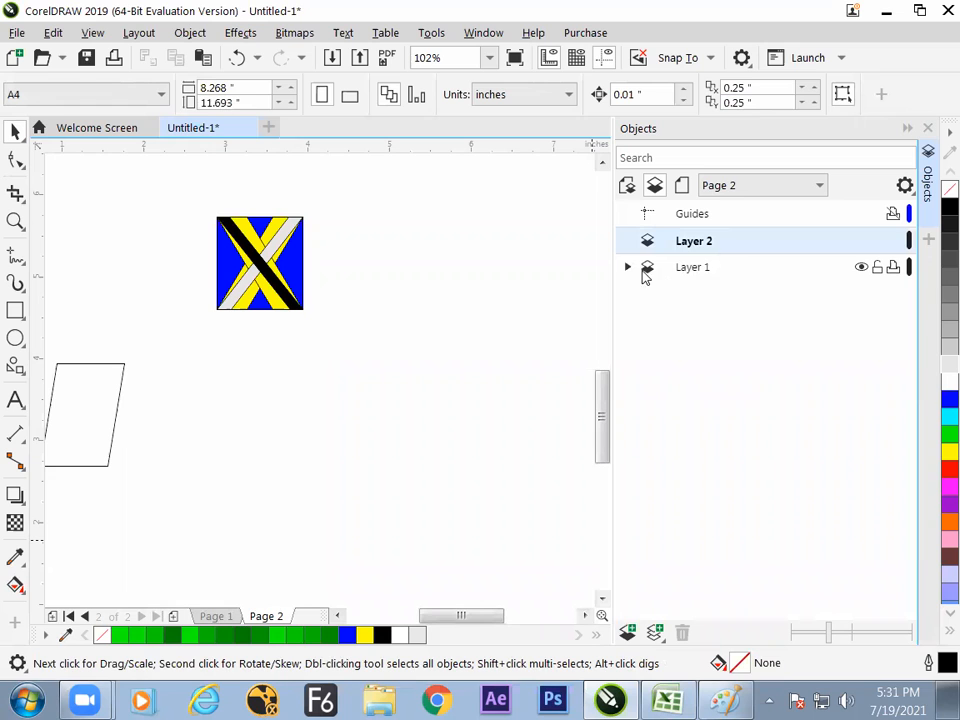
click(861, 267)
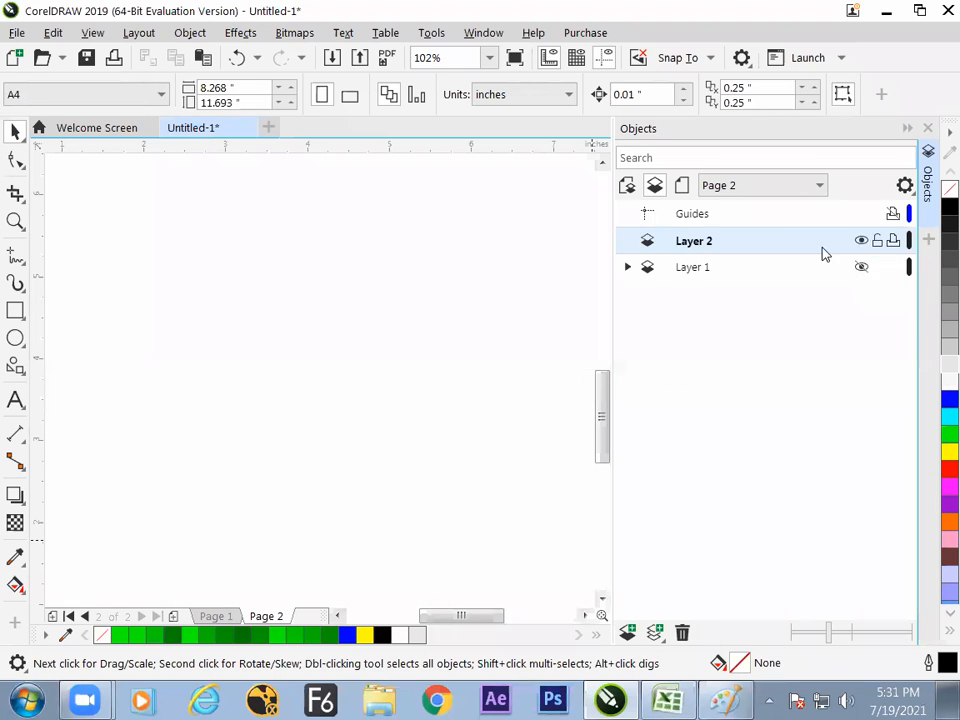
Draw an ellipse about 1.23 by 1.66 inches on Layer 2 and fill it blue.
click(15, 338)
drag(86, 256, 198, 402)
click(946, 399)
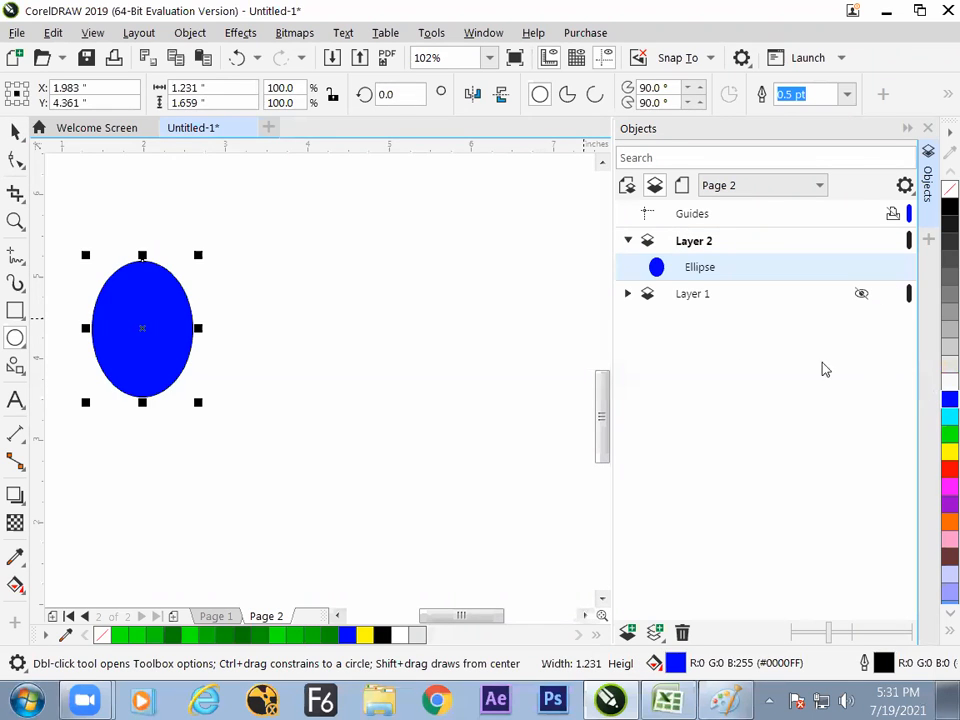
Add two ellipses overlapping the blue one: a red one about 1.45 by 1.23 inches and a green one about 1.05 by 1.40 inches.
drag(254, 458, 124, 345)
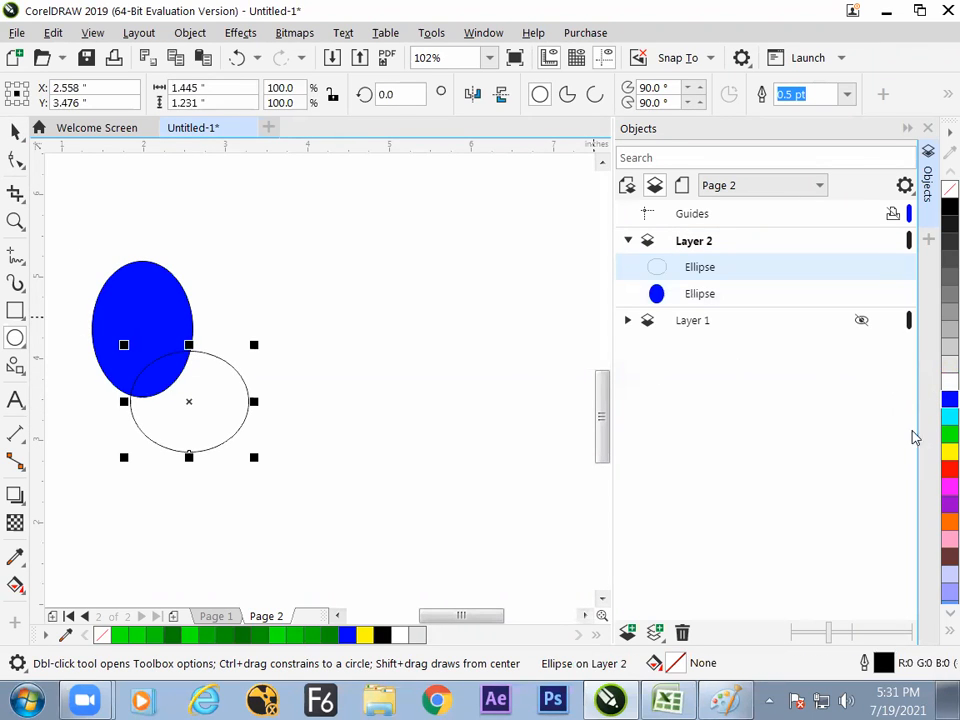
click(946, 470)
drag(246, 282, 149, 408)
click(944, 434)
mouse_move(724, 276)
mouse_down()
mouse_move(729, 317)
mouse_move(736, 263)
mouse_up()
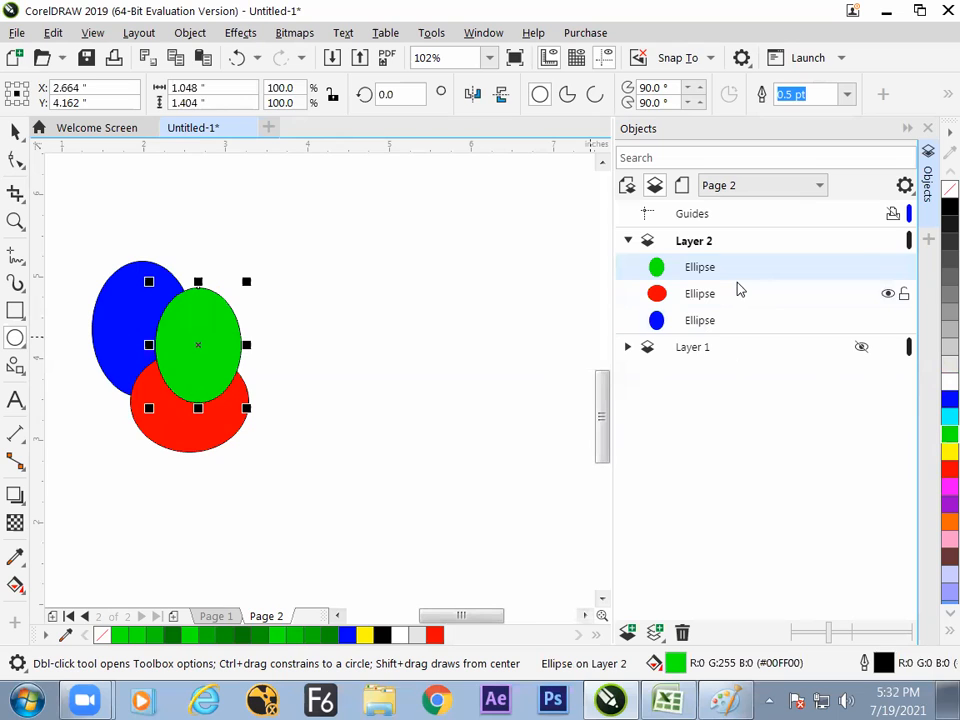
Collapse and expand Layer 2, and select its red ellipse entry to see which shape it represents.
click(630, 248)
click(628, 244)
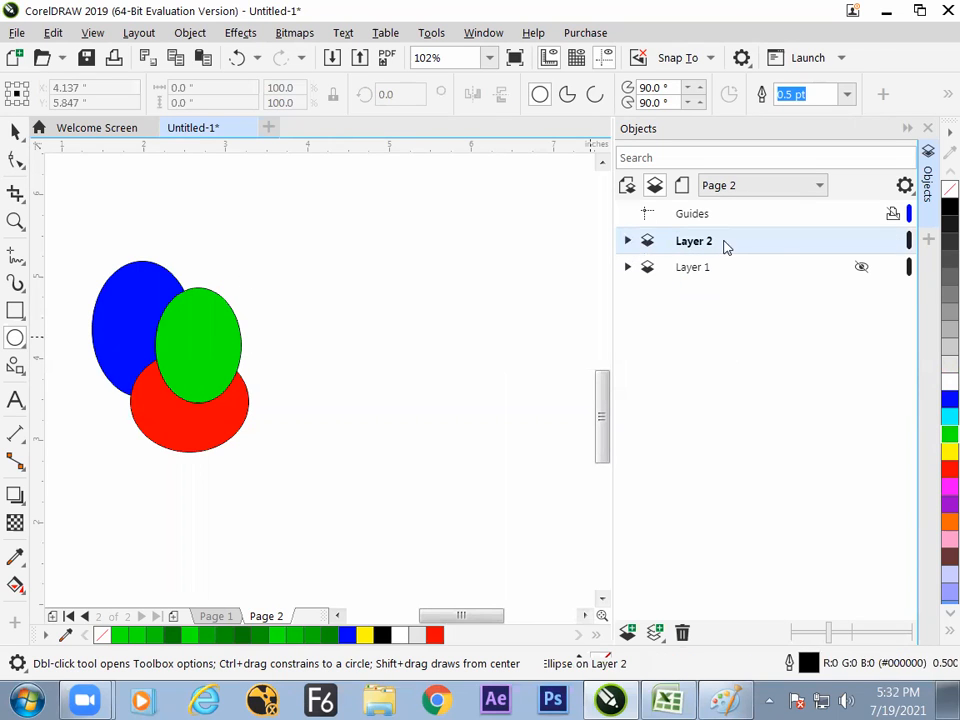
click(628, 244)
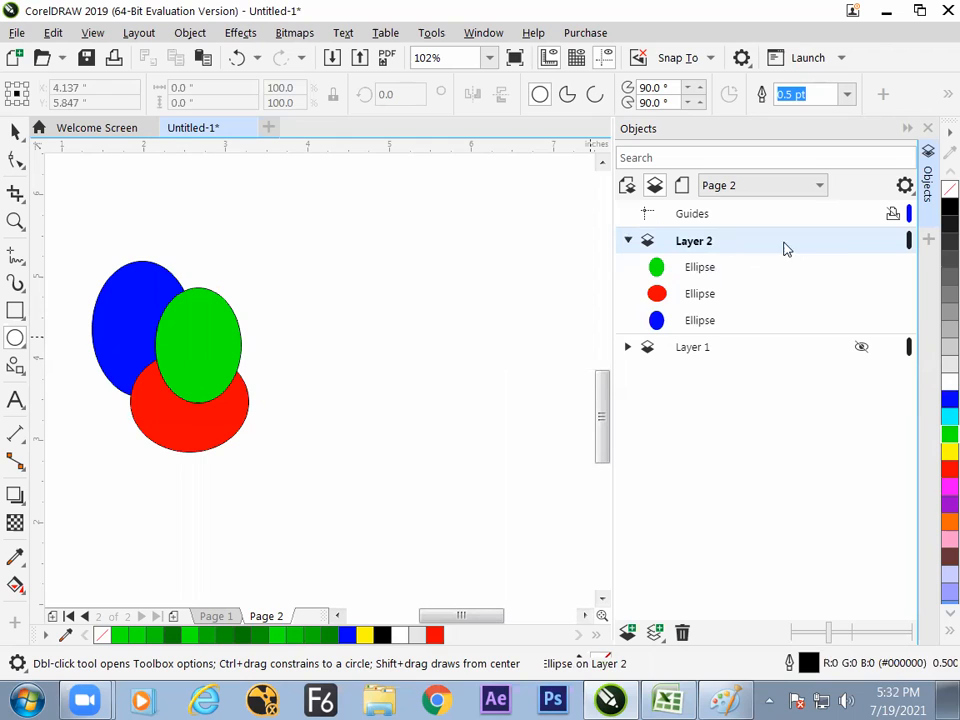
click(782, 296)
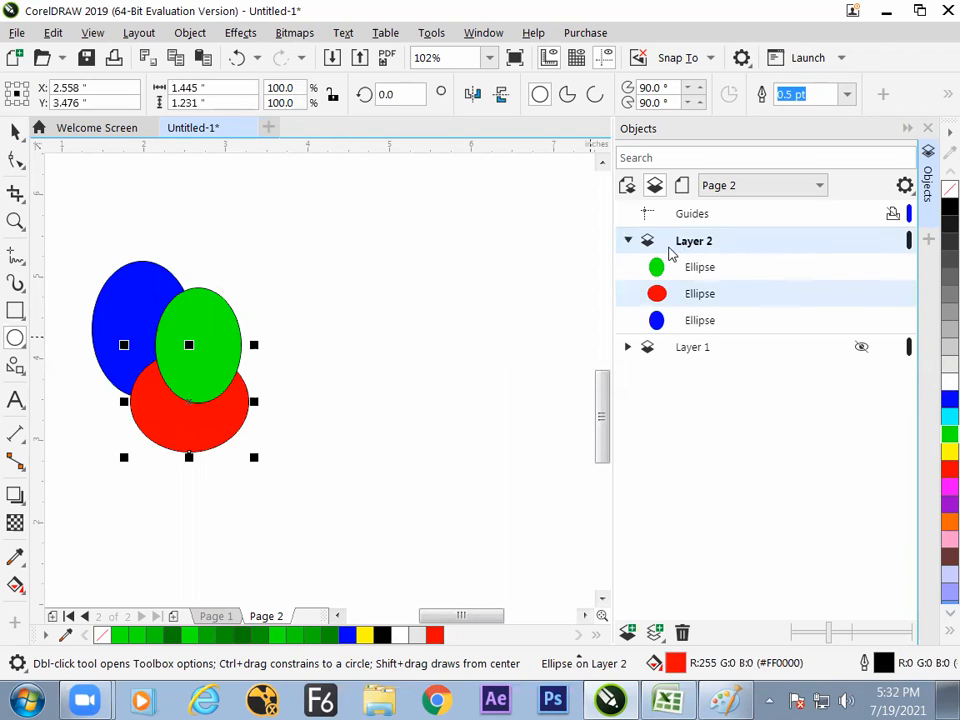
Collapse Layer 2, expand Layer 1 and make Layer 1 visible again.
click(628, 244)
click(628, 267)
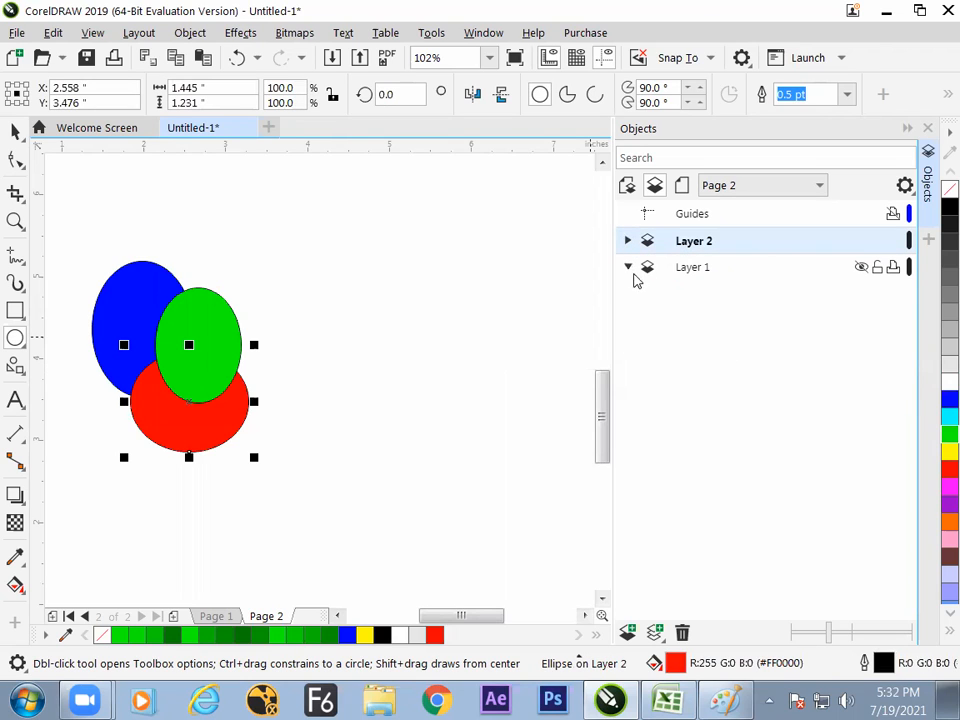
click(861, 268)
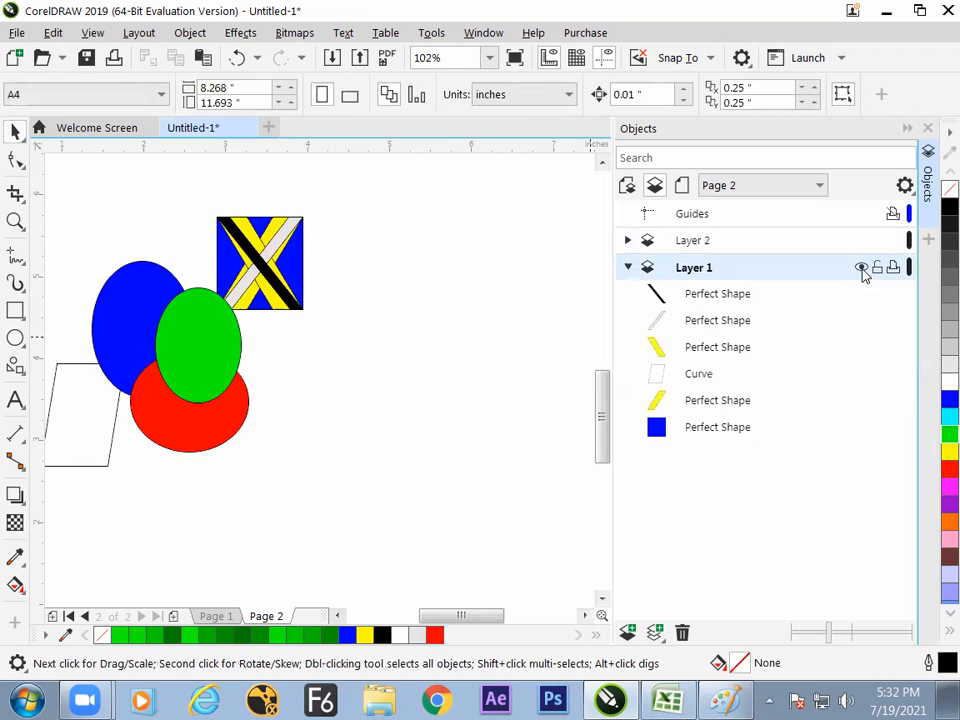
Select Layer 2, then hide its ellipses and show them again.
click(700, 242)
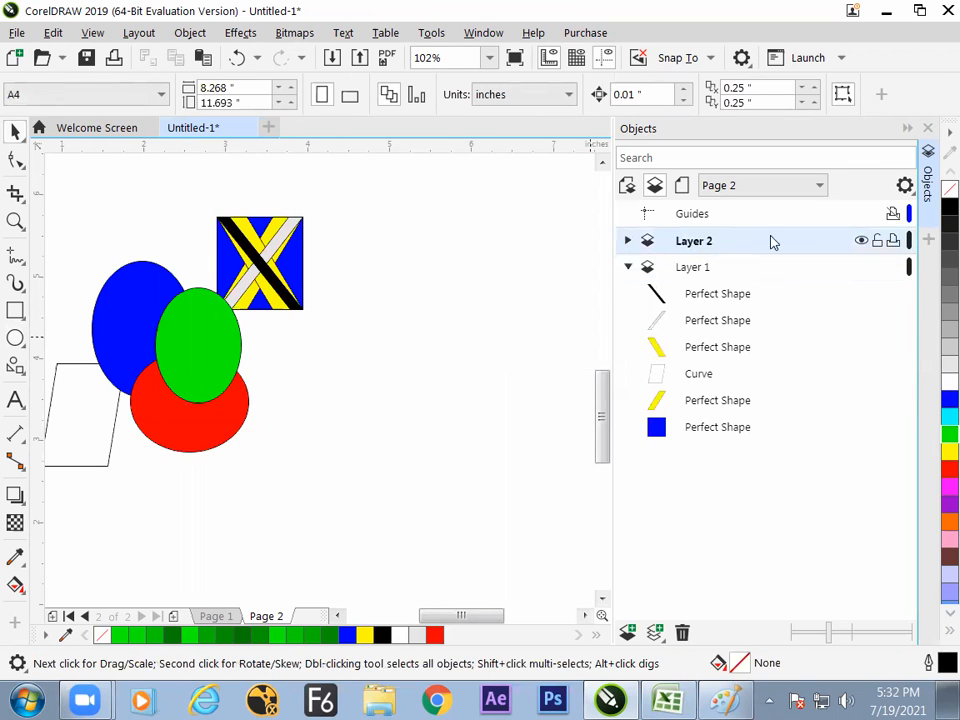
click(860, 241)
click(860, 241)
Collapse Layer 1 and move Layer 2 beneath it in the layer stacking order.
click(707, 263)
click(628, 267)
drag(678, 243, 688, 296)
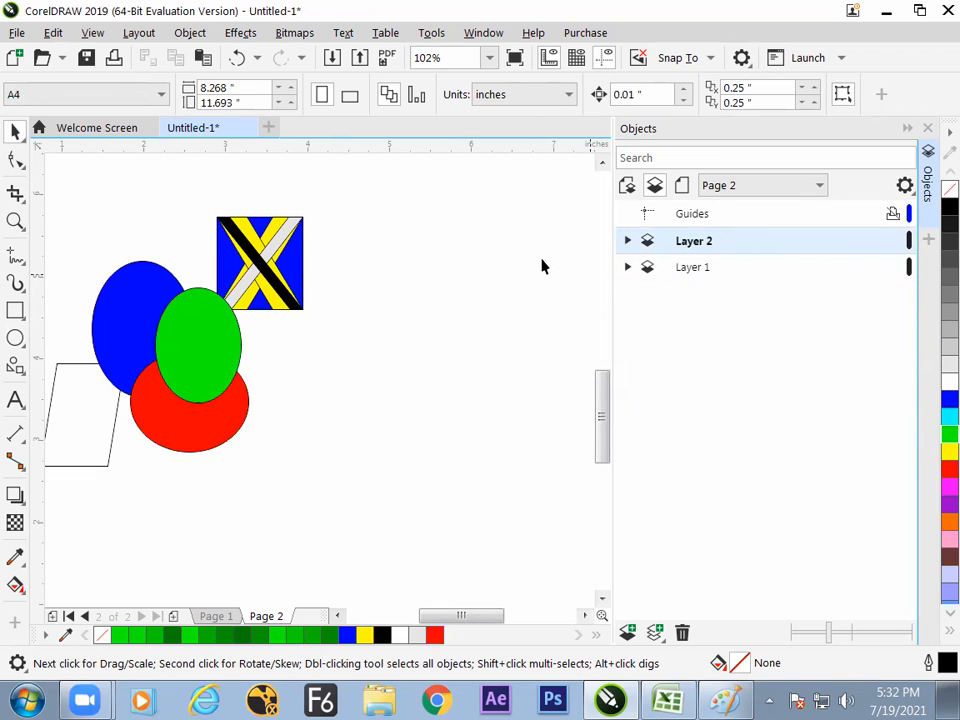
click(629, 243)
click(630, 244)
drag(645, 250, 686, 289)
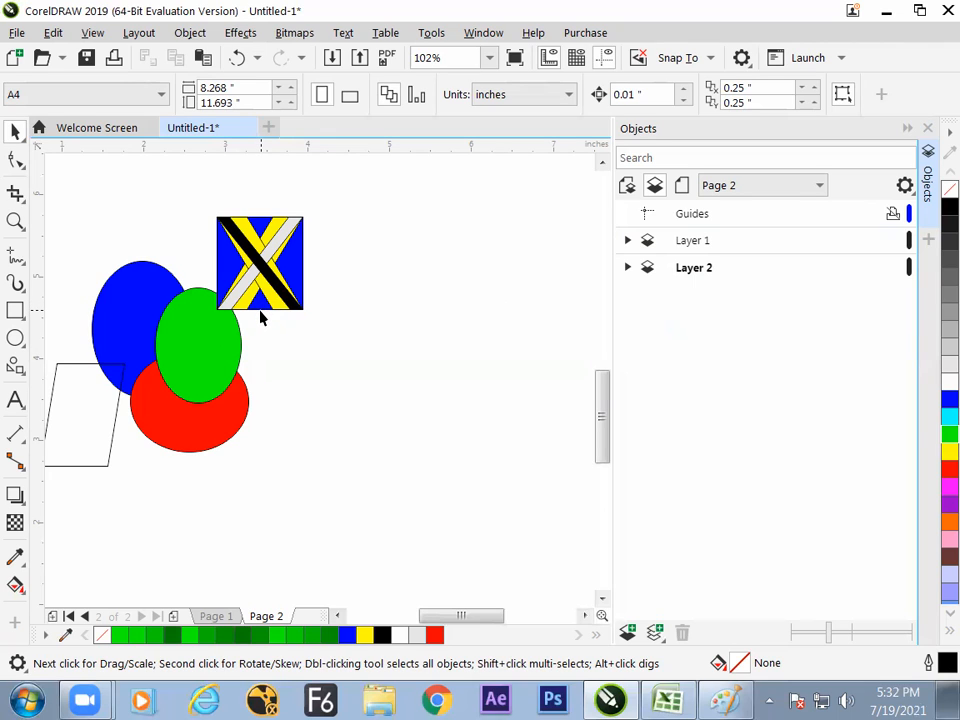
Select Layer 1 and toggle its visibility off and on to show its effect on the page.
click(710, 250)
click(861, 241)
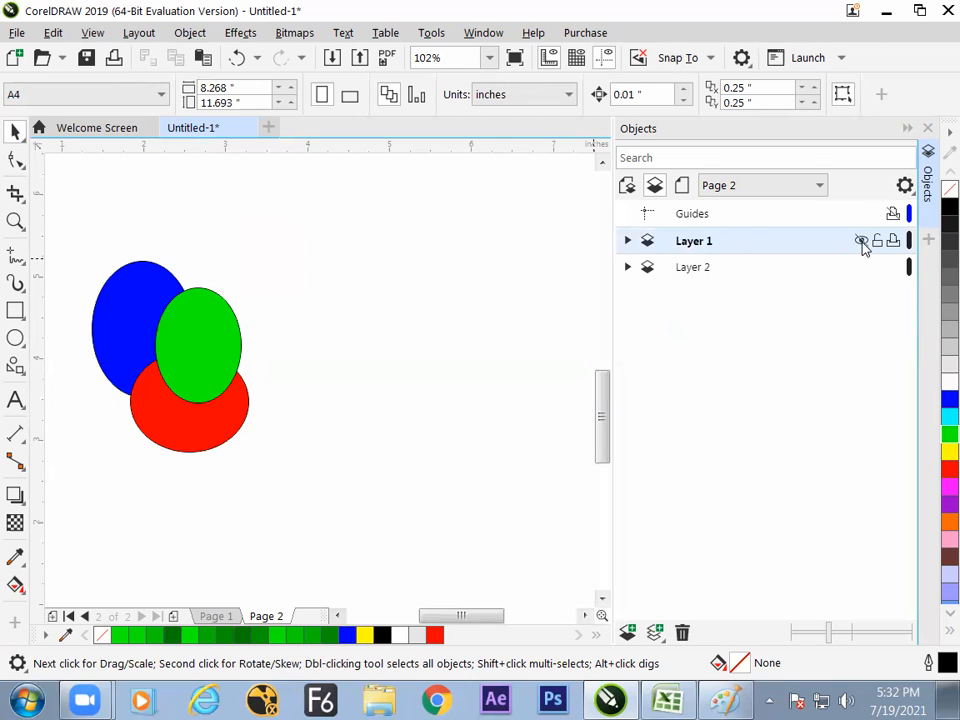
click(861, 241)
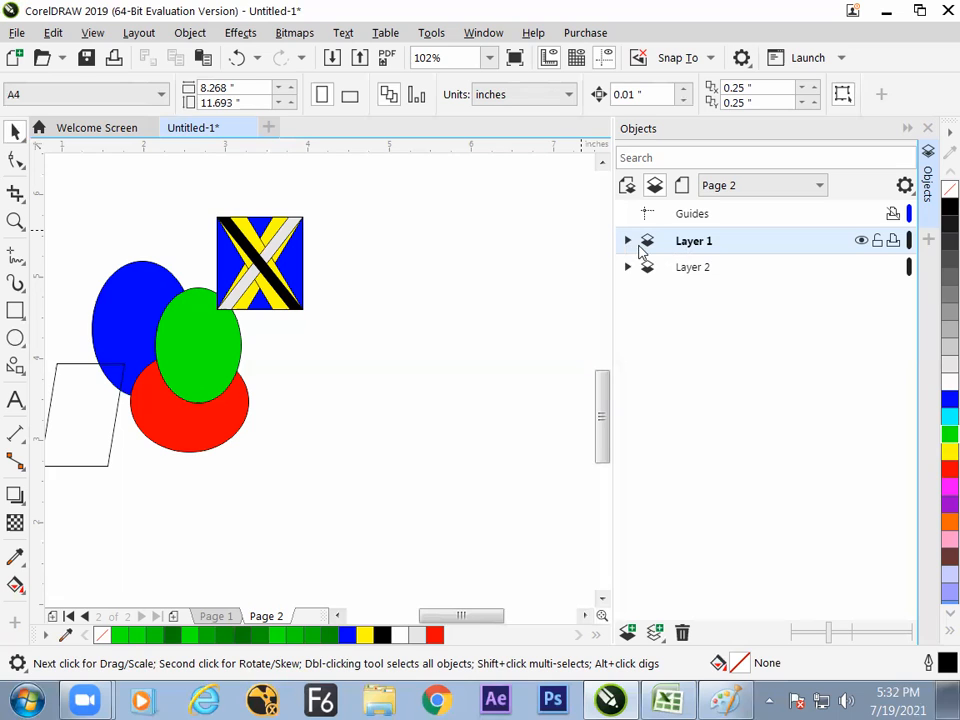
click(861, 242)
click(862, 242)
Lock Layer 1 to demonstrate protecting its shapes, and unlock it again.
click(877, 242)
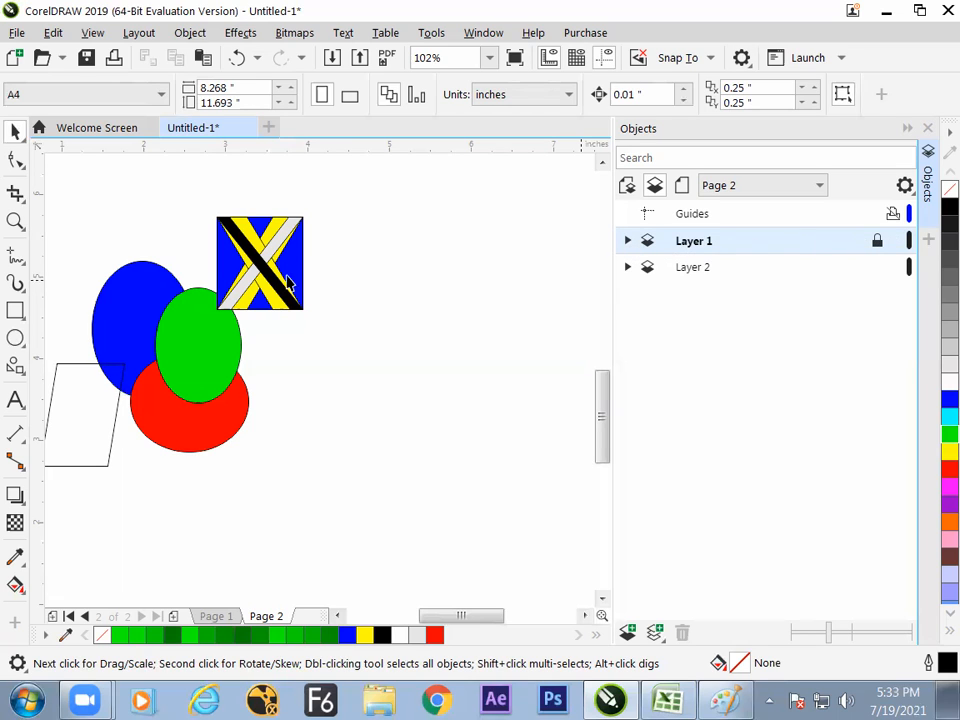
mouse_move(840, 274)
mouse_move(856, 292)
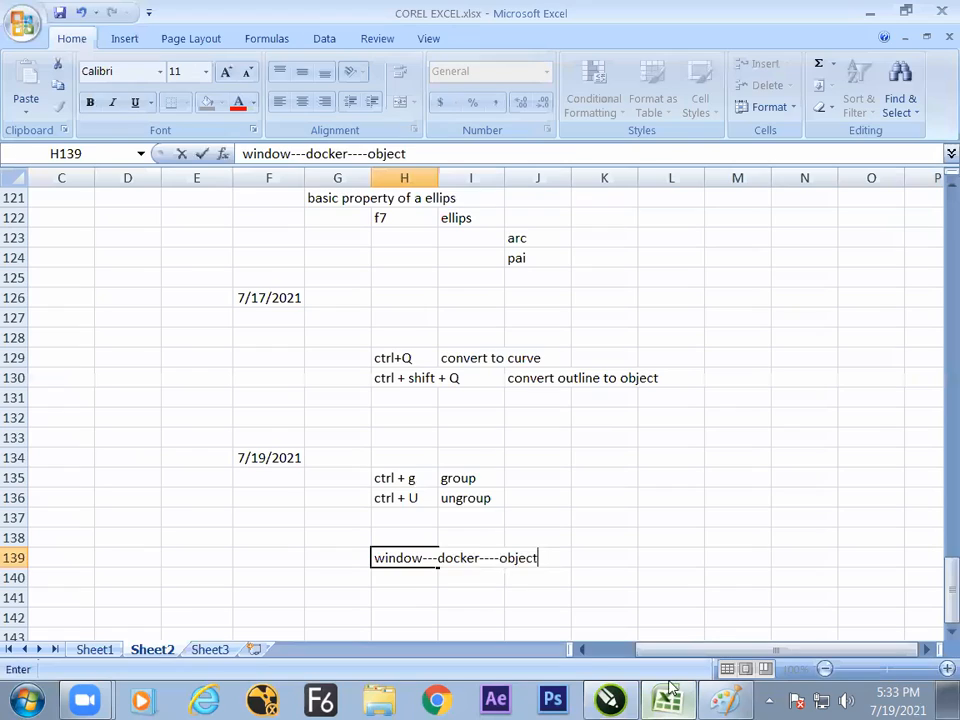
Switch to the COREL EXCEL.xlsx notes in Excel, finish the H139 note, and enter "hide" in cell K140.
click(667, 700)
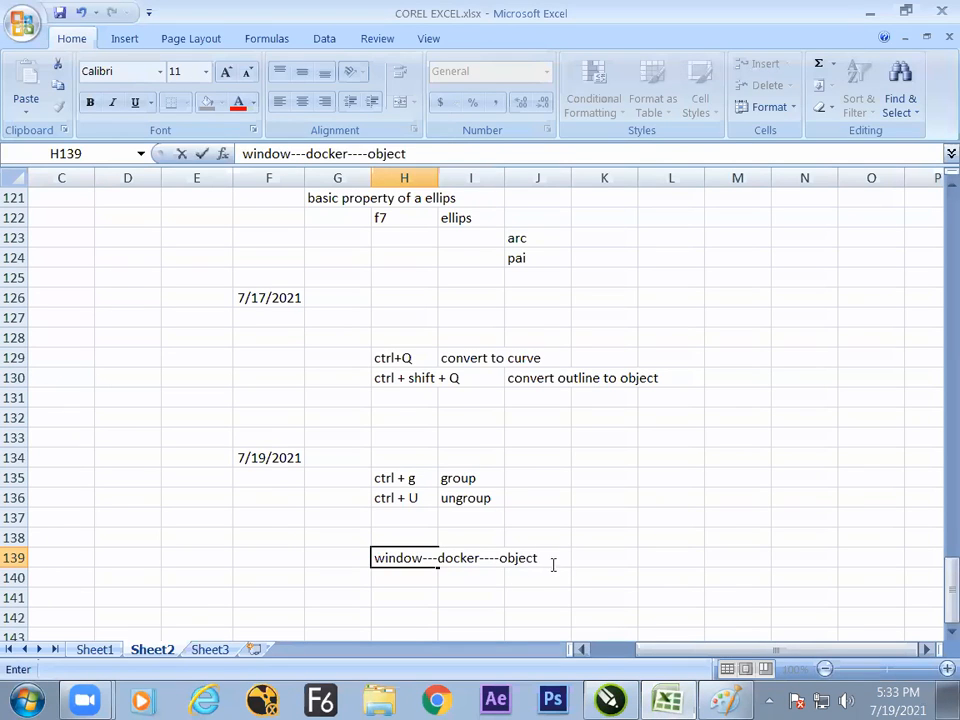
click(598, 597)
click(535, 595)
click(606, 580)
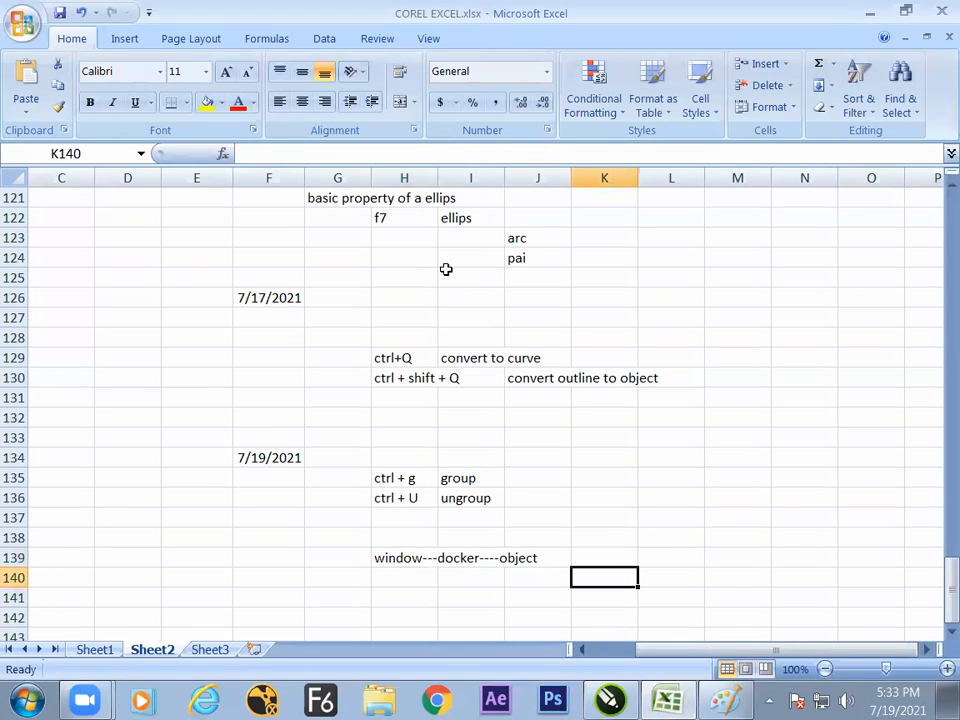
text(hide)
key(Return)
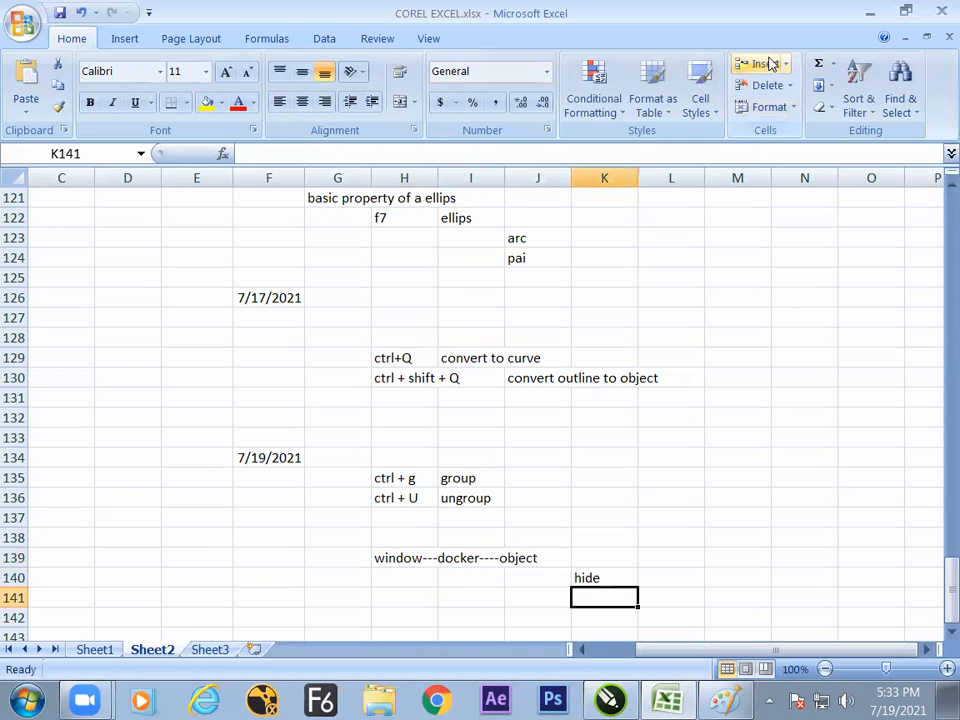
Enter "lock" in cell K141 and "re order" in cell K142.
text(lock)
key(Return)
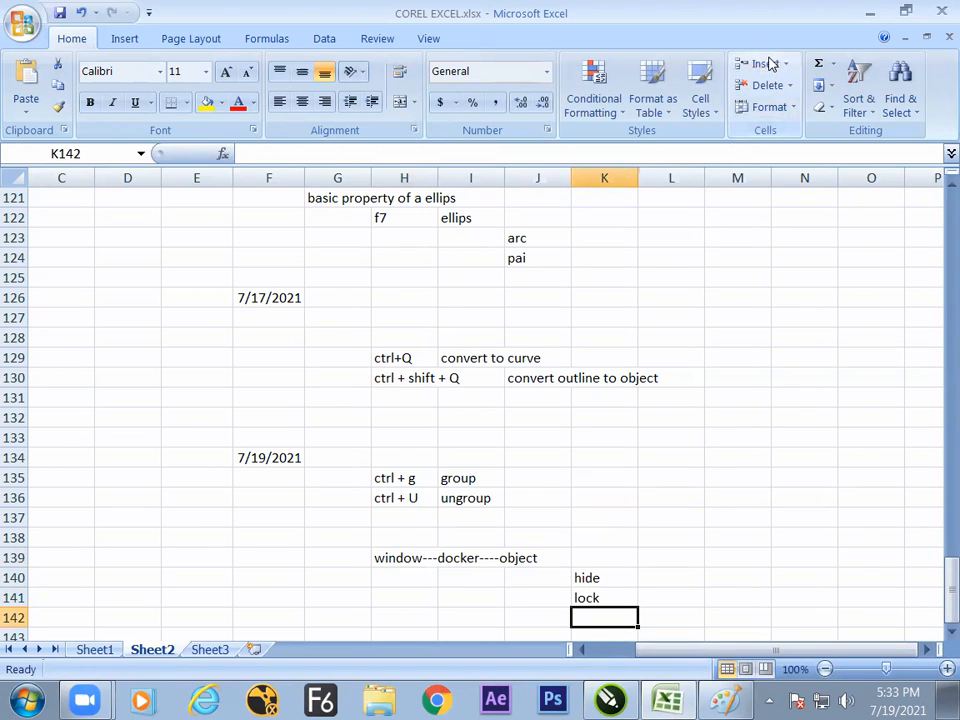
text(re o)
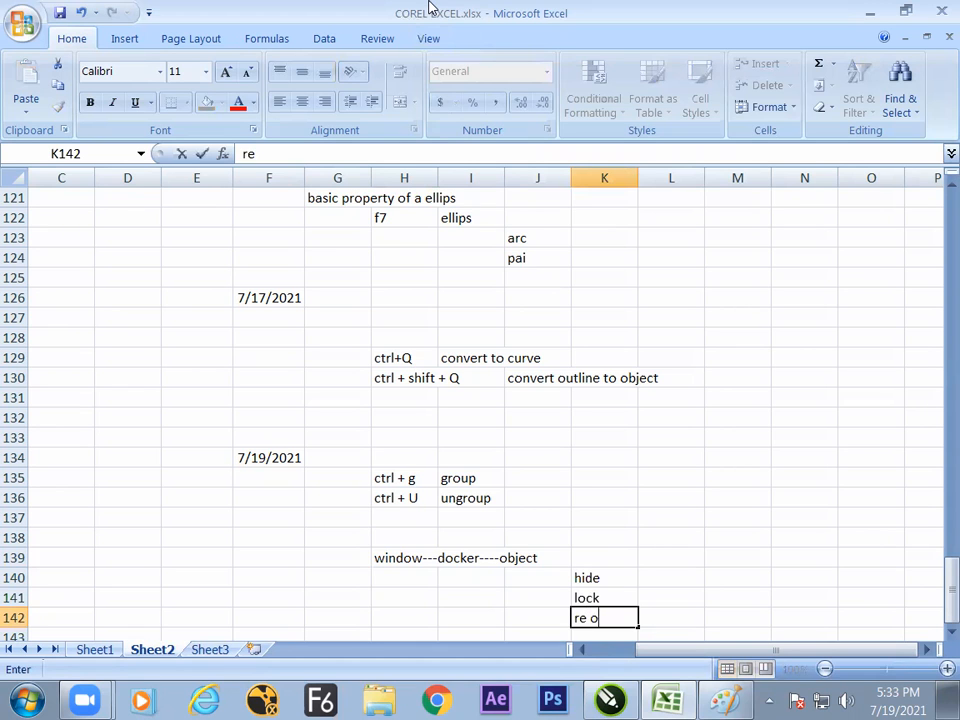
text(rder)
key(Return)
key(Up)
key(Up)
key(Up)
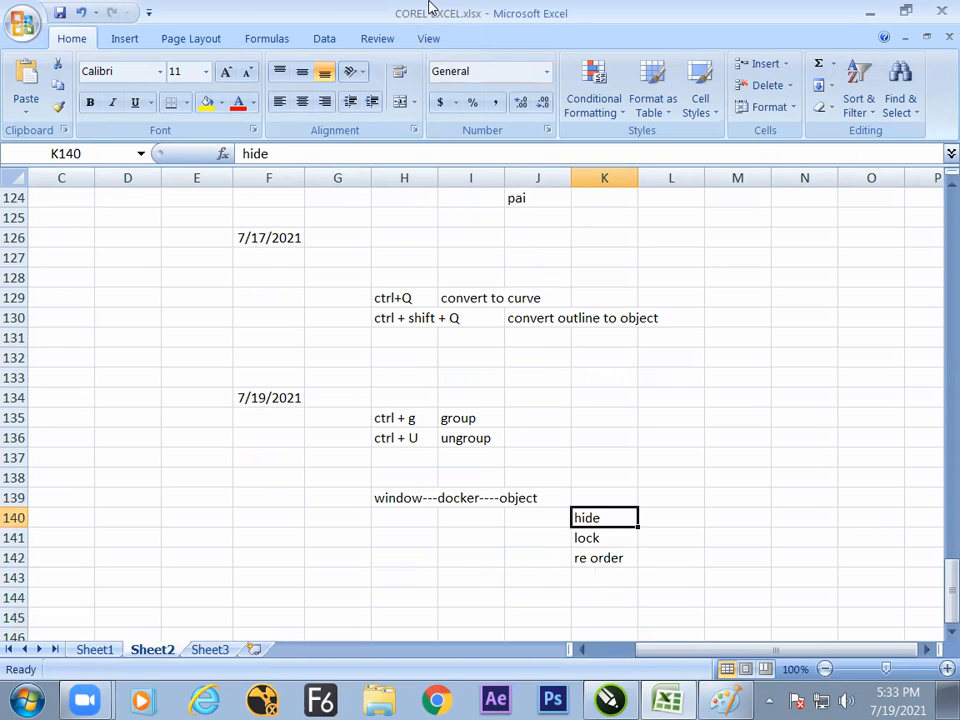
key(Down)
key(Down)
Switch back to CorelDRAW and close the Objects docker.
key(alt+Tab)
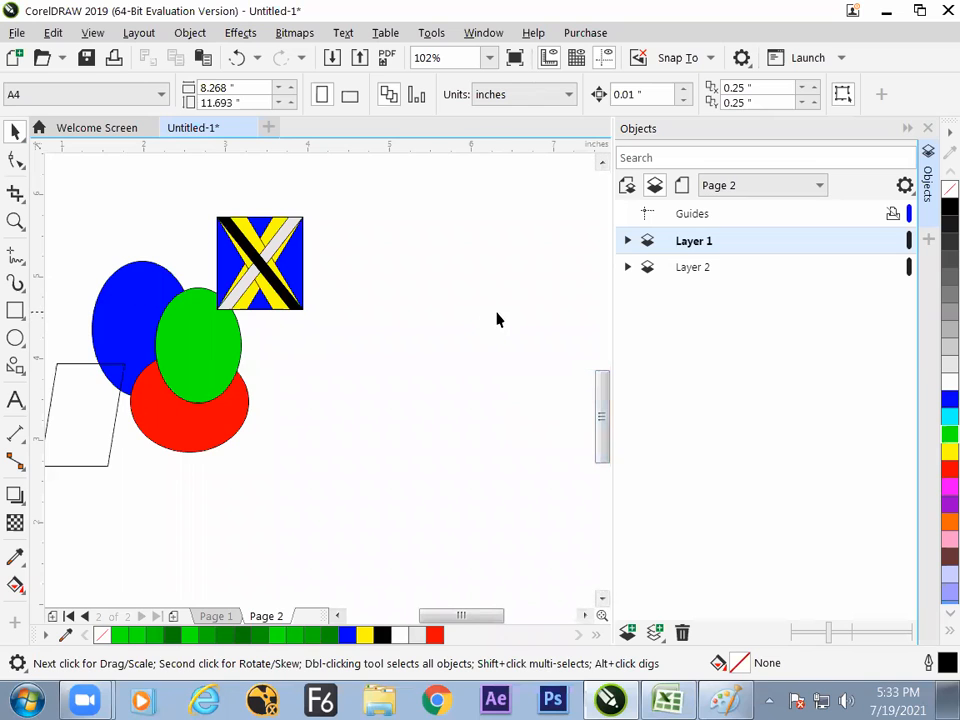
click(927, 128)
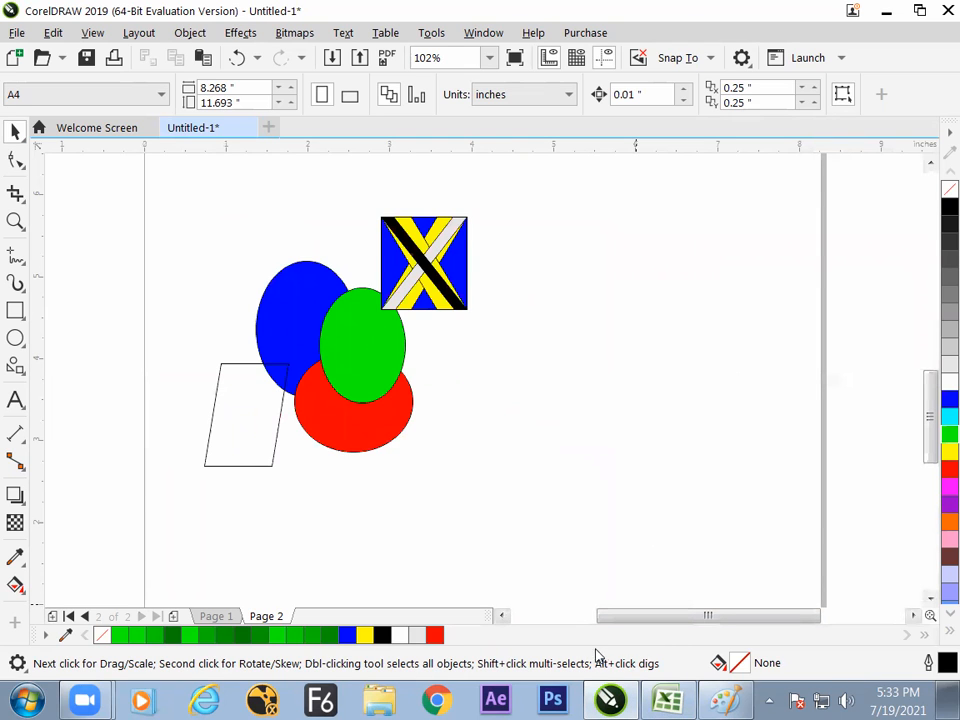
Switch to the Excel notes and enter the heading "alignment" in cell H144.
click(686, 702)
click(452, 600)
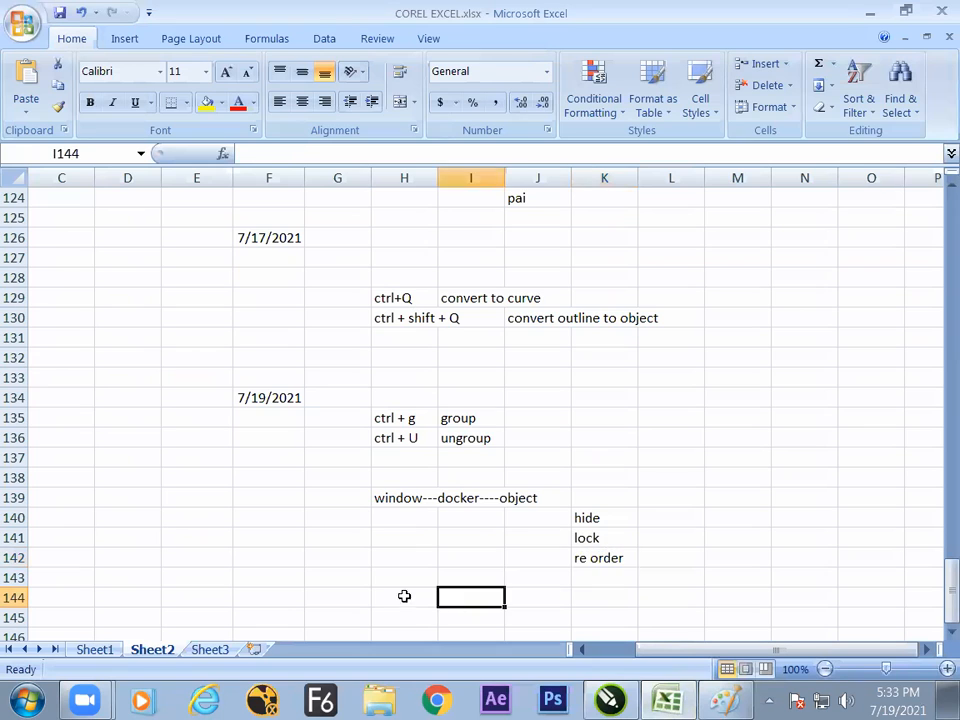
click(403, 597)
text(alignment)
key(Return)
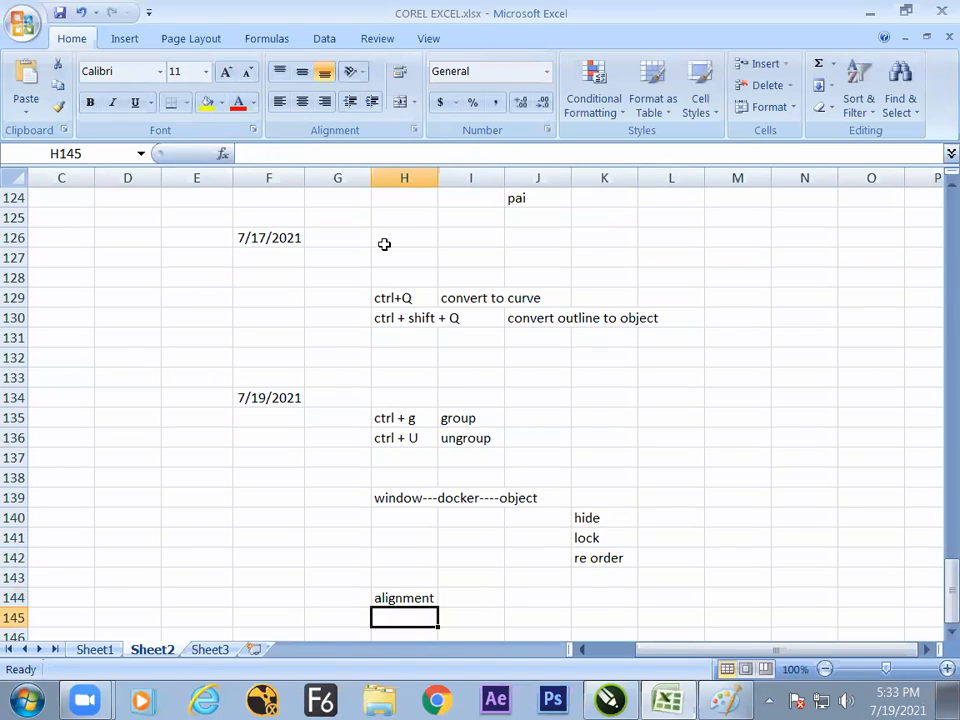
key(Down)
key(Down)
key(Down)
key(Down)
key(Down)
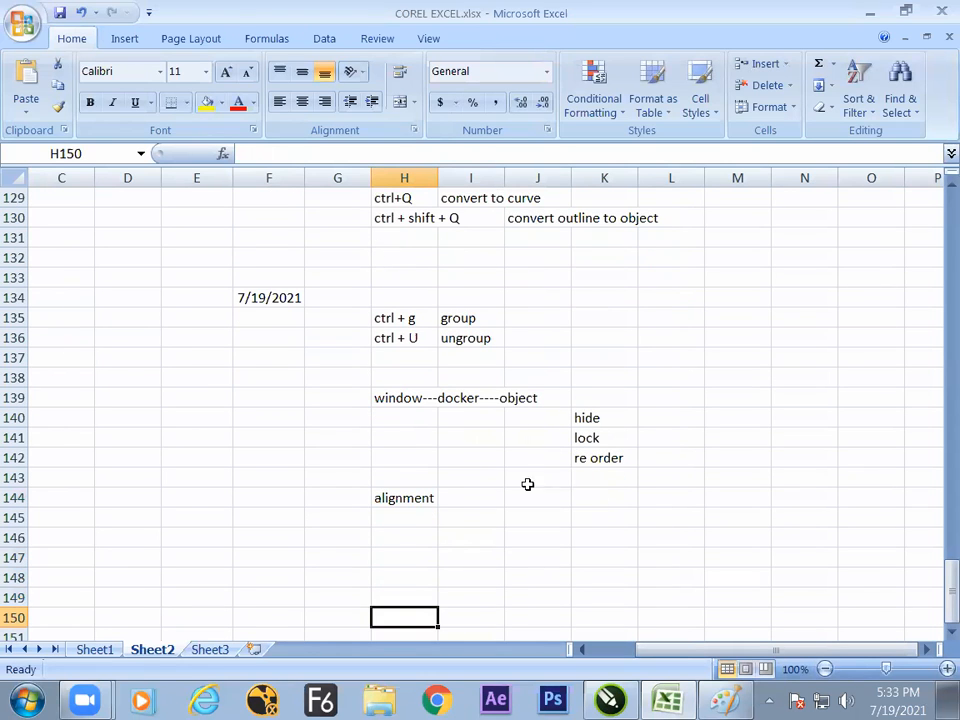
click(413, 496)
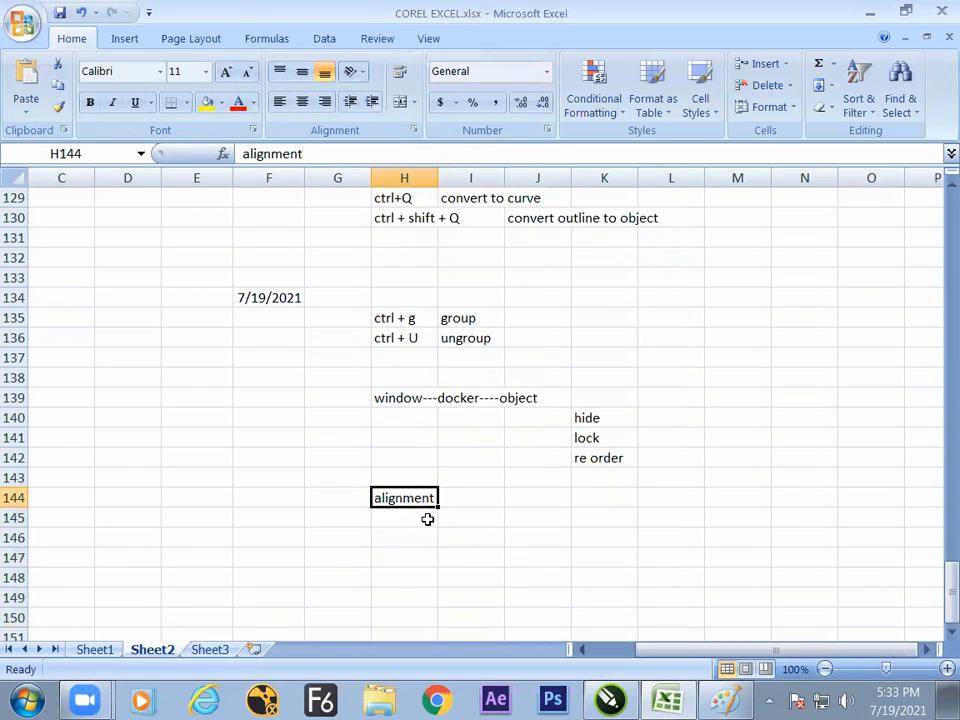
Switch back to CorelDRAW and add a new blank page after Page 2.
key(alt+Tab)
key(alt+Tab)
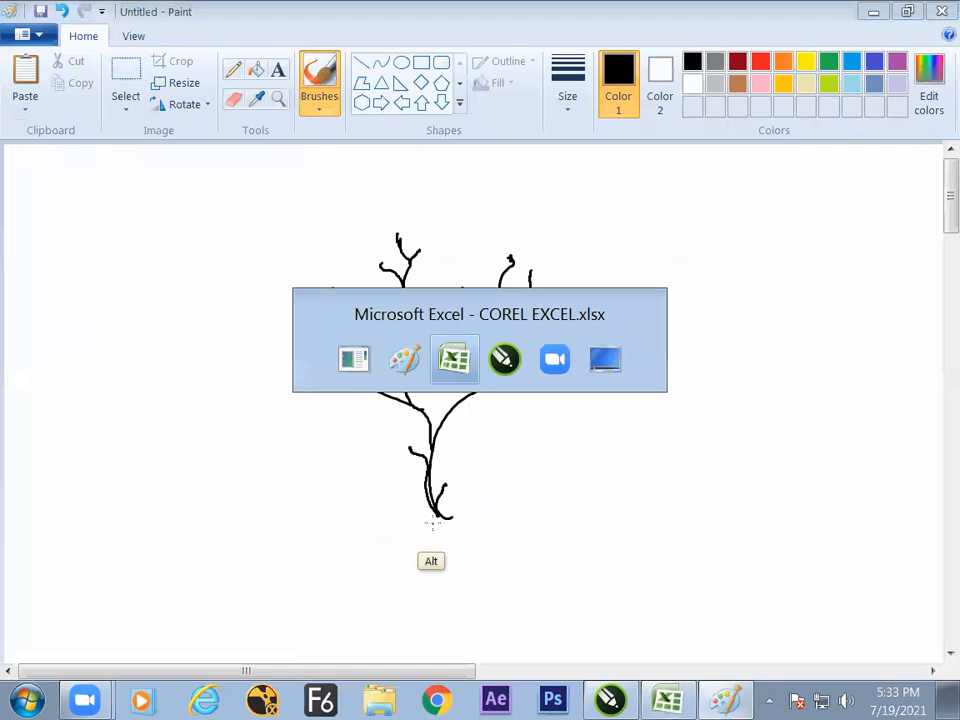
key(alt+Tab)
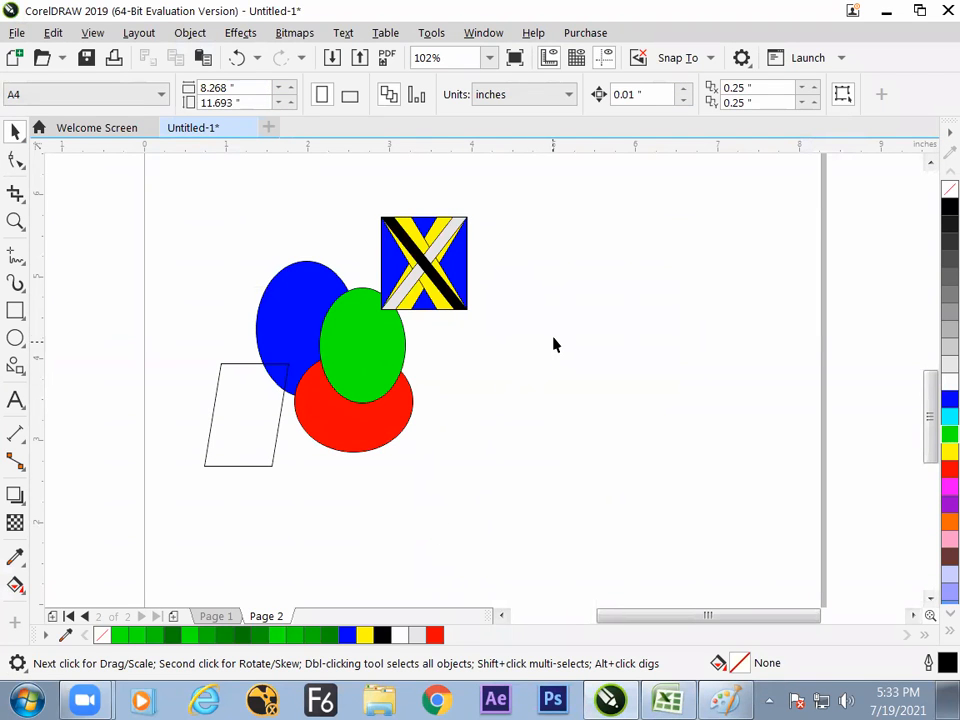
click(173, 616)
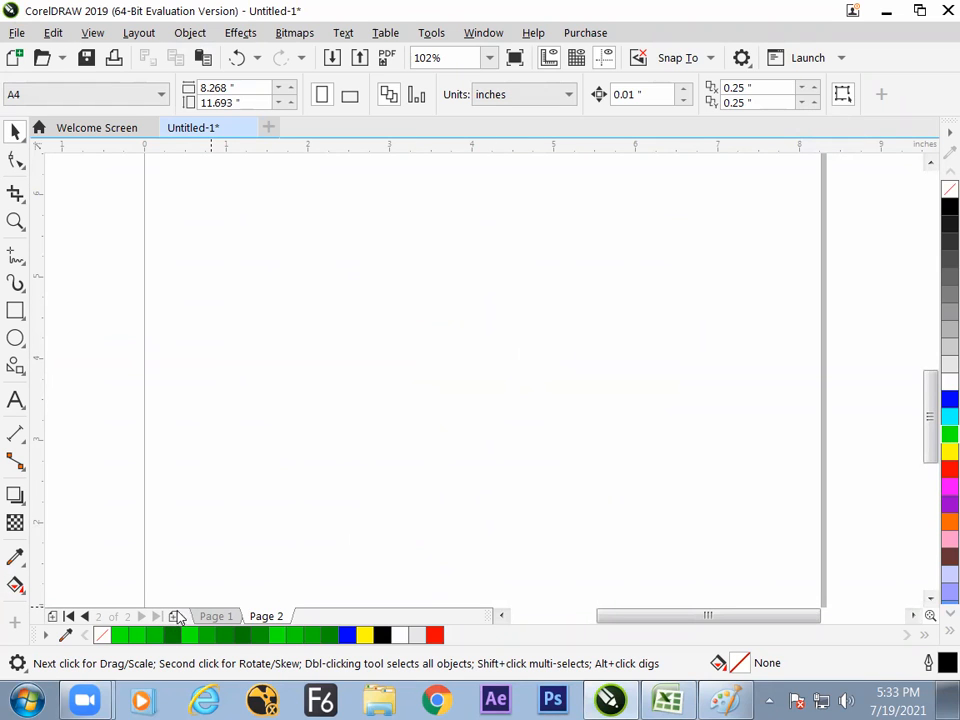
Draw two separate rectangles on Page 3, about 1.10 by 1.08 inches and, lower to its right, about 0.92 by 1.11 inches.
click(17, 311)
mouse_move(265, 209)
mouse_down()
mouse_move(358, 306)
mouse_move(355, 297)
mouse_move(268, 300)
mouse_move(225, 321)
mouse_move(684, 298)
mouse_move(335, 287)
mouse_up()
click(15, 131)
click(15, 311)
drag(432, 287, 508, 383)
Select both rectangles together with the Pick tool, and clear the selection.
click(15, 131)
drag(231, 191, 575, 437)
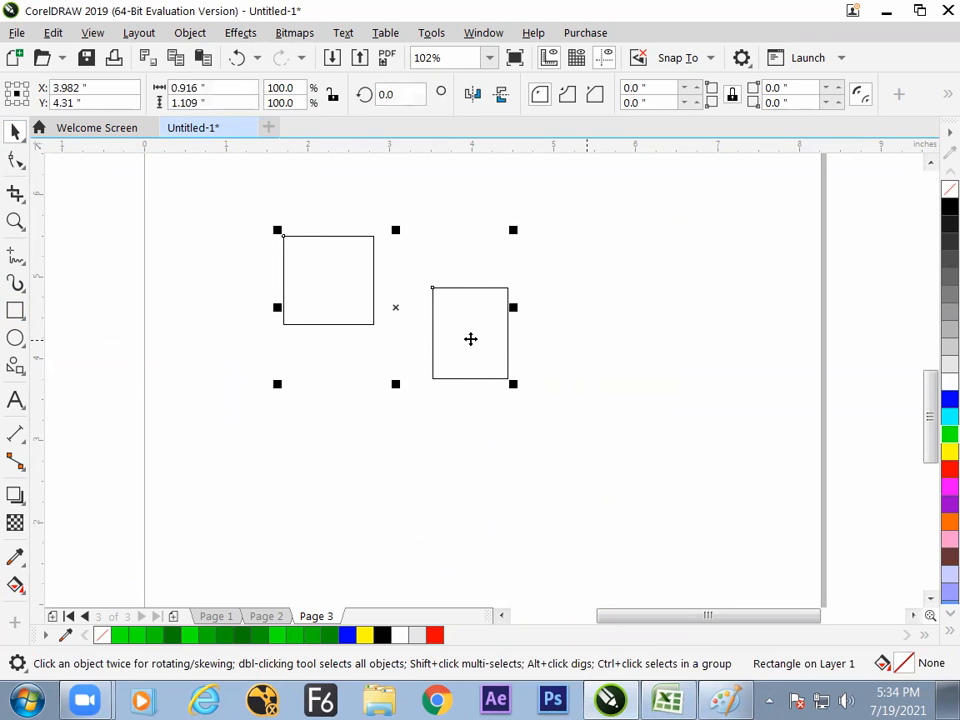
click(509, 341)
click(505, 452)
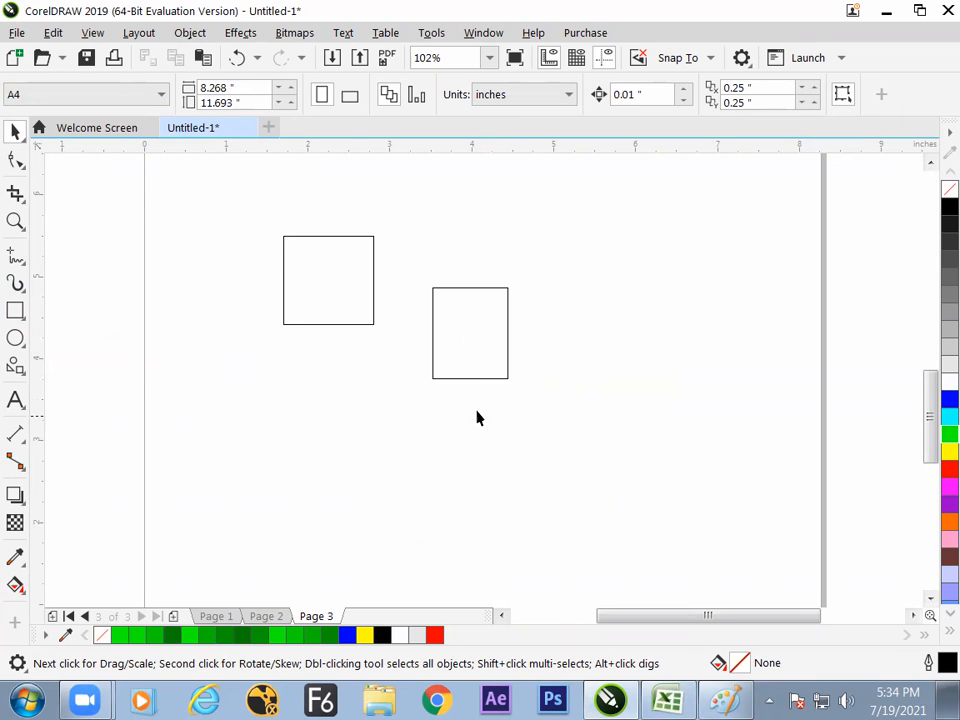
Select the larger rectangle on Page 3 and open the Align and Distribute docker.
scroll(345, 391, up, 3)
scroll(349, 396, down, 6)
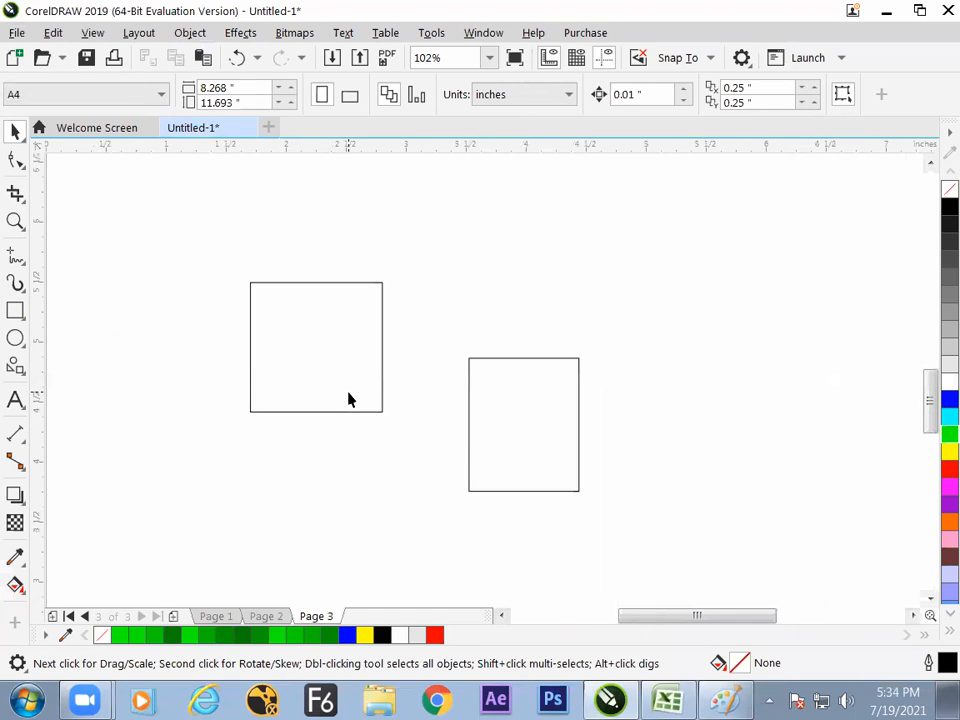
click(348, 382)
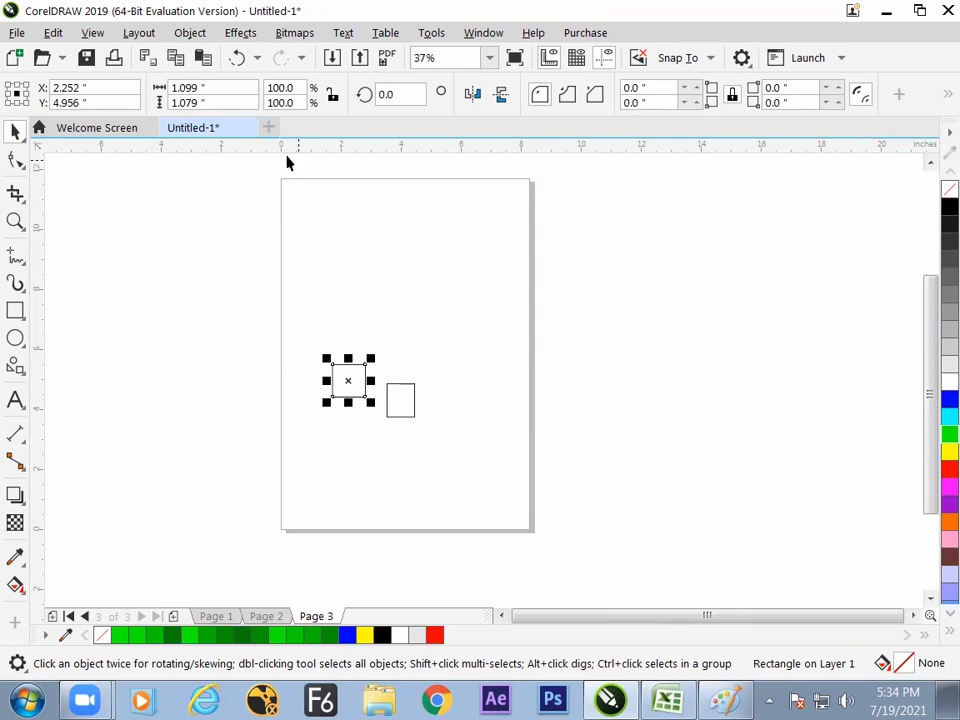
click(190, 33)
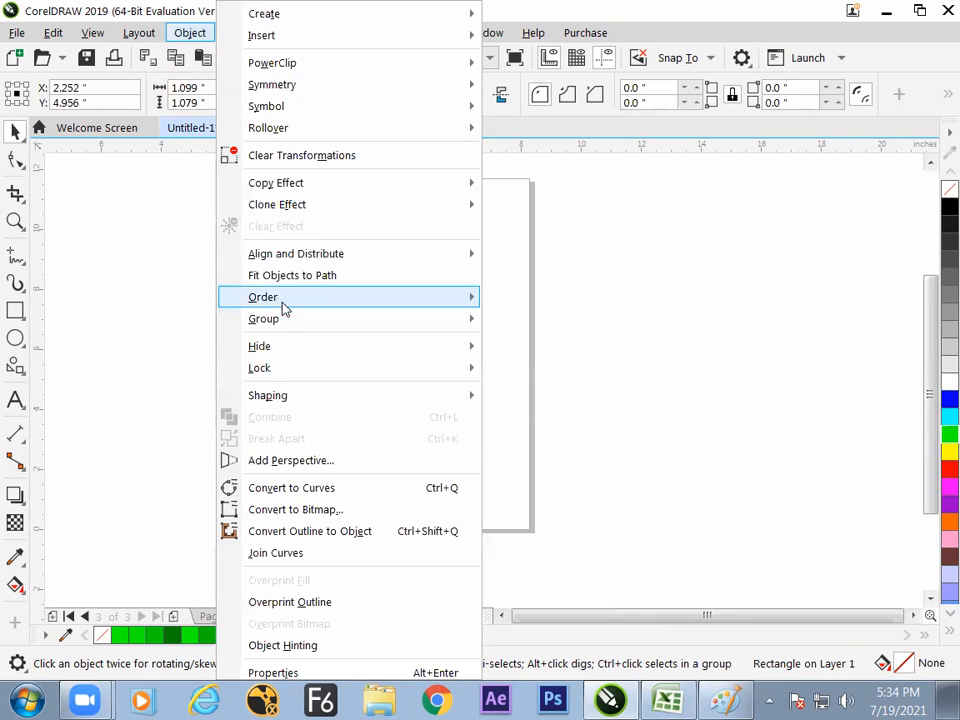
mouse_move(308, 262)
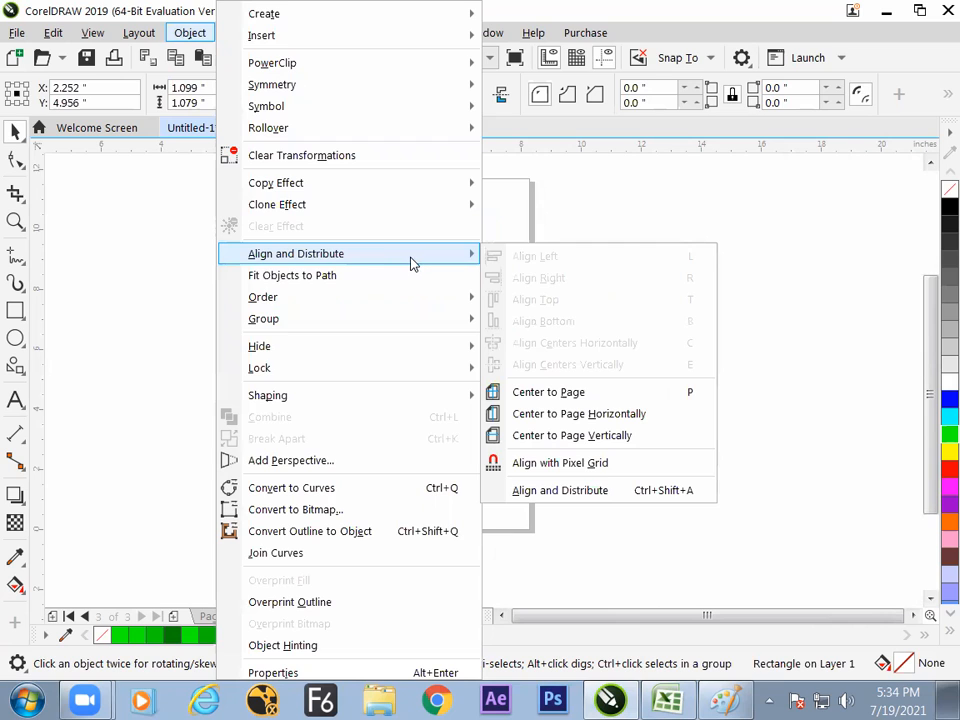
click(565, 491)
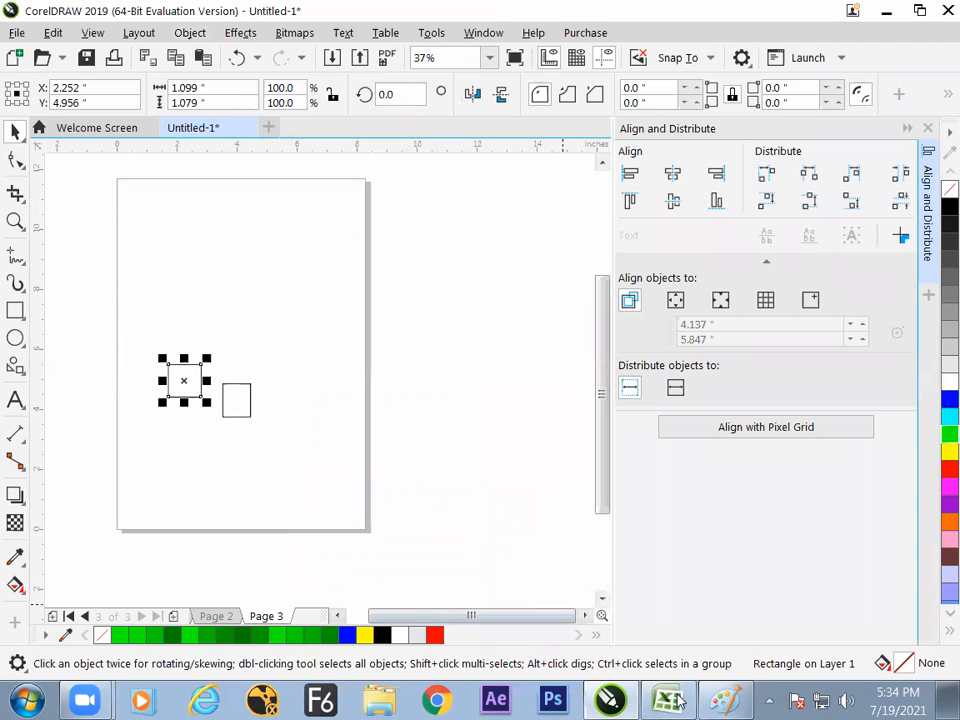
Switch to the Excel notes and enter "ctrl + shift+ A" in cell J144.
click(668, 700)
click(467, 514)
click(521, 504)
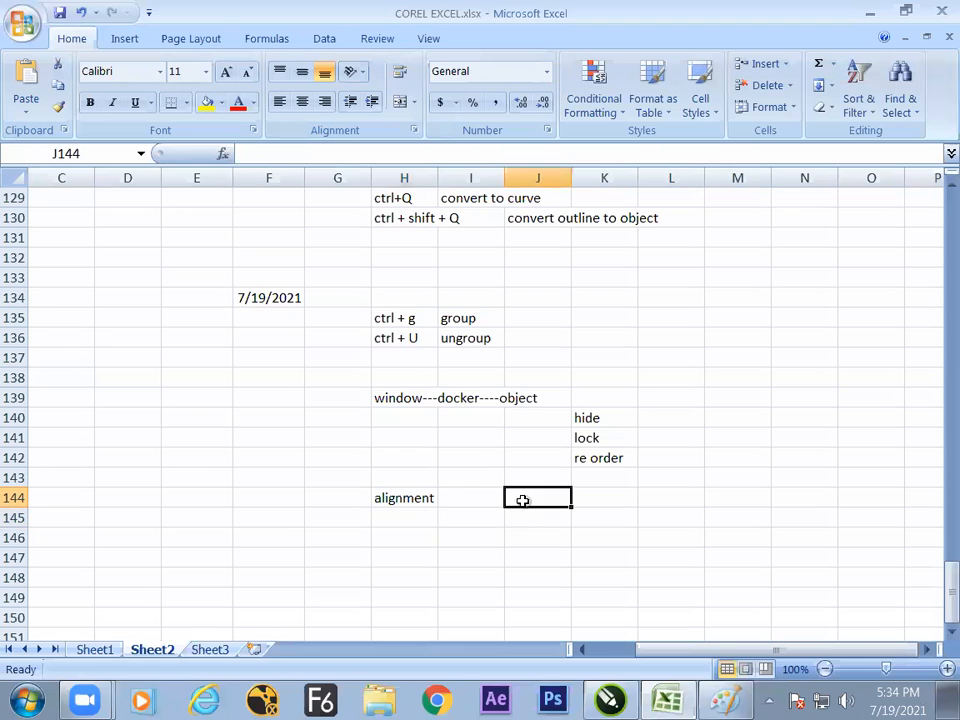
text(ctrl)
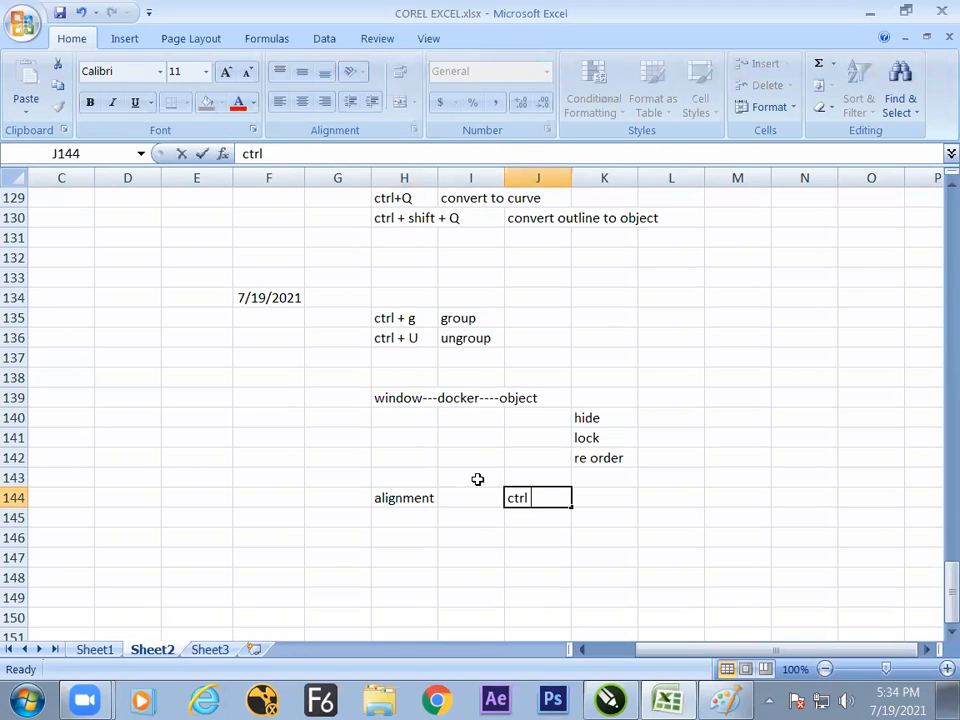
text(+ shift)
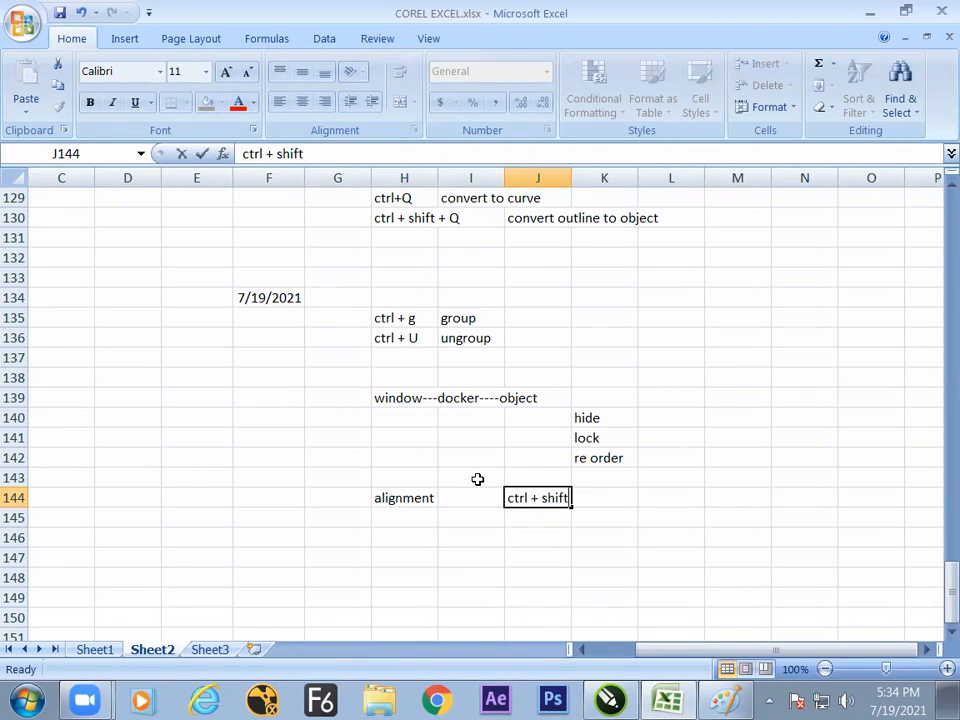
text(+ A)
Switch back to CorelDRAW and align the larger rectangle to the left and top edges of the page.
key(alt+Tab)
click(482, 388)
click(201, 390)
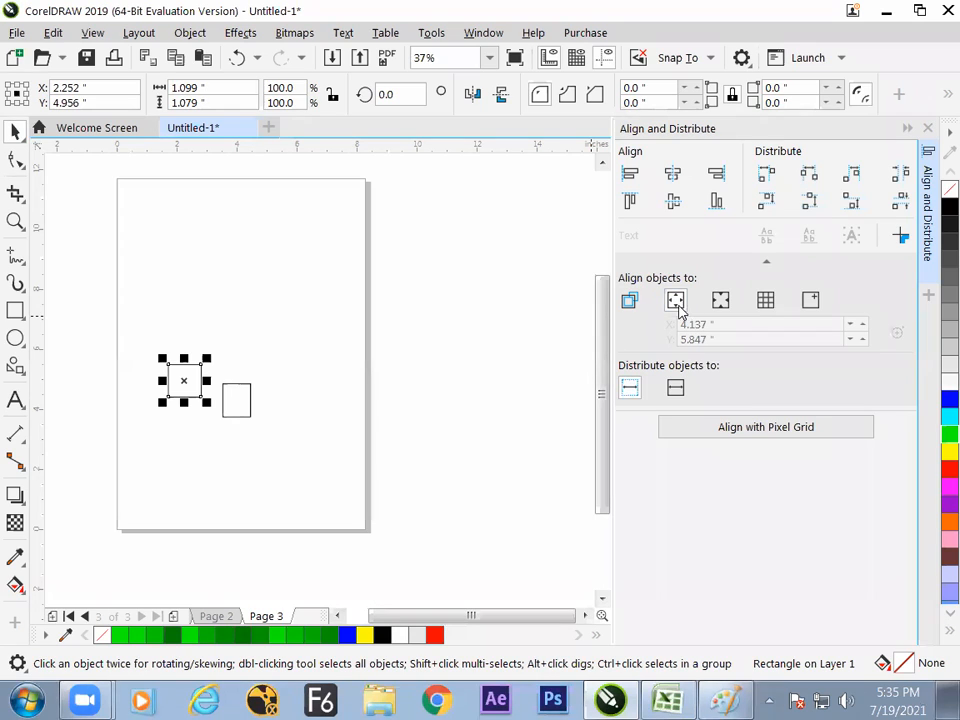
click(630, 176)
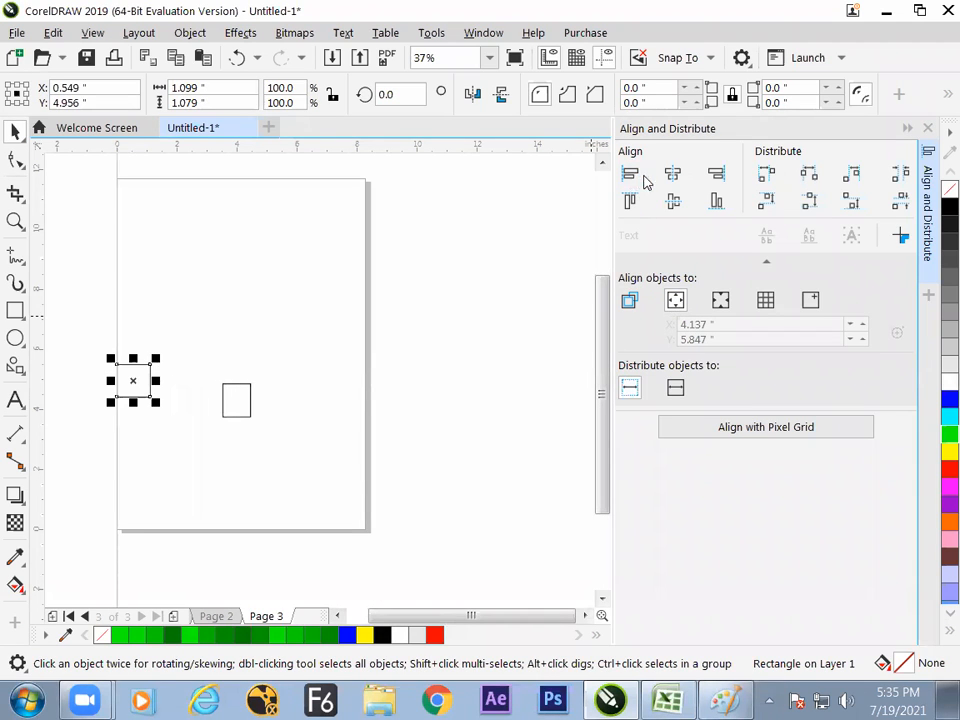
click(633, 202)
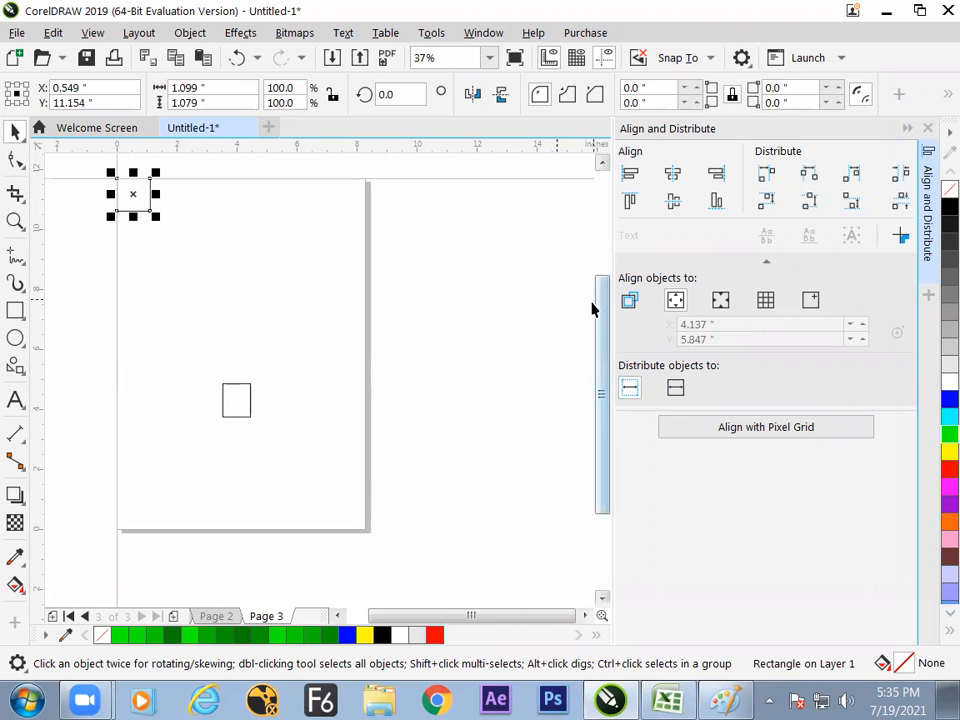
Align the smaller rectangle to the right and bottom edges of the page, and clear the selection.
click(253, 272)
click(234, 386)
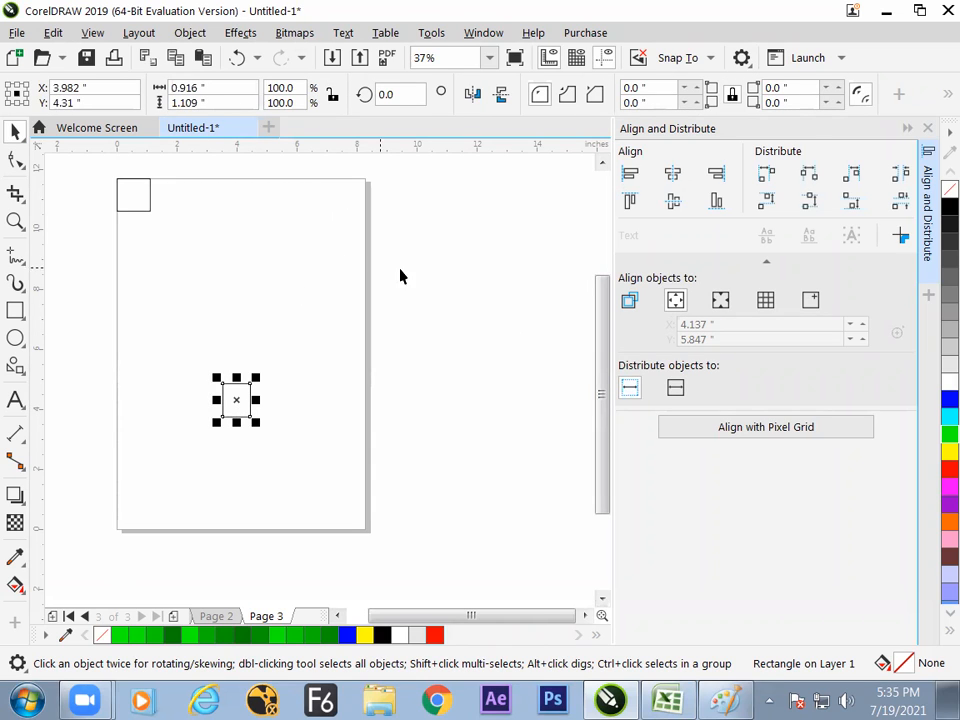
click(716, 173)
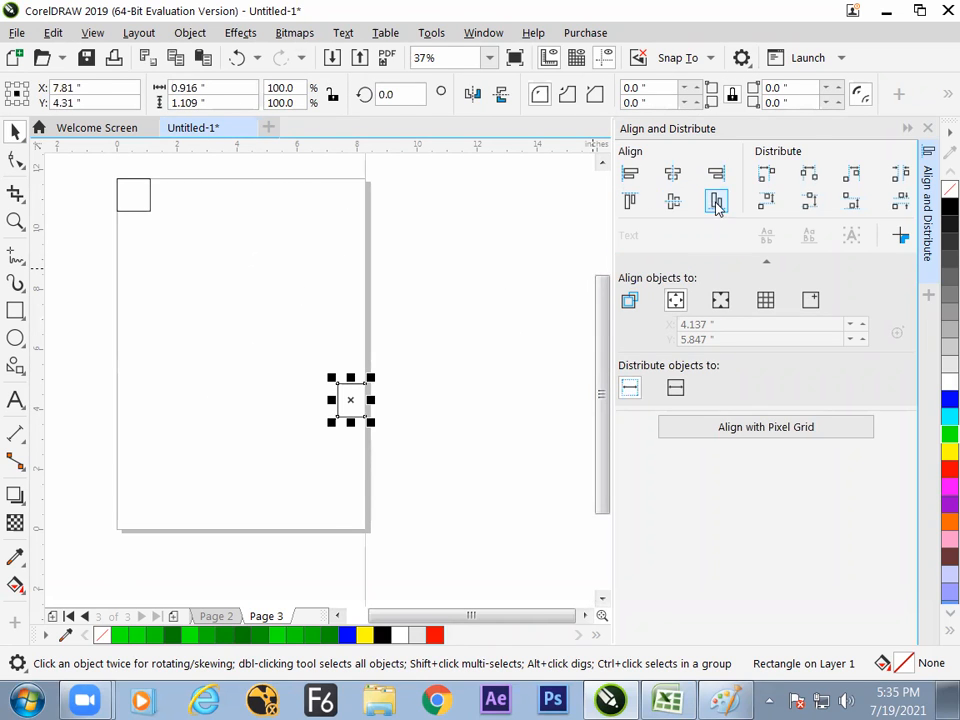
click(716, 203)
click(523, 321)
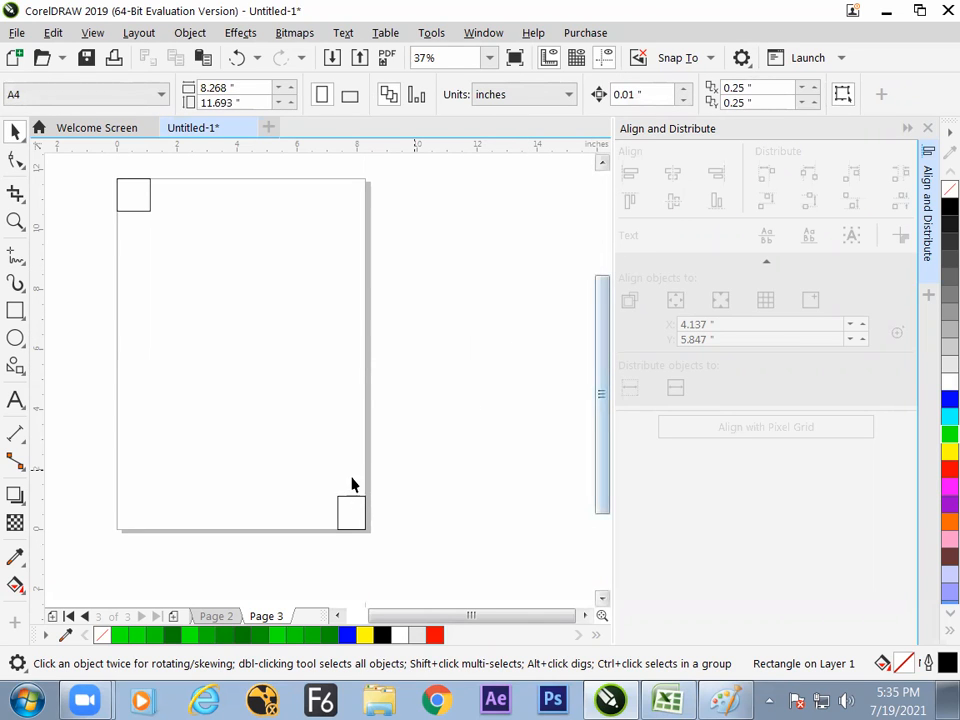
Select both rectangles and align their left edges relative to the active object instead of the page edge.
click(350, 510)
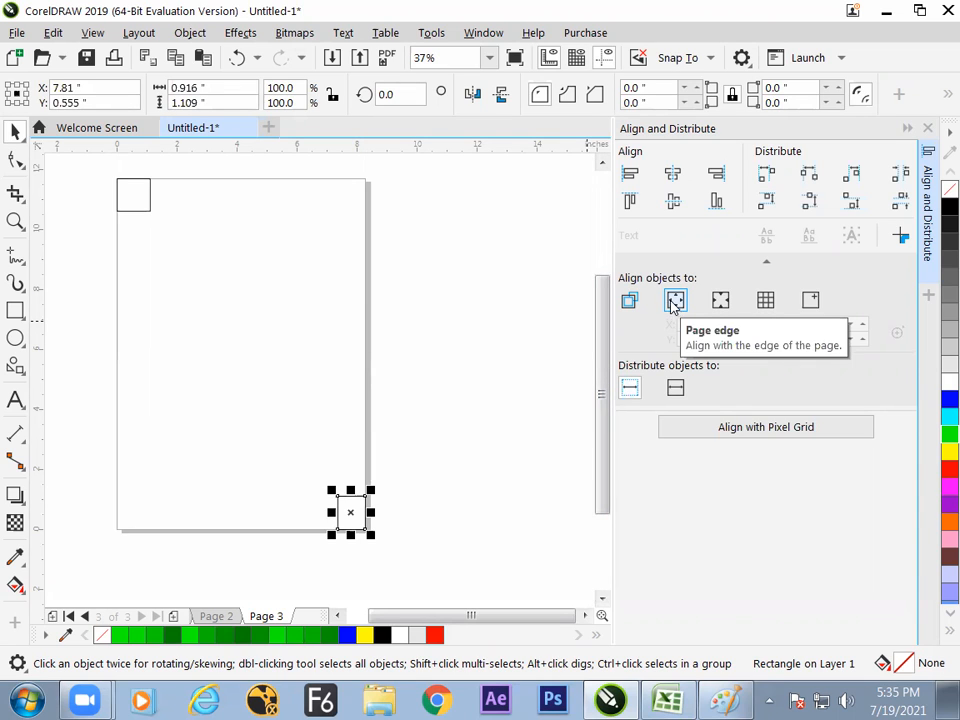
click(676, 301)
drag(98, 177, 392, 549)
click(629, 306)
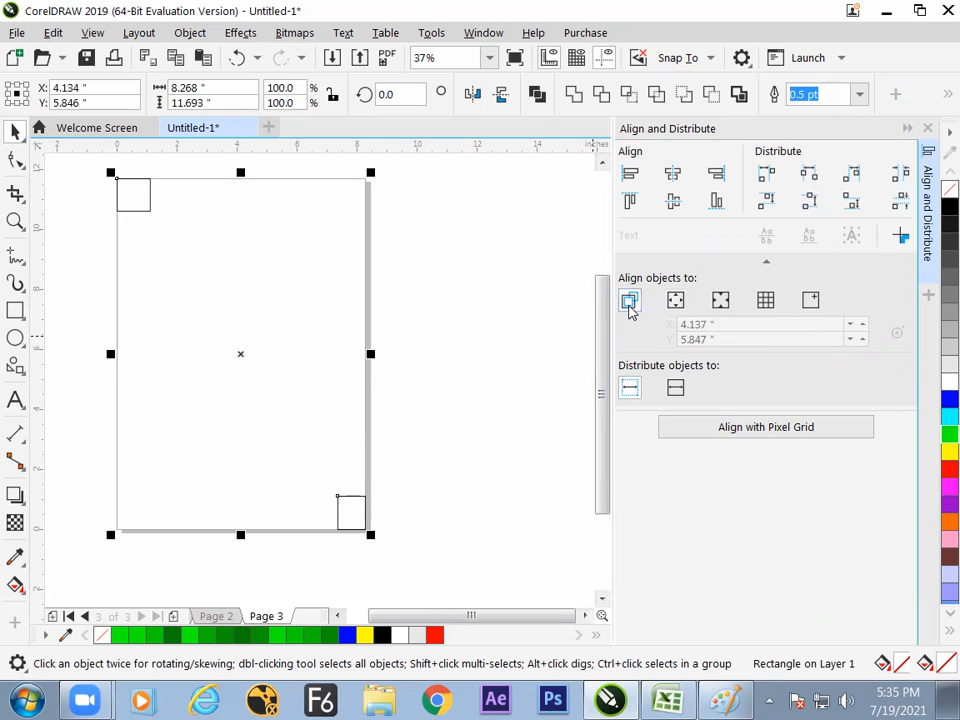
click(629, 174)
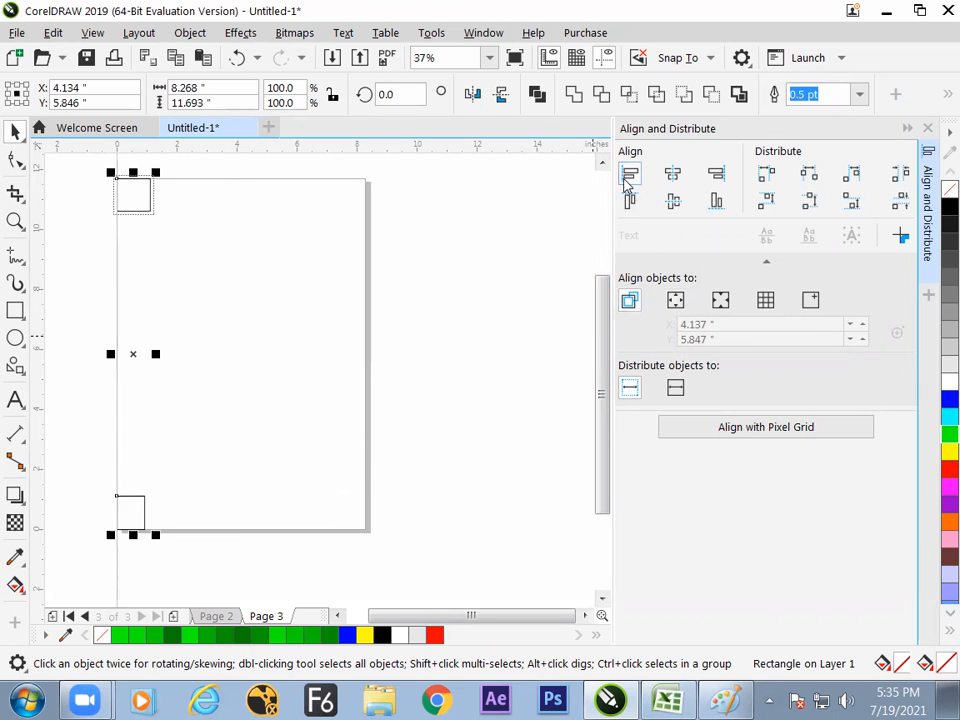
Center the two rectangles on each other and move the pair to about X 3.97, Y 7.68 inches.
click(672, 200)
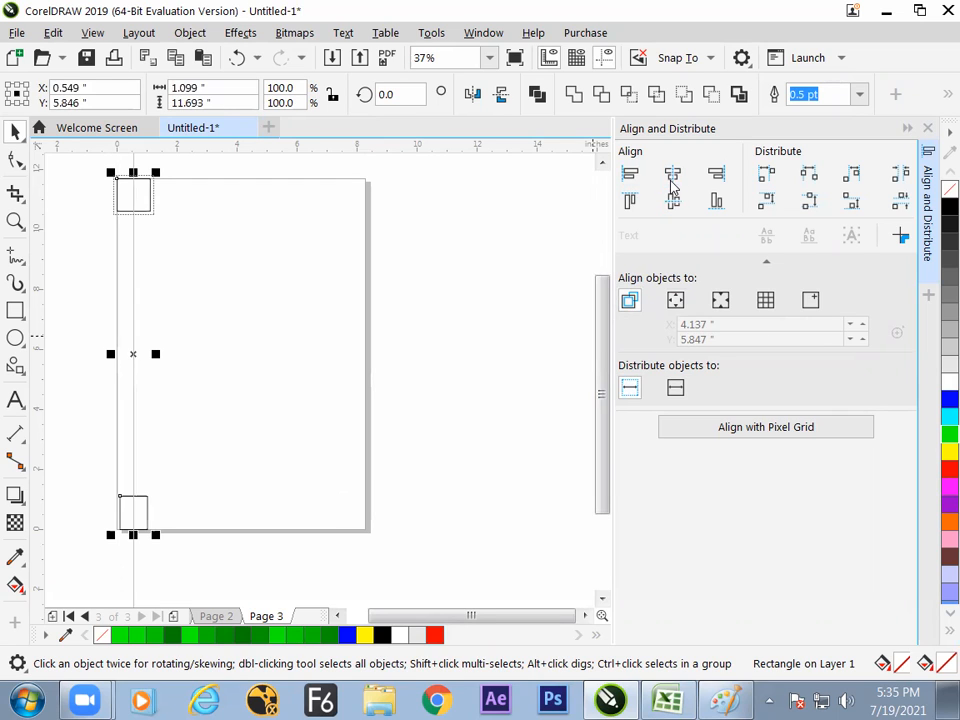
key(t)
drag(146, 210, 260, 321)
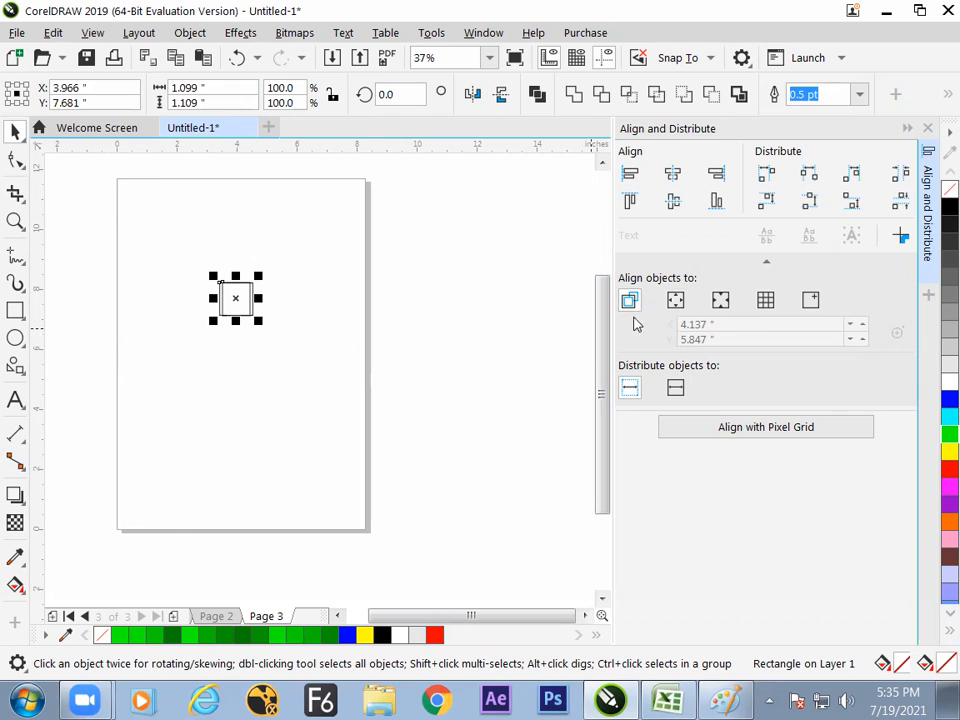
Separate the overlapping rectangles, moving the smaller to about X 4.05, Y 4.21 inches and the larger to about X 5.24, Y 8.04 inches.
click(405, 371)
drag(250, 297, 248, 398)
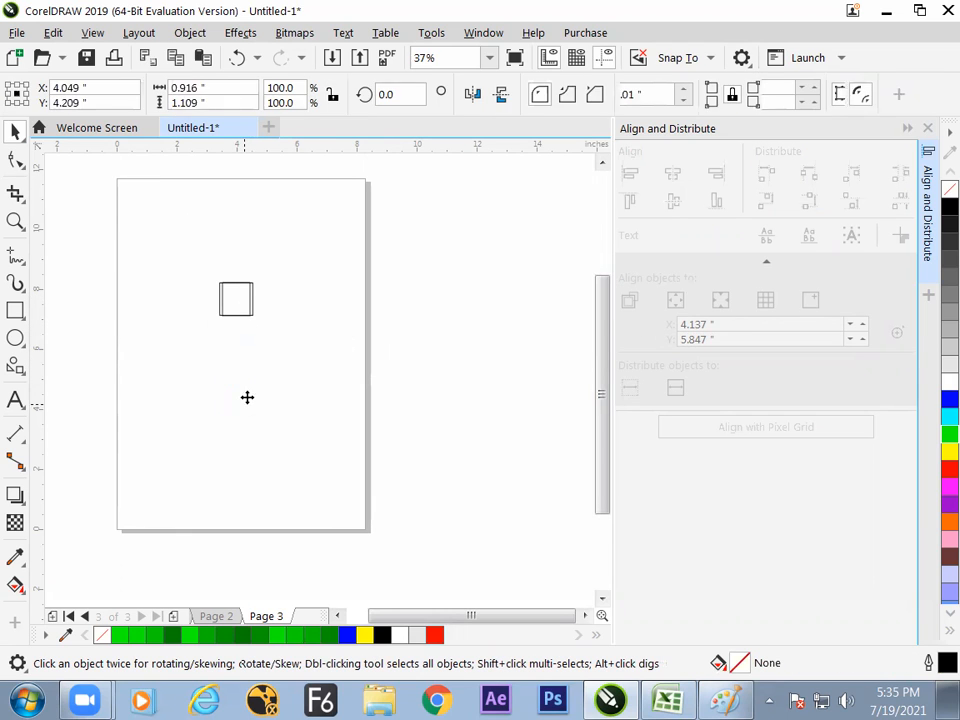
drag(245, 302, 283, 291)
drag(343, 186, 240, 220)
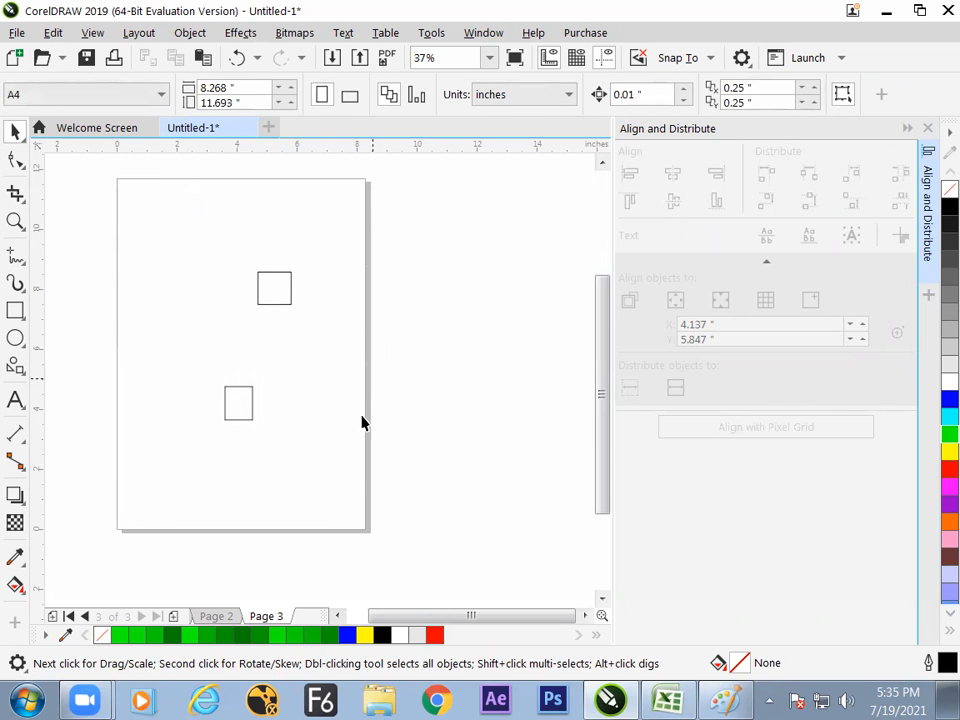
Align the centers of both rectangles horizontally, and try the vertical center alignment before undoing it.
drag(340, 236, 214, 418)
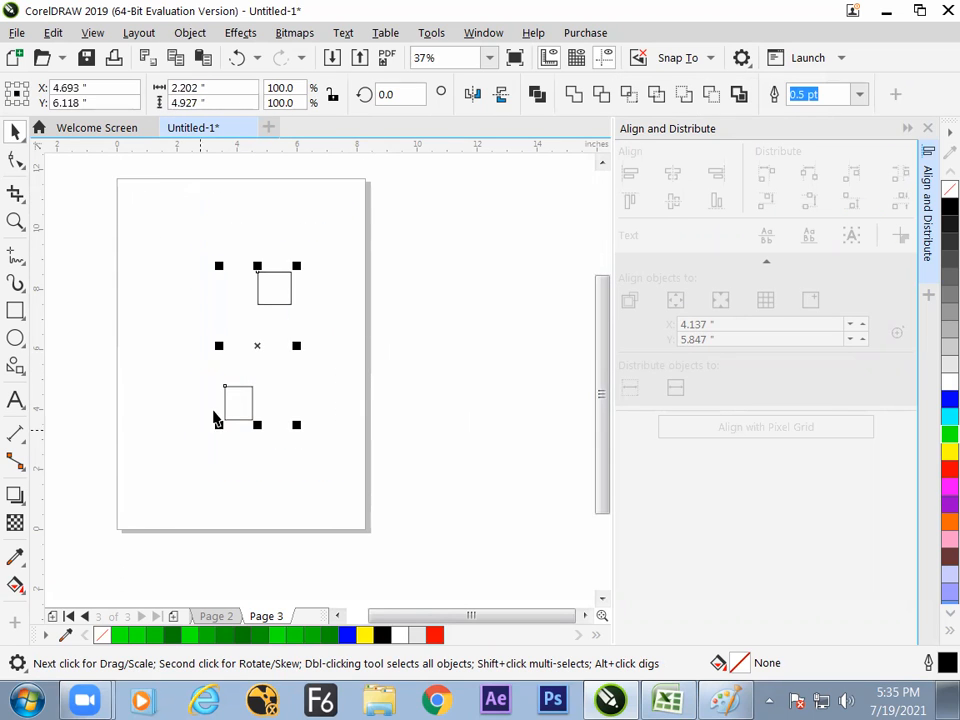
click(675, 178)
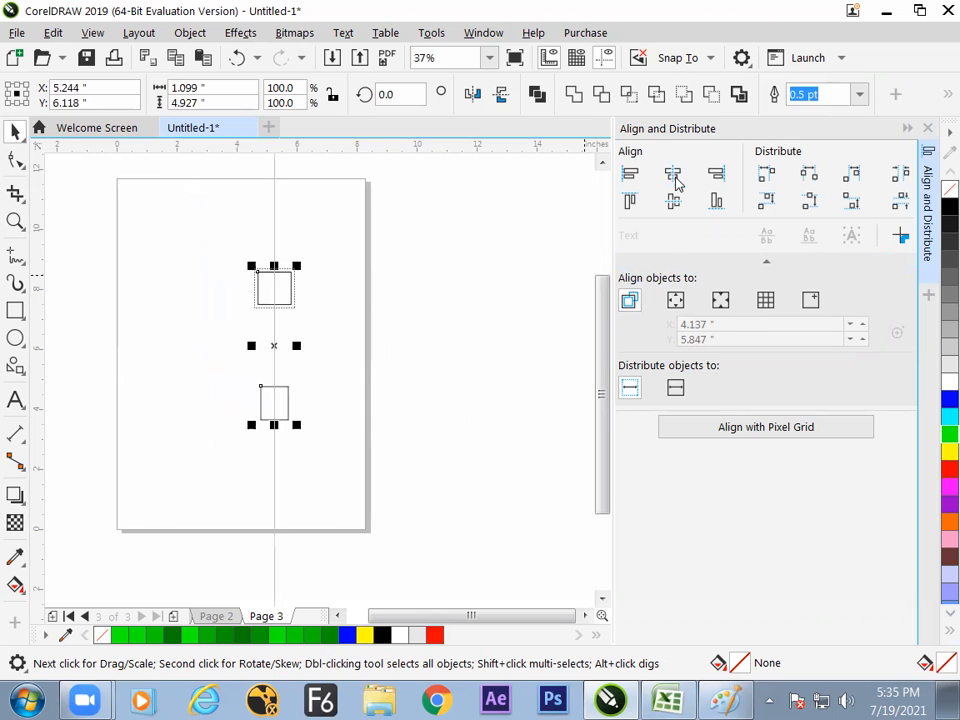
click(676, 204)
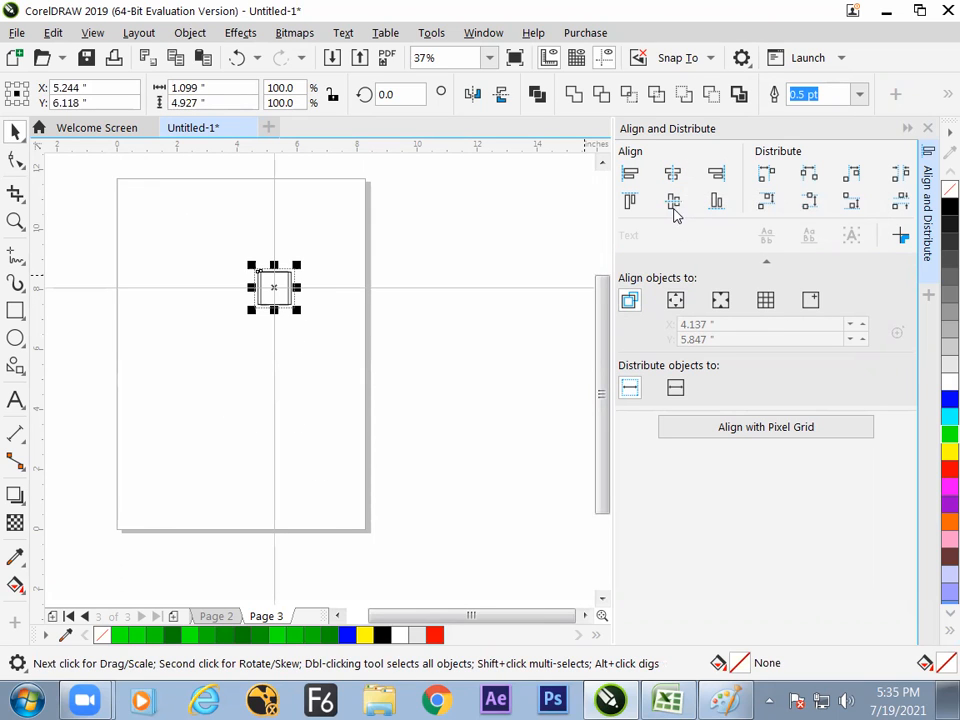
key(ctrl+z)
click(422, 332)
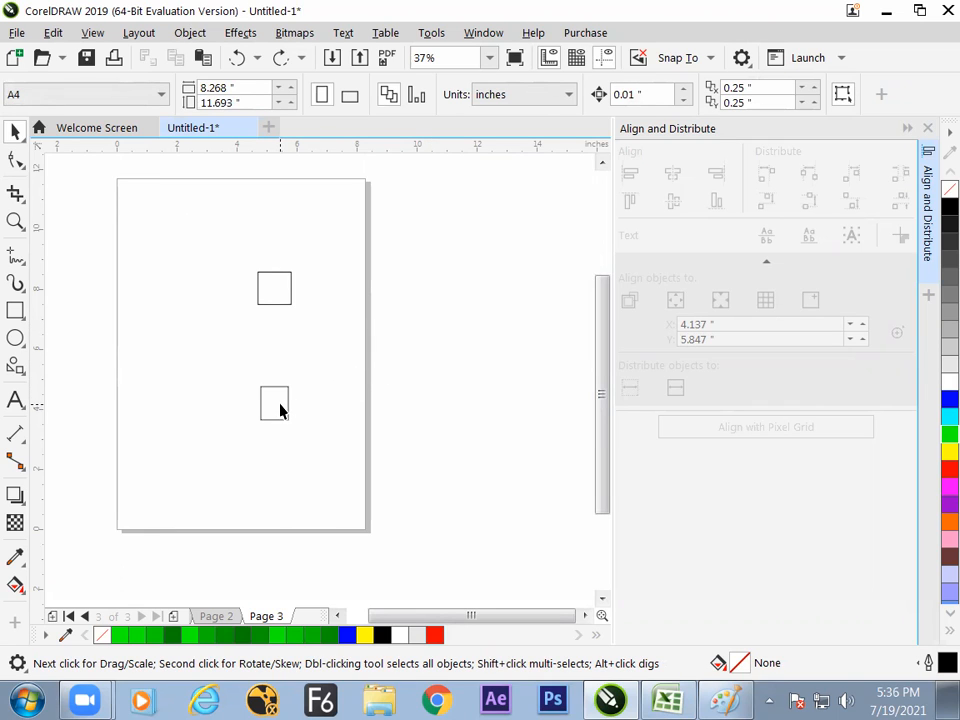
Try centering the larger rectangle on the smaller one by selecting the smaller last, undo it, and reselect both rectangles.
click(257, 285)
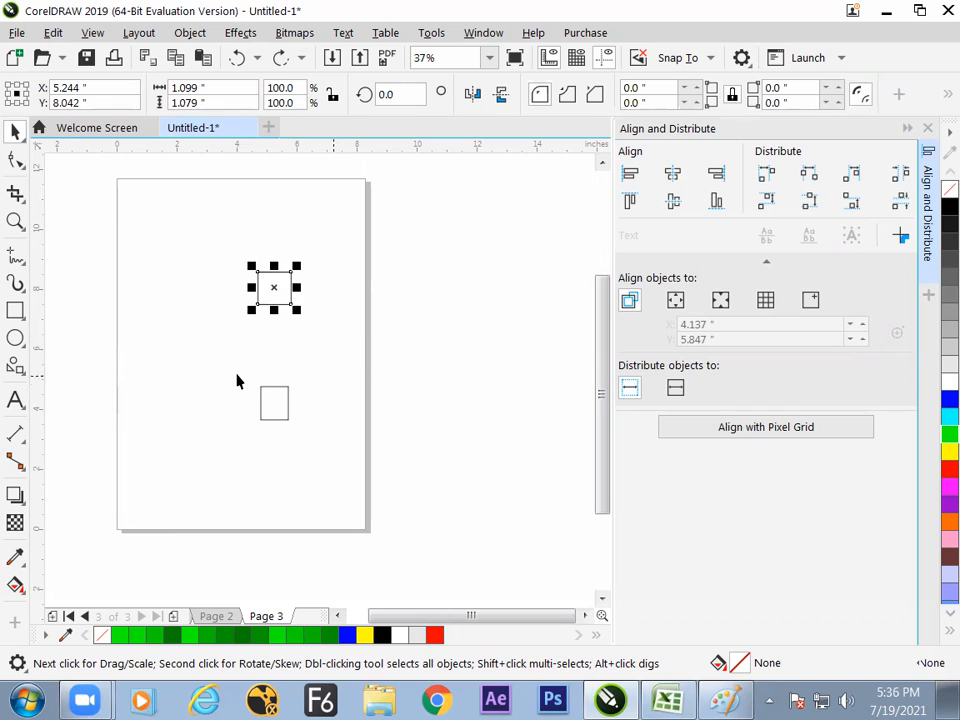
shift+click(260, 400)
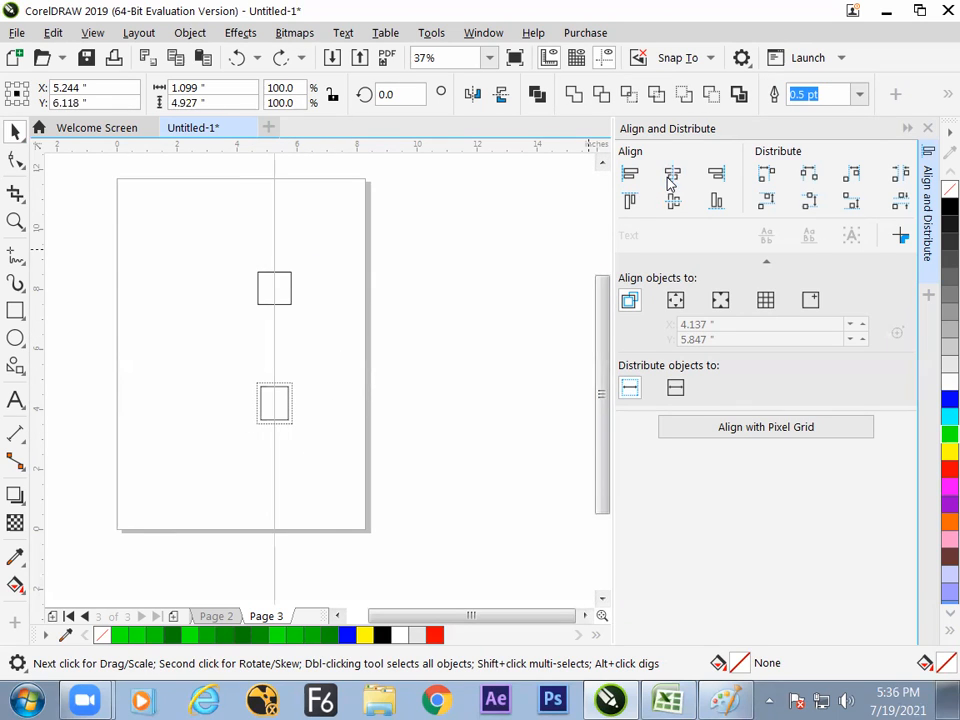
click(674, 205)
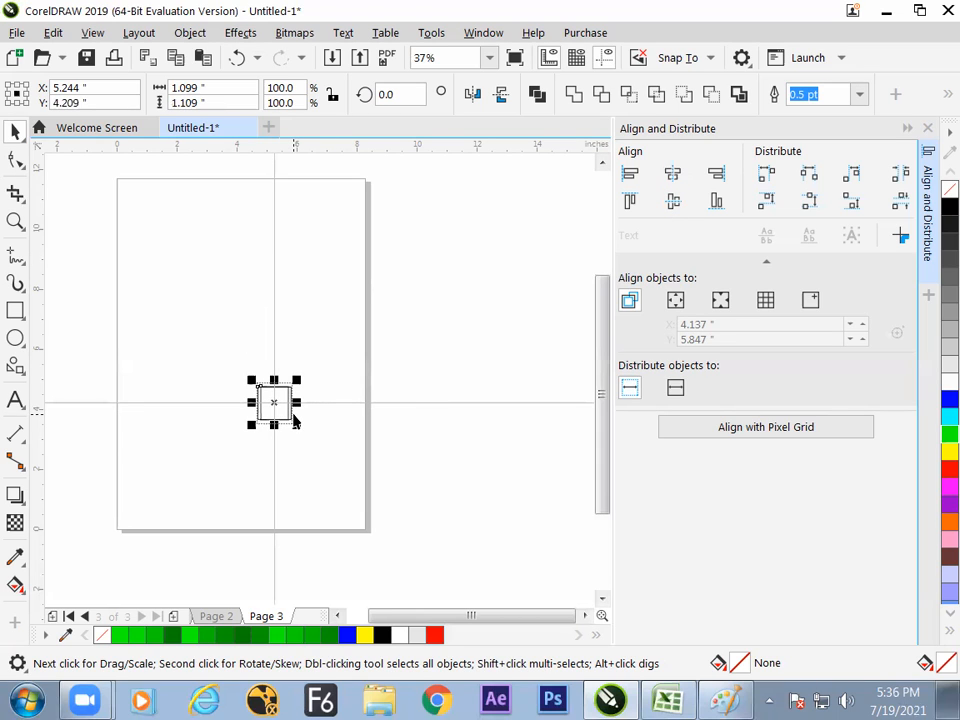
key(ctrl+z)
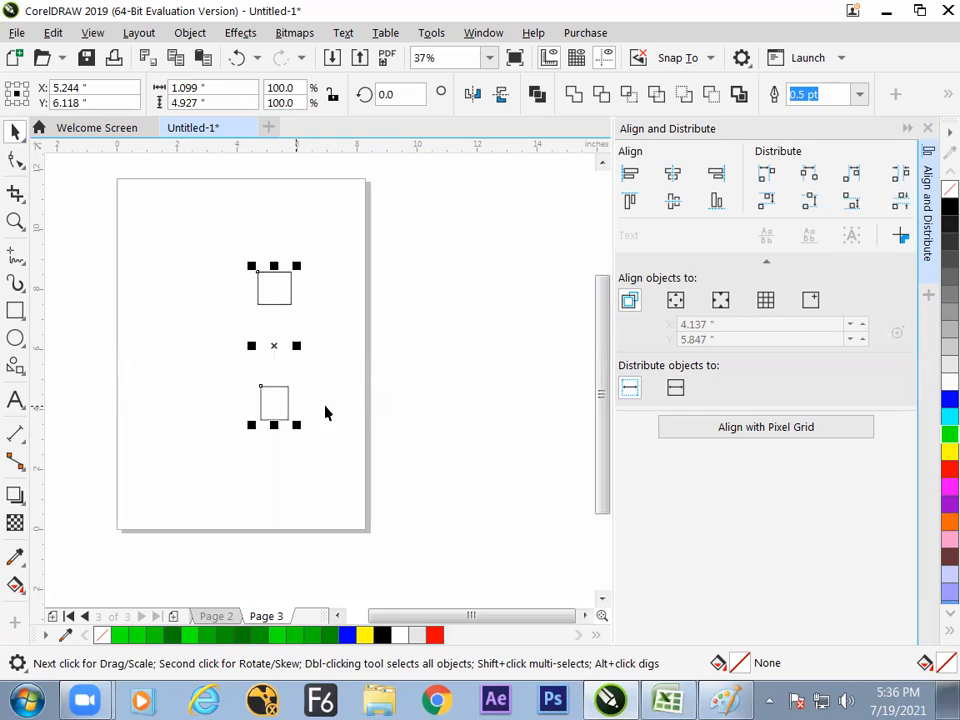
click(281, 411)
click(274, 289)
mouse_move(229, 253)
mouse_down()
mouse_move(256, 276)
mouse_move(330, 441)
mouse_up()
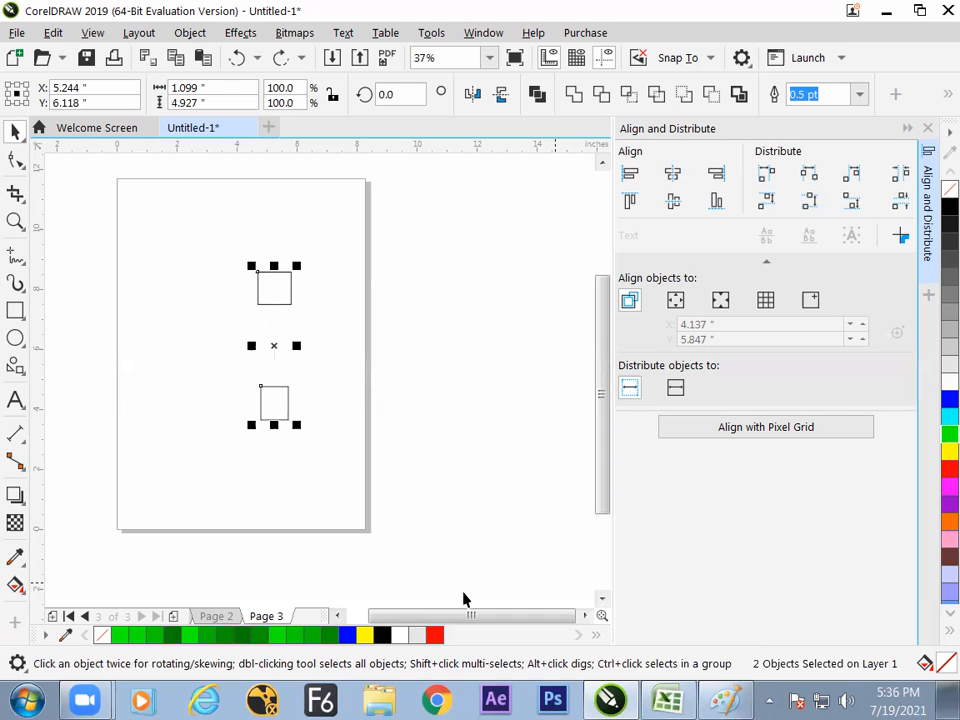
Switch to the Excel notes and enter "page edge" in J147 and "onject selection" in J148.
key(alt+Tab)
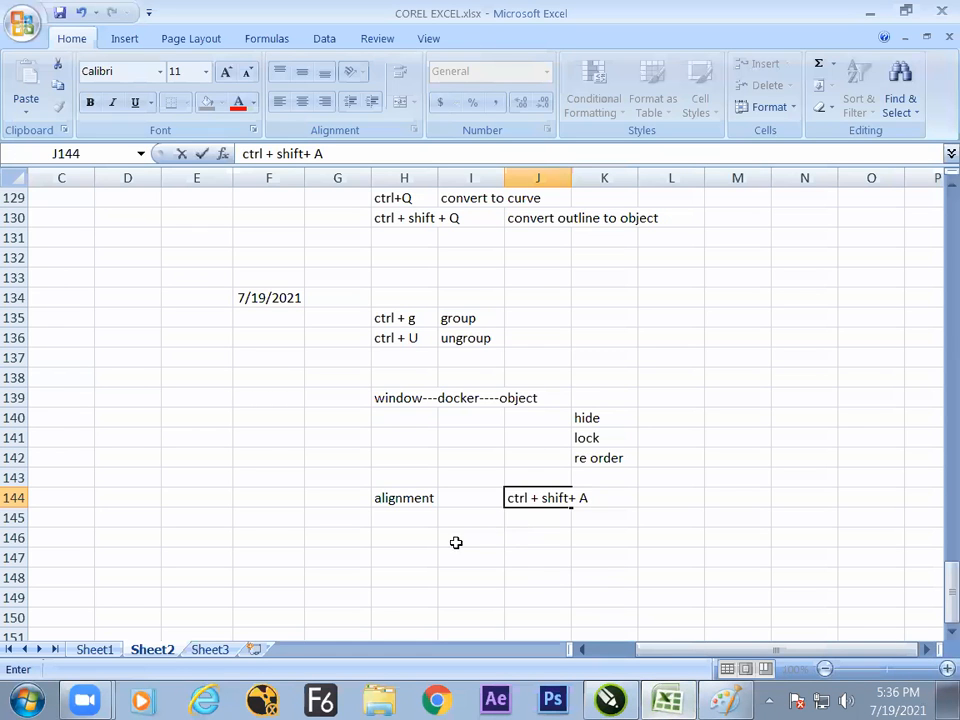
click(512, 552)
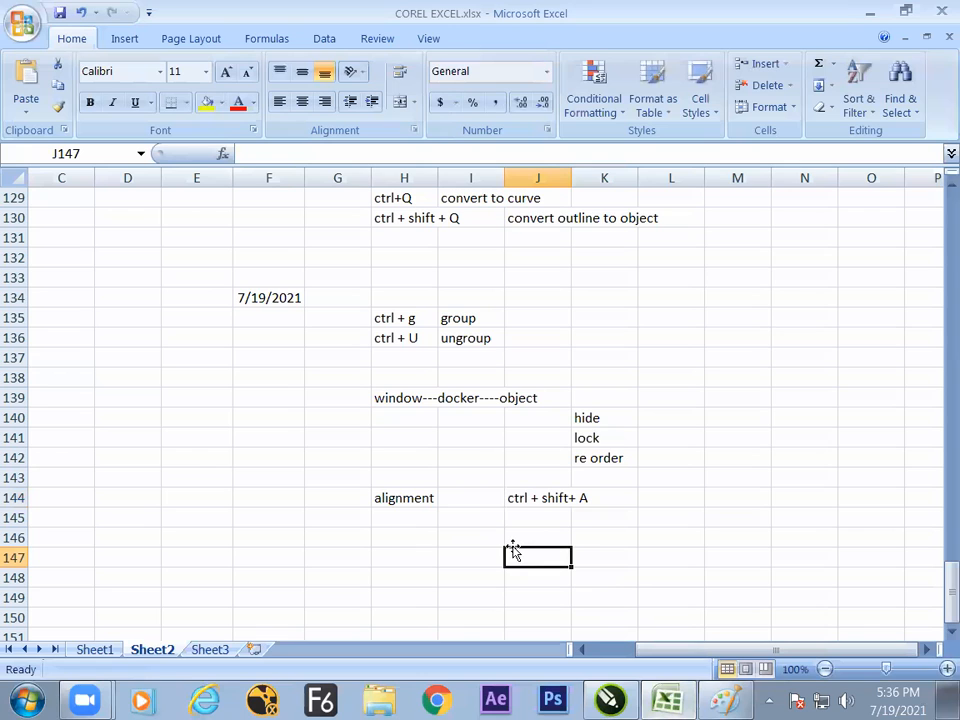
text(page edg)
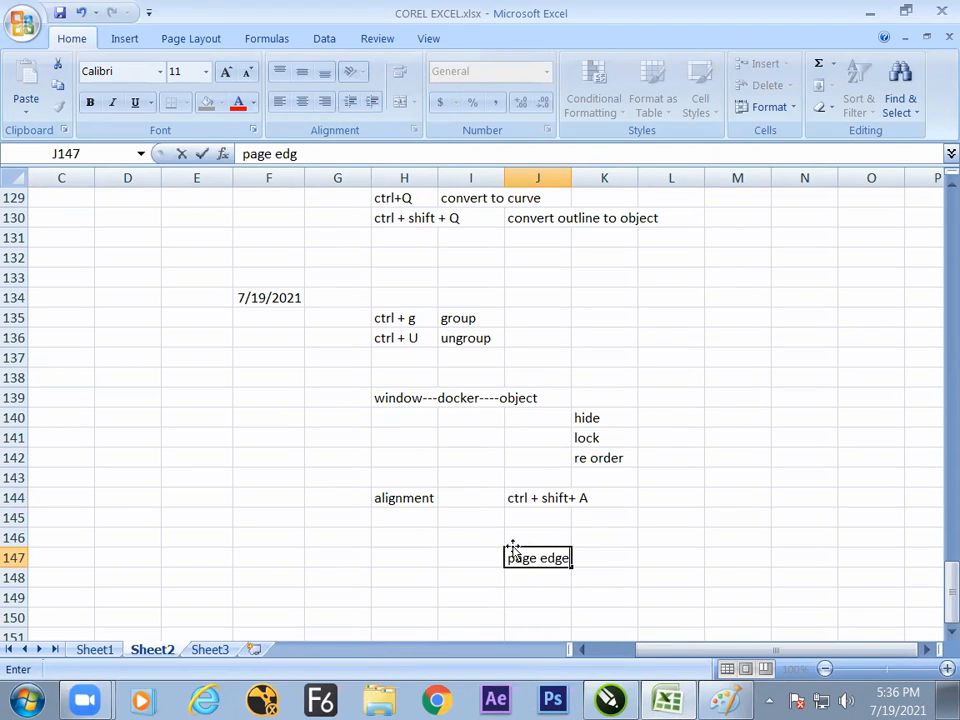
text(e)
key(Return)
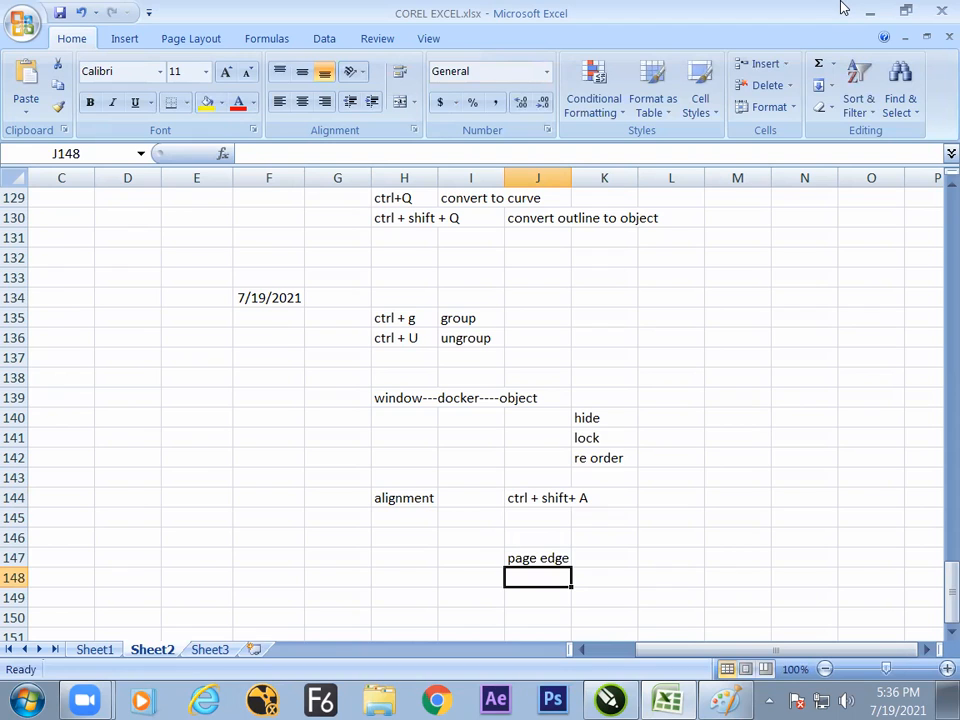
text(on)
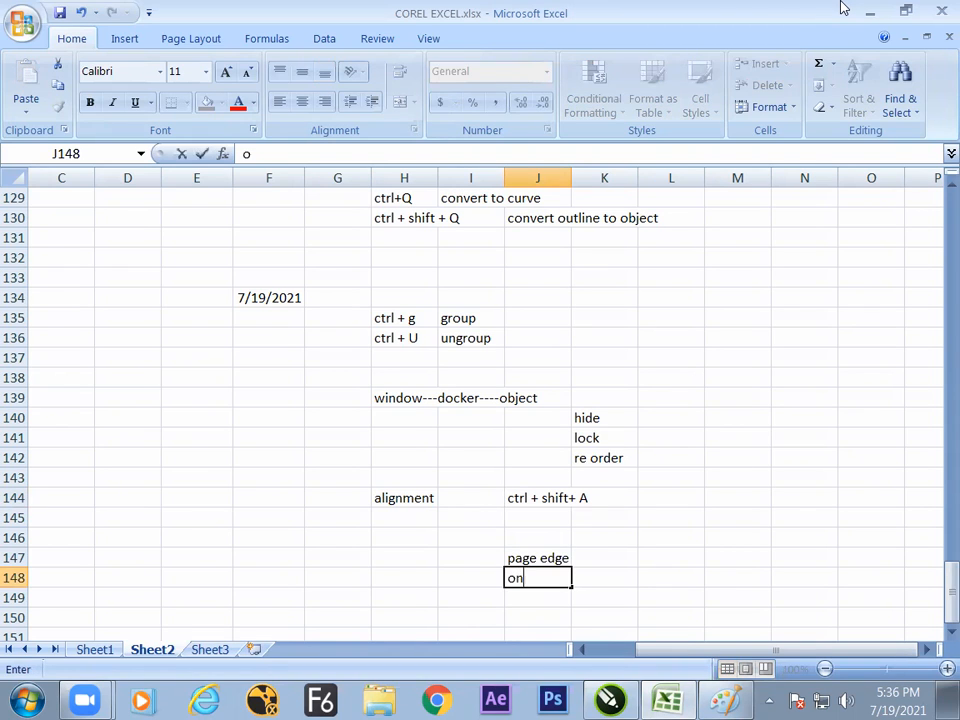
text(ject selection)
key(Return)
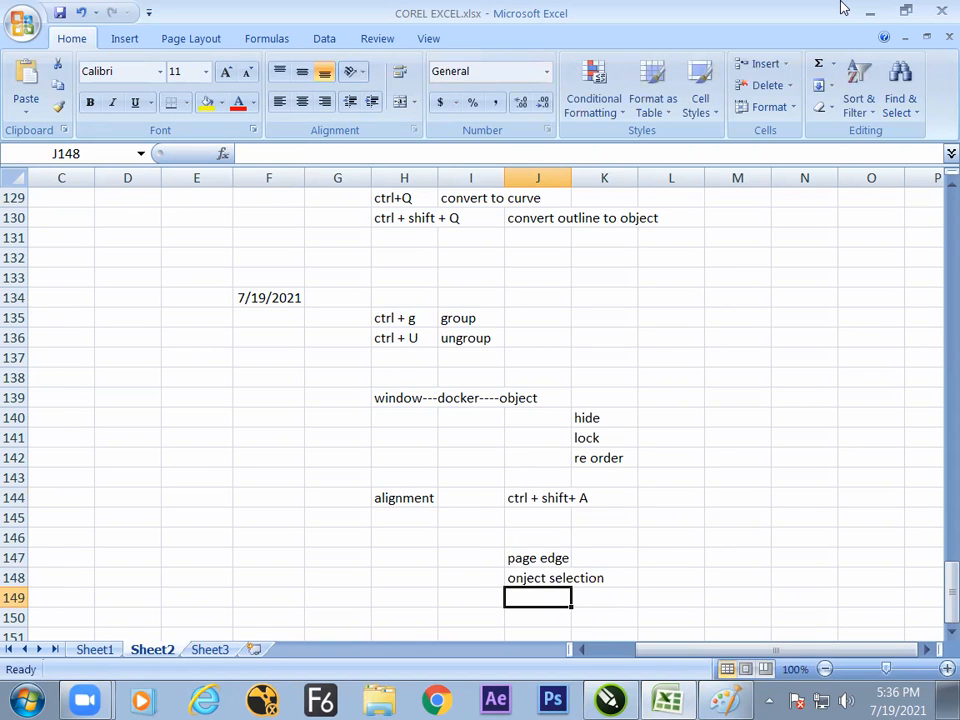
Enter "target object selection" in J149 with the explanation "last object selected" in M149.
text(targ)
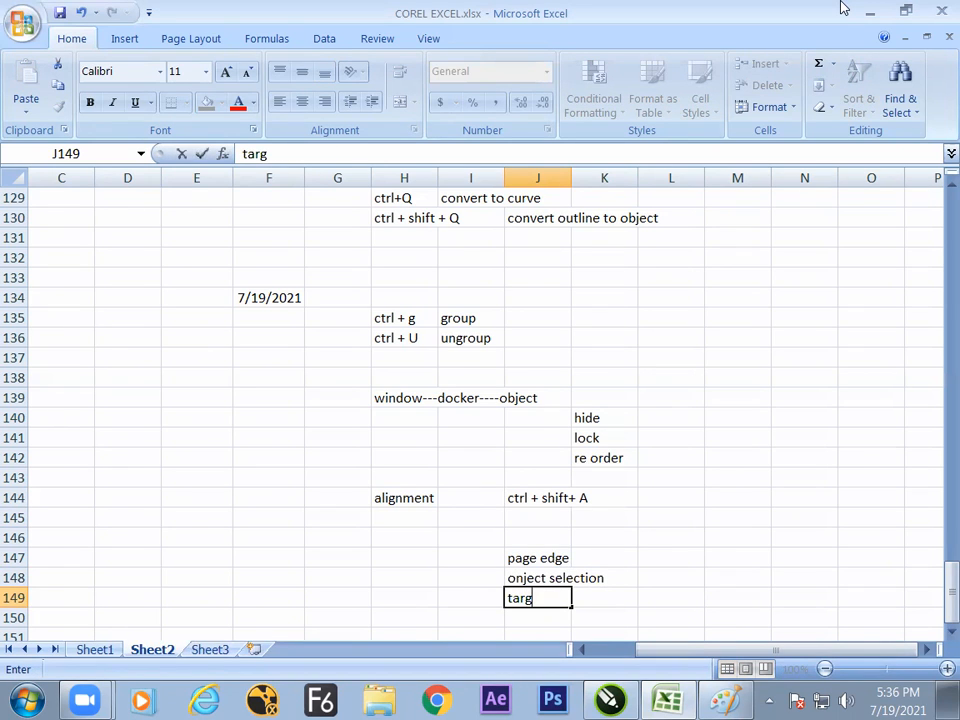
text(et obje)
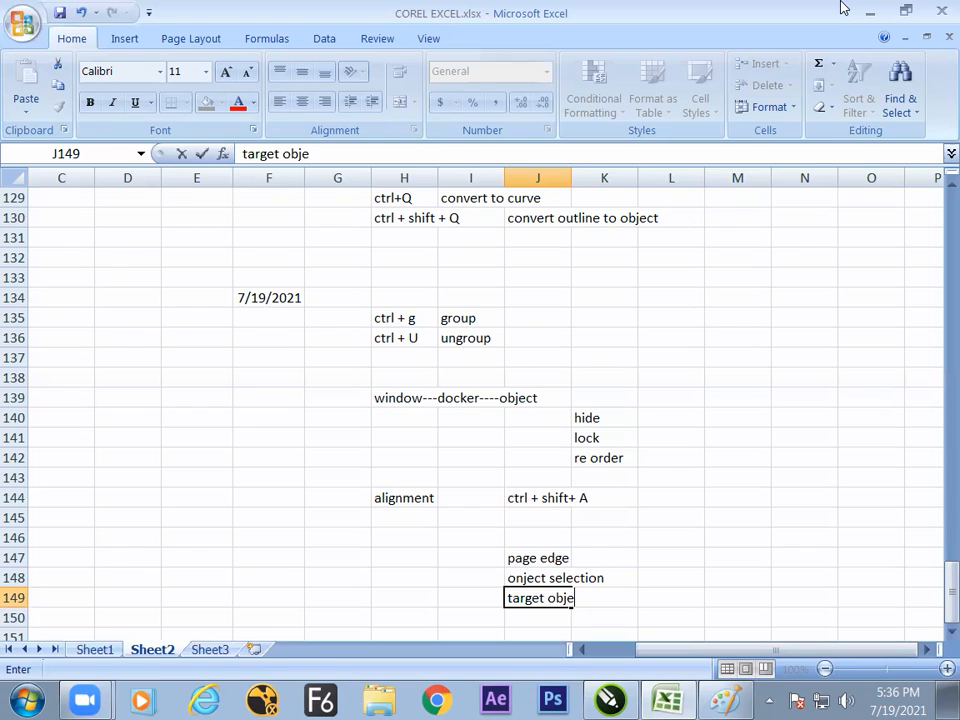
text(ct selection)
key(Tab)
key(Tab)
key(Tab)
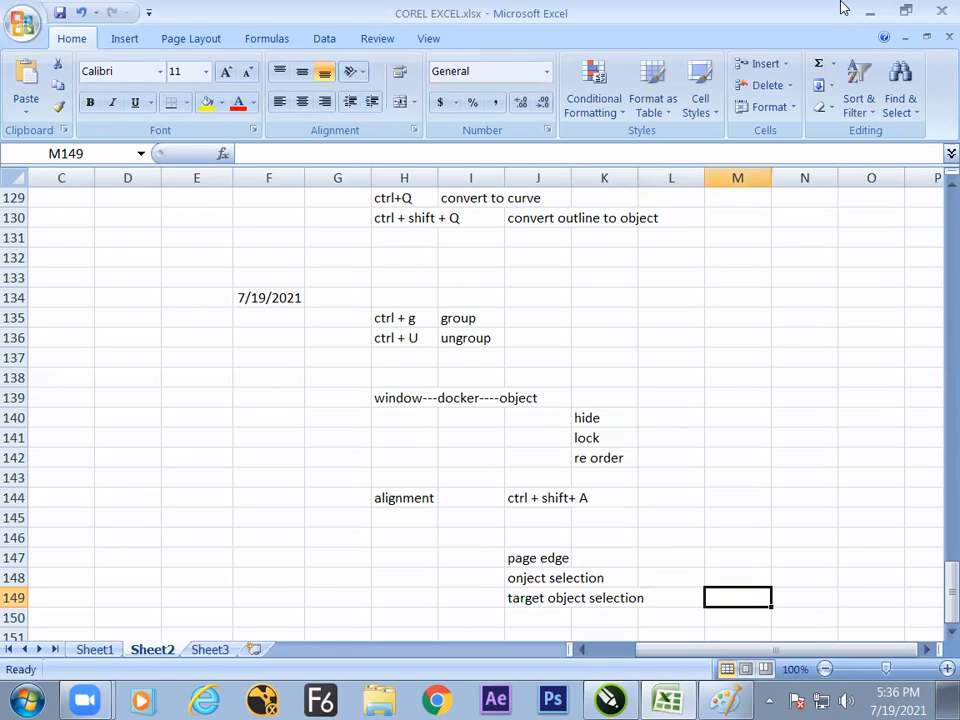
text(last)
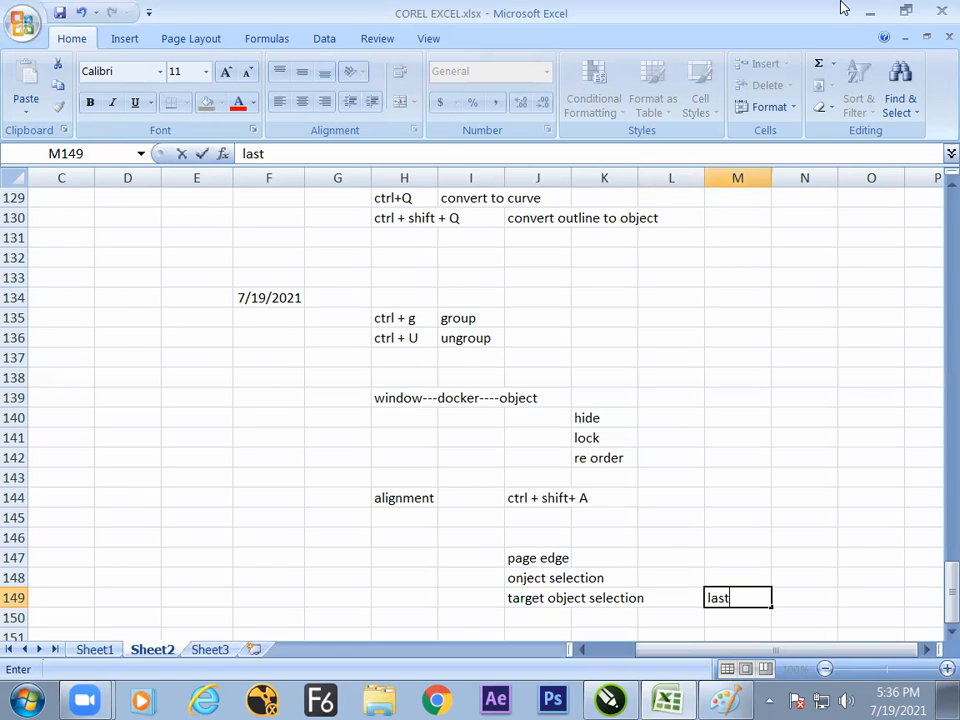
text( object selected)
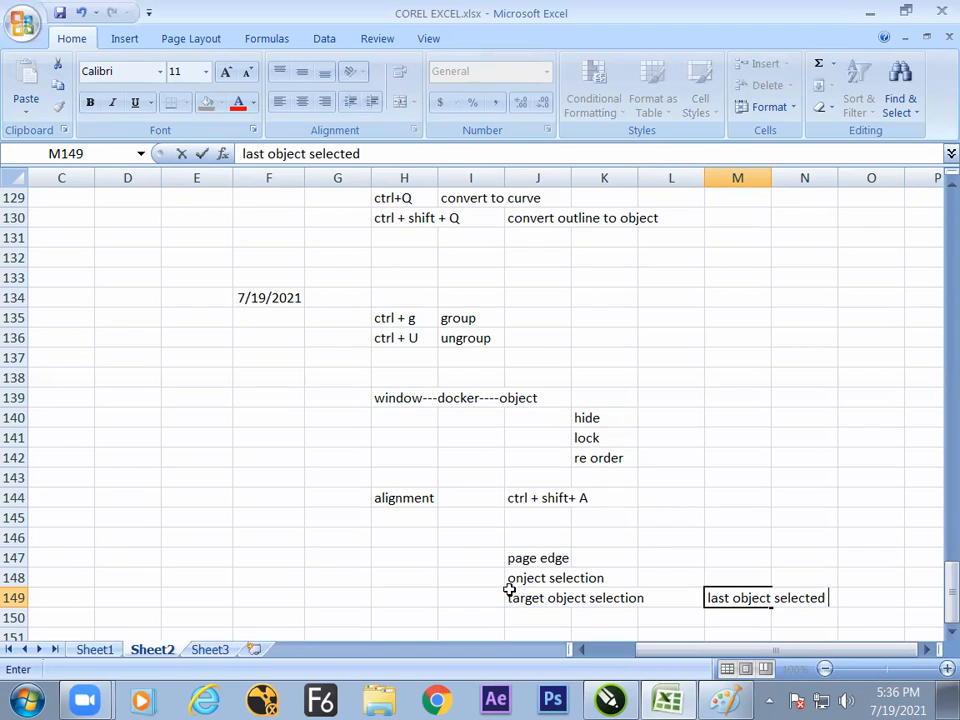
Number the three alignment options 1, 2 and 3 in cells I147 to I149.
click(495, 557)
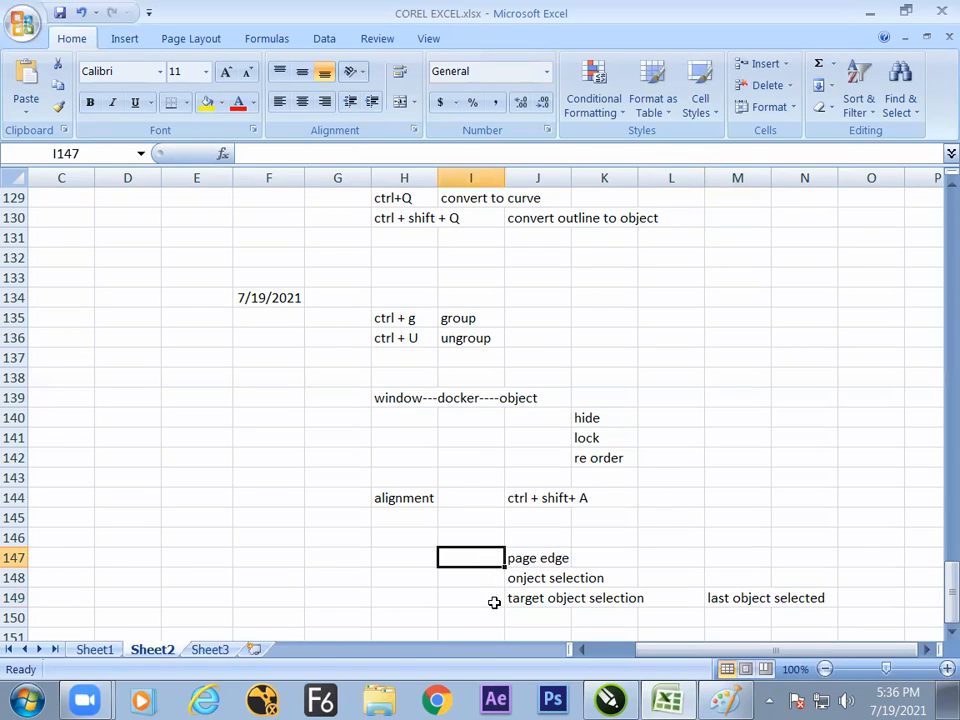
shift+click(491, 598)
text(1)
key(Return)
text(2)
key(Return)
text(3)
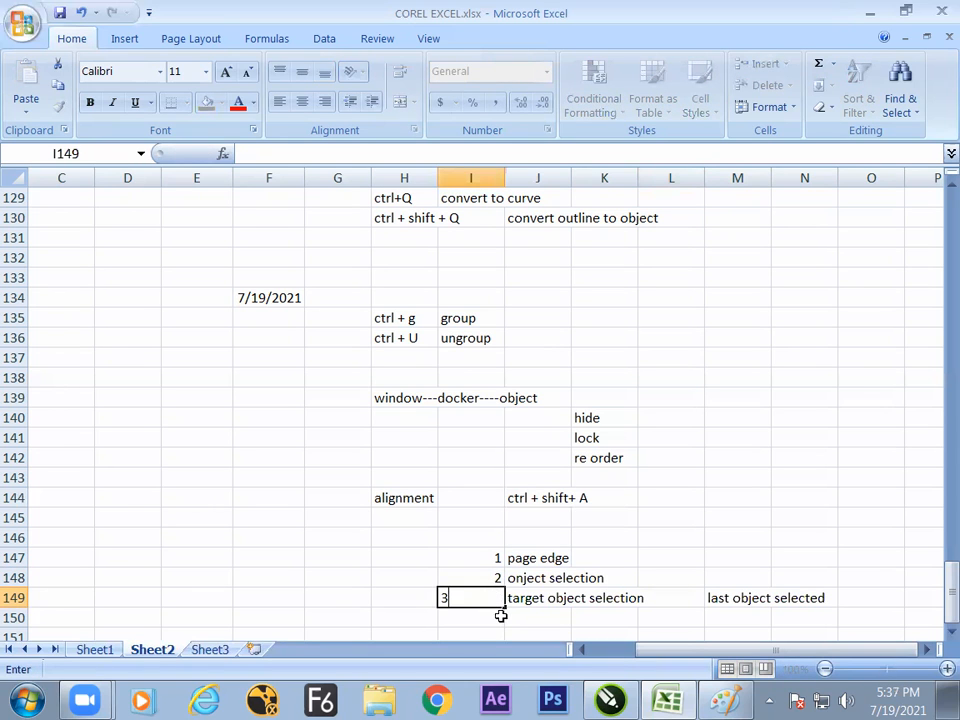
key(Return)
Switch back to CorelDRAW and delete both rectangles from page 3.
key(alt+Tab)
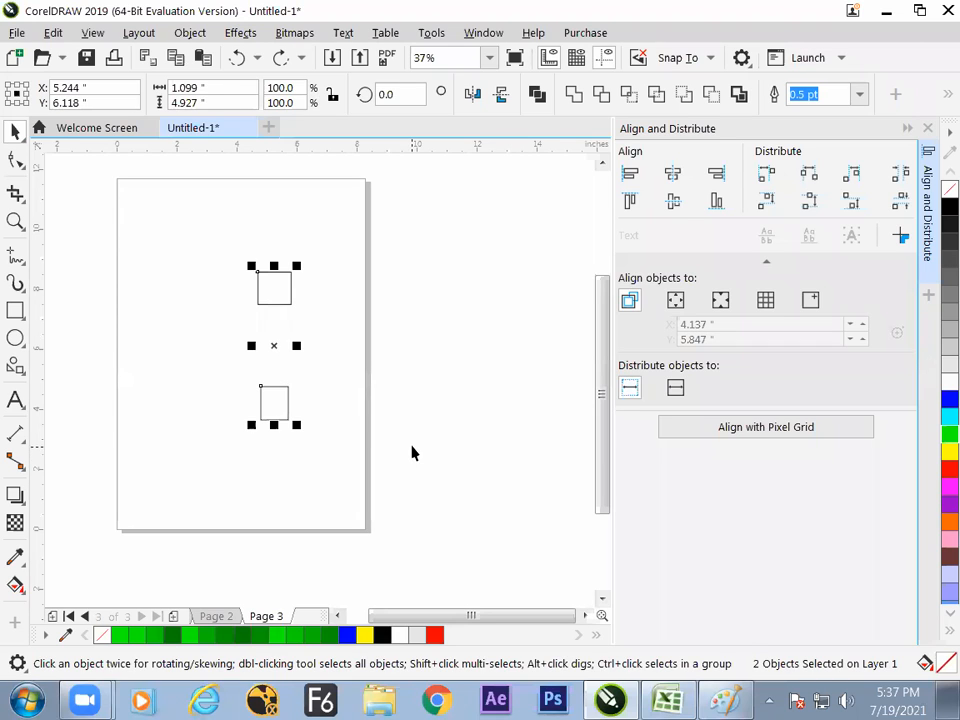
click(423, 436)
click(283, 300)
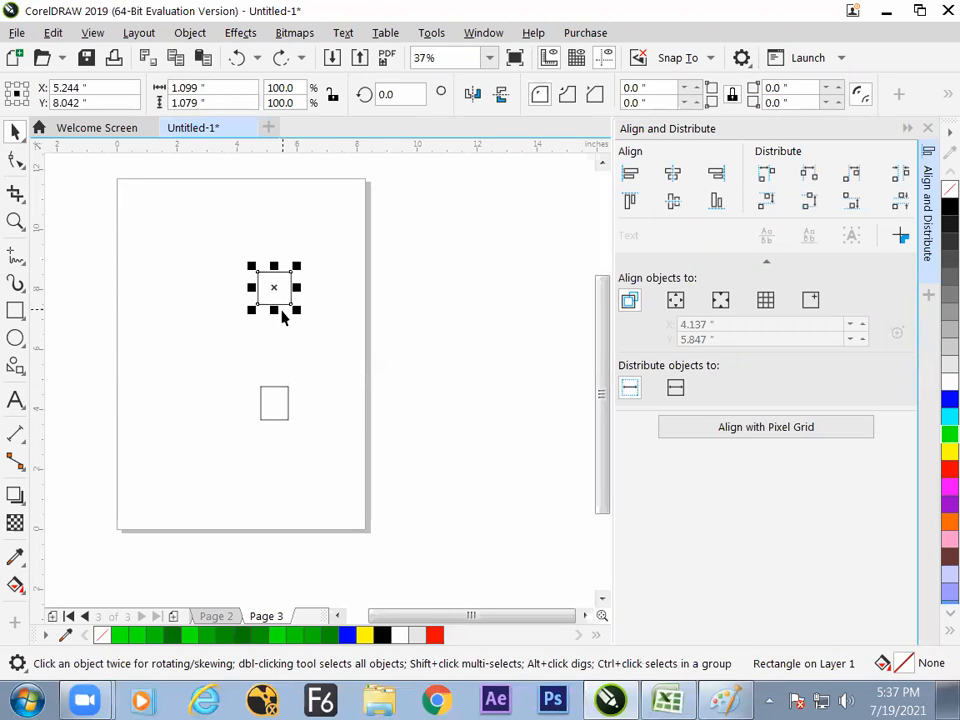
click(240, 291)
drag(276, 354, 323, 466)
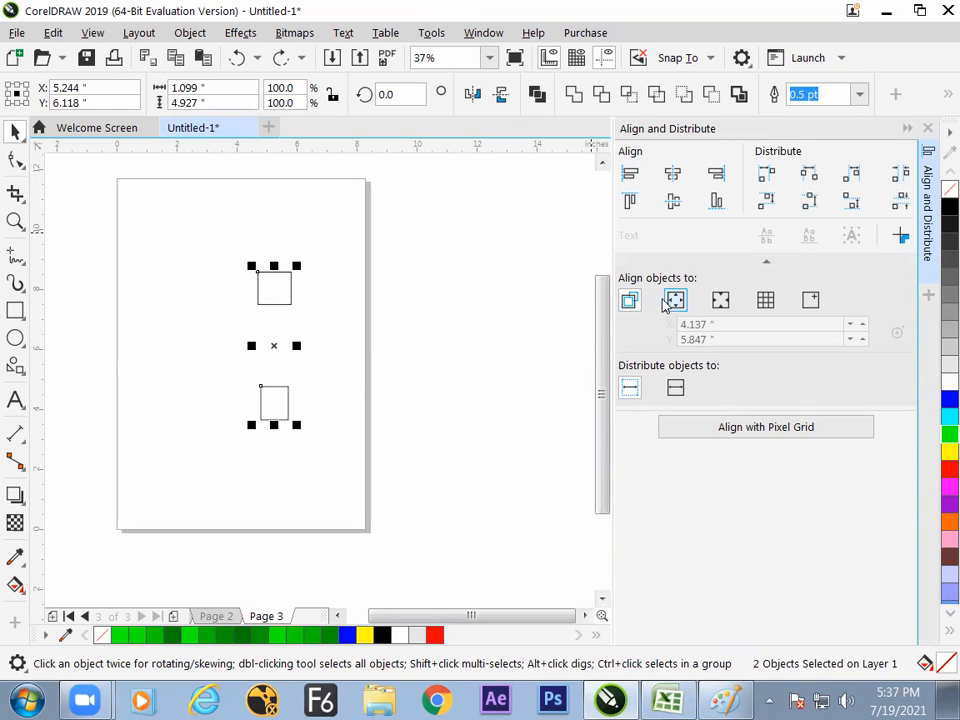
drag(216, 234, 348, 456)
key(Delete)
Draw a circle about 2 inches in diameter on the page, centered at about X 2.1, Y 8.19 inches.
click(15, 337)
drag(144, 247, 216, 317)
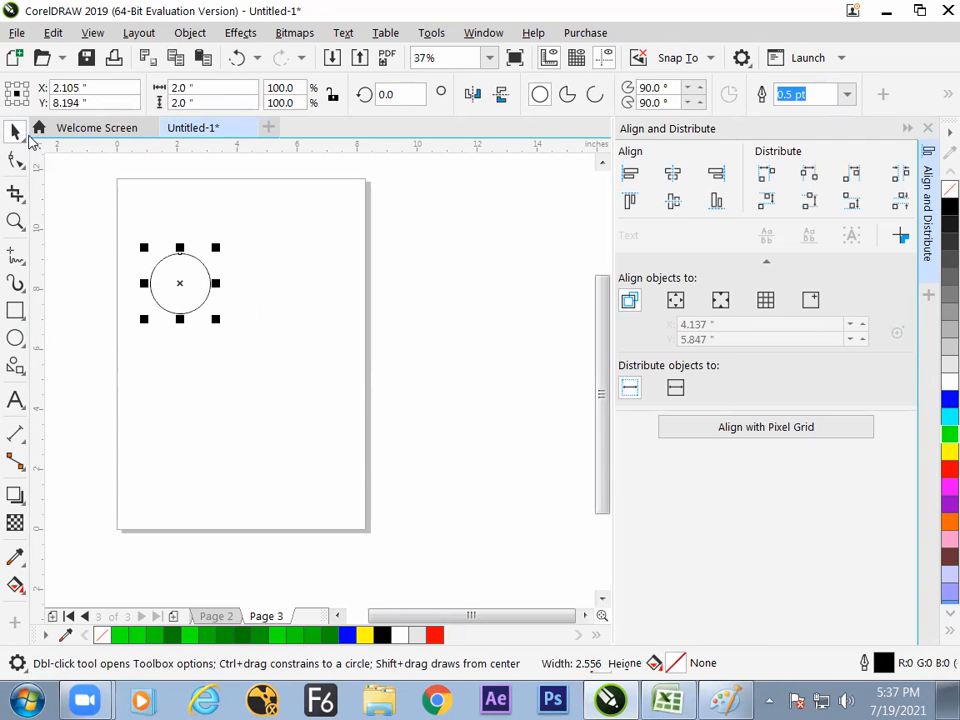
key(space)
Copy the circle to about X 6.13, Y 4.81 inches, shrink the copy to about 0.33 inches and fill it white.
drag(190, 287, 311, 388)
right_click(311, 388)
drag(337, 349, 316, 378)
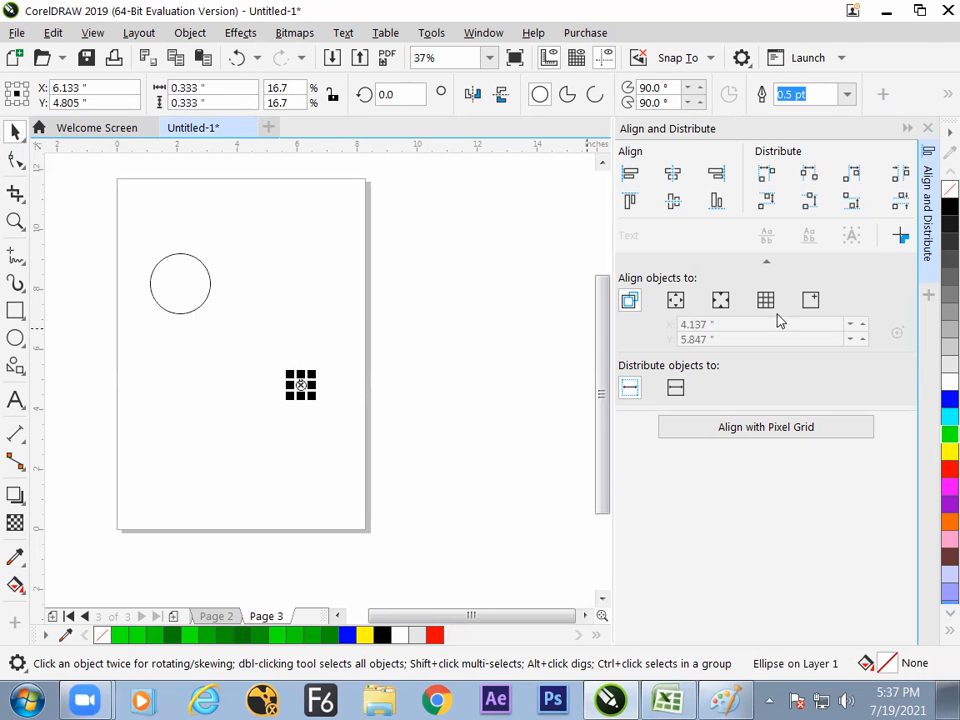
click(942, 381)
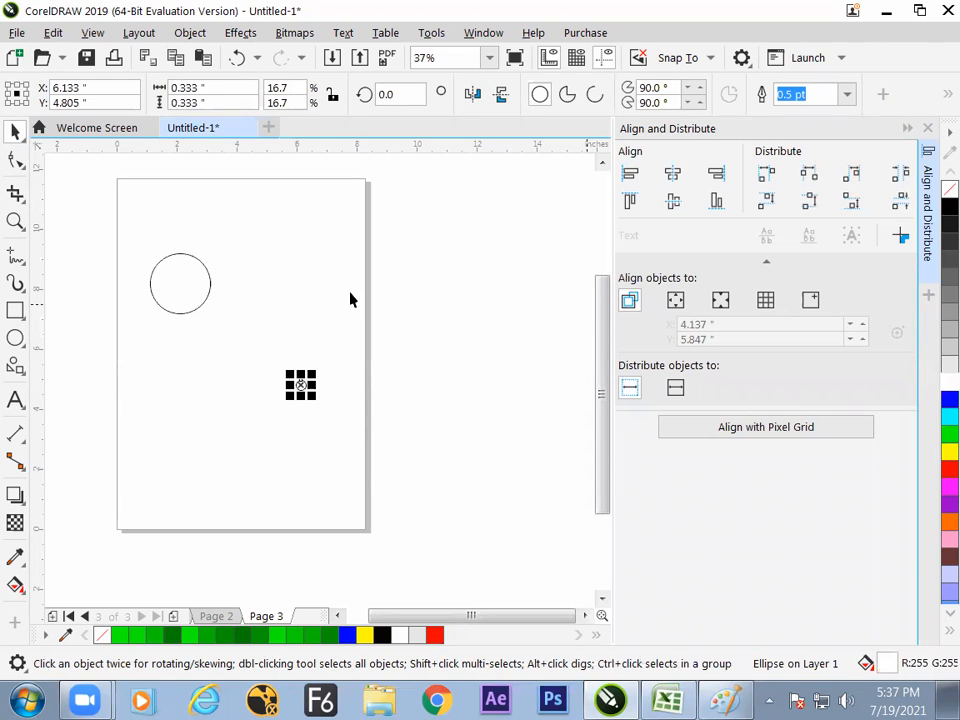
Fill the large circle on page 3 with blue.
click(202, 283)
click(950, 400)
click(50, 320)
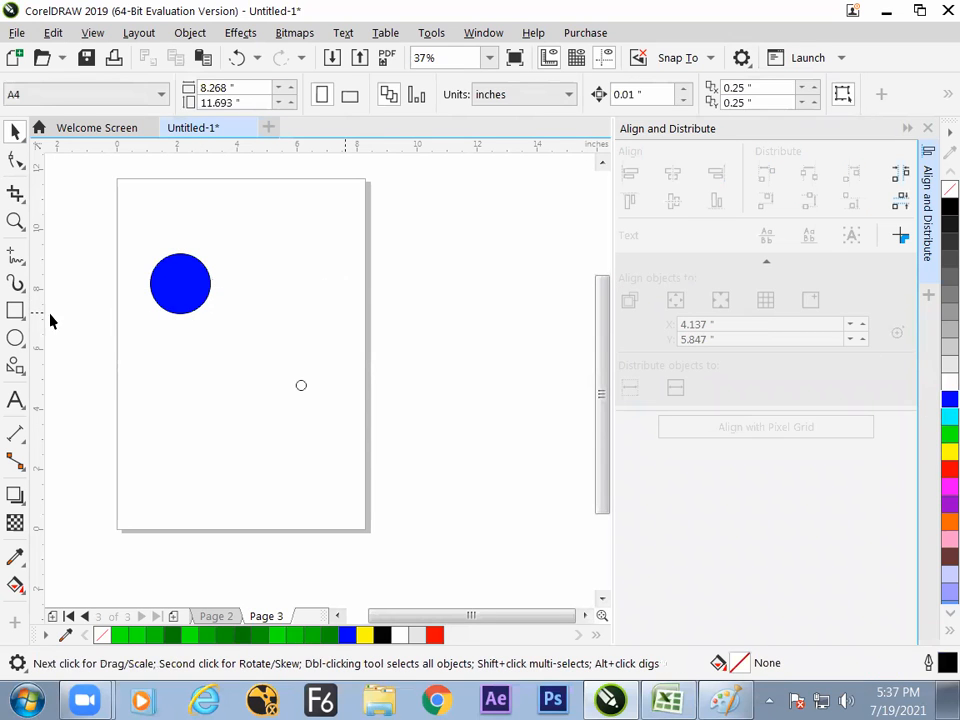
Draw a thin vertical rectangle about 0.056 by 2.361 inches below the blue circle.
click(15, 311)
click(86, 311)
drag(137, 364, 138, 436)
click(15, 133)
click(118, 238)
Align all three objects to each other by their horizontal and vertical centres.
key(ctrl+a)
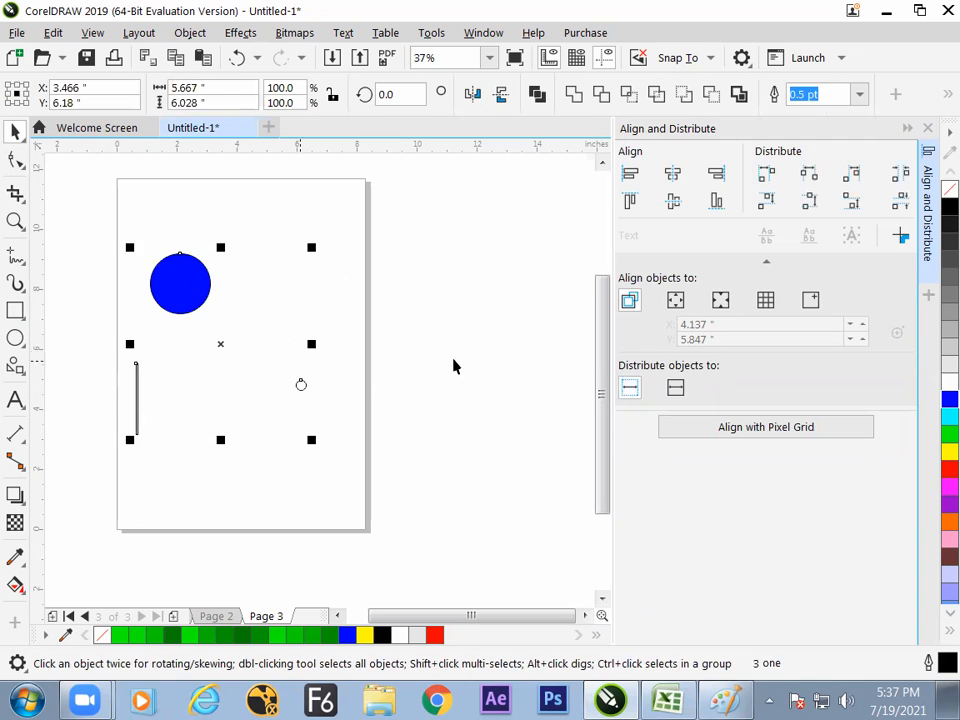
click(673, 201)
click(673, 173)
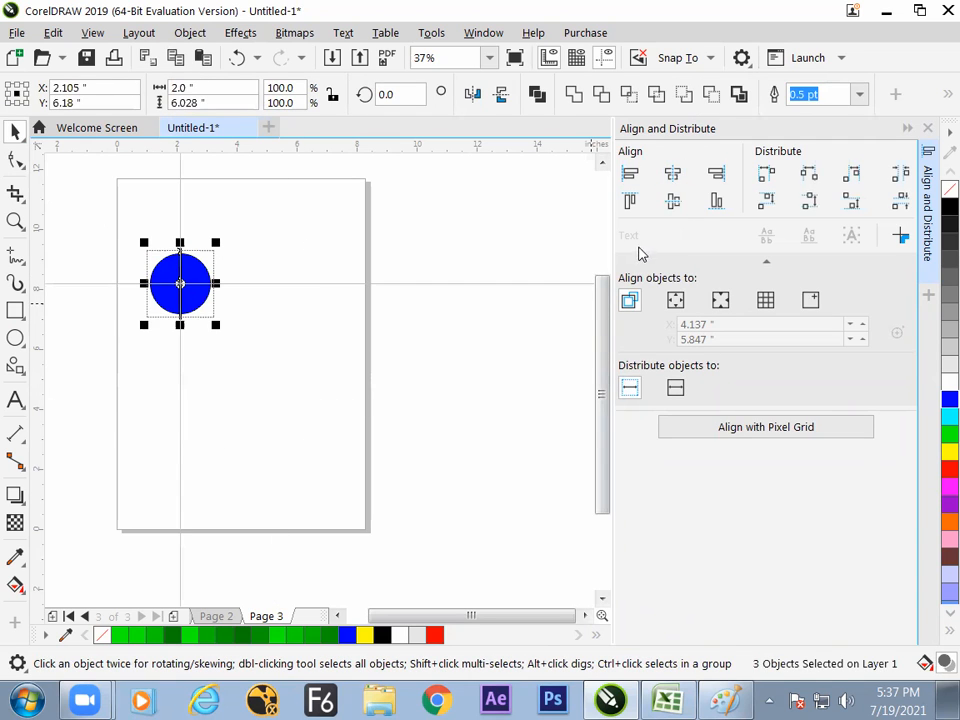
click(473, 373)
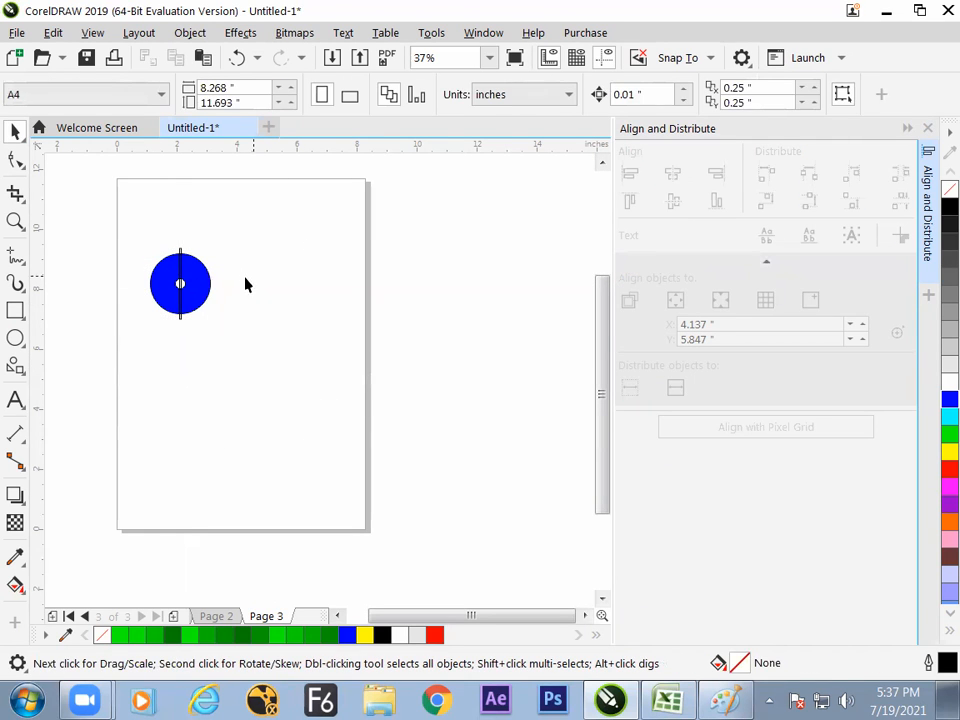
Shorten the thin rectangle so its upper end stops inside the small circle's lower part, and fill it white.
key(z)
drag(122, 214, 252, 352)
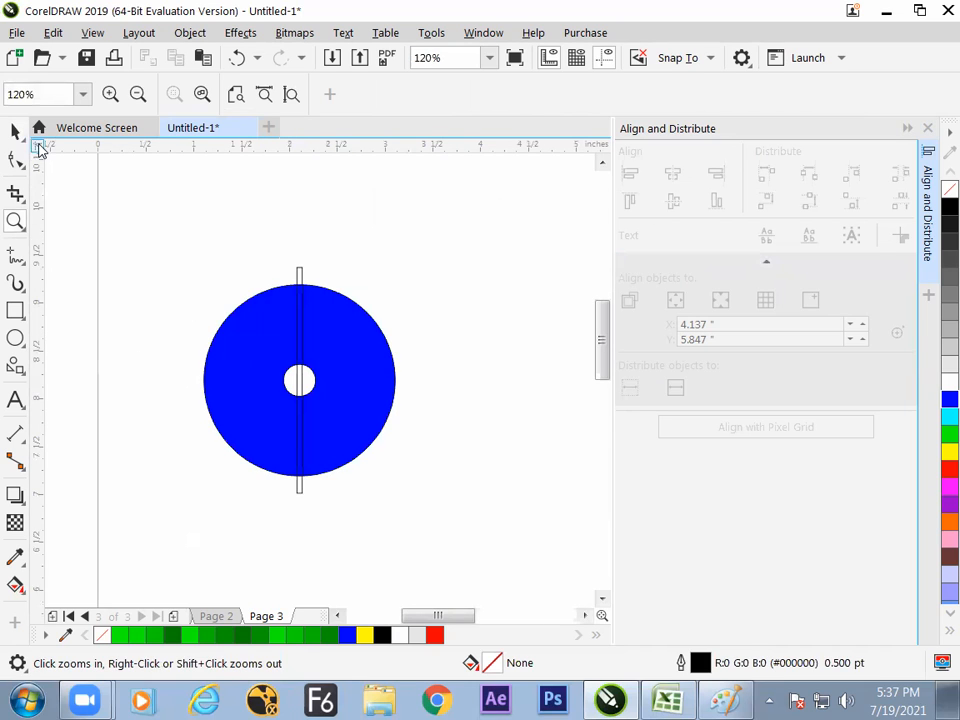
key(space)
click(300, 272)
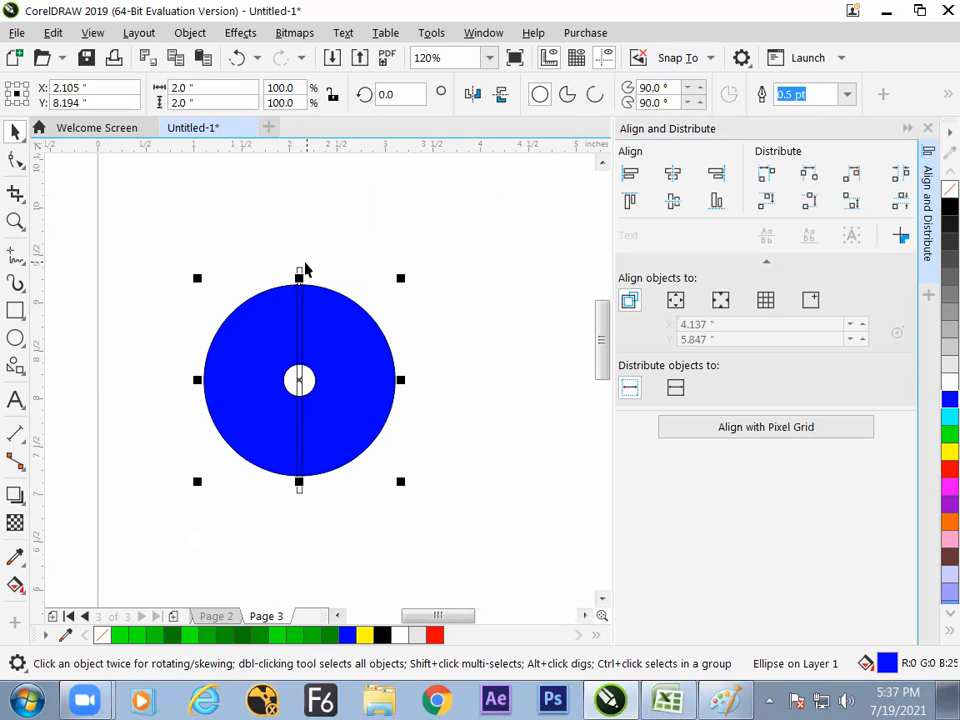
click(302, 270)
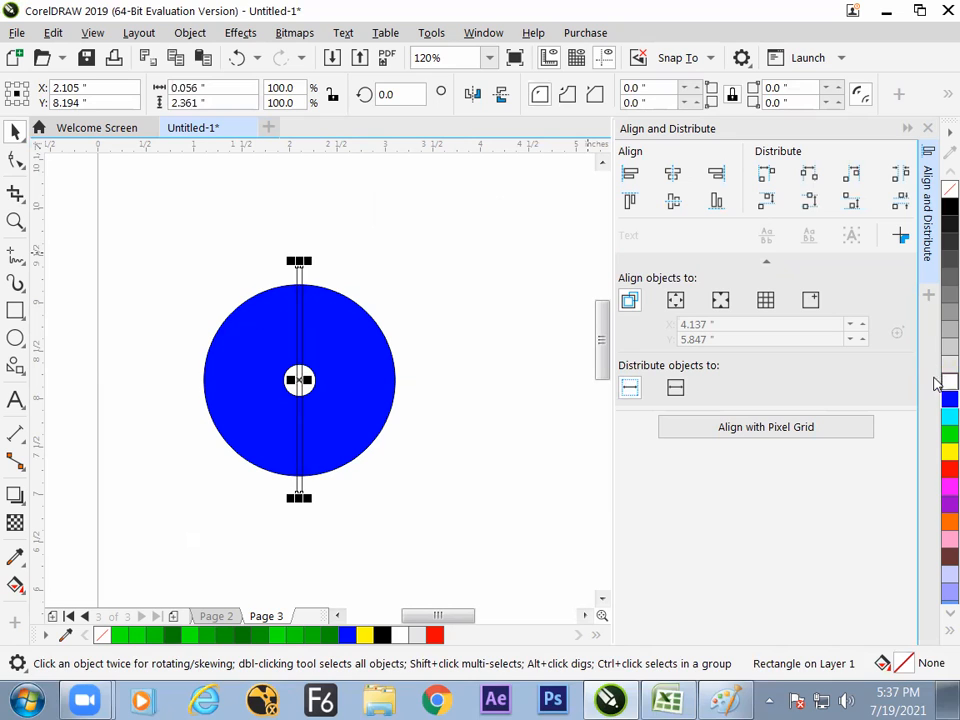
drag(299, 261, 299, 388)
click(491, 374)
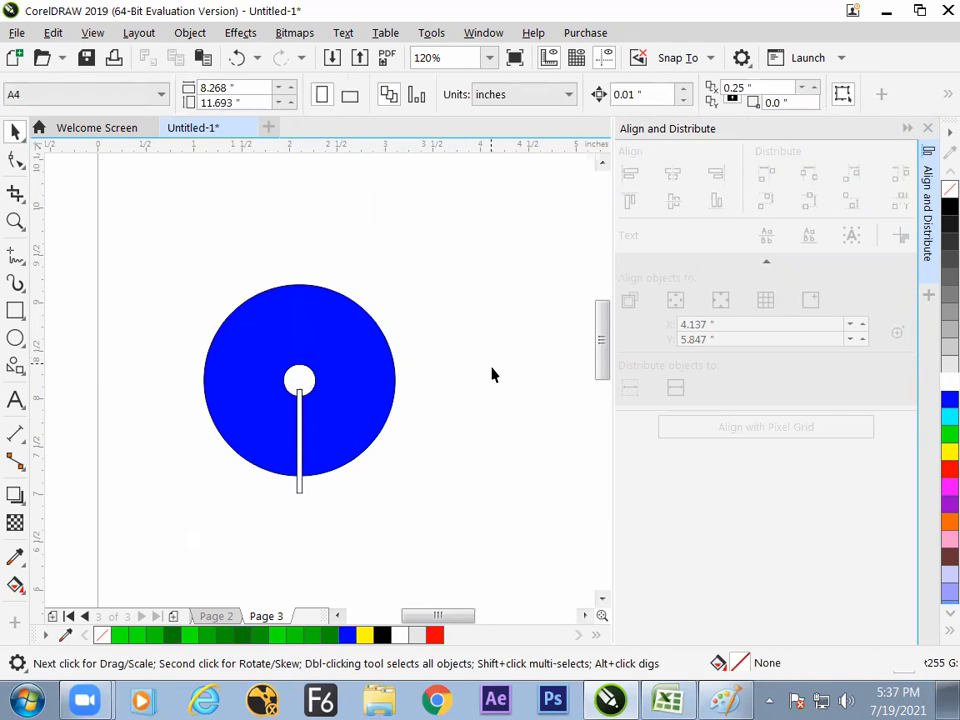
Remove the outline from both circles and the thin rectangle.
drag(167, 253, 411, 525)
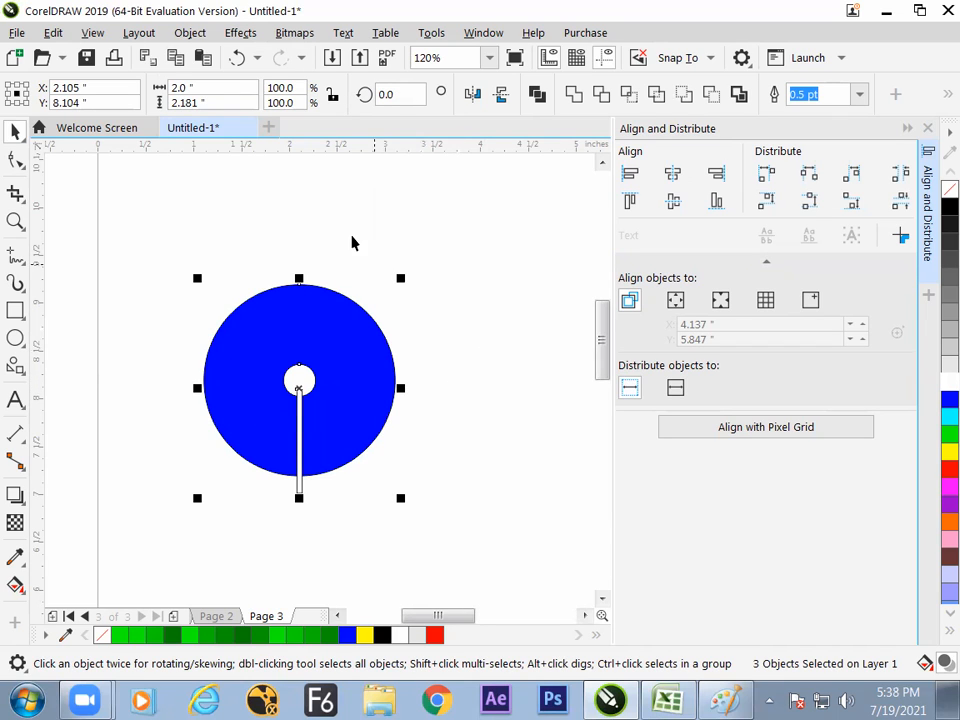
click(859, 94)
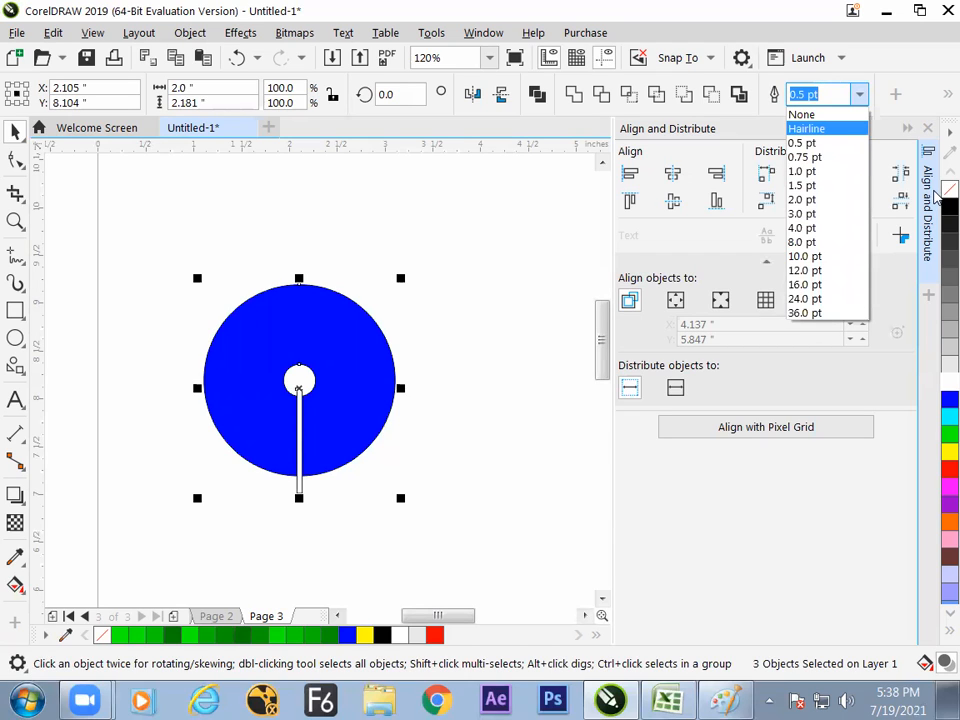
click(844, 128)
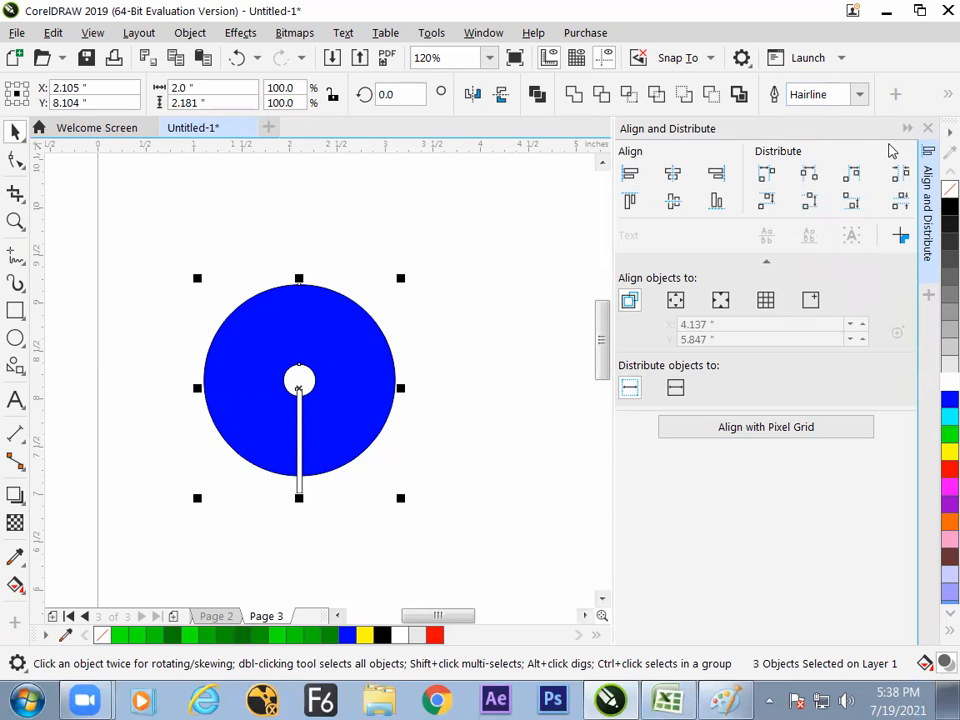
right_click(949, 188)
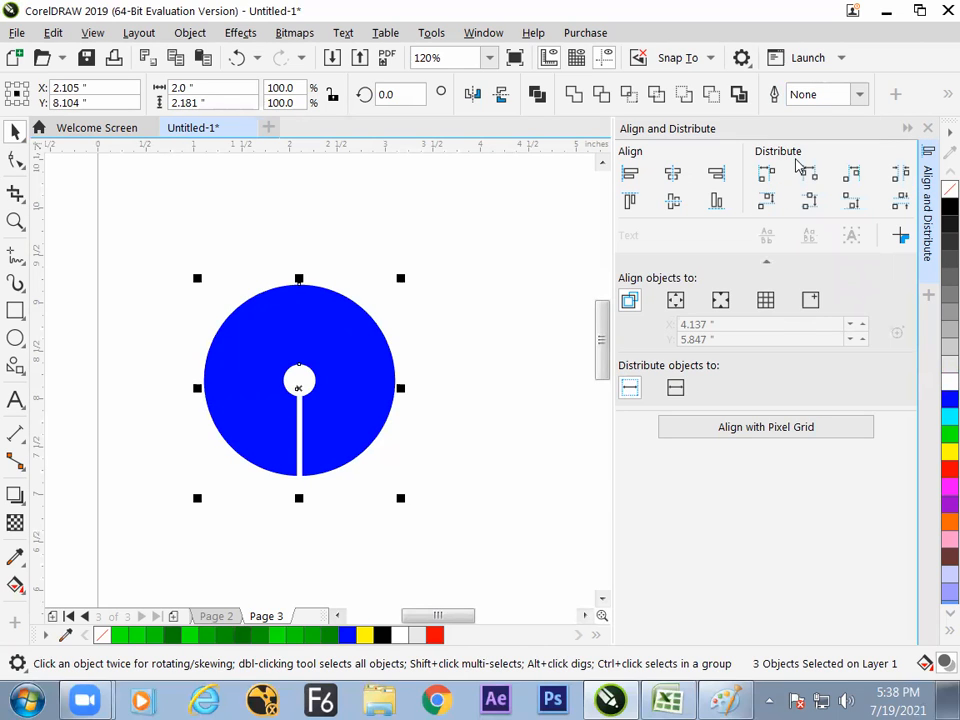
Open the Properties docker and dock it together with Align and Distribute, leaving Align and Distribute in front.
key(alt+Return)
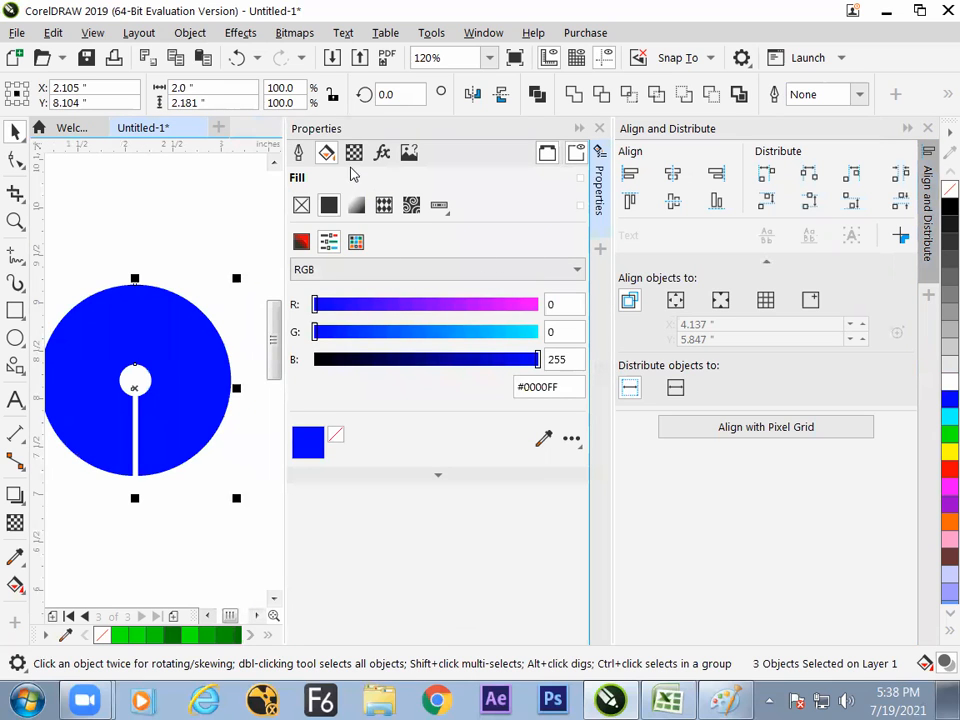
mouse_move(366, 133)
mouse_down()
mouse_move(716, 262)
mouse_move(776, 219)
mouse_move(767, 326)
mouse_move(913, 318)
mouse_up()
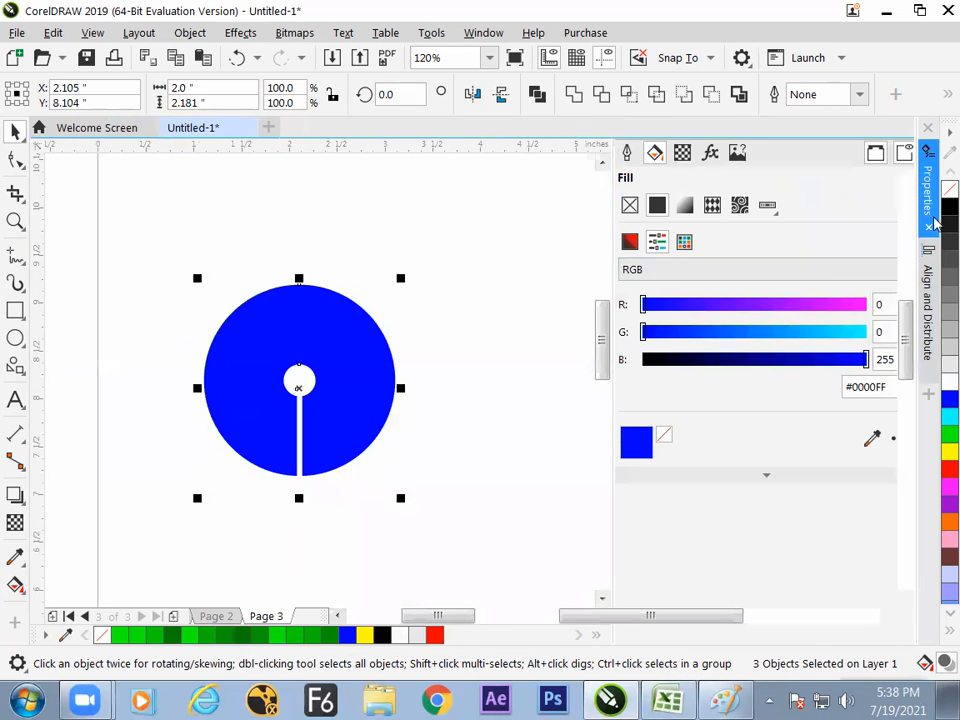
click(927, 185)
click(928, 297)
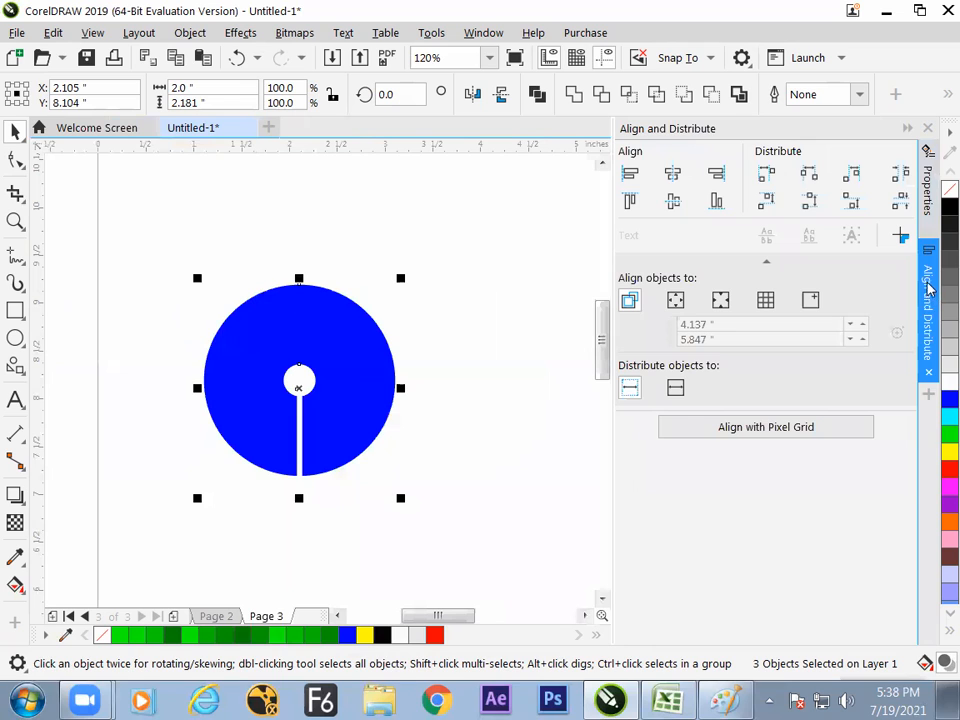
click(929, 215)
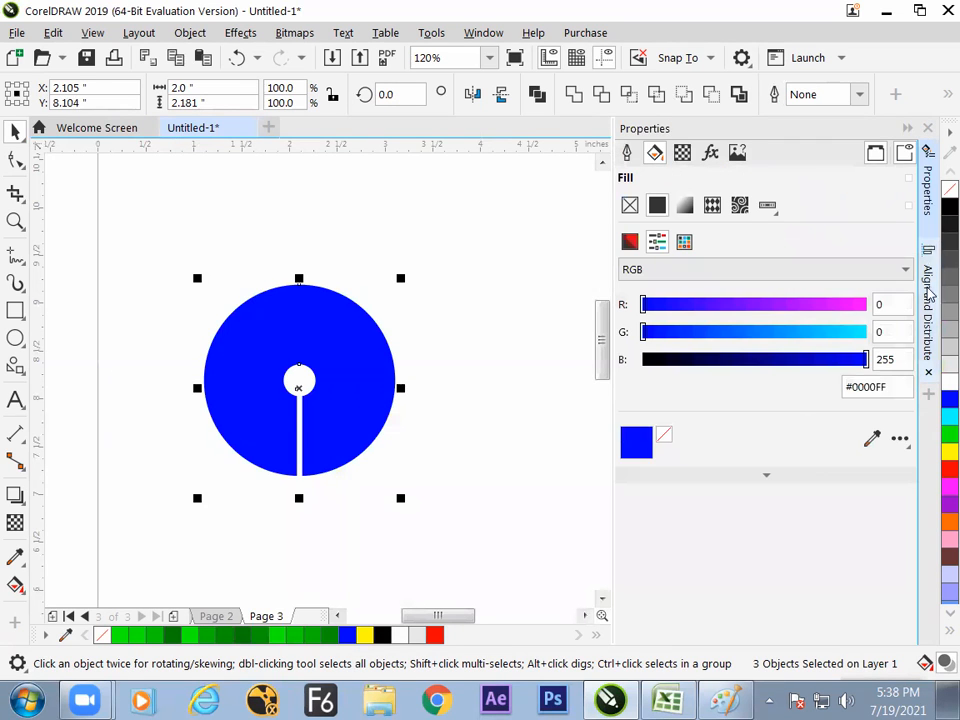
click(929, 295)
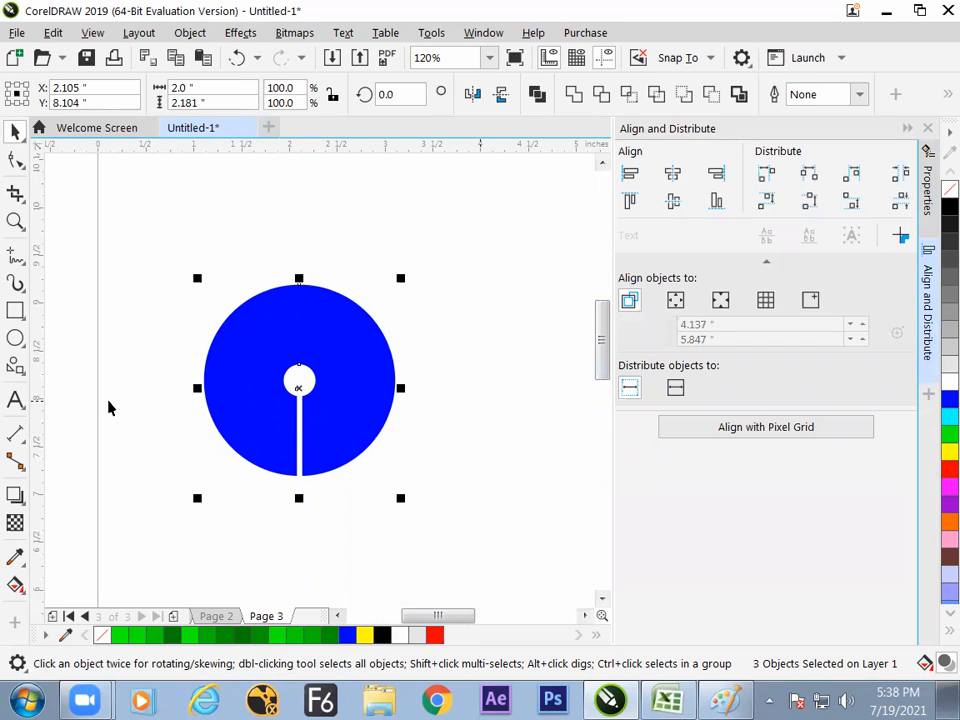
Activate the Common Shapes tool and close the dockers while viewing page 2.
click(21, 370)
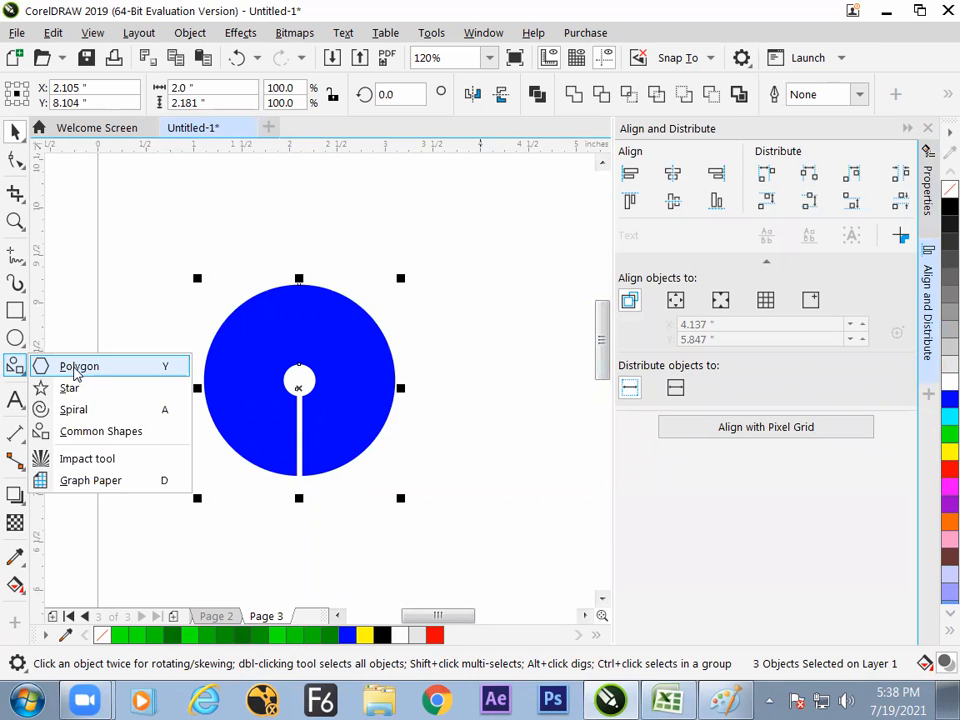
click(95, 432)
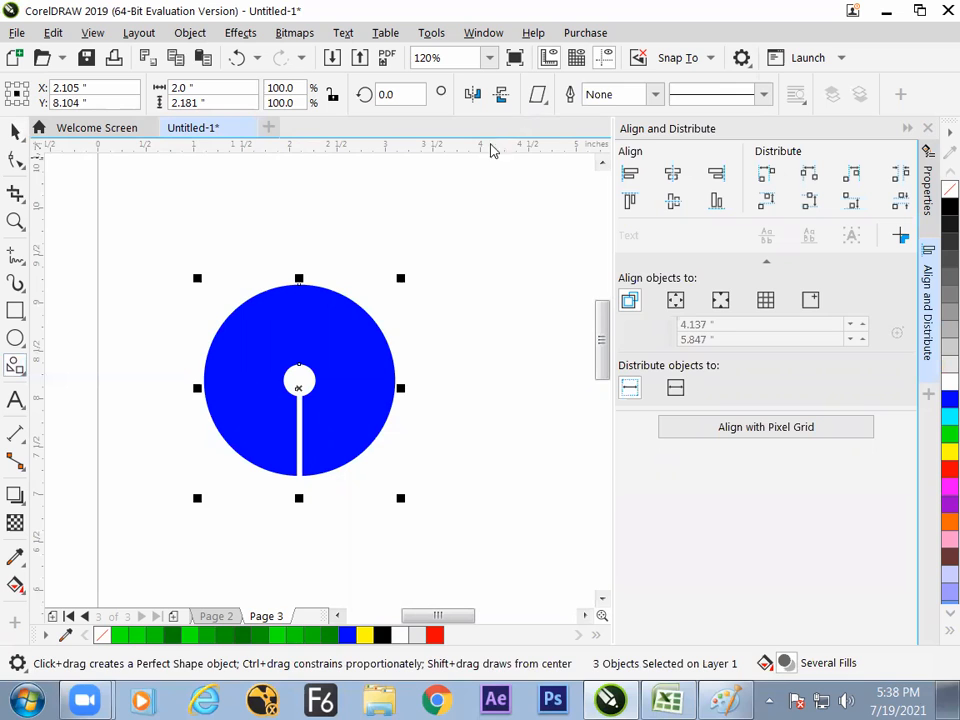
click(226, 619)
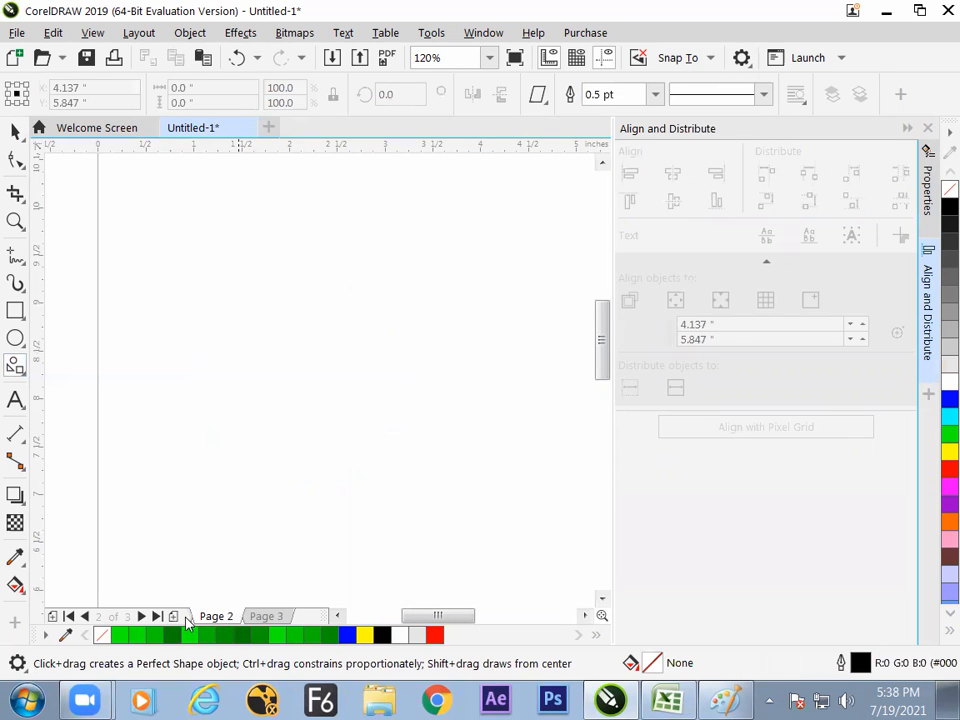
click(928, 130)
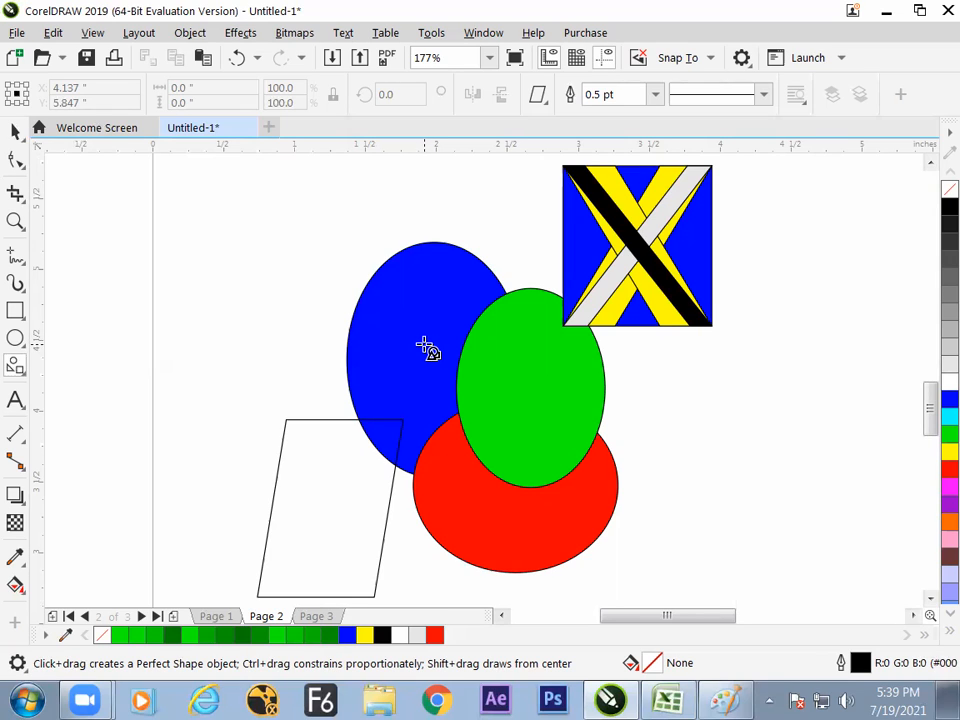
Return to page 3 and fit the blue circle artwork in the view.
click(316, 616)
drag(930, 418, 911, 407)
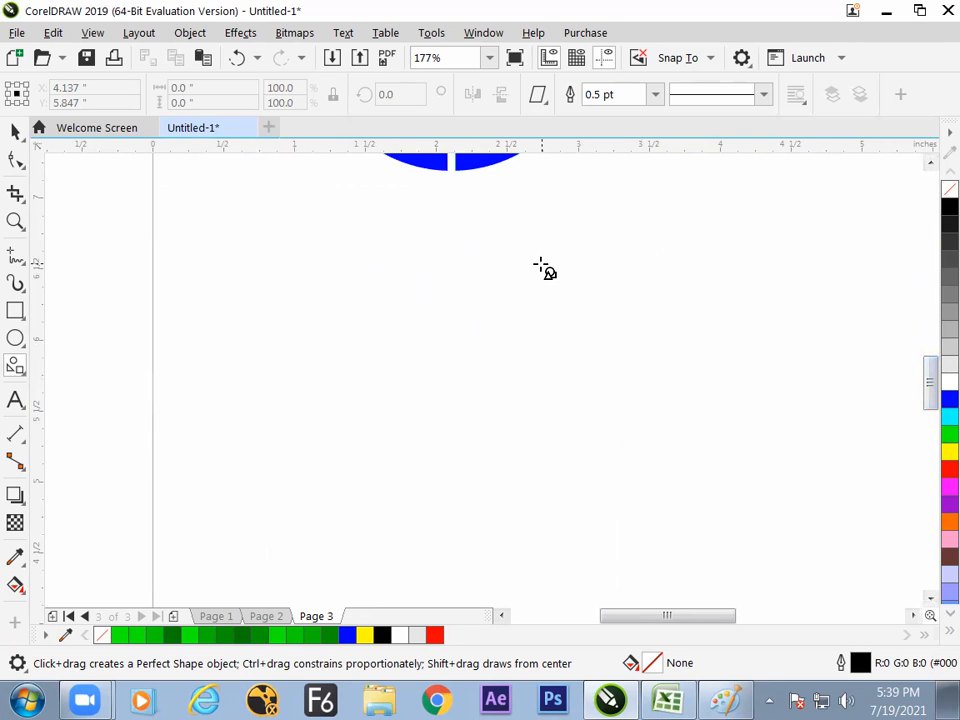
key(F4)
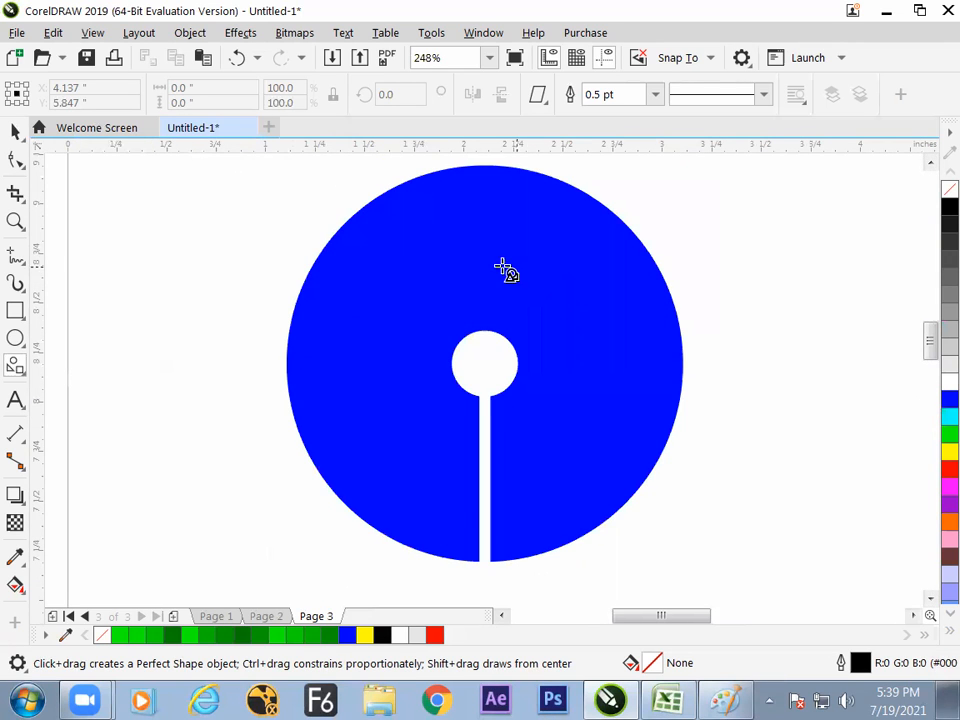
click(17, 132)
Switch to the COREL EXCEL.xlsx workbook in Excel and enter "basic shape" in cell H150 of Sheet2.
click(667, 700)
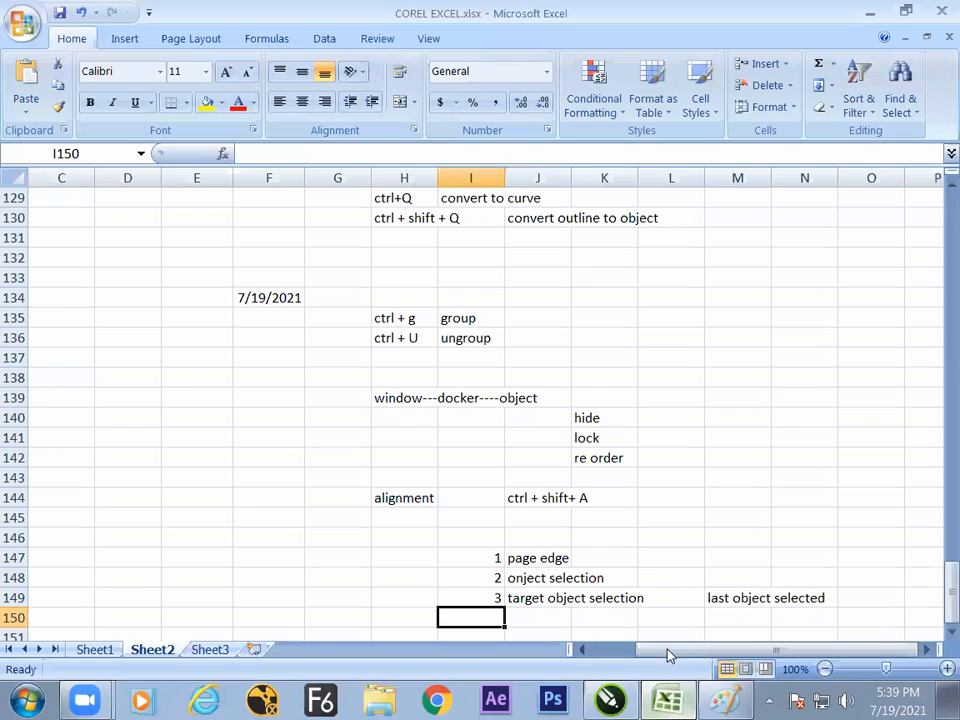
click(420, 518)
click(420, 502)
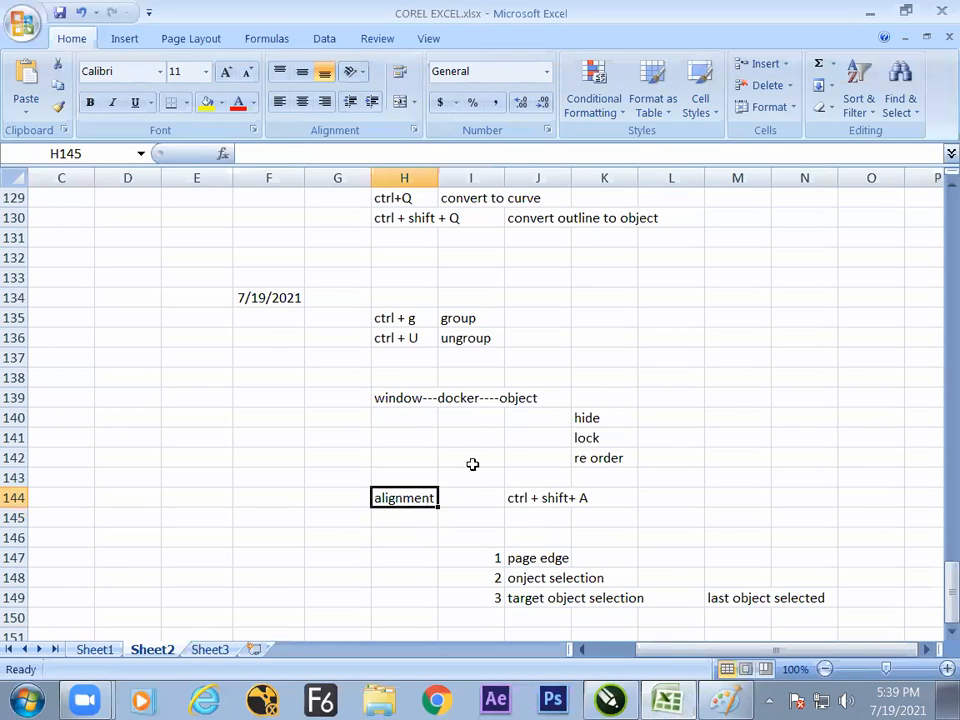
click(519, 396)
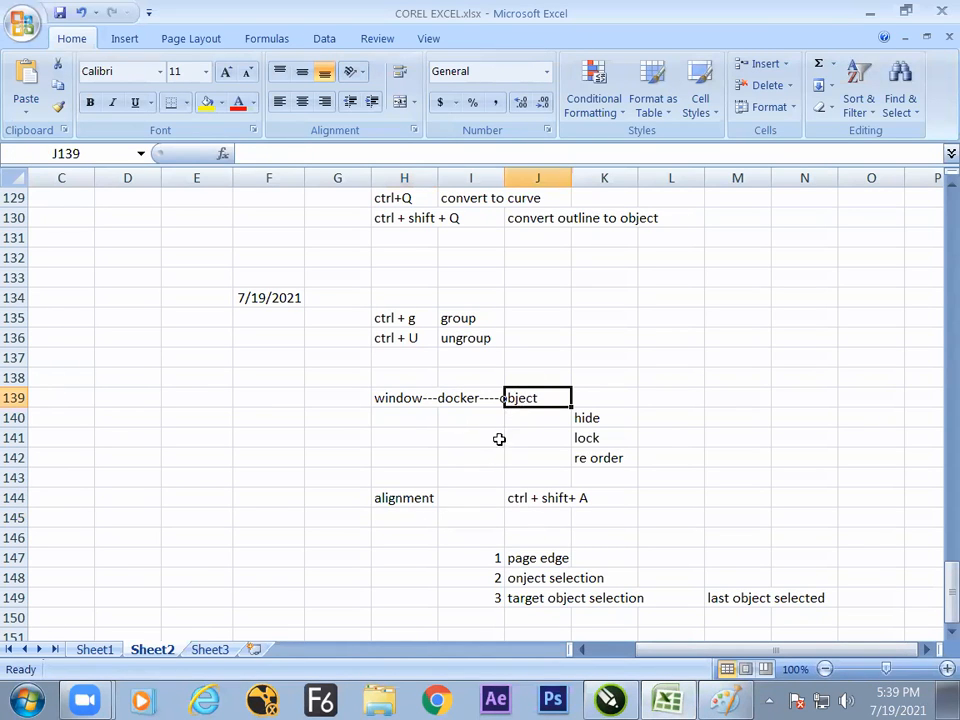
click(429, 617)
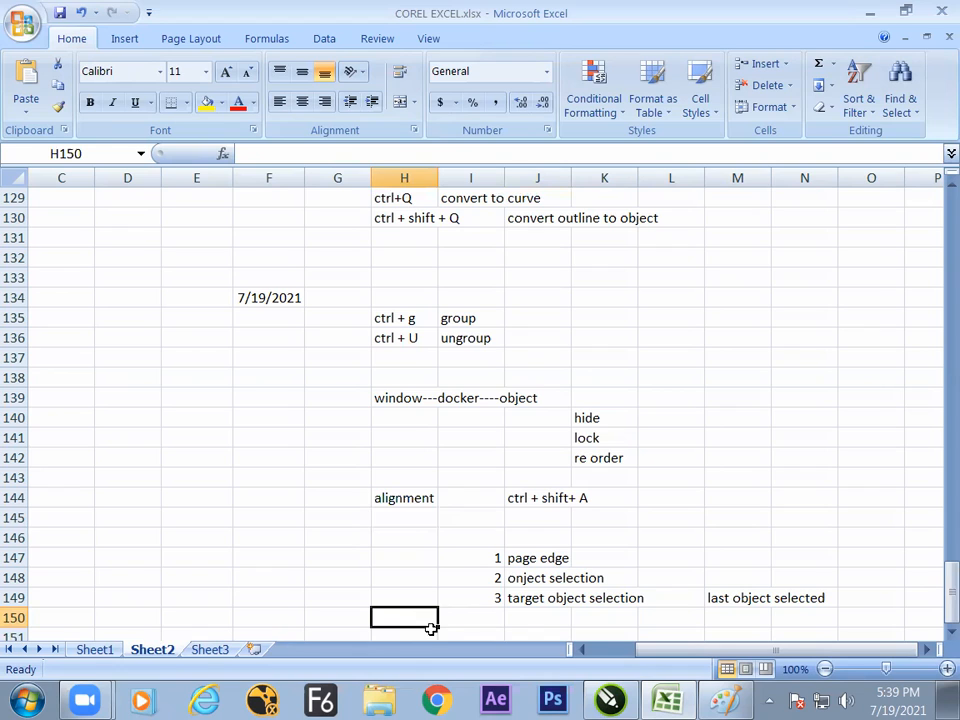
text(basic shape)
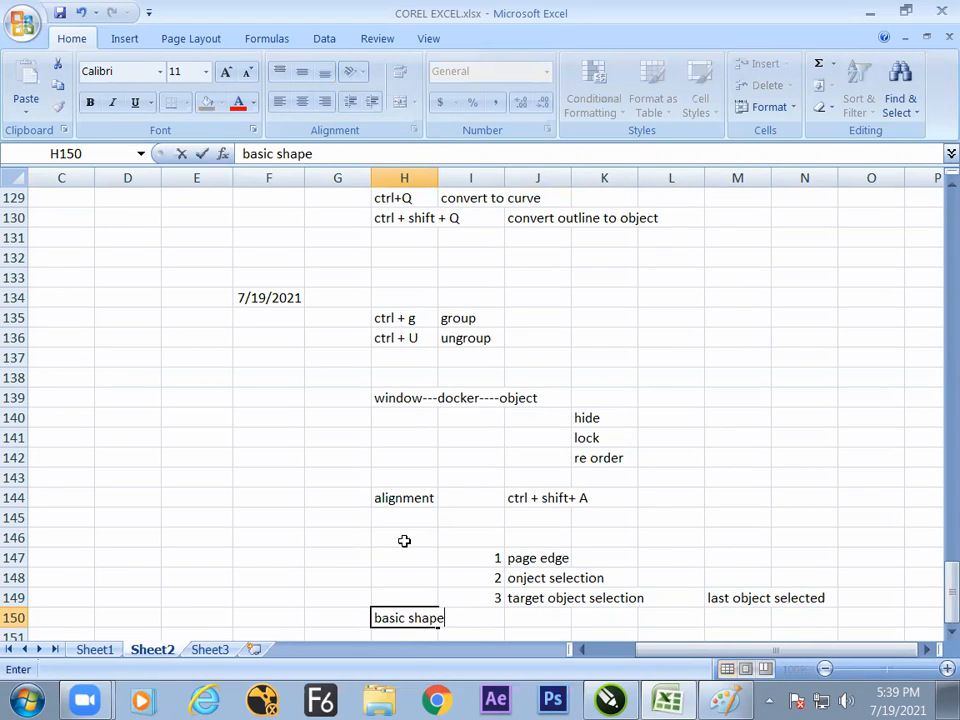
Check the shape tool's name in CorelDRAW and change the note in H150 of the Excel sheet to "common shape".
key(alt+Tab)
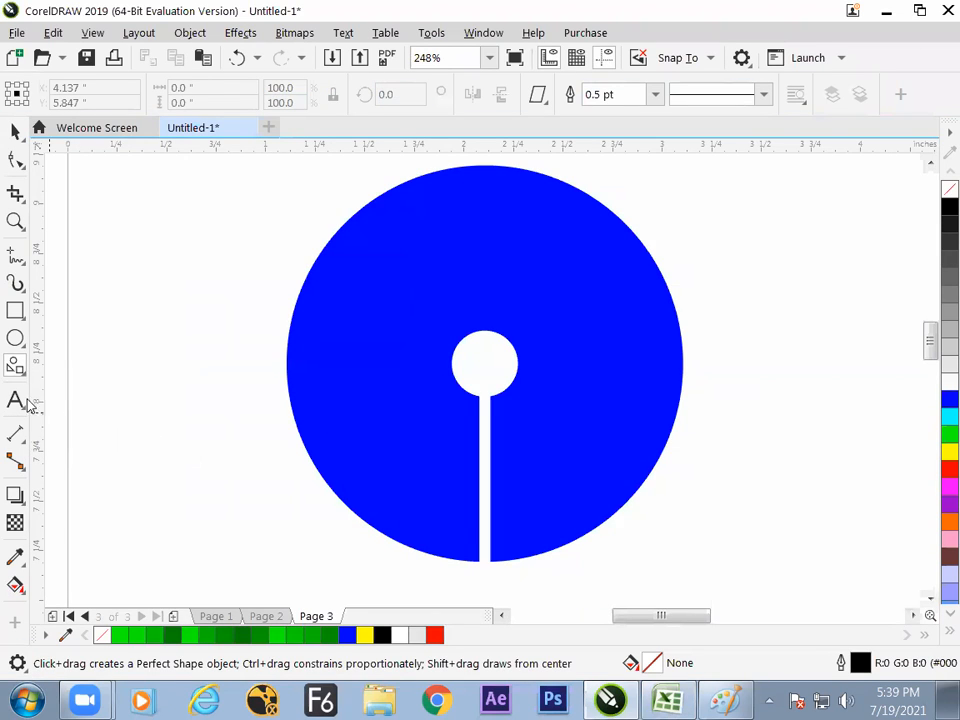
click(18, 372)
key(alt+Tab)
double_click(398, 617)
text(common shape)
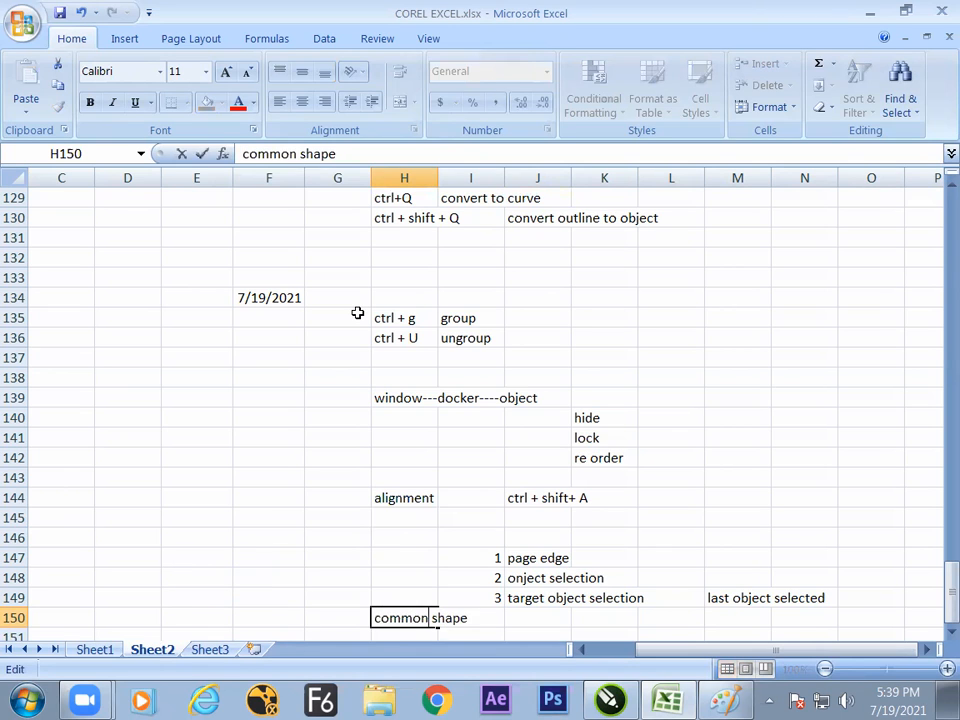
key(Return)
click(436, 603)
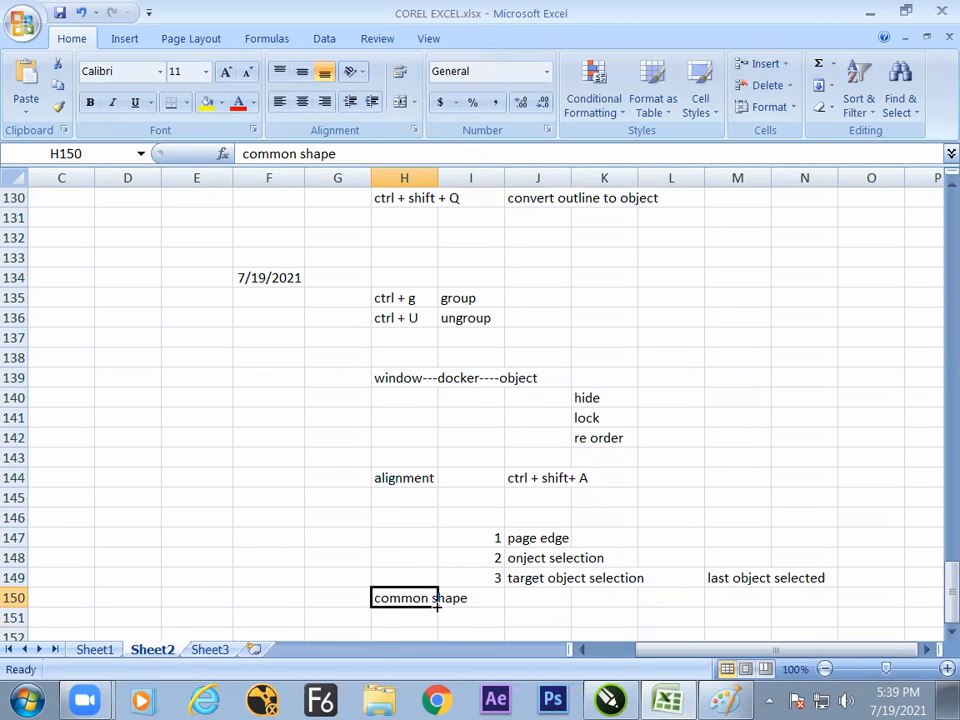
click(492, 617)
click(524, 622)
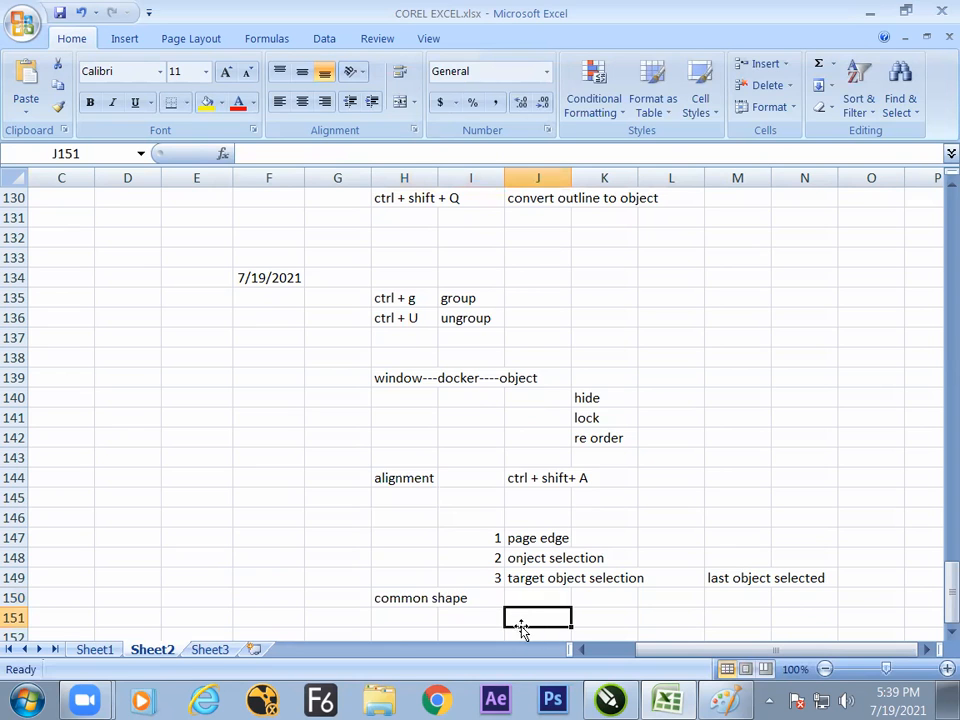
Switch to CorelDRAW, add page 4, and draw a smiley face about 0.73 inch wide with the Common Shapes tool.
key(alt+Tab)
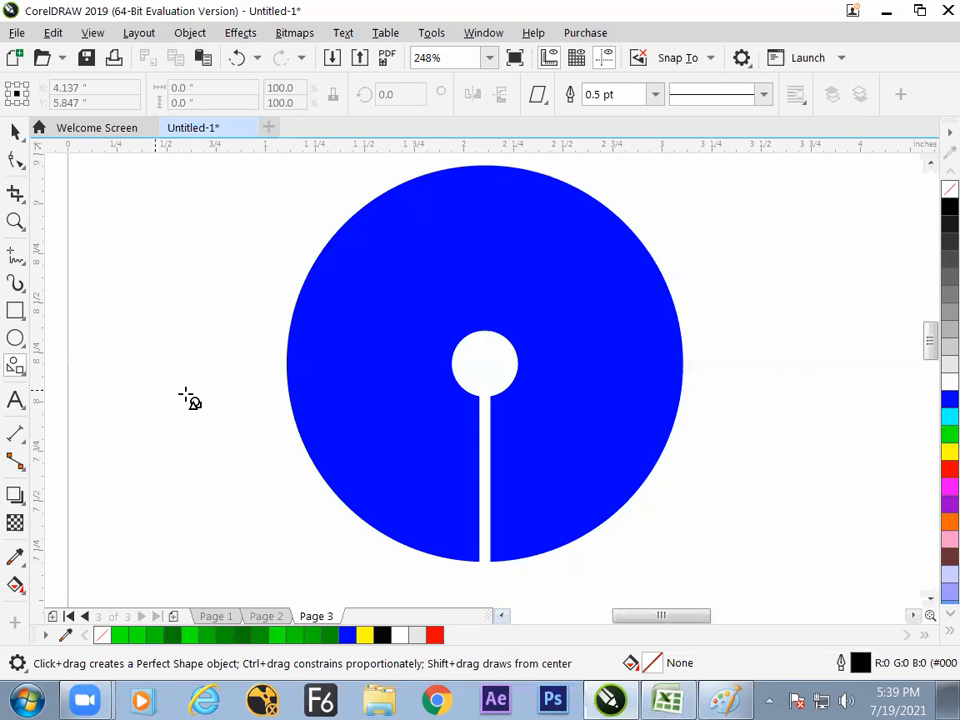
click(173, 617)
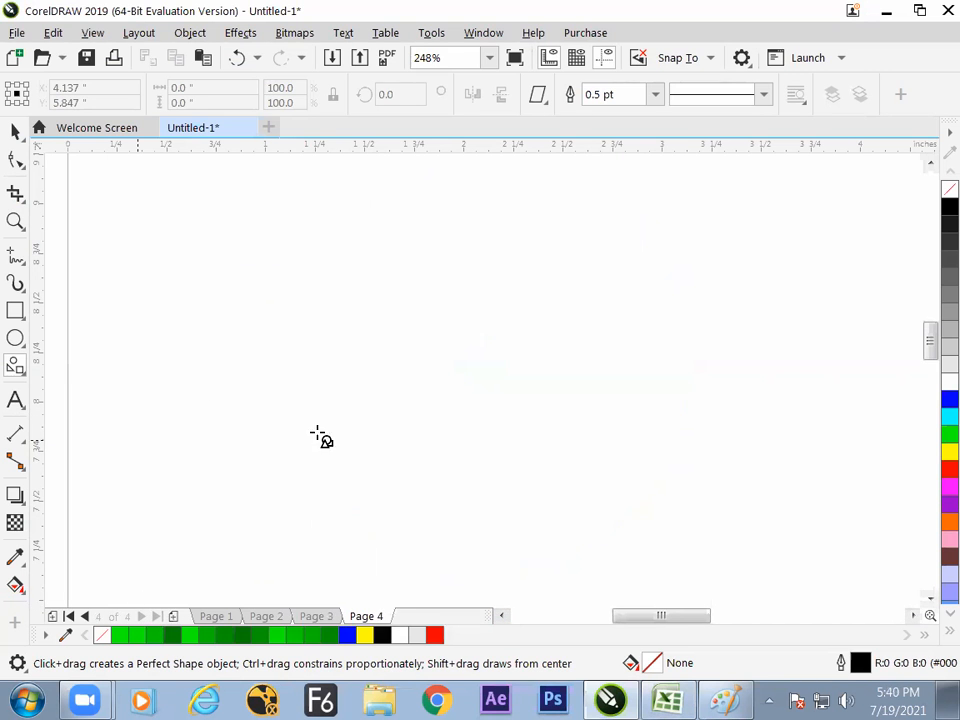
click(20, 372)
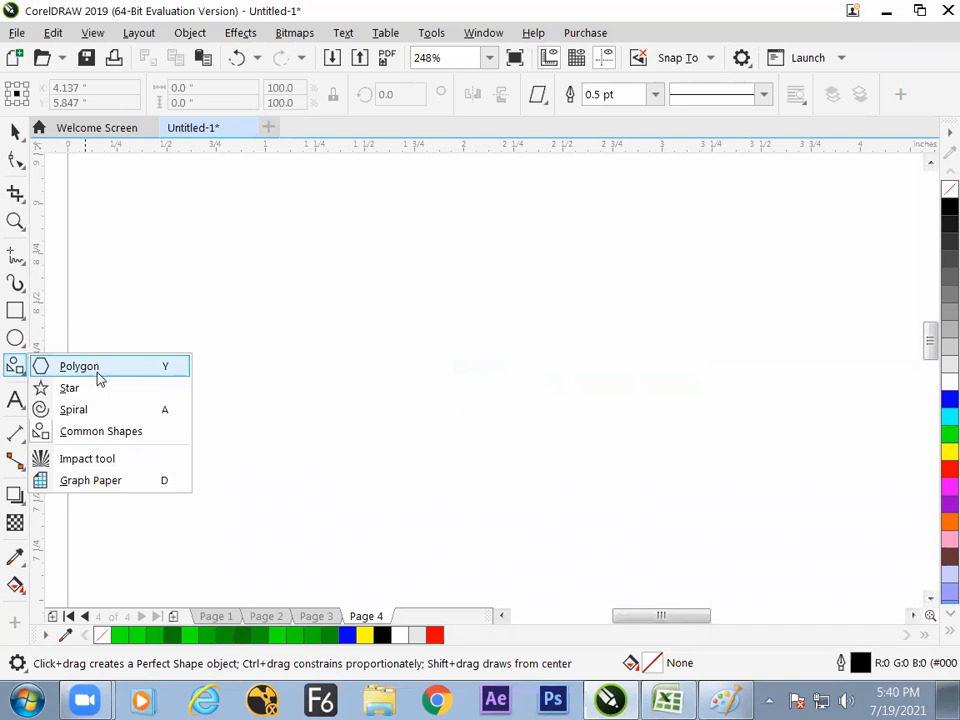
click(118, 430)
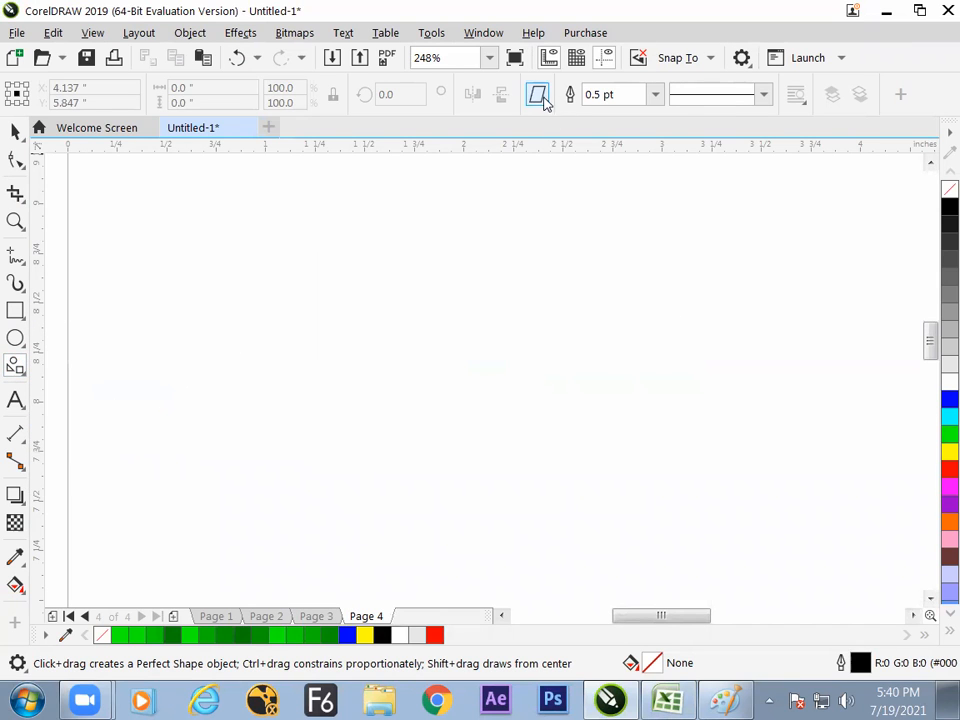
click(541, 97)
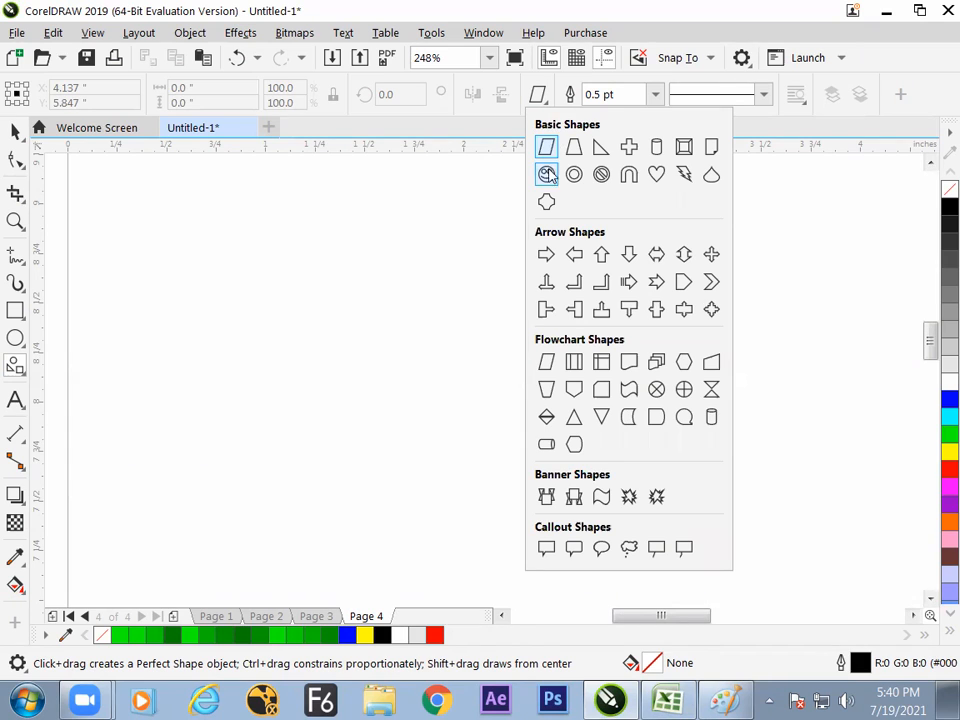
click(546, 175)
drag(199, 212, 355, 369)
Adjust the smiley's mouth into a deep smile with the Shape tool and reselect the face.
click(15, 160)
mouse_move(278, 328)
mouse_down()
mouse_move(278, 298)
mouse_move(279, 357)
mouse_move(274, 342)
mouse_up()
key(space)
click(166, 379)
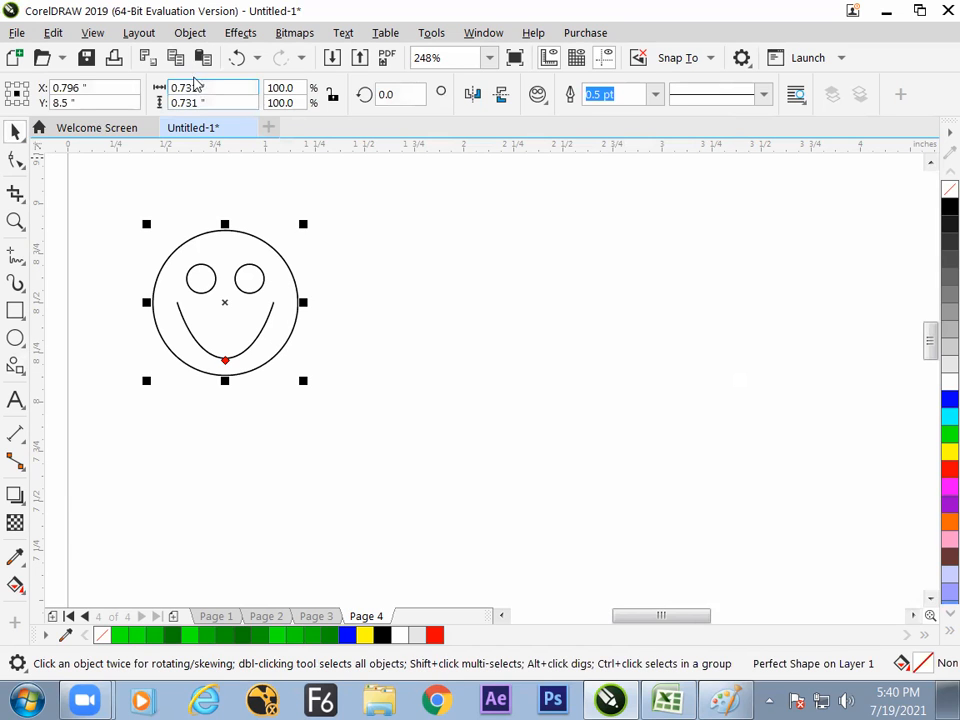
Duplicate the smiley face horizontally beside the original and convert the copy to curves.
drag(251, 301, 419, 301)
click(319, 418)
click(412, 348)
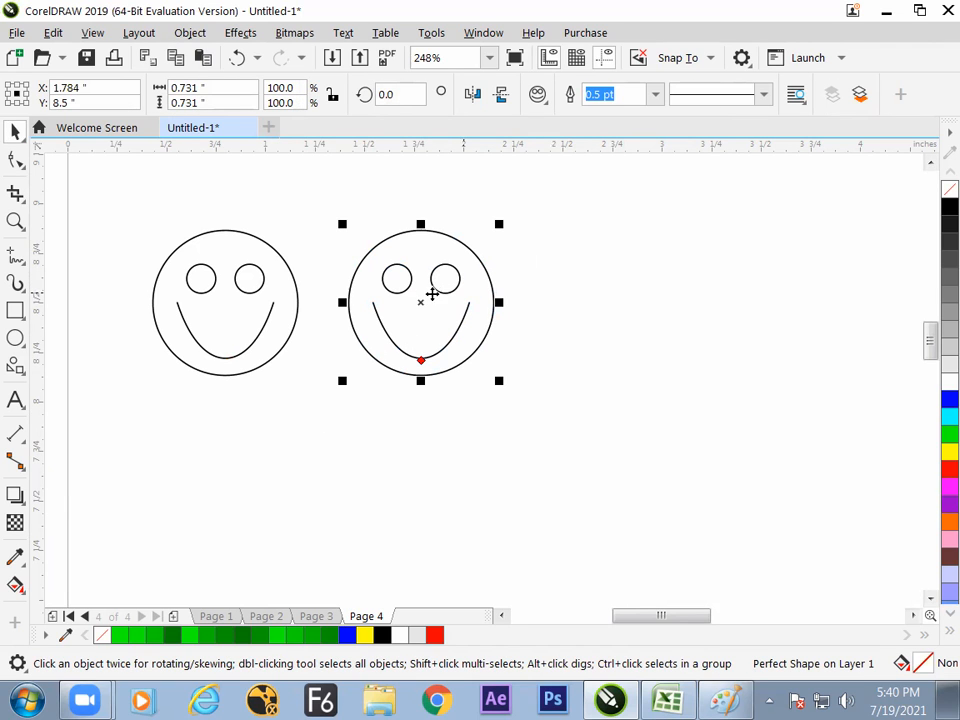
click(188, 33)
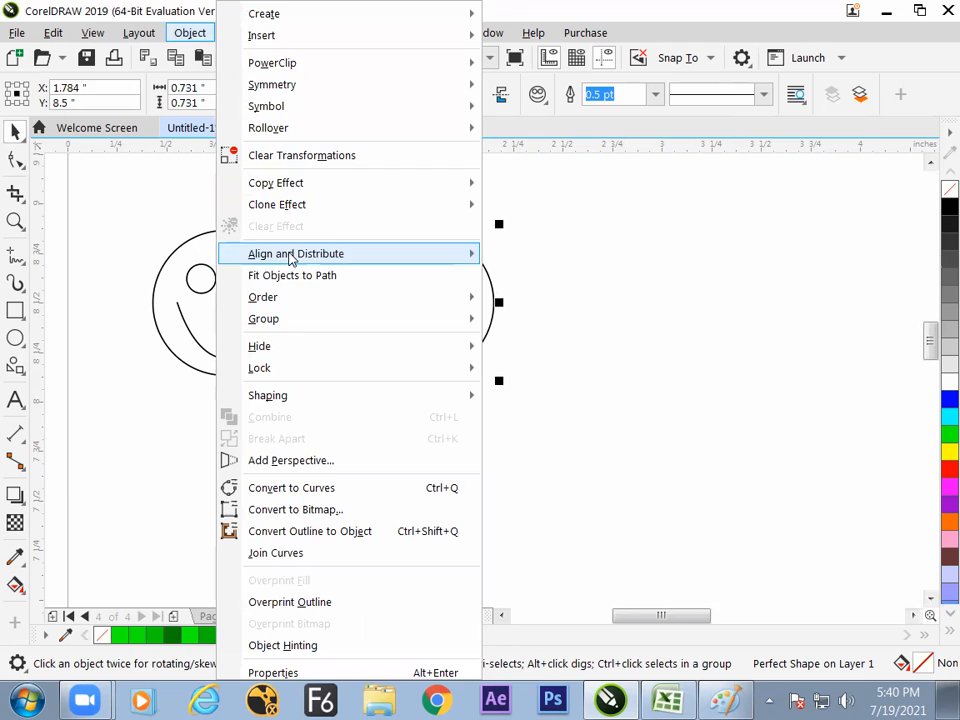
mouse_move(302, 313)
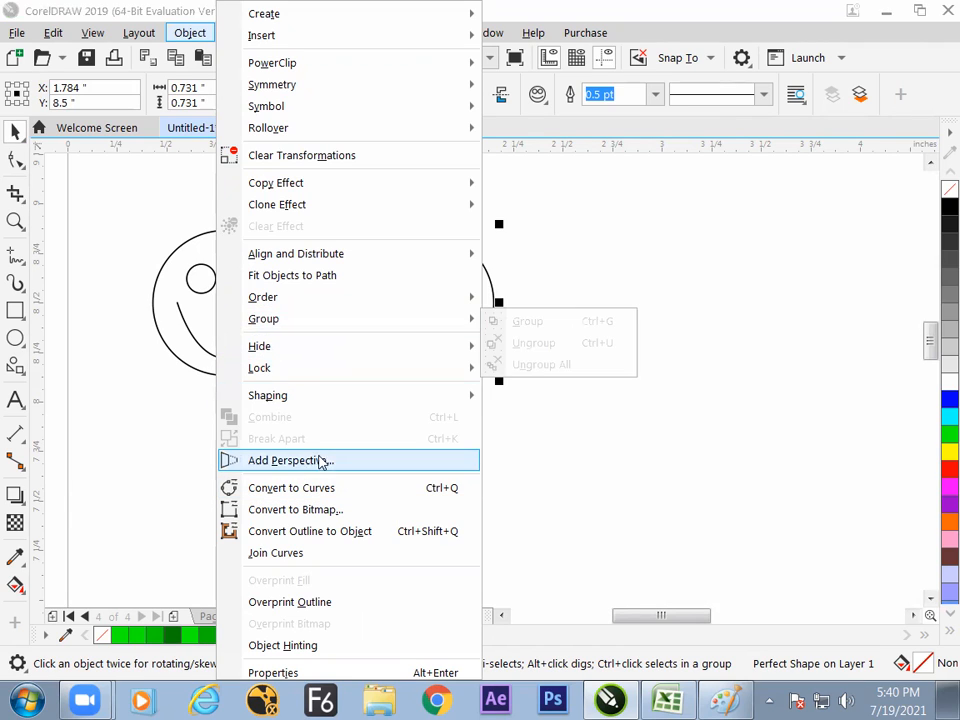
click(314, 490)
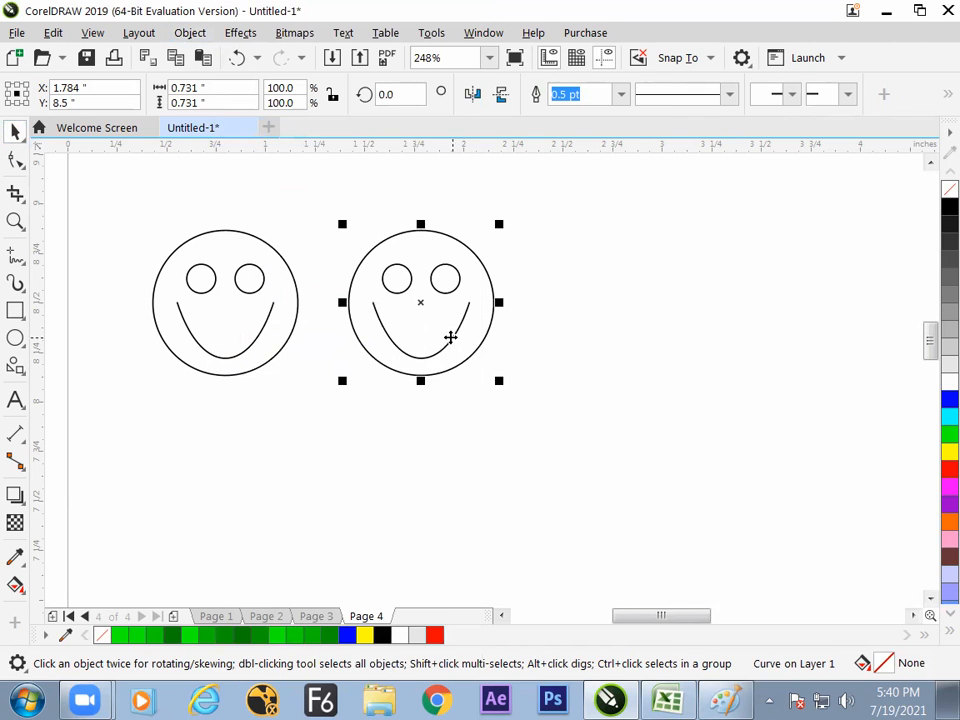
Make the original face's smile slightly shallower with the Shape tool.
click(230, 360)
key(F10)
mouse_move(226, 361)
mouse_down()
mouse_move(226, 345)
mouse_move(225, 354)
mouse_up()
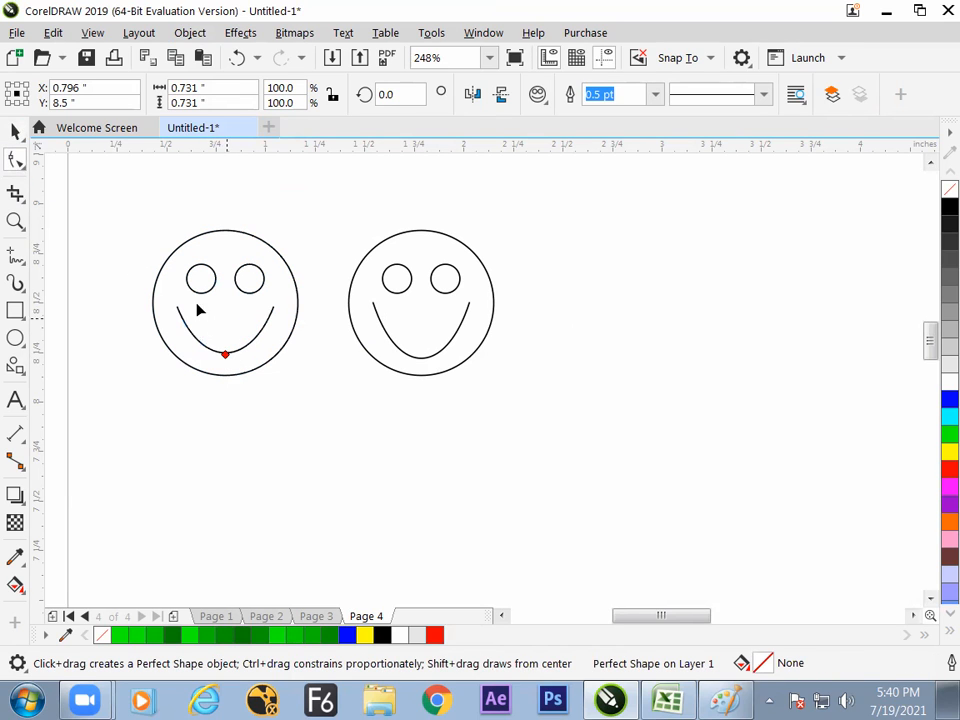
Bend the copied face's mouth into a flat wave using its end node's handle, and shift the copy slightly downward.
click(378, 302)
click(373, 302)
drag(398, 379, 421, 316)
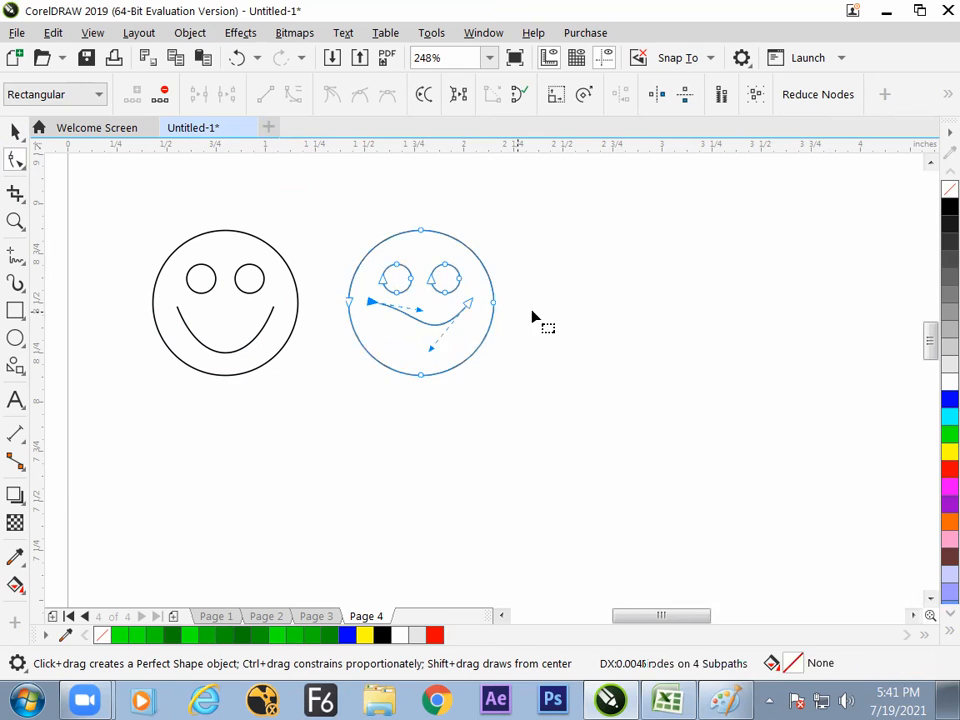
click(15, 131)
click(535, 437)
mouse_move(452, 367)
mouse_down()
mouse_move(471, 379)
mouse_move(443, 375)
mouse_up()
click(462, 390)
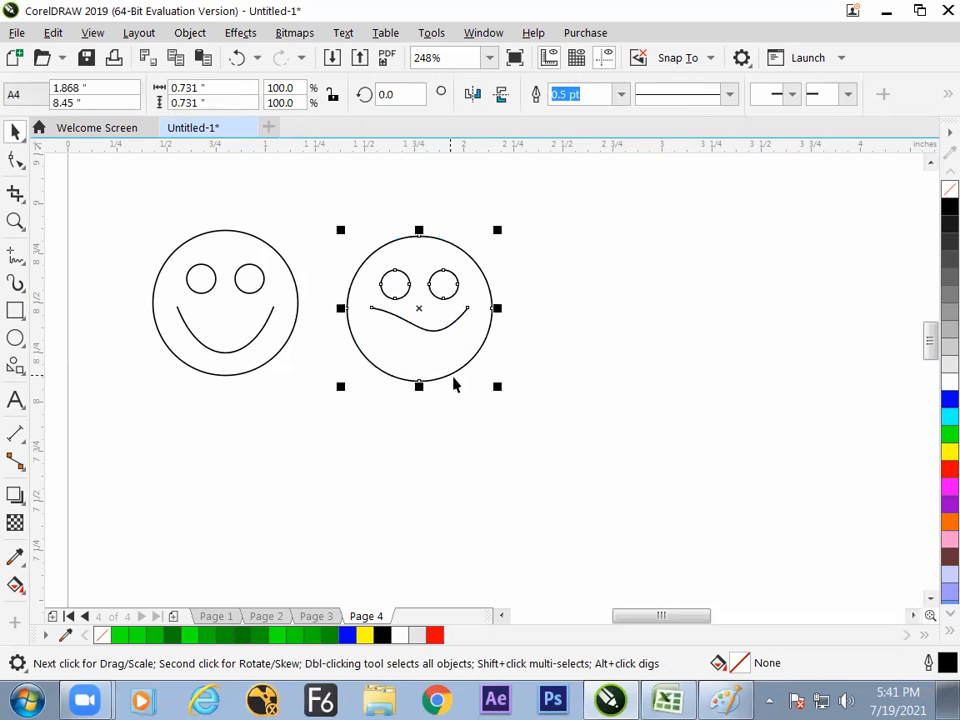
Pull the middle of the copied face's mouth curve downward with the Shape tool to form a lopsided smile.
click(15, 160)
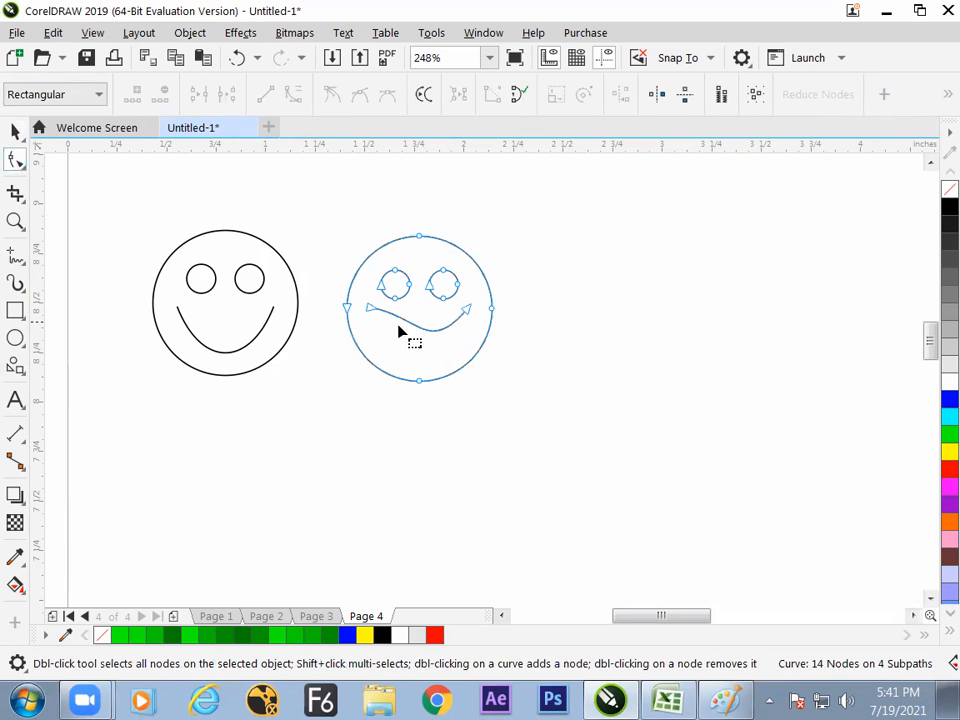
drag(427, 333, 426, 345)
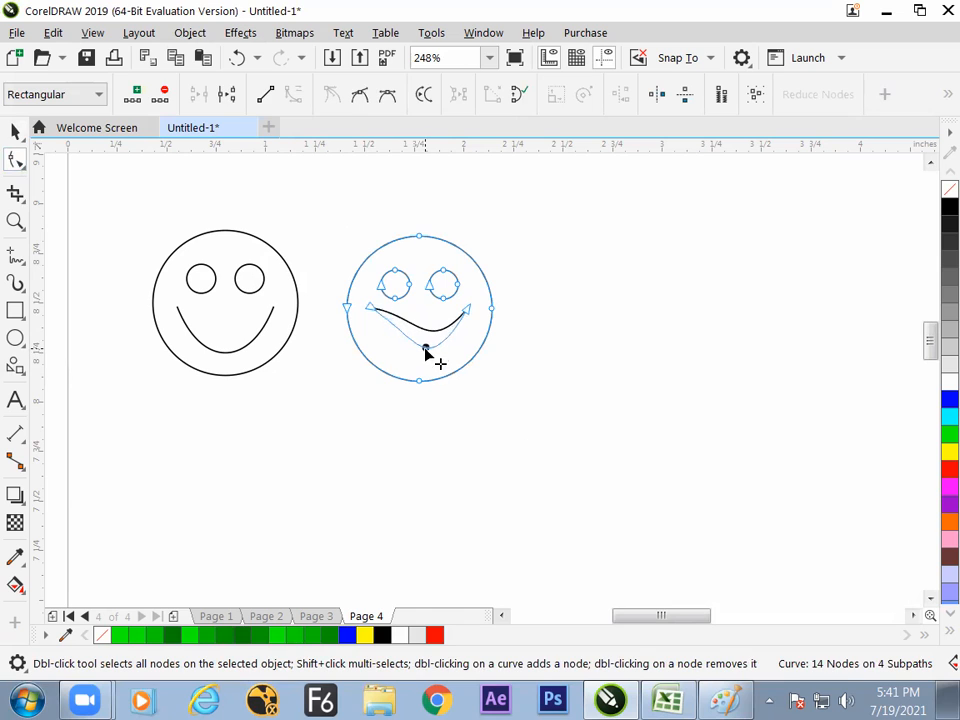
drag(380, 316, 428, 337)
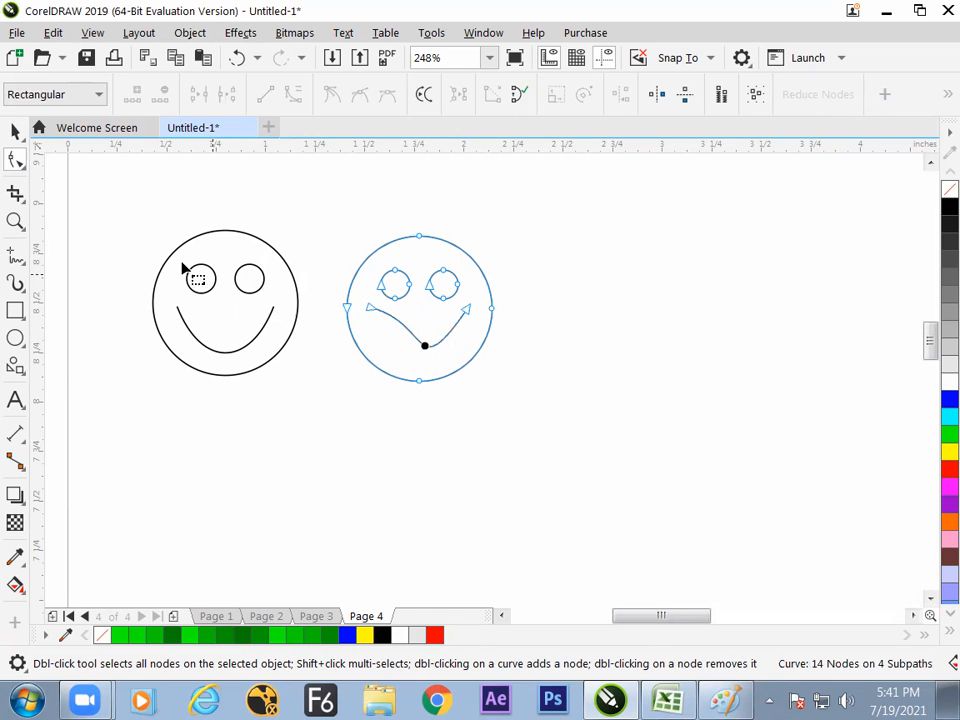
click(15, 131)
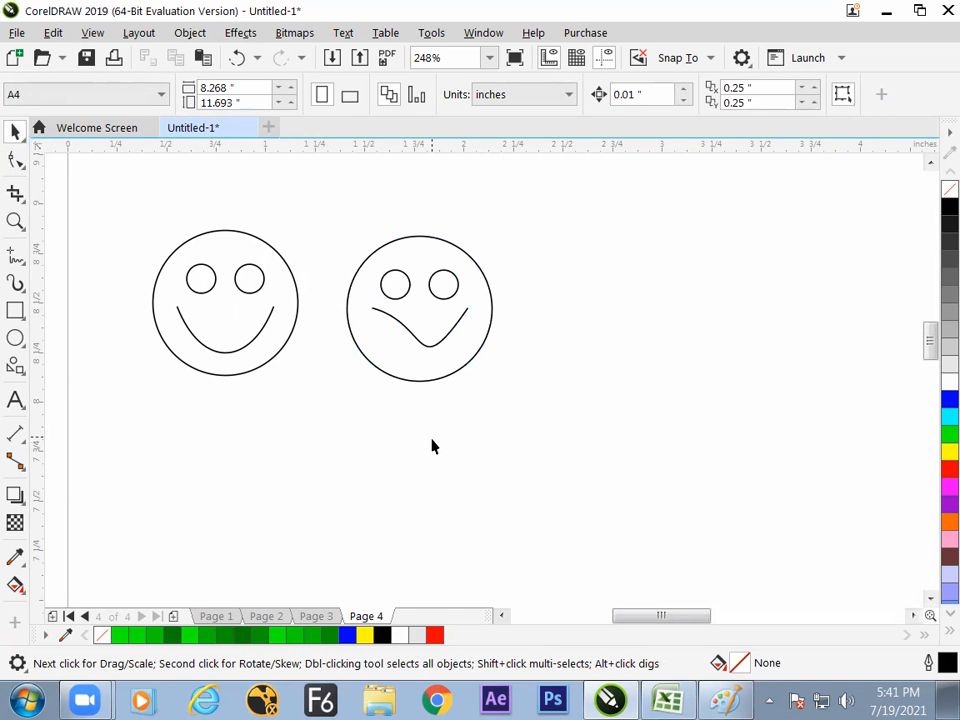
click(410, 323)
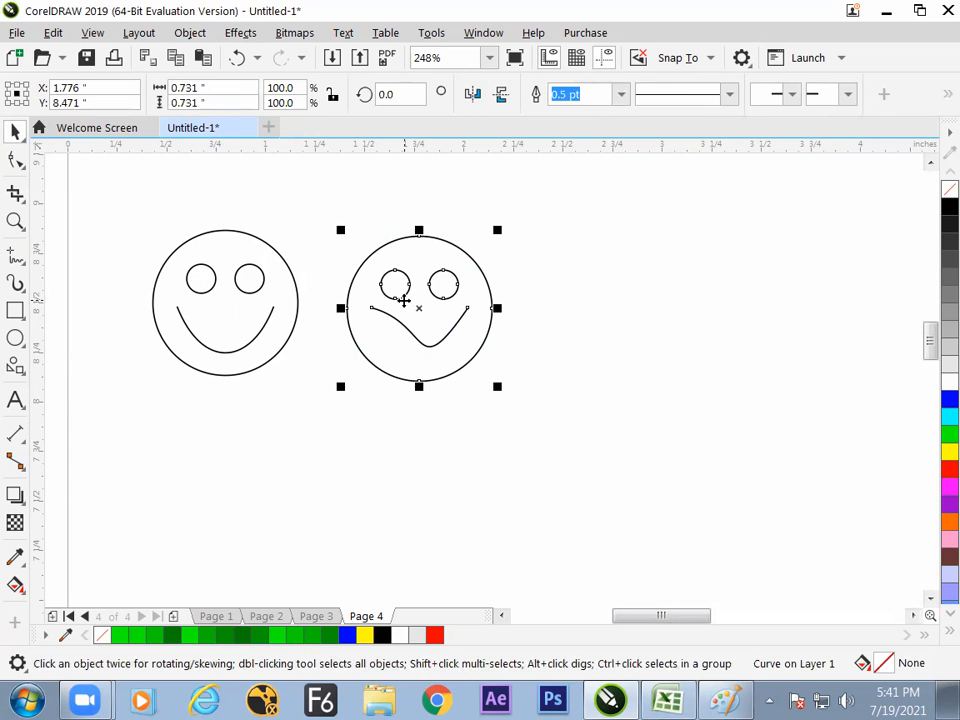
click(15, 160)
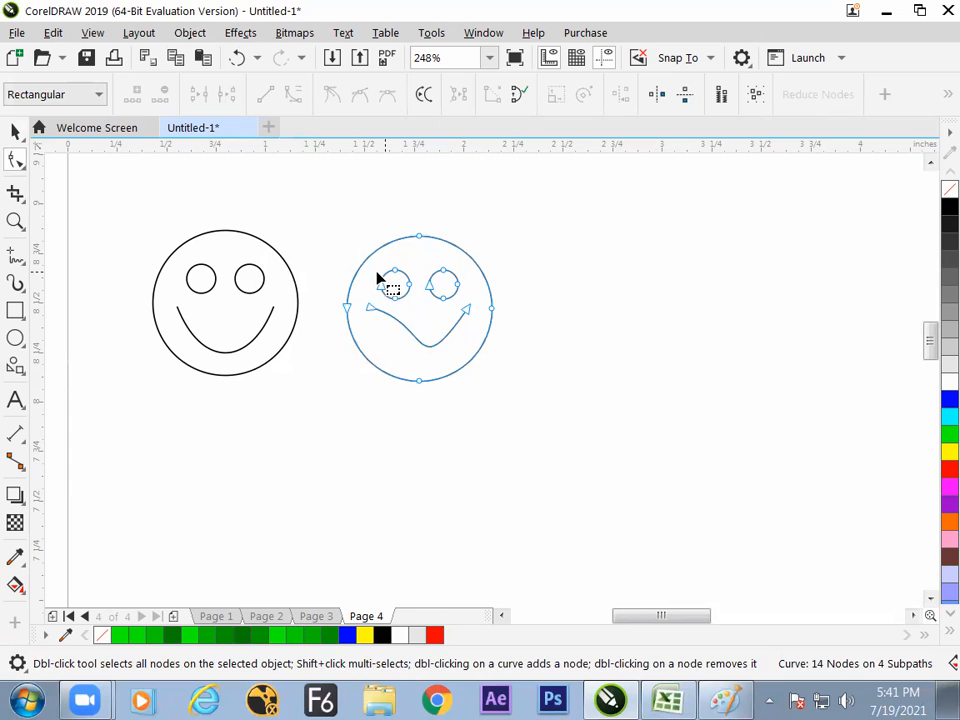
drag(373, 265, 401, 294)
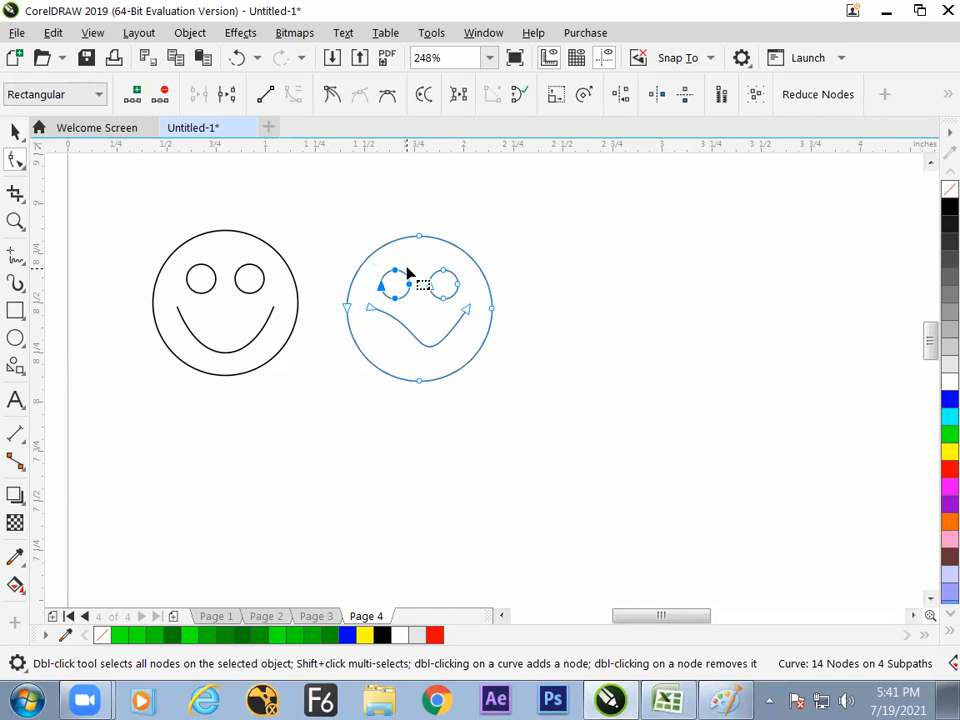
click(15, 131)
click(302, 244)
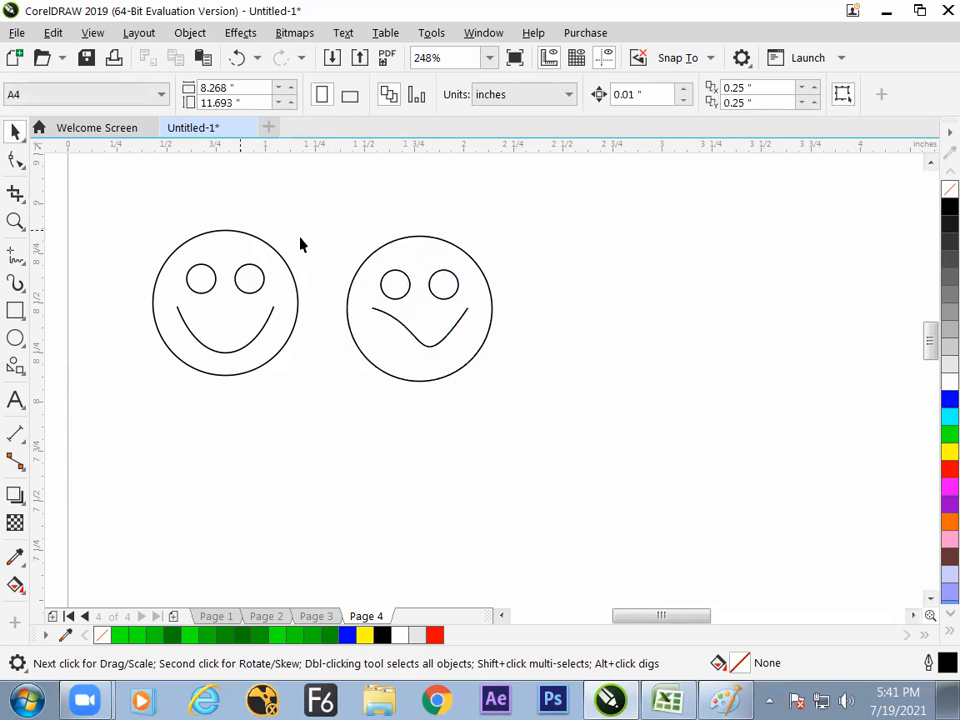
Break the copied face's curve apart into separate outline, eye and mouth objects, and deselect them.
click(406, 285)
click(190, 33)
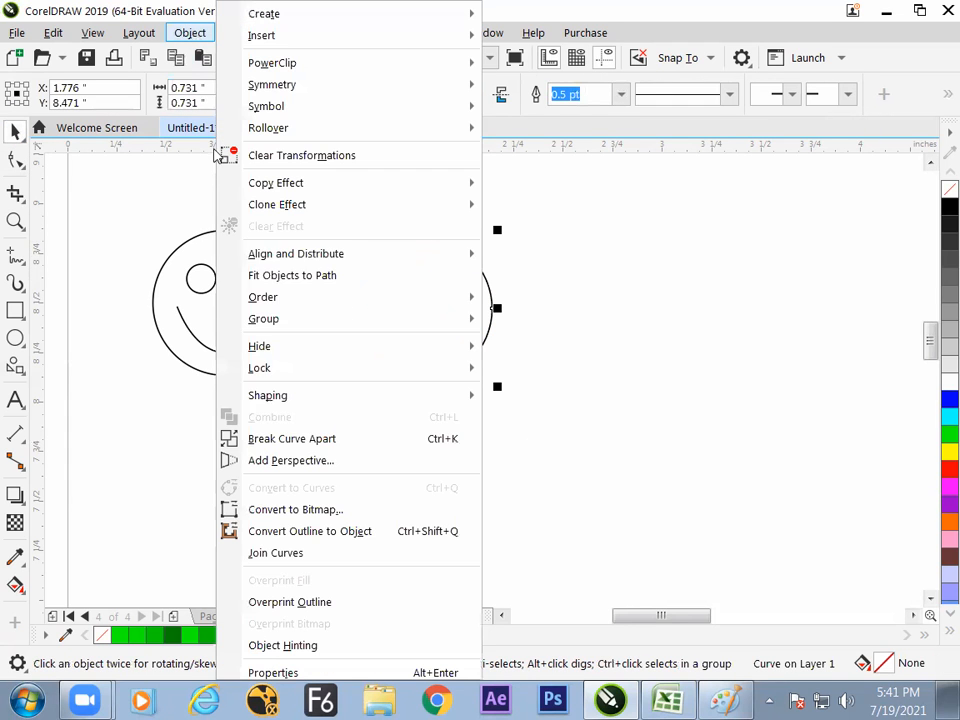
click(300, 446)
click(326, 448)
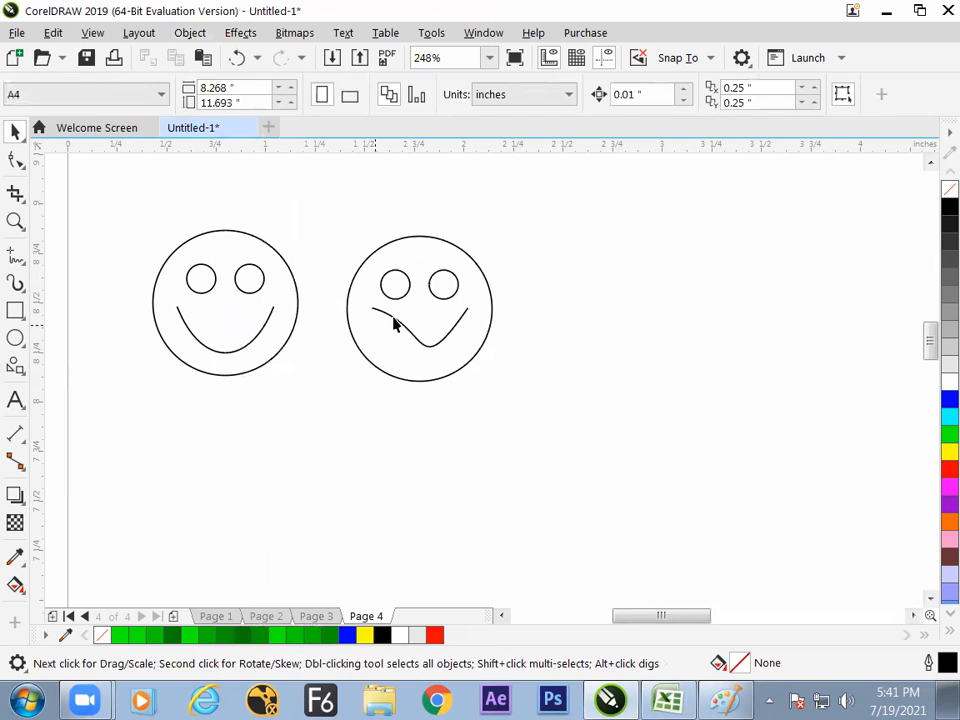
Add a black-filled copy of the second face's left eye scaled to 55%, and offset it slightly down and right as a pupil.
click(399, 300)
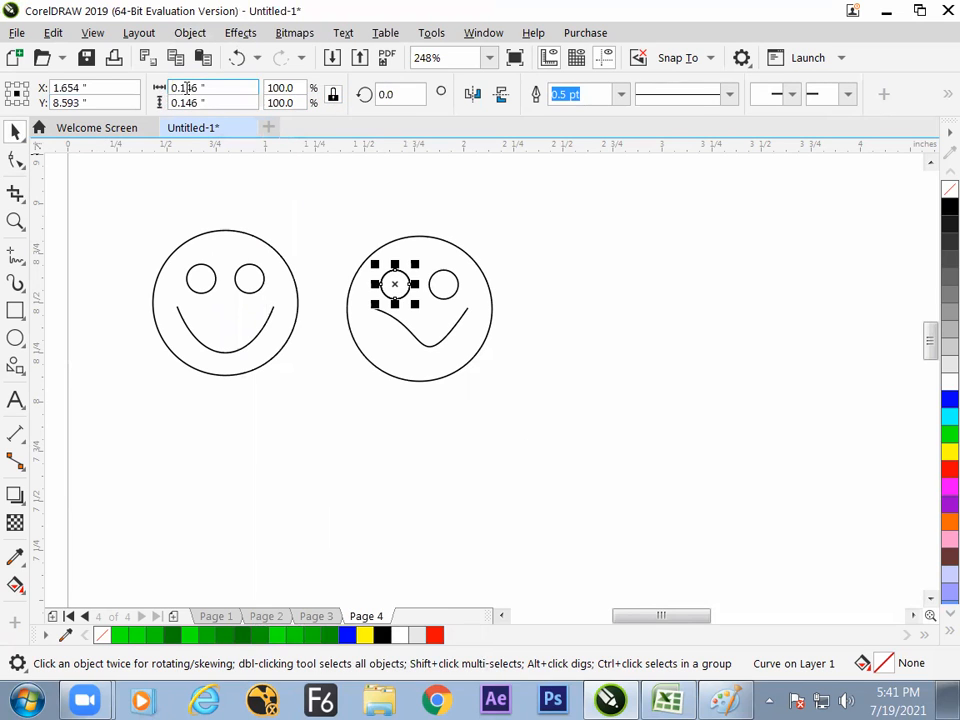
click(287, 91)
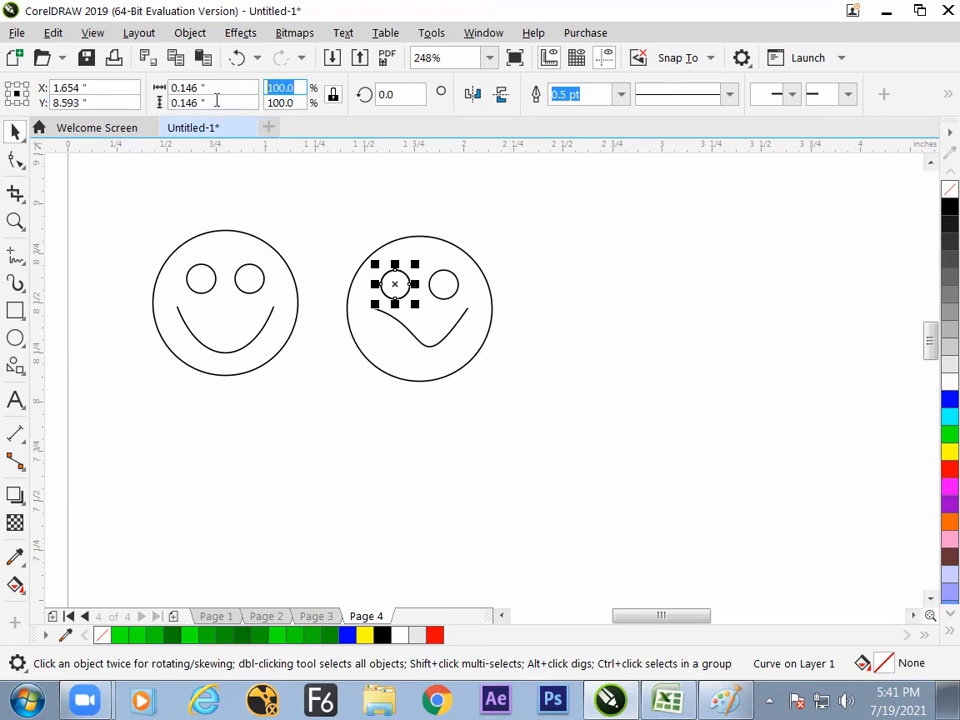
text(70.0)
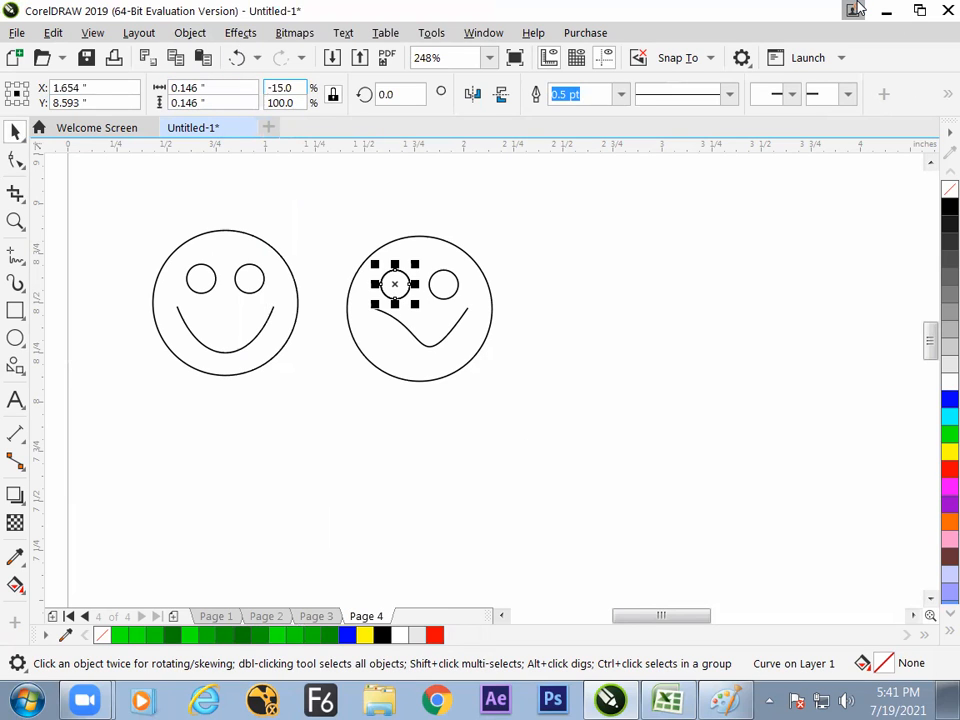
key(Return)
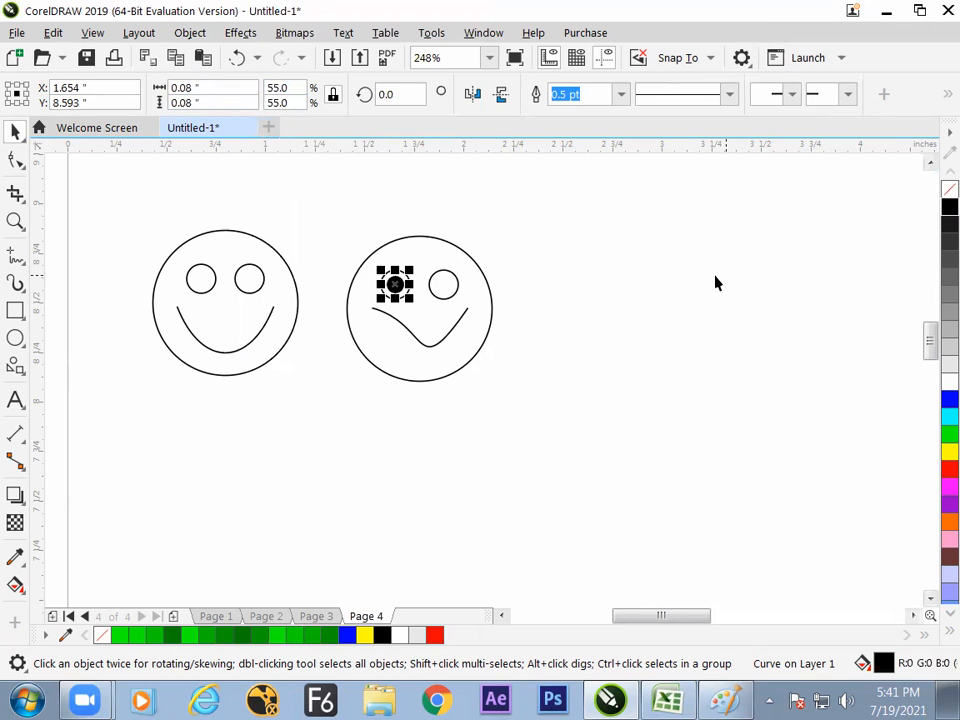
click(449, 320)
drag(398, 288, 403, 292)
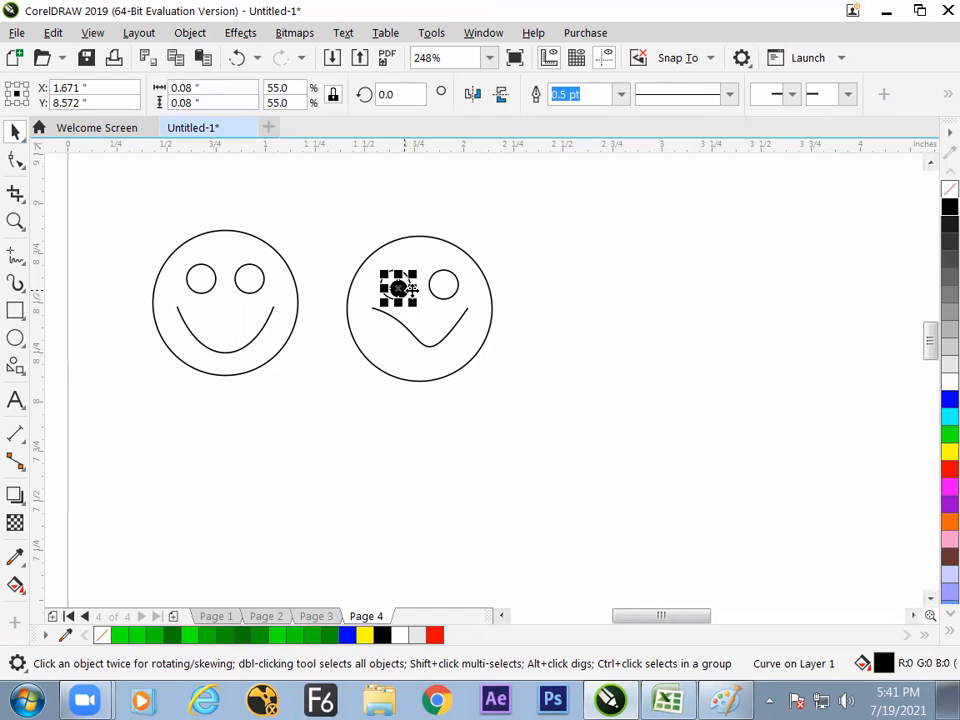
click(643, 305)
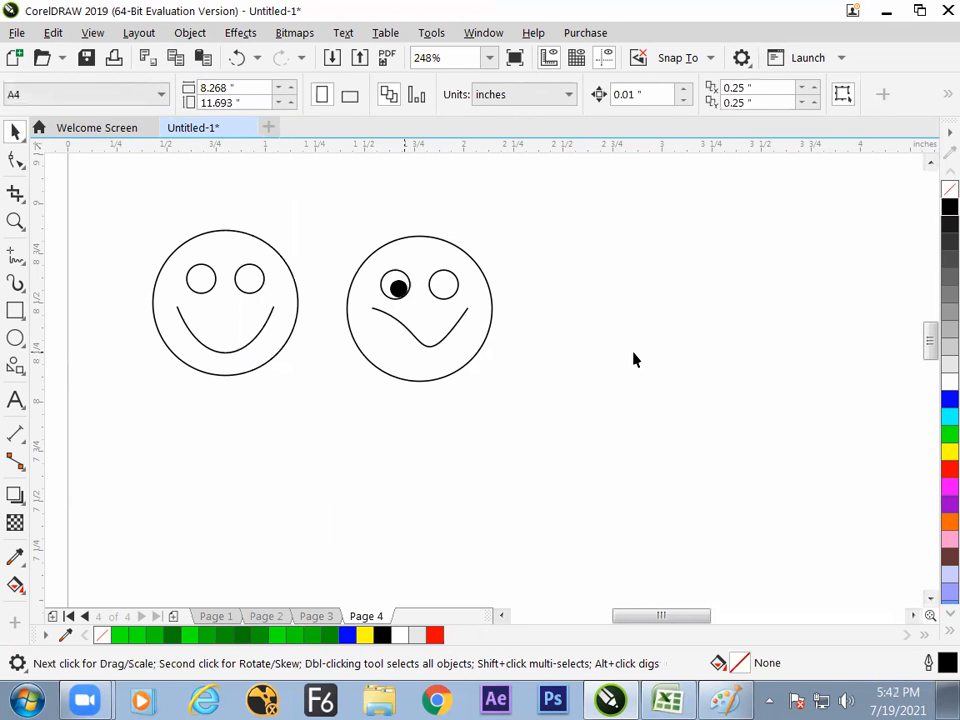
Draw an up arrow about 0.5 by 0.73 inch from the Arrow Shapes to the right of the two faces.
click(245, 350)
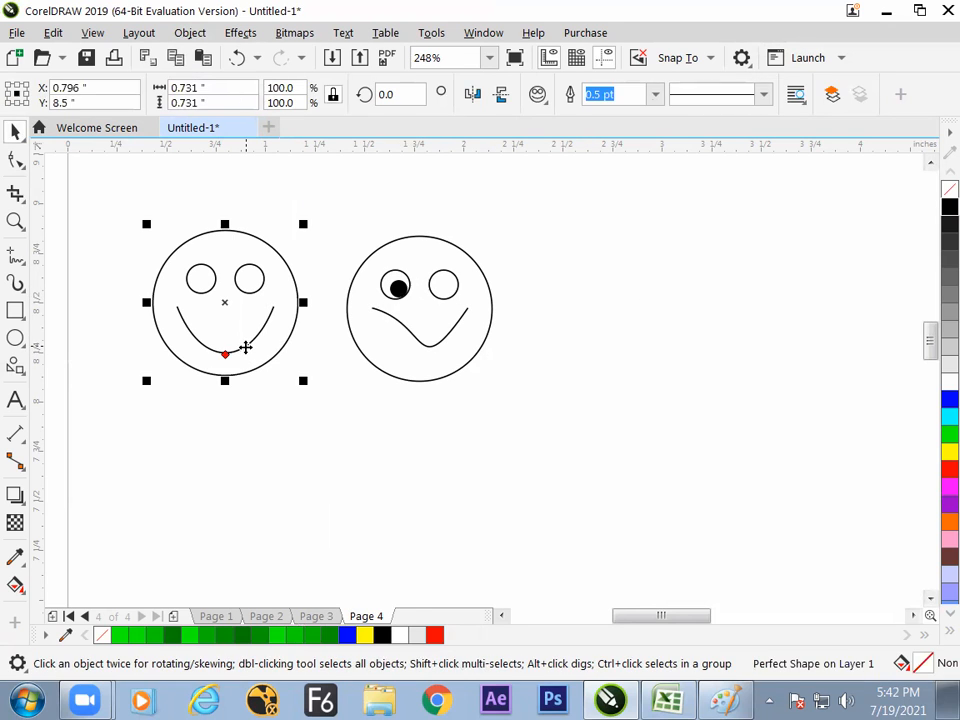
click(516, 274)
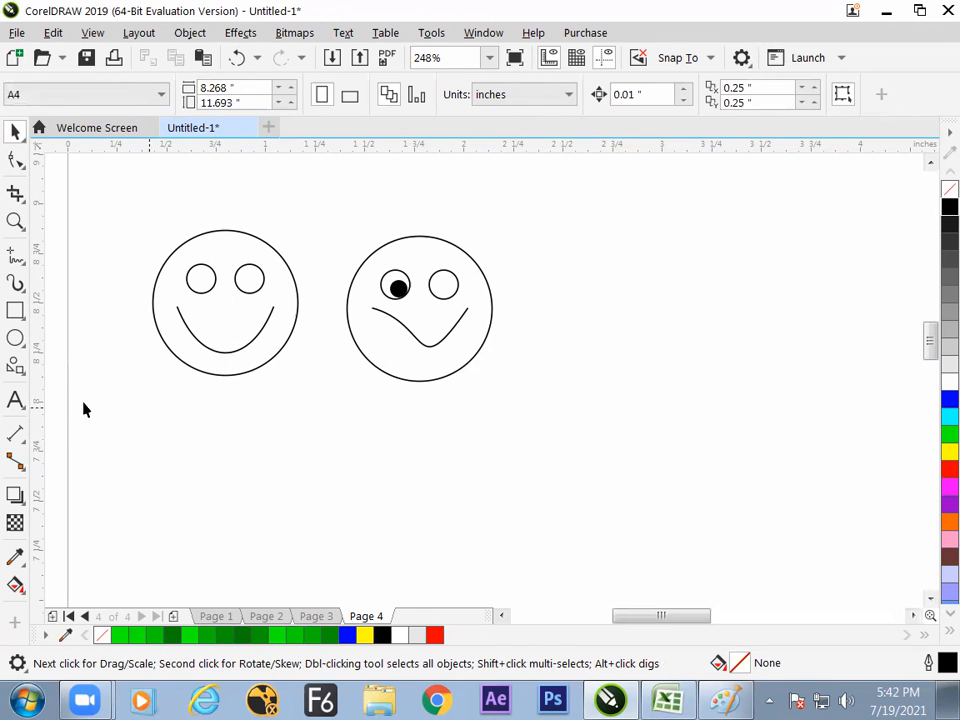
click(17, 367)
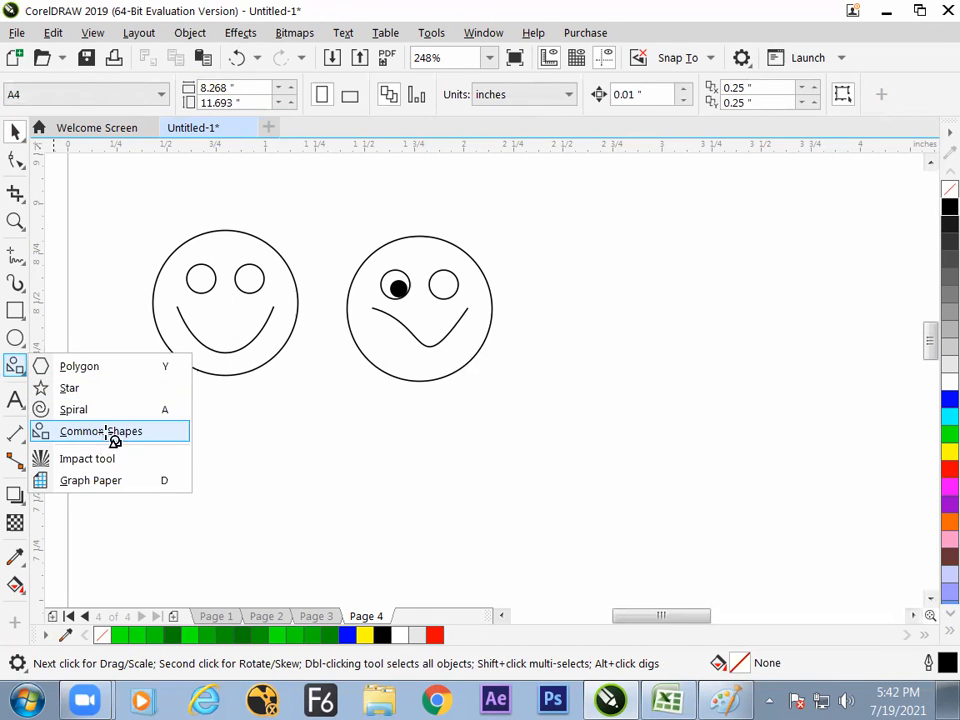
click(101, 431)
click(540, 94)
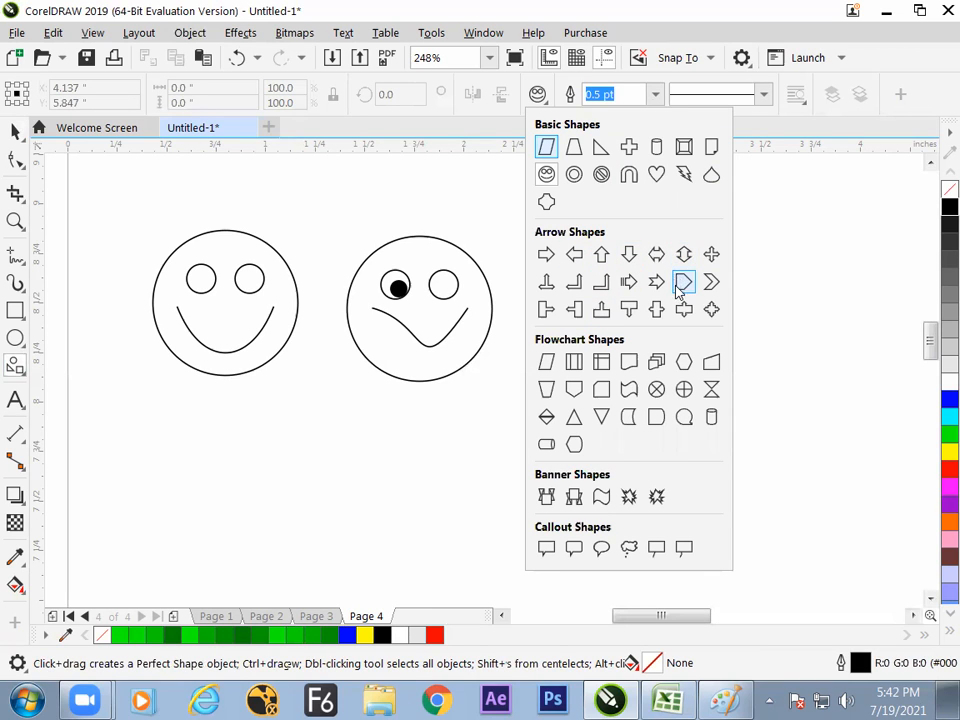
click(601, 255)
drag(567, 240, 679, 396)
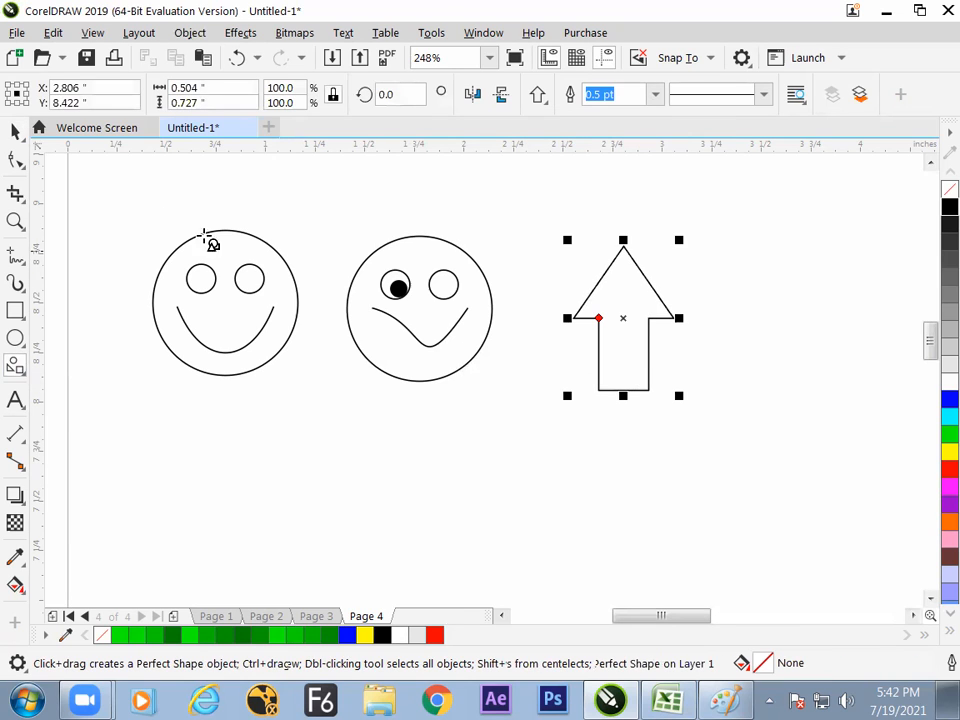
Narrow the arrow's shaft and lengthen its head with the Shape tool, leaving the arrow selected.
click(15, 160)
mouse_move(601, 319)
mouse_down()
mouse_move(615, 324)
mouse_move(600, 324)
mouse_move(615, 345)
mouse_move(612, 382)
mouse_move(615, 326)
mouse_move(613, 360)
mouse_move(597, 325)
mouse_move(606, 326)
mouse_move(603, 377)
mouse_move(607, 316)
mouse_move(619, 315)
mouse_move(600, 317)
mouse_move(600, 358)
mouse_move(606, 319)
mouse_move(627, 325)
mouse_move(597, 327)
mouse_move(599, 336)
mouse_move(604, 328)
mouse_up()
click(16, 132)
click(298, 184)
click(604, 356)
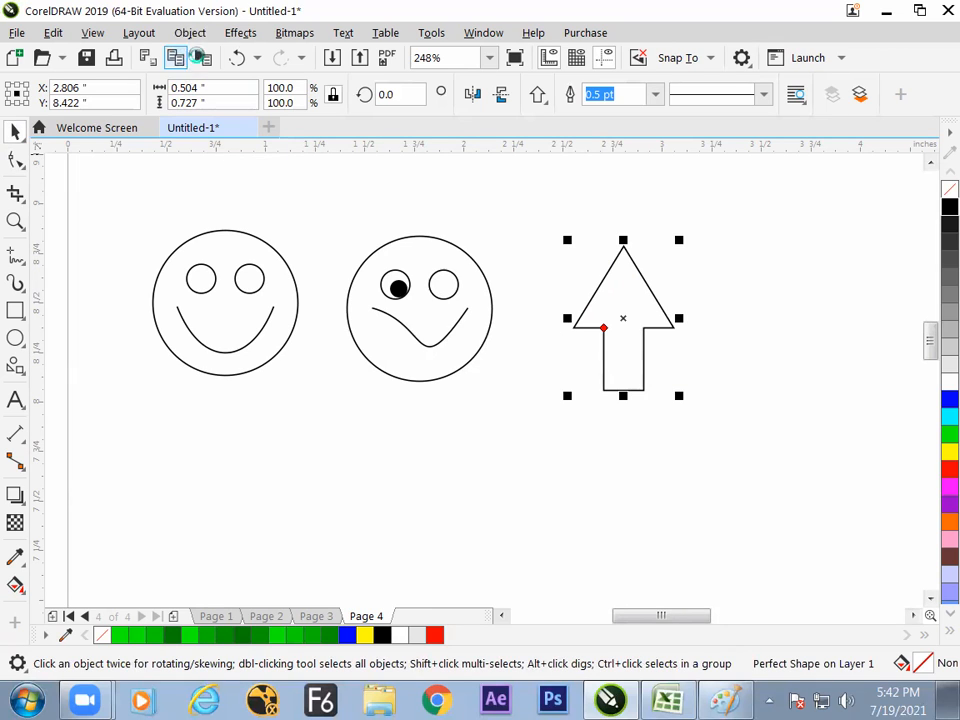
Widen the shaft of the duplicate arrow stacked on the original with the Shape tool, and fill it yellow.
click(15, 160)
mouse_move(605, 330)
mouse_down()
mouse_move(619, 325)
mouse_move(619, 358)
mouse_move(620, 305)
mouse_move(611, 304)
mouse_move(620, 339)
mouse_move(603, 378)
mouse_move(611, 332)
mouse_move(608, 368)
mouse_move(594, 368)
mouse_move(594, 333)
mouse_up()
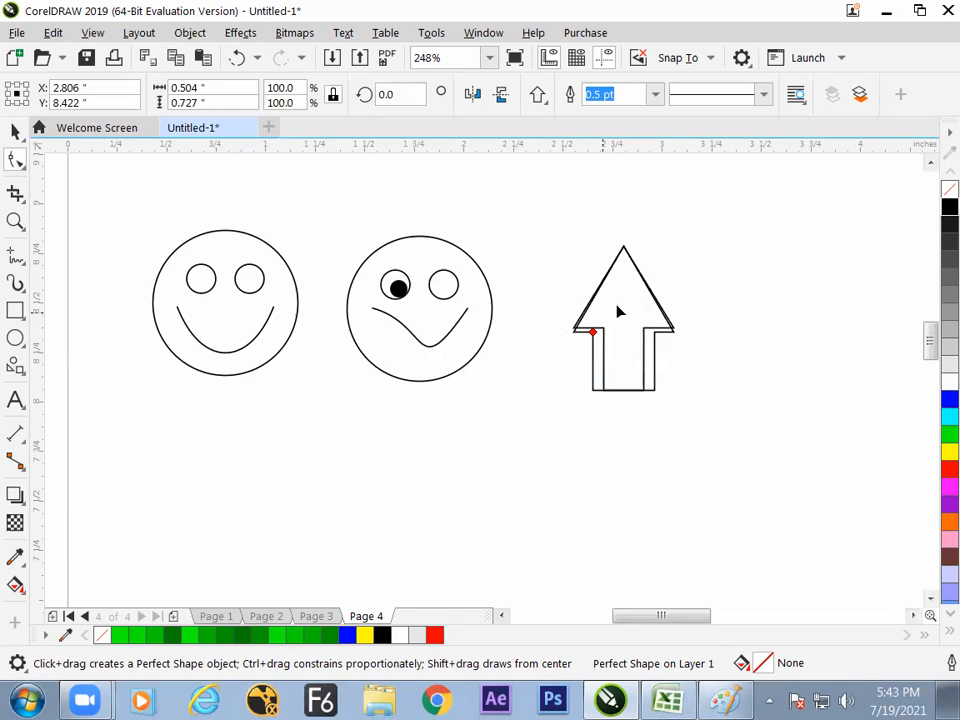
mouse_move(595, 338)
mouse_down()
mouse_move(587, 333)
mouse_move(608, 329)
mouse_move(585, 336)
mouse_move(589, 327)
mouse_up()
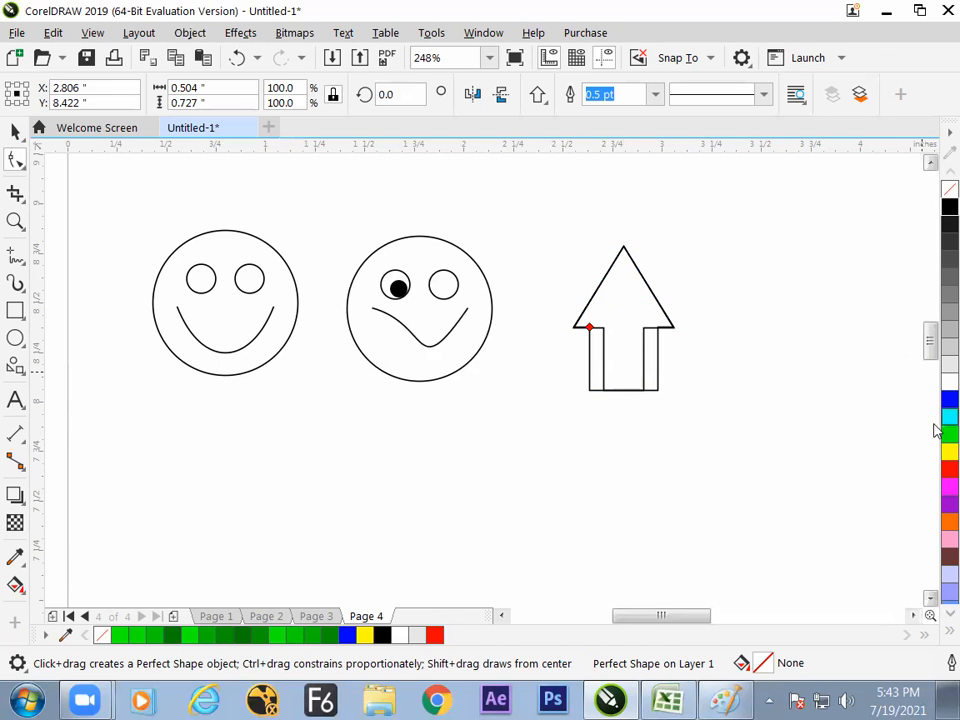
click(948, 450)
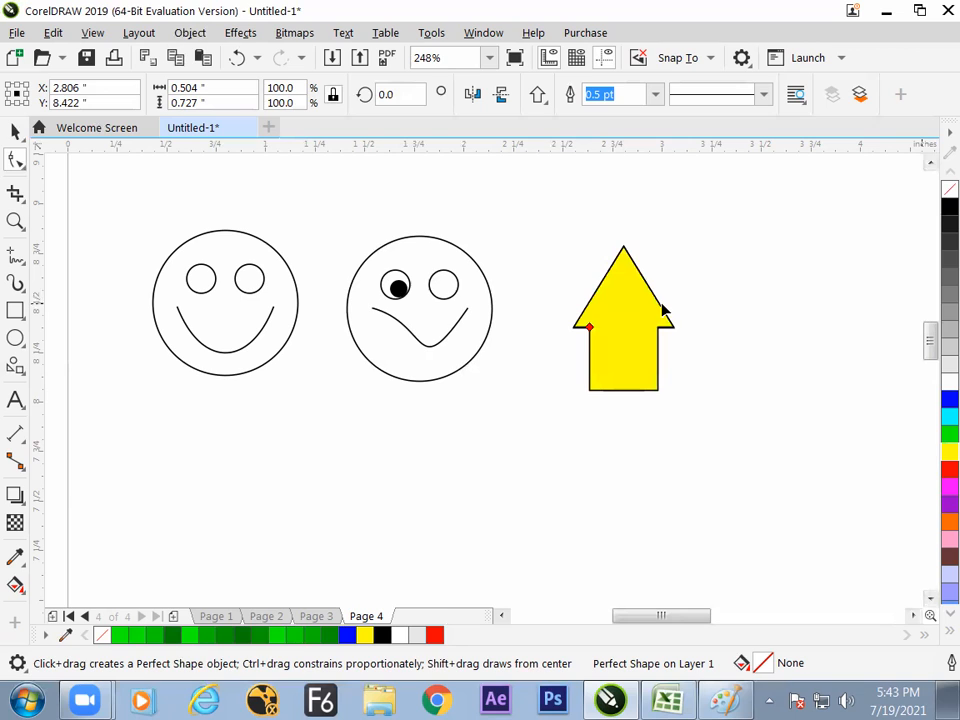
Send the wide yellow arrow behind the narrow arrow, and fill the narrow arrow black.
key(shift+Page_Down)
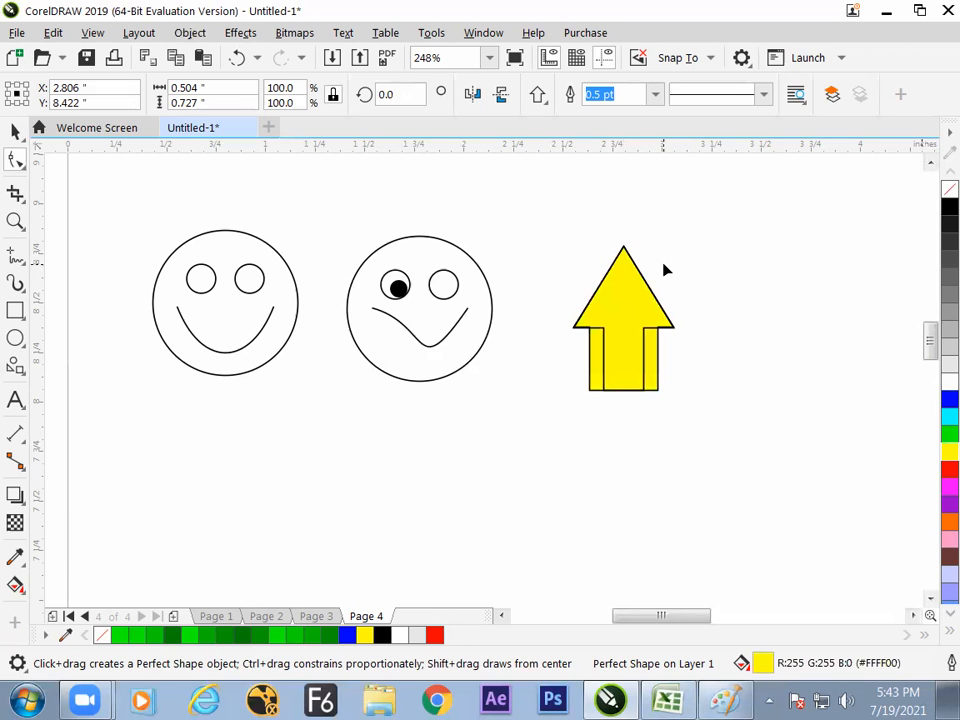
click(647, 333)
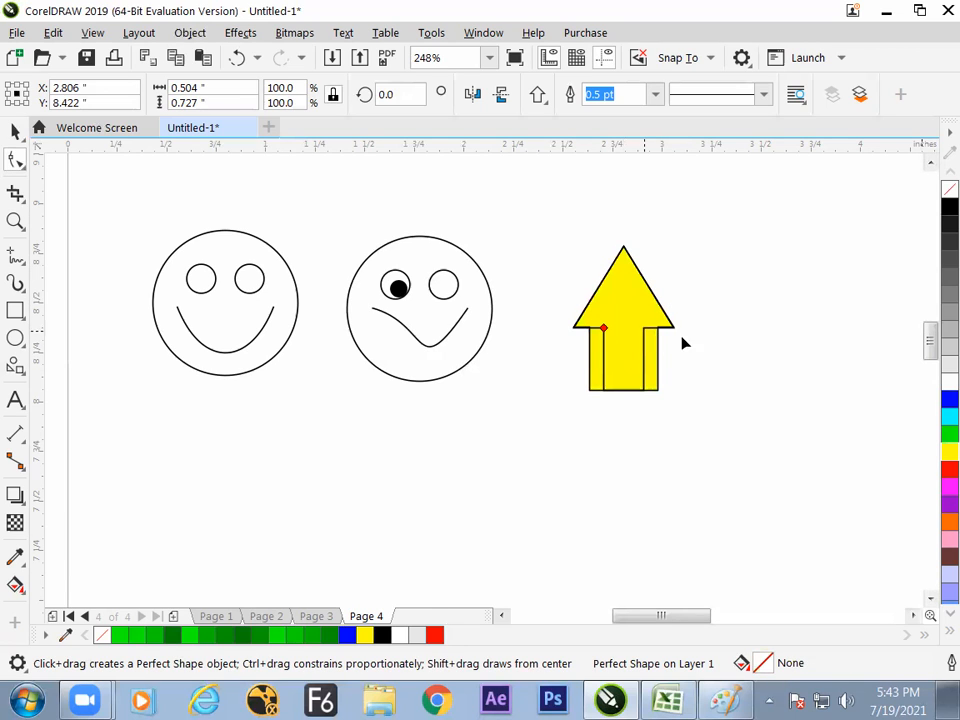
click(948, 207)
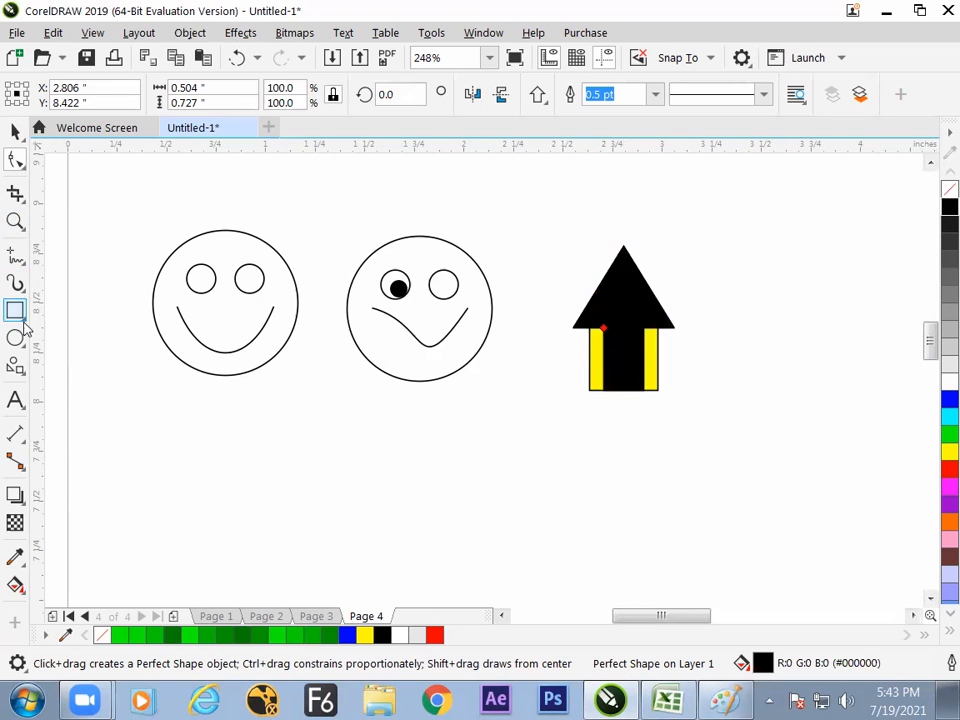
Draw a wave banner about 1.64 by 0.37 inch from the Banner Shapes below the two faces.
click(538, 94)
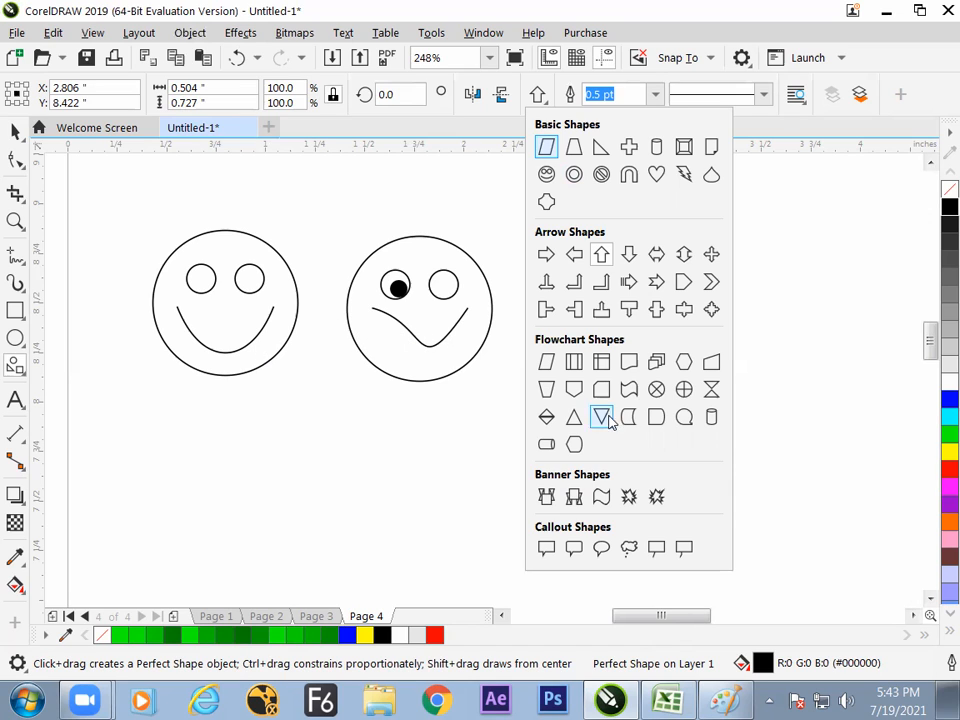
click(601, 496)
mouse_move(201, 473)
mouse_down()
mouse_move(542, 525)
mouse_move(539, 559)
mouse_up()
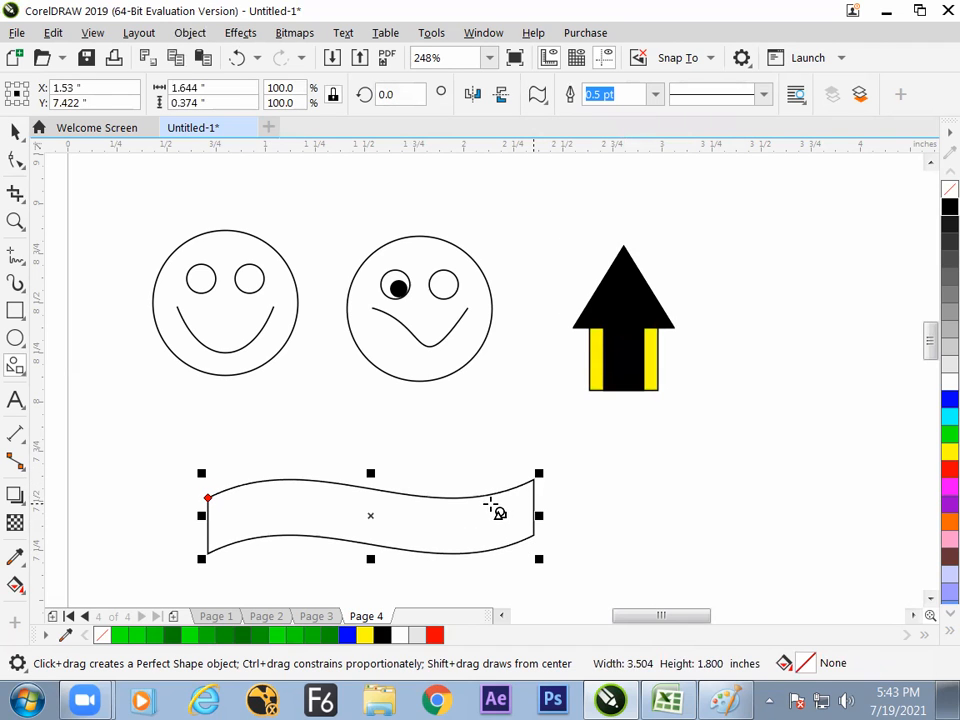
Deepen the wave banner's curve with the Shape tool, and move the banner up and slightly left, closer to the faces.
click(15, 163)
drag(207, 497, 210, 508)
click(15, 131)
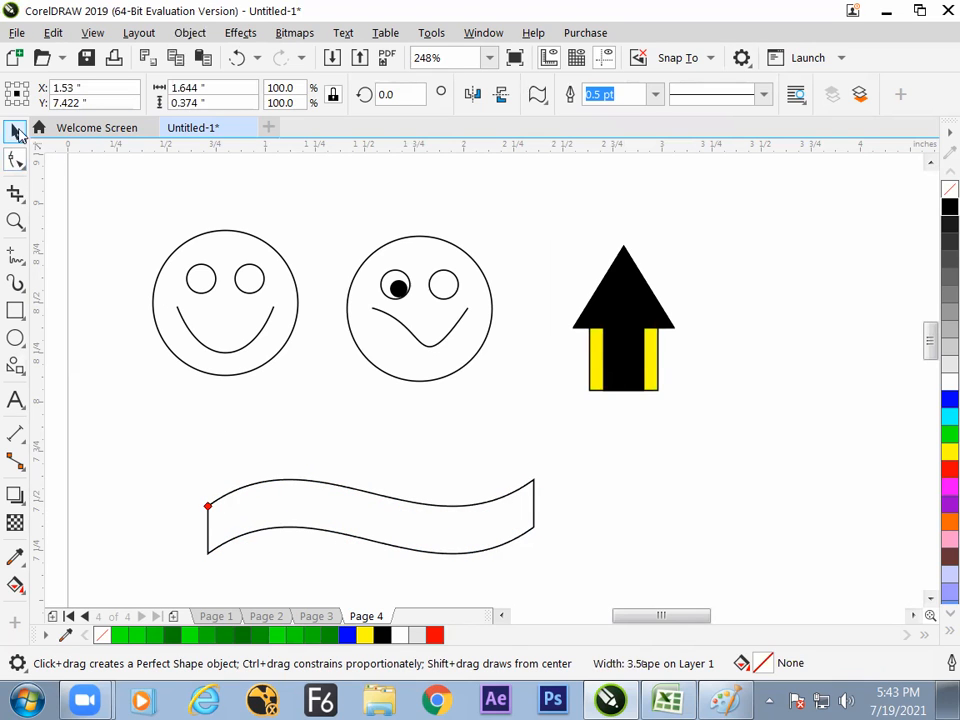
drag(281, 497, 264, 457)
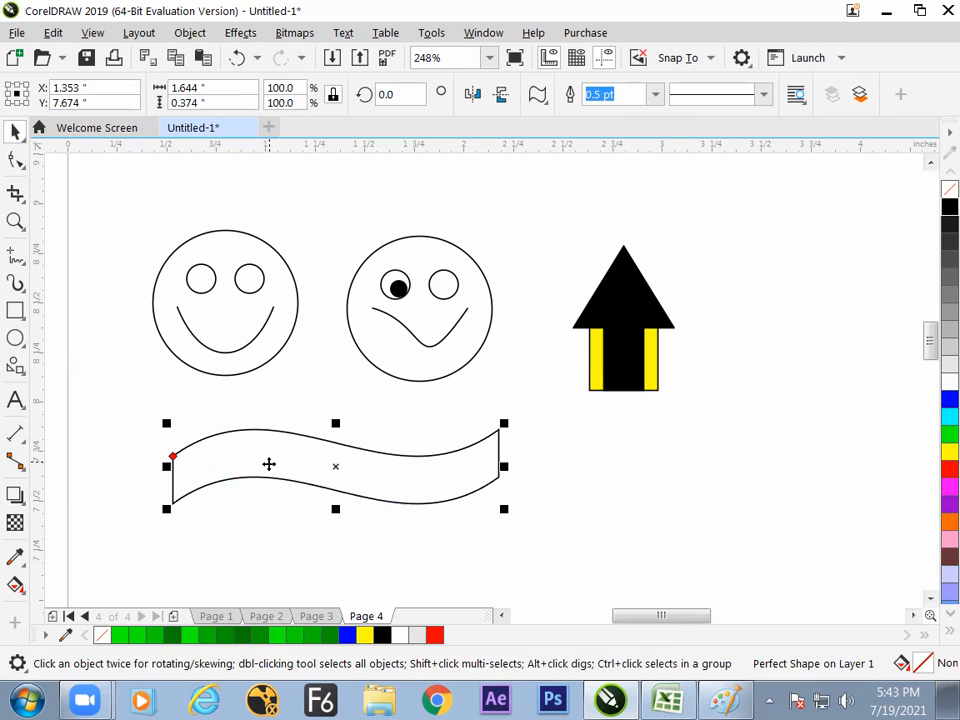
Review the drawings on pages 1 to 3 and return to page 4 with all its objects in view.
click(231, 615)
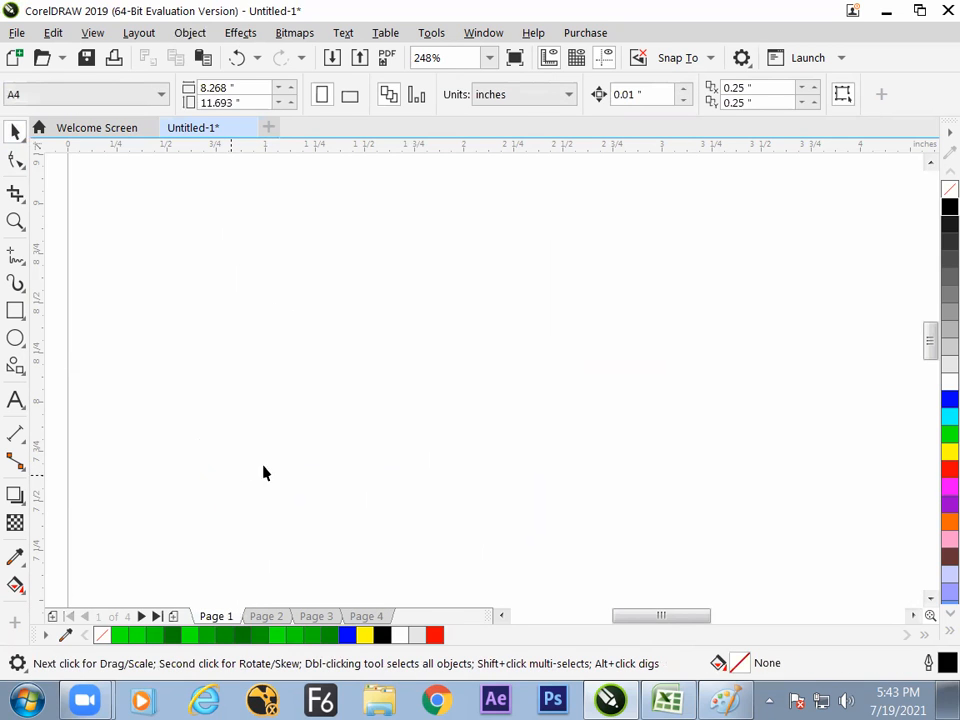
key(F4)
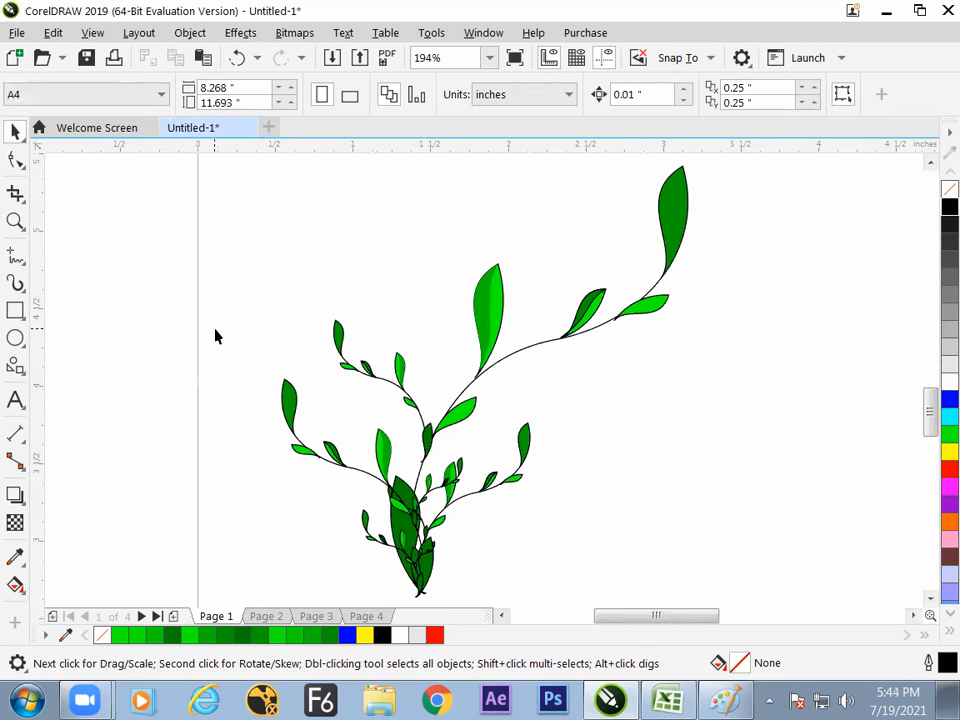
click(282, 617)
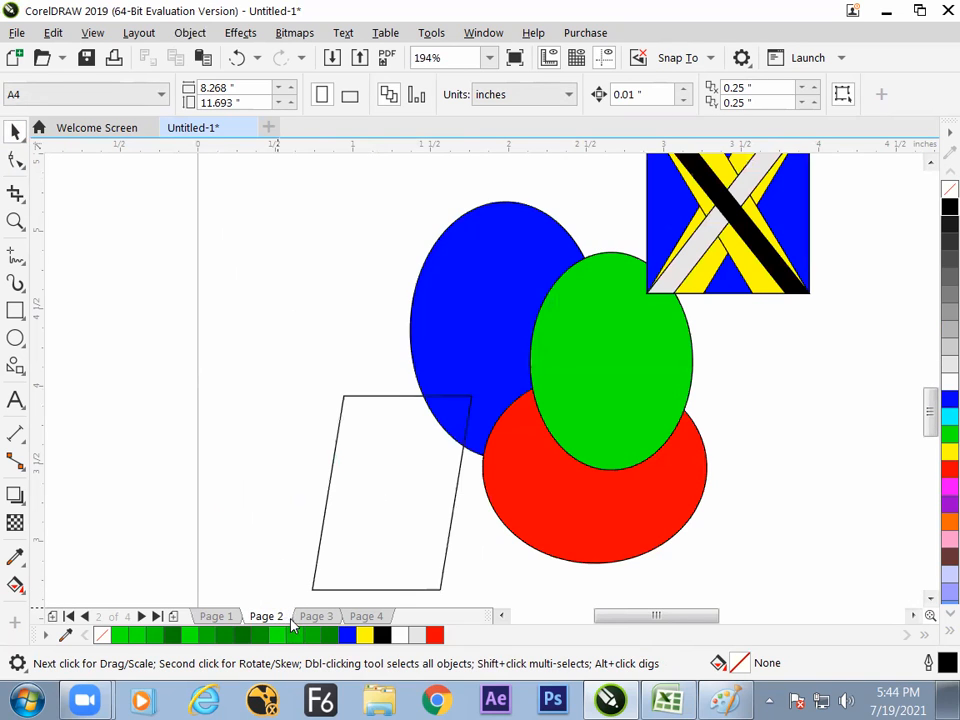
click(312, 616)
click(360, 617)
click(322, 617)
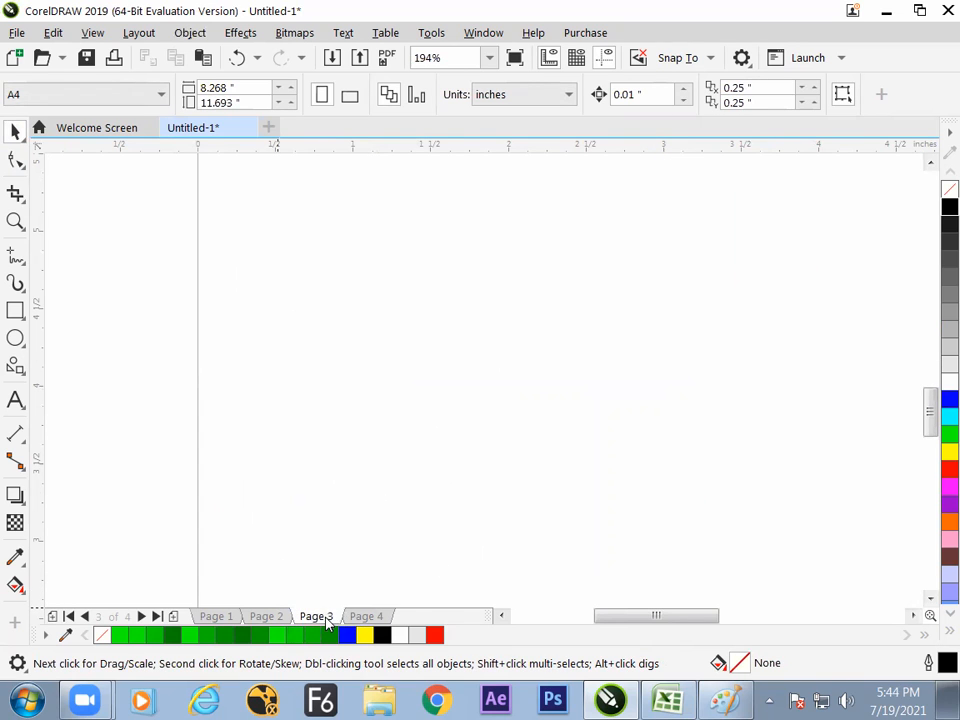
key(F4)
click(360, 616)
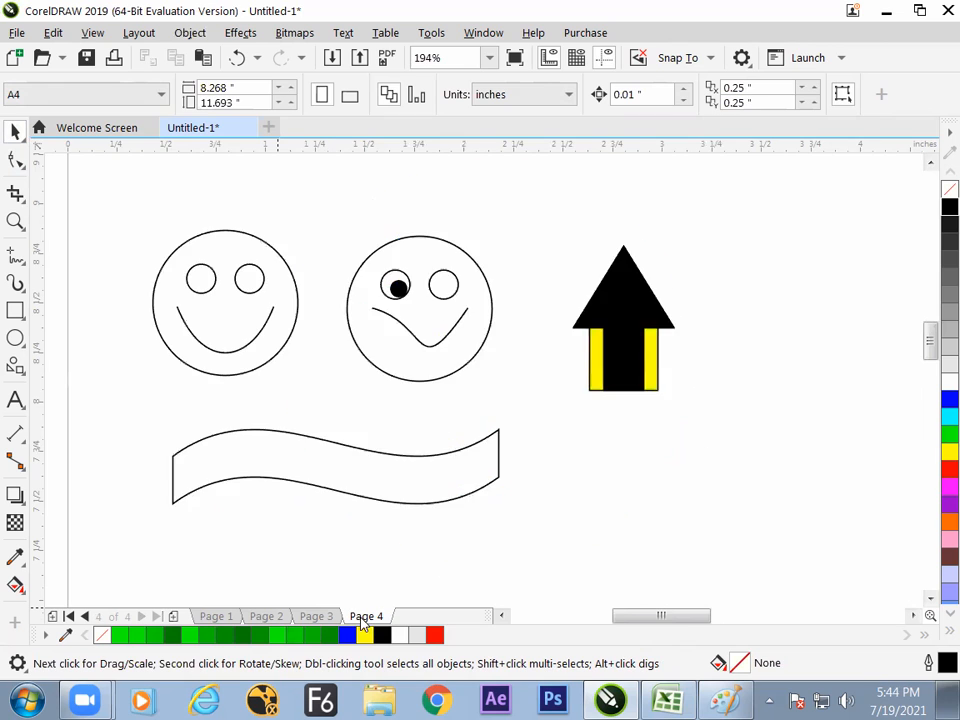
key(F4)
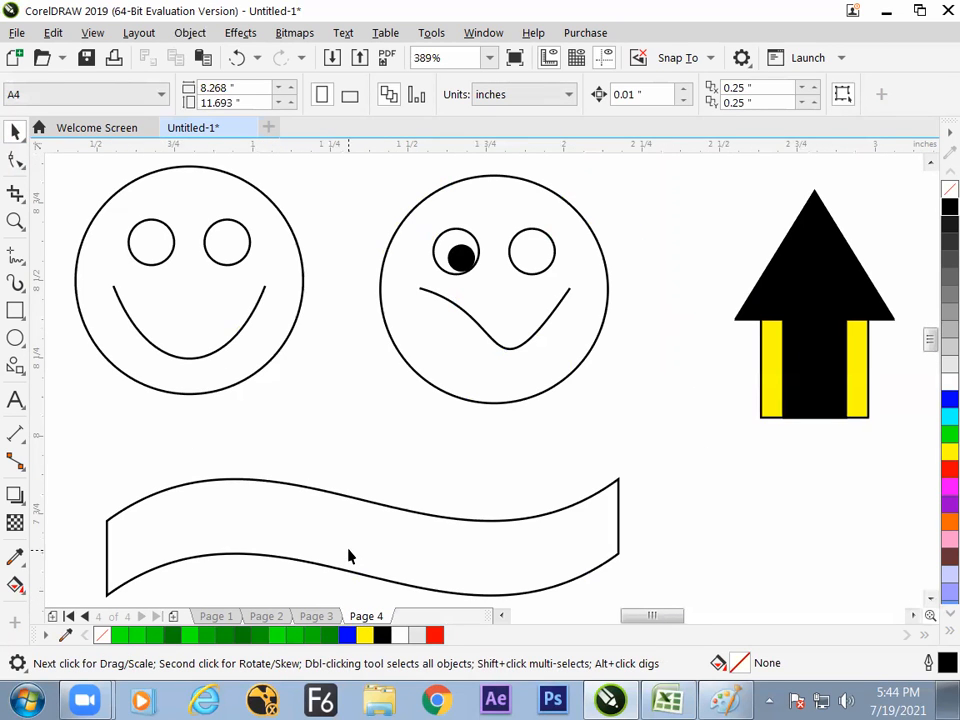
Draw a folded ribbon banner about 0.66 by 0.2 inch beside the wave banner, and shift it slightly left and down.
click(349, 556)
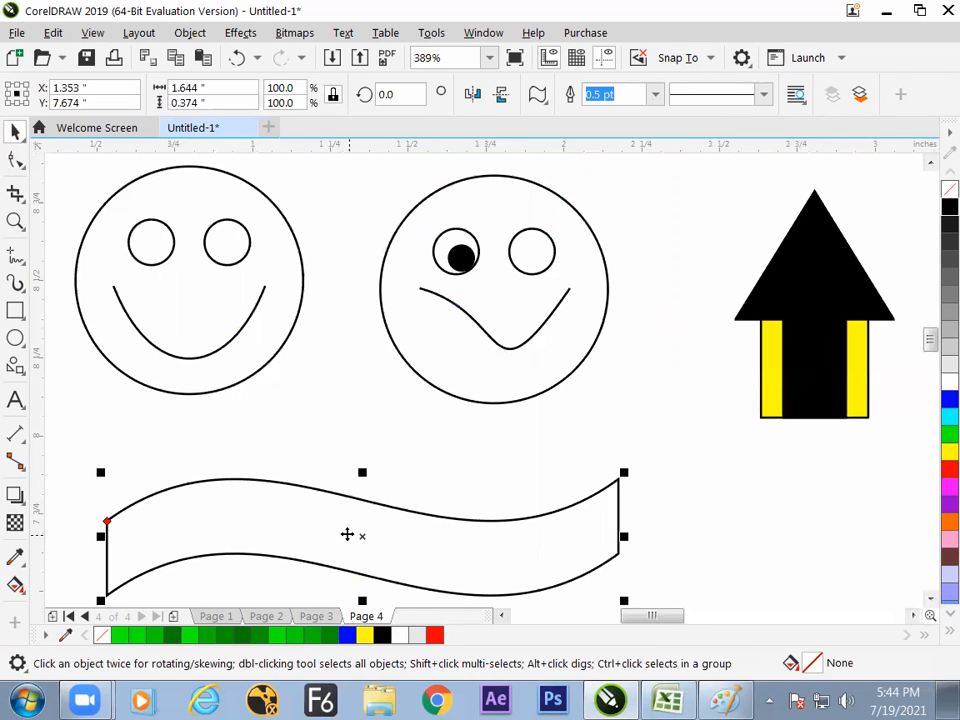
click(15, 365)
click(80, 430)
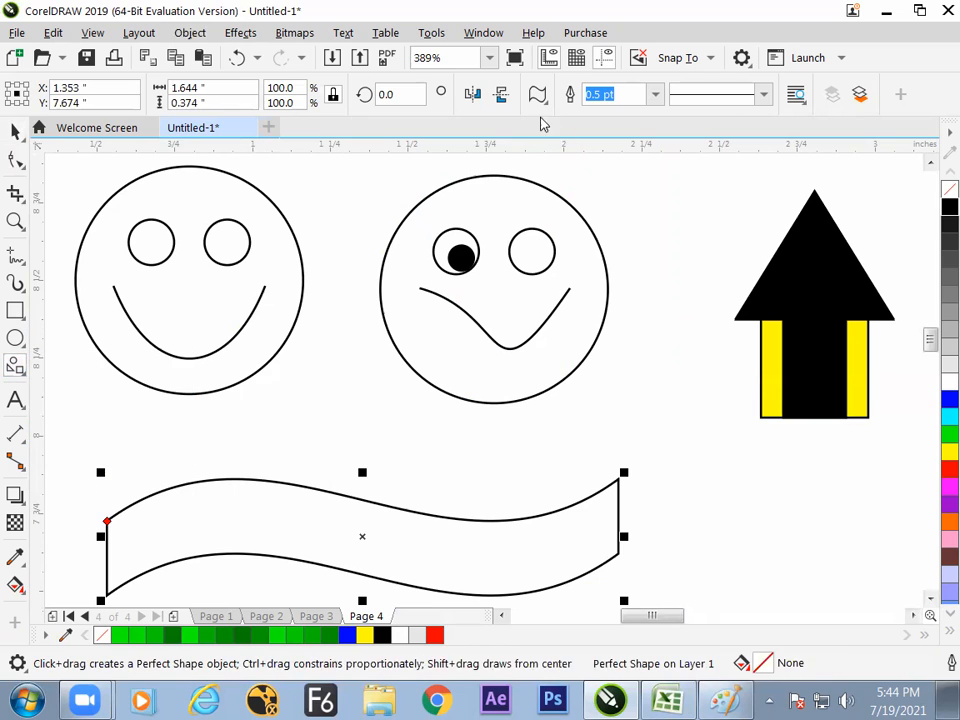
click(537, 93)
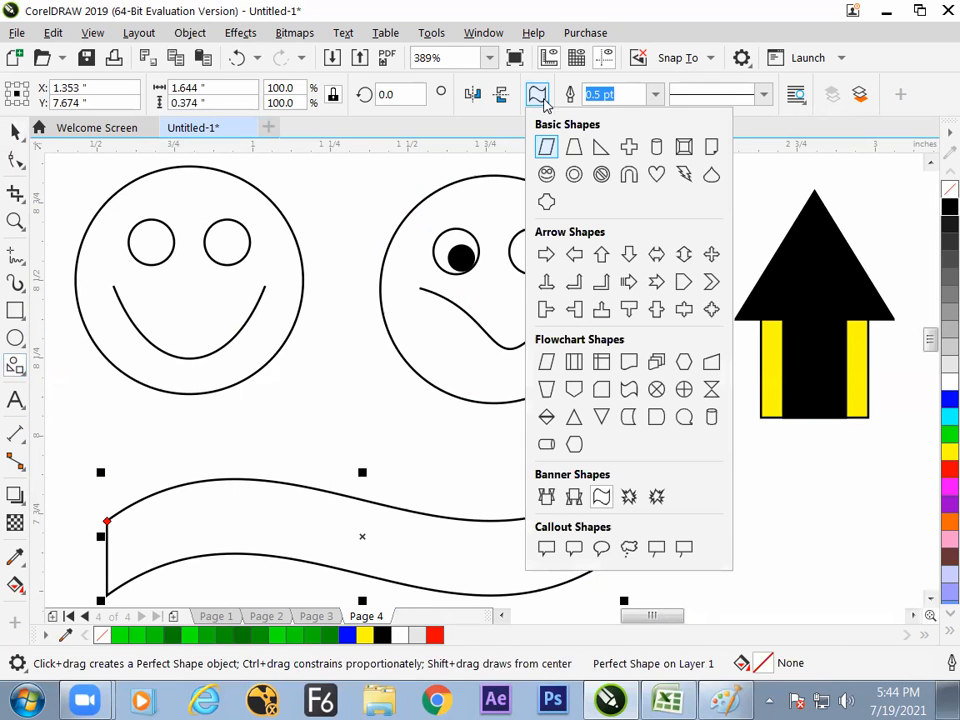
click(574, 500)
mouse_move(665, 484)
mouse_down()
mouse_move(829, 557)
mouse_move(882, 557)
mouse_up()
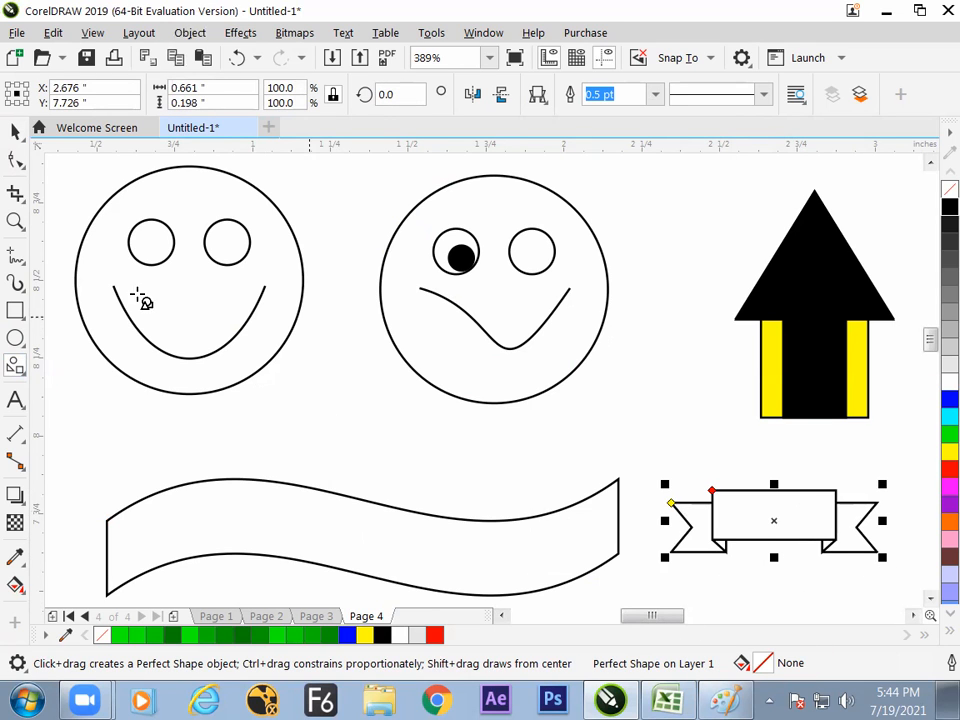
click(15, 130)
click(720, 524)
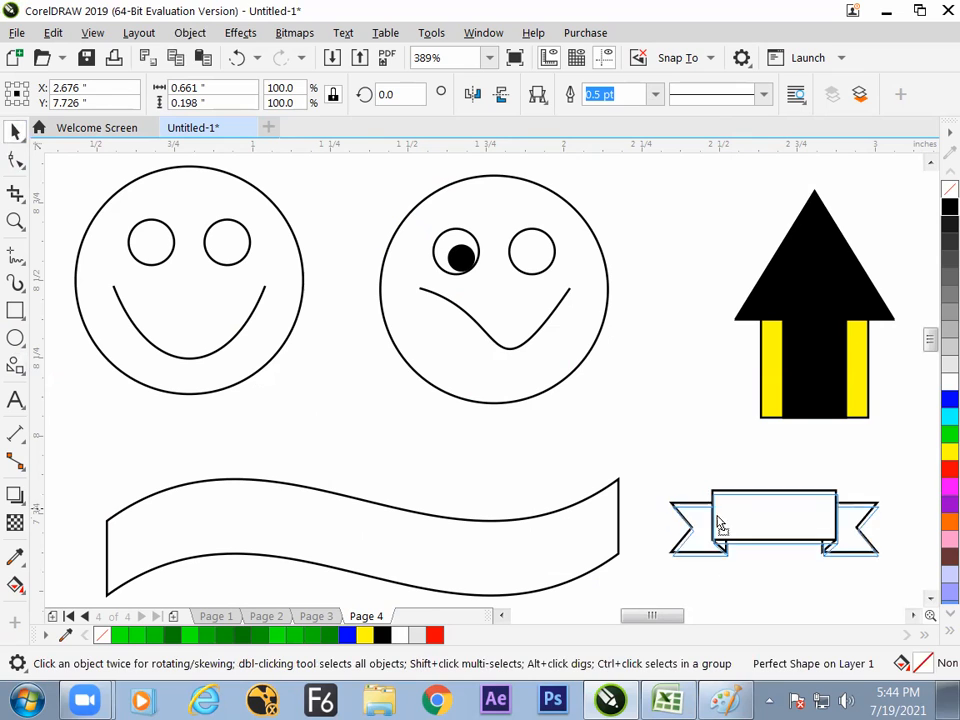
drag(720, 524, 707, 517)
Reshape the ribbon banner with the Shape tool, widening its center panel and lowering the tops of its tails, and deselect it.
click(17, 157)
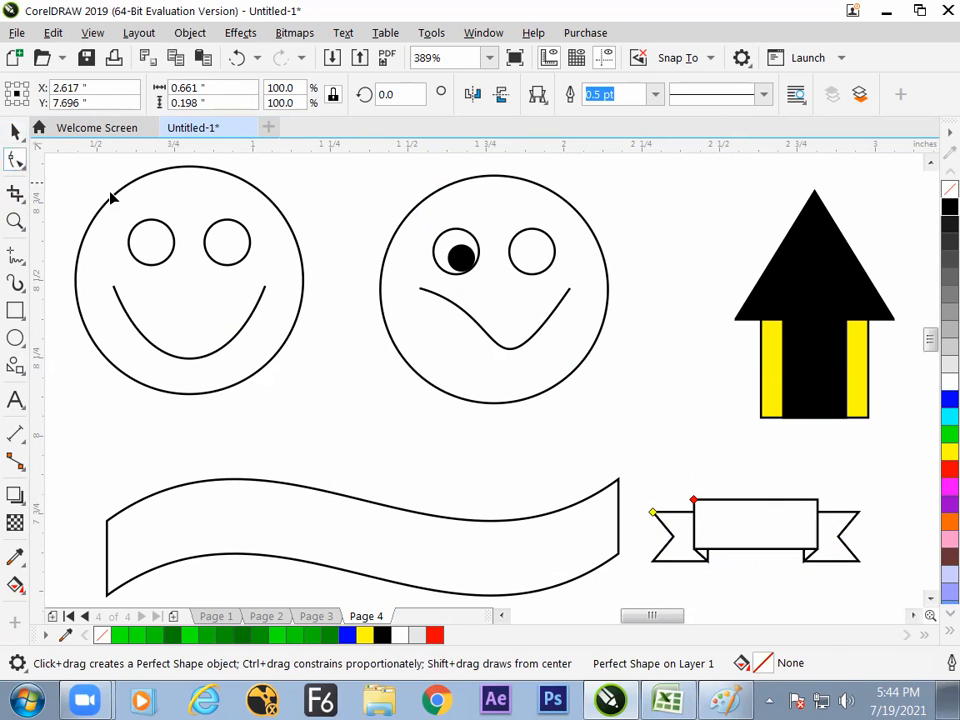
mouse_move(697, 506)
mouse_down()
mouse_move(720, 508)
mouse_move(692, 506)
mouse_move(718, 499)
mouse_move(710, 499)
mouse_up()
drag(653, 512, 653, 531)
drag(710, 501, 686, 508)
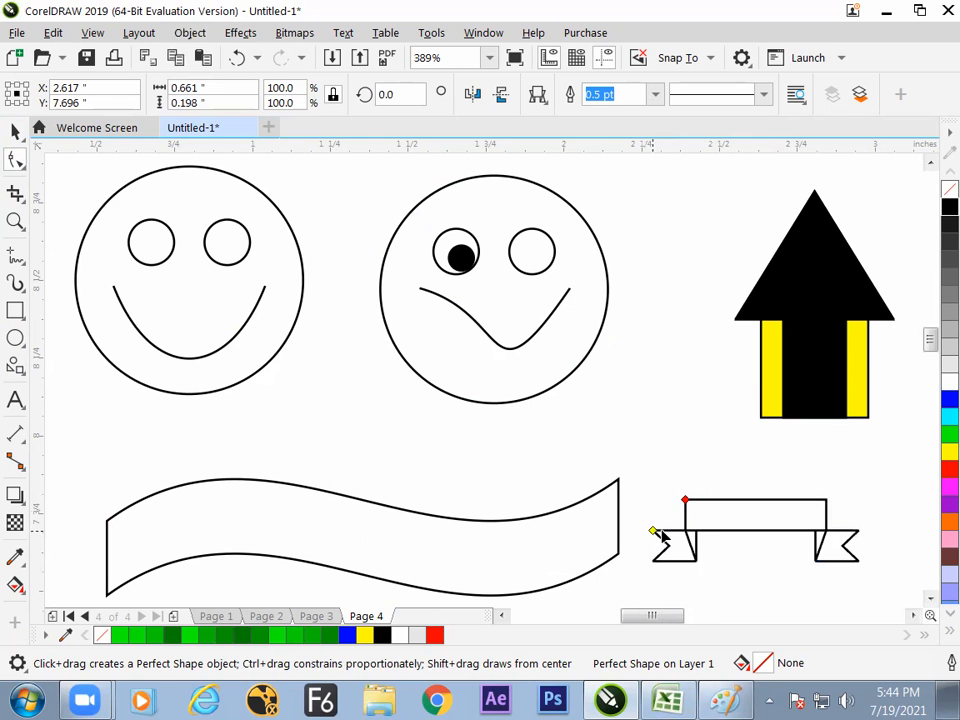
click(16, 133)
click(679, 492)
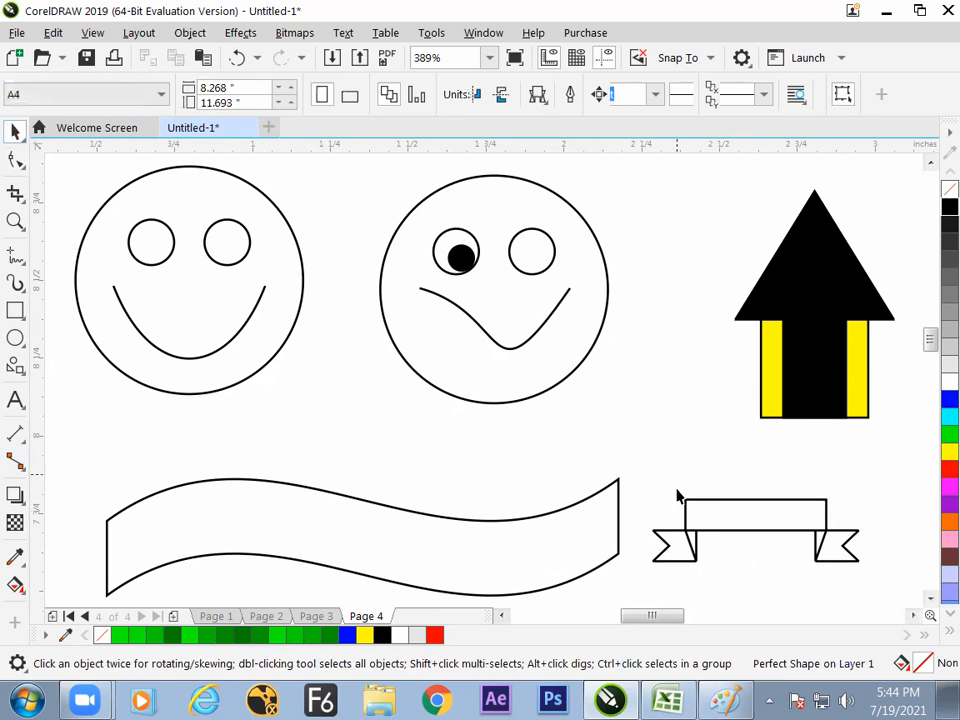
Convert the ribbon banner to curves.
click(691, 513)
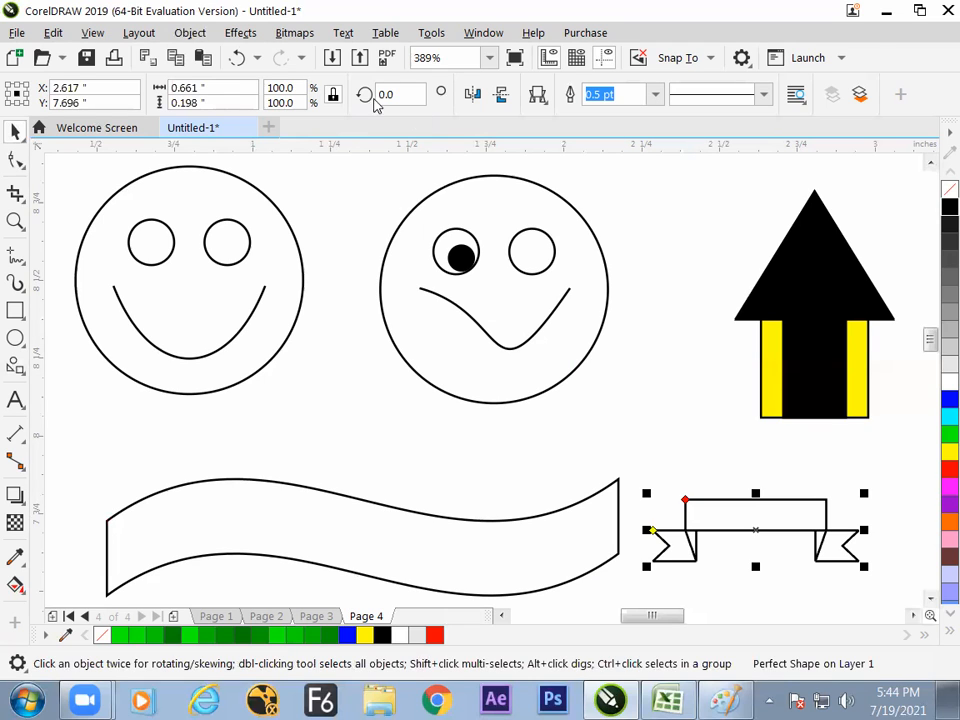
click(189, 33)
click(266, 489)
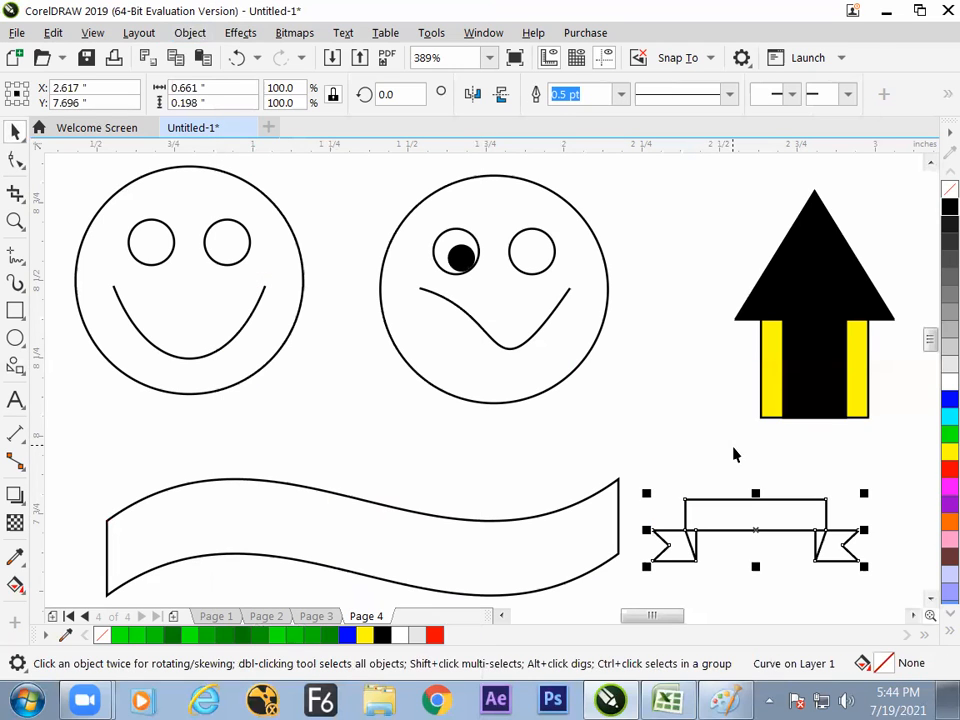
right_click(722, 516)
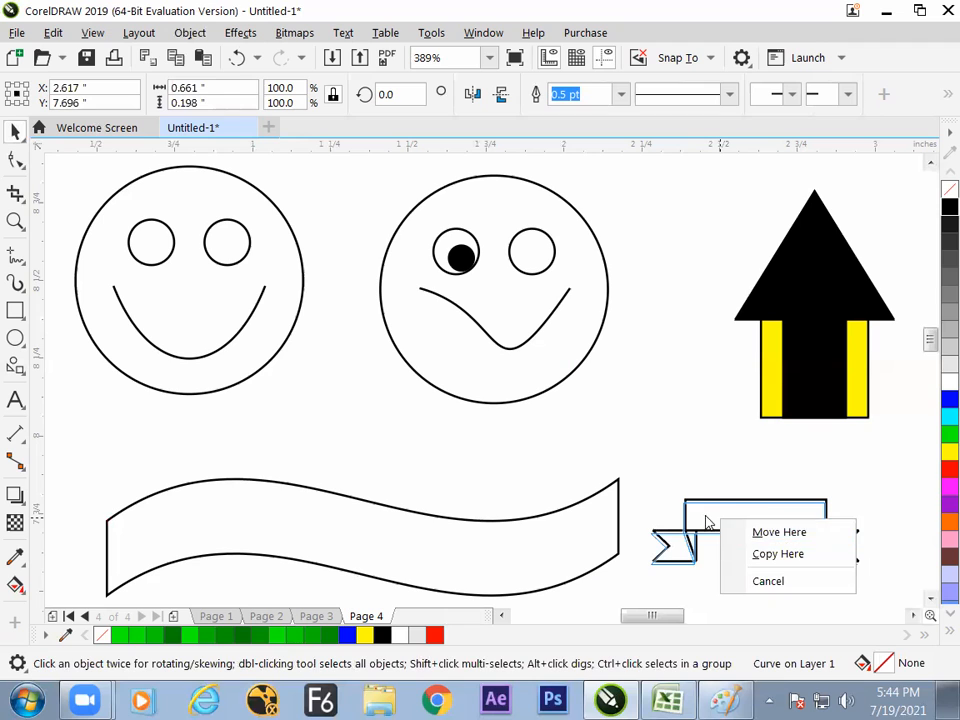
click(705, 514)
click(707, 459)
Break the ribbon banner's curve apart into separate pieces and deselect them.
click(722, 525)
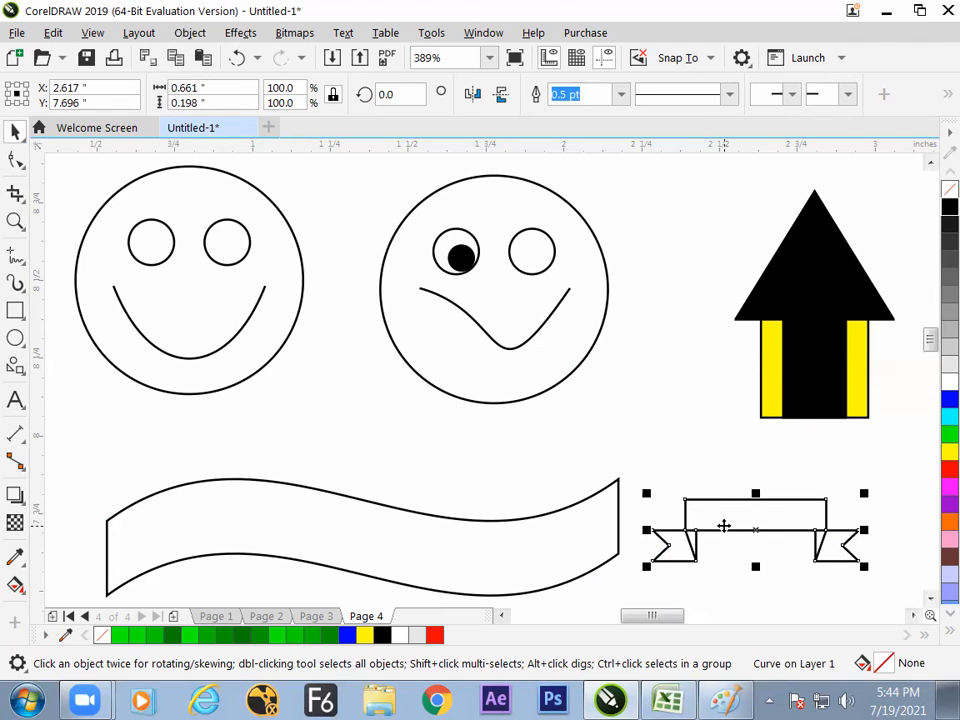
right_click(740, 538)
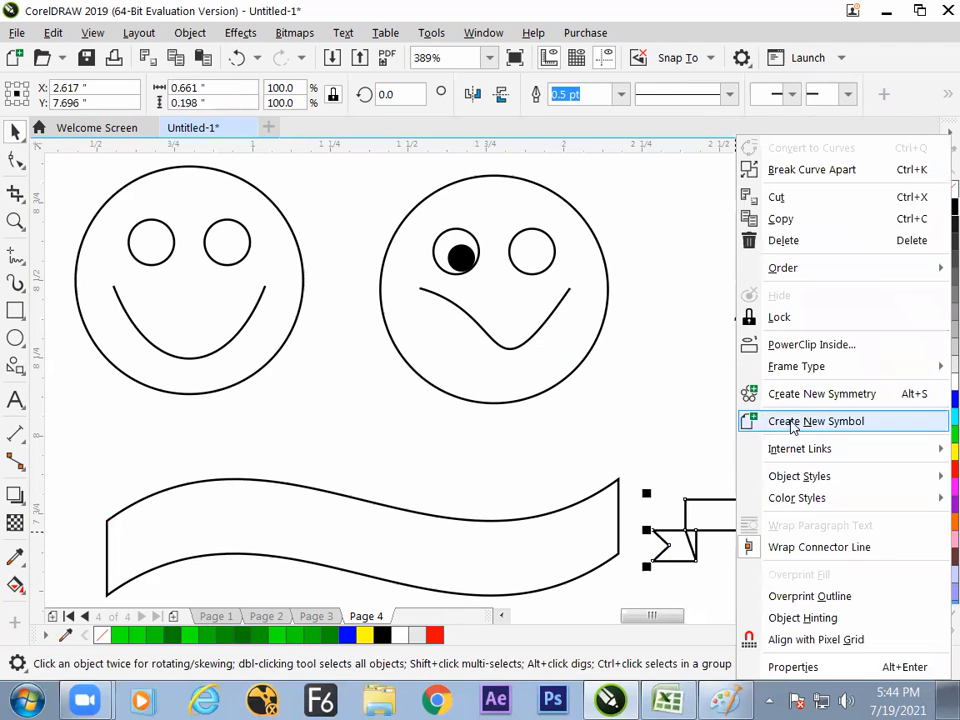
click(755, 169)
click(700, 350)
Spread the ribbon's pieces apart, moving the center panel up, both tails outward and the right fold slightly aside.
drag(735, 527, 737, 494)
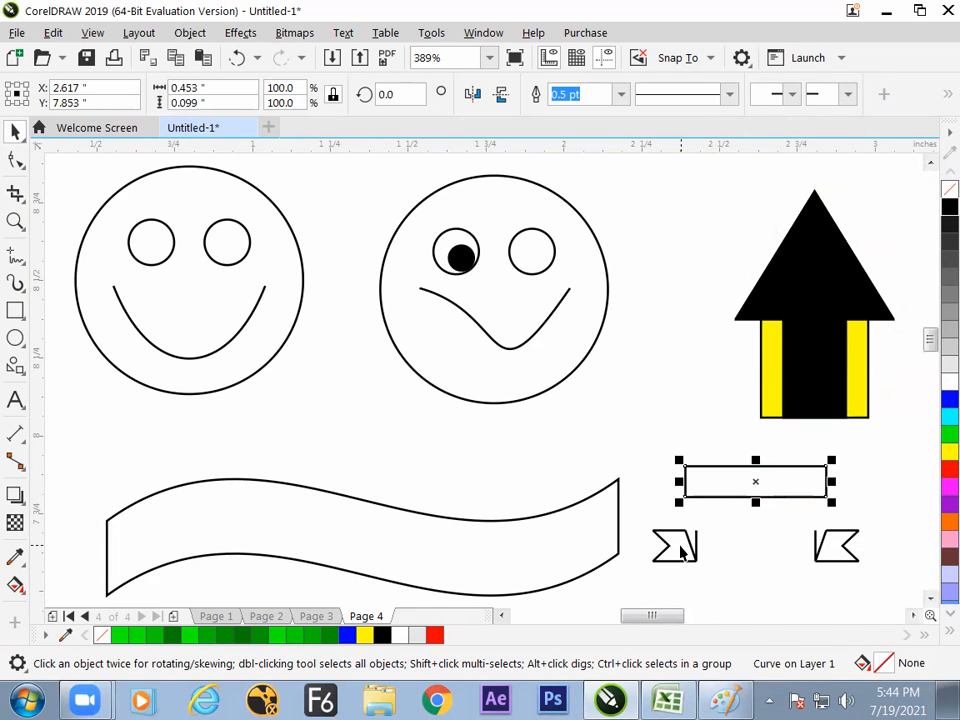
drag(668, 553, 649, 561)
click(775, 556)
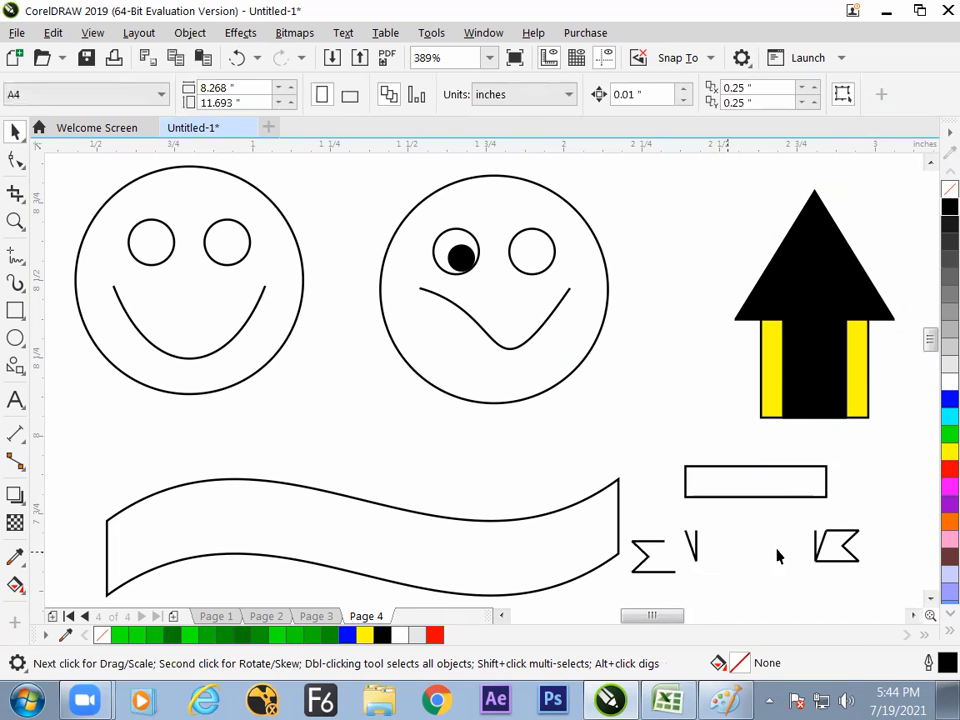
drag(826, 543, 788, 547)
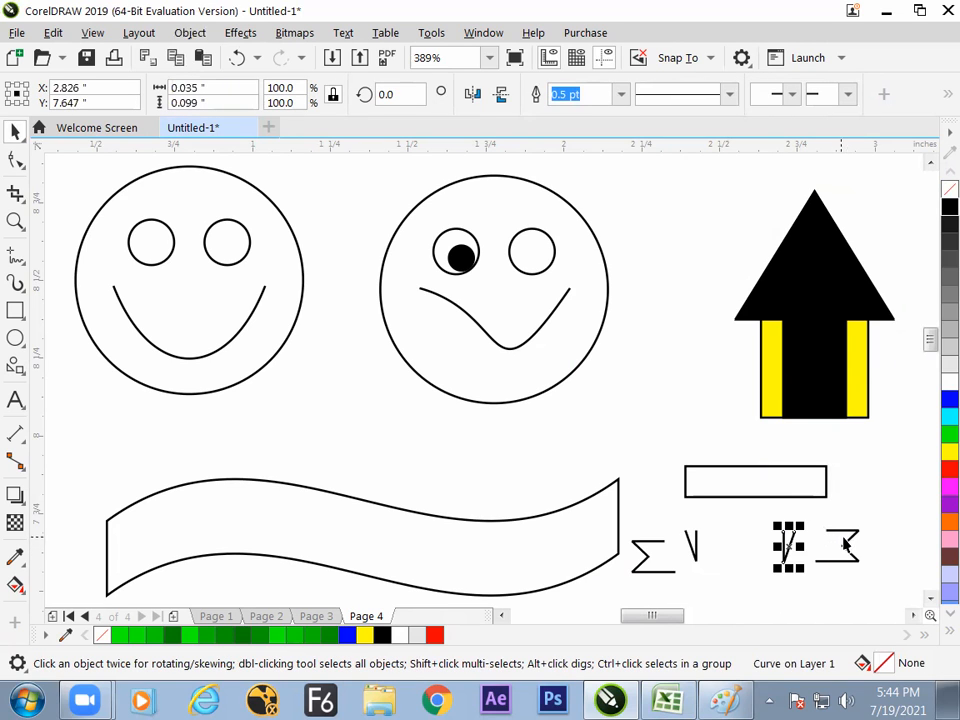
drag(867, 534, 874, 532)
click(804, 553)
drag(789, 547, 826, 548)
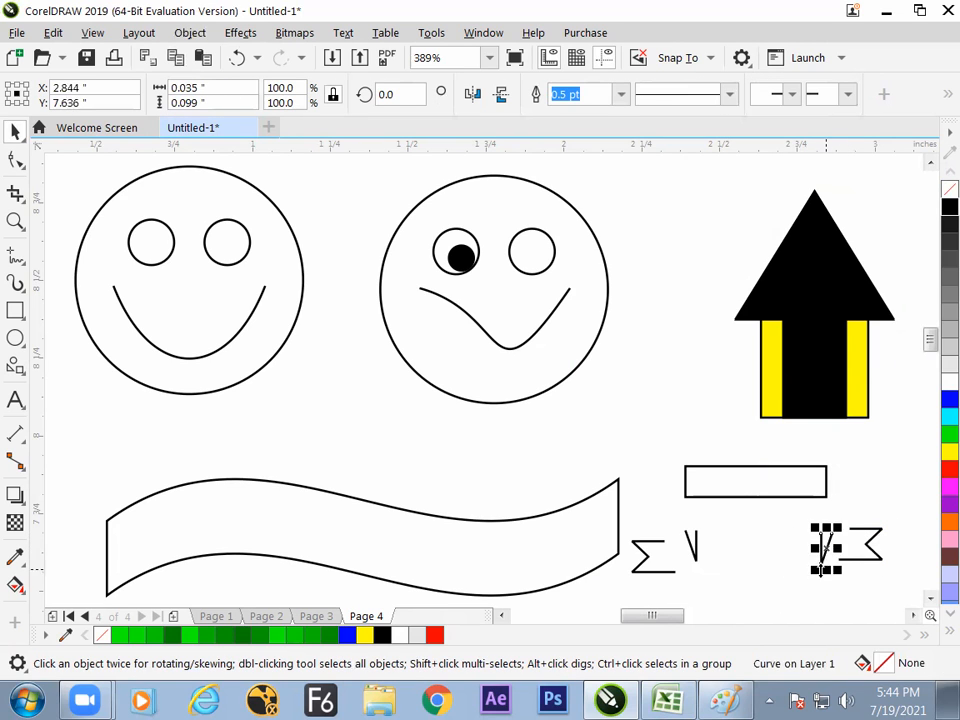
click(743, 545)
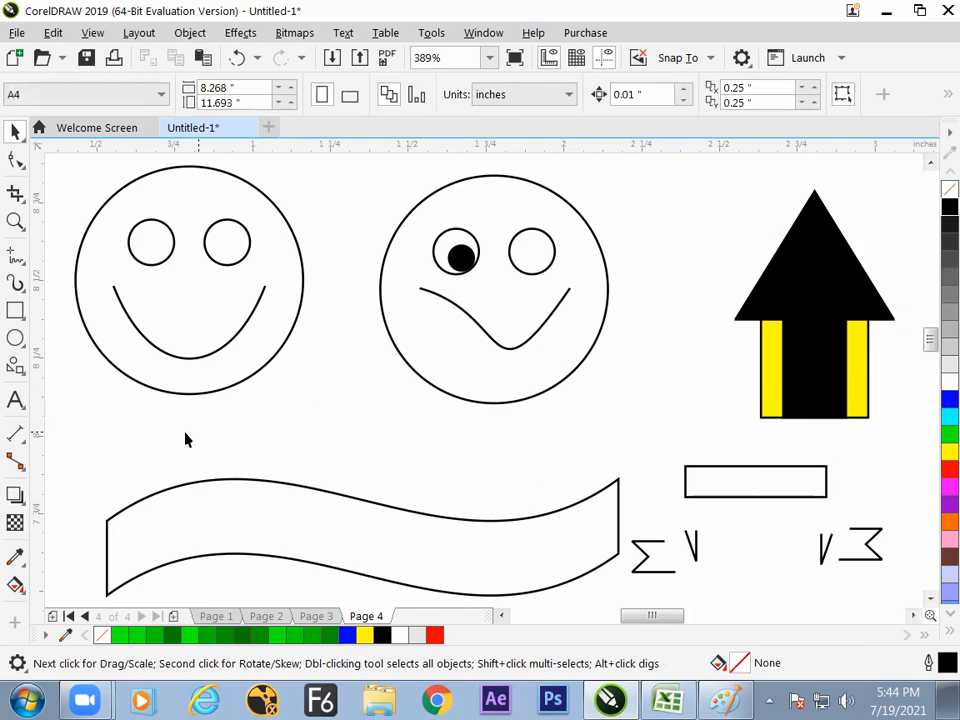
Add a fifth page and draw a smiley face from Common Shapes, about 0.59 inches wide.
click(15, 365)
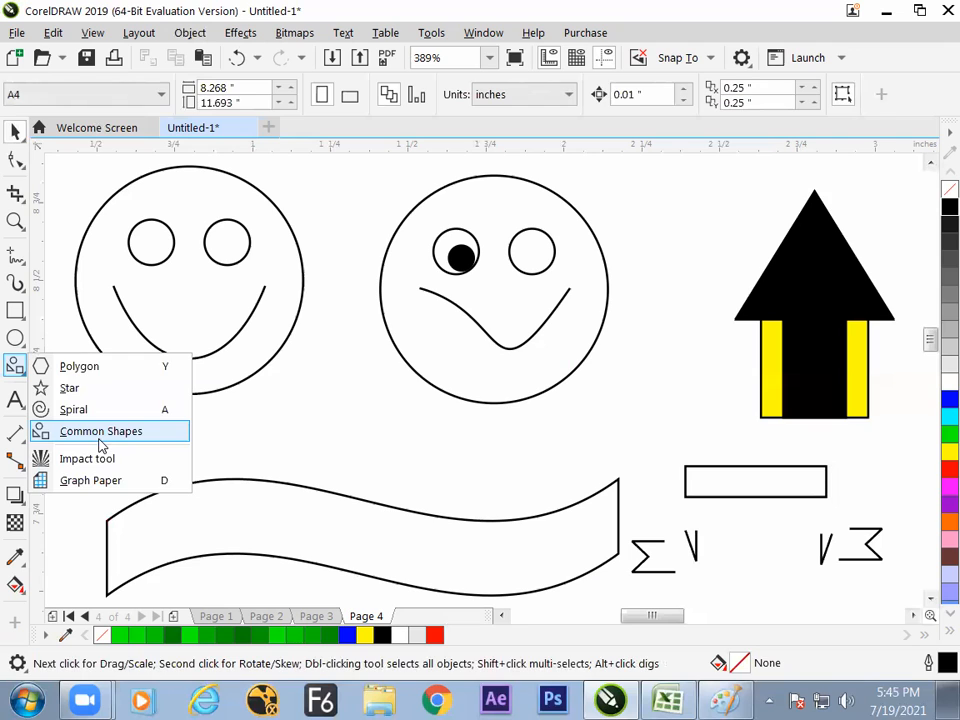
click(99, 438)
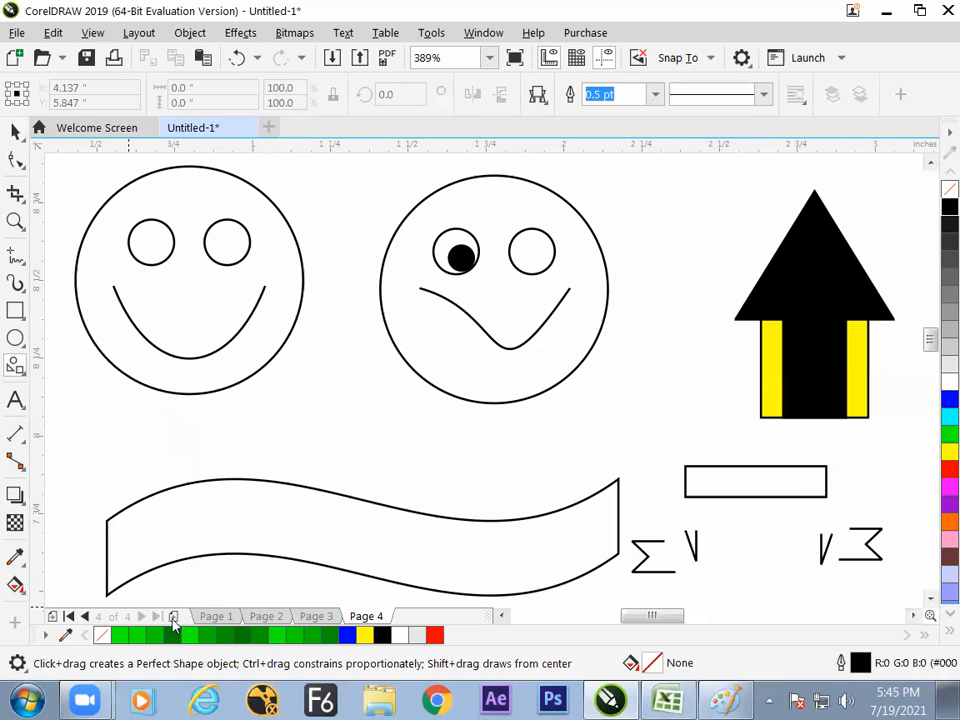
click(173, 617)
click(537, 94)
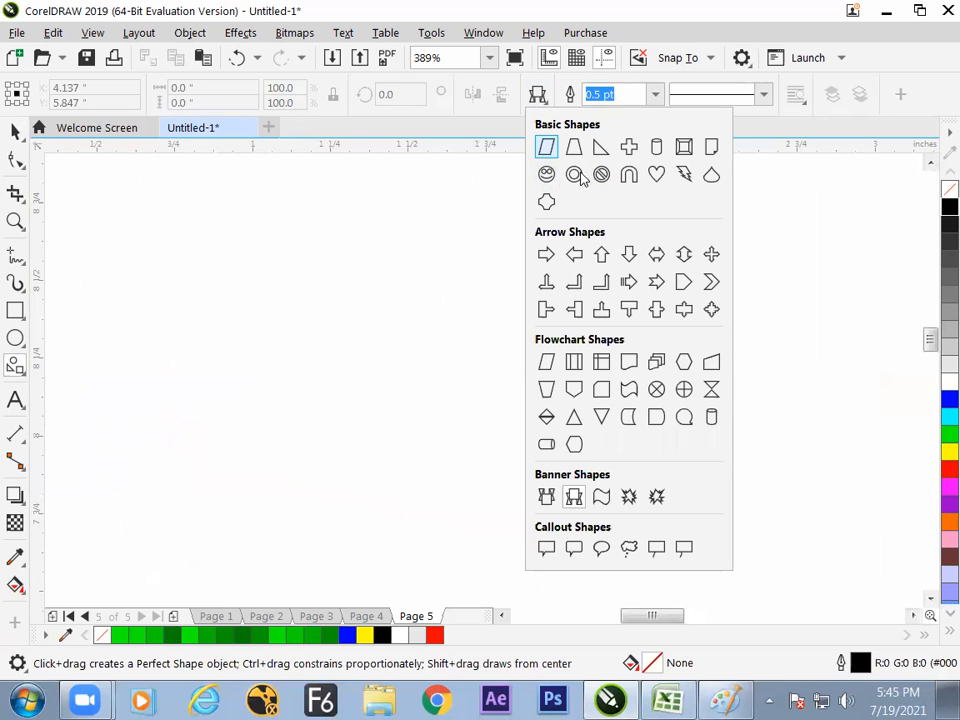
click(546, 176)
drag(260, 297, 421, 483)
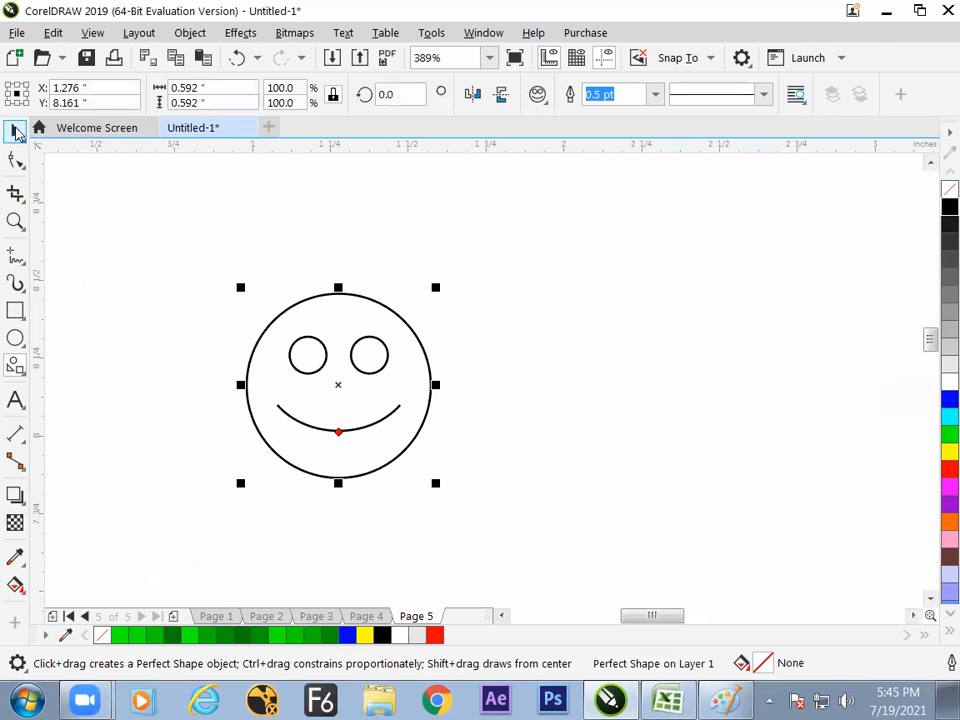
click(15, 130)
Draw a cross shape about 0.21 by 0.42 inches under the smiley, overlapping its chin.
click(18, 368)
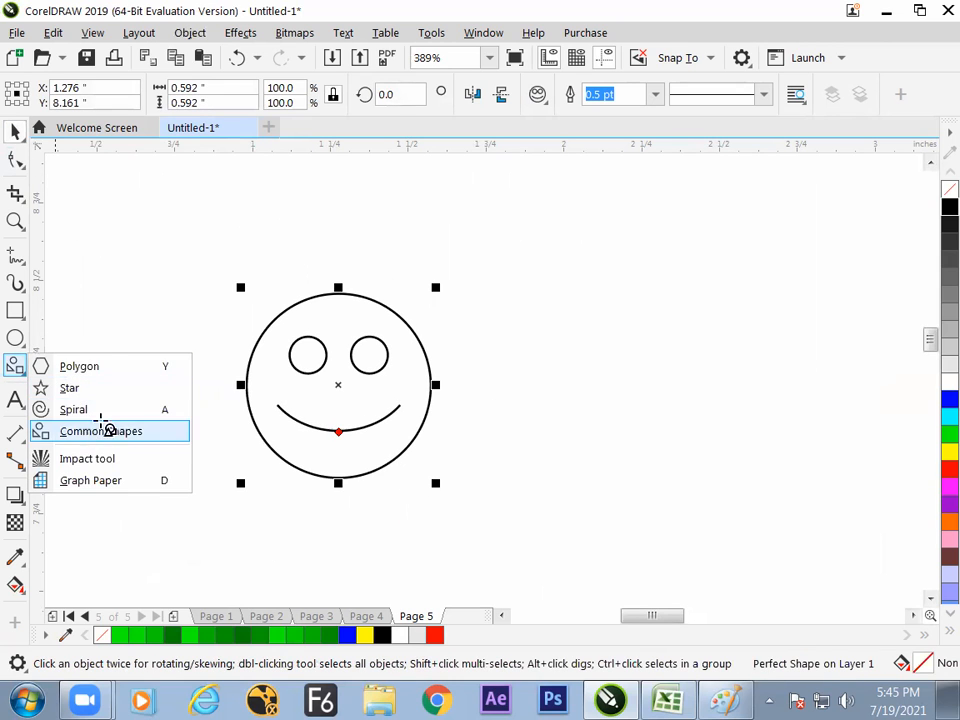
click(104, 430)
click(542, 96)
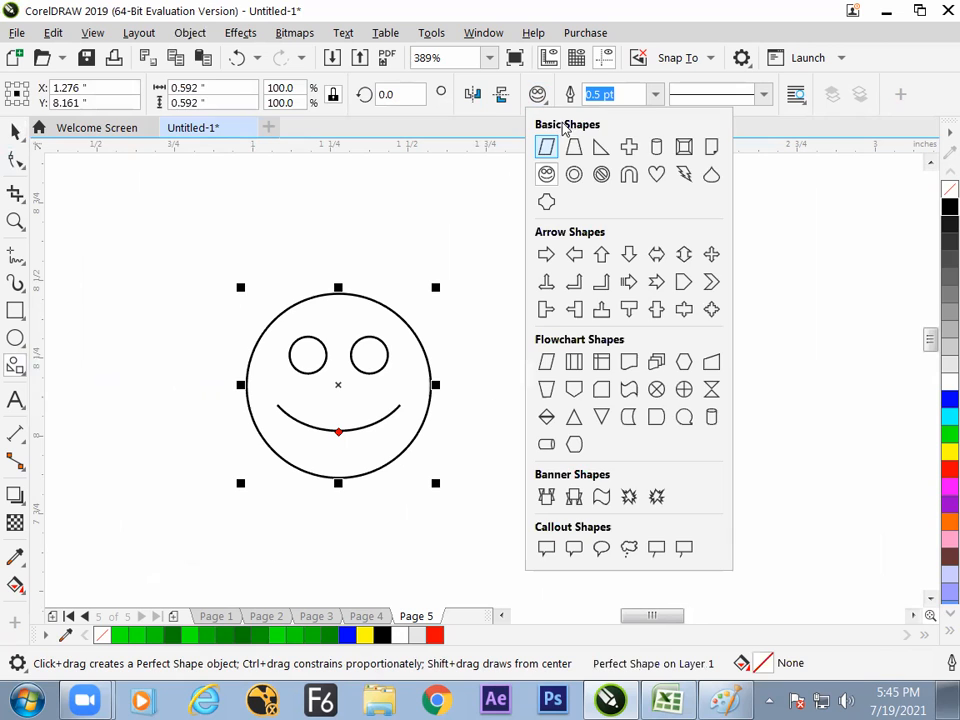
click(628, 147)
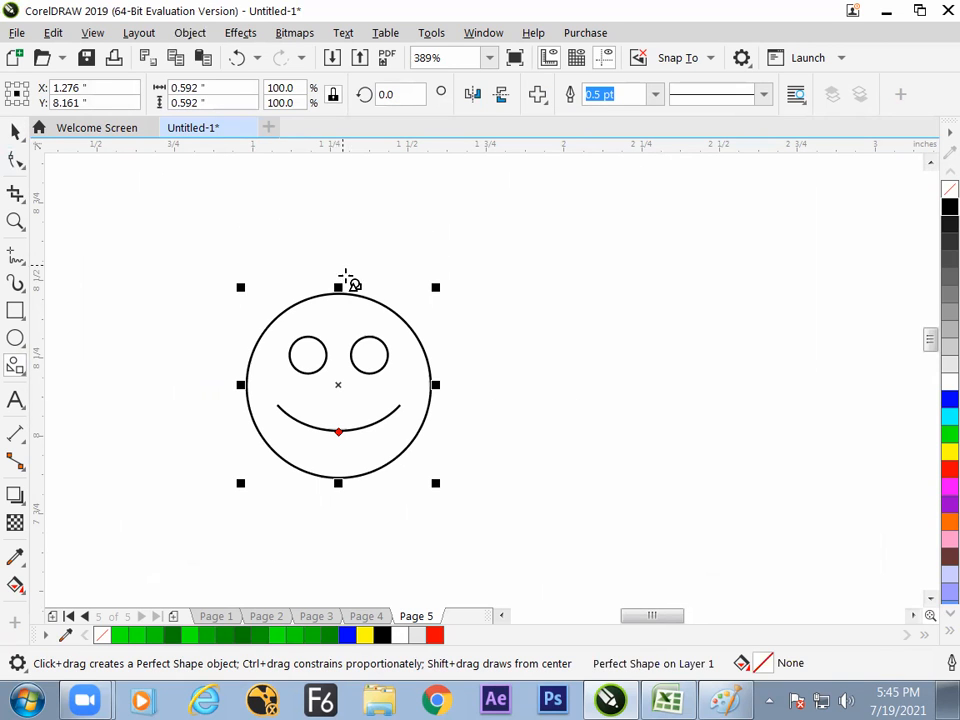
drag(312, 458, 378, 586)
click(15, 131)
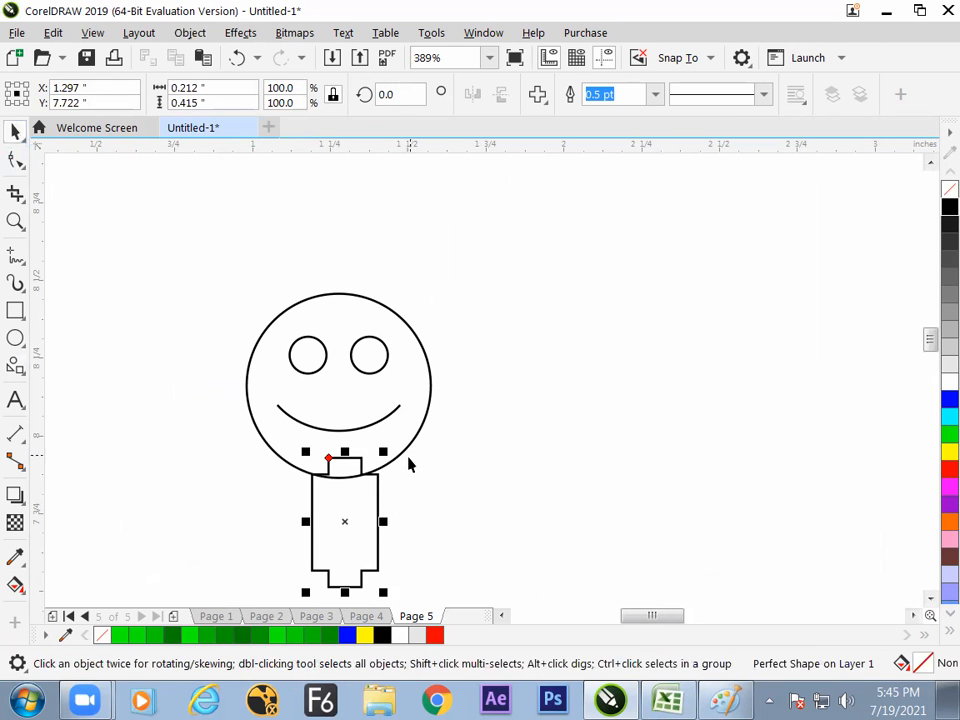
Move the smiley and cross up together and align their centers horizontally.
drag(506, 230, 238, 598)
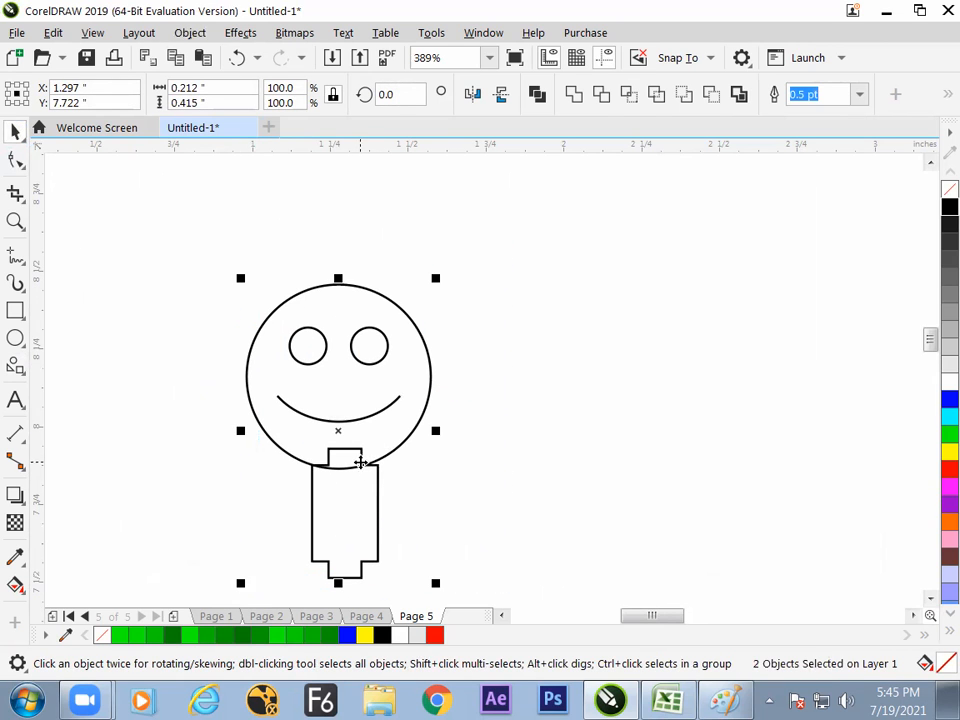
drag(360, 462, 361, 388)
drag(476, 198, 247, 497)
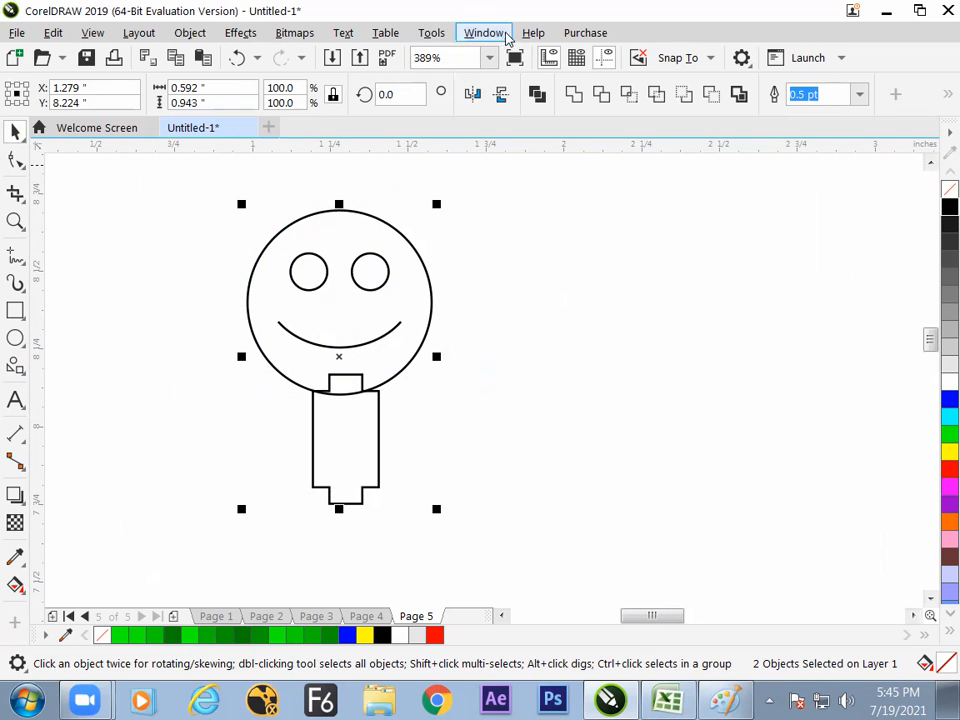
click(190, 33)
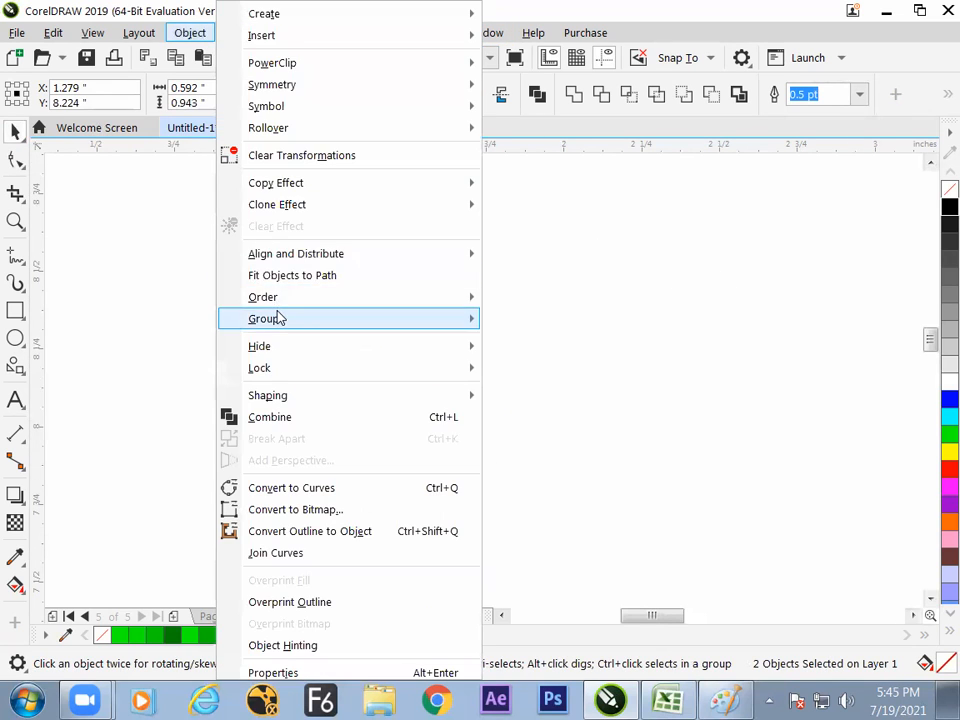
mouse_move(265, 254)
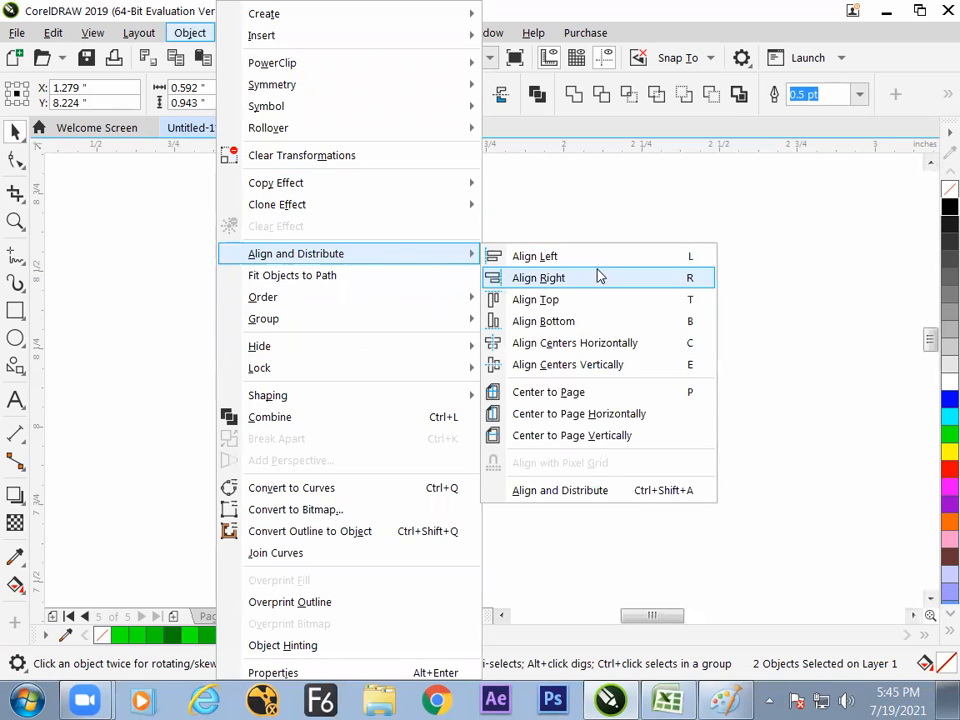
click(670, 347)
click(542, 403)
Lower the cross slightly beneath the smiley and weld the two shapes into one figure.
drag(358, 488, 356, 501)
click(463, 492)
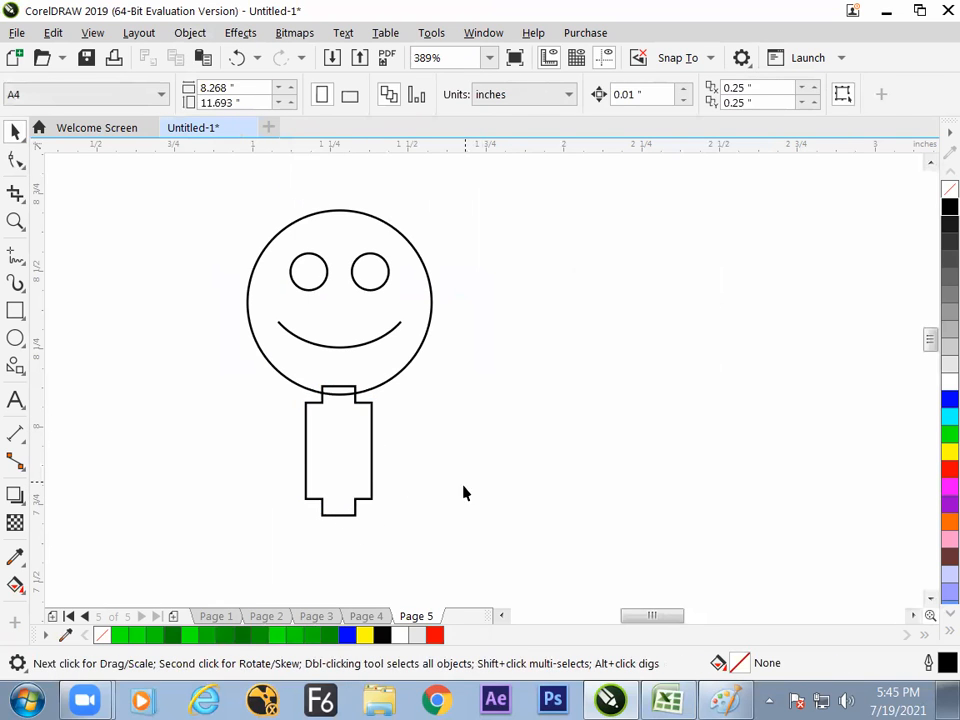
click(296, 449)
drag(284, 245, 472, 566)
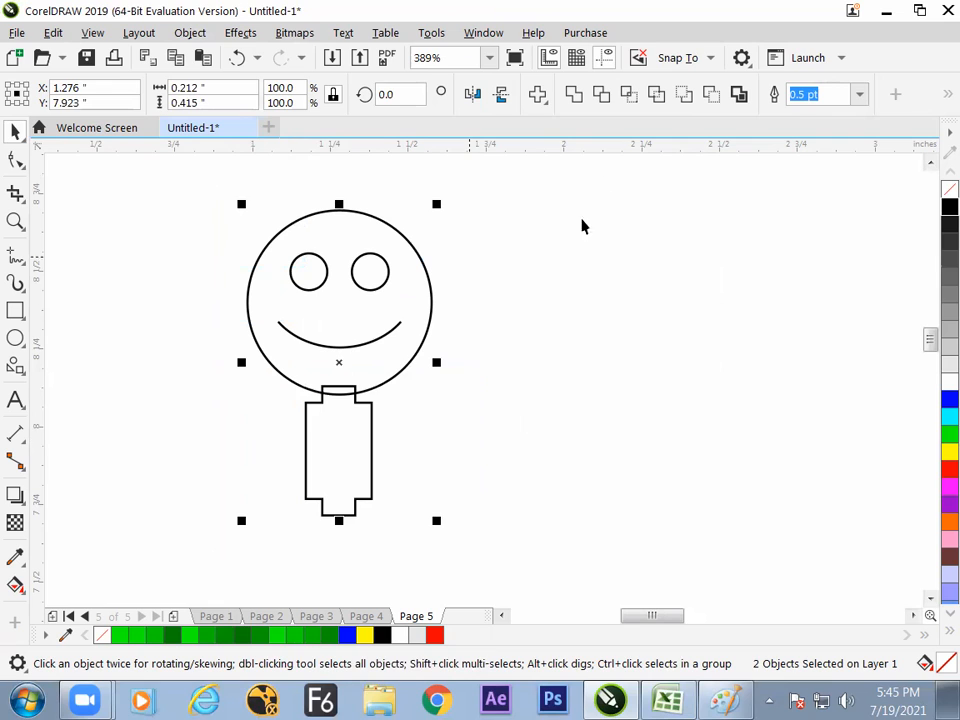
click(576, 96)
click(572, 291)
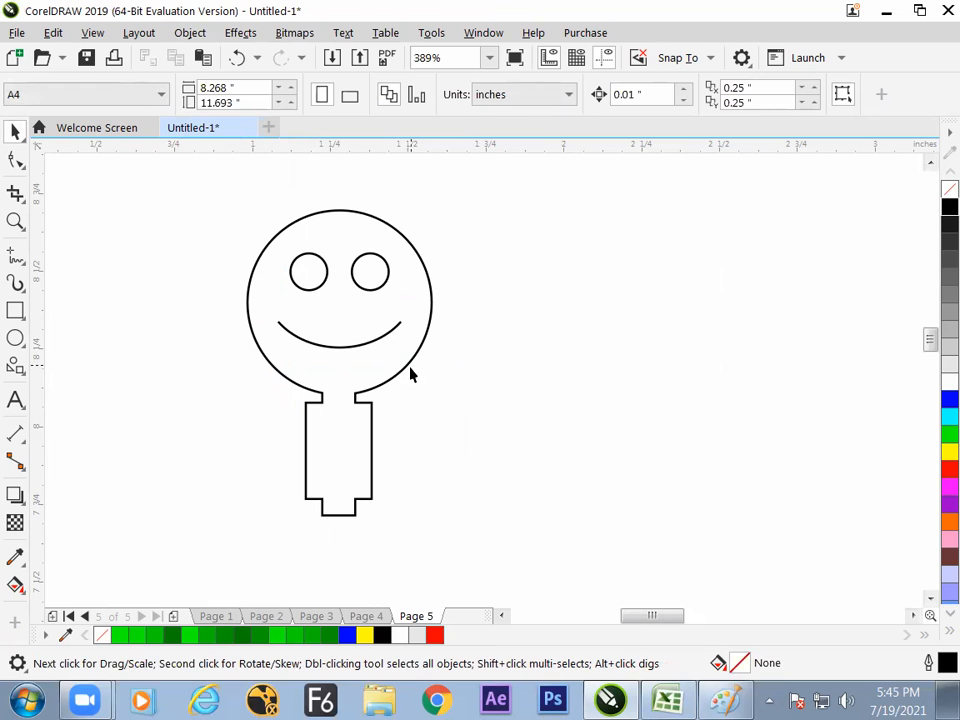
Move the welded figure to the right and draw a separate cross about 0.24 by 0.4 inches beside it.
drag(410, 374, 601, 382)
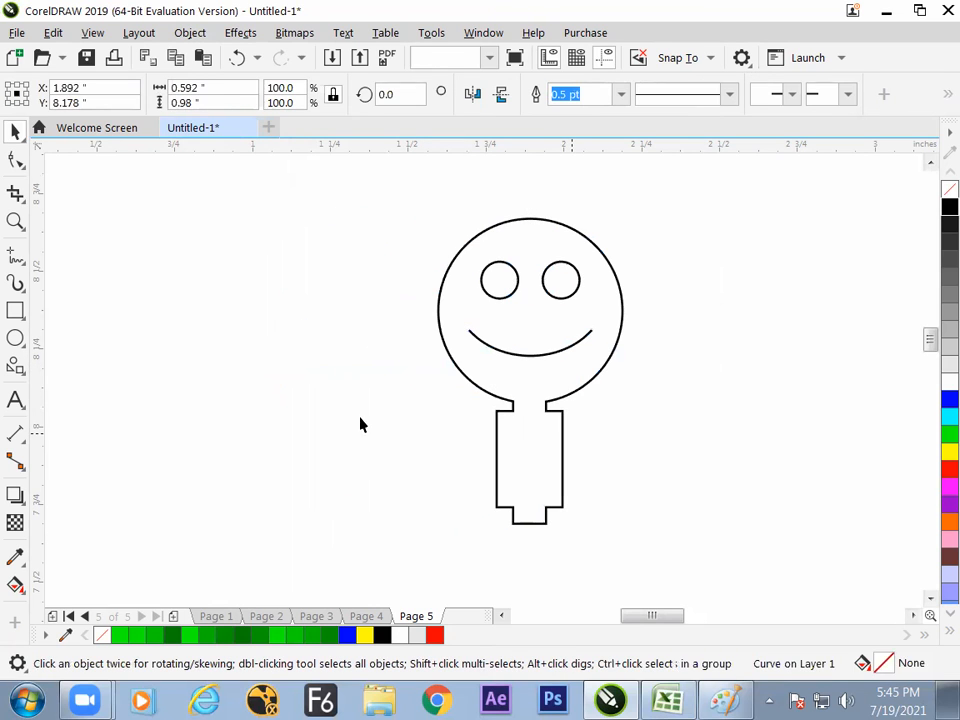
click(361, 425)
click(15, 365)
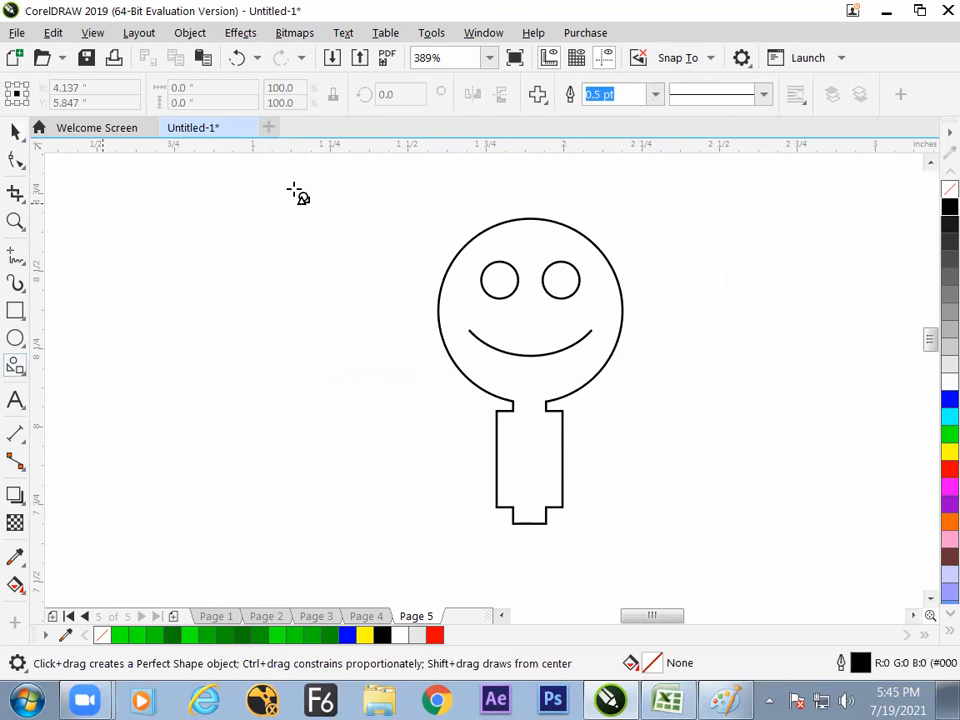
click(537, 94)
click(629, 147)
drag(183, 402, 254, 526)
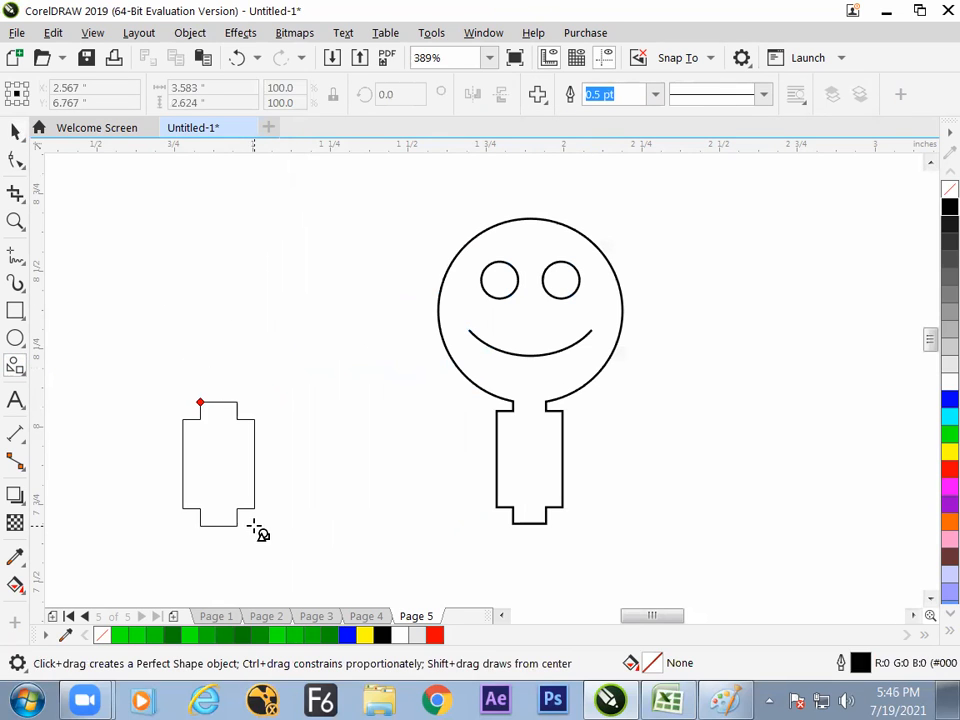
Draw a smiley about 0.45 inches wide above the new cross and move it up, clear of the cross.
click(15, 365)
click(86, 436)
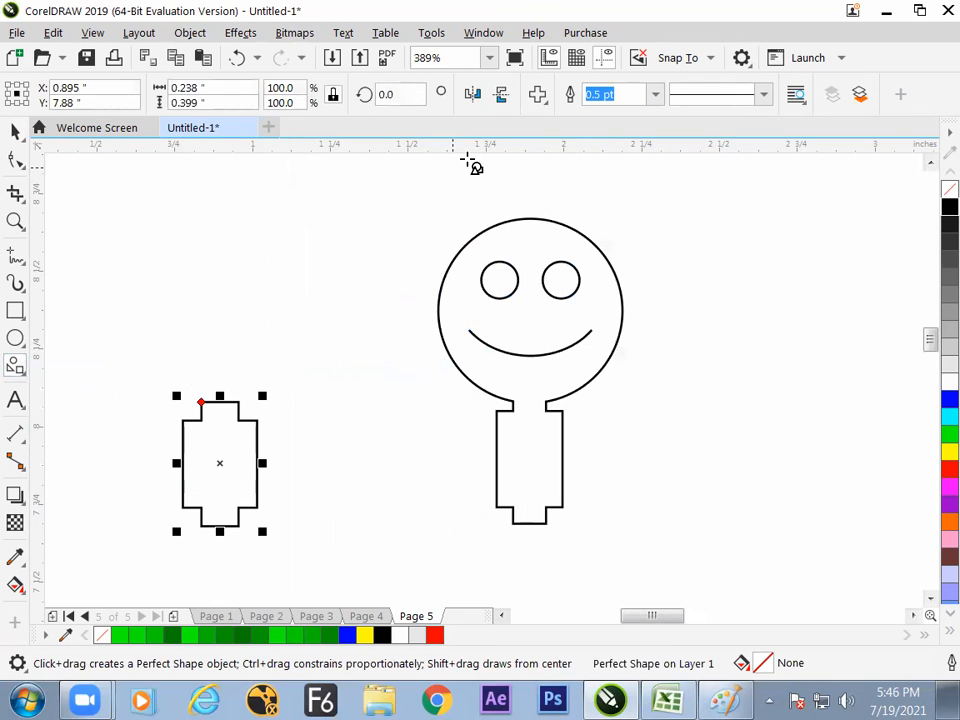
click(537, 94)
click(546, 174)
drag(145, 250, 290, 392)
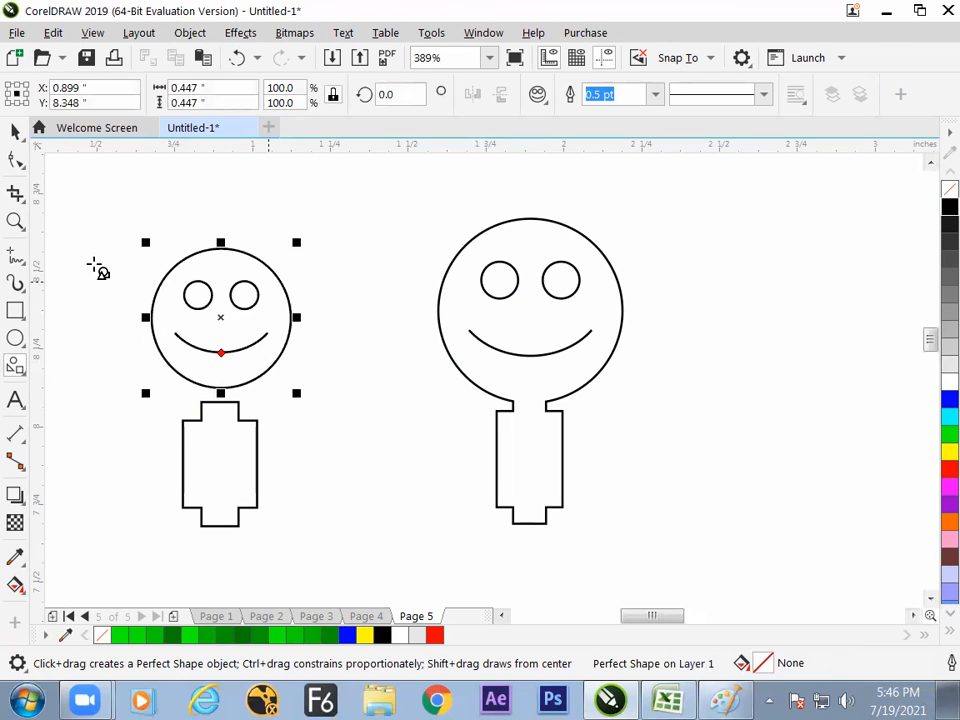
click(15, 131)
drag(282, 282, 304, 243)
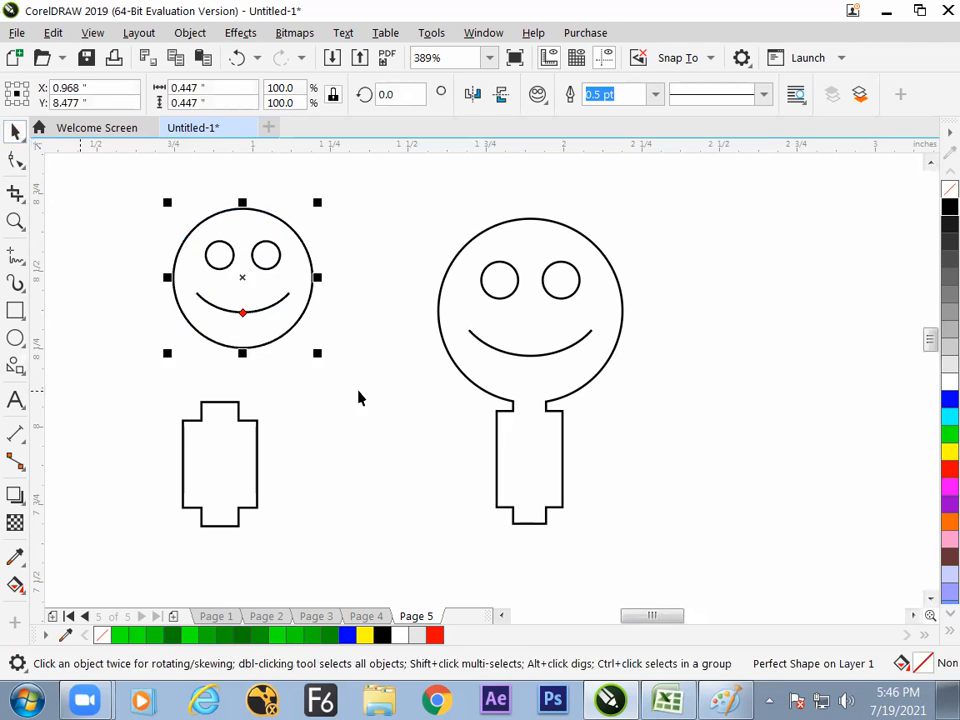
click(360, 396)
click(516, 421)
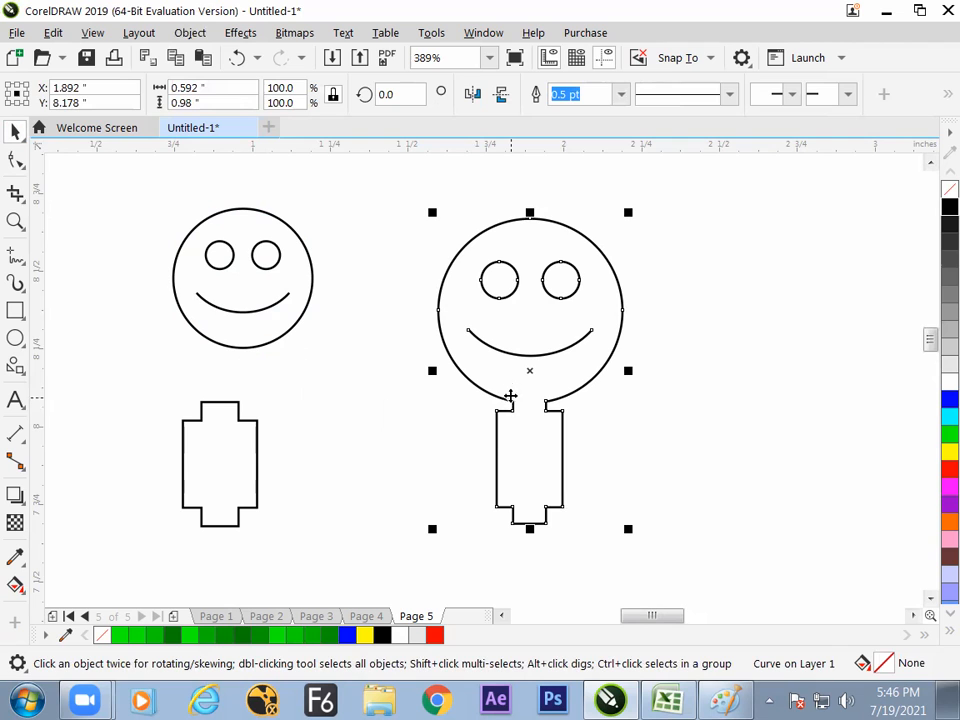
click(375, 212)
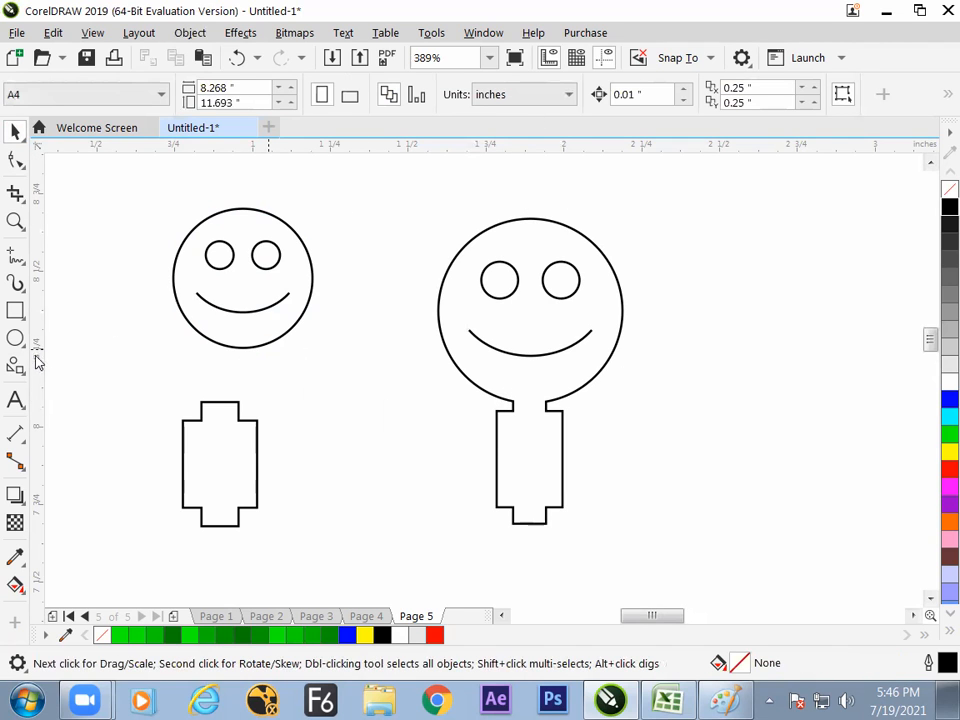
Draw a cloud thought callout about 0.66 by 0.59 inches and move it to the right of the welded figure.
click(15, 365)
click(100, 428)
click(540, 96)
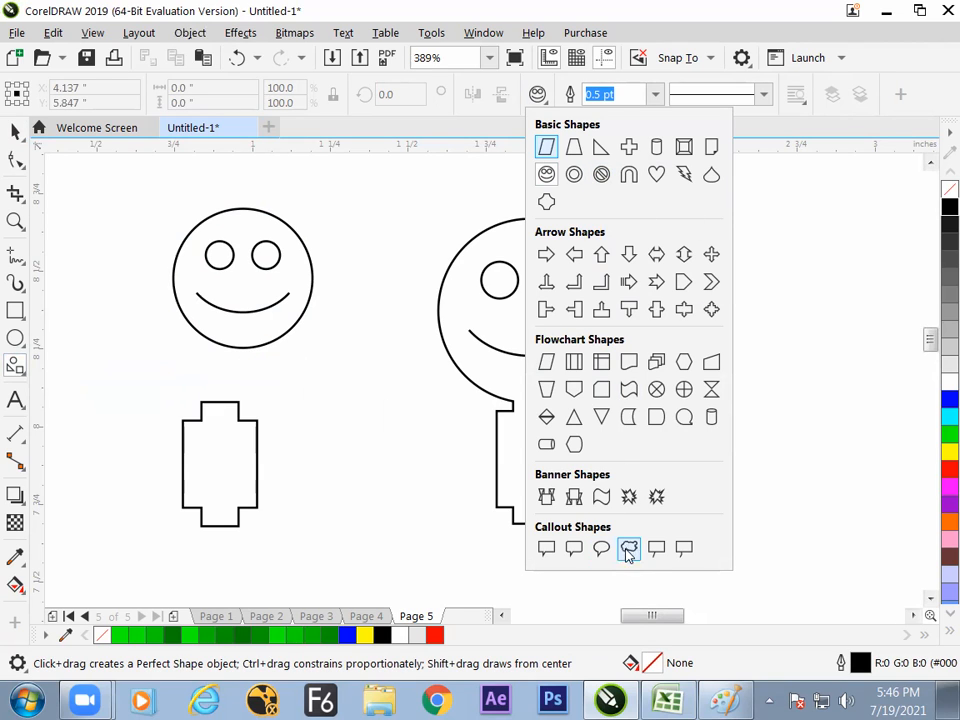
click(628, 548)
drag(701, 185, 531, 364)
click(15, 131)
drag(643, 268, 763, 345)
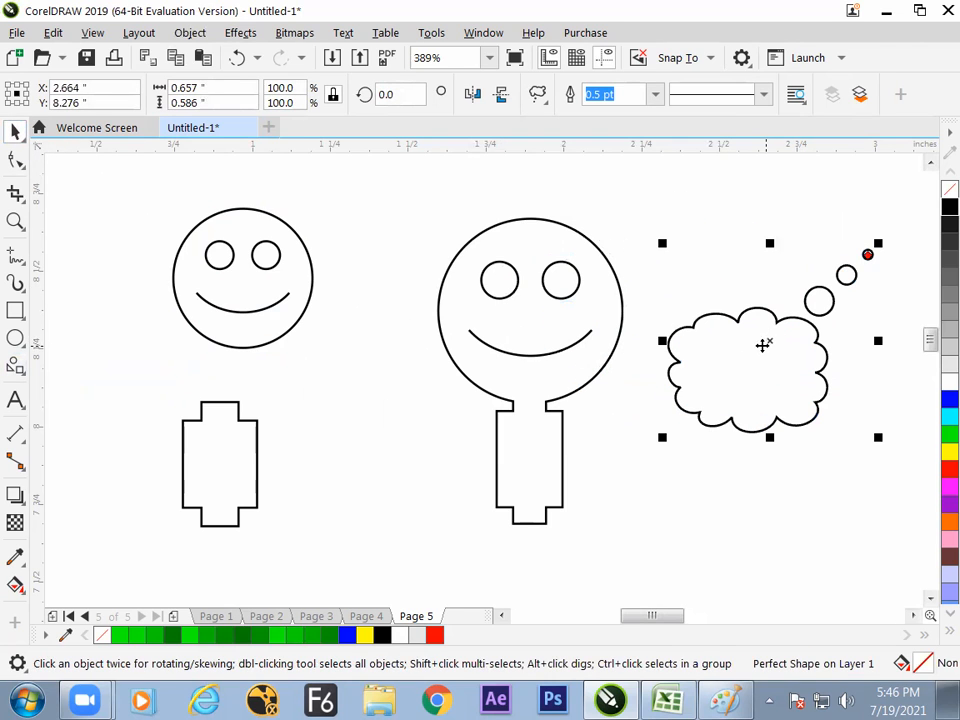
Draw a cluster of overlapping ellipses between the two smiley heads to outline a cloud.
click(17, 340)
click(47, 340)
drag(331, 186, 398, 253)
drag(360, 174, 394, 218)
mouse_move(434, 171)
mouse_down()
mouse_move(381, 219)
mouse_move(381, 231)
mouse_move(403, 232)
mouse_move(367, 203)
mouse_up()
drag(440, 260, 400, 218)
drag(466, 195, 424, 246)
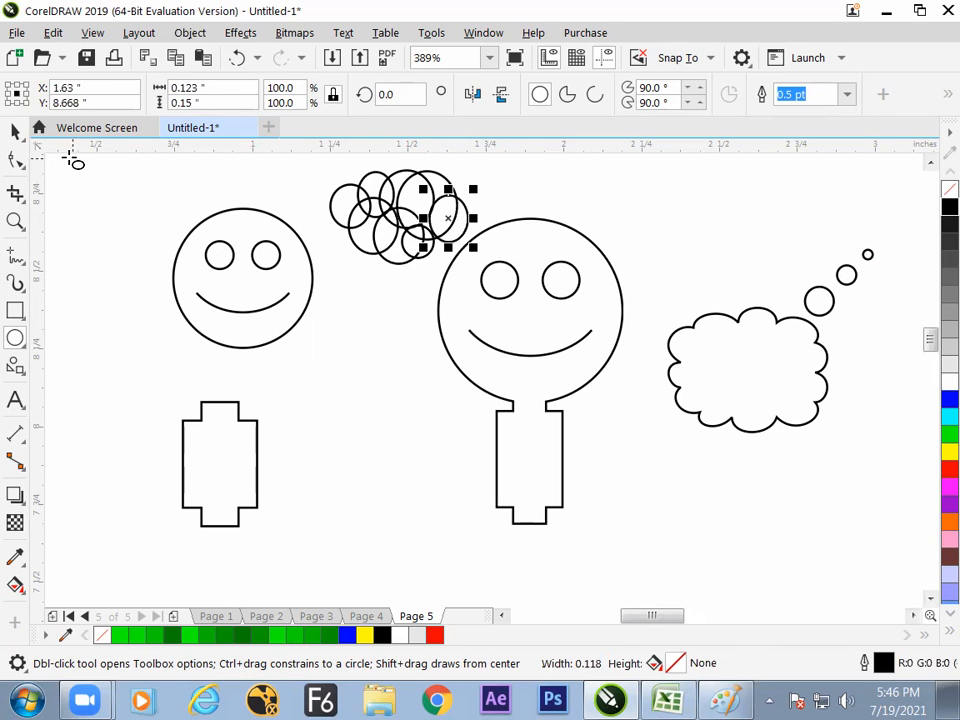
Weld the overlapping ellipses into a single cloud and deselect it.
click(15, 131)
drag(325, 167, 478, 282)
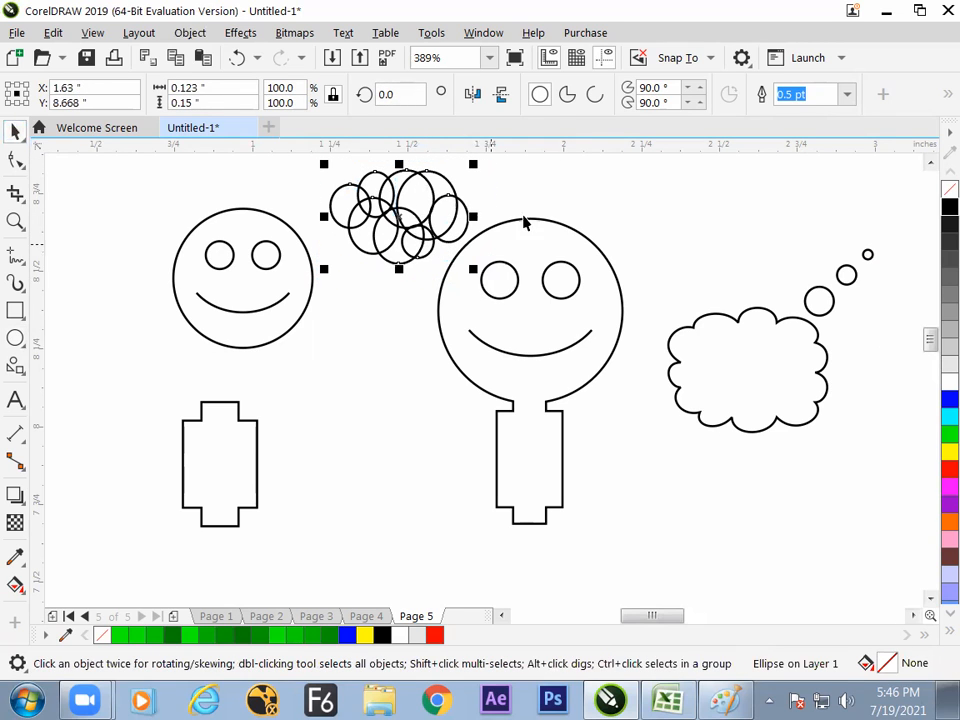
click(573, 95)
click(572, 180)
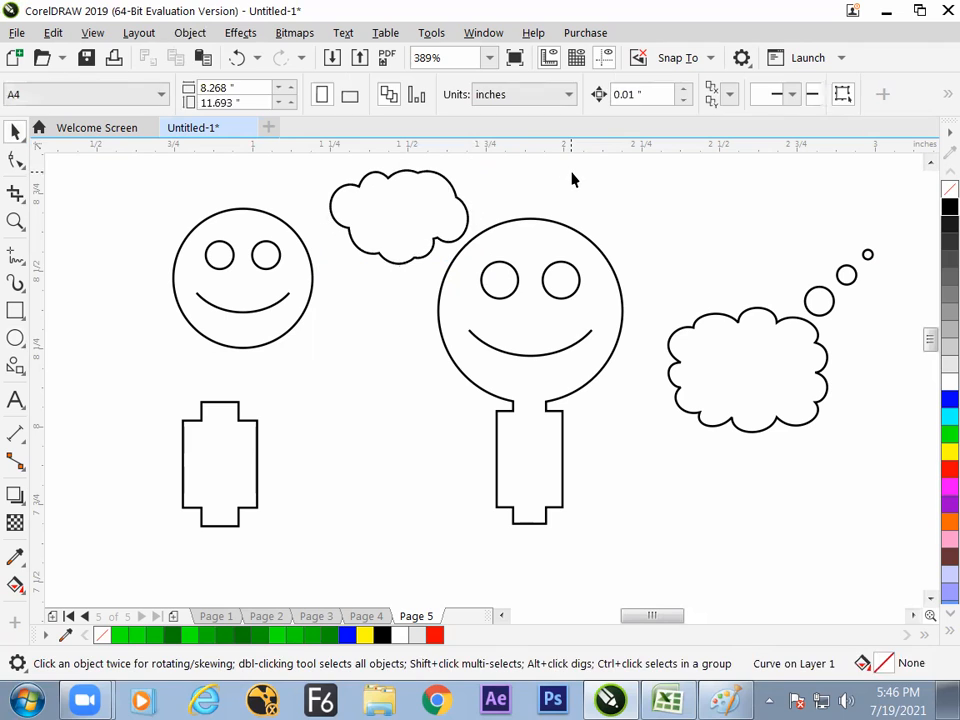
Edit the nodes along the welded cloud's lower-right edge with the Shape tool.
click(16, 162)
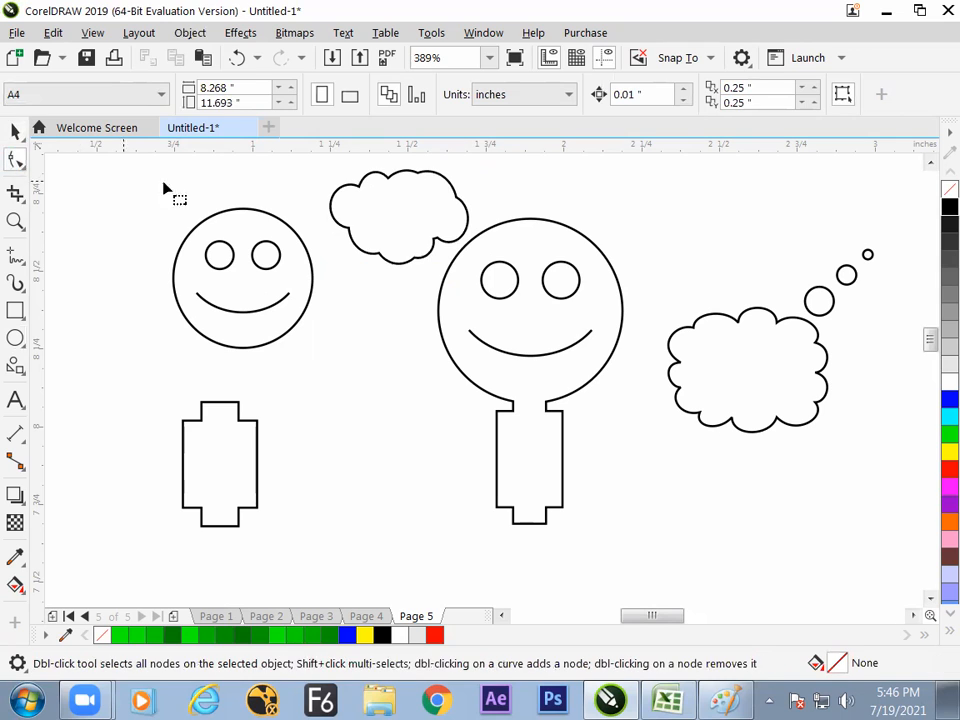
click(436, 255)
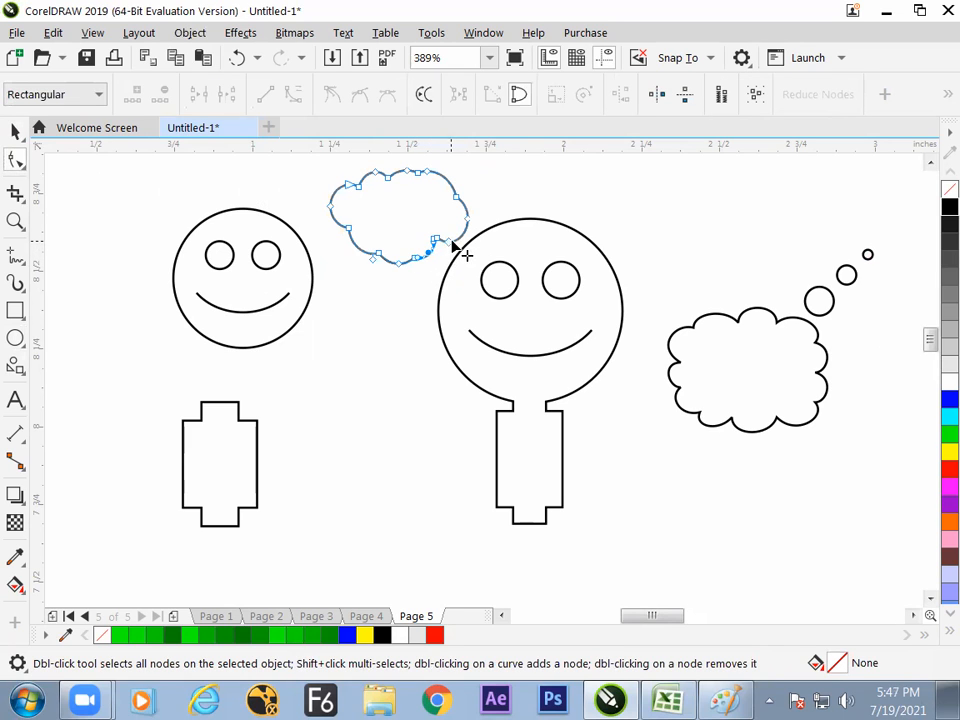
double_click(451, 241)
double_click(455, 241)
click(467, 219)
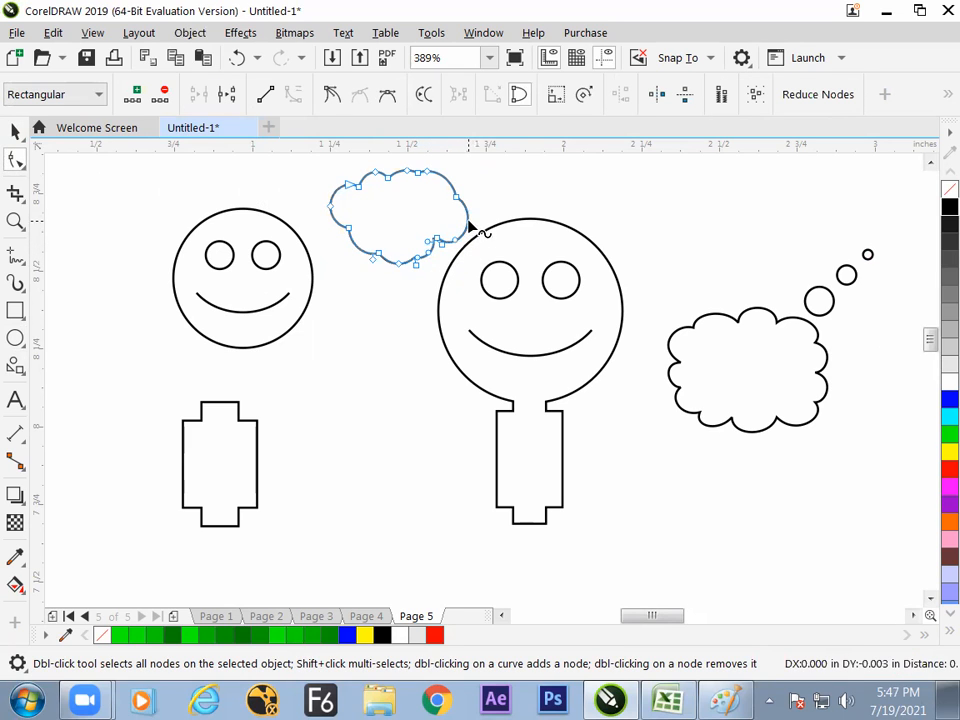
click(464, 237)
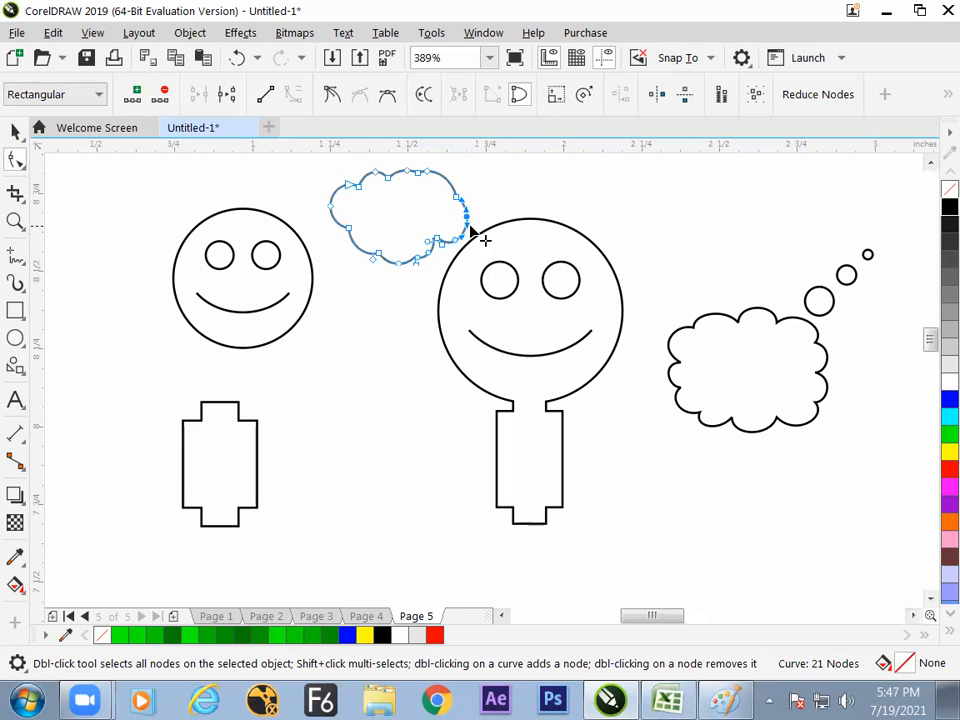
click(461, 239)
Pull the welded cloud's lower-right edge into a straight-sided pointed tail and move the cloud so its tip meets the large head.
drag(462, 236, 497, 256)
double_click(475, 245)
click(265, 94)
click(445, 242)
click(262, 100)
click(24, 139)
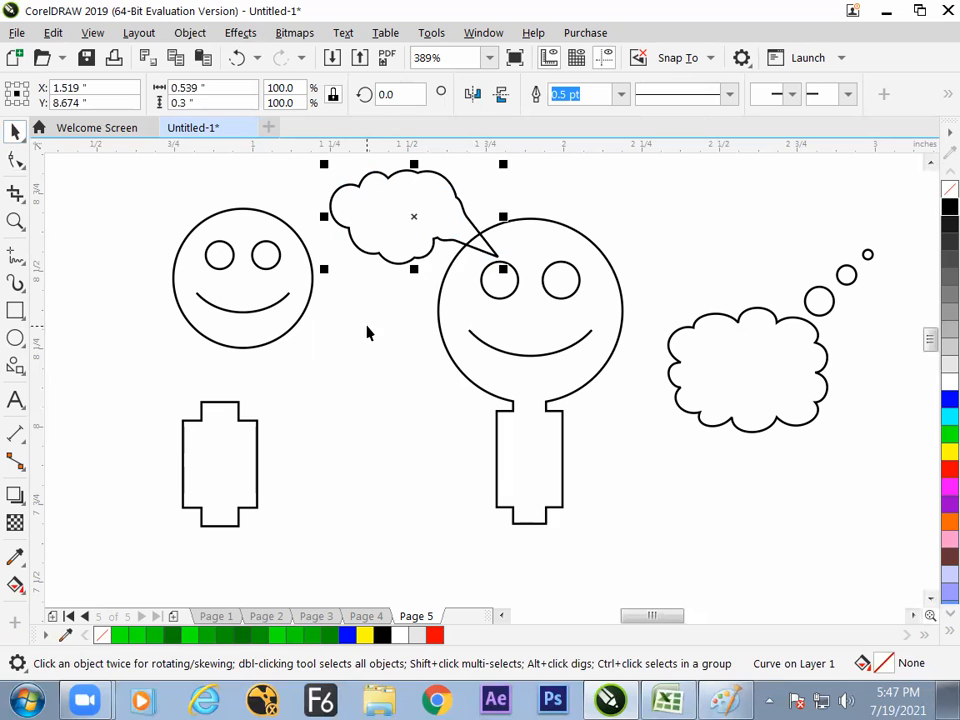
drag(445, 231, 405, 220)
Swing the thought cloud's bubble trail towards the large head and move the cloud up beside that head.
click(742, 321)
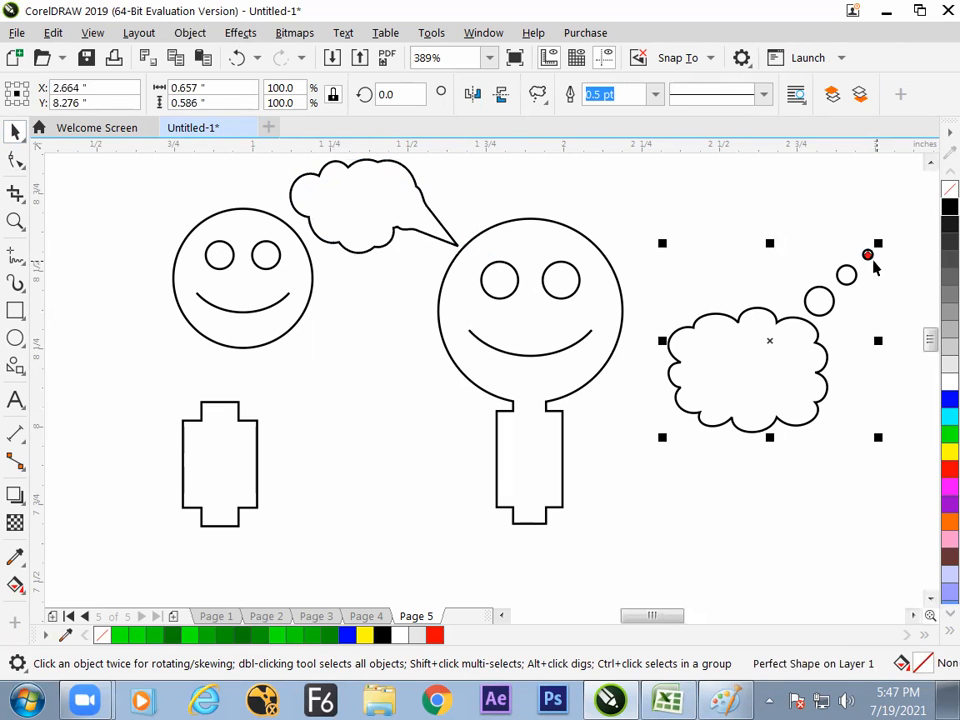
click(15, 160)
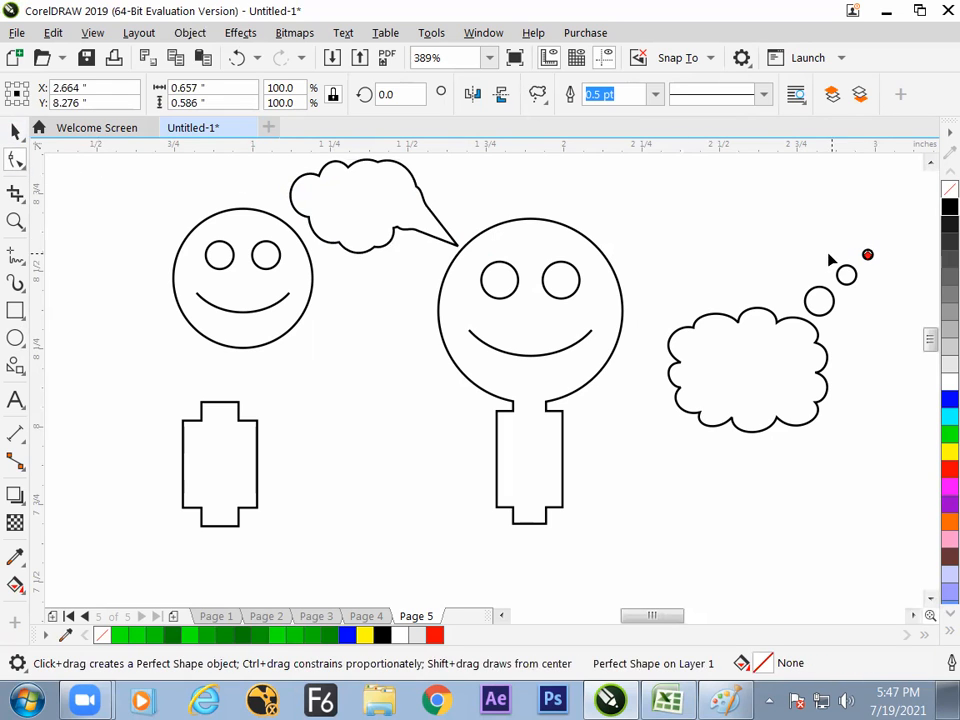
drag(869, 266, 594, 357)
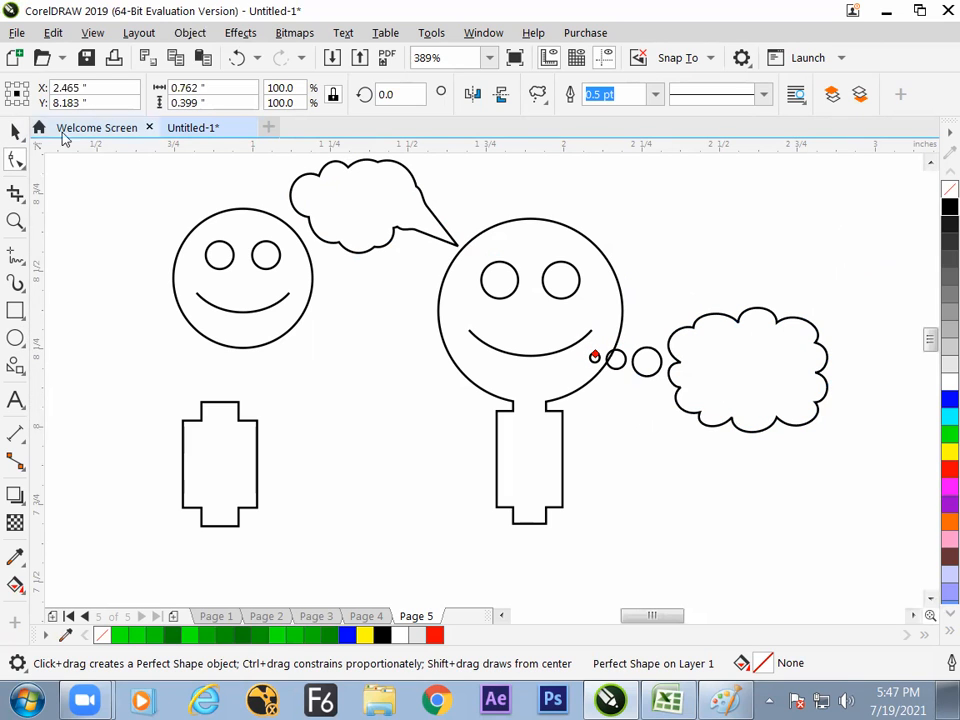
key(space)
drag(729, 336, 761, 254)
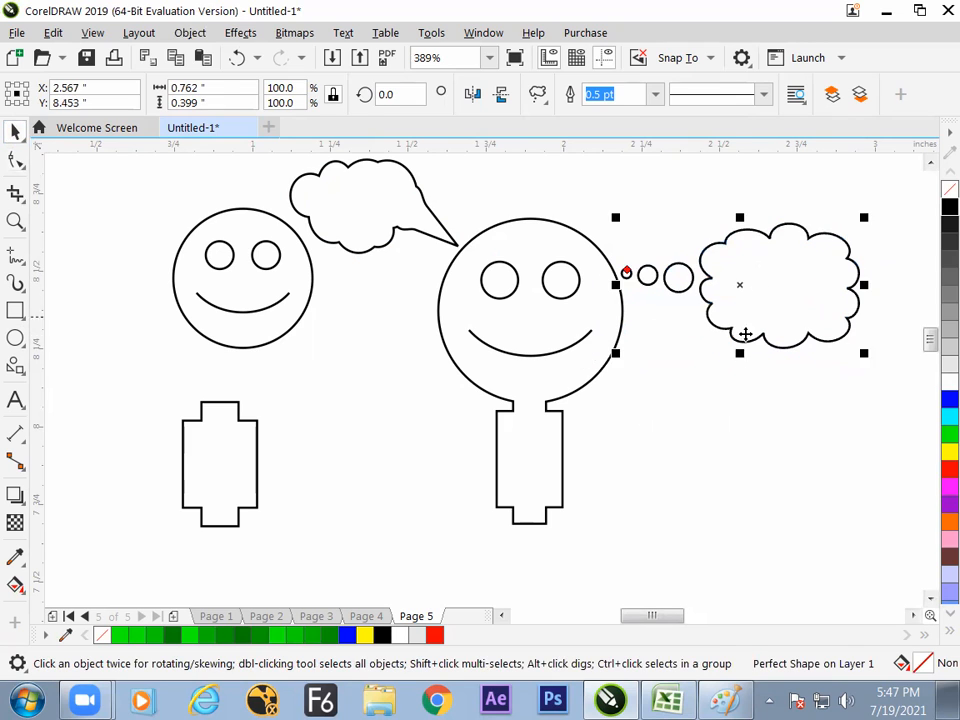
click(731, 407)
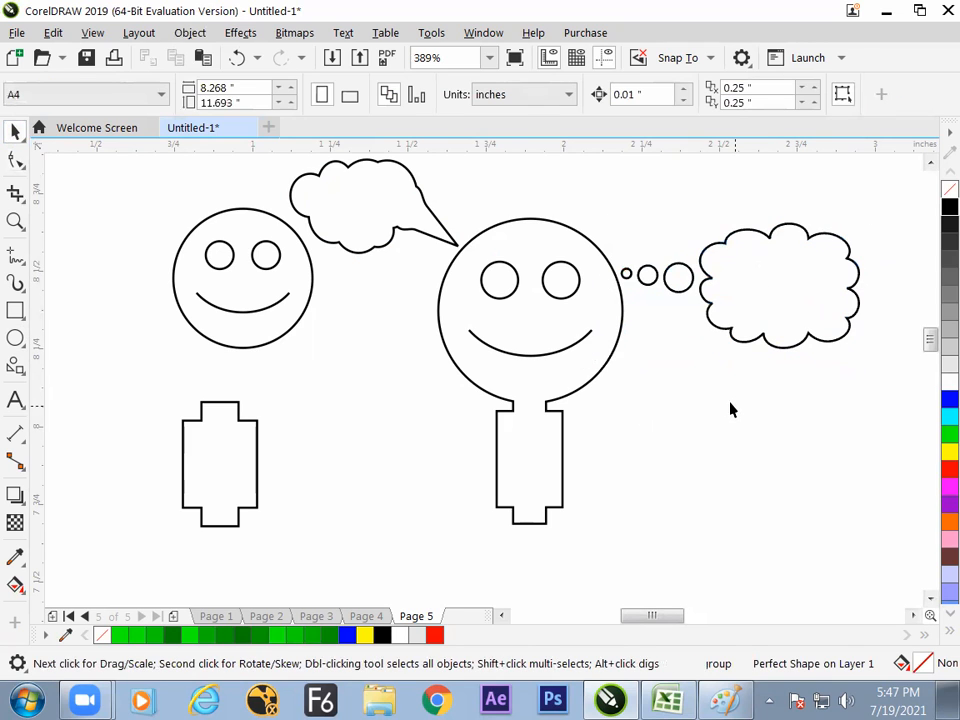
Lower the end of the thought cloud's bubble trail along the large head's edge and compare it with the welded cloud's nodes.
click(685, 289)
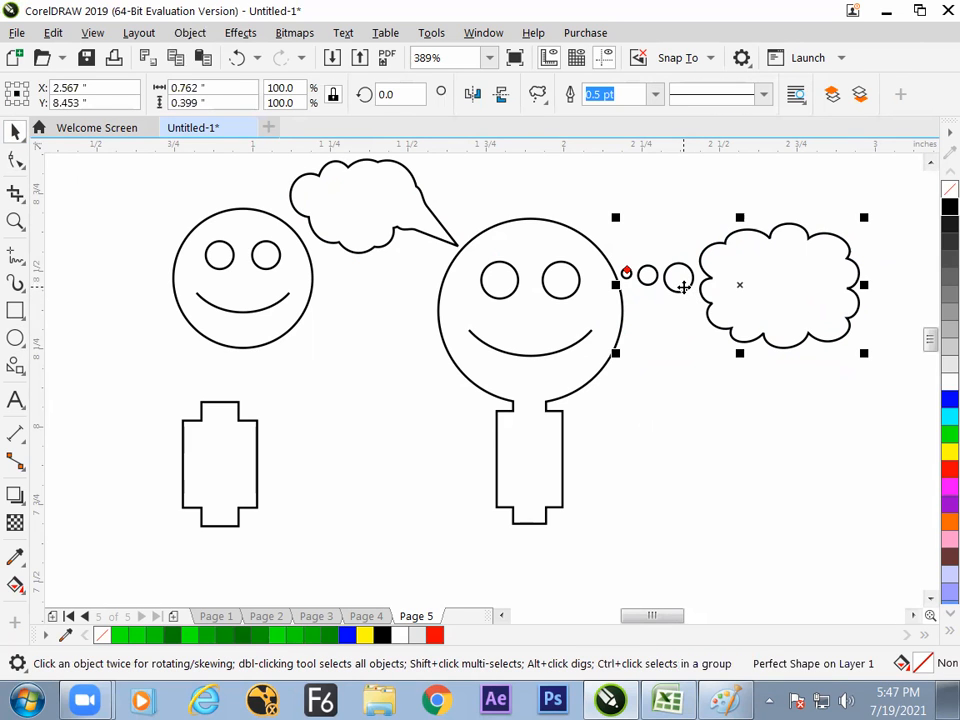
click(18, 161)
drag(627, 273, 626, 301)
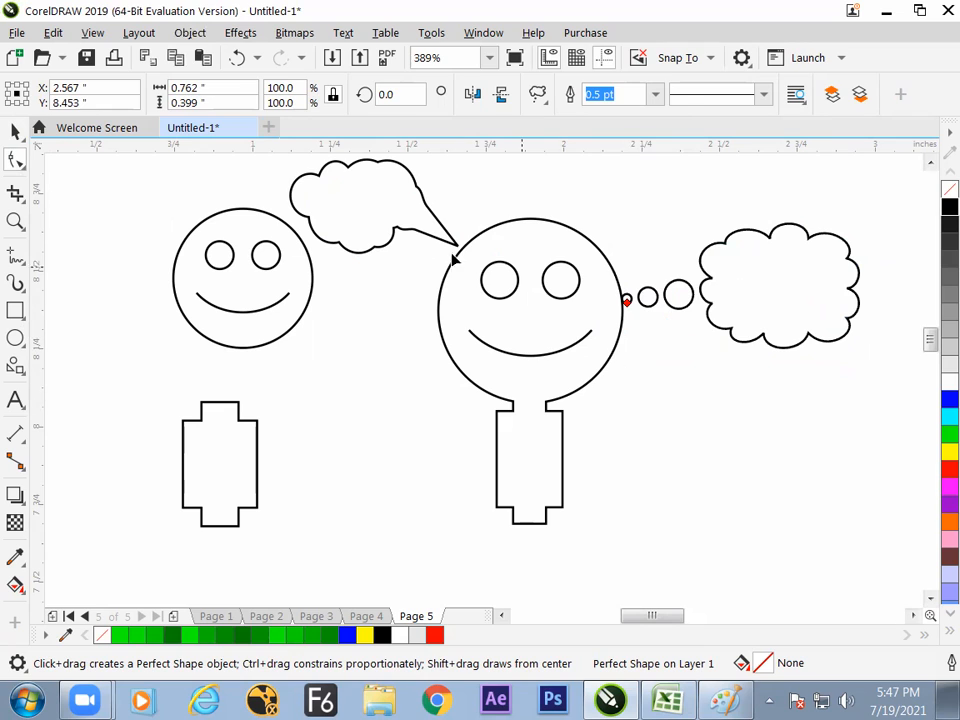
click(398, 232)
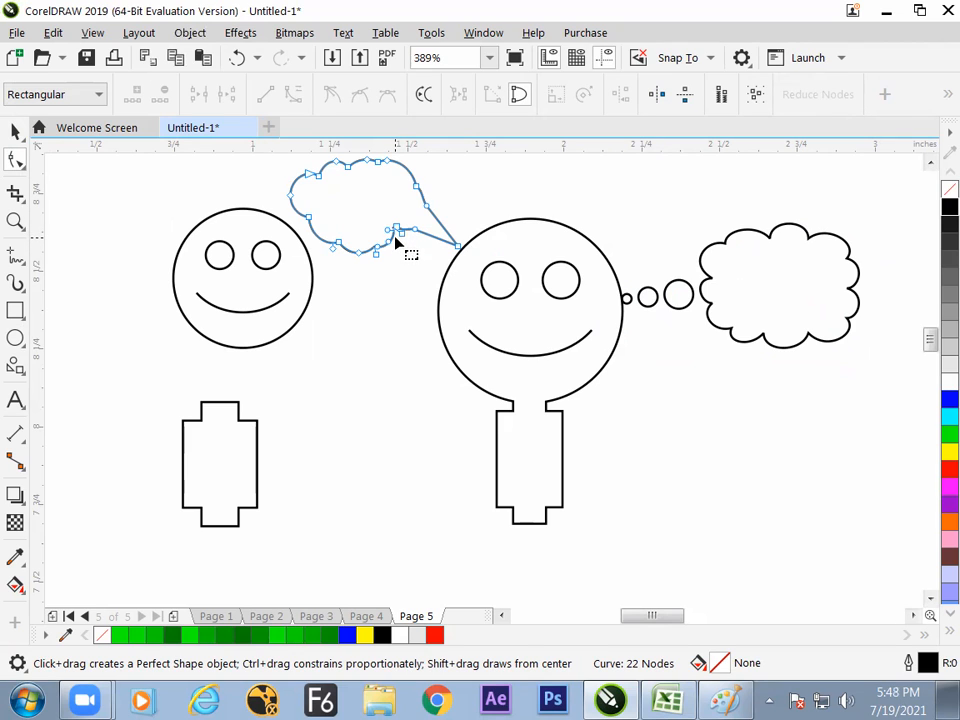
click(628, 298)
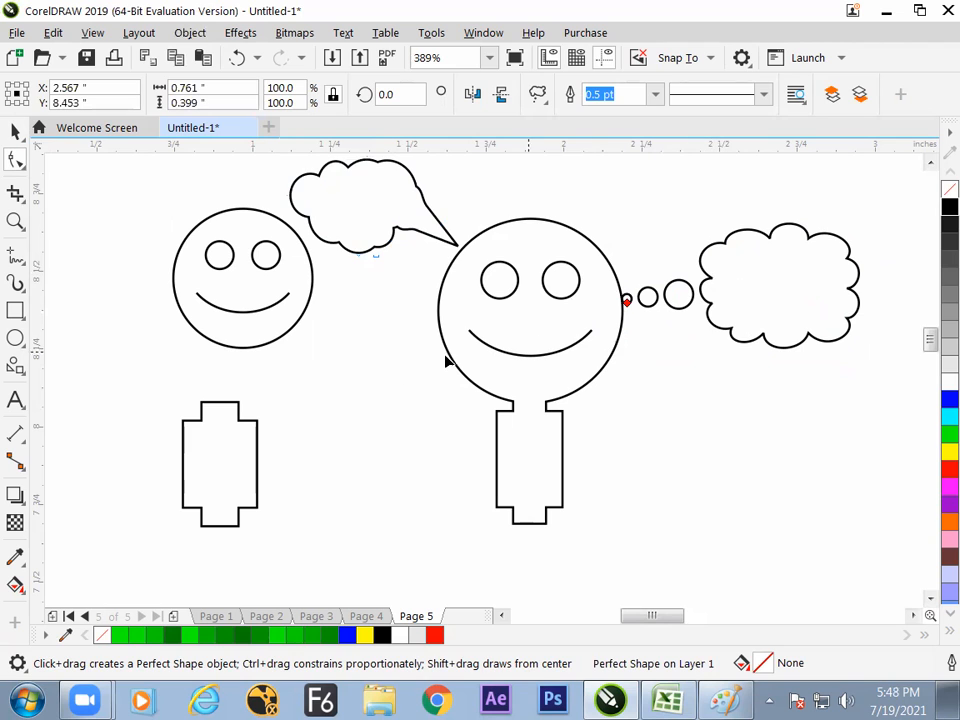
Move the welded cloud below the smileys and place the thought cloud with its trail beside the small head.
key(space)
drag(388, 227, 388, 540)
drag(705, 265, 384, 198)
Move the large smiley figure to the right, clear of the thought cloud.
drag(681, 225, 615, 343)
click(615, 343)
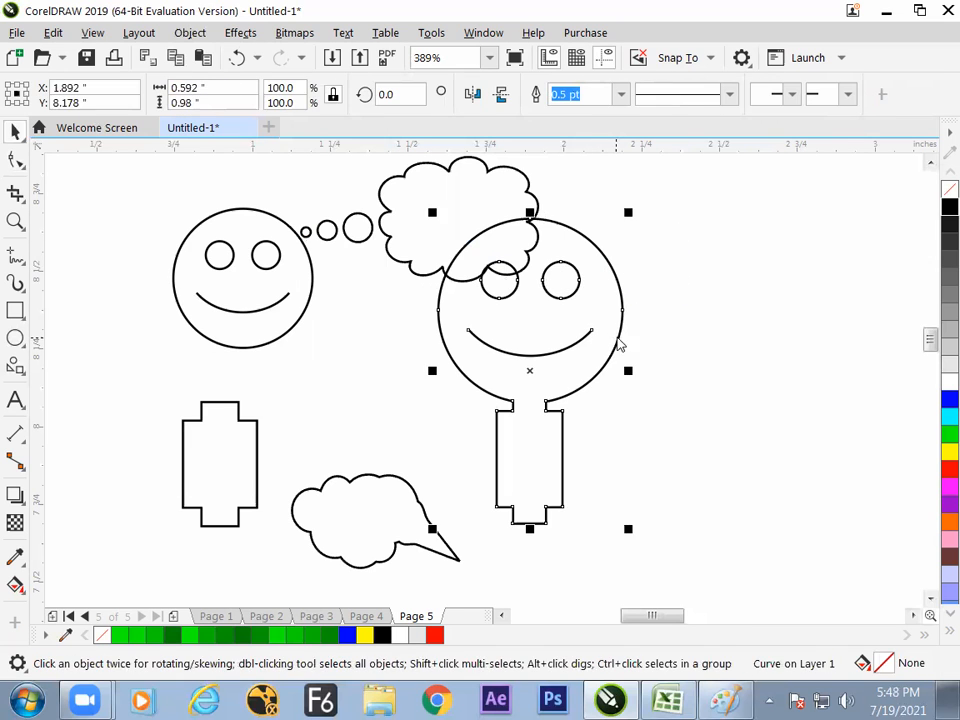
key(F10)
click(19, 138)
click(716, 233)
drag(618, 276, 828, 276)
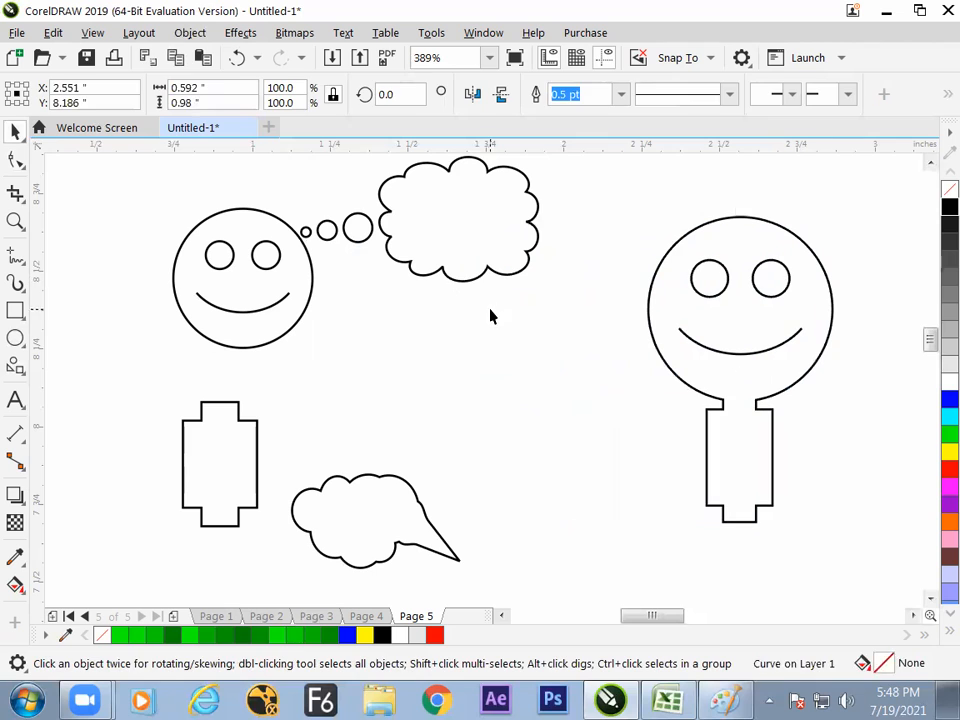
Reposition the thought cloud's bubble trail against the small head's edge and select the nodes on the welded cloud's upper edge.
click(470, 274)
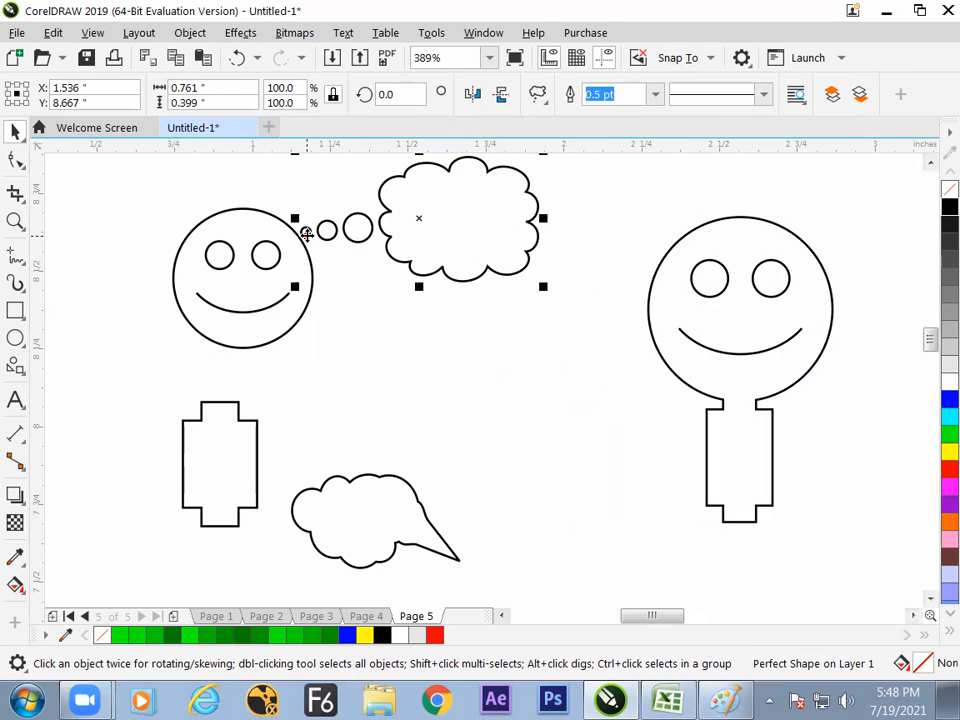
click(15, 160)
drag(306, 238, 316, 263)
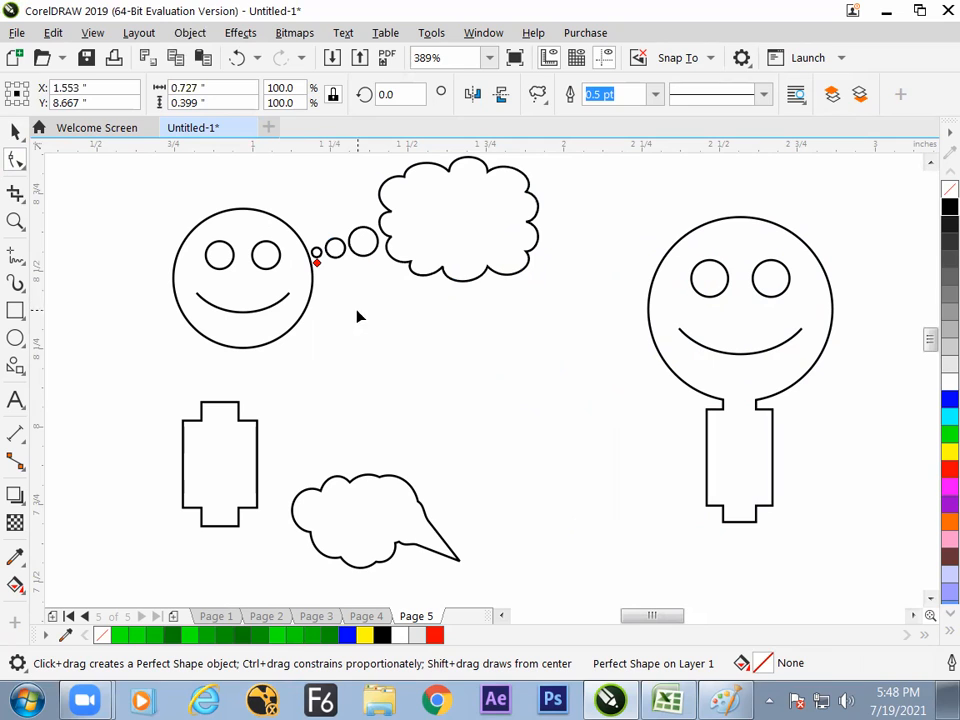
click(352, 481)
drag(366, 483, 420, 410)
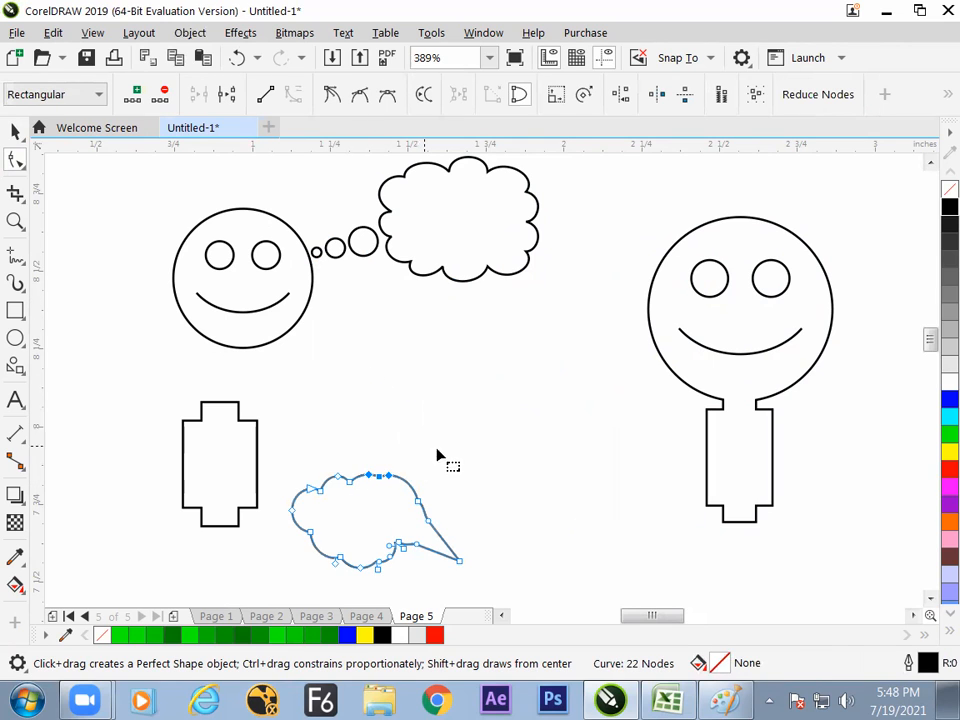
Draw a rectangular callout about 0.485 by 0.329 inches below the thought cloud.
click(15, 131)
click(15, 366)
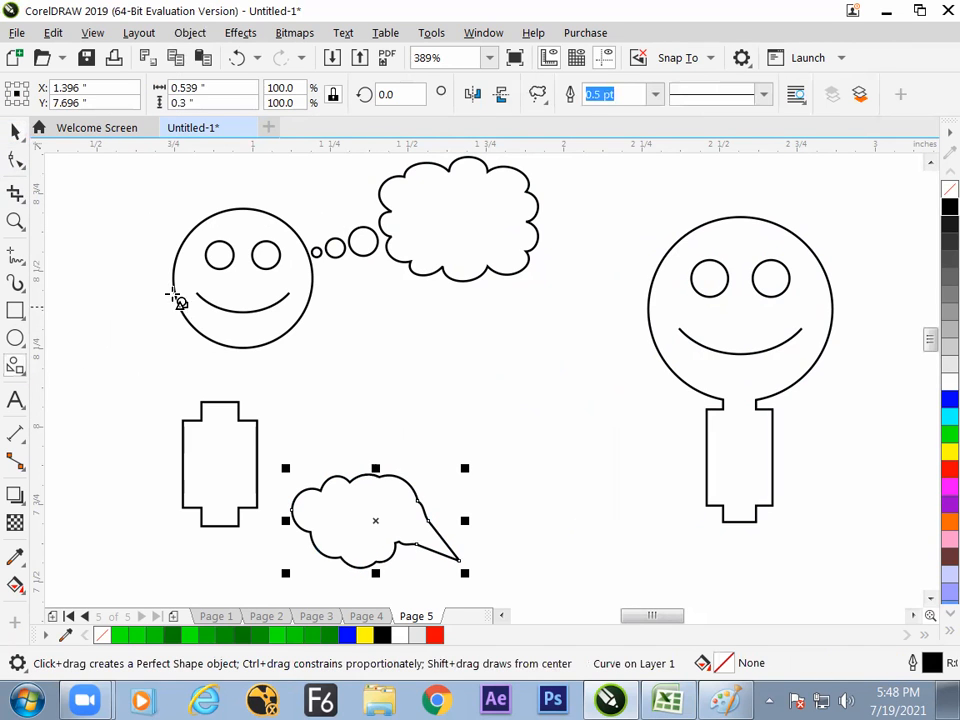
click(538, 96)
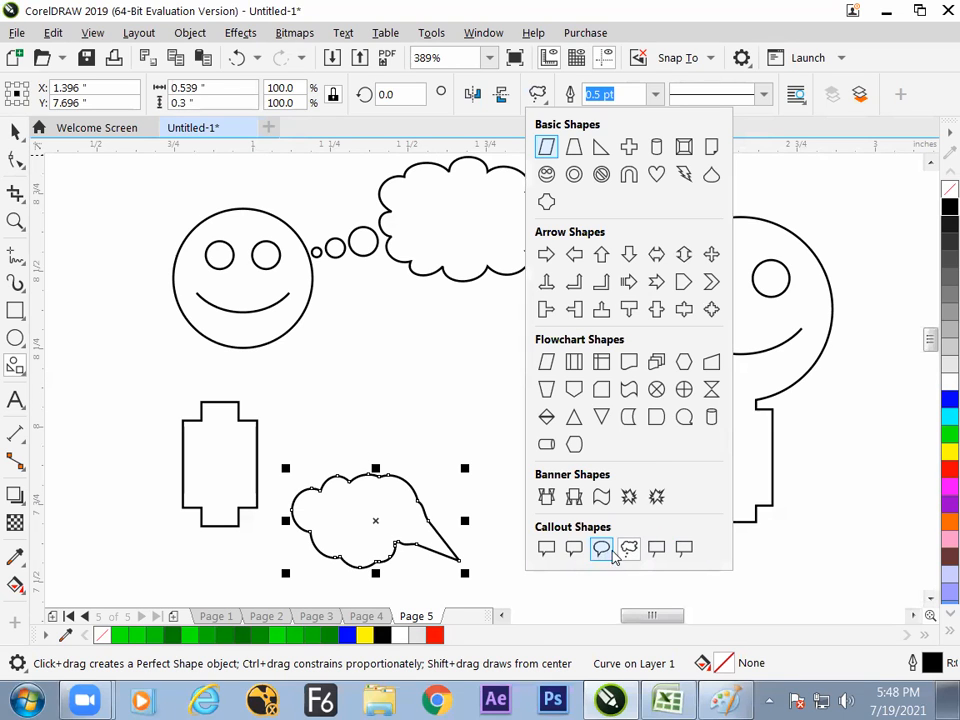
click(548, 550)
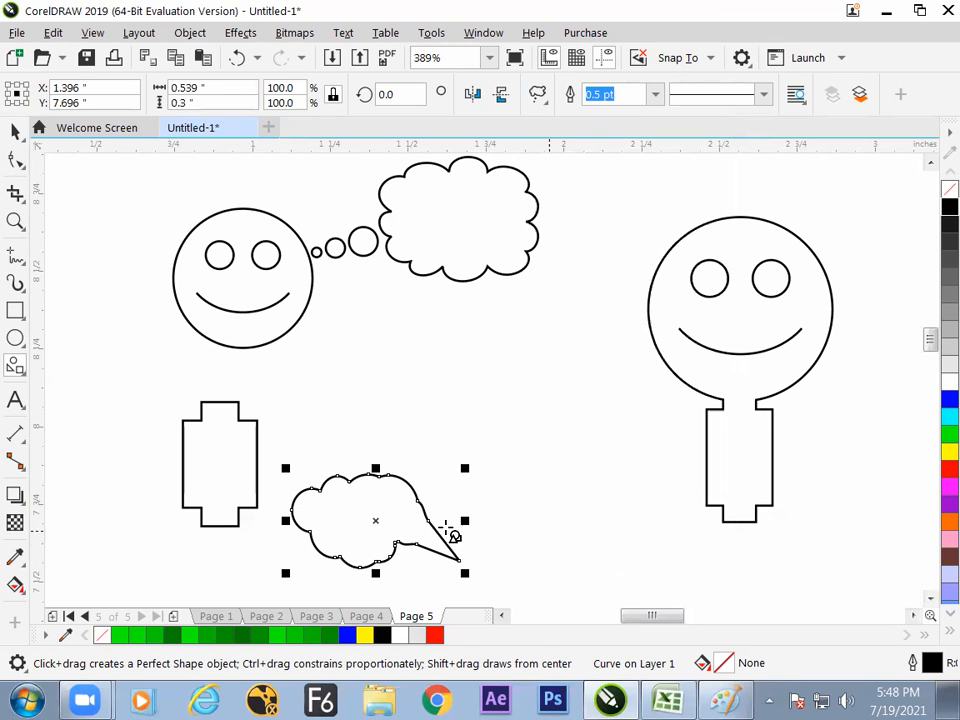
mouse_move(421, 328)
mouse_down()
mouse_move(463, 371)
mouse_move(583, 441)
mouse_up()
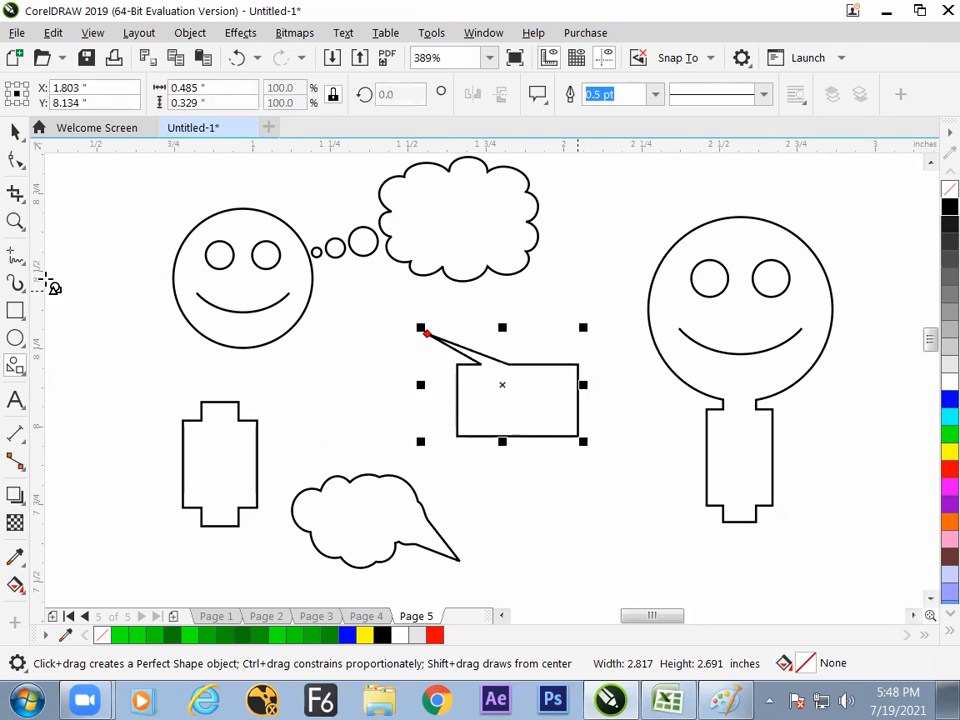
Draw a rectangle about 0.362 by 0.177 inches below the rectangular callout and convert it to curves.
click(16, 311)
mouse_move(573, 507)
mouse_down()
mouse_move(679, 574)
mouse_move(687, 561)
mouse_up()
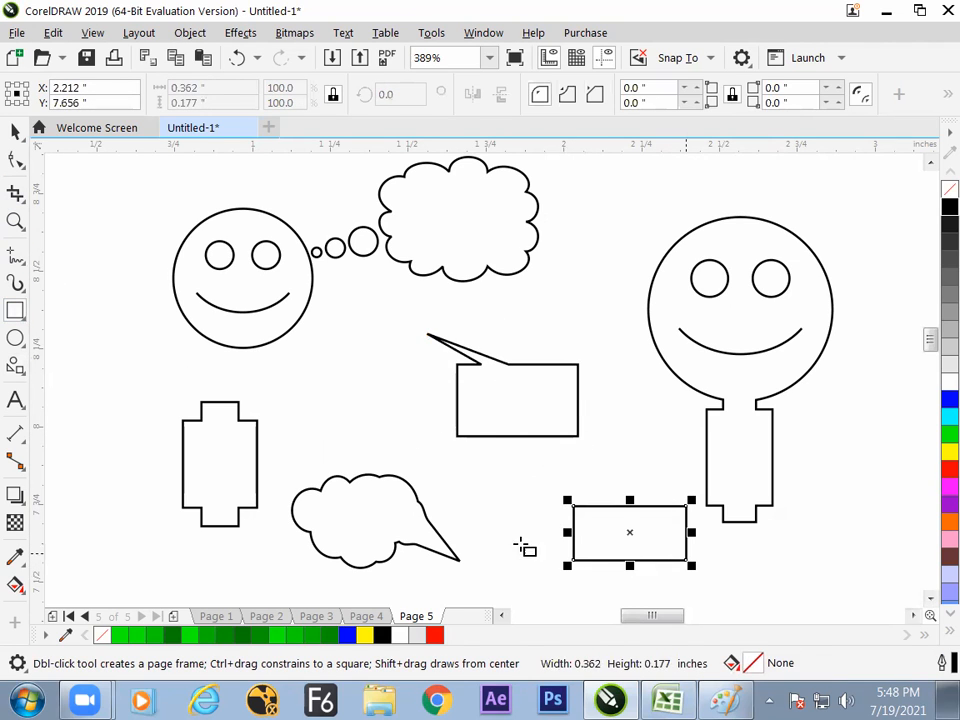
click(947, 95)
click(937, 133)
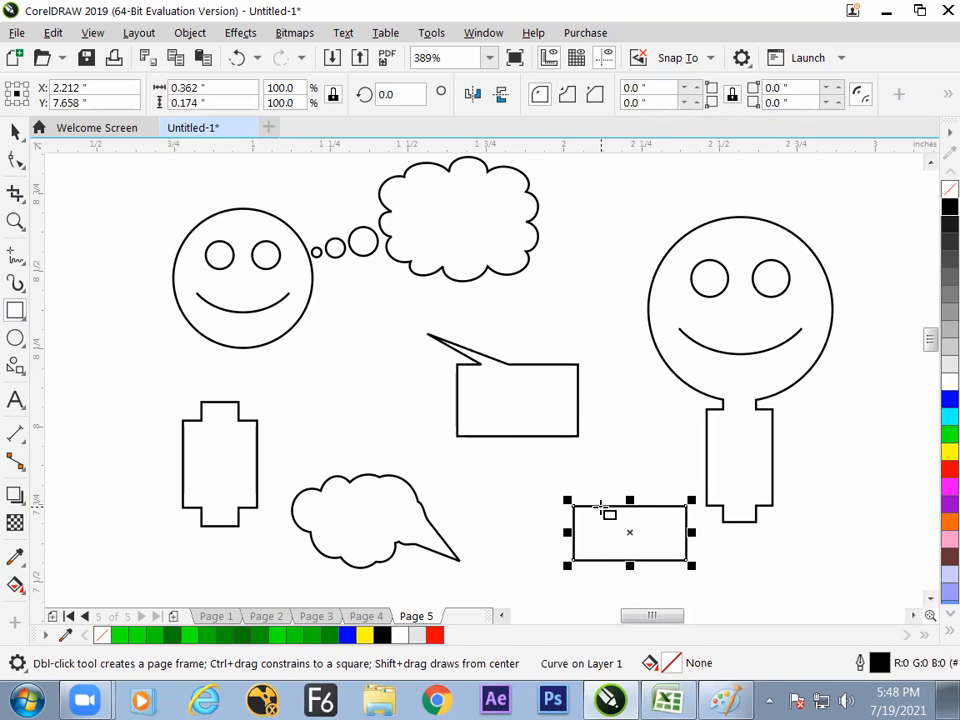
Add nodes to the converted rectangle's upper edge and pull the middle one up into a pointed tail.
click(17, 163)
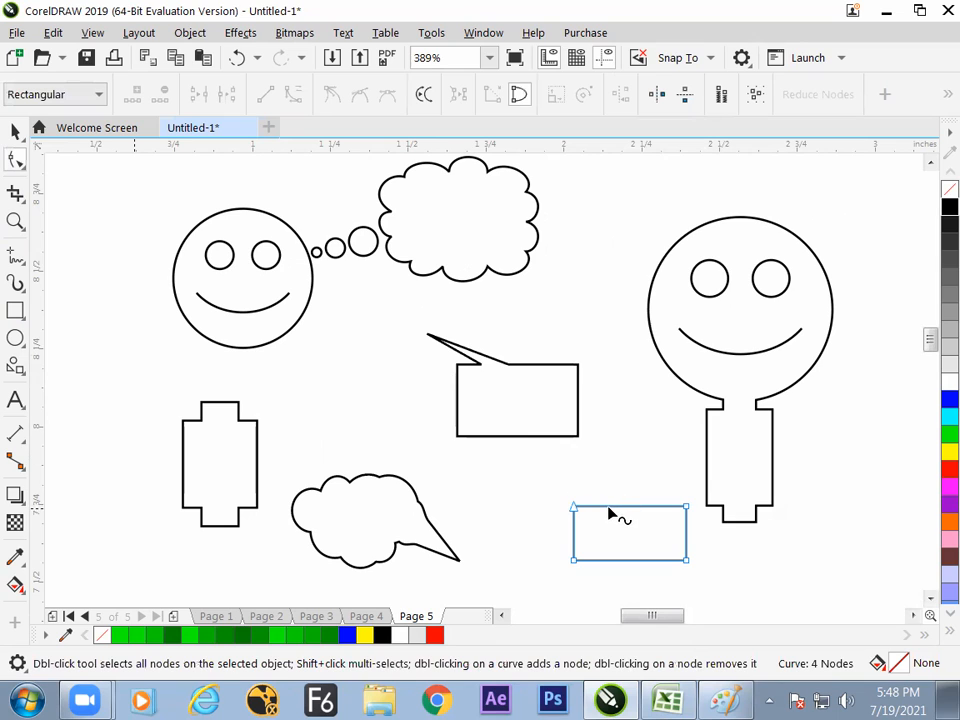
double_click(636, 506)
double_click(622, 506)
drag(622, 506, 626, 453)
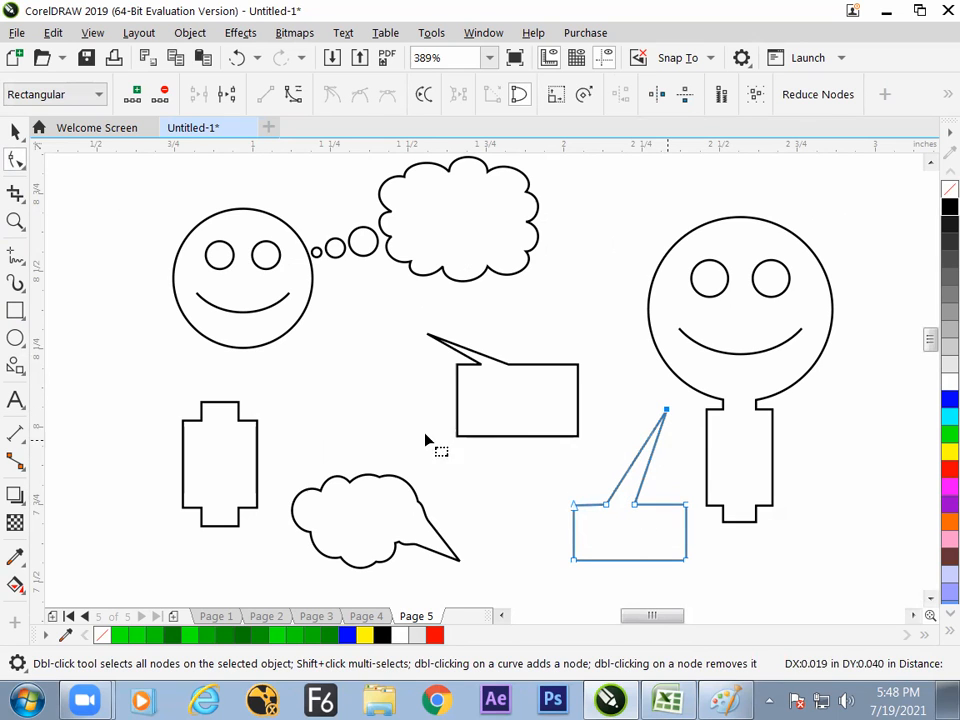
click(15, 131)
Swing the rectangular callout's tail to point downward and move the callout up and left, under the thought cloud.
click(483, 400)
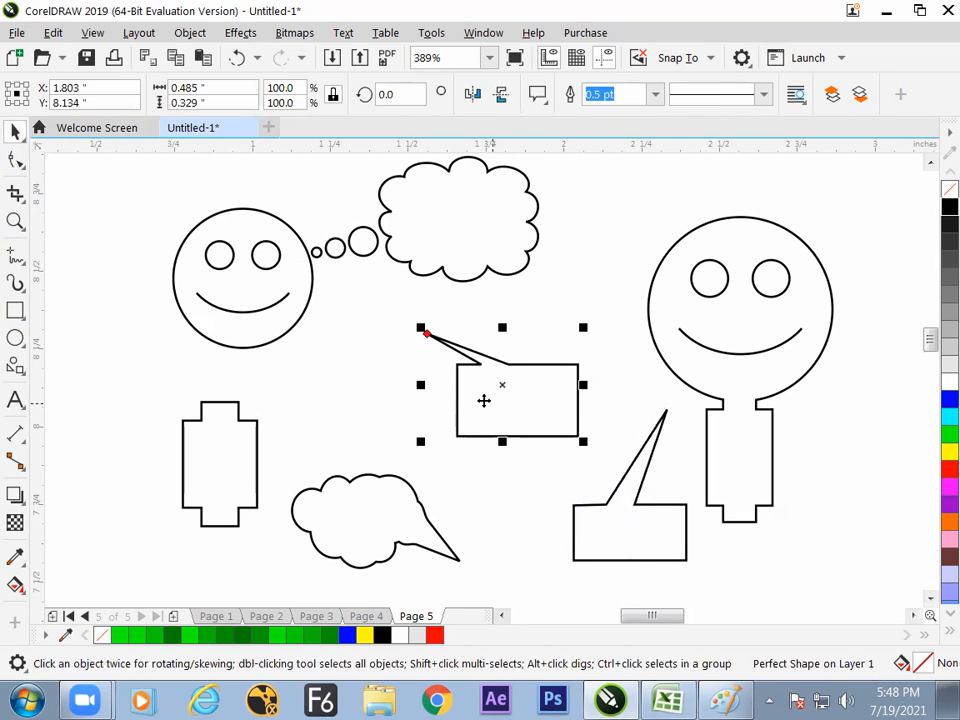
click(15, 160)
drag(430, 338, 545, 494)
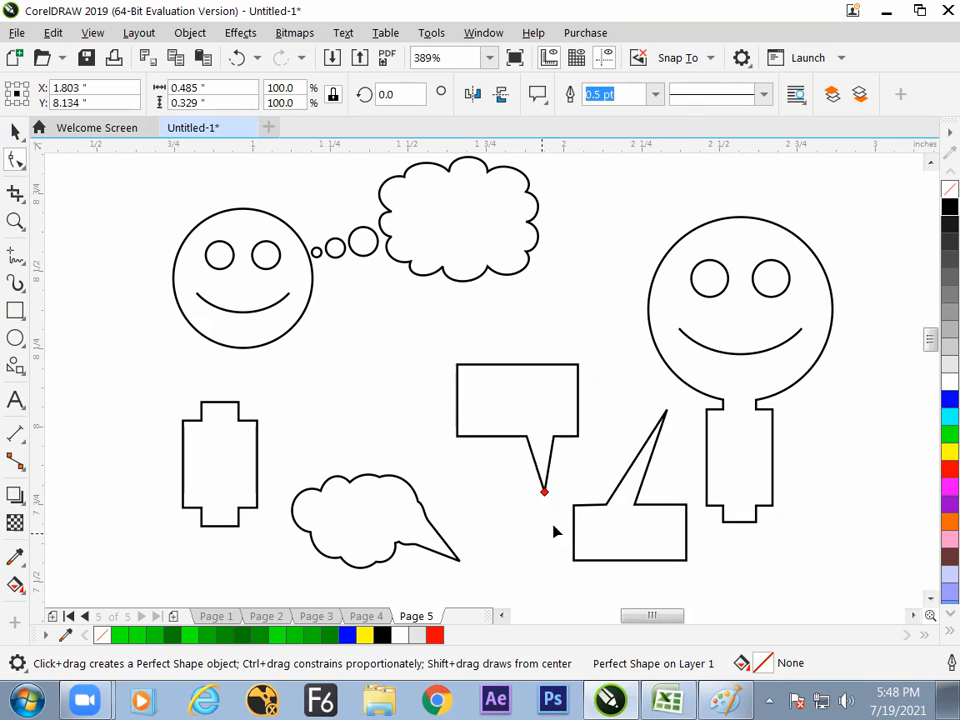
click(621, 529)
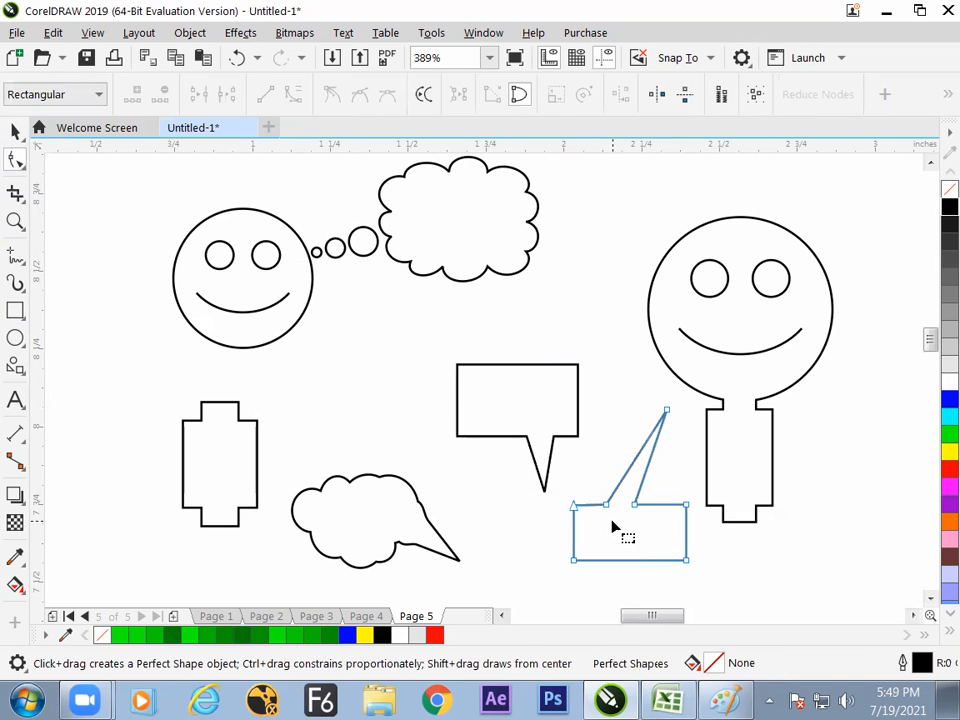
click(571, 433)
click(15, 131)
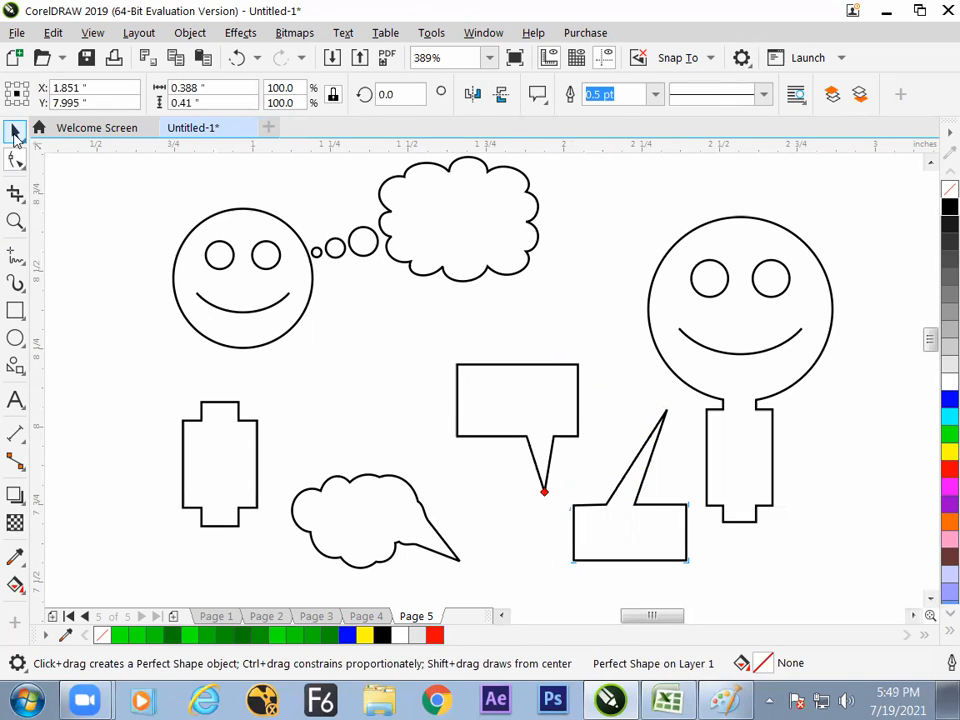
mouse_move(465, 381)
mouse_down()
mouse_move(497, 392)
mouse_move(452, 367)
mouse_up()
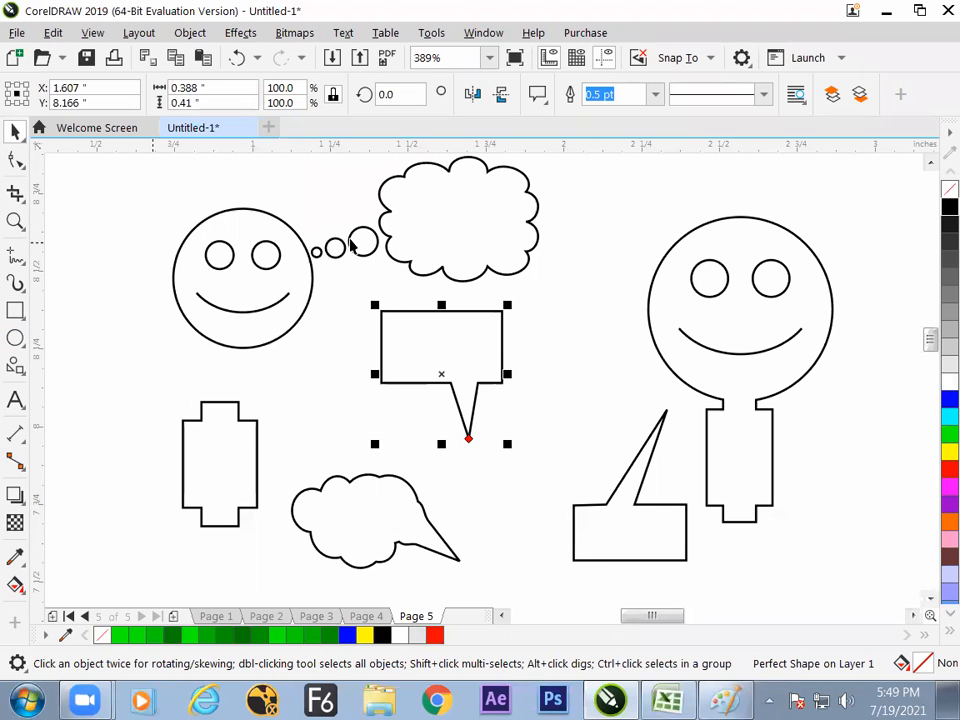
Draw a round callout about 0.253 by 0.343 inches between the rectangular callout and the large smiley.
click(15, 365)
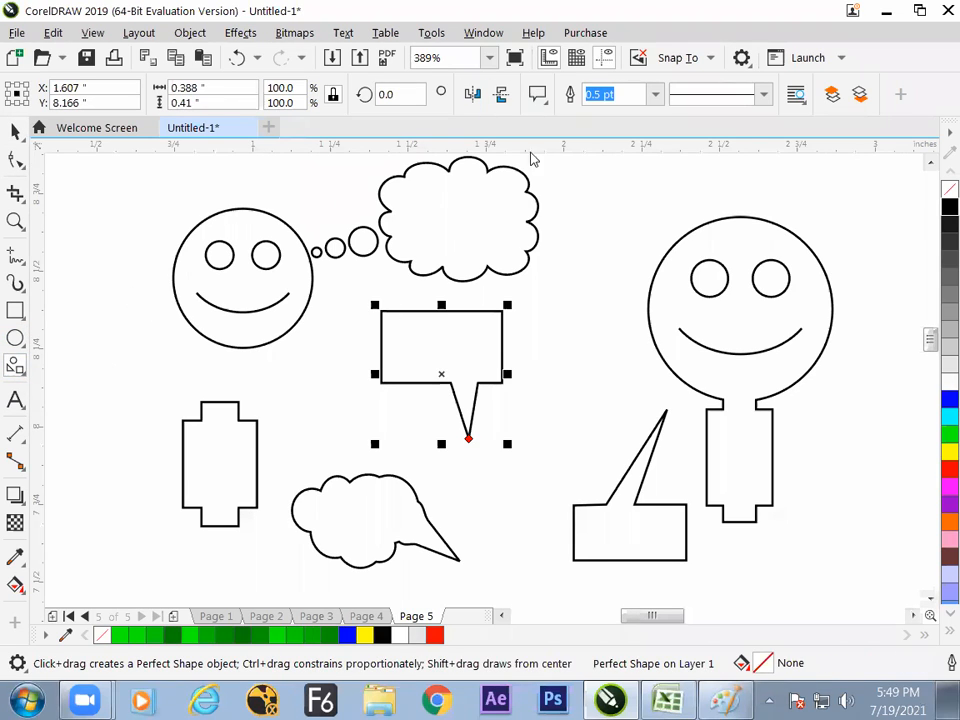
click(537, 93)
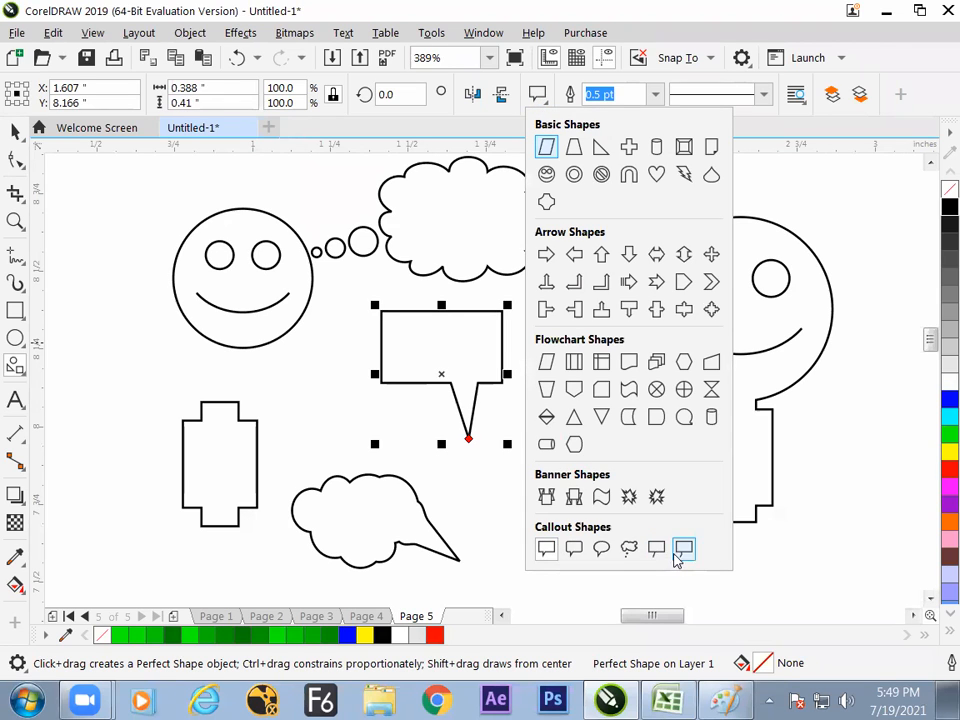
click(603, 549)
drag(550, 317, 641, 435)
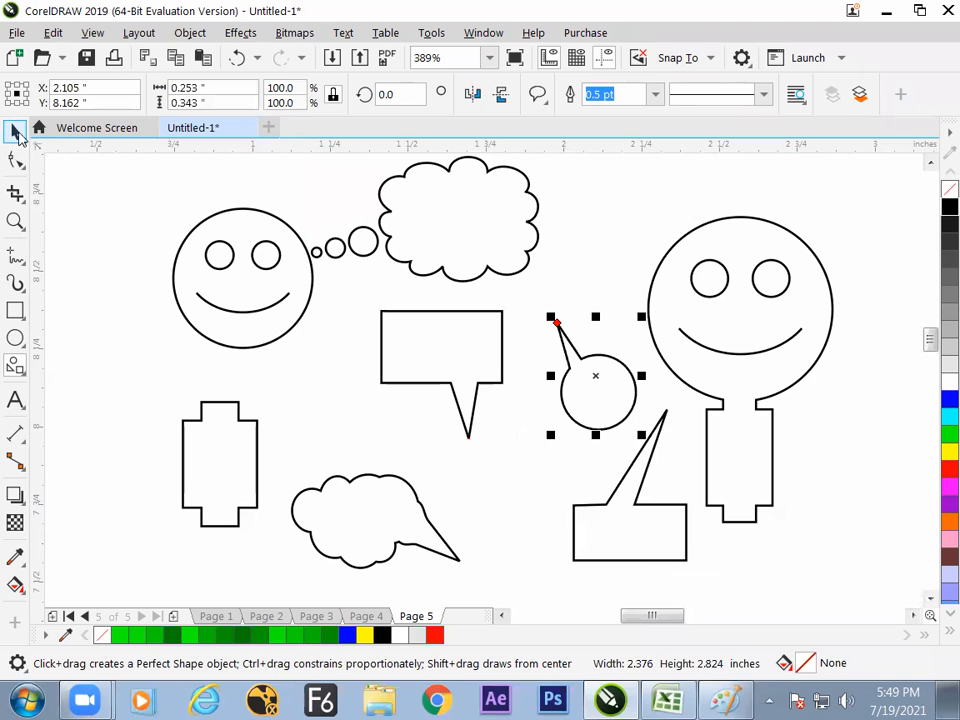
Swing the round callout's tail so it points to the lower left.
click(15, 131)
click(15, 365)
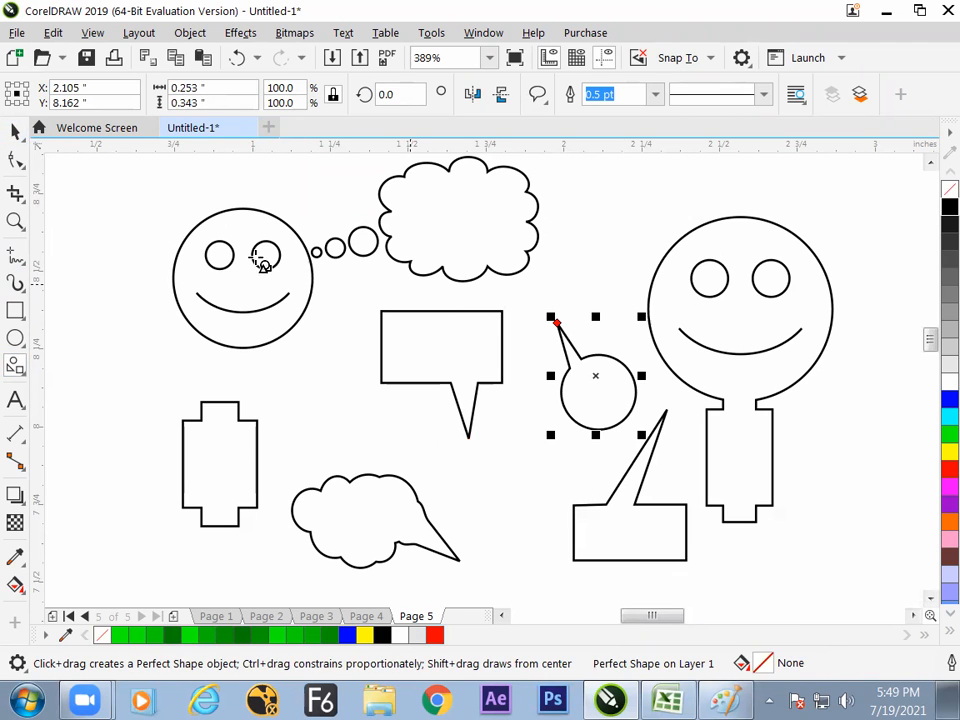
click(15, 162)
drag(557, 328, 541, 476)
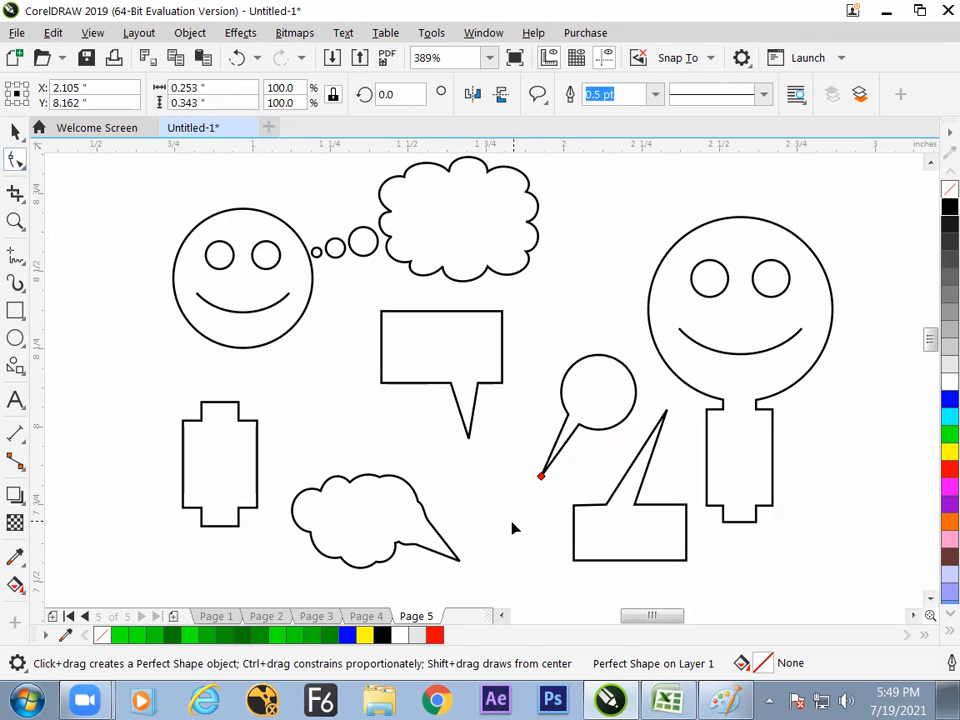
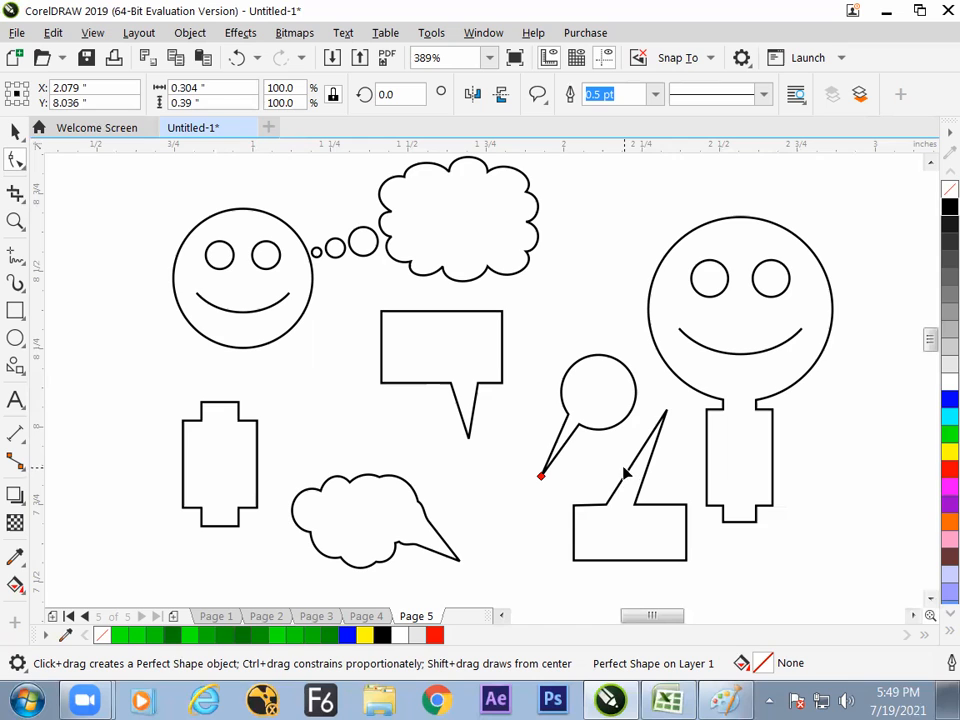
click(372, 616)
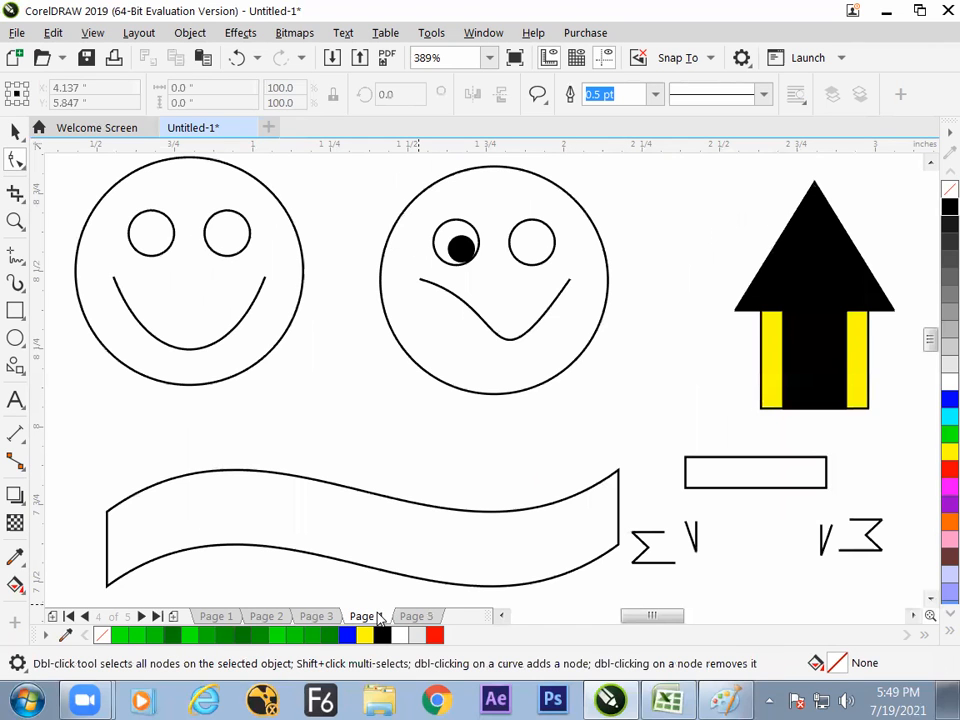
click(410, 617)
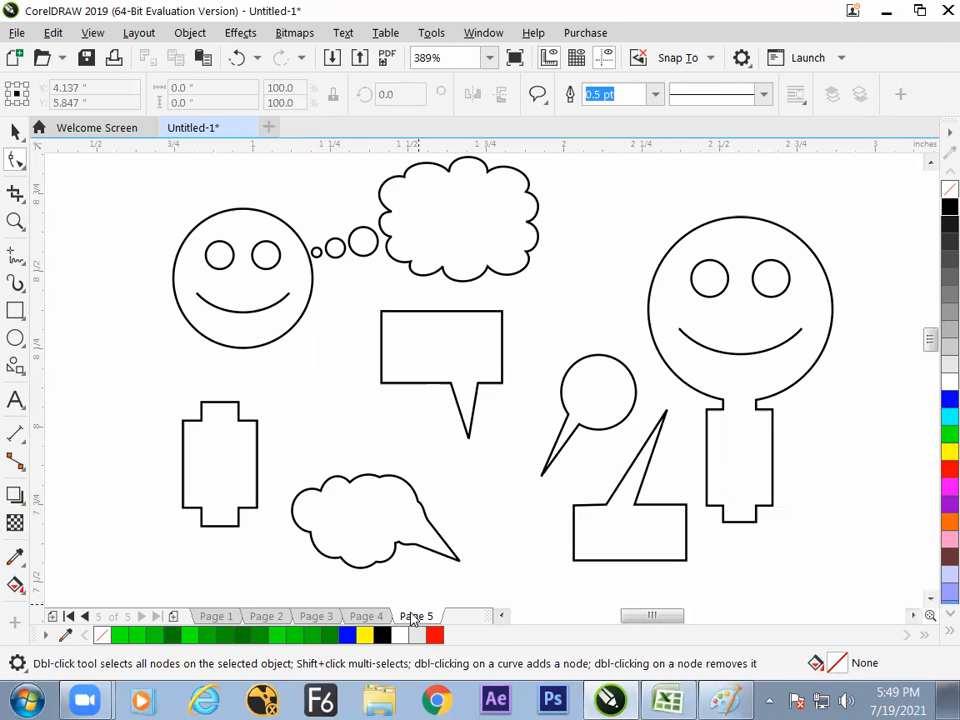
Draw two overlapping ellipses beside the small smiley, a lower one about 0.249 by 0.238 inches and an upper one about 0.195 by 0.241 inches.
click(722, 435)
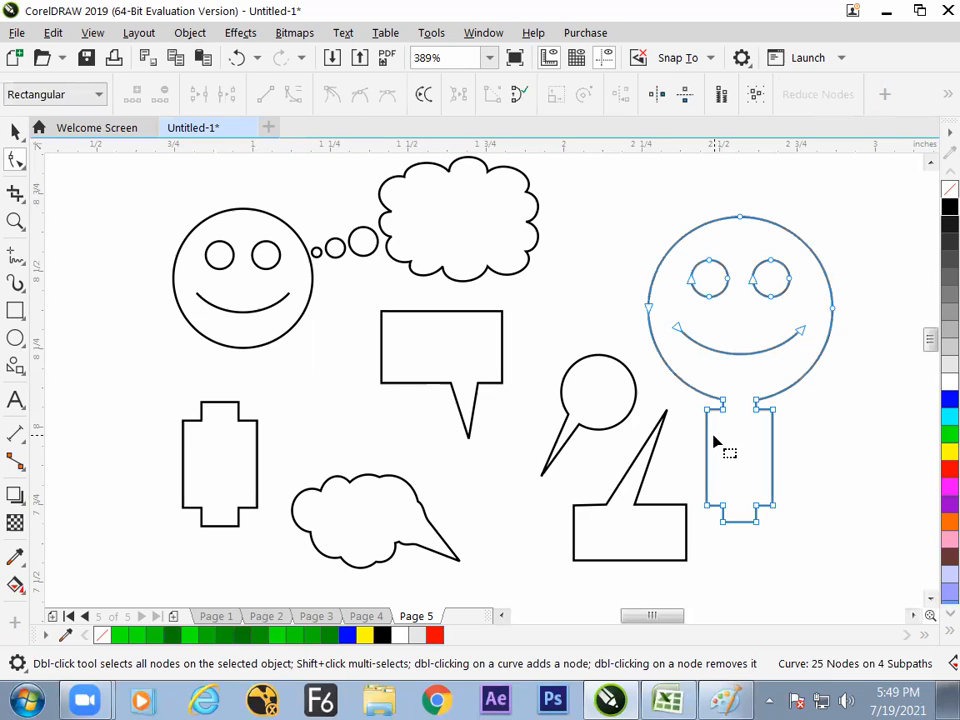
click(16, 340)
drag(79, 322, 153, 406)
drag(95, 298, 159, 376)
Open the Shape docker for the two overlapping ellipses and move the pair up and left, into open space near the page's left edge.
click(15, 131)
drag(65, 268, 167, 428)
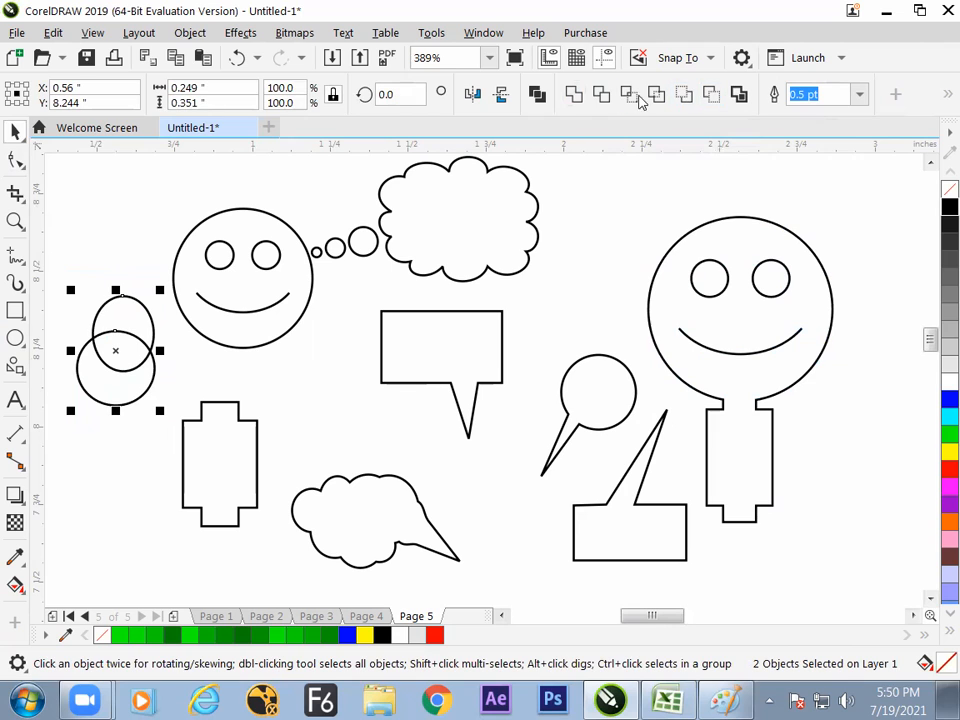
click(190, 33)
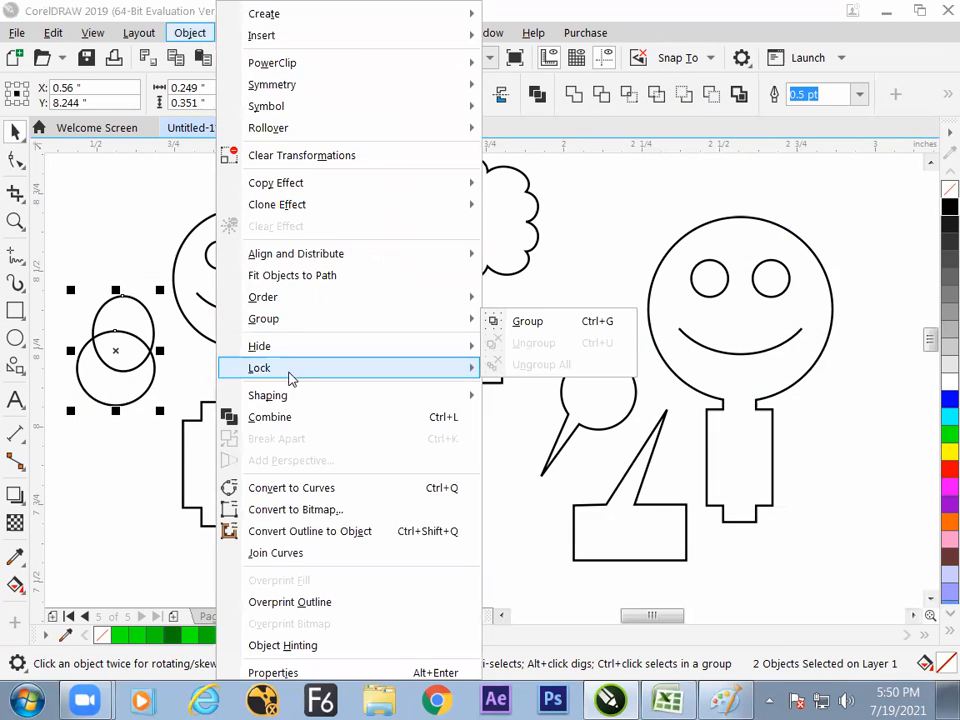
mouse_move(286, 402)
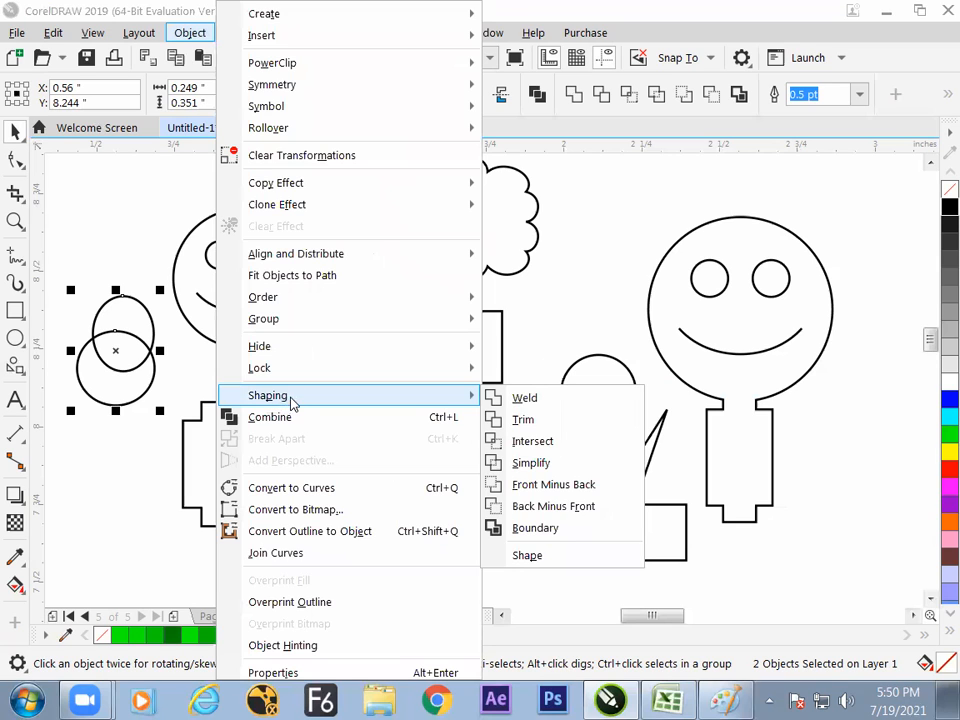
click(537, 558)
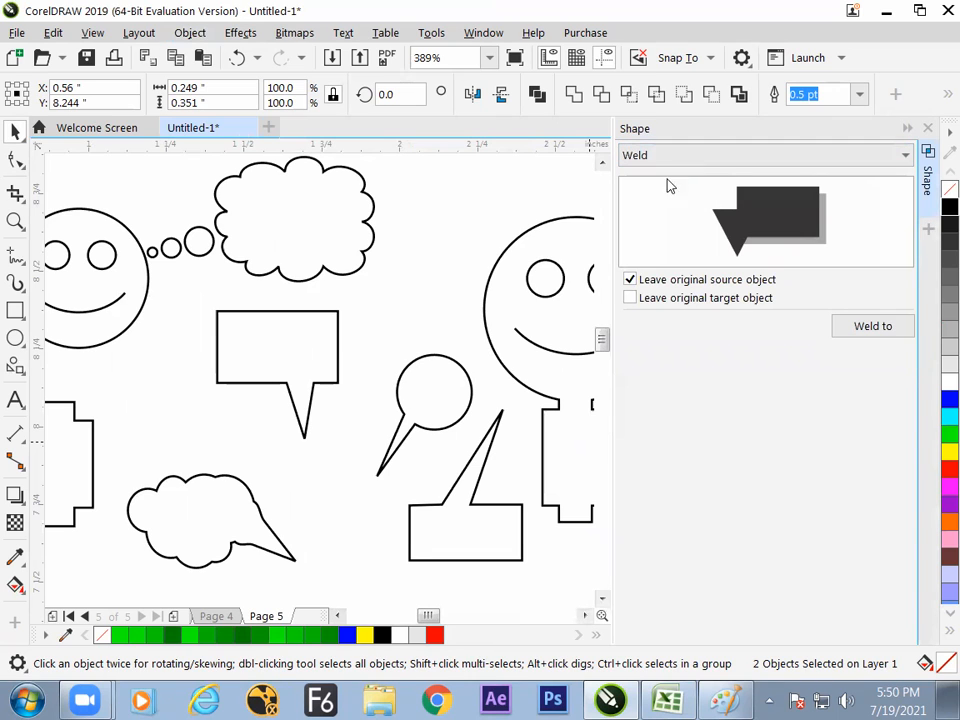
mouse_move(420, 616)
mouse_down()
mouse_move(399, 616)
mouse_move(414, 615)
mouse_up()
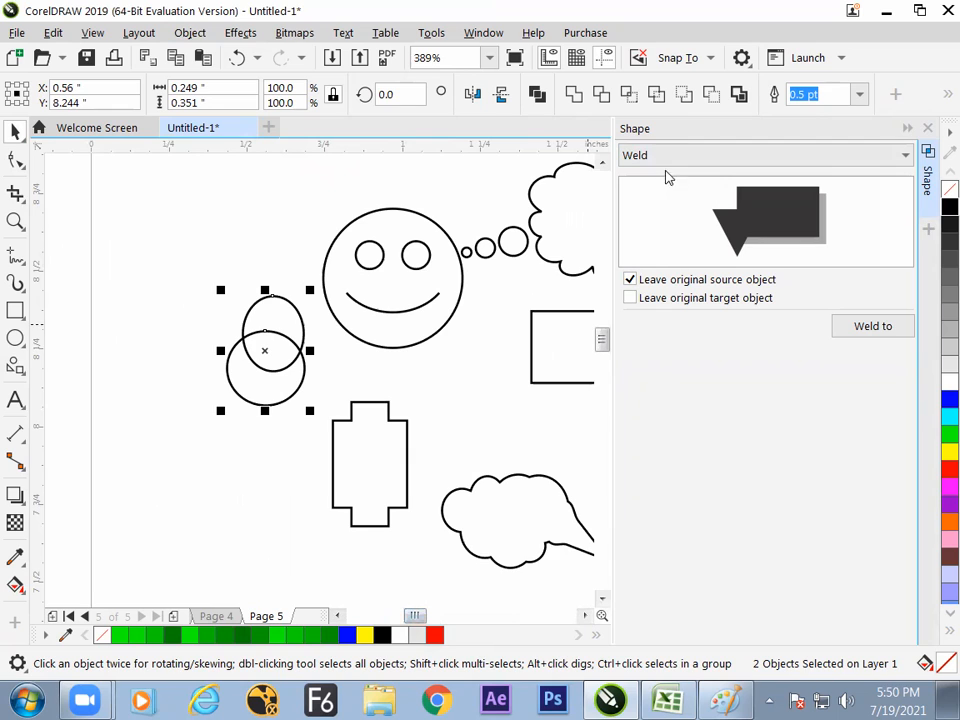
drag(266, 347, 167, 268)
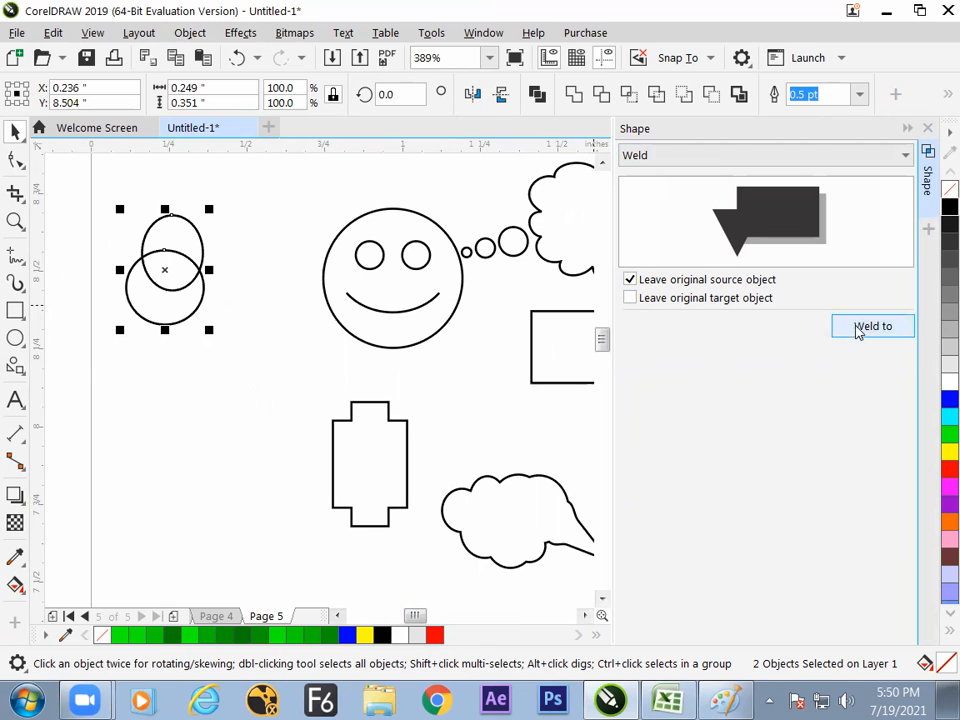
Fill the lower ellipse with green and the upper ellipse with blue.
click(180, 336)
click(180, 320)
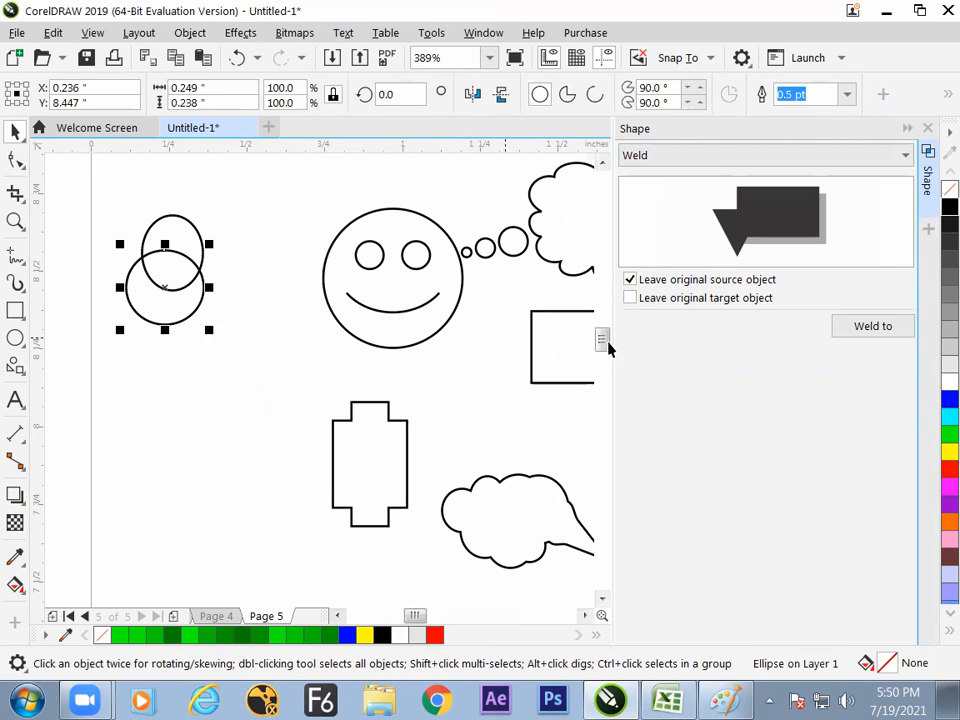
click(948, 432)
click(212, 343)
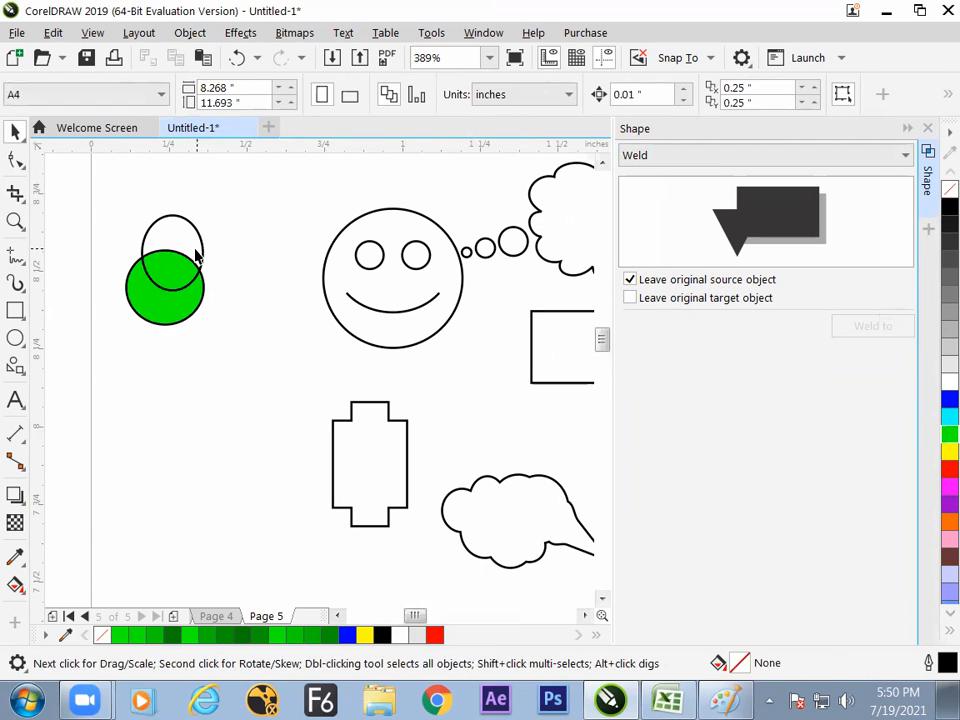
click(201, 252)
click(948, 399)
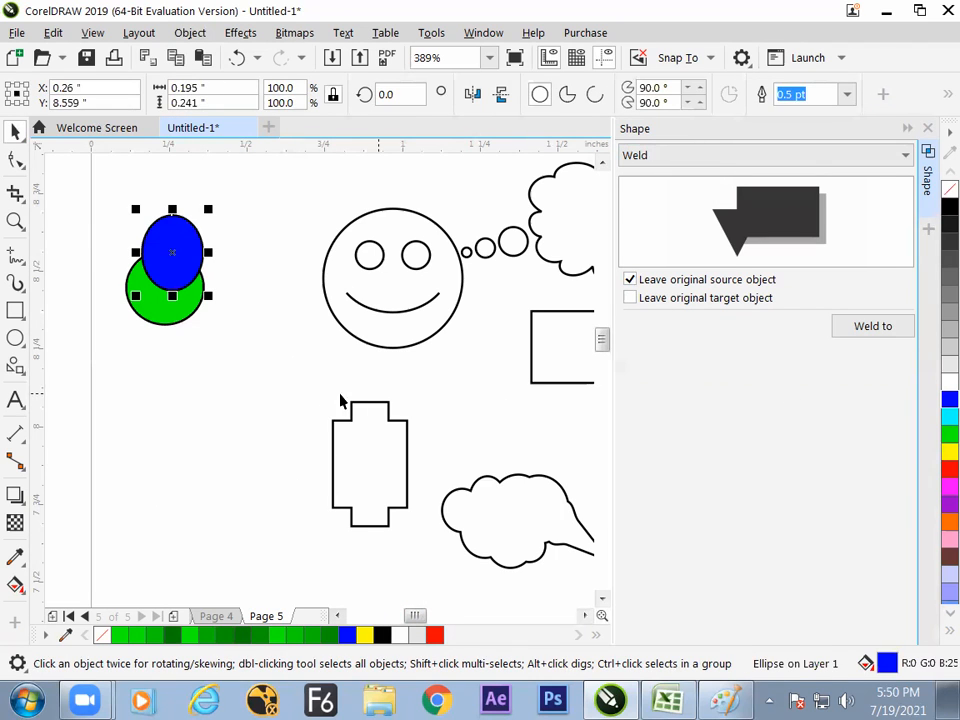
Try to weld the overlapping blue and green ellipses into one shape.
click(116, 228)
drag(103, 189, 214, 334)
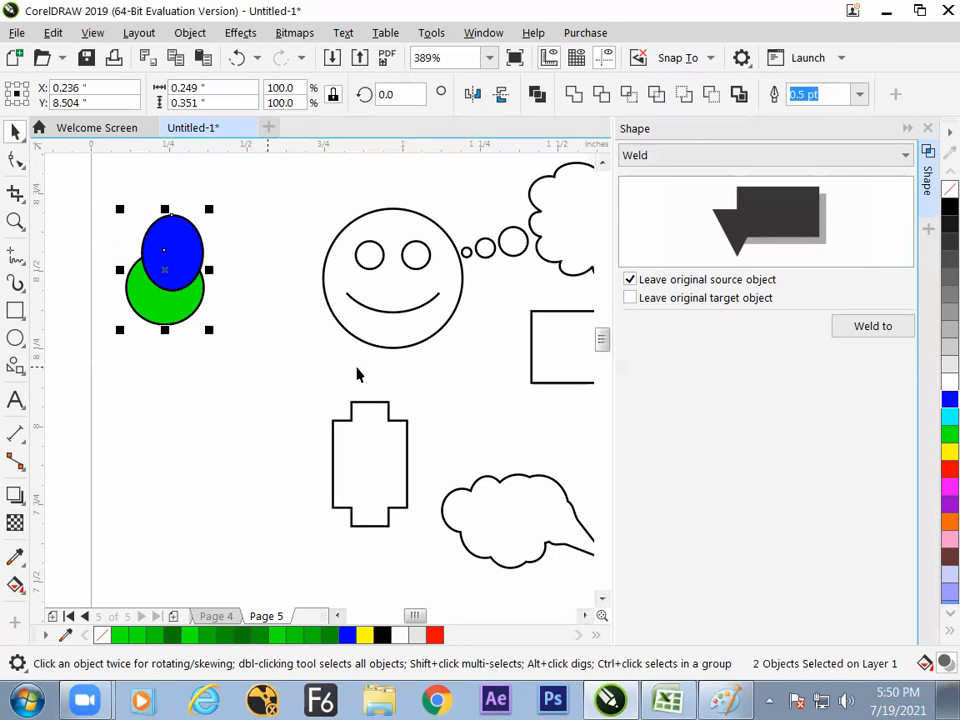
click(575, 95)
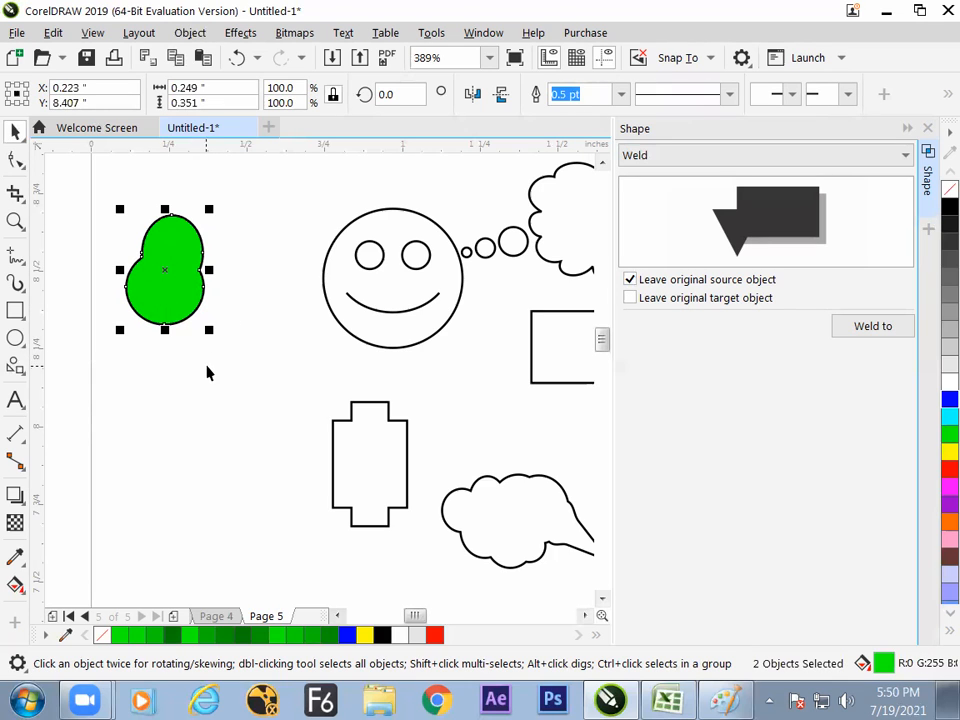
key(ctrl+z)
Place two copies of the ellipse pair side by side below the original and weld the left copy into one shape.
drag(177, 285, 276, 410)
drag(154, 505, 201, 349)
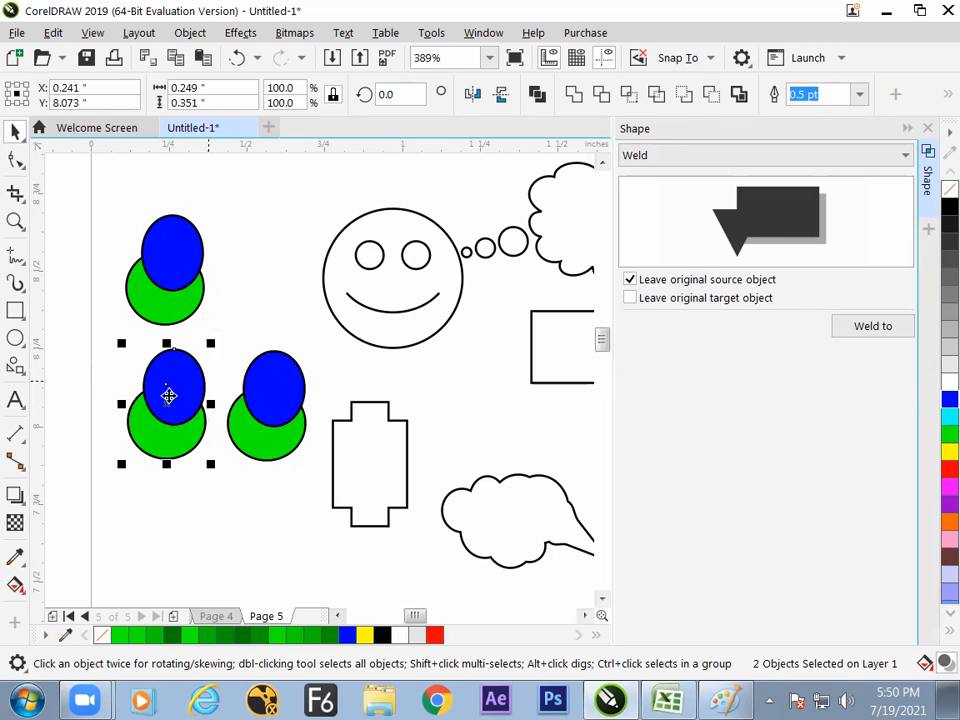
click(574, 100)
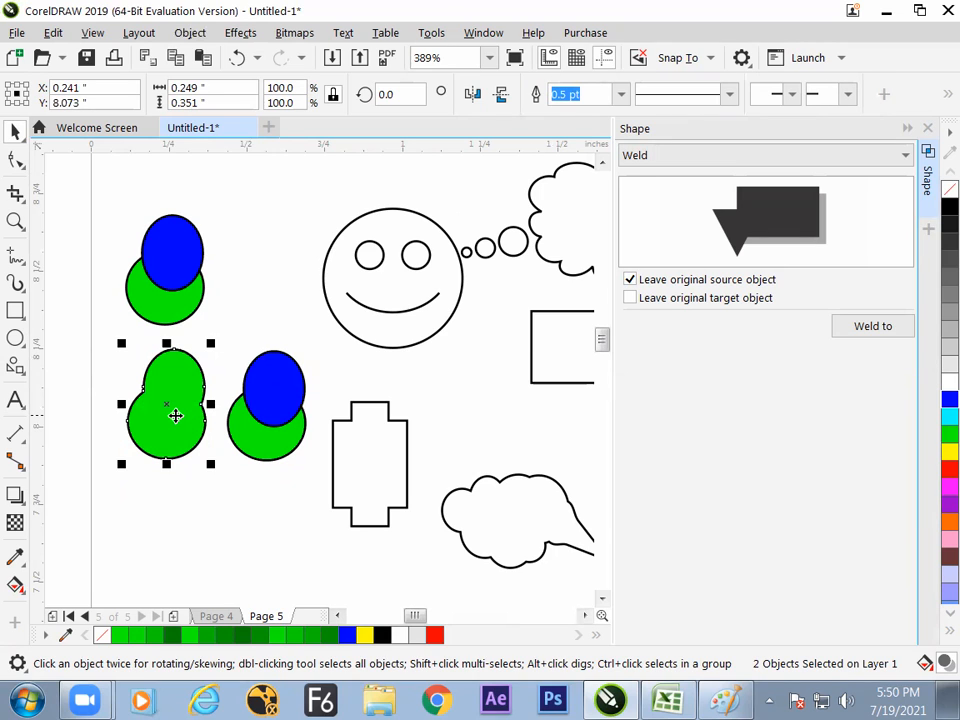
Try welding the remaining lower pair to its green ellipse with the original source kept, and pull the result aside.
drag(311, 312, 222, 484)
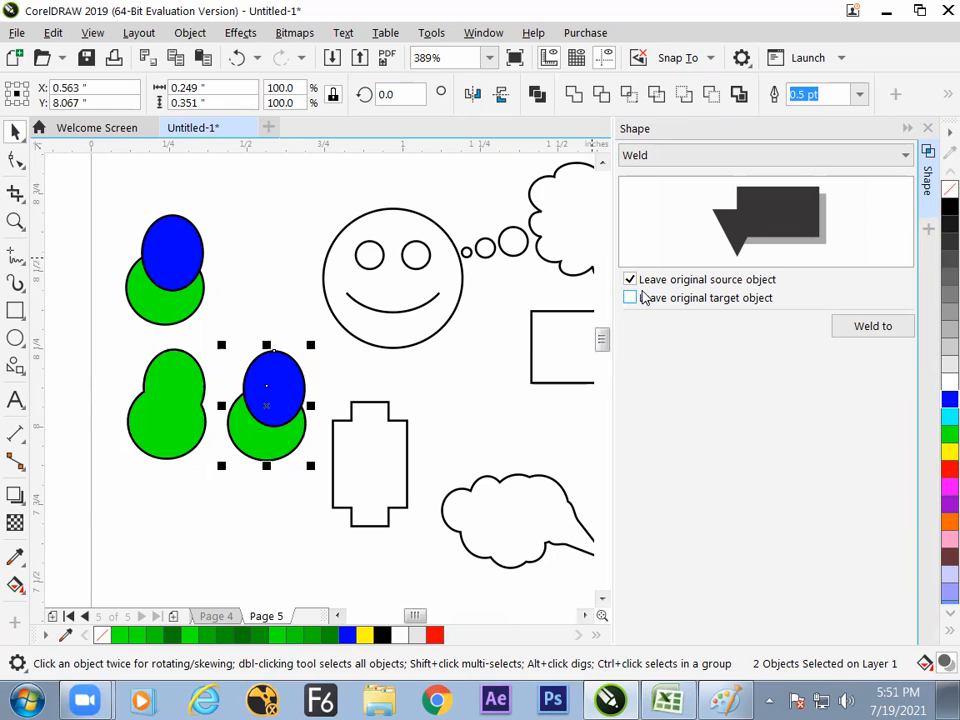
click(873, 327)
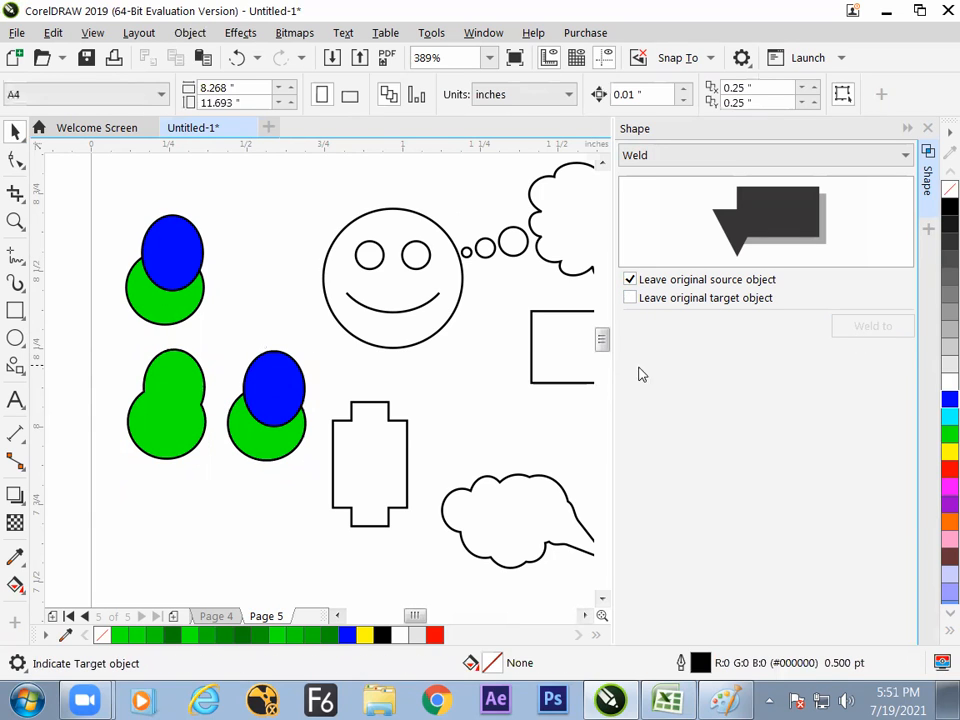
click(280, 455)
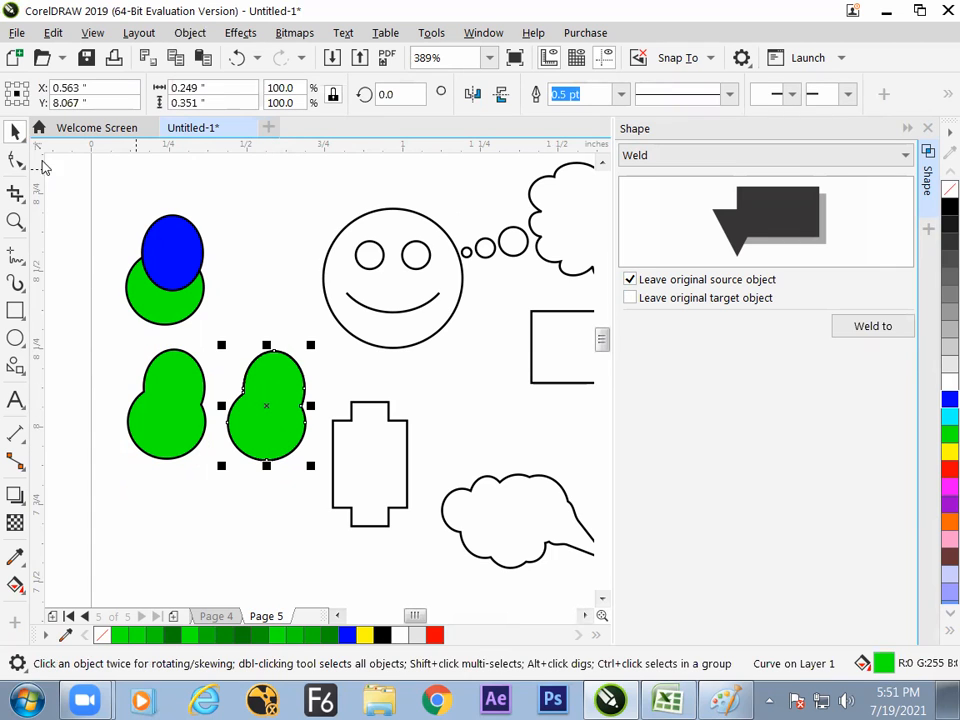
mouse_move(276, 405)
mouse_down()
mouse_move(341, 371)
mouse_move(276, 434)
mouse_move(284, 407)
mouse_up()
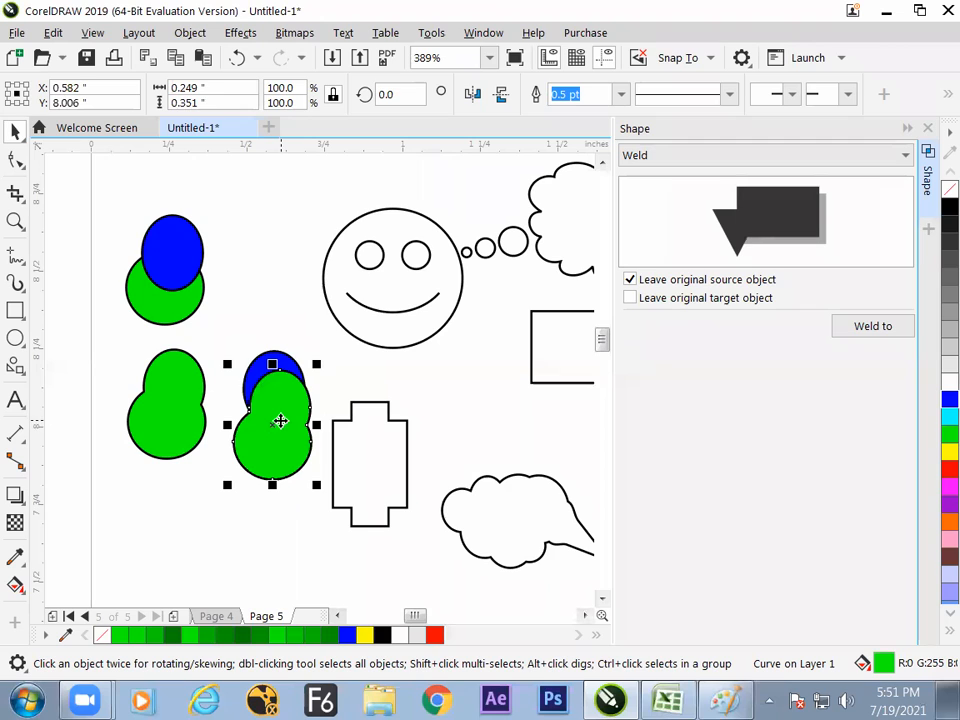
key(ctrl+z)
key(ctrl+z)
key(ctrl+z)
key(ctrl+z)
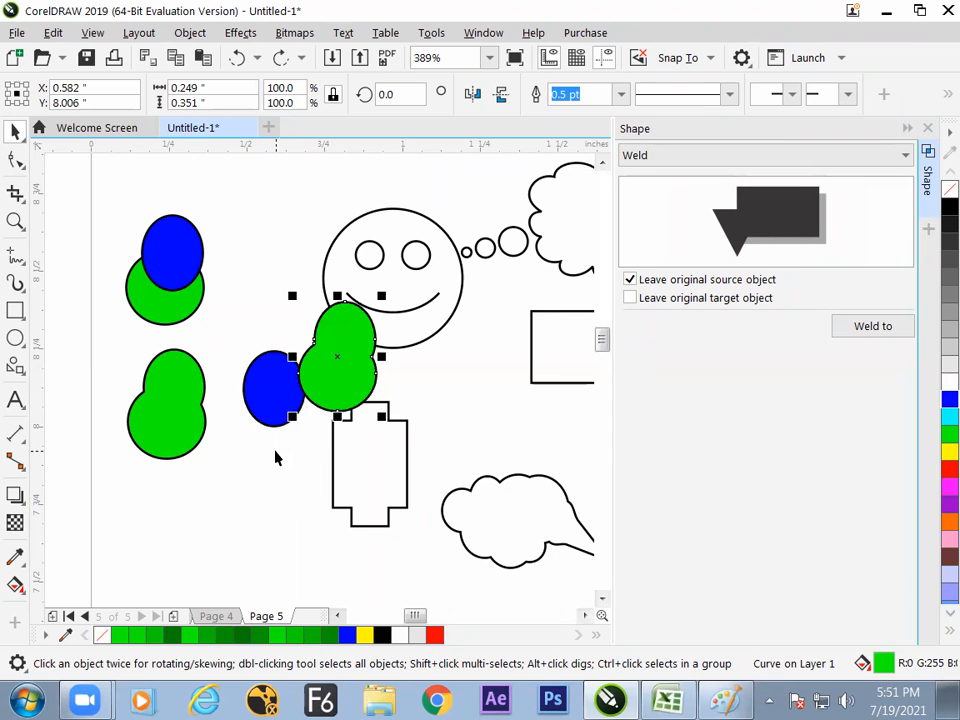
click(273, 512)
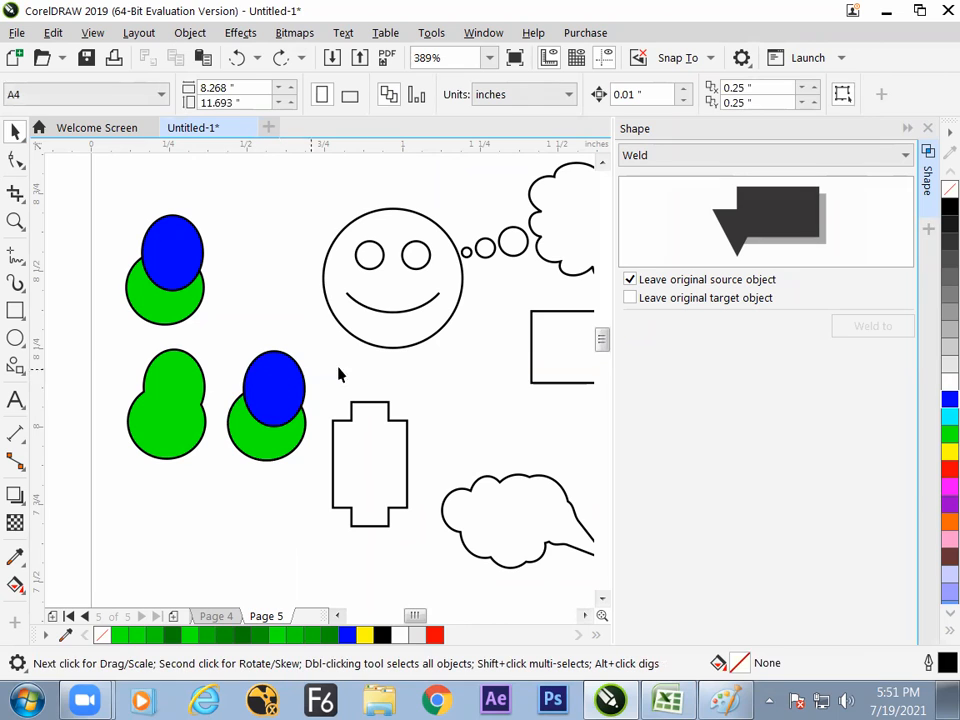
Try welding the lower pair's green ellipse to its blue ellipse with the original source kept, and move the result aside.
click(275, 389)
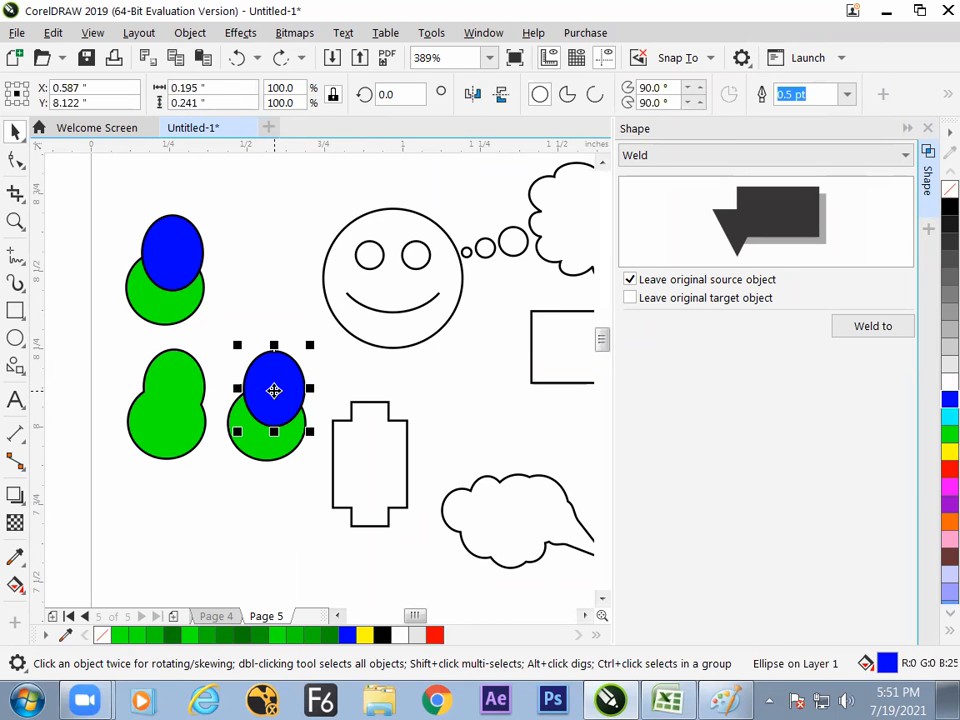
shift+click(257, 452)
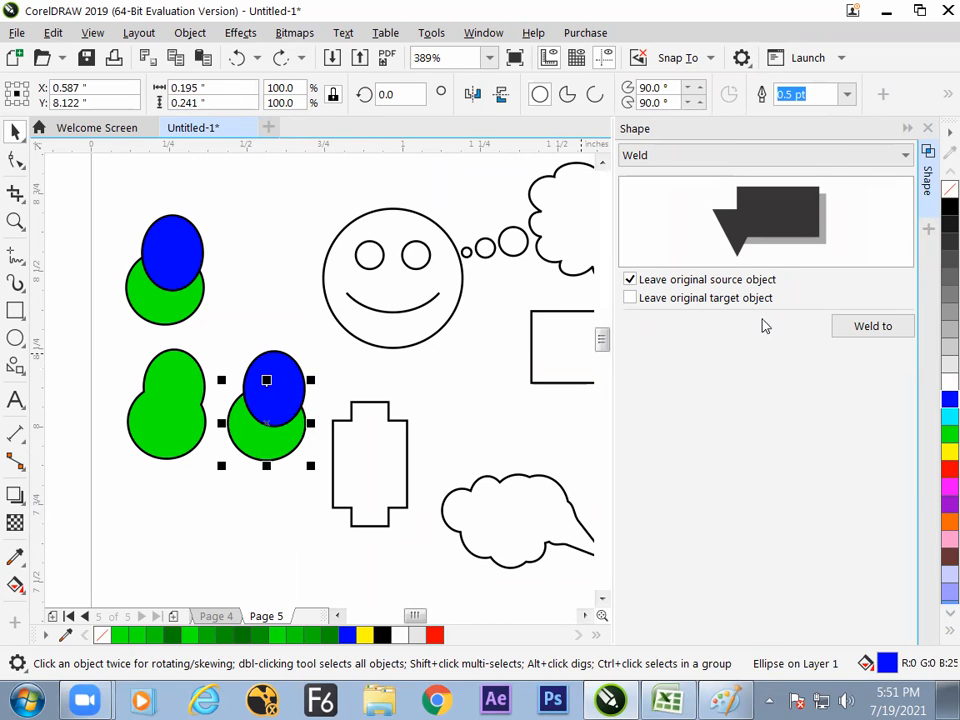
click(872, 330)
click(294, 378)
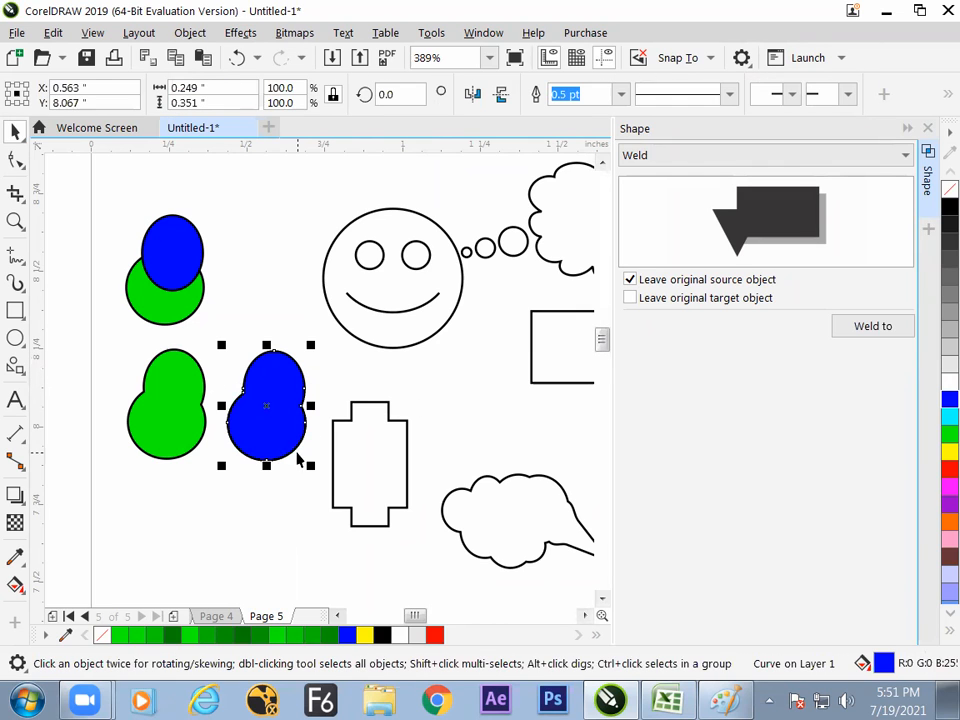
click(17, 132)
drag(293, 409, 398, 387)
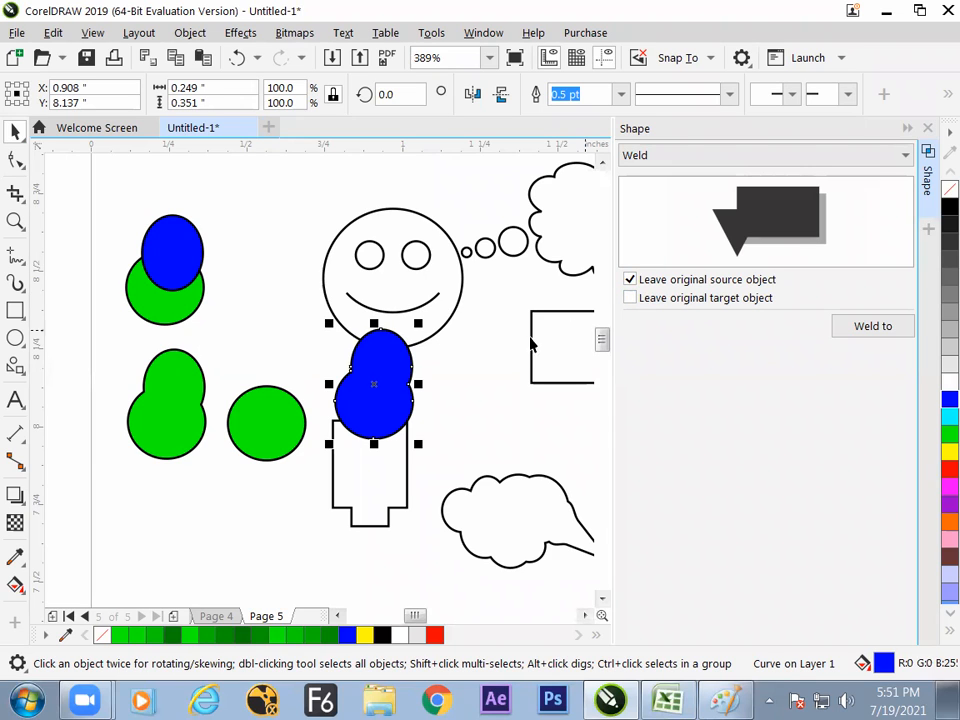
key(ctrl+z)
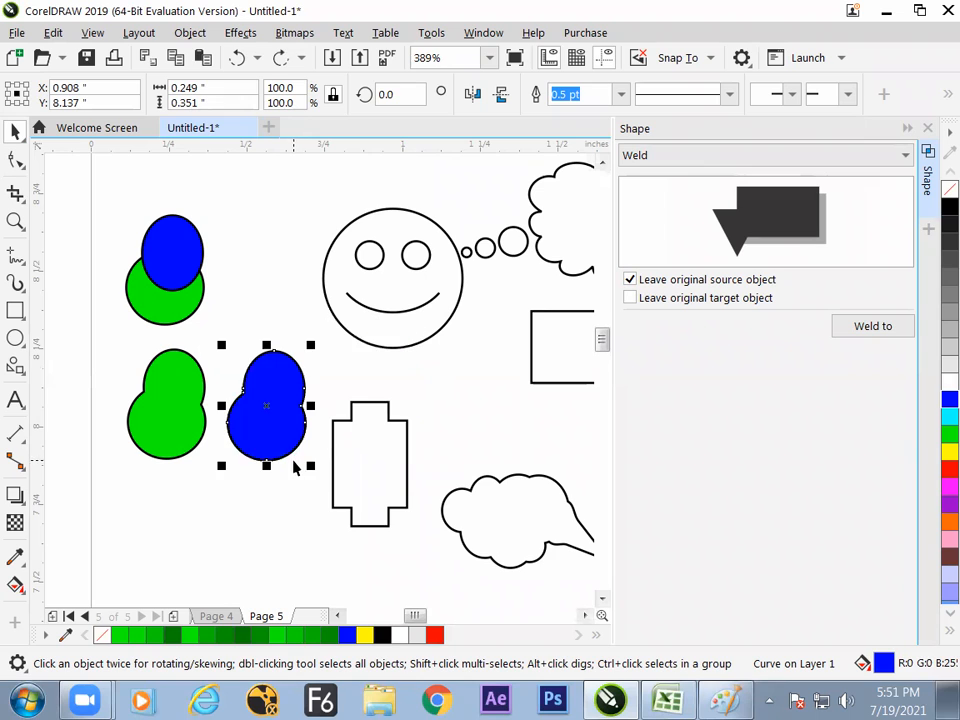
key(ctrl+z)
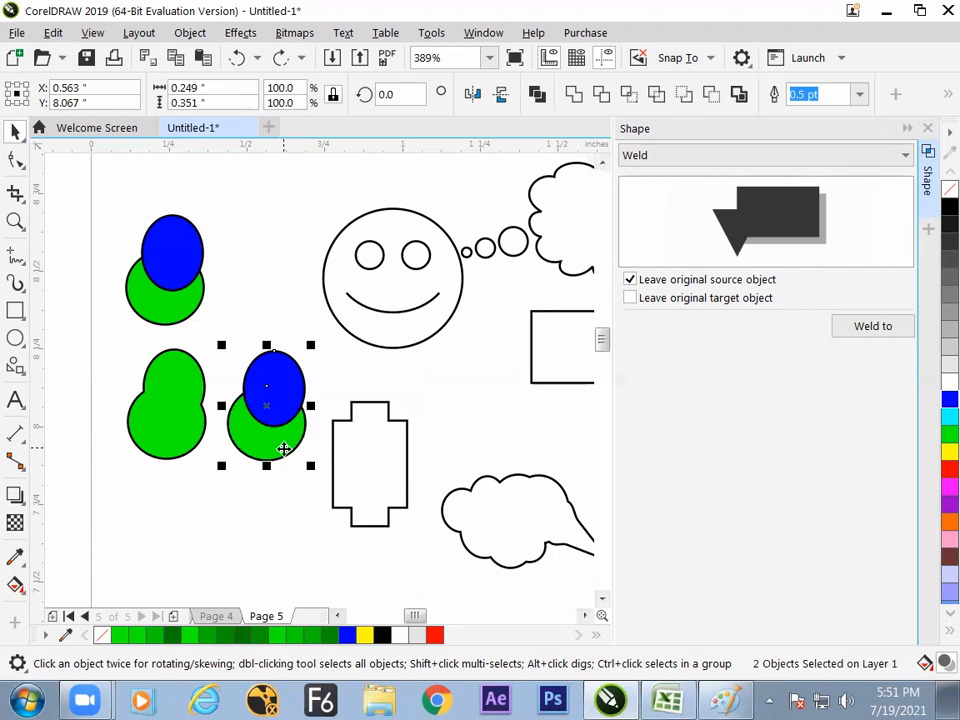
Move the welded green shape about 0.13 inches left, away from the unwelded pair beside it.
click(276, 522)
click(273, 455)
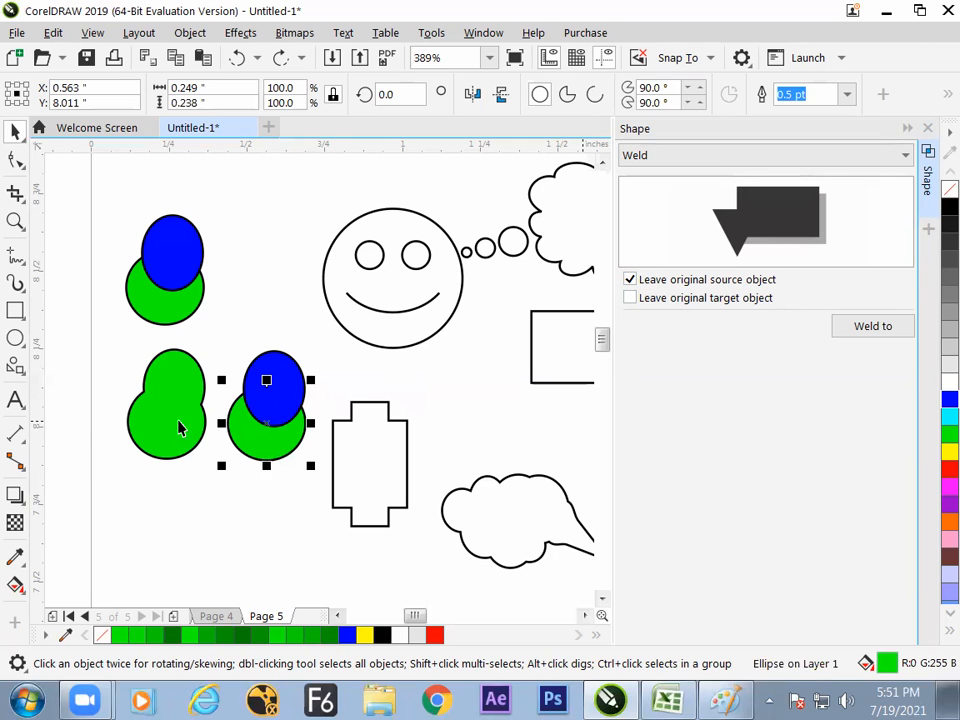
drag(180, 428, 139, 431)
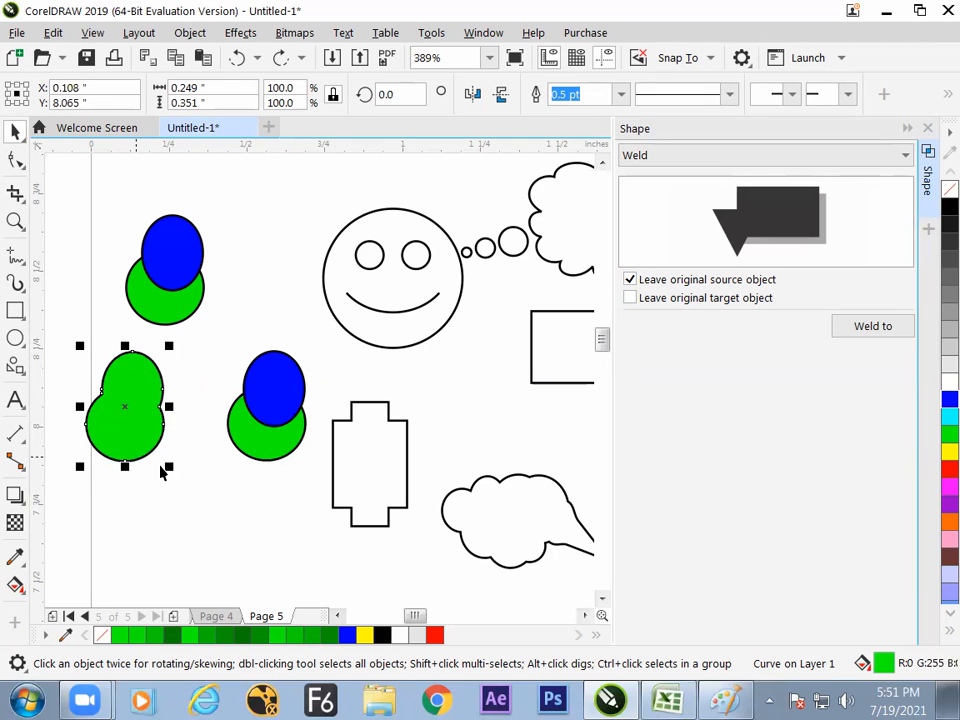
click(206, 521)
click(267, 455)
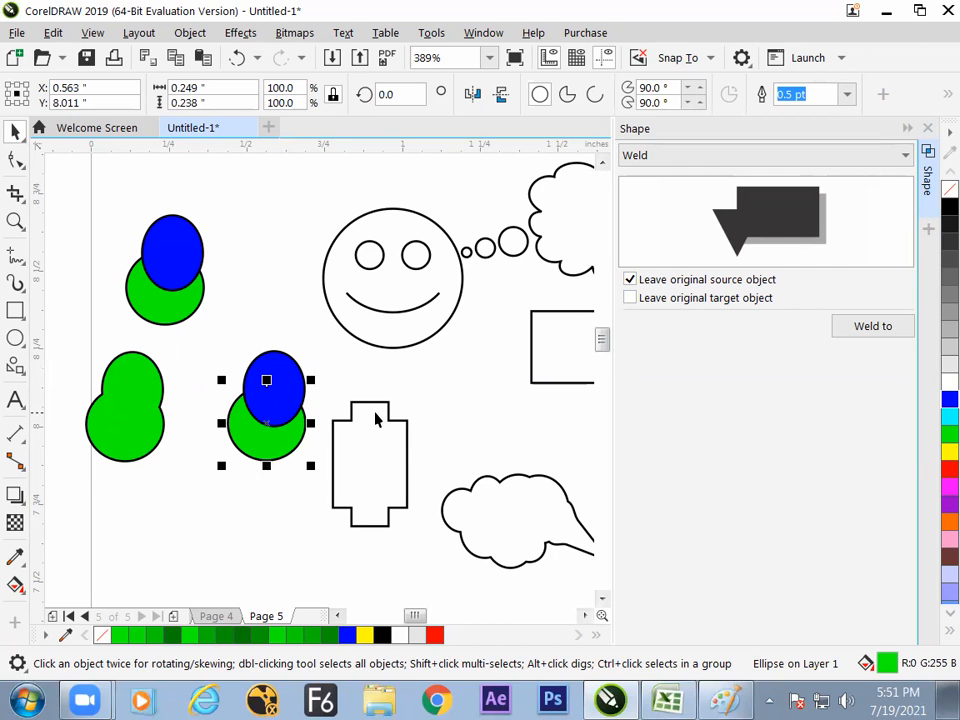
click(354, 379)
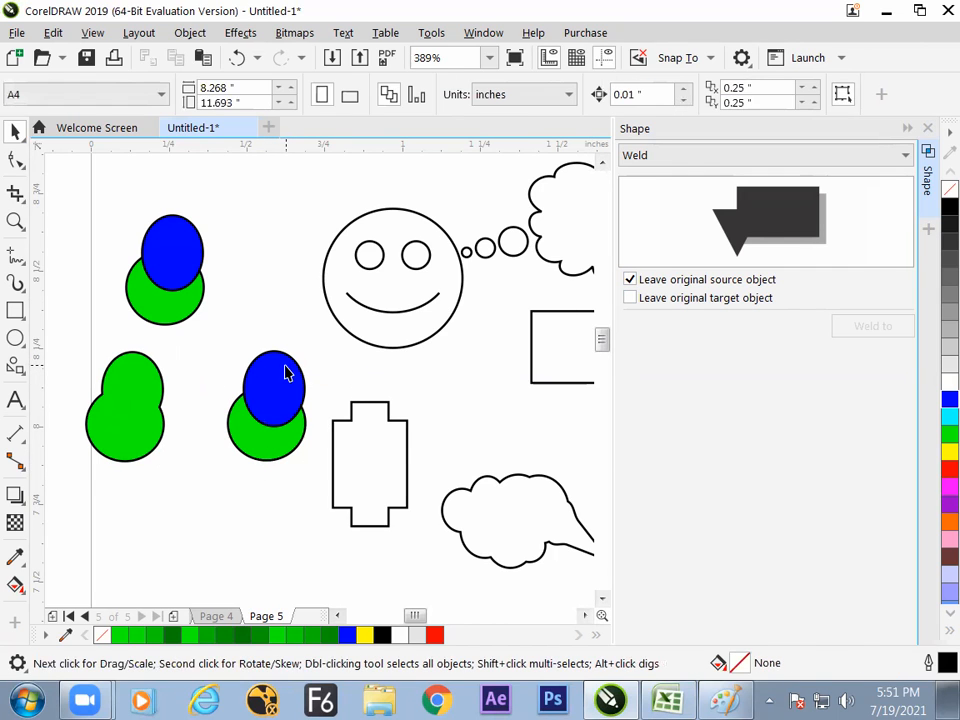
Try welding the lower pair's blue ellipse to its green ellipse with the original source kept, and move the result down.
click(285, 373)
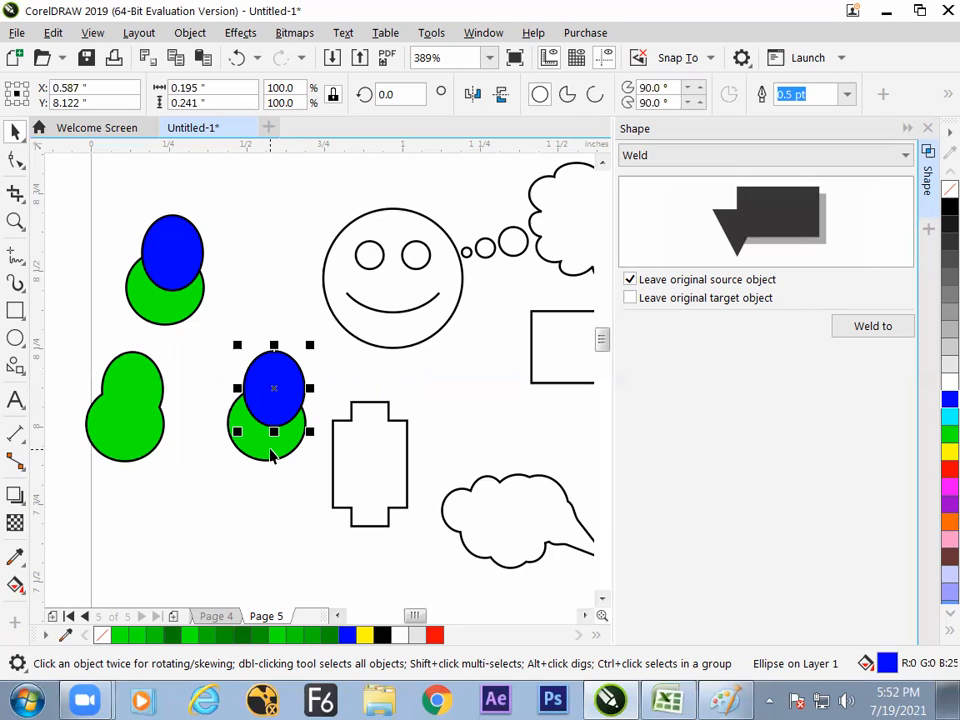
click(845, 330)
click(280, 452)
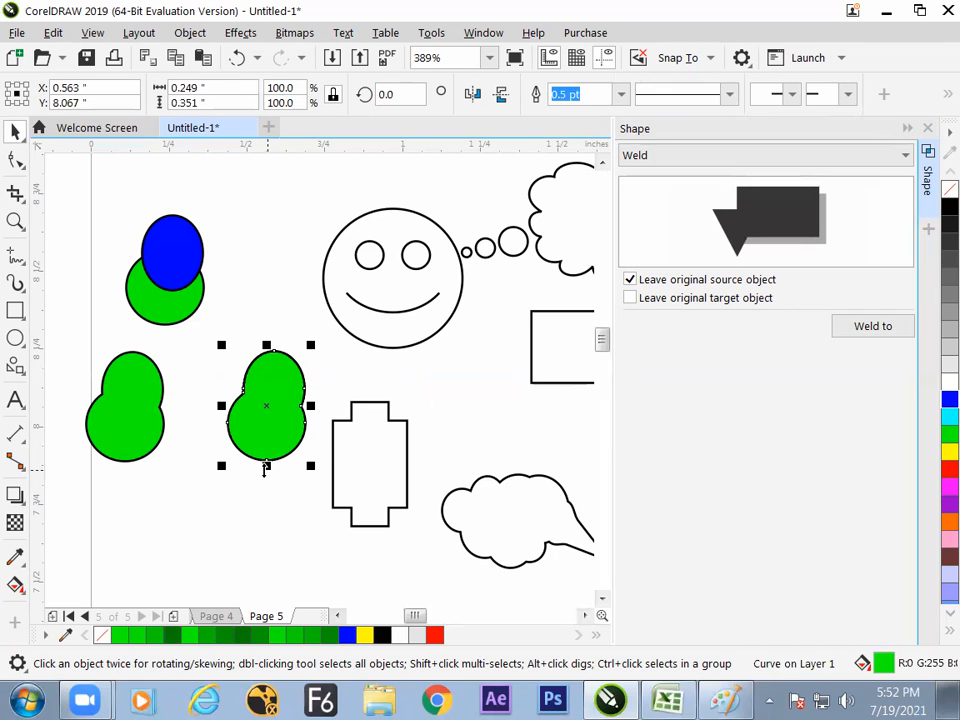
drag(290, 385, 264, 475)
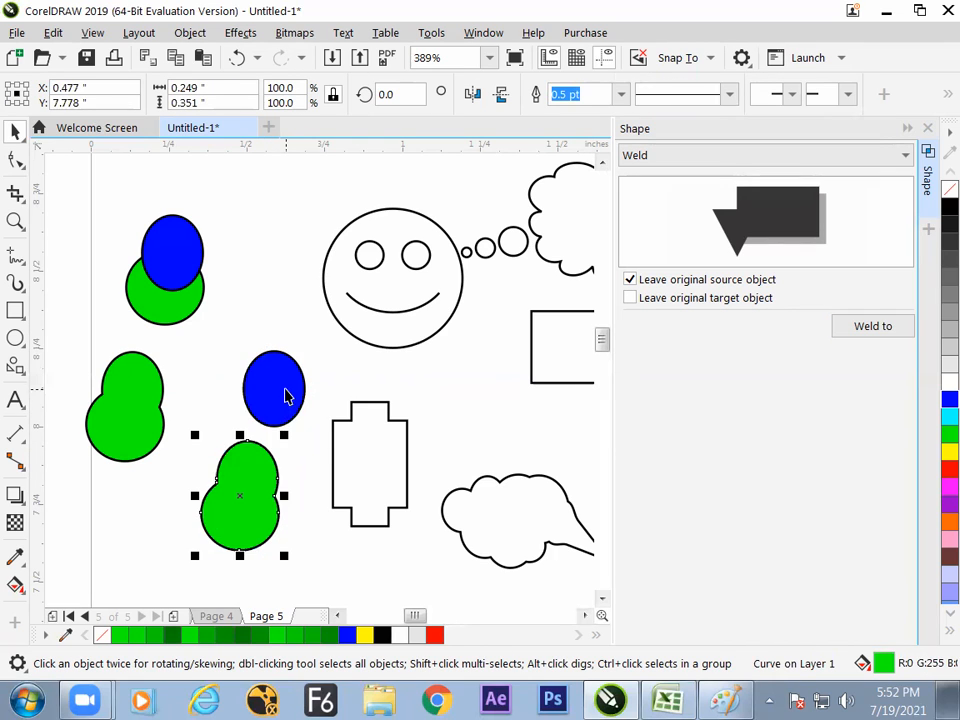
key(ctrl+z)
key(ctrl+z)
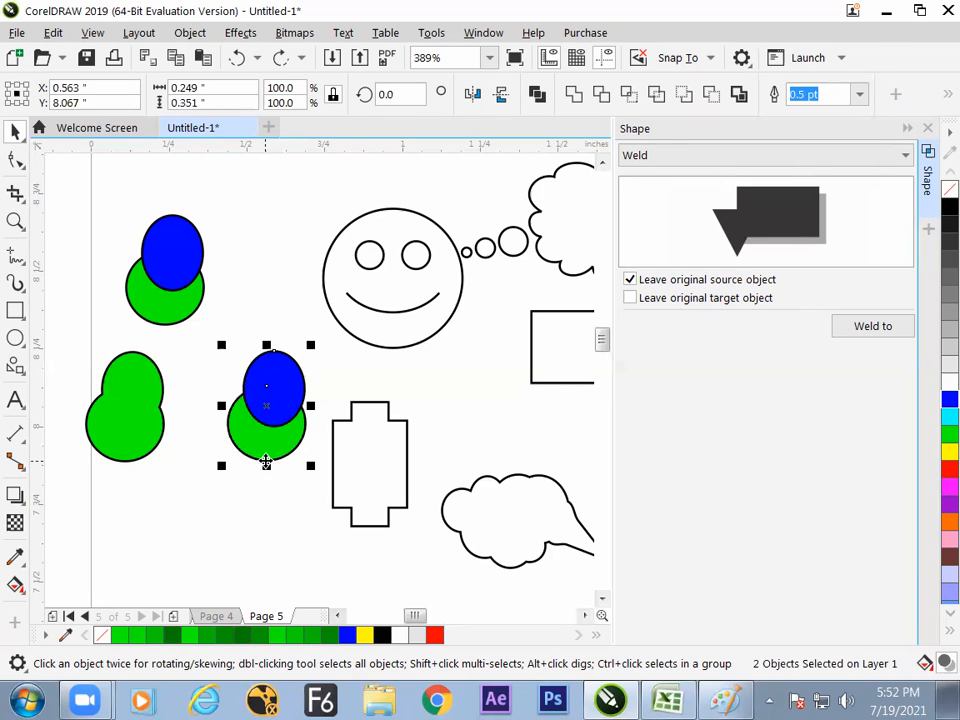
click(270, 520)
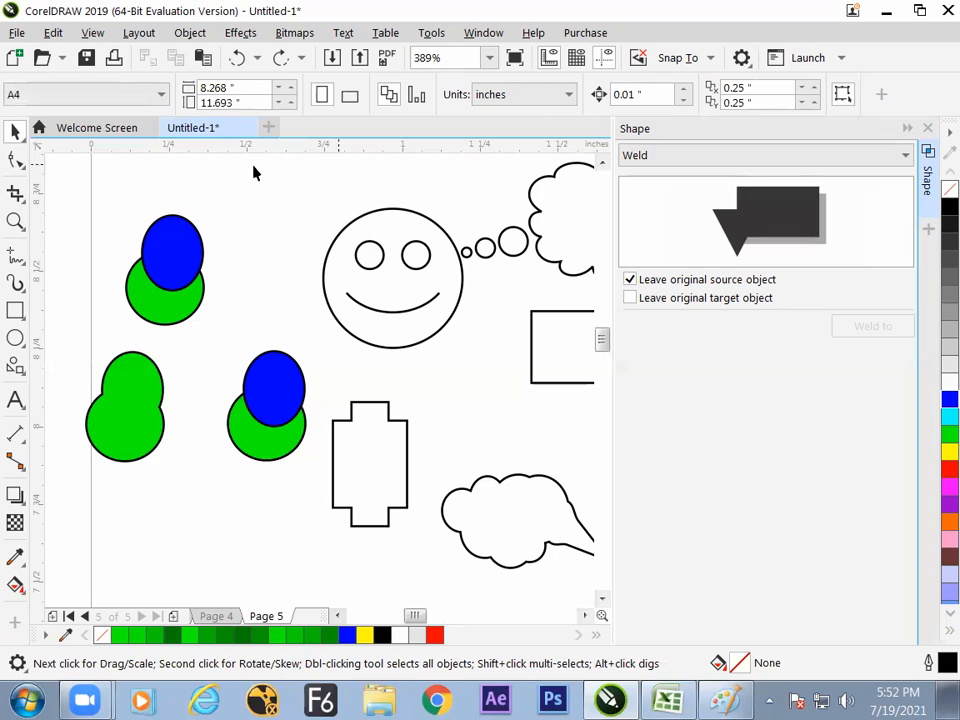
drag(110, 208, 218, 342)
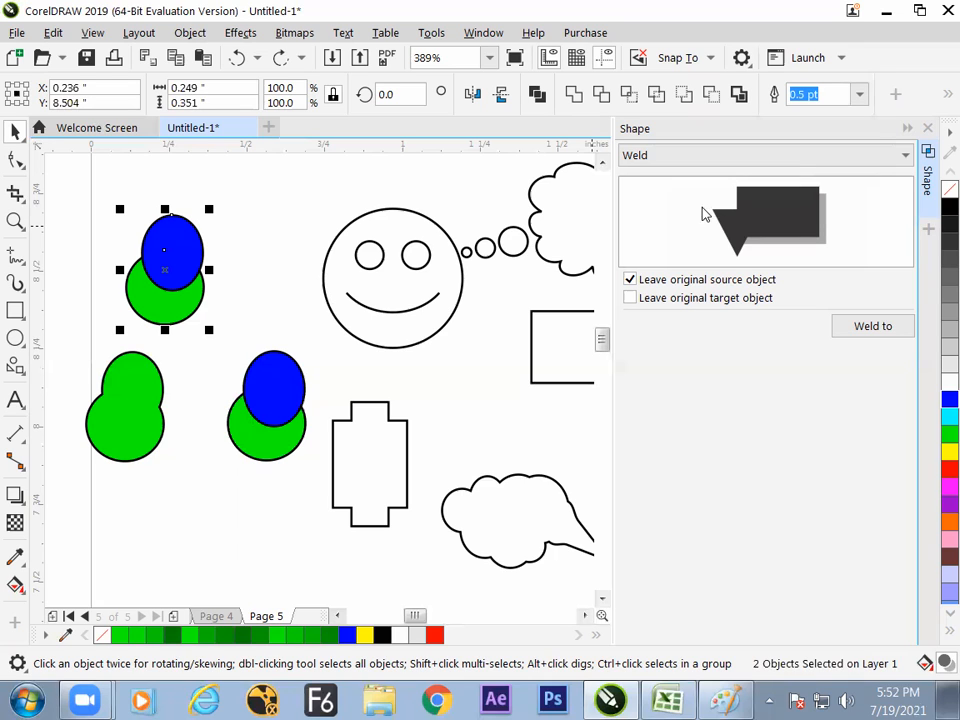
click(180, 34)
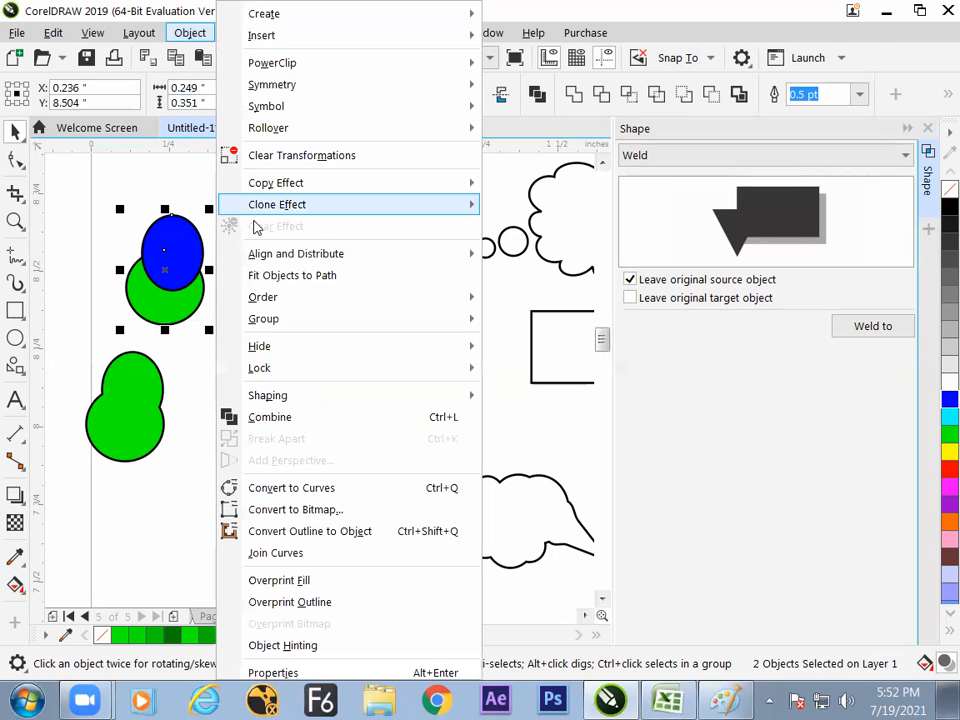
mouse_move(293, 402)
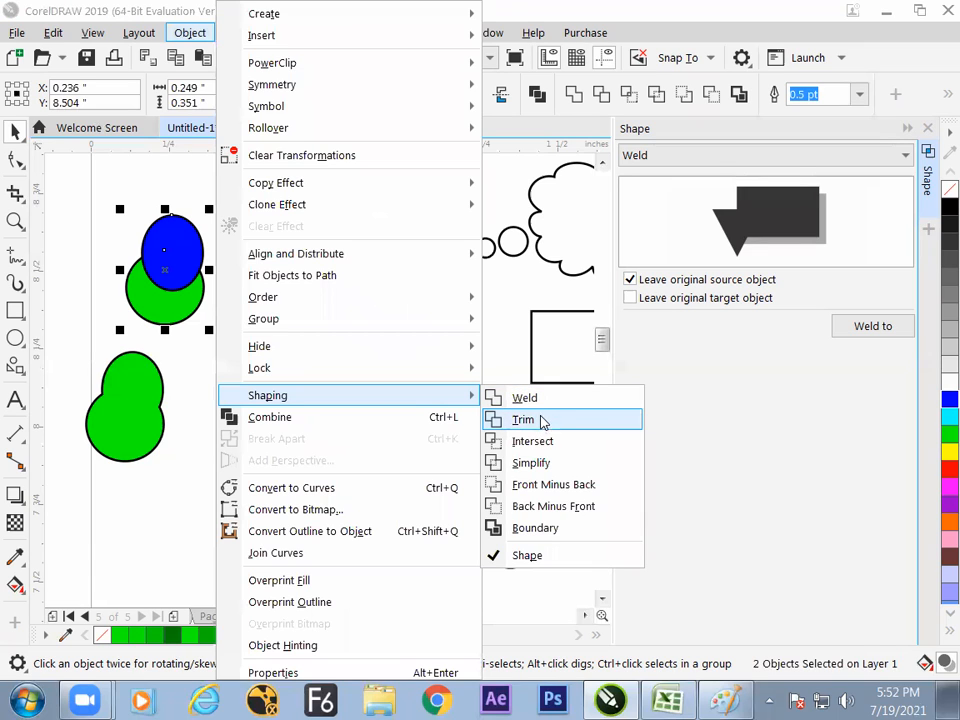
click(193, 513)
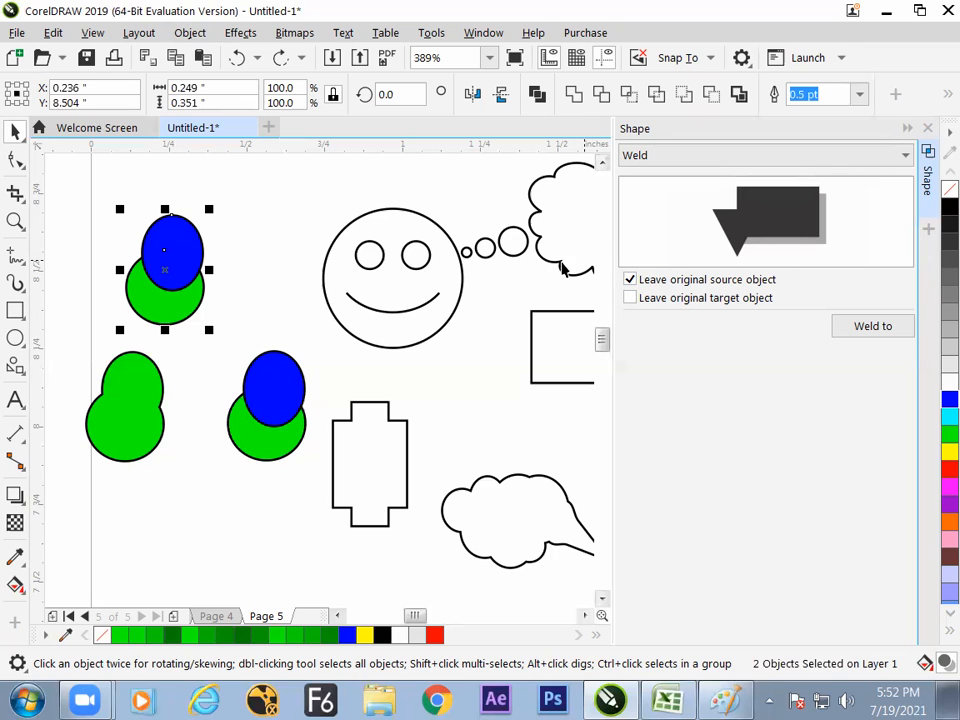
Add a new page after page 5 and draw a circle about 0.65 inches in diameter on it.
click(173, 616)
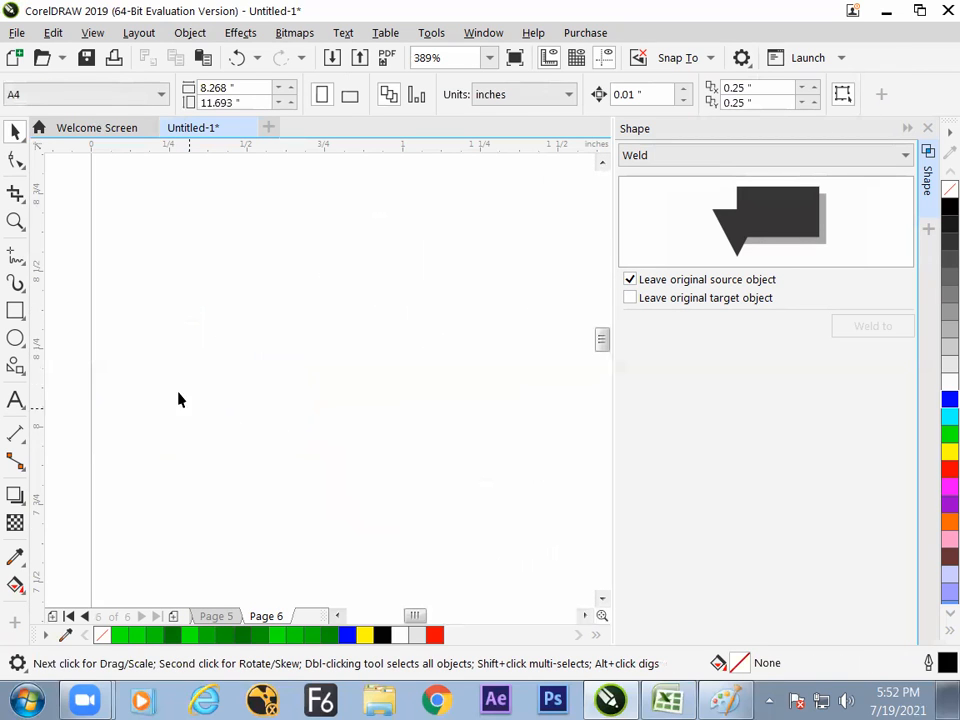
click(15, 338)
drag(204, 223, 347, 428)
Draw a wave banner shape about 0.84 by 0.16 inches across the circle and centre it over the circle's middle by eye.
click(15, 310)
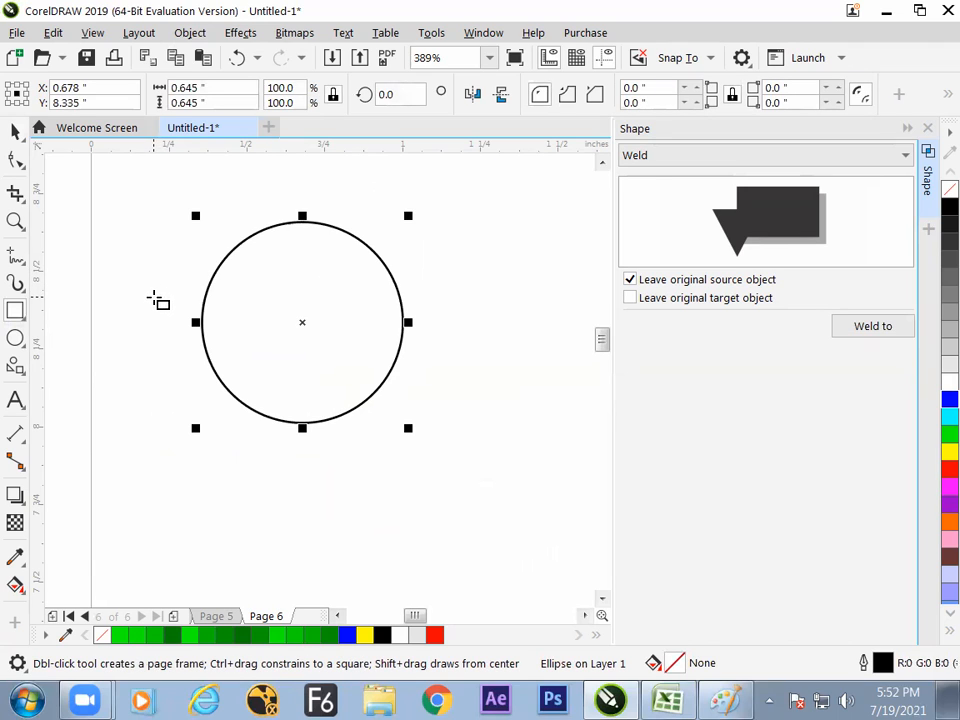
click(15, 365)
click(74, 435)
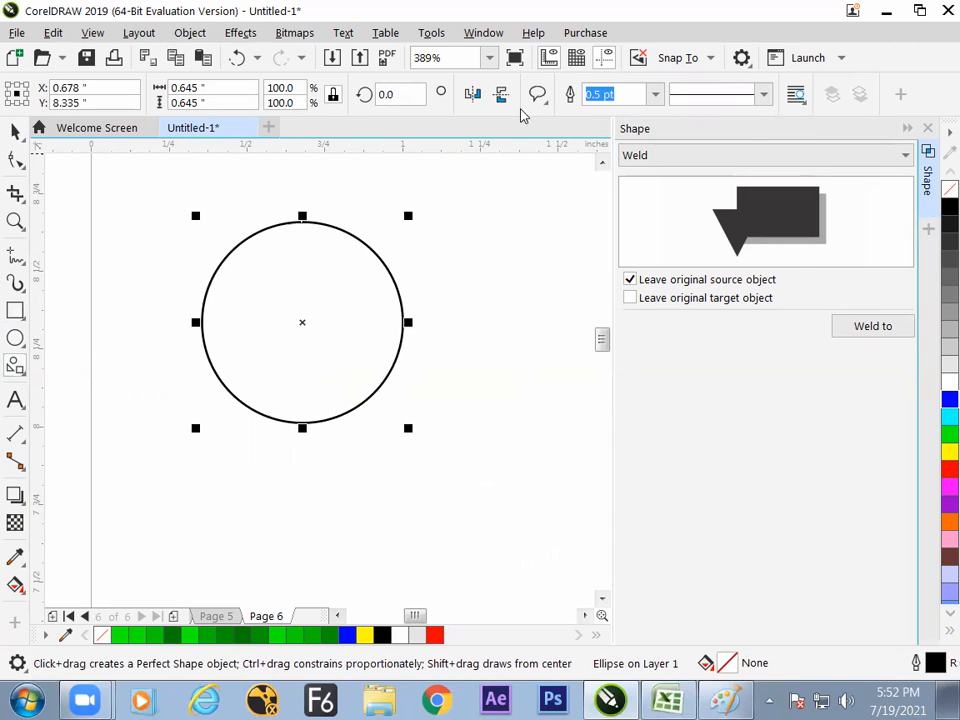
click(537, 93)
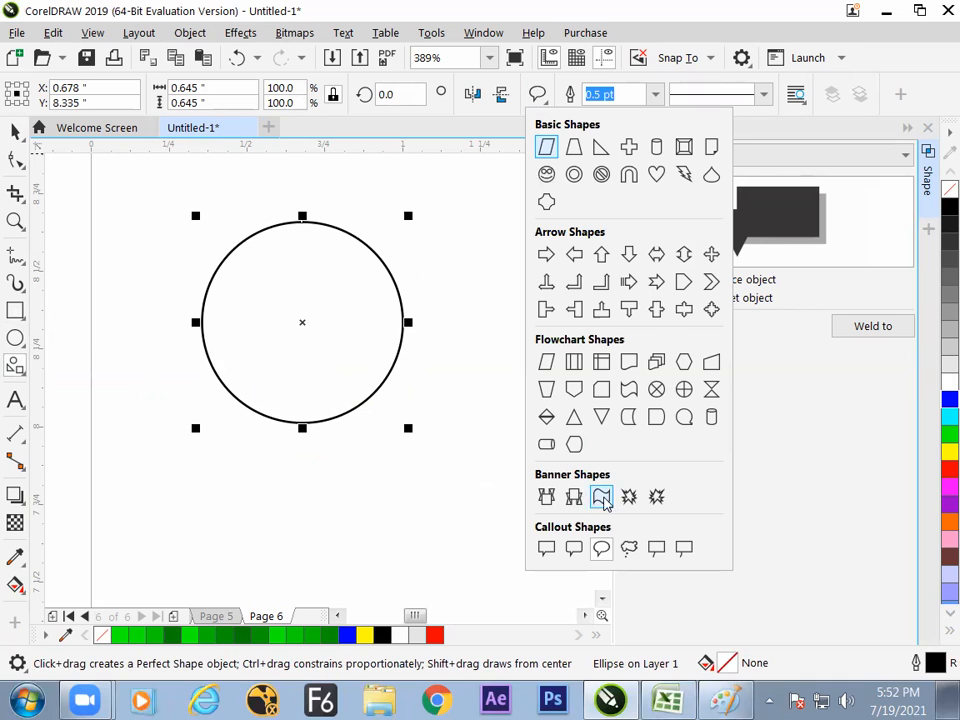
click(601, 497)
mouse_move(152, 298)
mouse_down()
mouse_move(407, 368)
mouse_move(424, 355)
mouse_up()
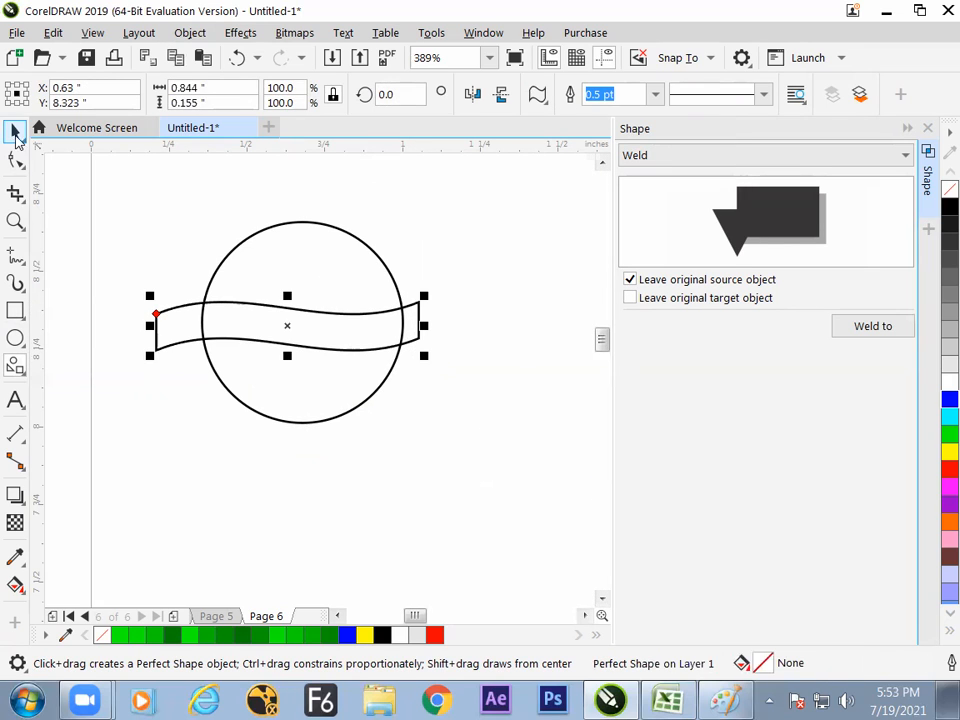
click(16, 134)
mouse_move(184, 314)
mouse_down()
mouse_move(190, 305)
mouse_move(195, 315)
mouse_up()
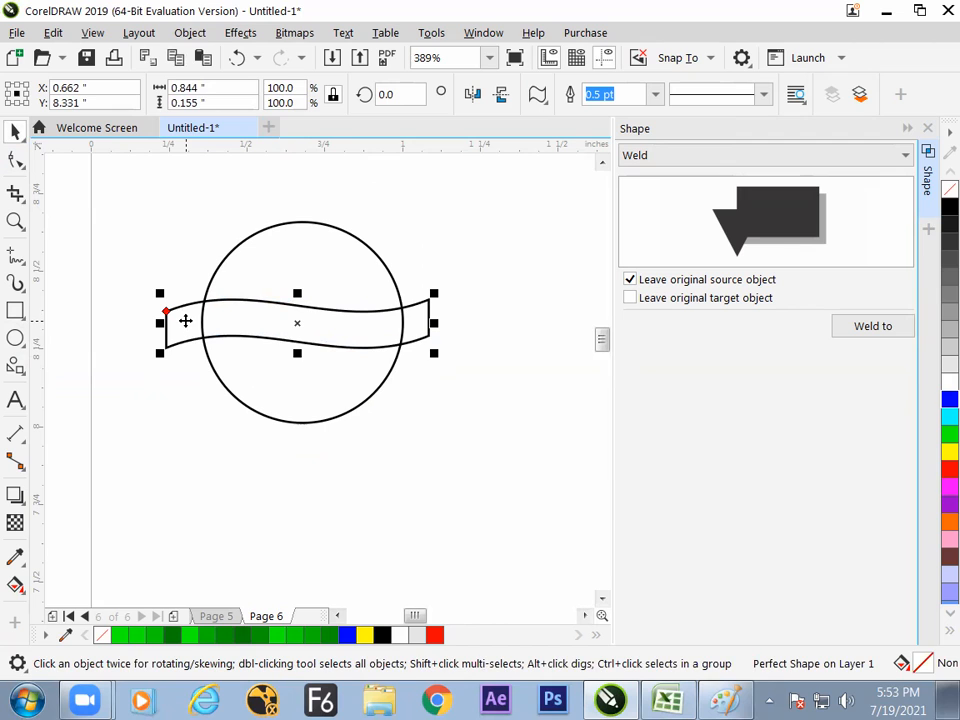
Trim the circle with the wave banner and move the banner to the empty area below.
drag(118, 181, 489, 486)
click(476, 279)
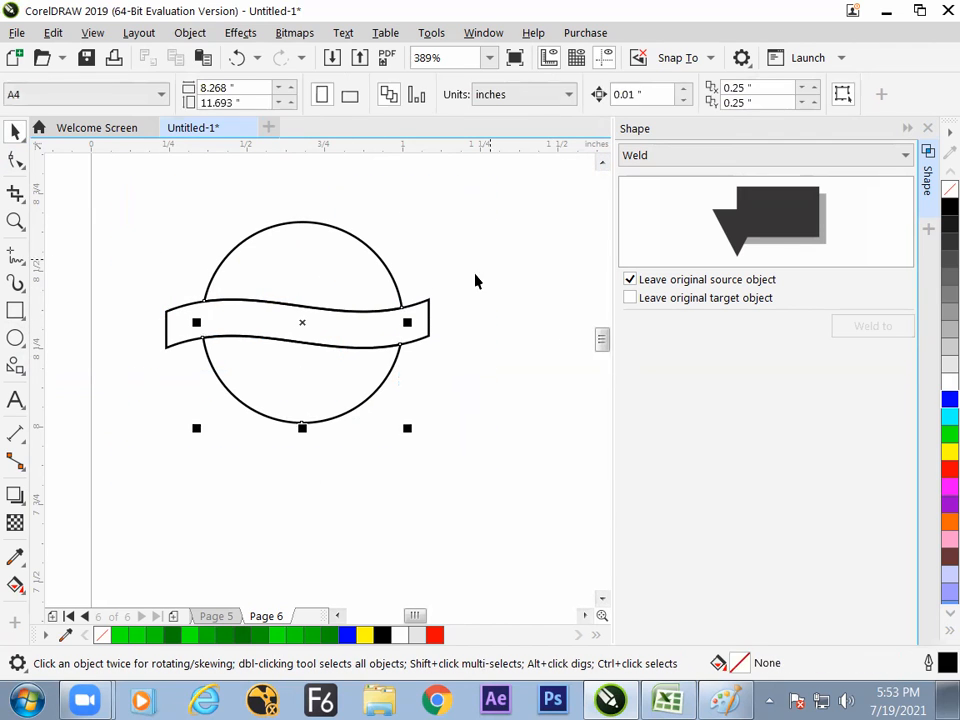
drag(423, 342, 349, 514)
click(444, 435)
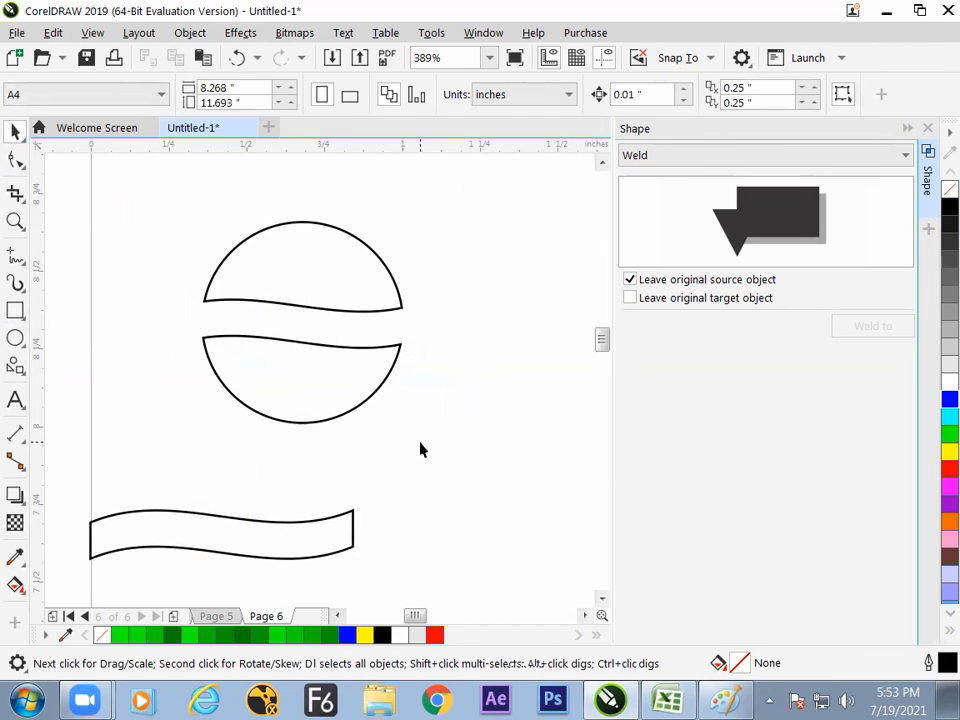
Break the trimmed circle's curve apart into separate upper and lower pieces.
click(377, 387)
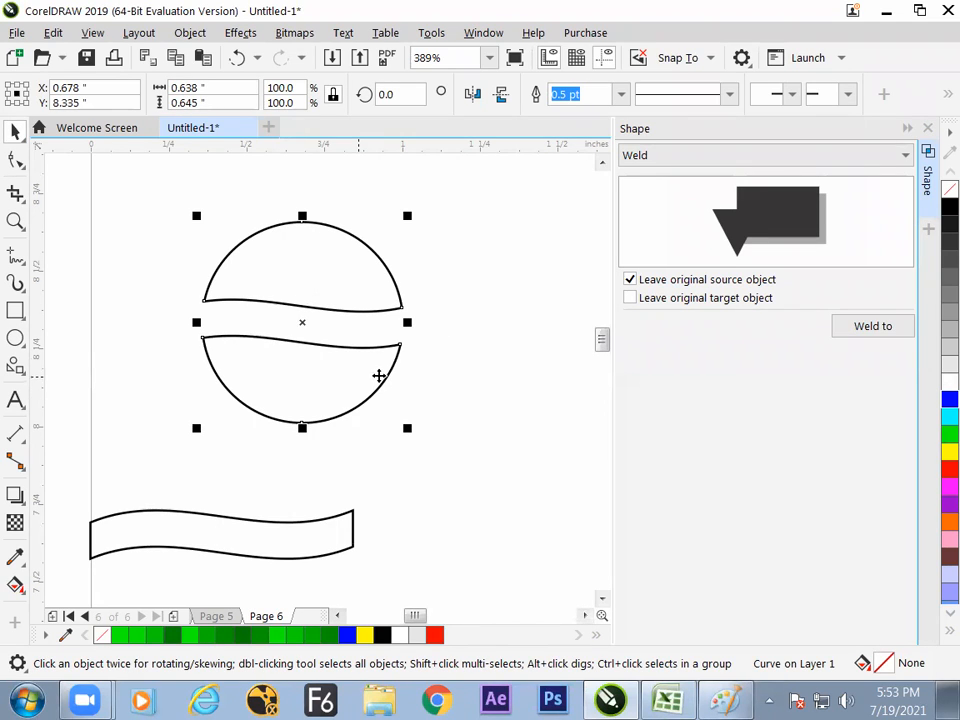
click(190, 32)
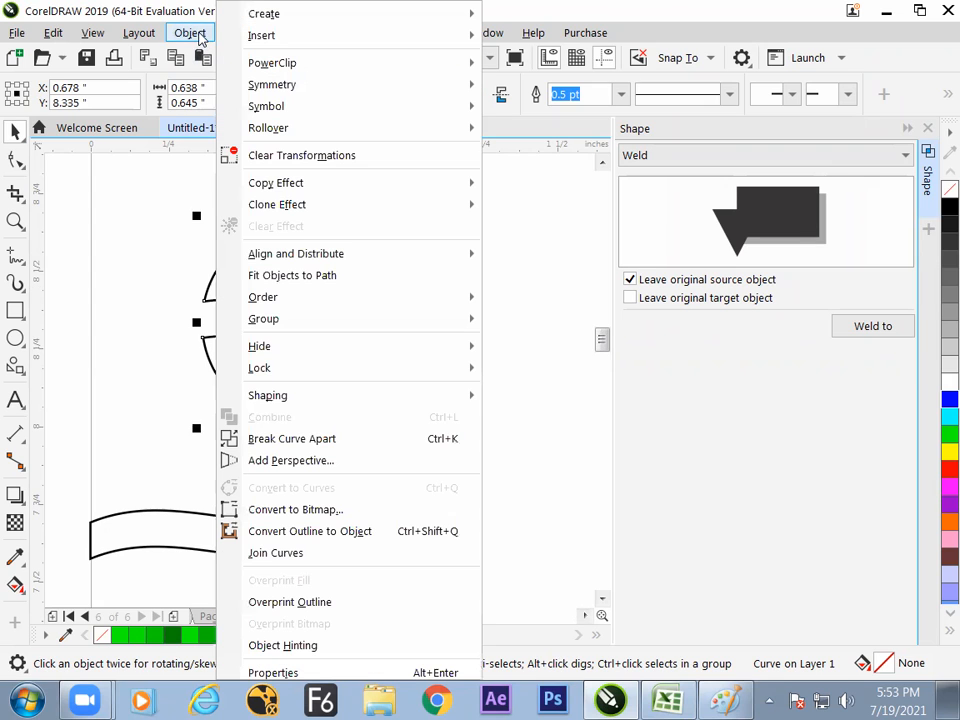
click(305, 439)
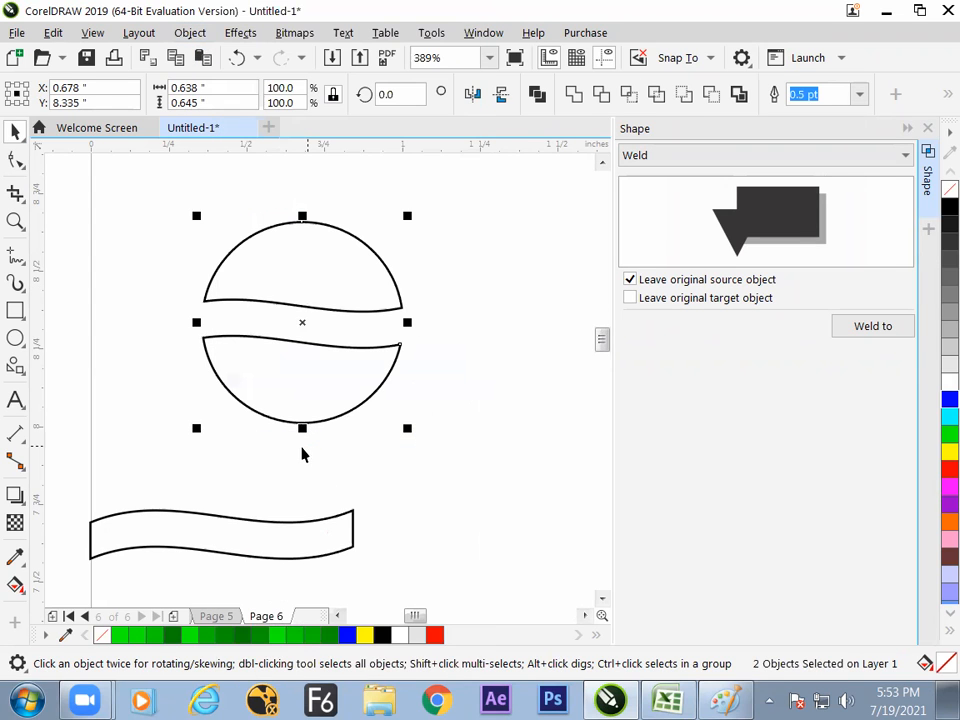
click(373, 452)
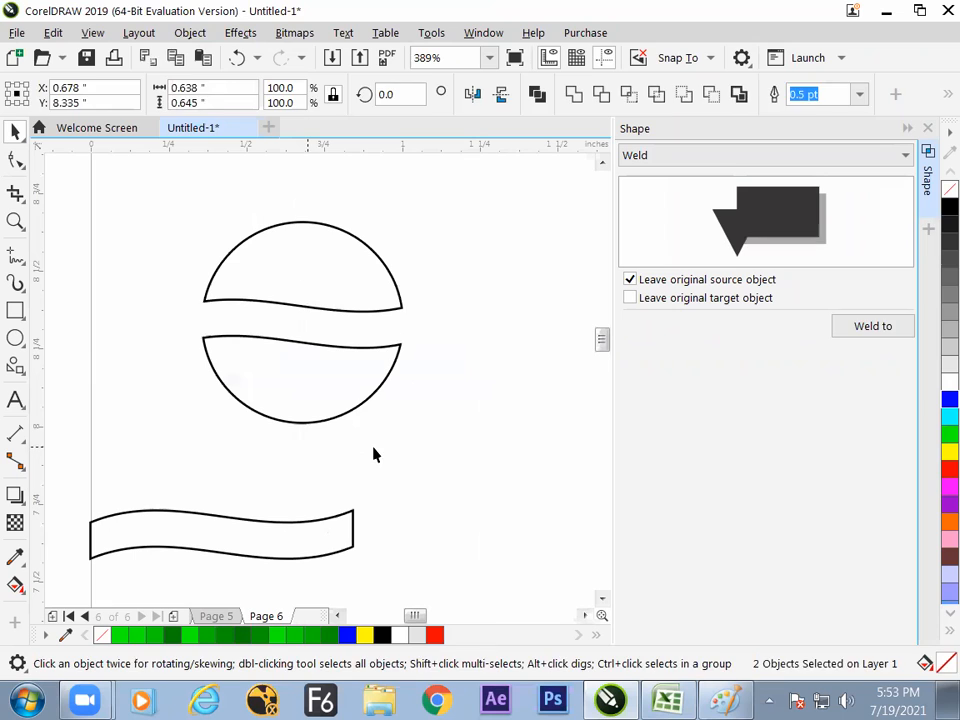
Fill the lower piece of the circle with red and the upper piece with blue.
click(358, 402)
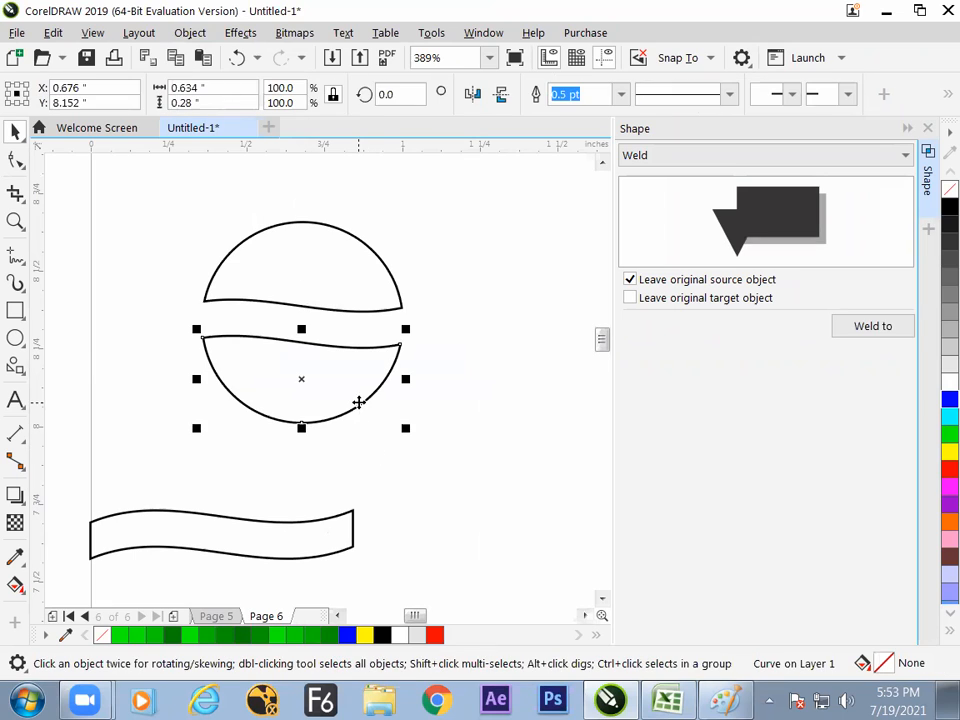
click(949, 467)
click(396, 308)
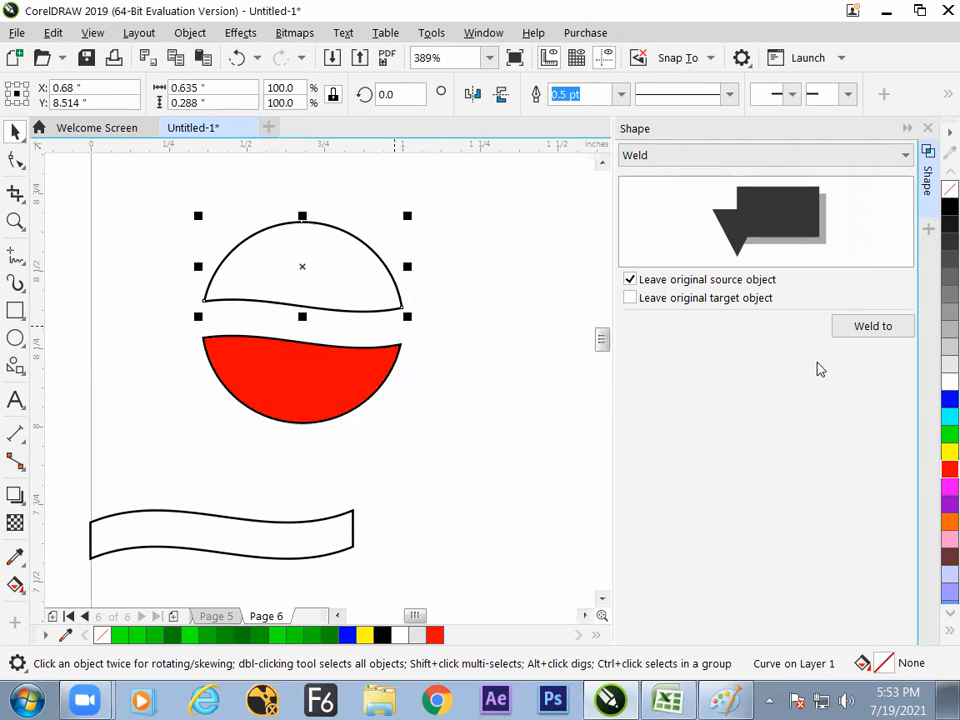
click(949, 399)
Shrink the blue and red halves together to under half size and place them near the page's left edge, above the banner.
drag(490, 198, 186, 455)
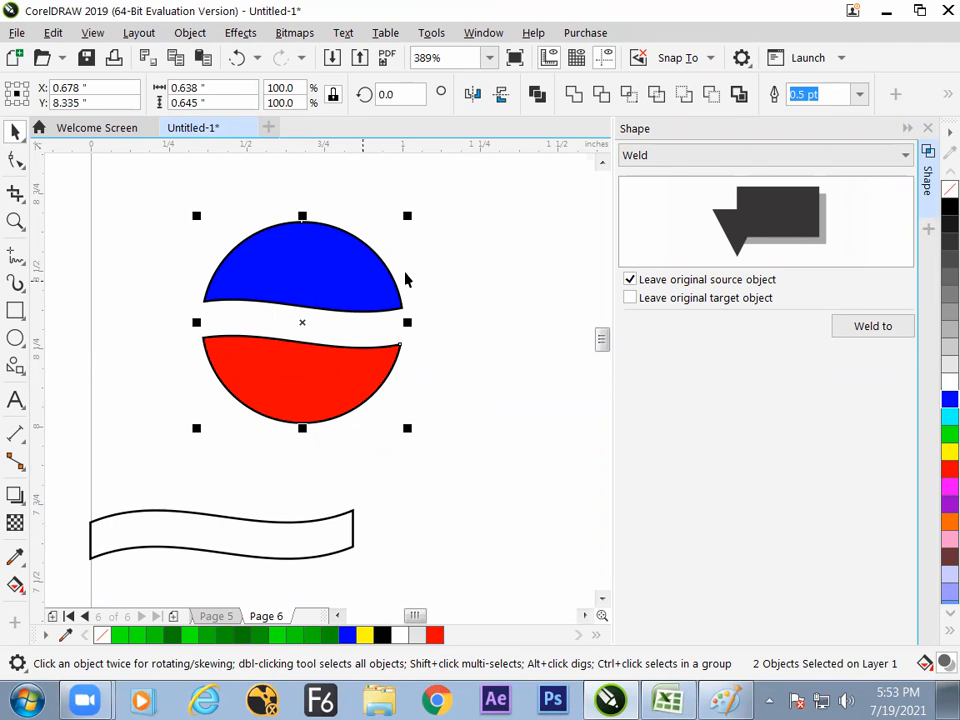
drag(407, 215, 196, 215)
click(212, 464)
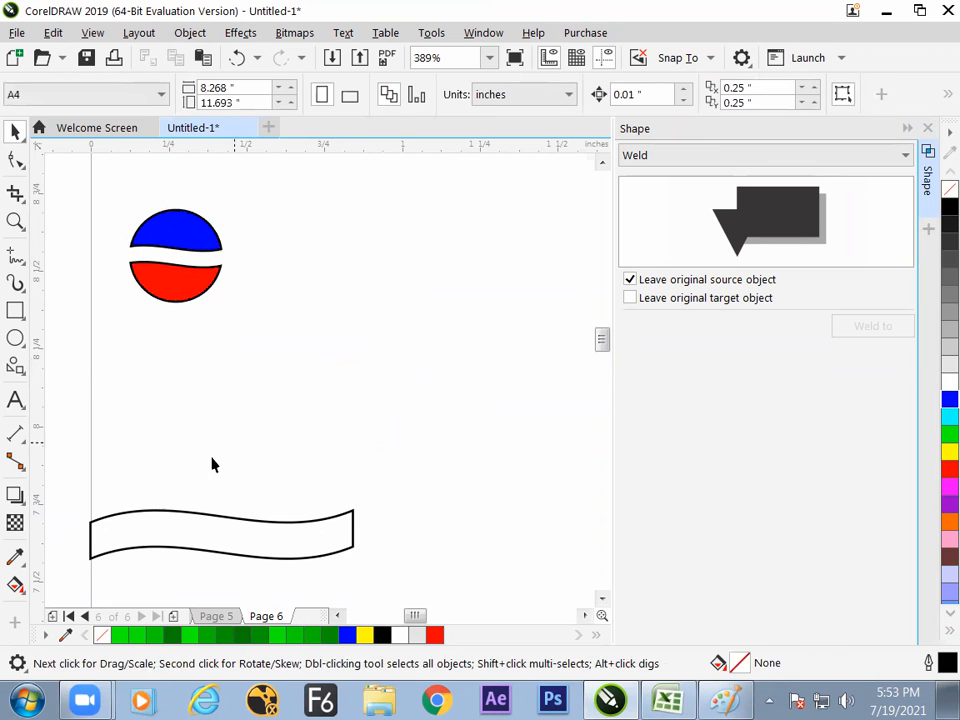
Draw a circle about 0.49 inches in diameter beside the coloured one and lay the wave banner across it, narrowed to about 0.62 inches.
key(F7)
mouse_move(338, 234)
mouse_down()
mouse_move(476, 400)
mouse_move(437, 370)
mouse_move(444, 396)
mouse_move(409, 409)
mouse_move(366, 390)
mouse_move(294, 431)
mouse_move(407, 435)
mouse_move(370, 418)
mouse_move(437, 419)
mouse_move(433, 396)
mouse_move(414, 385)
mouse_up()
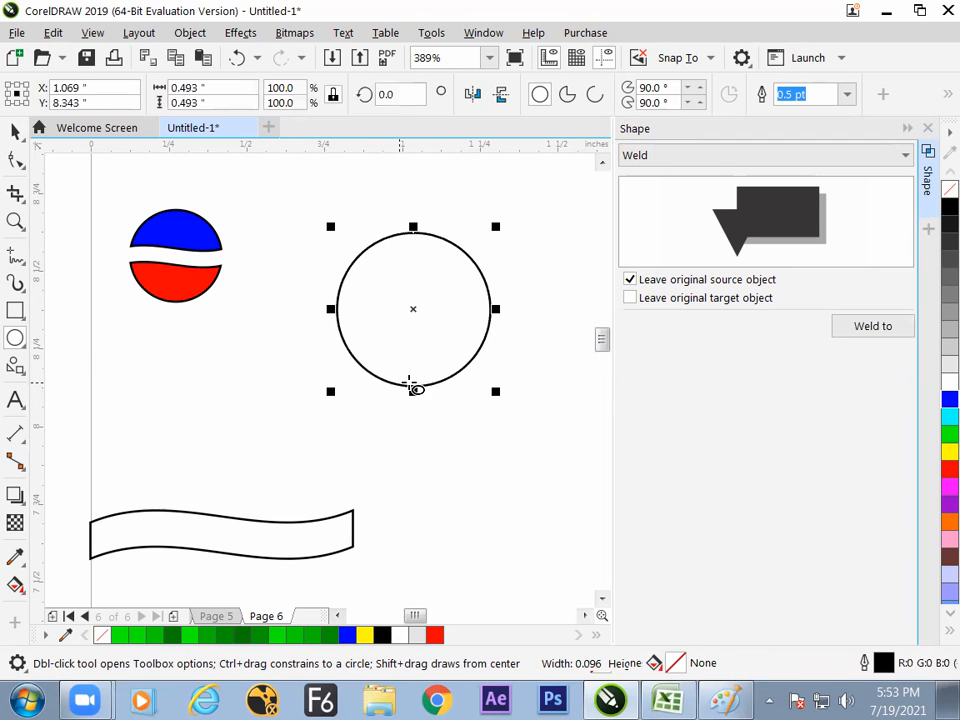
click(15, 131)
drag(208, 517, 393, 309)
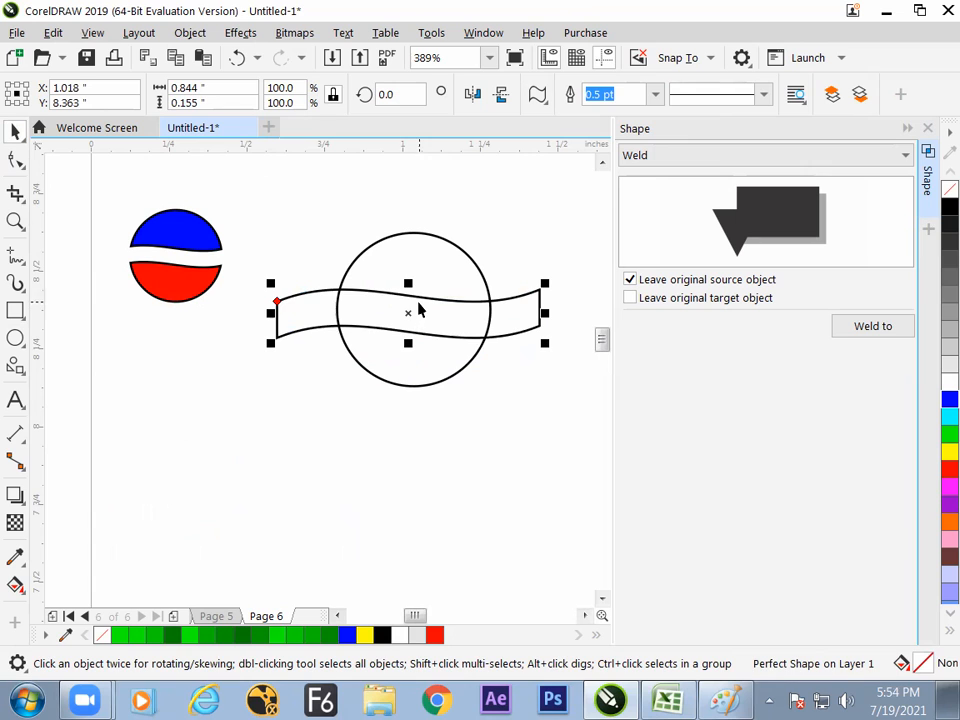
drag(272, 314, 346, 314)
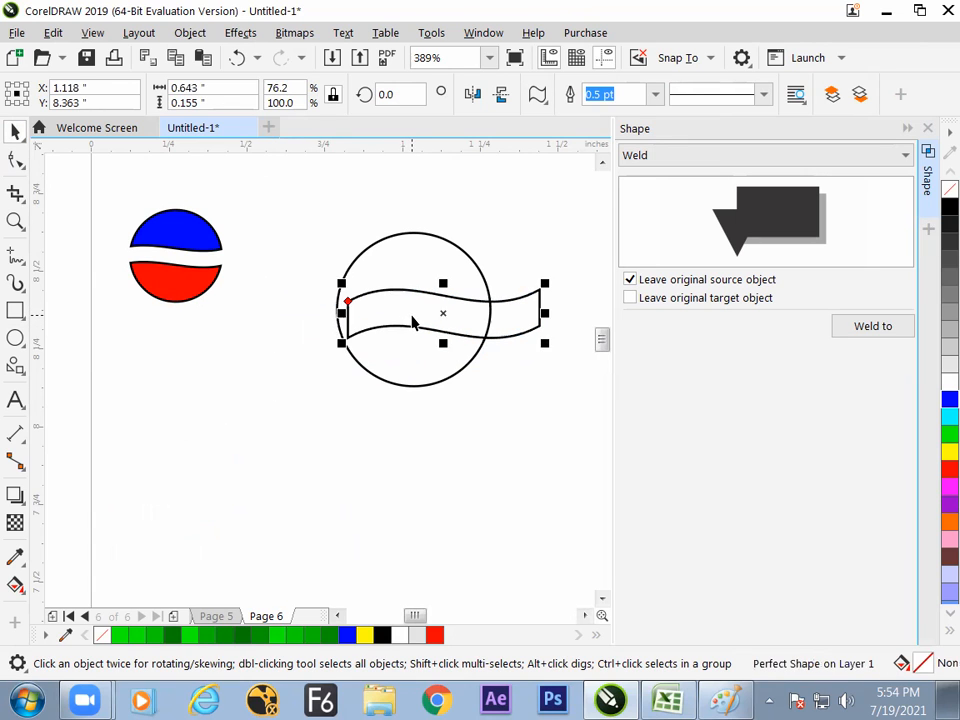
Shift the new circle about 0.1 inches down and align its centre with the banner's both horizontally and vertically.
click(412, 380)
drag(308, 229, 480, 441)
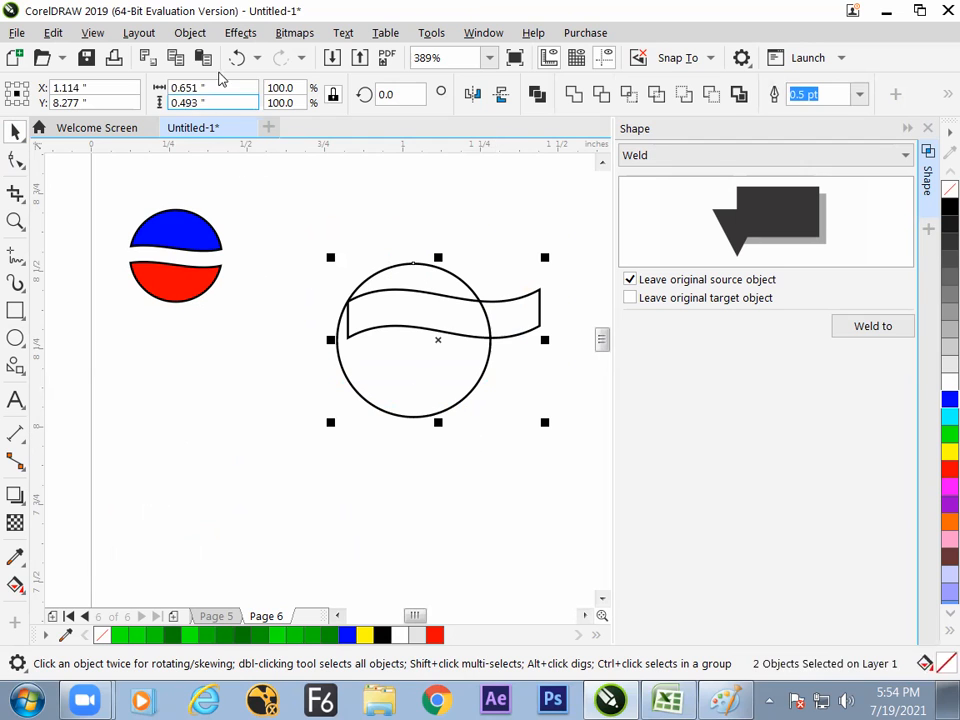
click(190, 32)
mouse_move(289, 304)
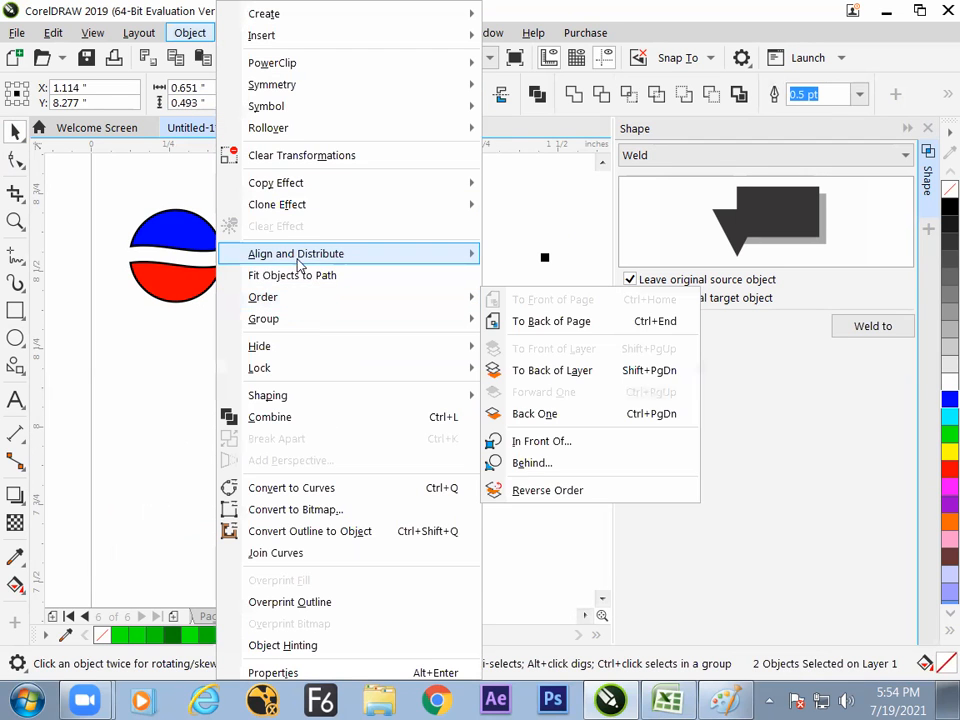
mouse_move(400, 254)
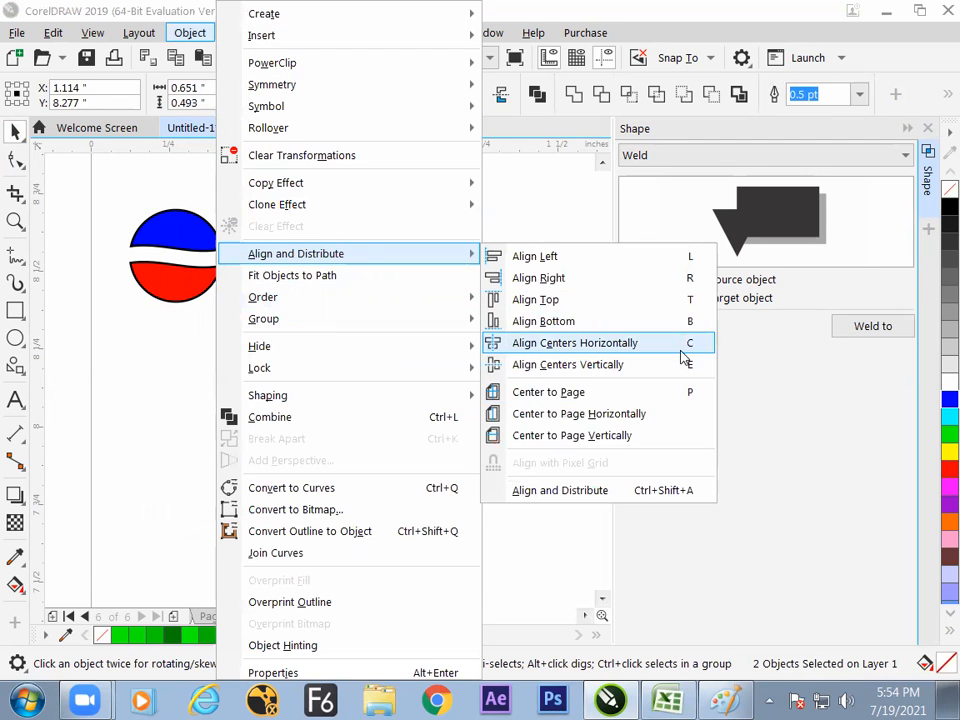
click(590, 345)
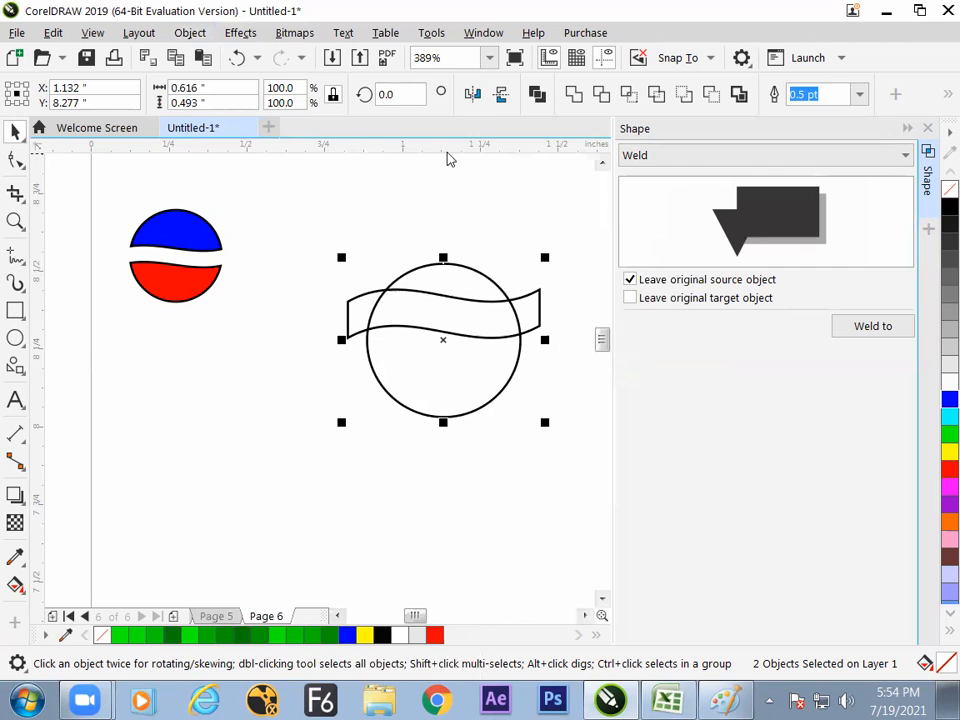
click(188, 33)
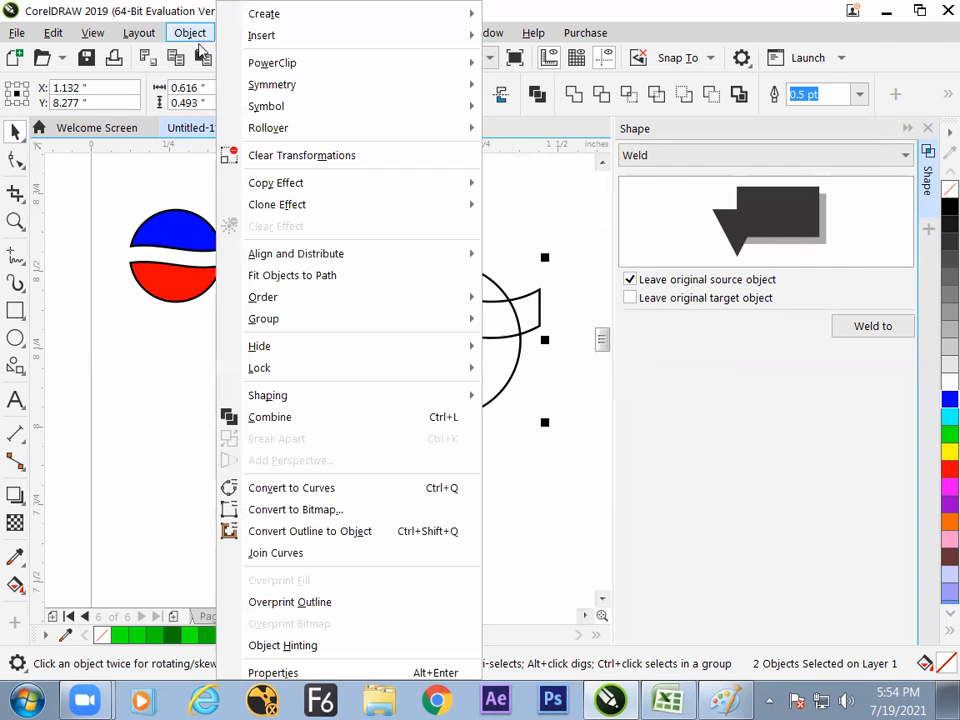
mouse_move(250, 260)
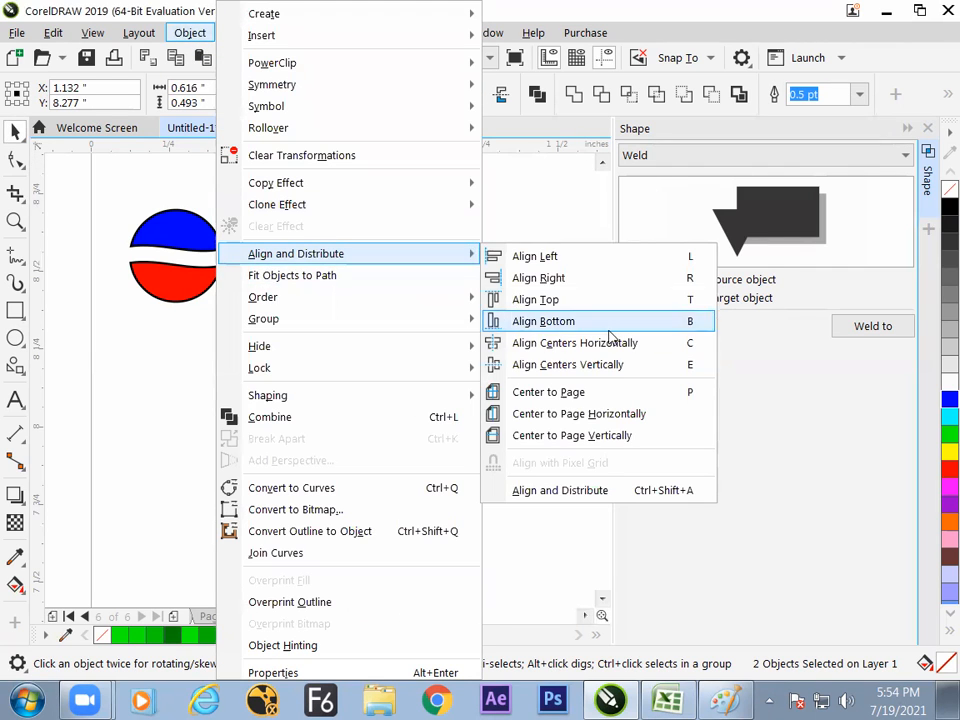
click(630, 368)
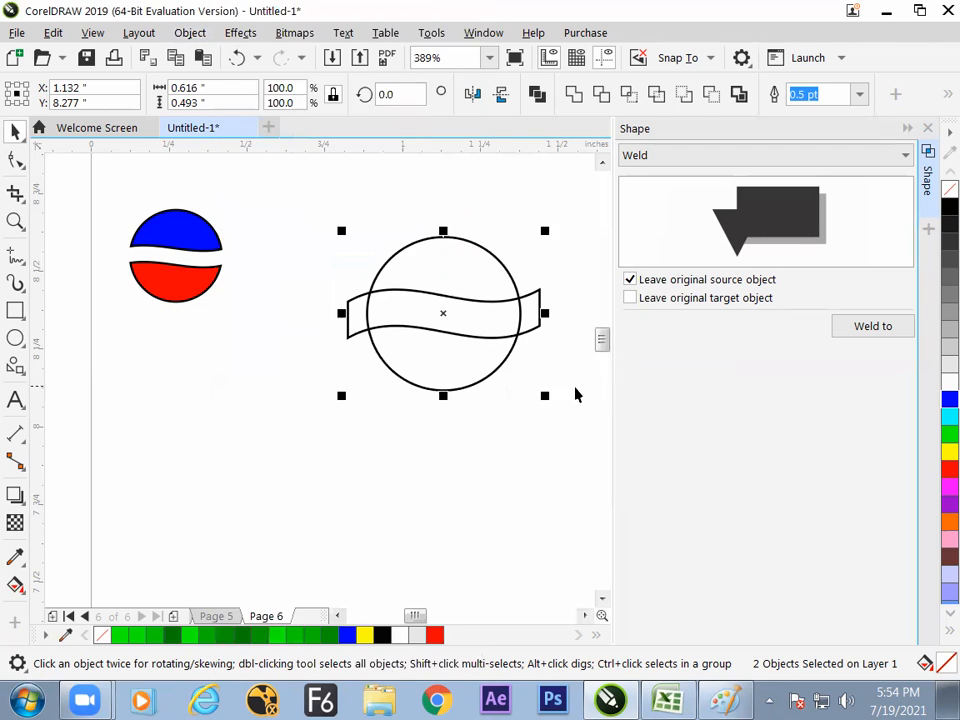
Reshape the wave banner with its control point to make the band slightly thinner and its curves deeper, keeping the banner selected.
click(514, 421)
click(505, 340)
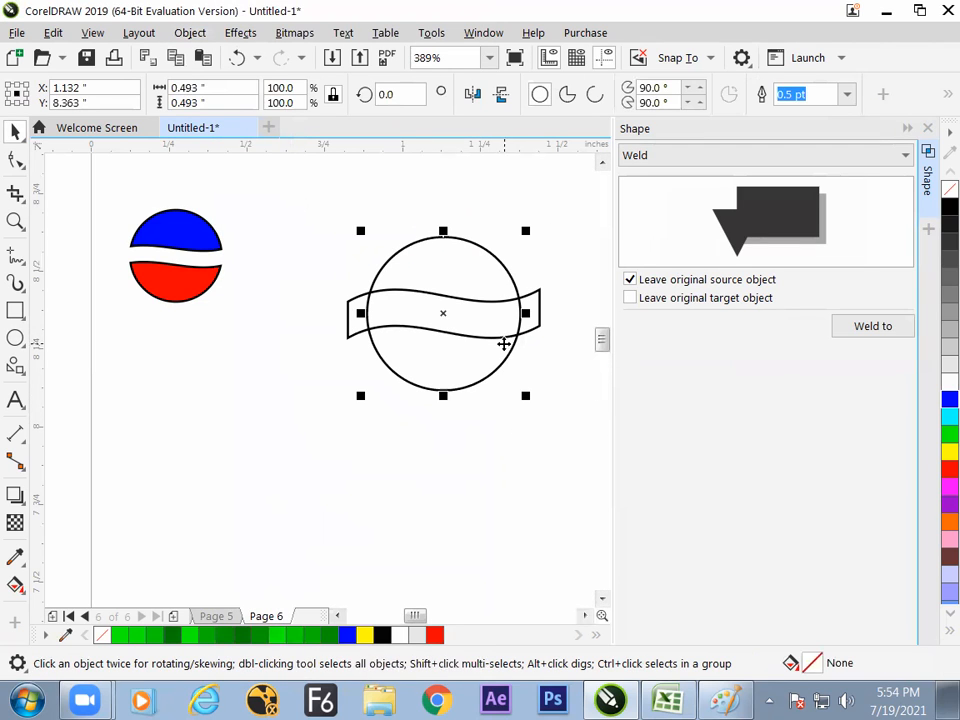
click(321, 379)
click(349, 321)
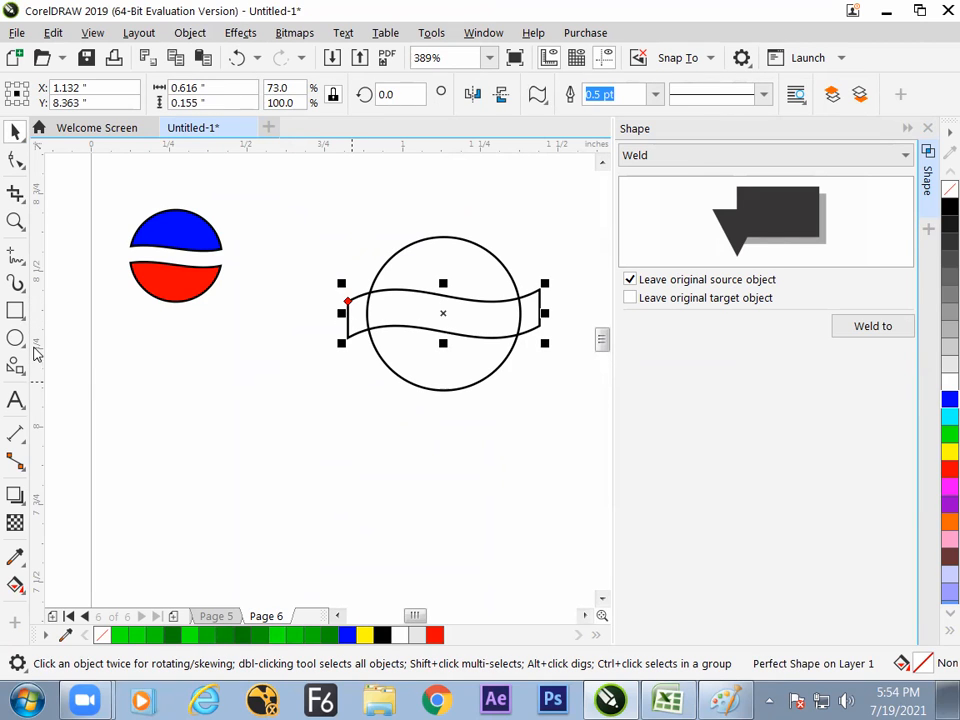
click(15, 160)
mouse_move(347, 303)
mouse_down()
mouse_move(349, 320)
mouse_move(350, 312)
mouse_up()
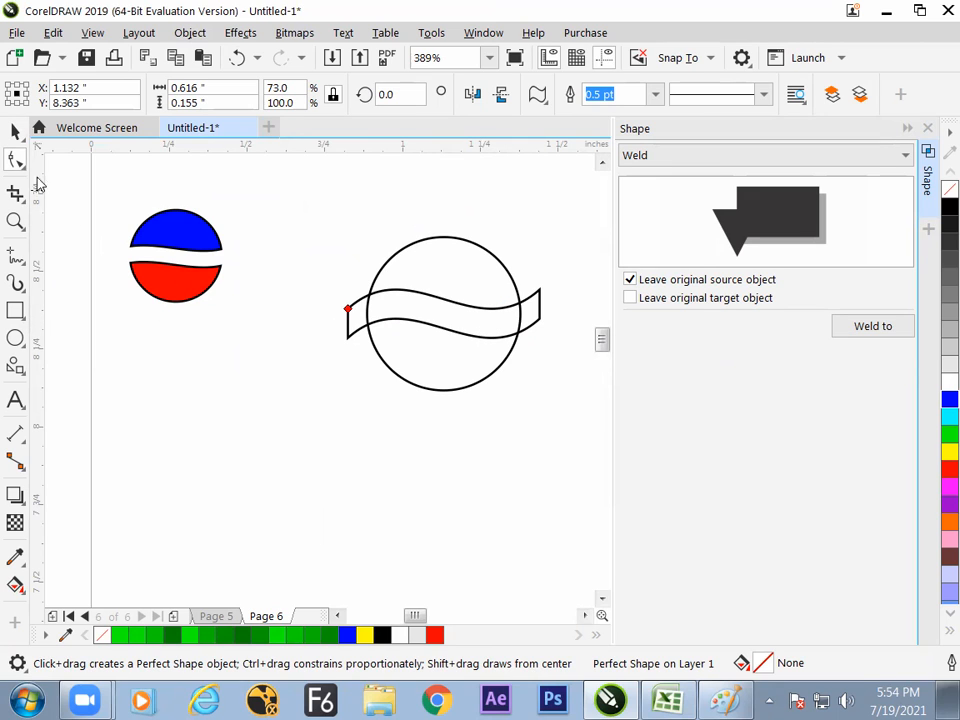
click(15, 131)
click(330, 242)
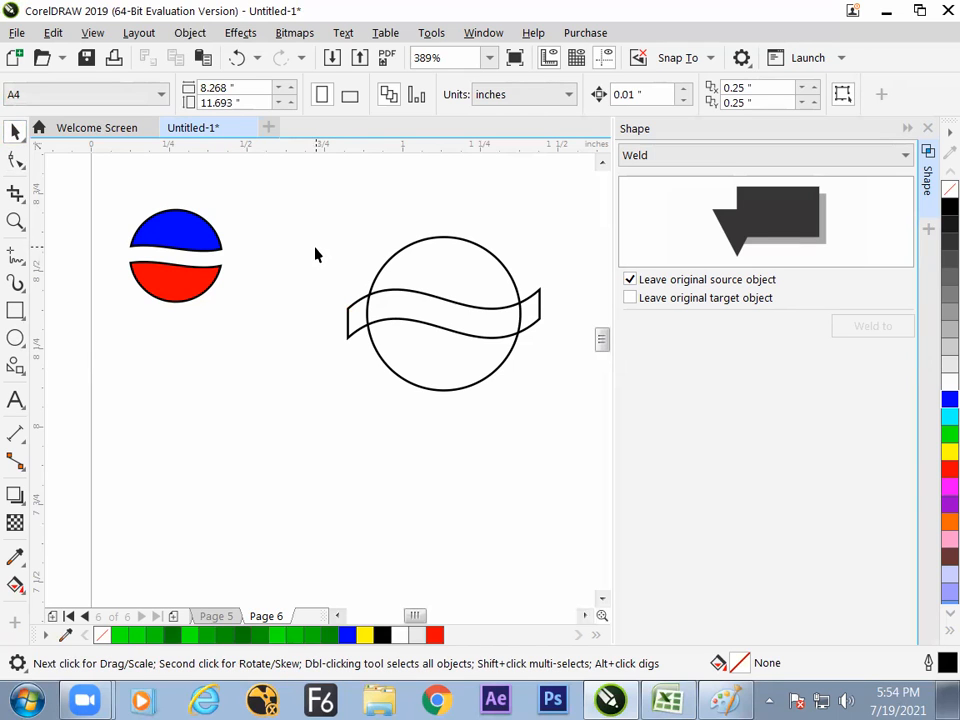
click(348, 316)
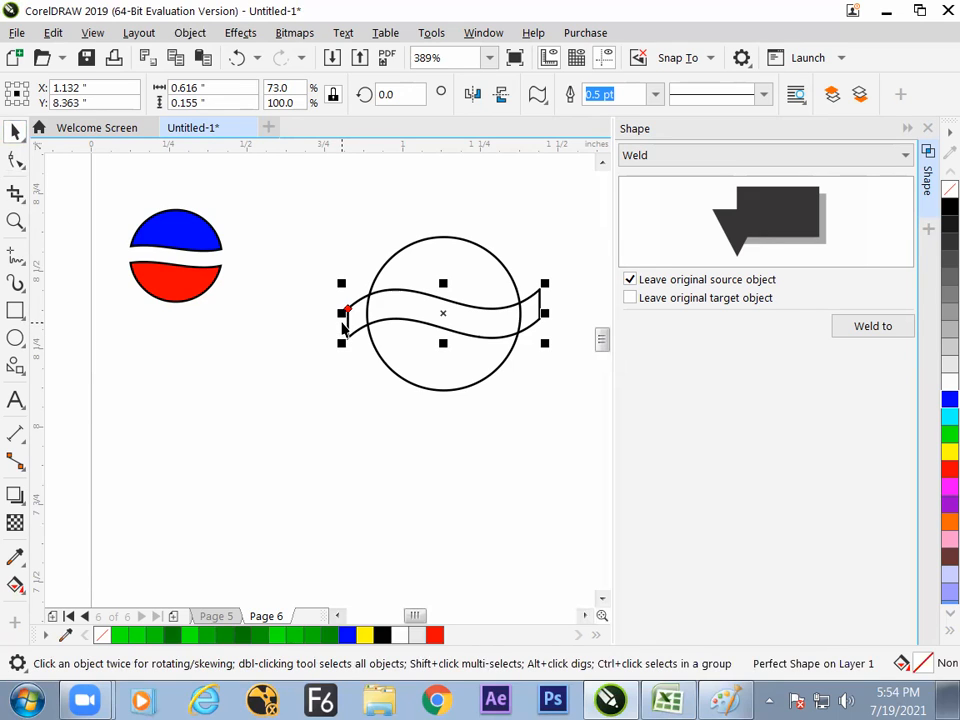
Trim the circle with the wave banner, keeping the source banner, and move the banner down below the small blue-and-red circle.
click(690, 160)
click(679, 188)
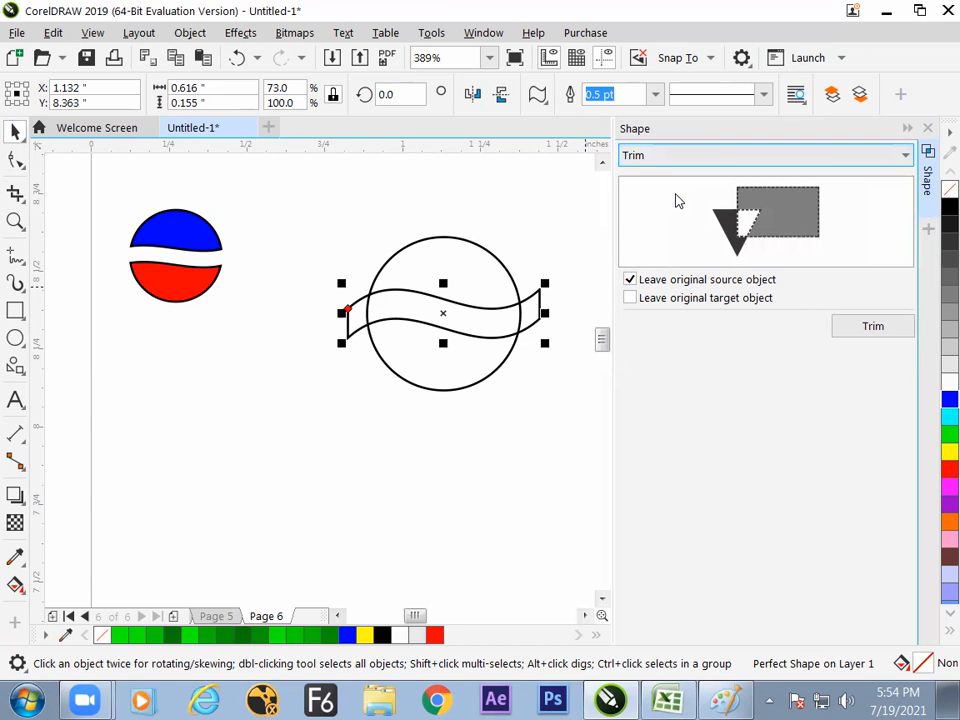
click(836, 323)
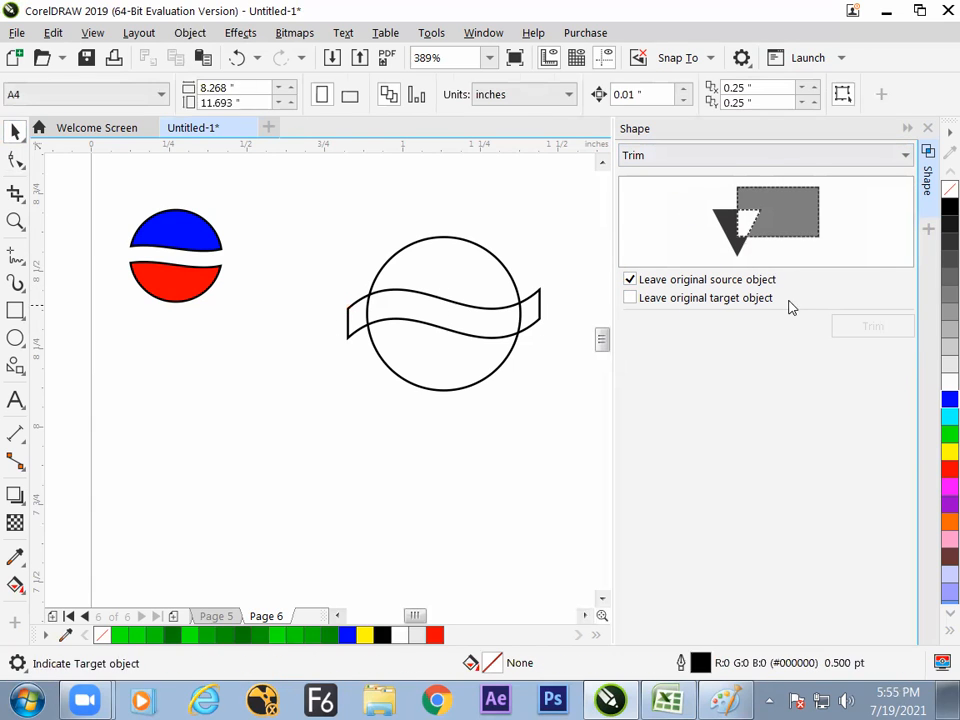
click(500, 268)
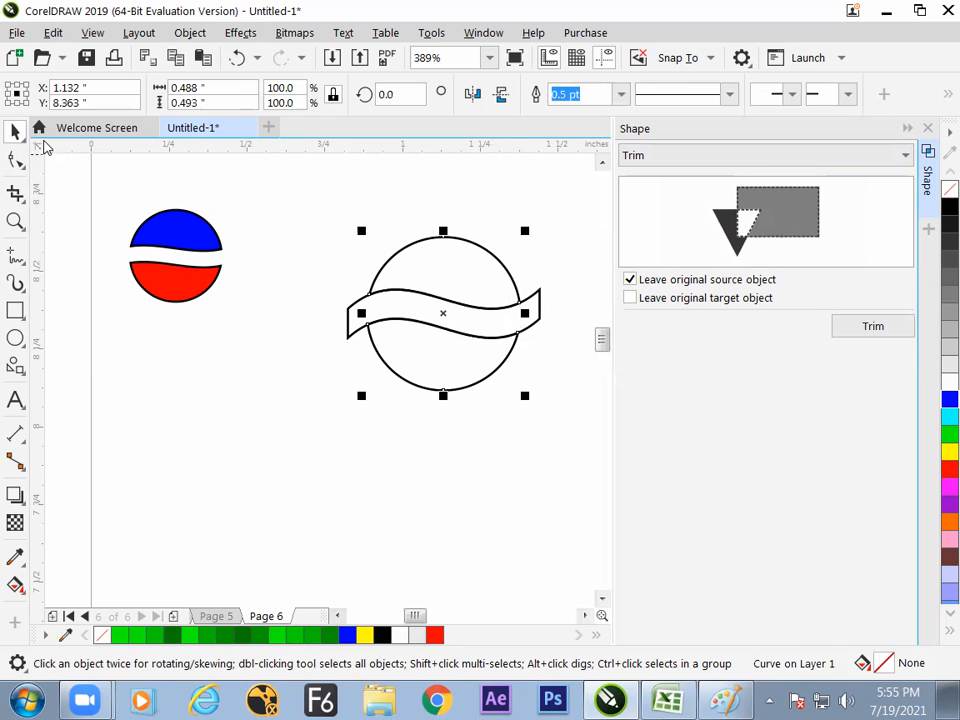
click(285, 341)
drag(353, 322, 143, 474)
Break the trimmed circle curve apart into separate upper and lower halves.
click(484, 444)
click(450, 383)
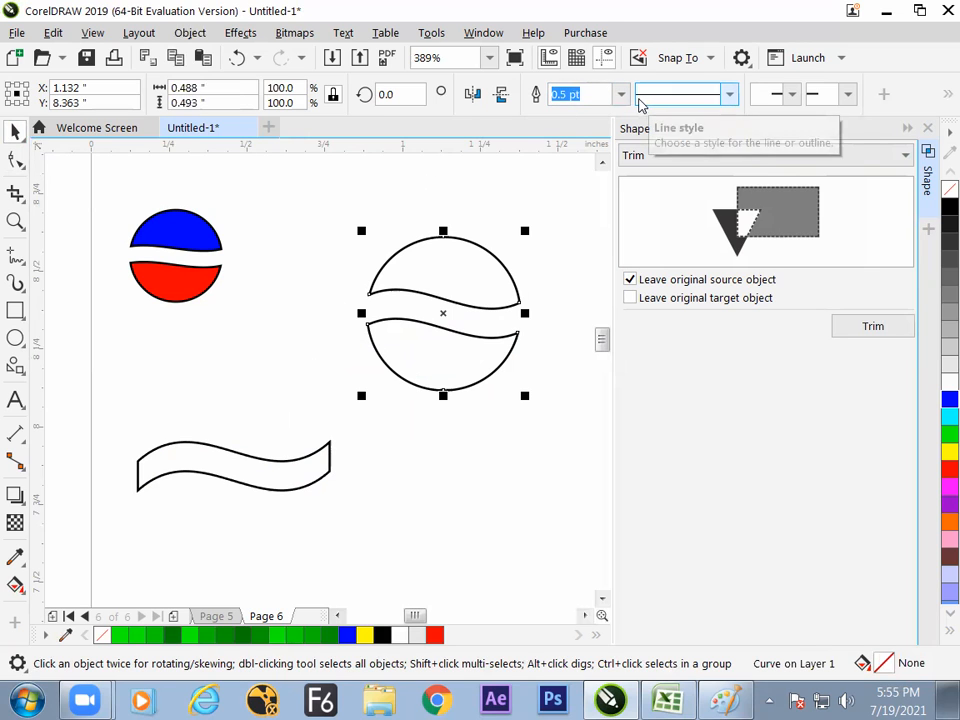
click(530, 278)
click(503, 321)
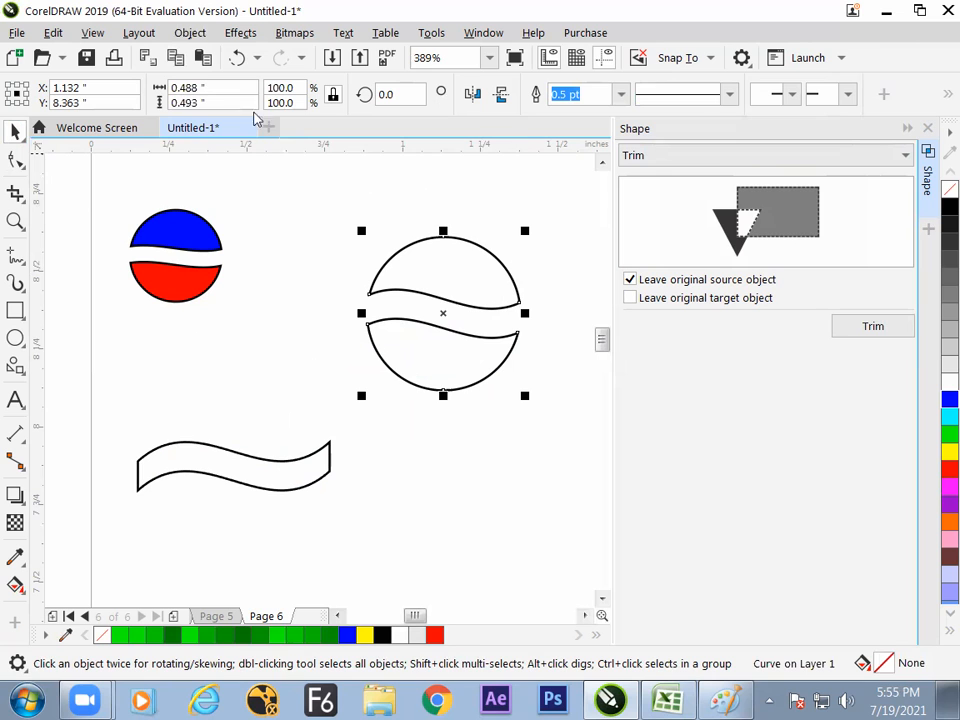
click(186, 33)
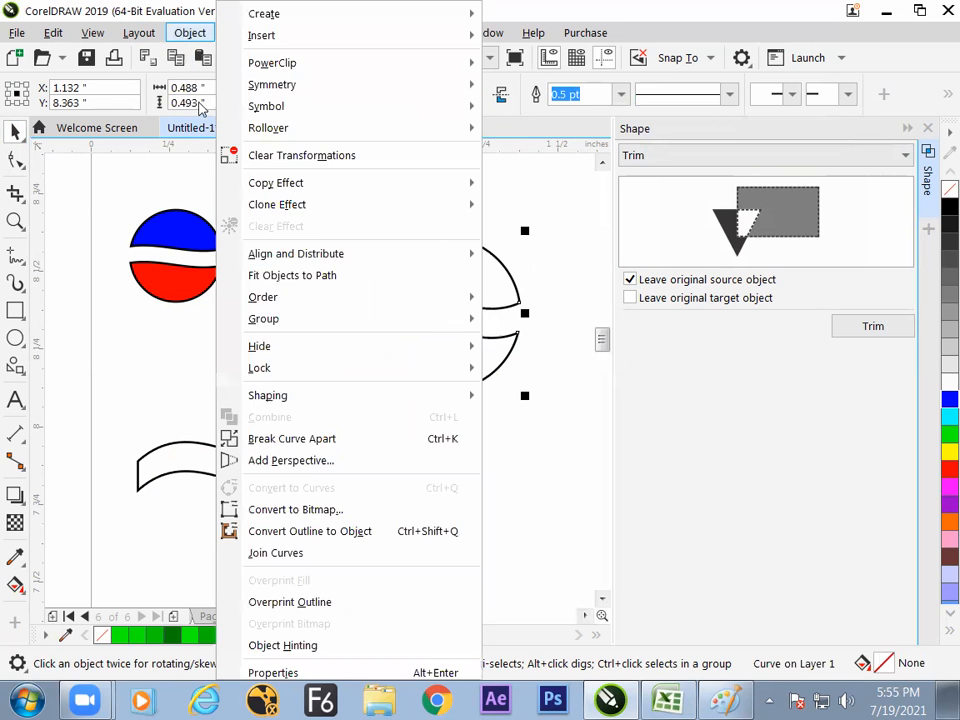
click(303, 436)
click(476, 321)
Fill the upper half of the trimmed circle red and the lower half green.
click(484, 302)
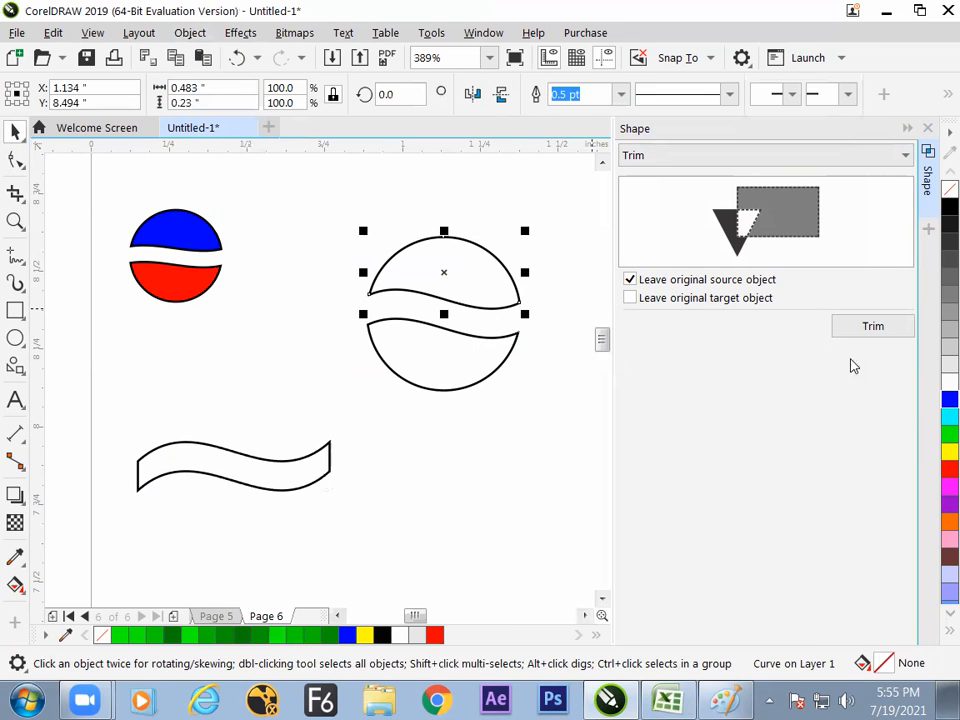
click(947, 468)
click(476, 388)
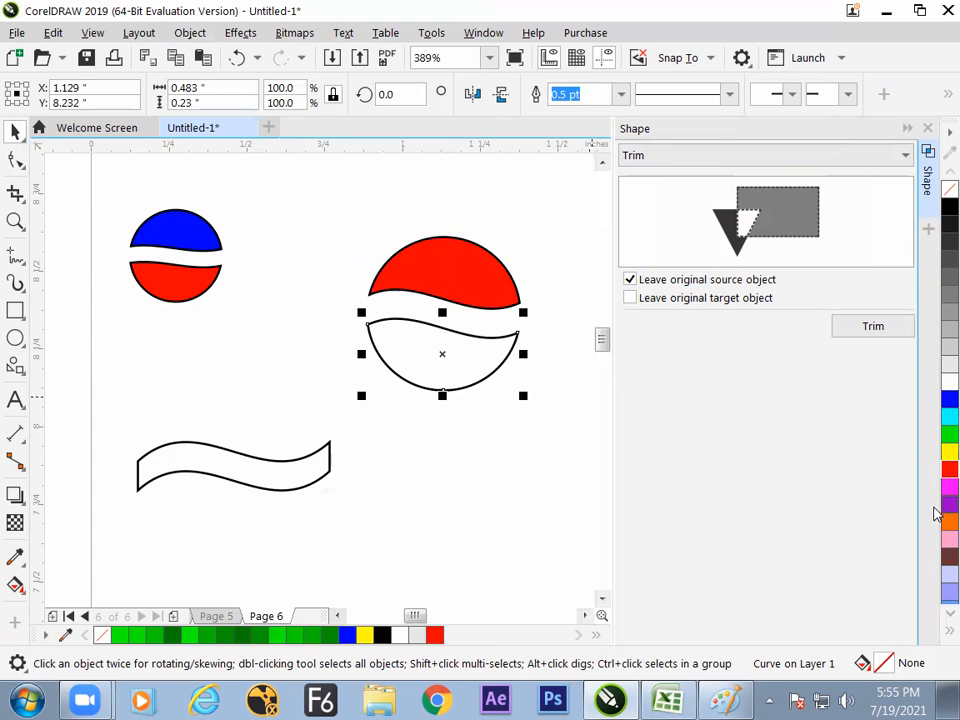
click(948, 434)
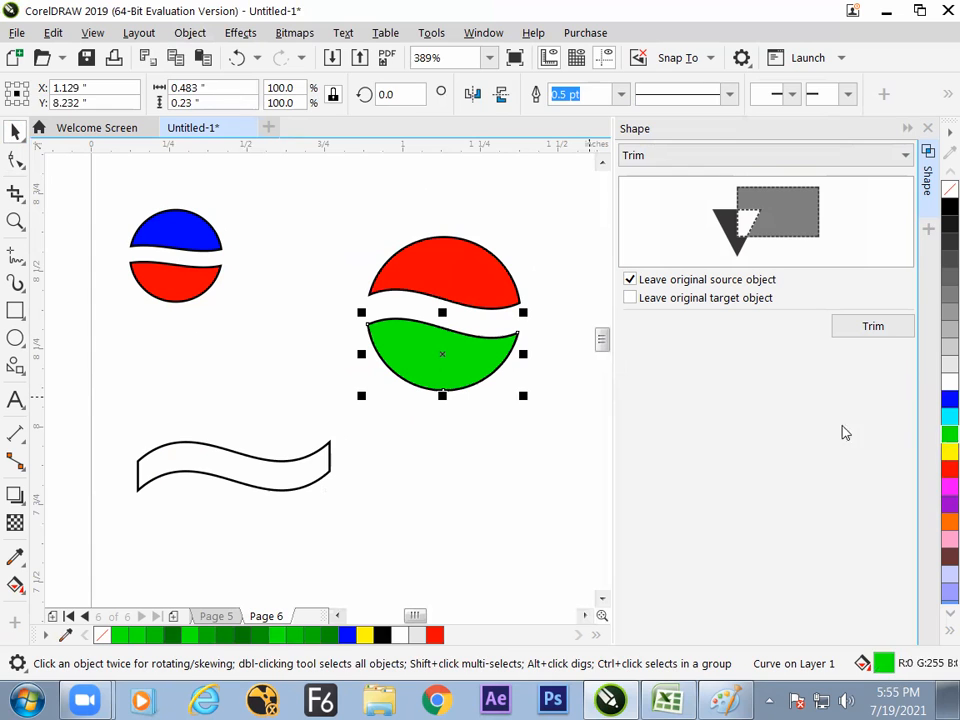
Set the outline width of both the red and green halves to None.
click(325, 218)
drag(551, 433, 551, 433)
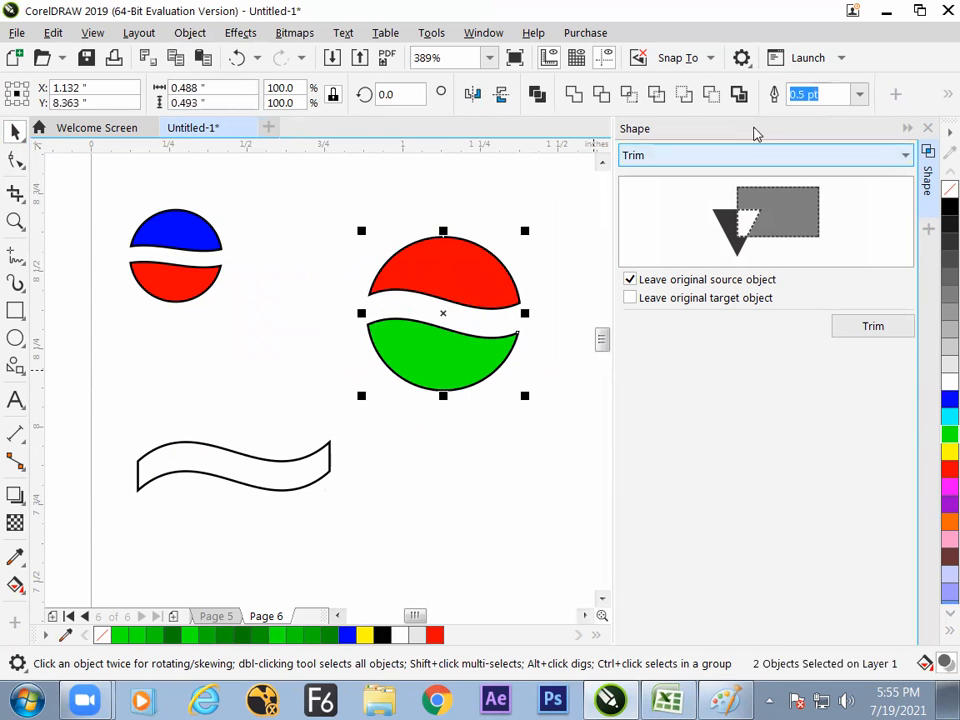
click(859, 94)
click(855, 112)
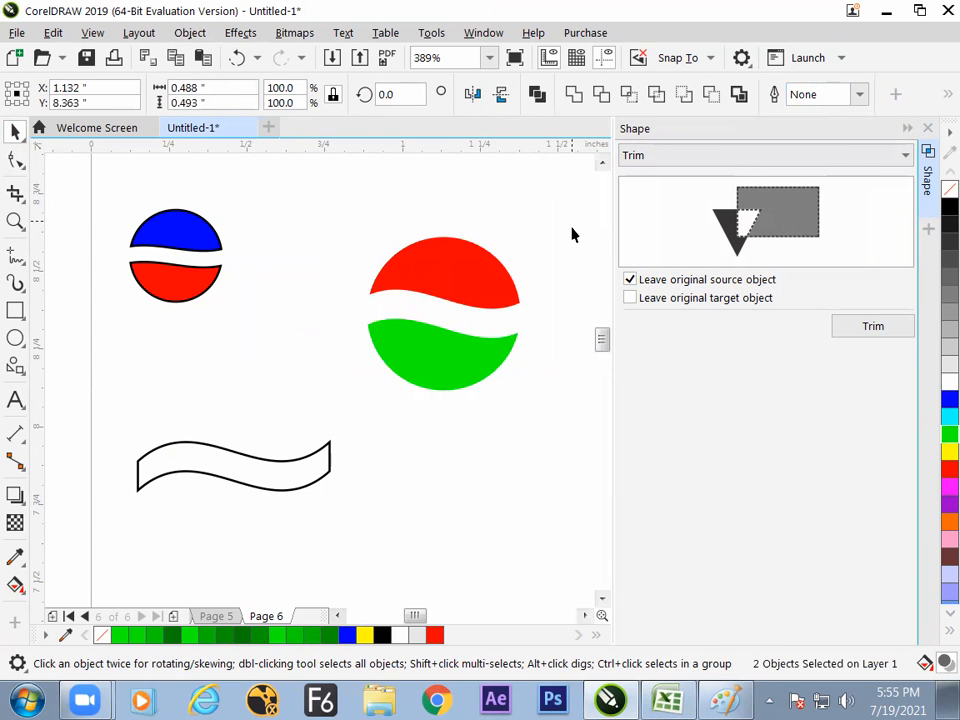
Open the green half's fill properties and dock them together with the Shape docker.
click(543, 405)
click(500, 378)
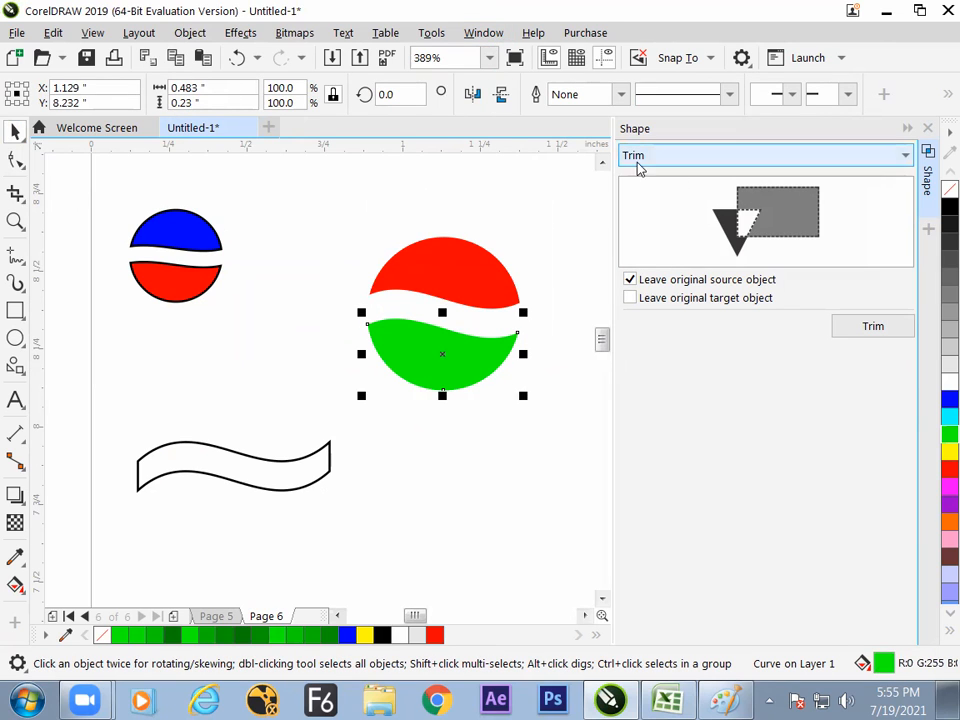
key(alt+Return)
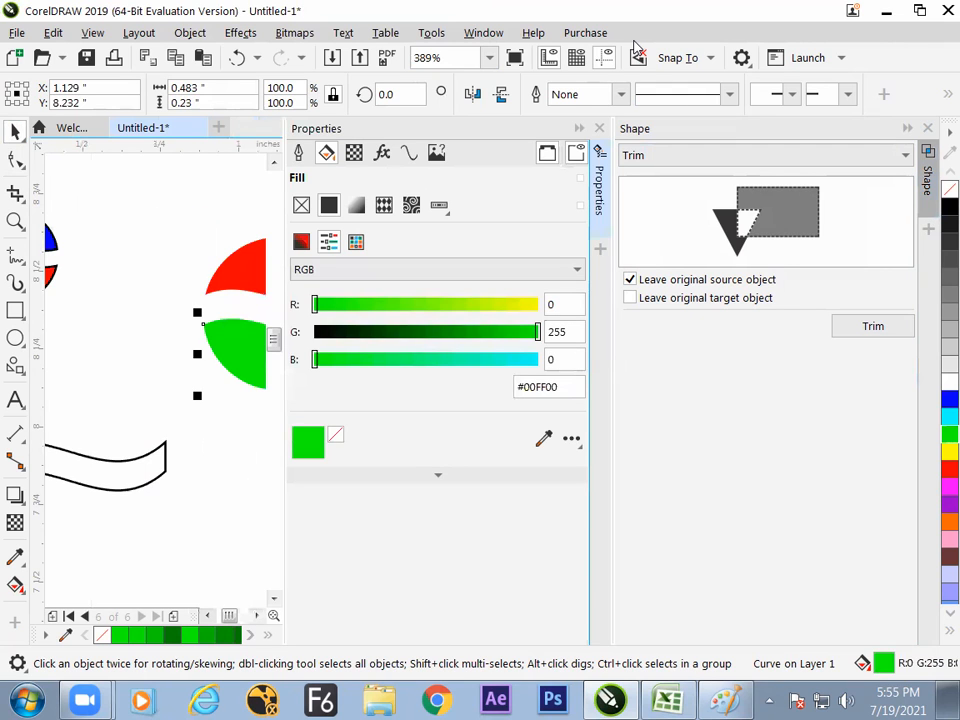
mouse_move(313, 135)
mouse_down()
mouse_move(664, 281)
mouse_move(744, 240)
mouse_move(916, 248)
mouse_move(851, 246)
mouse_move(904, 257)
mouse_up()
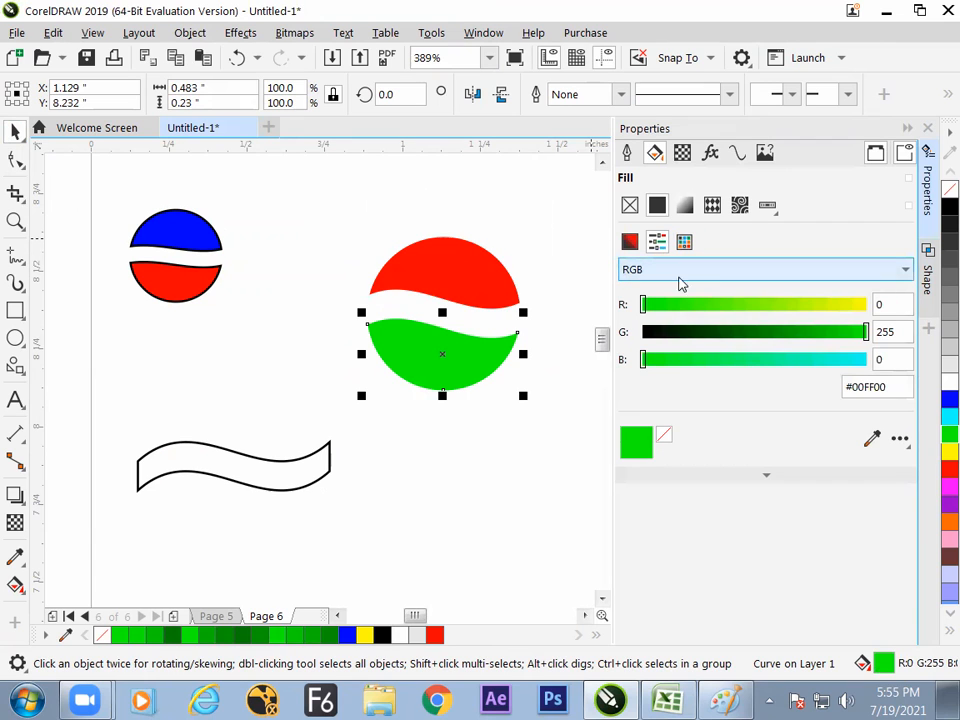
Darken the green half by switching its fill to the HSB model with brightness 52, and select both halves.
click(713, 274)
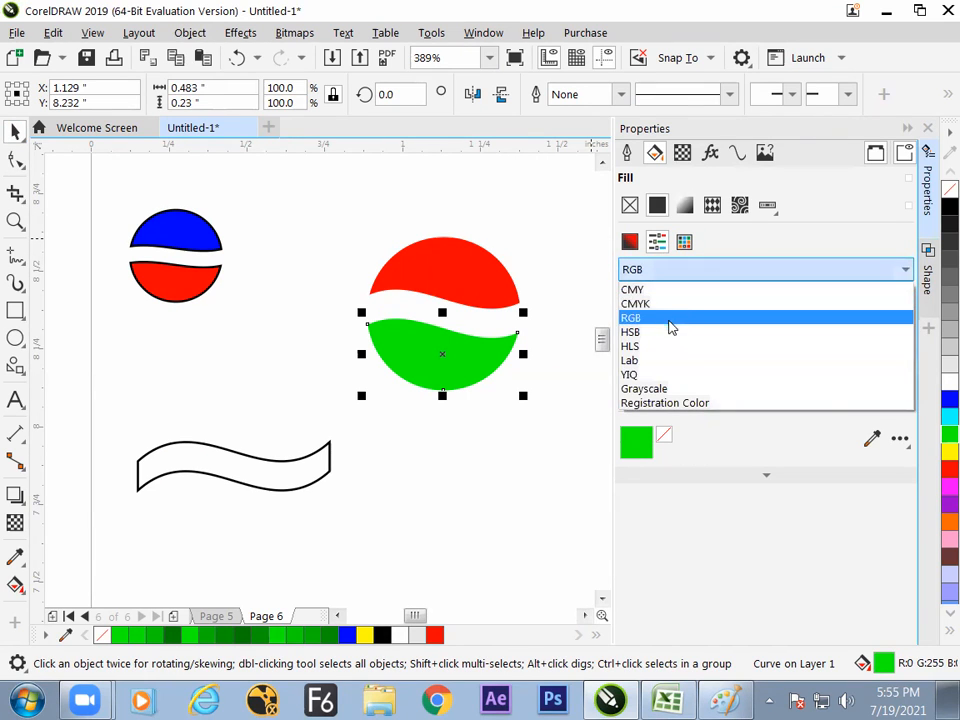
click(671, 331)
drag(865, 359, 759, 368)
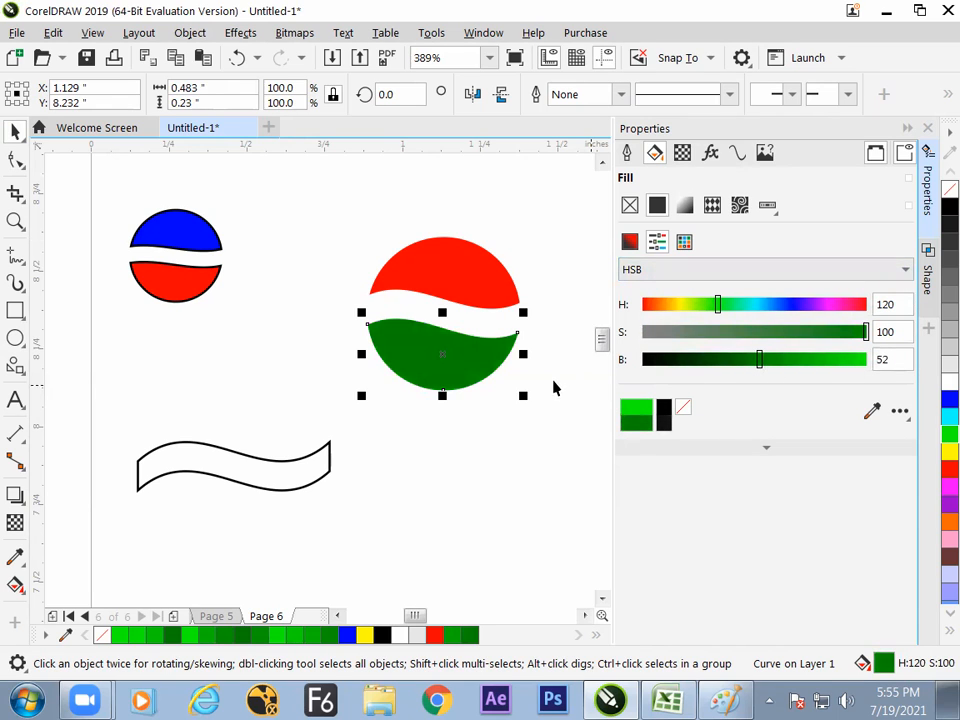
click(562, 381)
drag(356, 210, 535, 405)
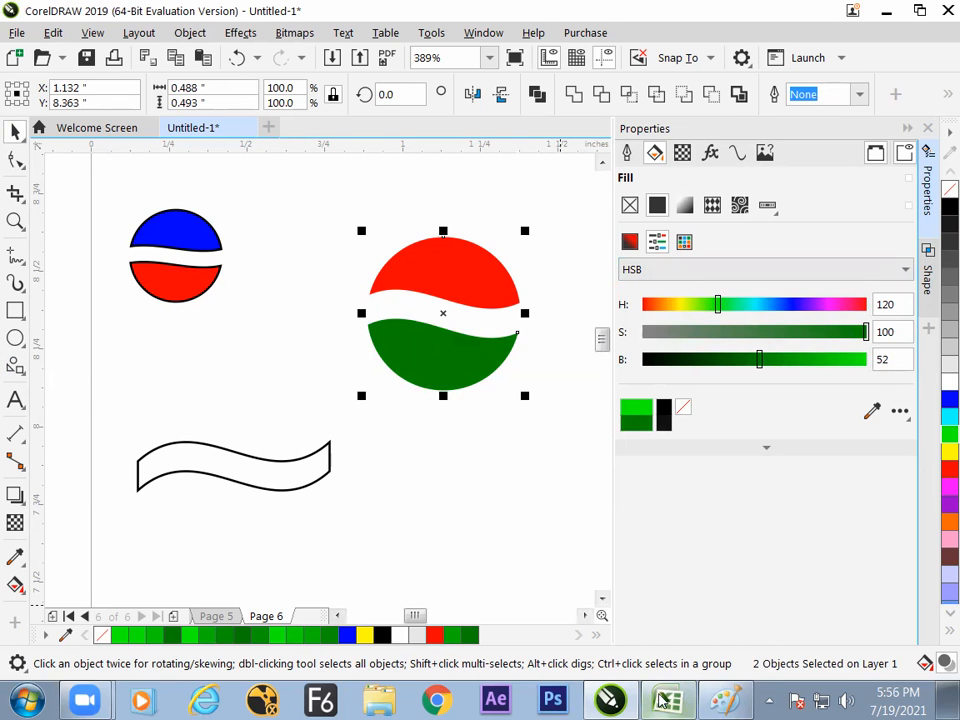
Switch to the COREL EXCEL.xlsx workbook in Excel and enter "basic shape" in cell F150 of Sheet2.
click(668, 700)
click(259, 553)
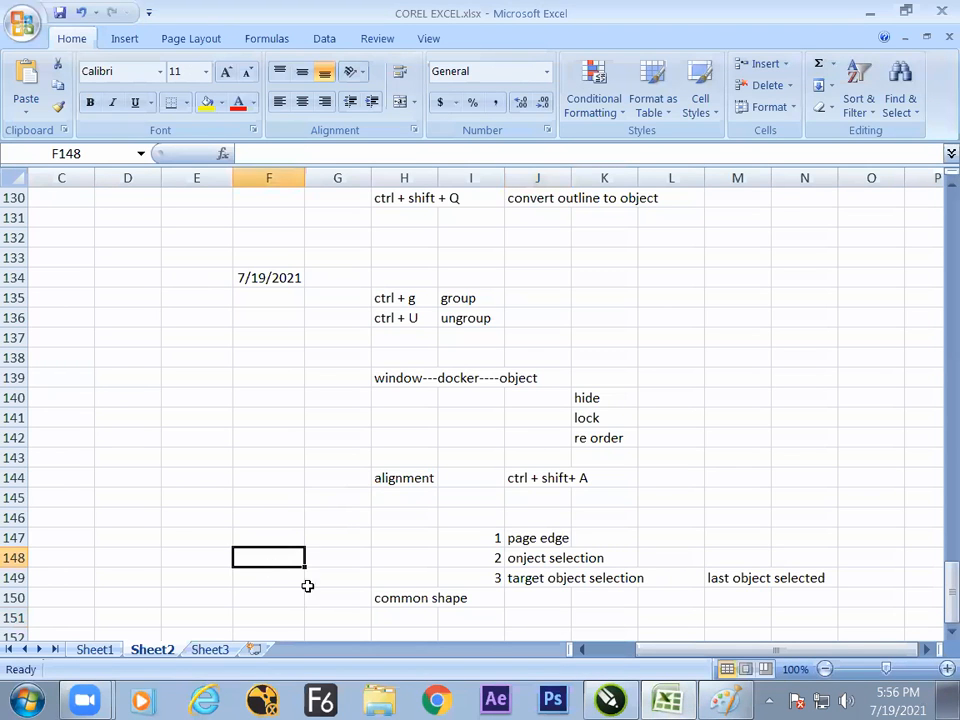
click(261, 612)
click(255, 596)
text(v)
key(BackSpace)
text(basic sh)
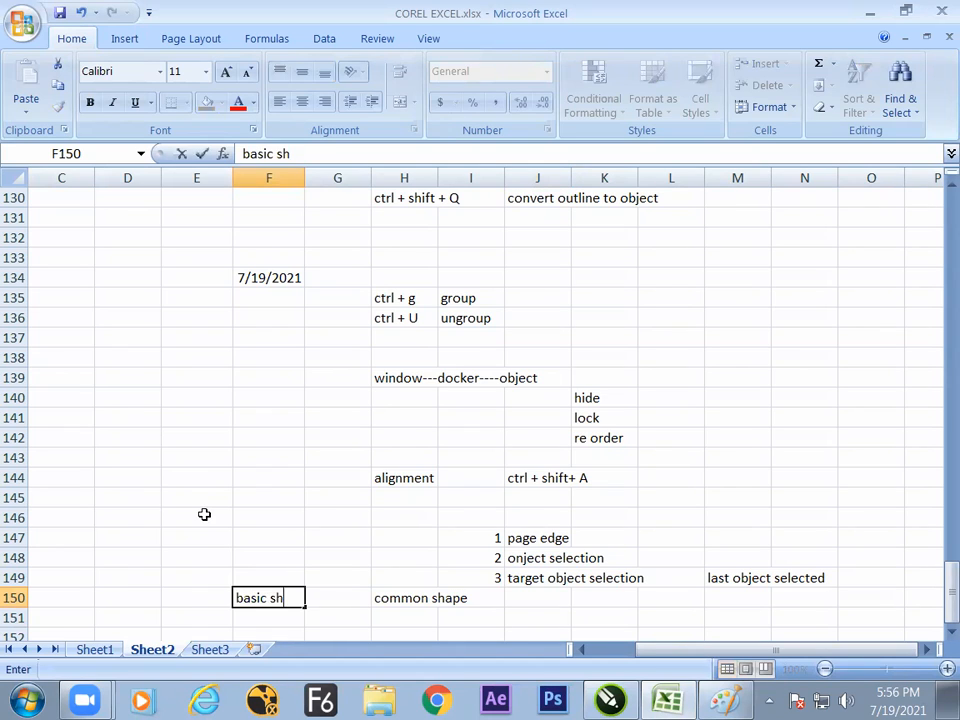
text(ape)
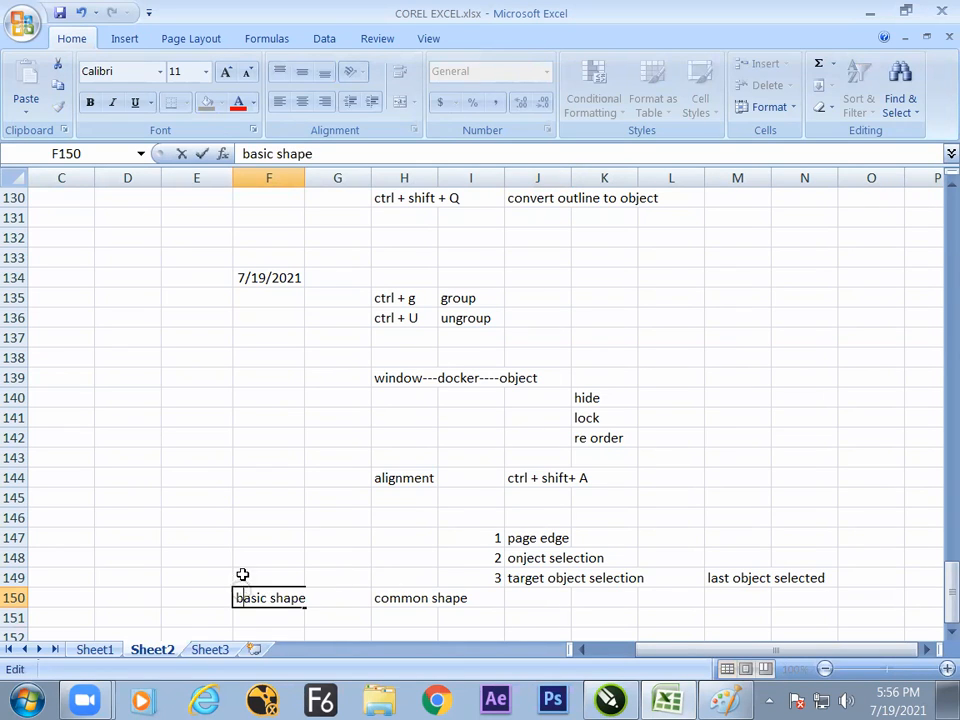
key(ctrl+Return)
click(420, 597)
click(292, 594)
click(394, 600)
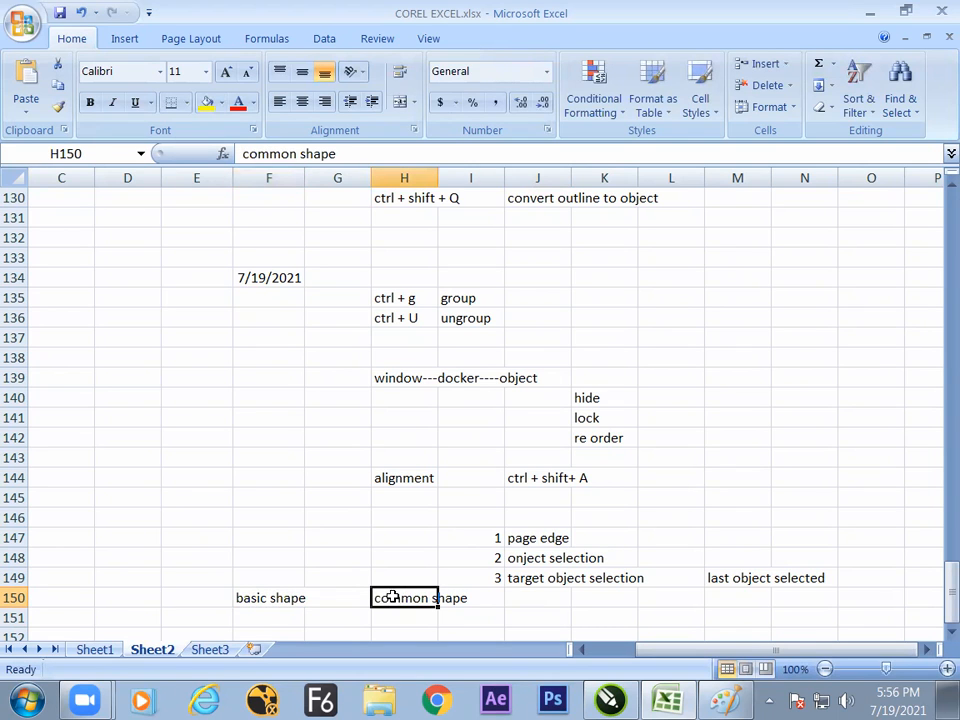
click(300, 600)
click(403, 604)
key(alt+Tab)
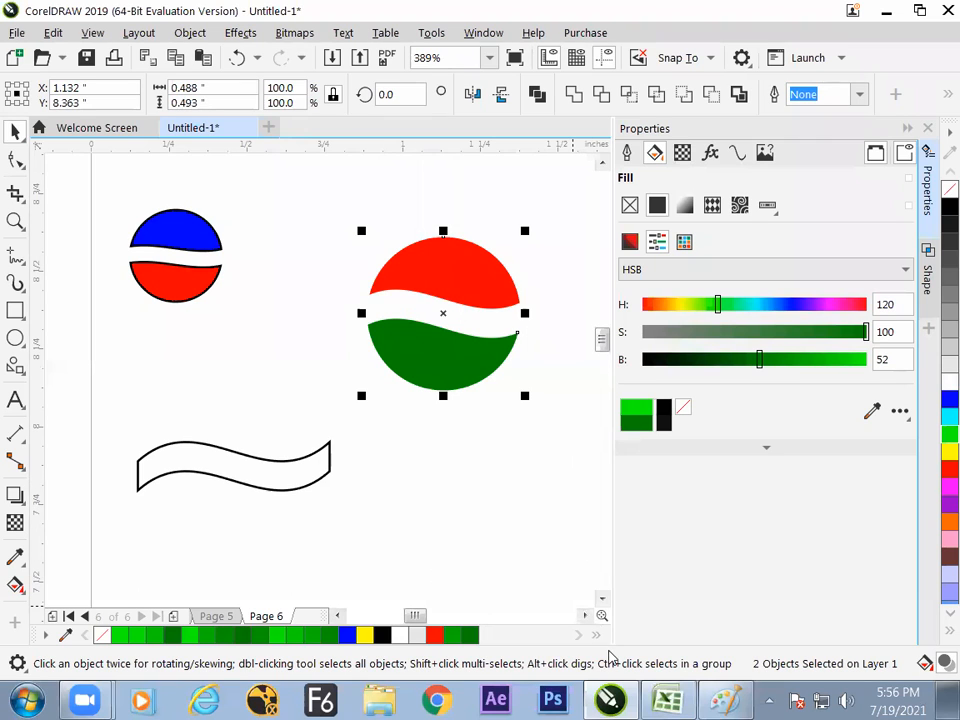
mouse_move(673, 702)
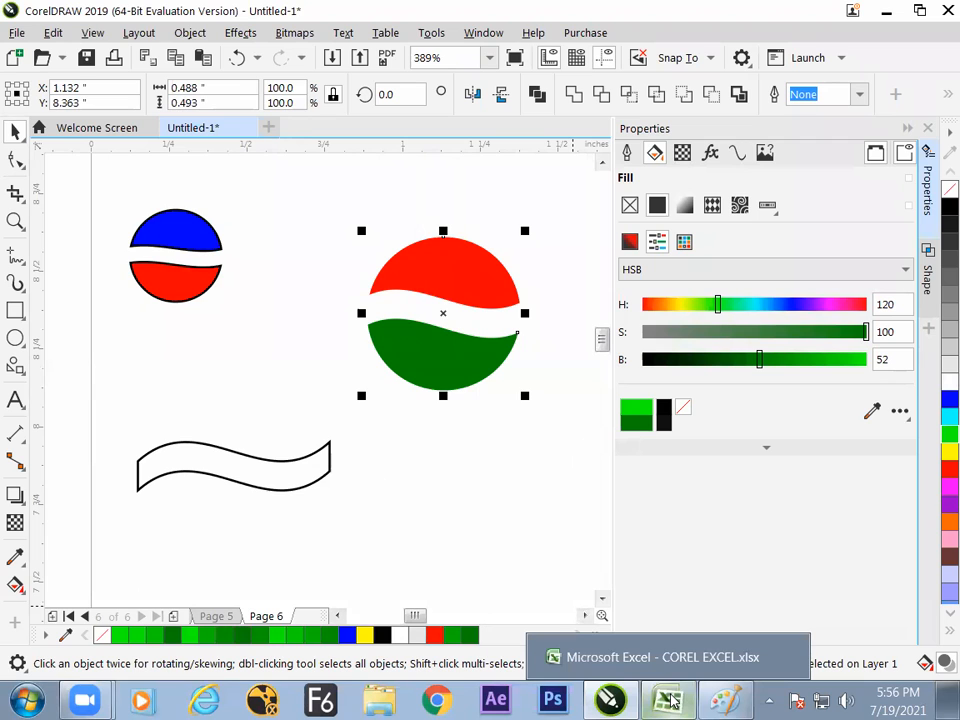
click(673, 702)
click(515, 615)
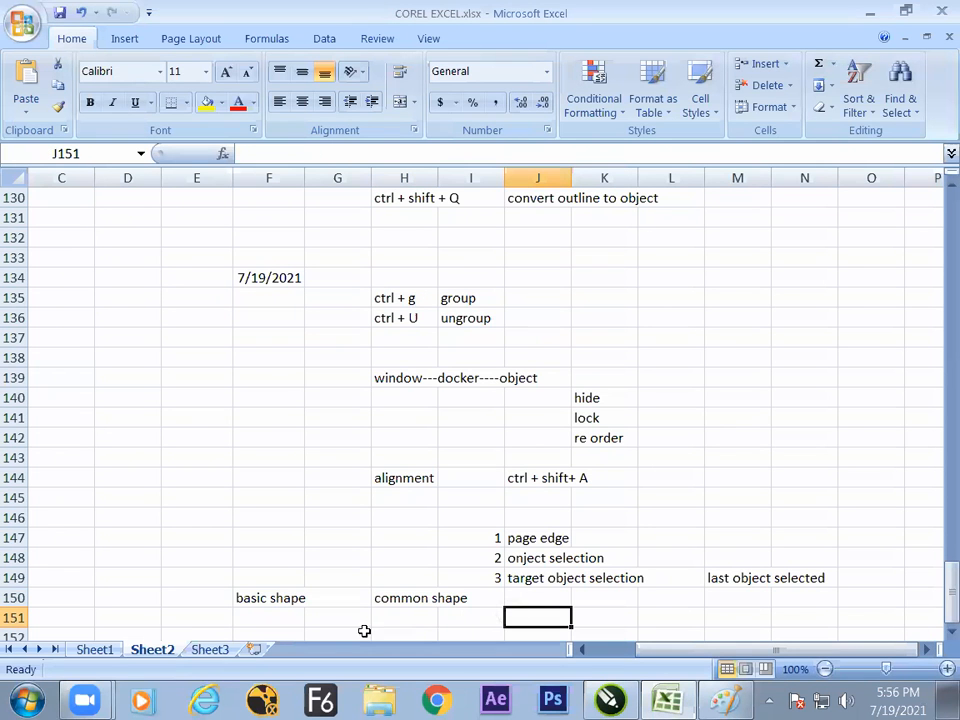
Enter "shape" in cell E139 and "object" in cell E140.
click(177, 382)
text(s)
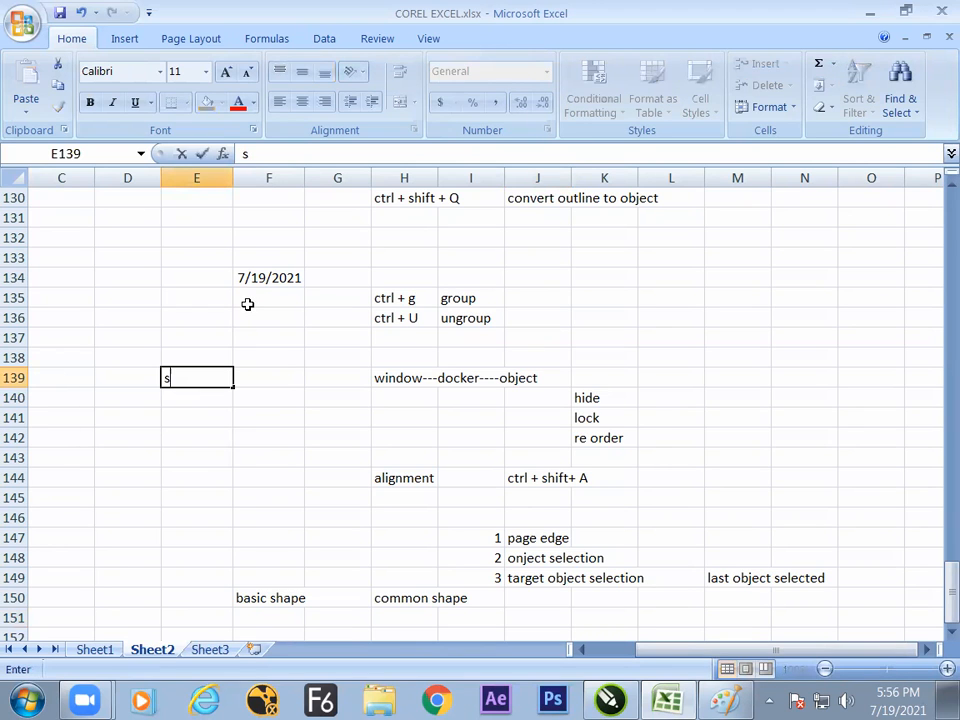
text(hape)
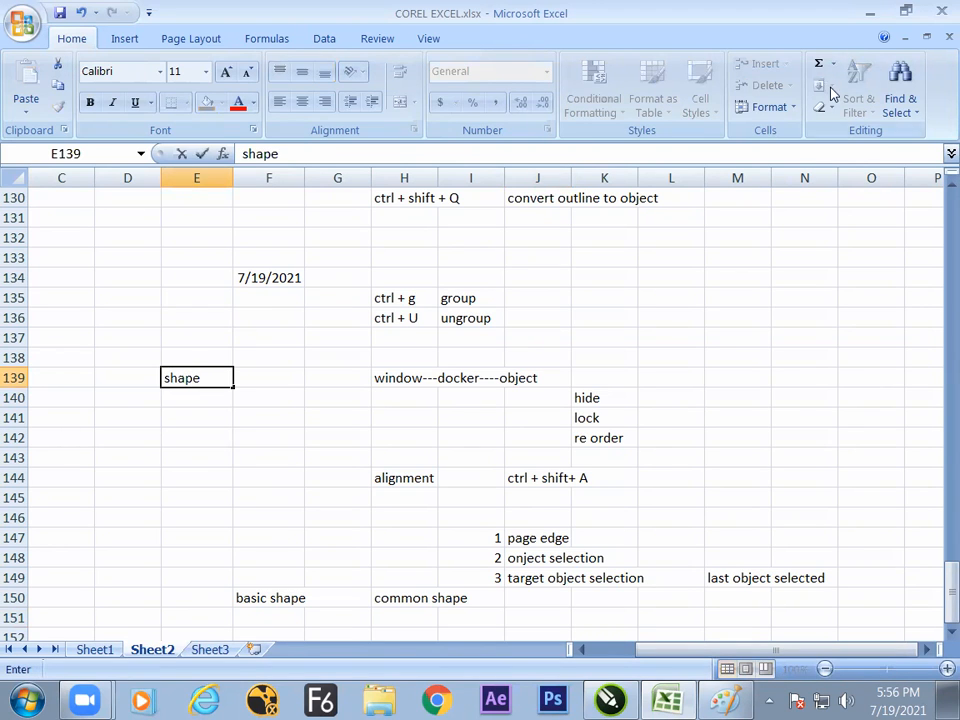
key(Return)
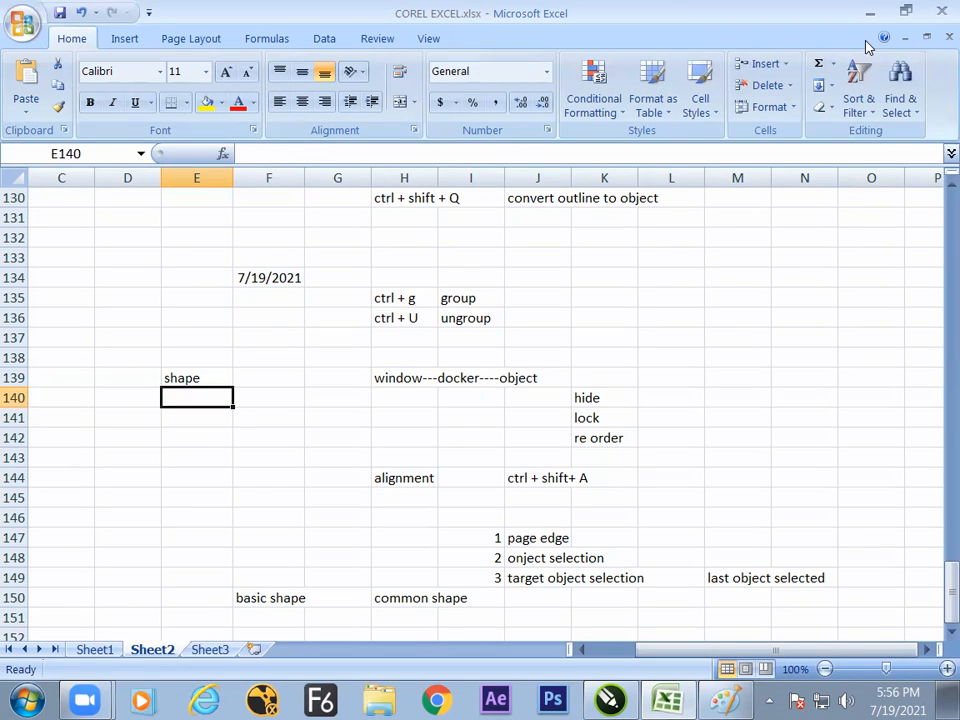
text(o)
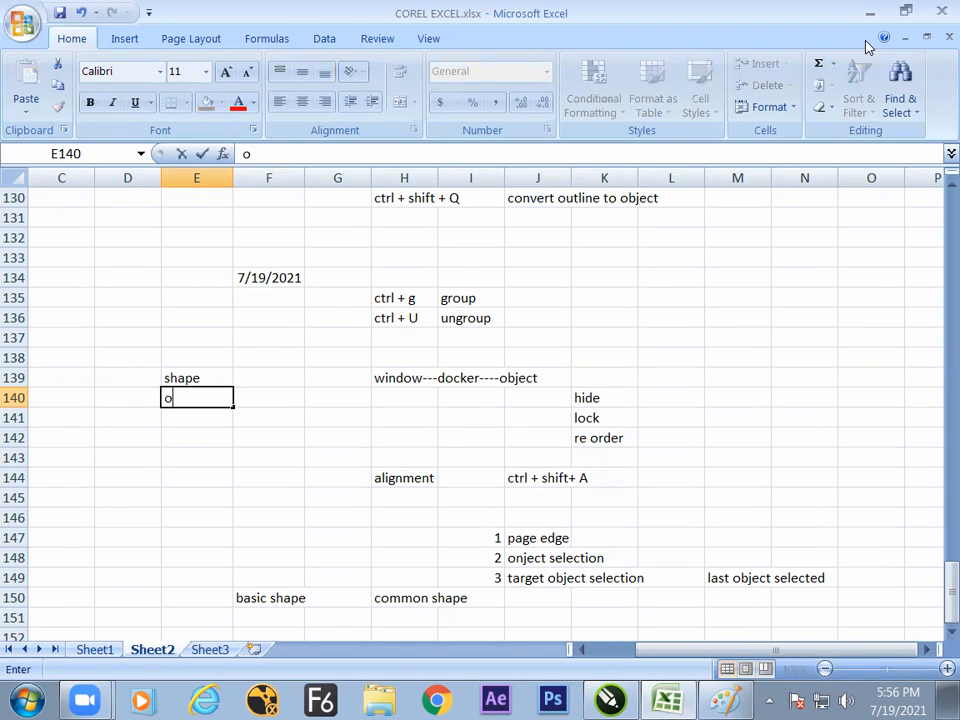
text(bjed)
click(266, 420)
click(256, 386)
click(244, 388)
Enter "object menu" in cell C139 and "window menu" in cell C140.
click(190, 385)
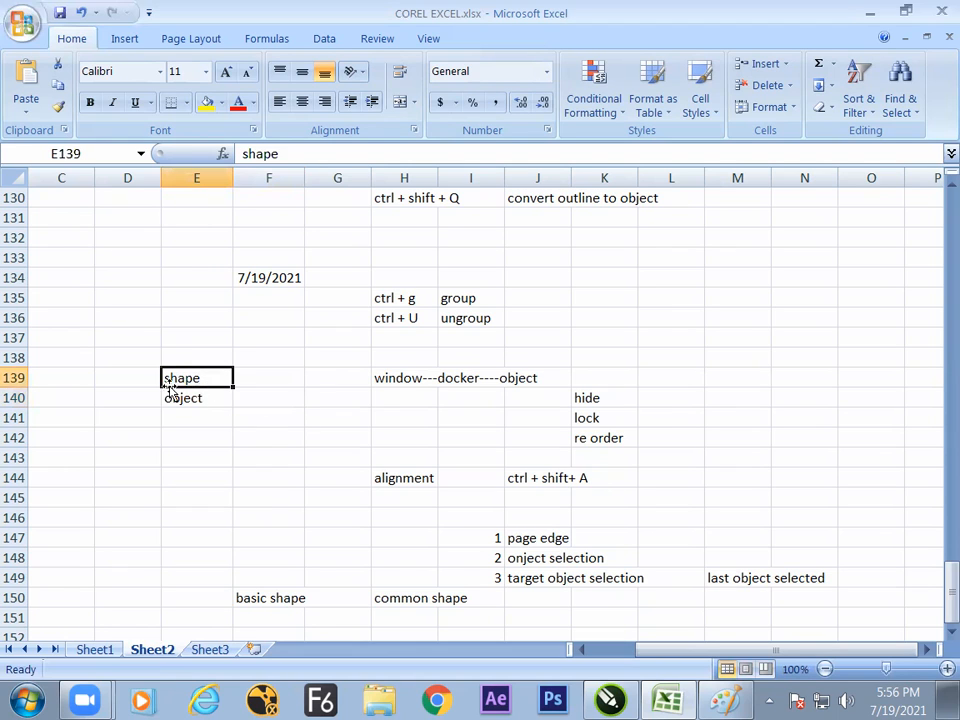
click(143, 385)
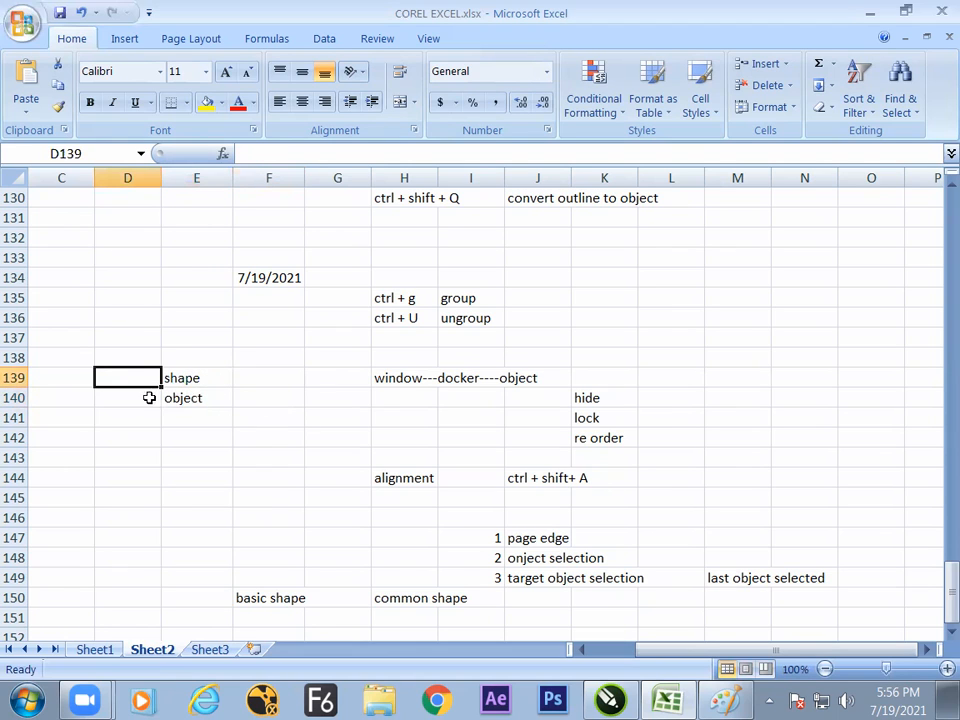
click(82, 377)
text(o)
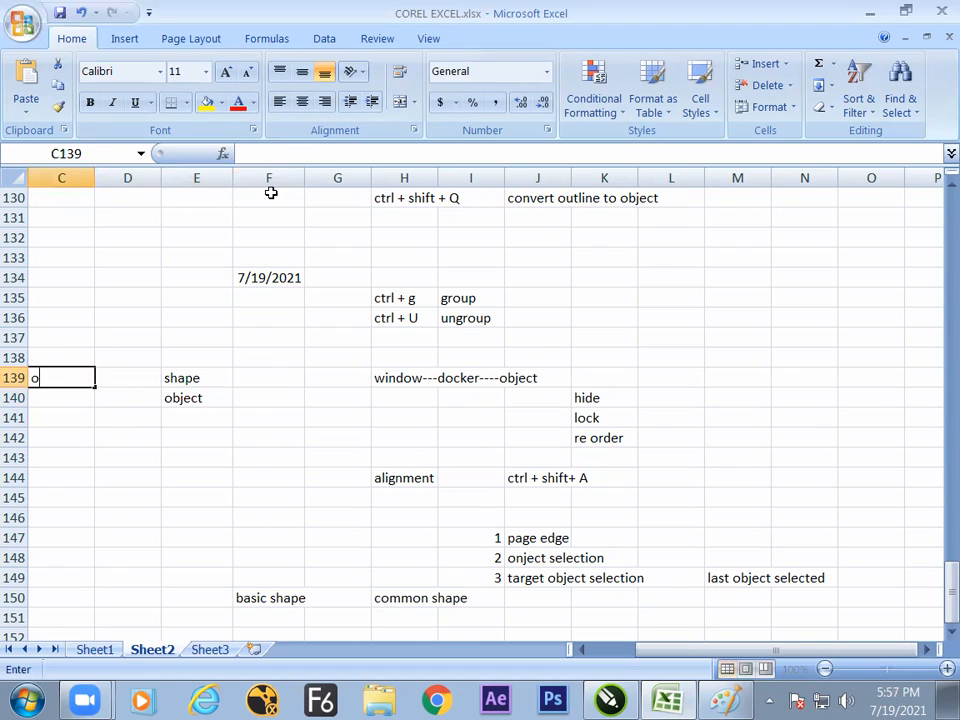
text(bject m)
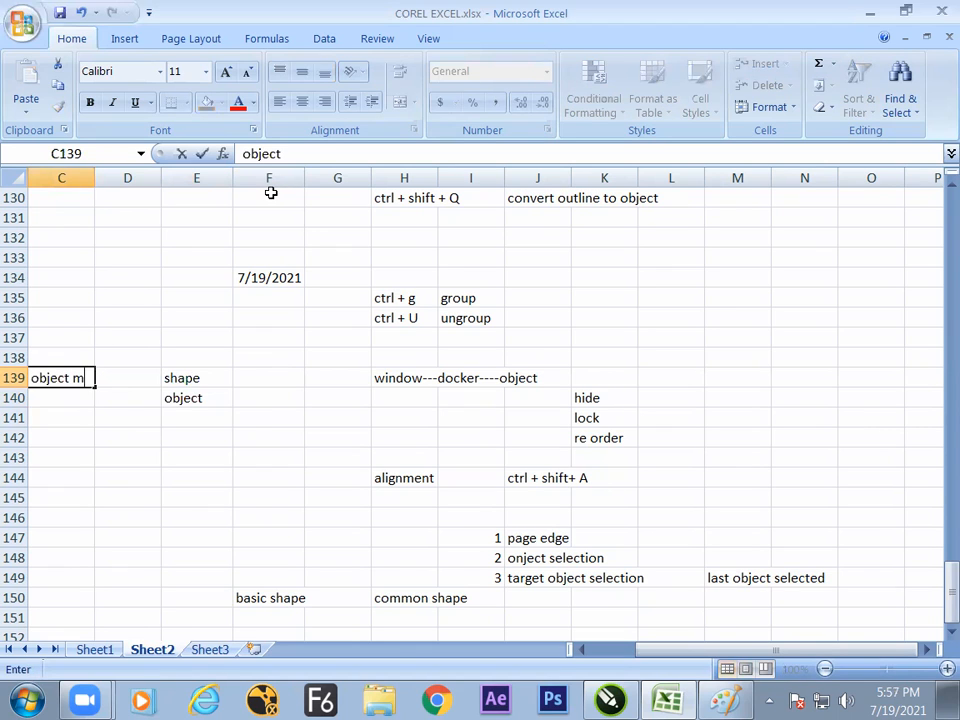
text(enu)
click(88, 398)
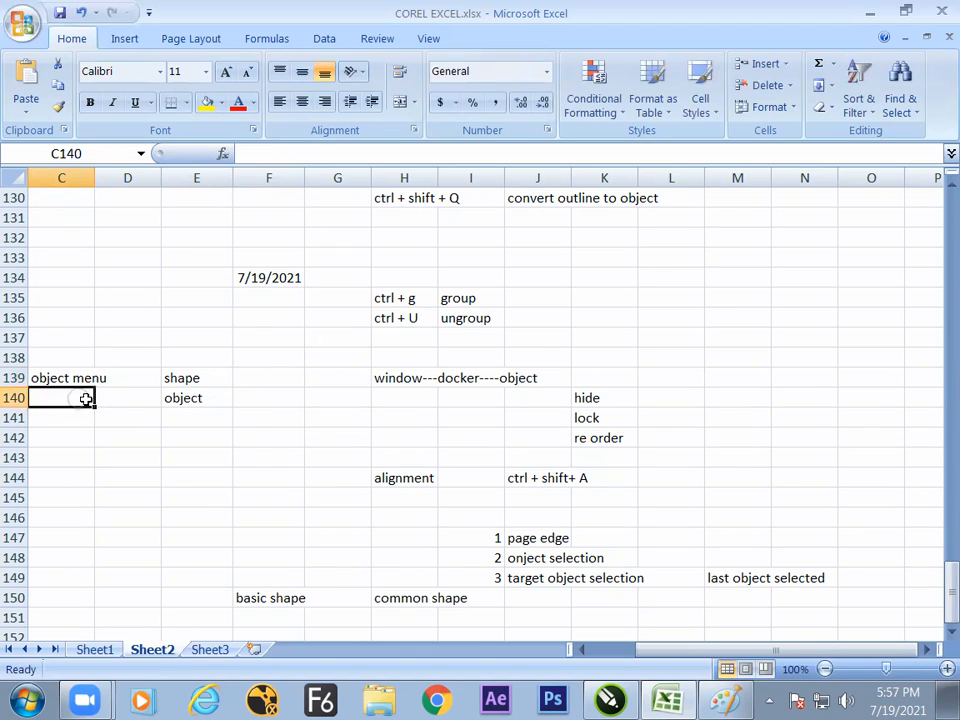
text(window men)
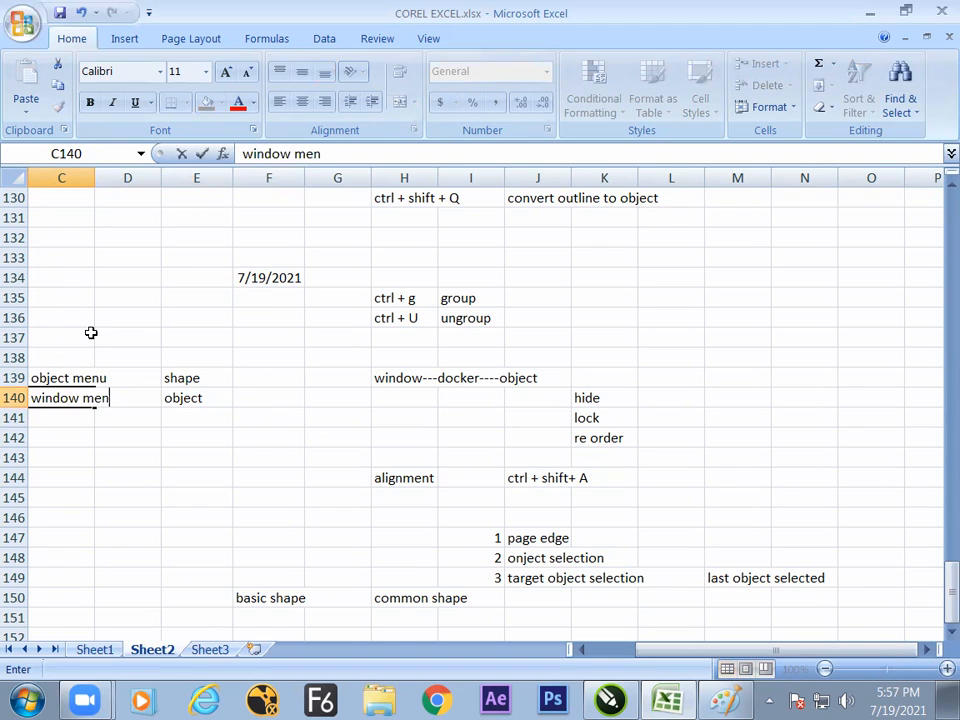
click(218, 455)
Enter "align" in cell E141 and copy "object menu" from cell C139 into cell C141.
click(193, 423)
text(aligh)
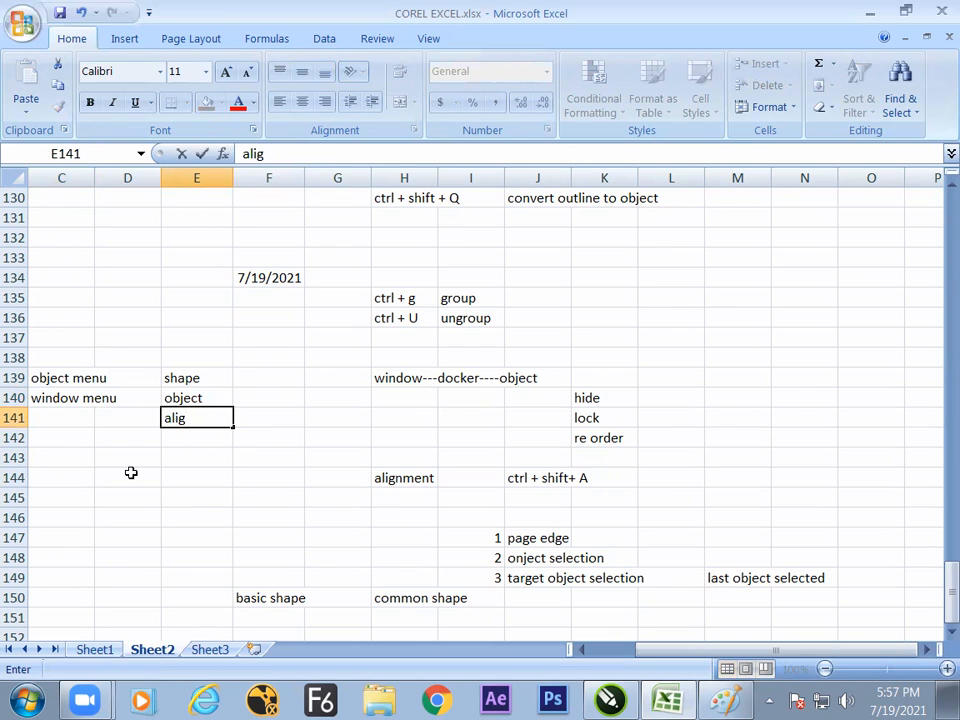
click(64, 377)
key(ctrl+c)
click(65, 426)
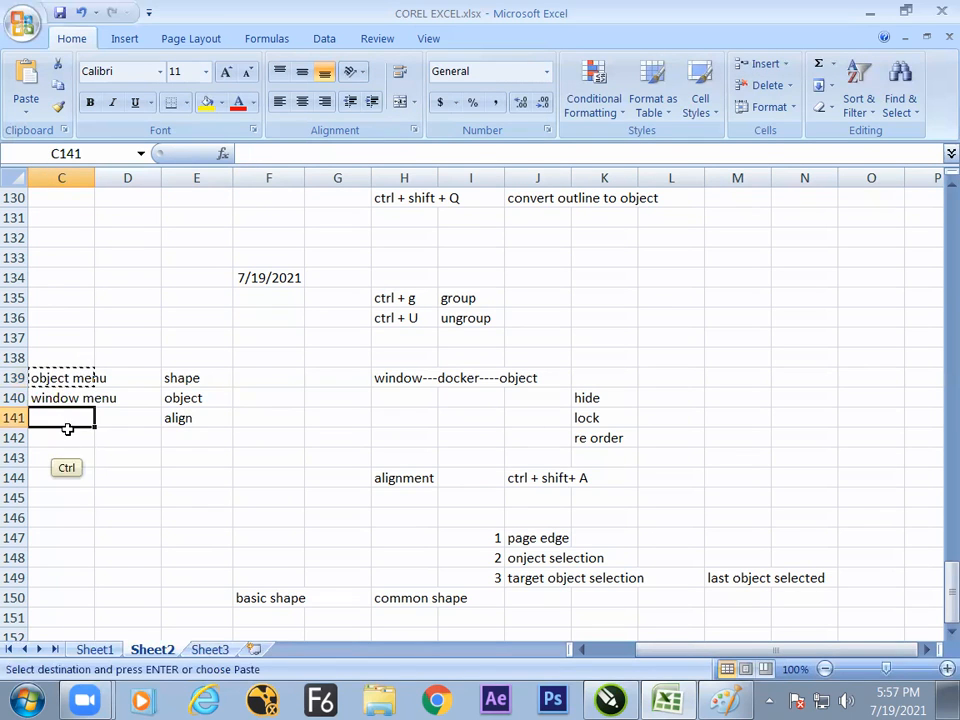
key(ctrl+v)
click(80, 477)
click(129, 494)
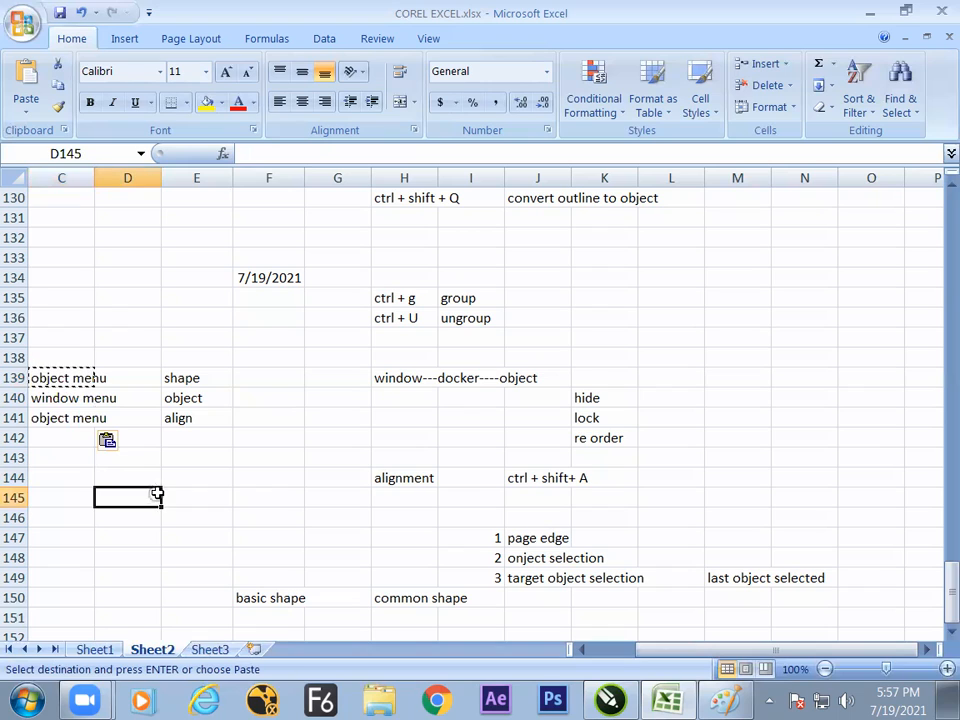
key(Escape)
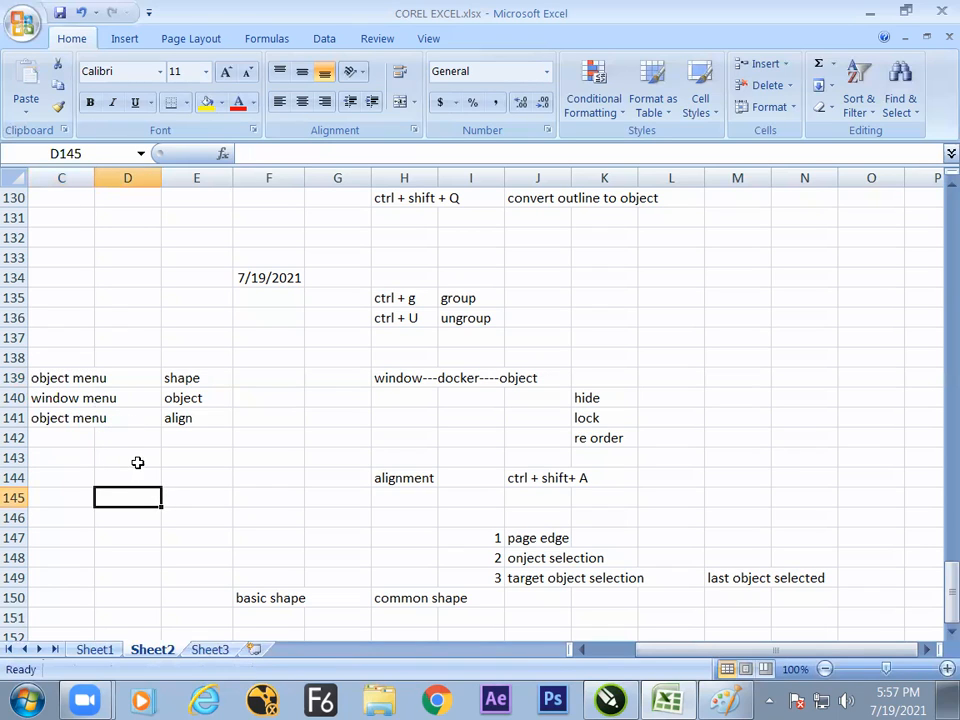
drag(62, 378, 168, 399)
click(265, 597)
click(355, 600)
click(140, 479)
click(86, 427)
click(180, 422)
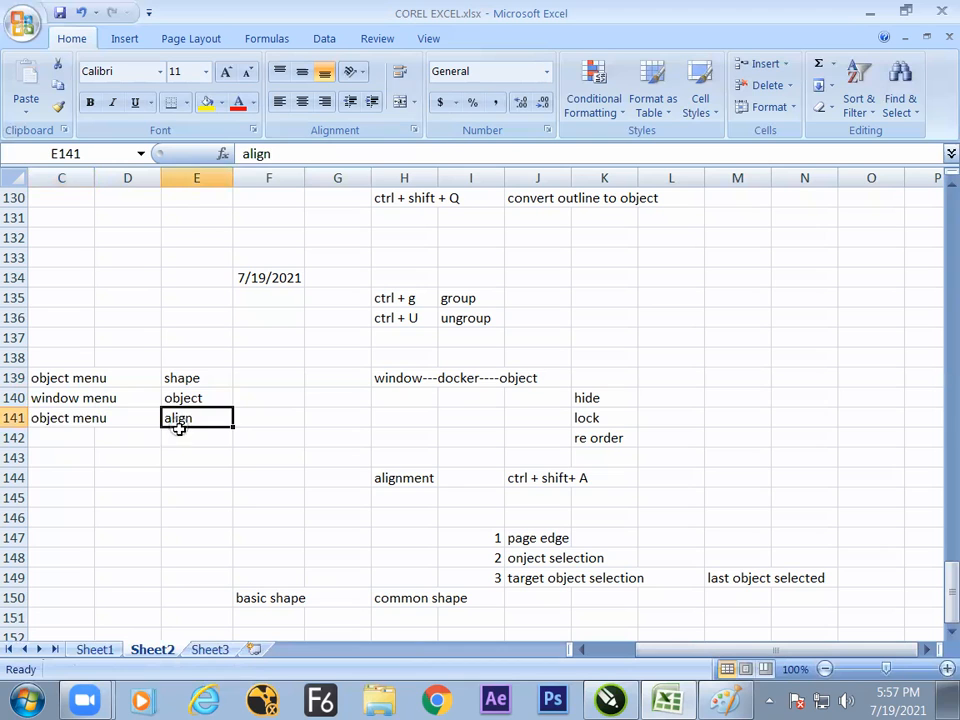
key(alt)
key(alt+Tab)
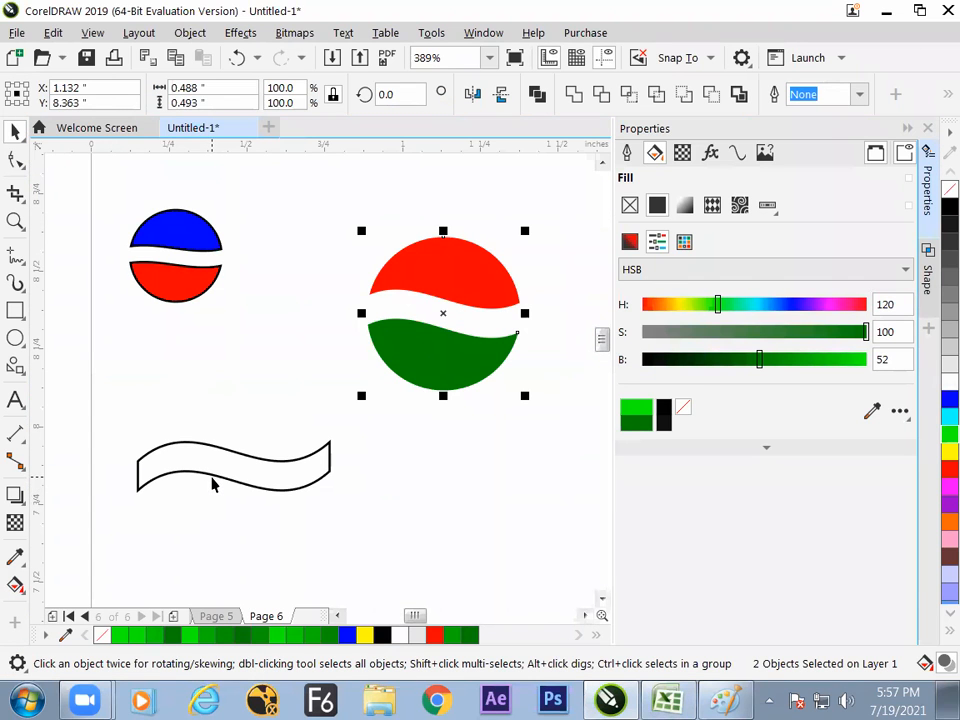
click(667, 700)
Enter "distribution" in cell H156, below the "common shape" entry.
click(422, 612)
key(Down)
key(Down)
key(Down)
key(Down)
key(Down)
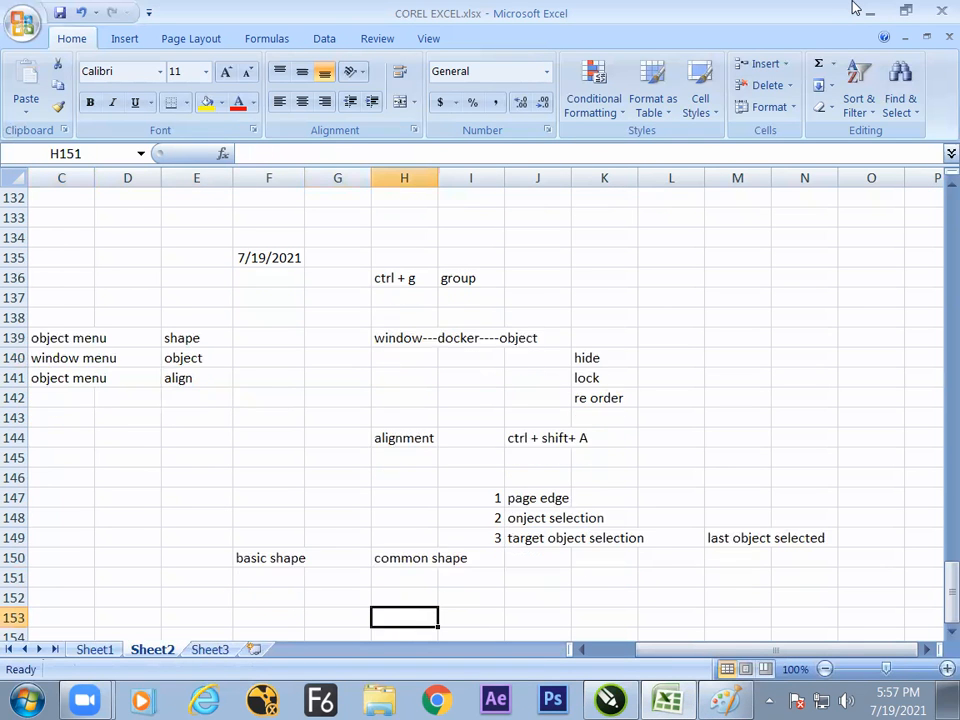
text(distri)
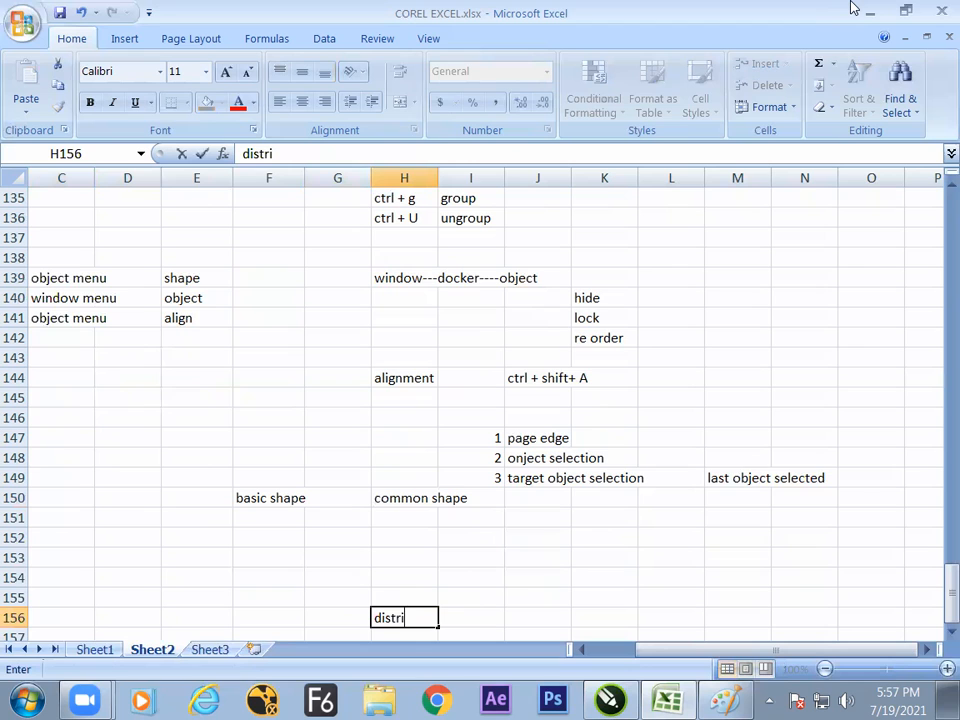
text(busion)
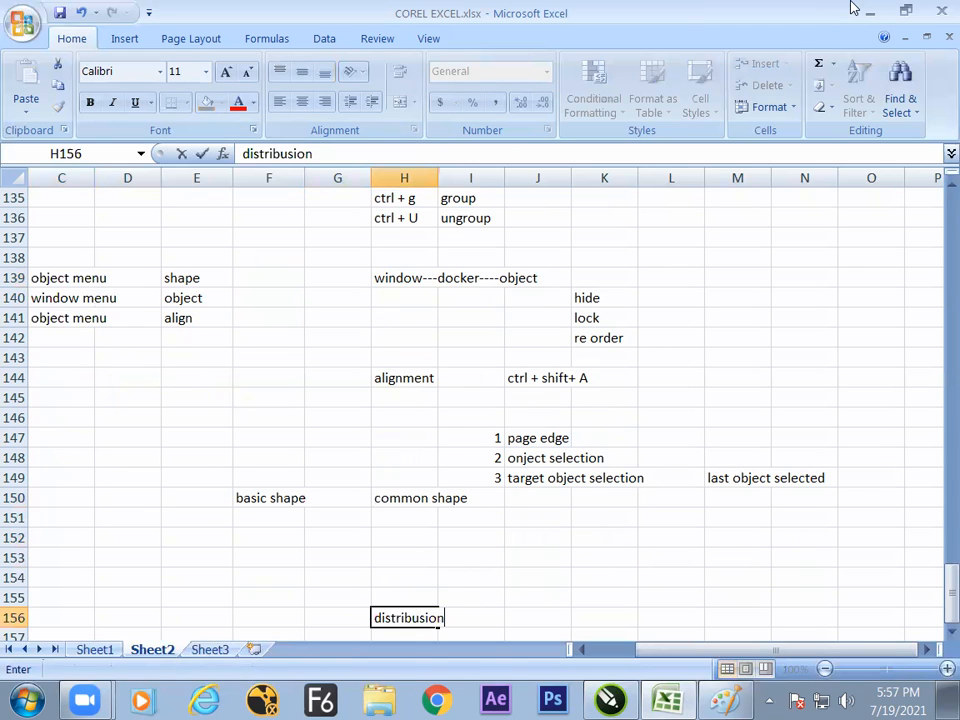
key(Return)
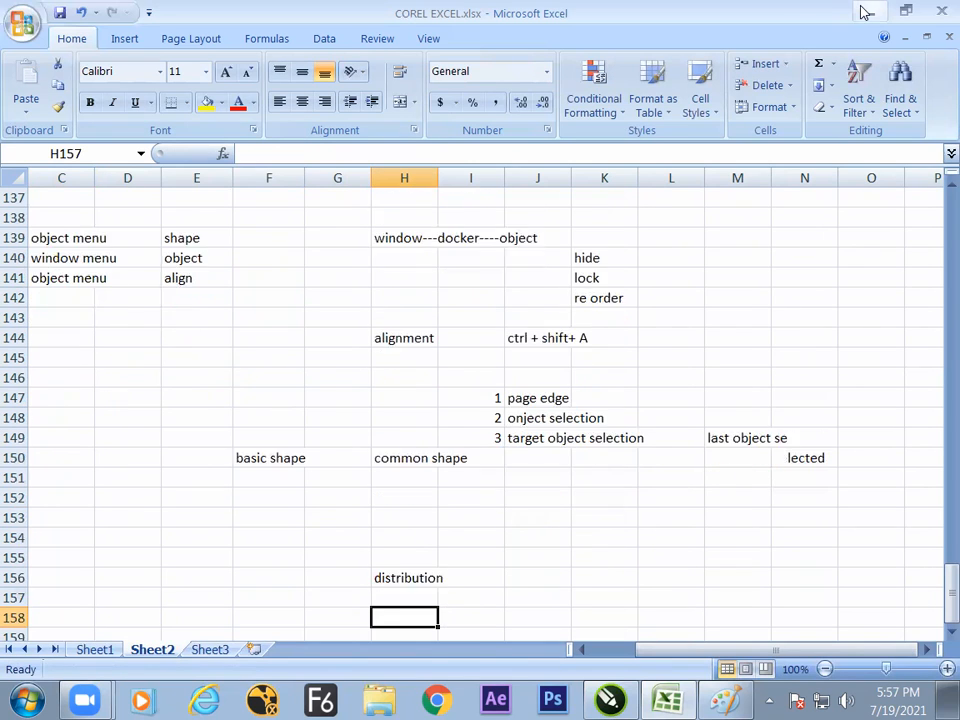
Enter "distibution" in cell J157.
key(Down)
key(Down)
key(Down)
key(Down)
key(Down)
key(Down)
key(Right)
key(Right)
key(Right)
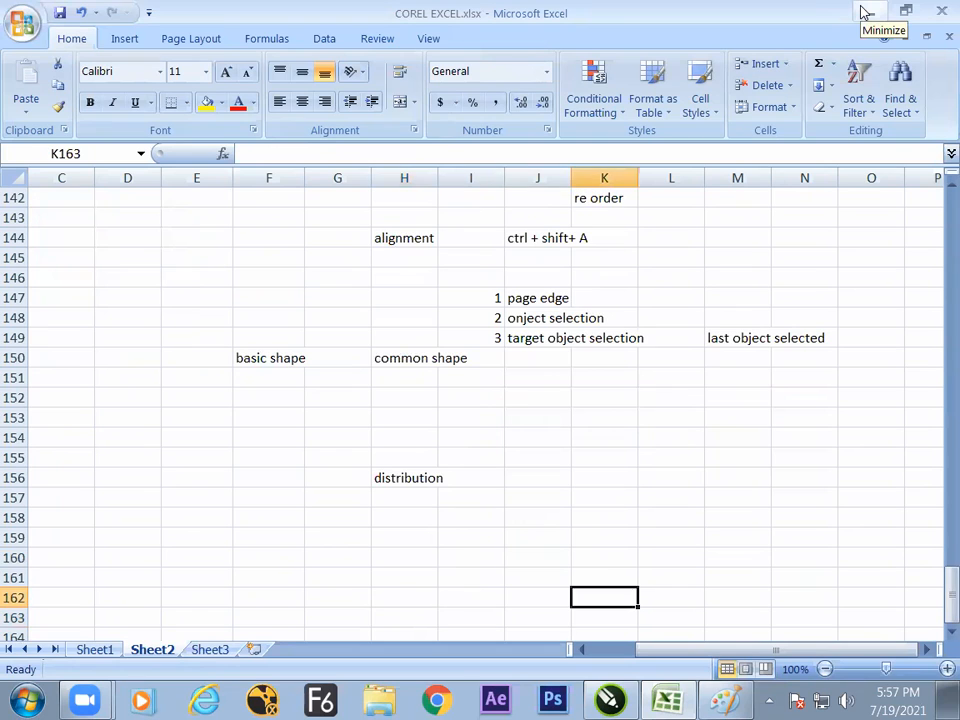
key(Left)
key(Up)
key(Up)
text(d)
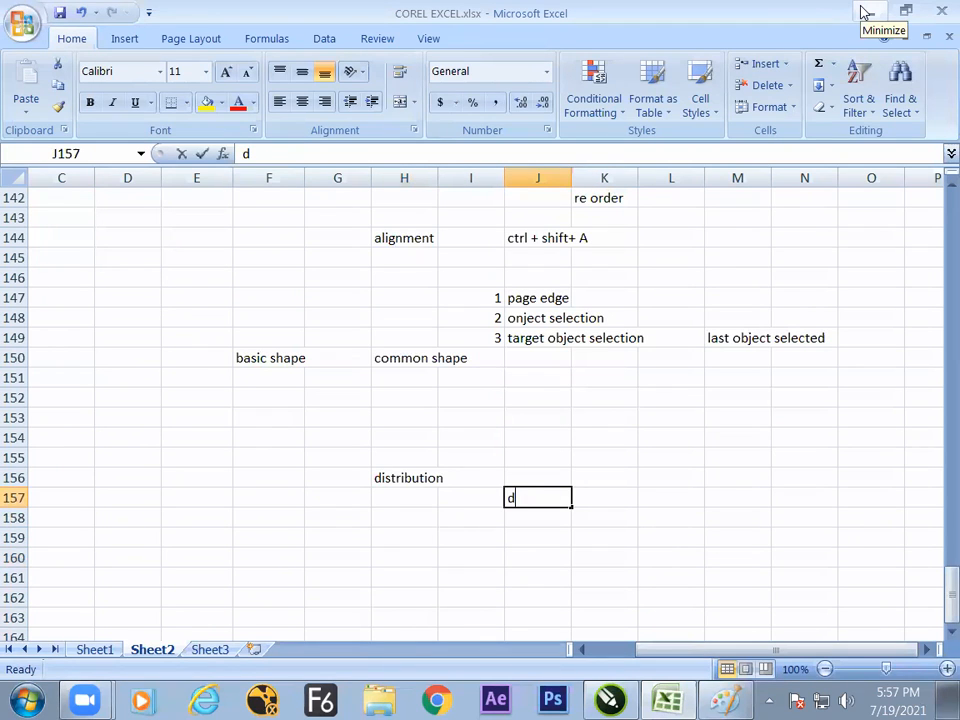
text(istibution)
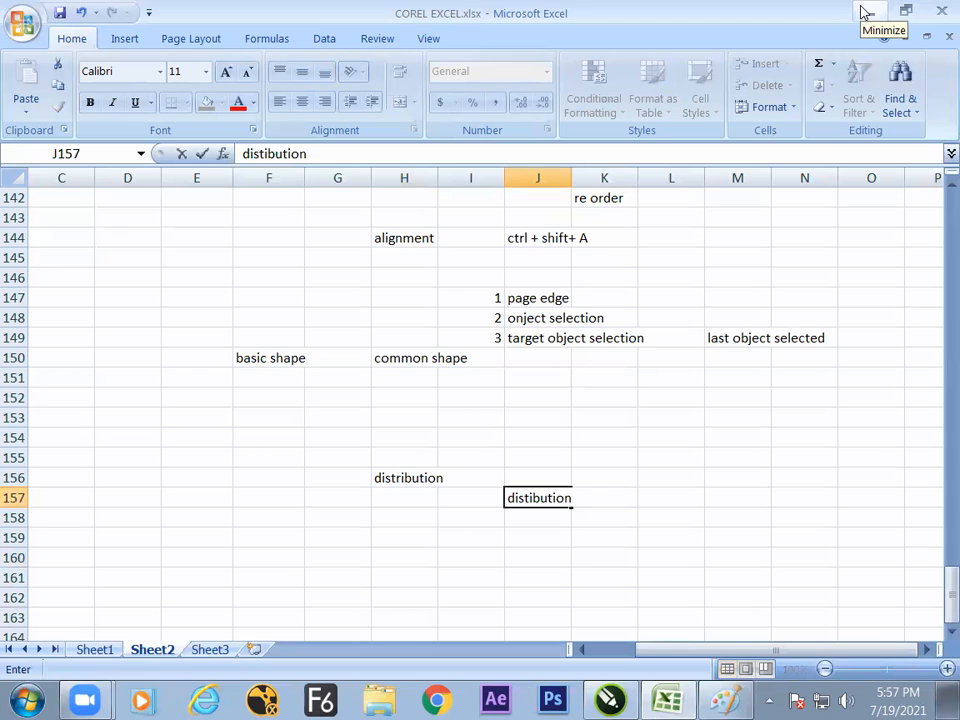
key(Return)
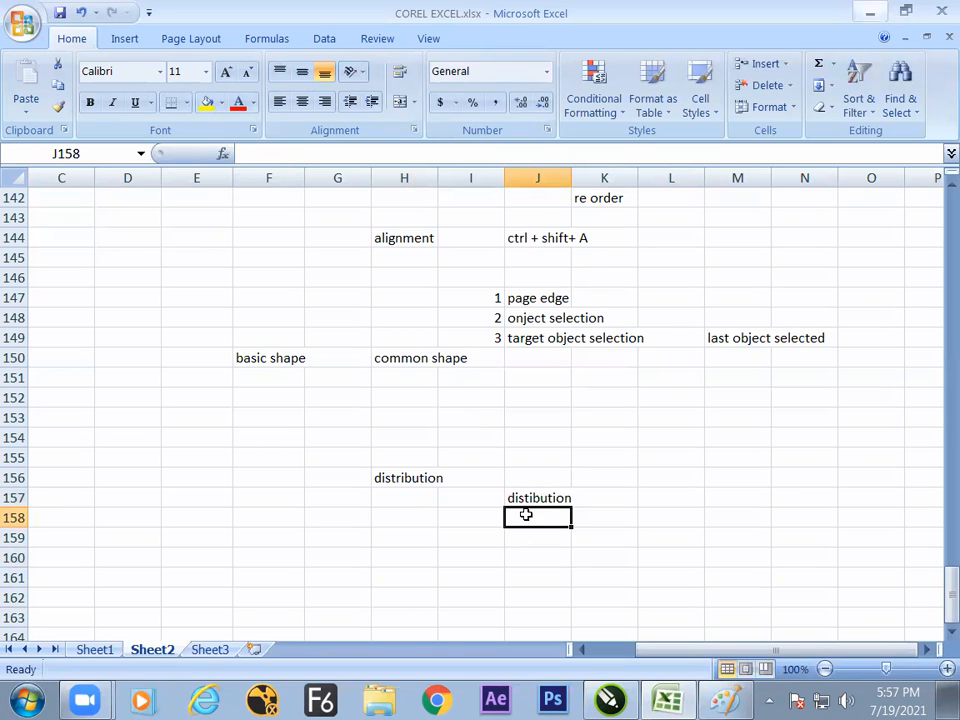
Switch to CorelDRAW, insert a blank page before page 5 and go to the first page.
drag(207, 546, 210, 542)
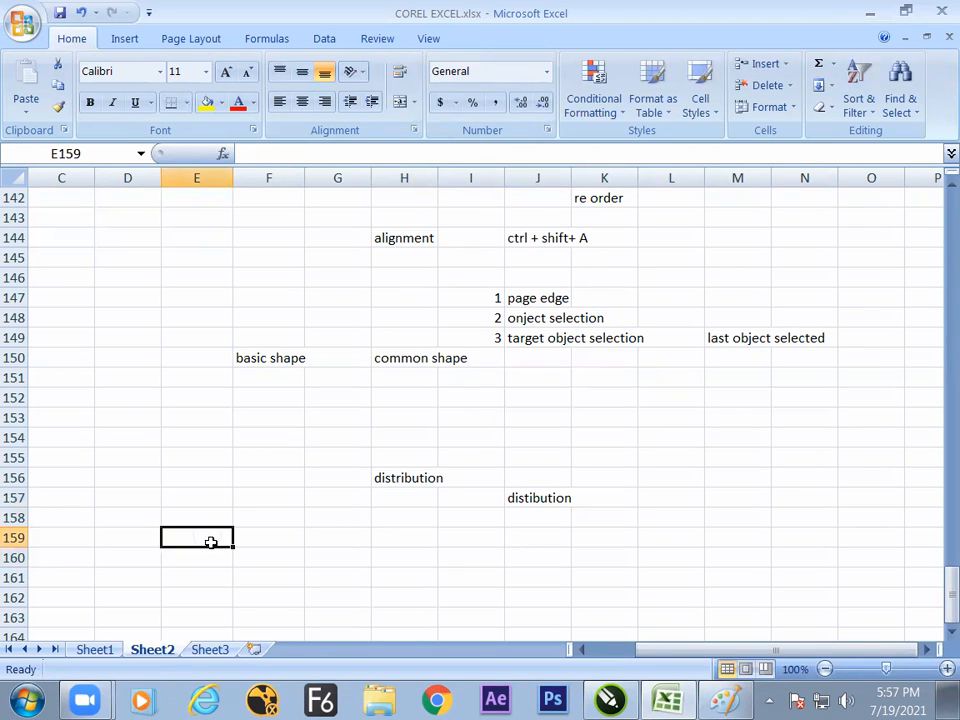
click(270, 360)
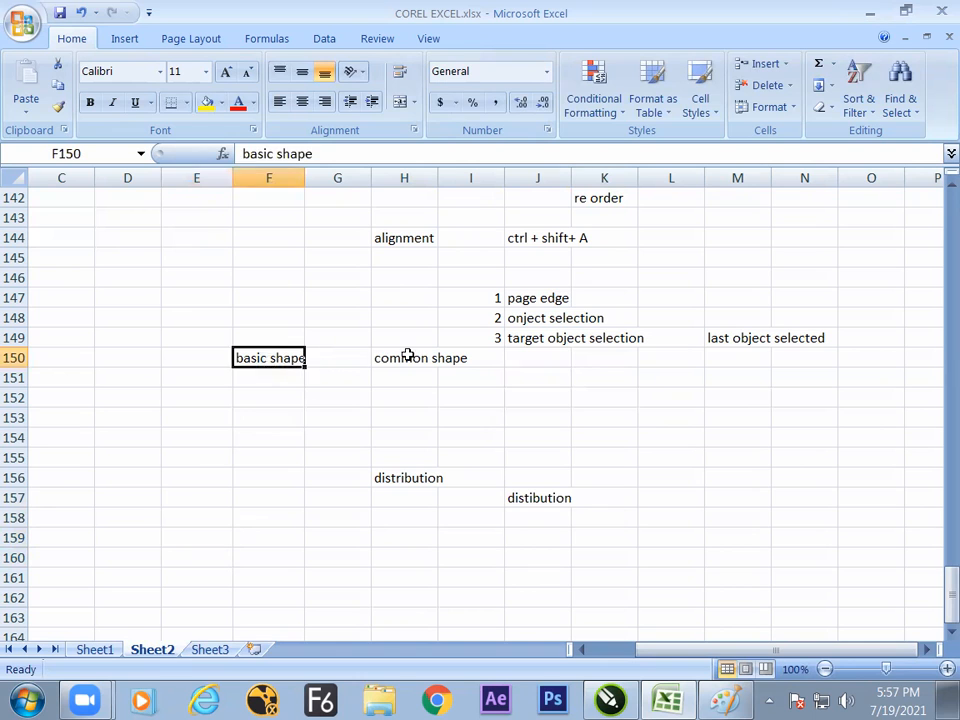
click(405, 357)
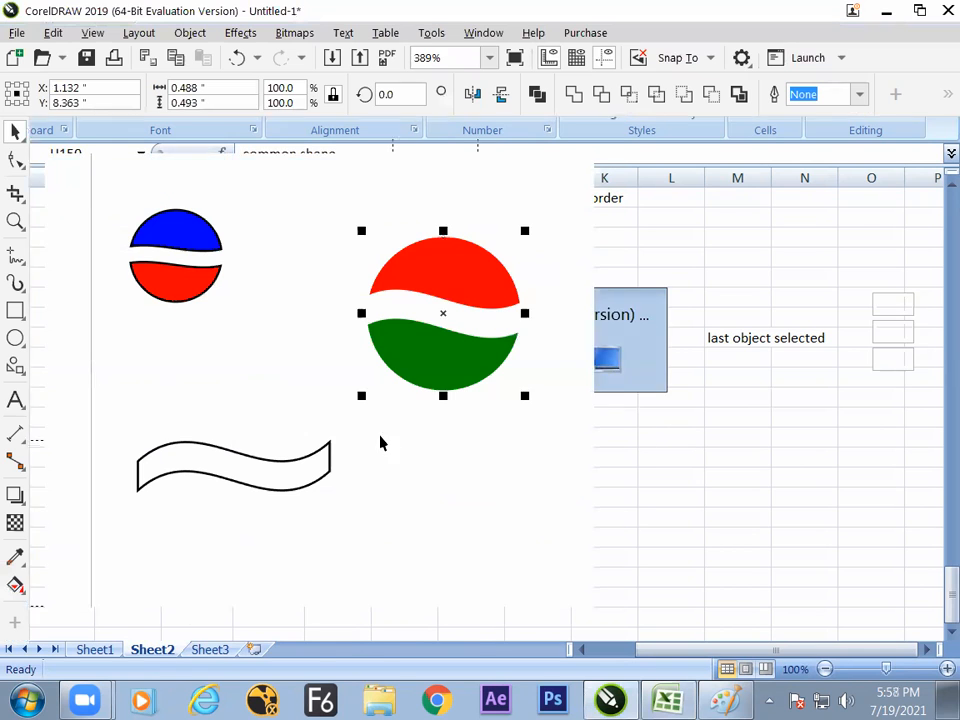
key(alt+Tab)
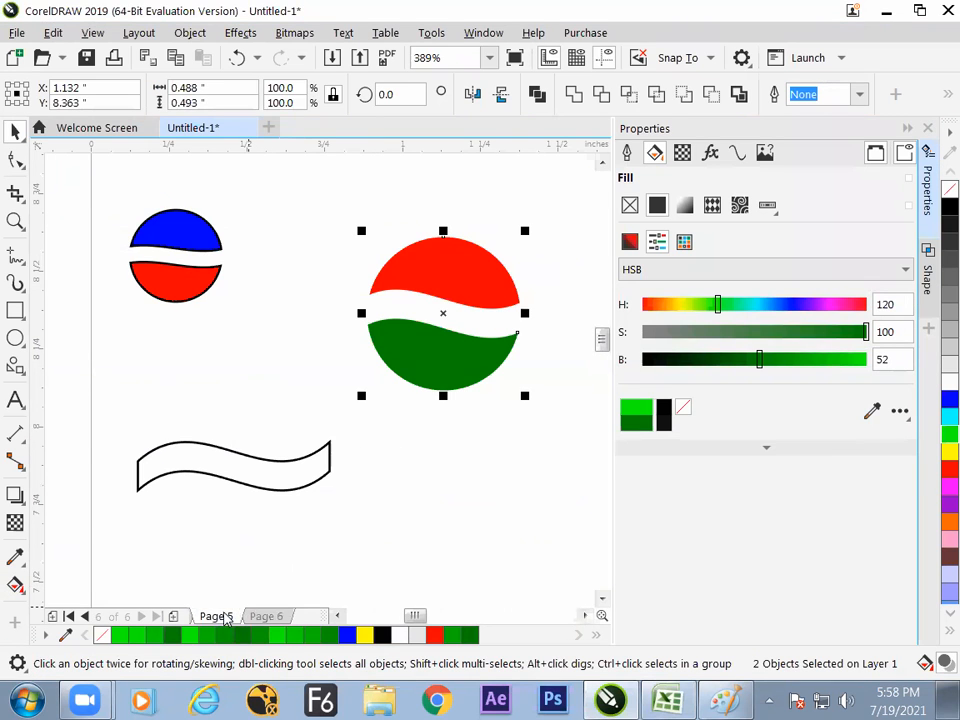
click(217, 616)
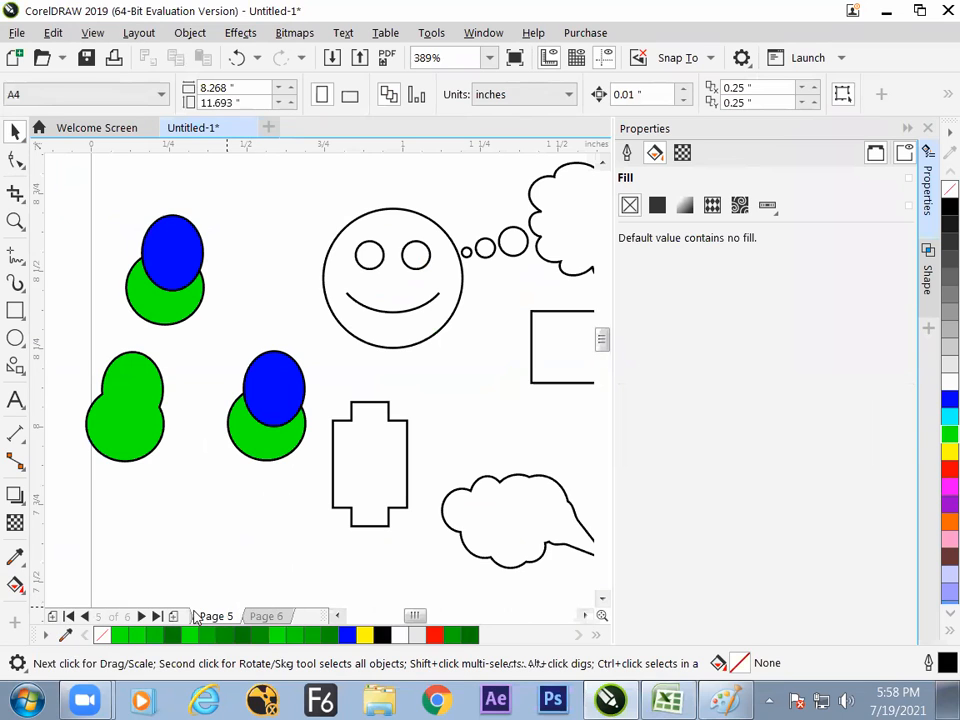
click(52, 616)
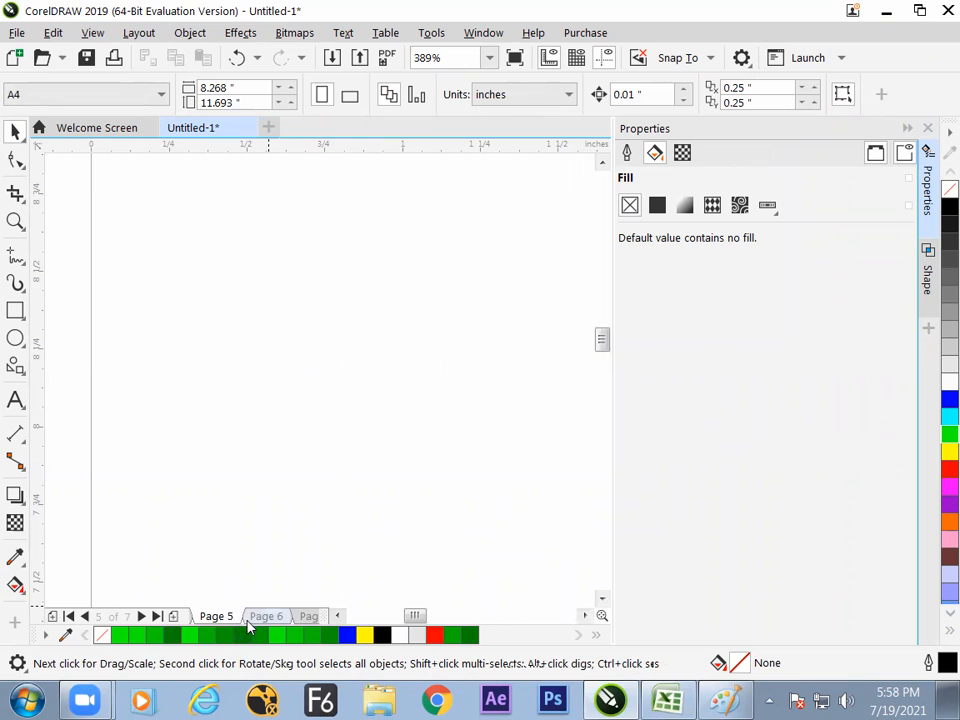
click(68, 616)
key(F4)
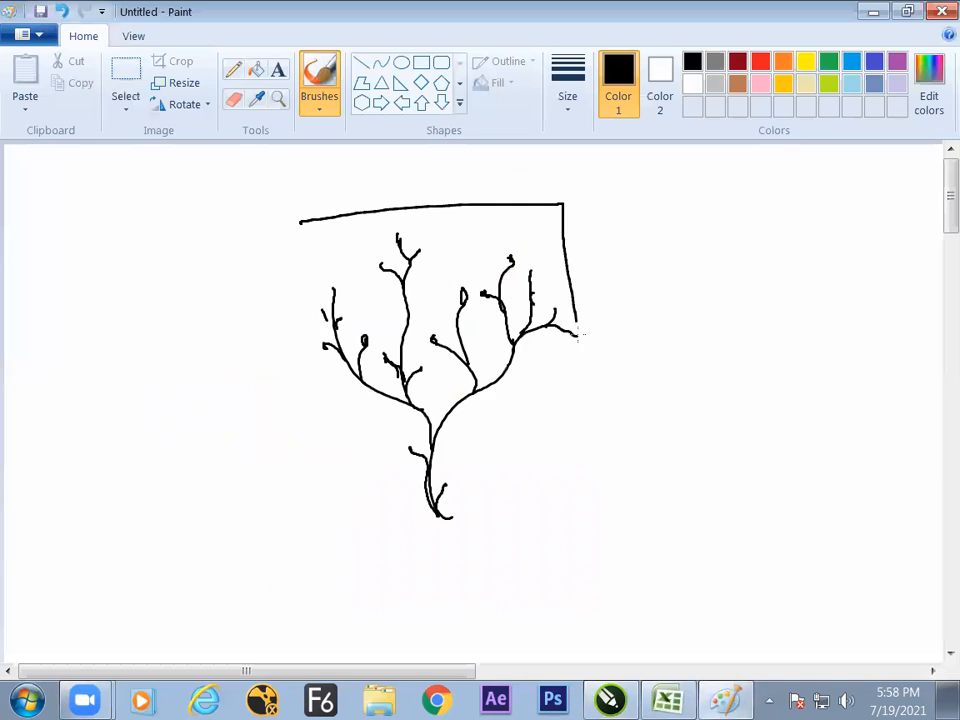
Complete the freehand rectangular frame around the branching plant sketch in Paint, and return to CorelDRAW.
mouse_move(574, 325)
mouse_down()
mouse_move(508, 517)
mouse_move(354, 543)
mouse_move(316, 240)
mouse_up()
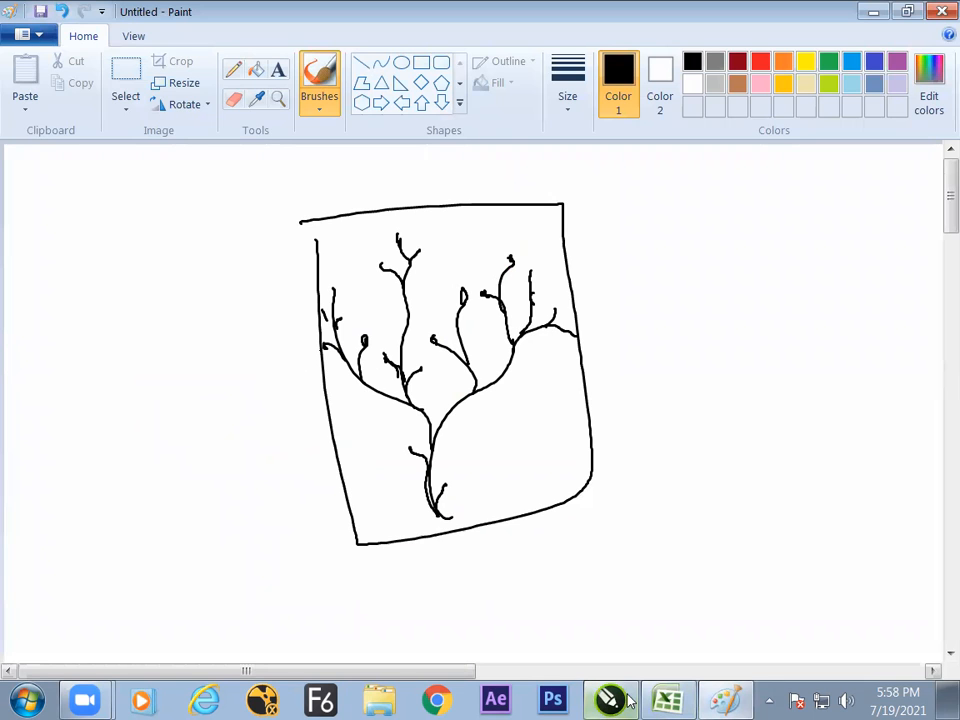
click(590, 692)
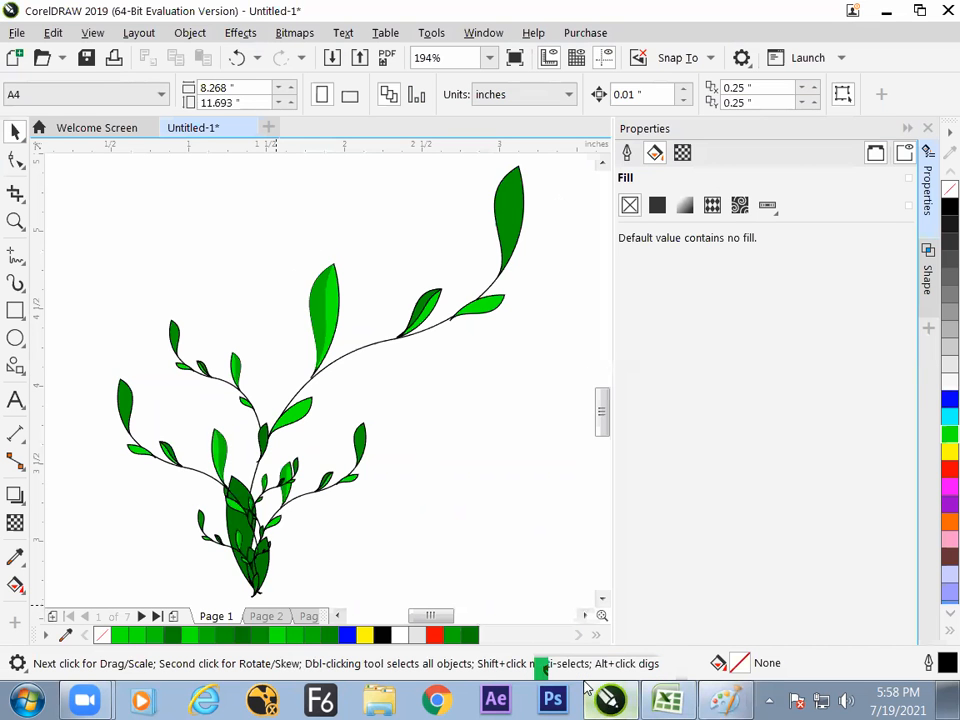
Close the Properties docker and review the drawings page by page from page 1 to page 7.
click(928, 129)
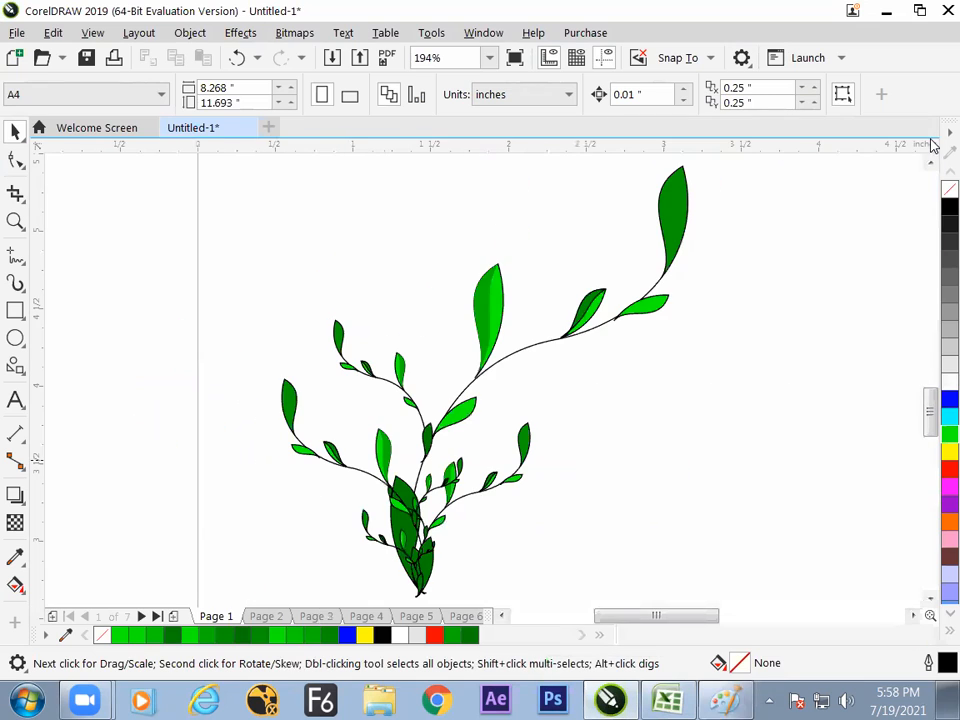
key(Page_Down)
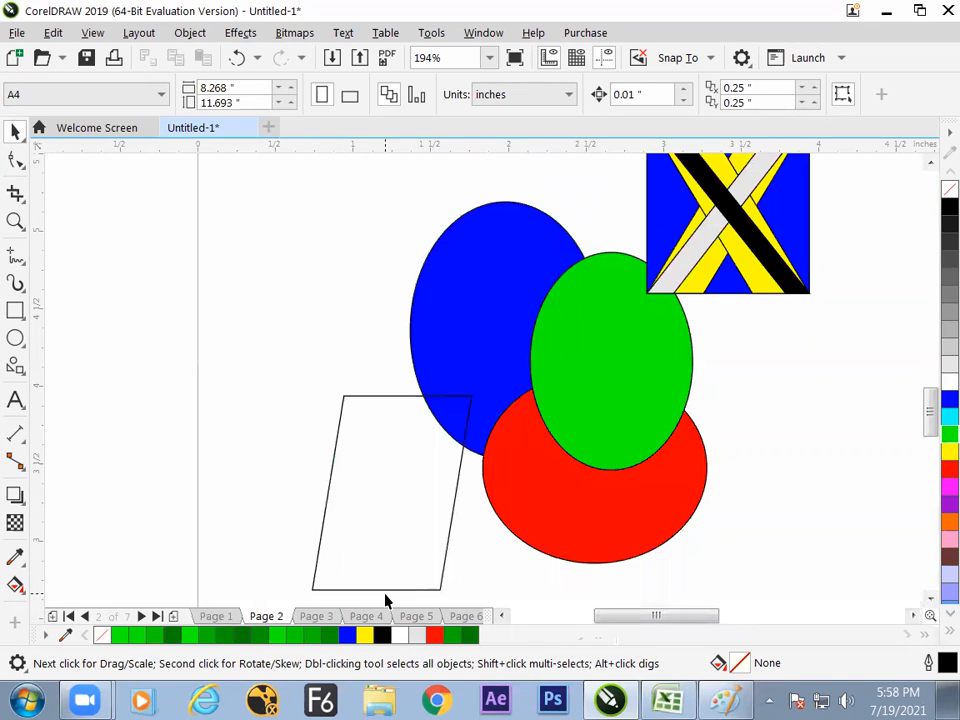
click(329, 619)
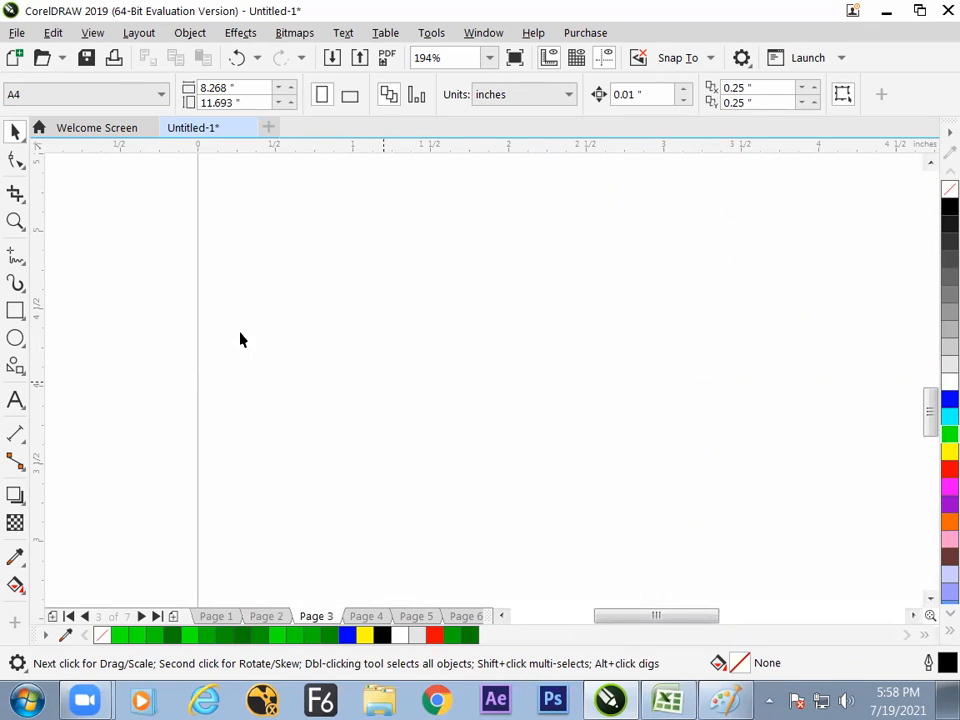
key(F4)
click(358, 616)
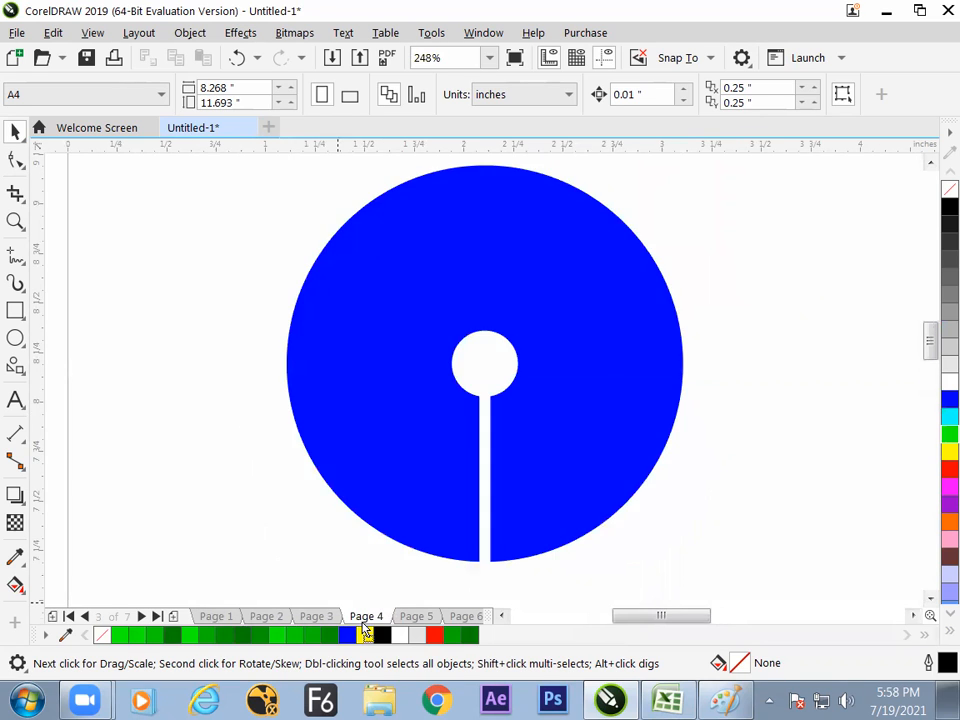
click(412, 616)
click(460, 616)
key(F4)
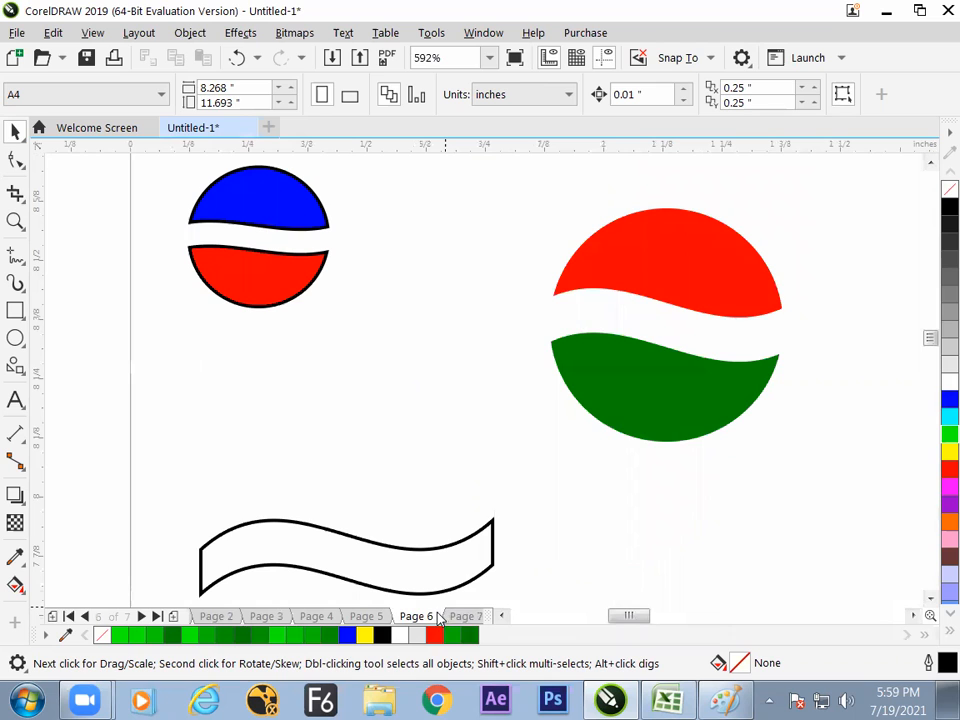
click(463, 617)
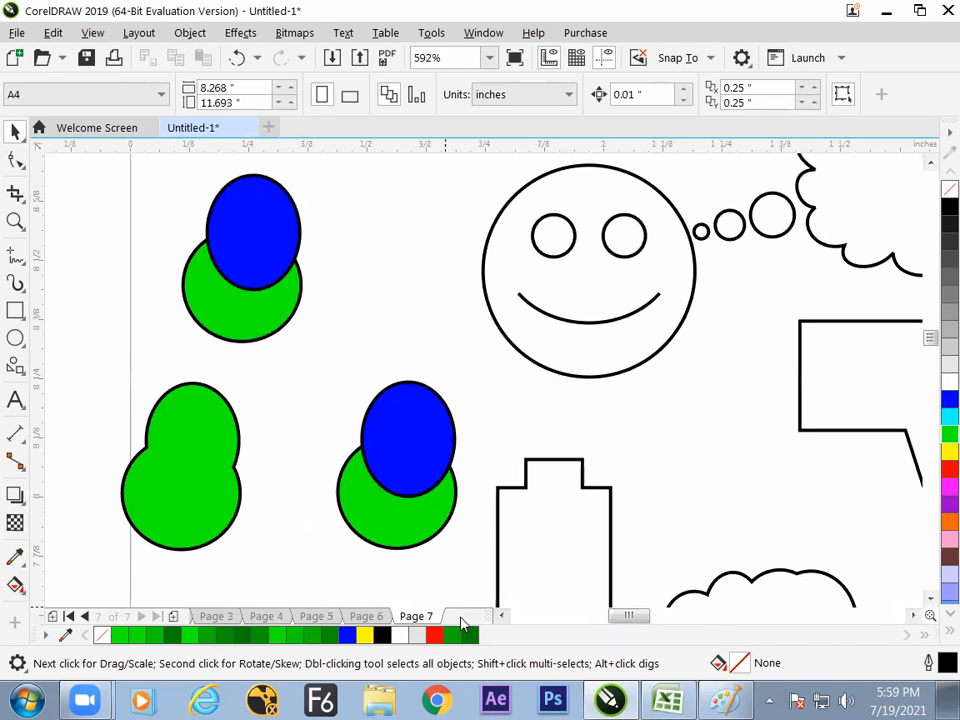
key(F4)
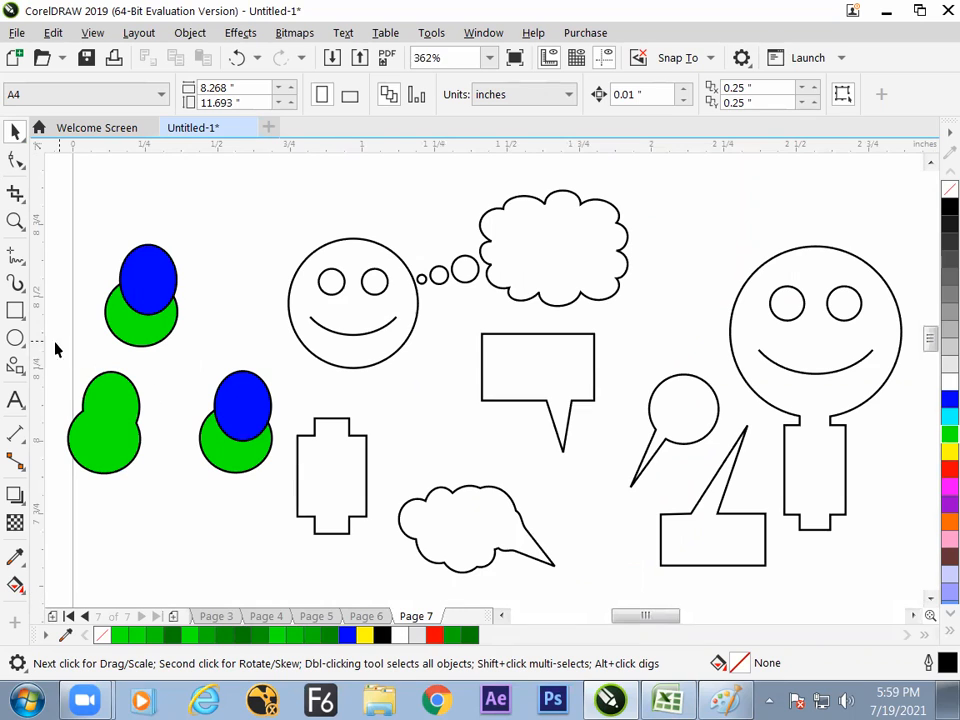
Activate the Common Shapes tool and open the Objects docker for page 7.
click(16, 366)
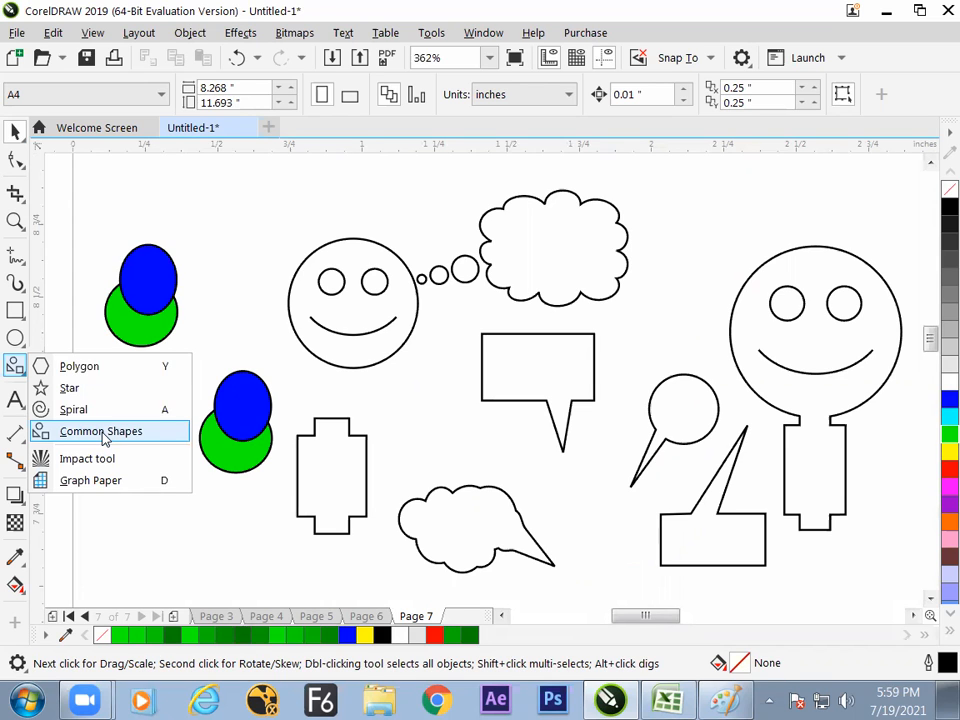
click(104, 431)
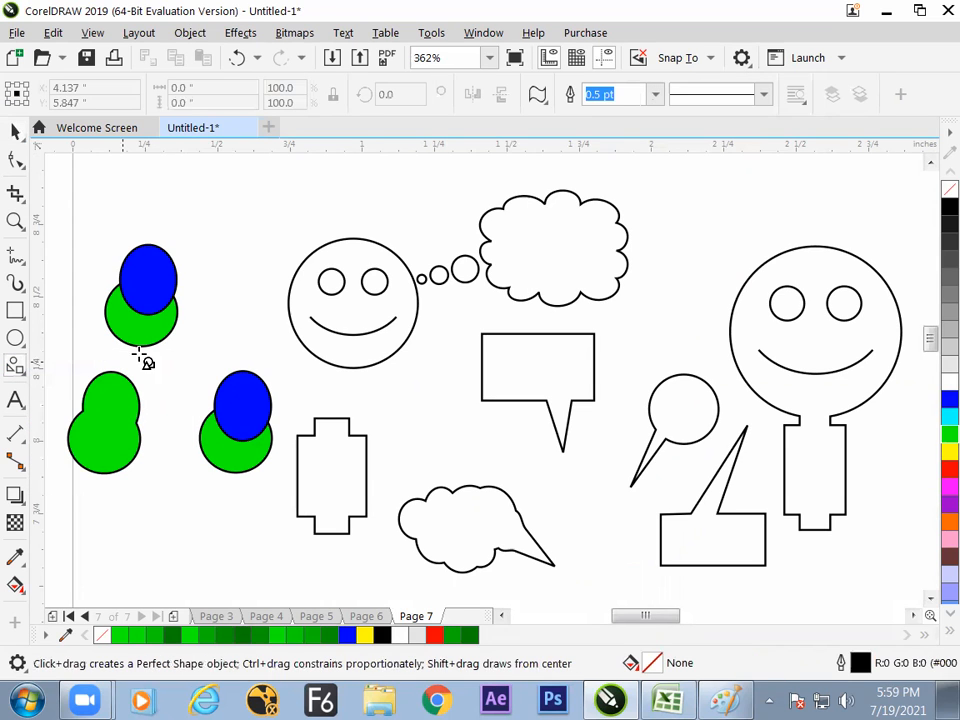
click(488, 36)
mouse_move(560, 290)
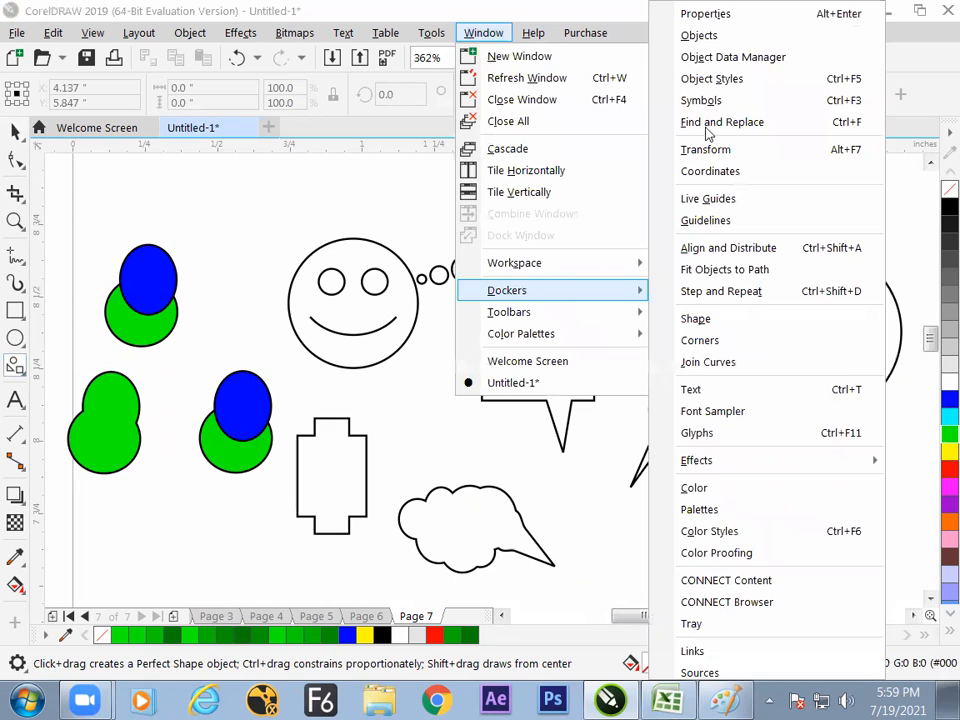
click(700, 36)
Open the Align and Distribute docker and group it with the Objects docker in one tabbed stack, switching between the two.
click(208, 33)
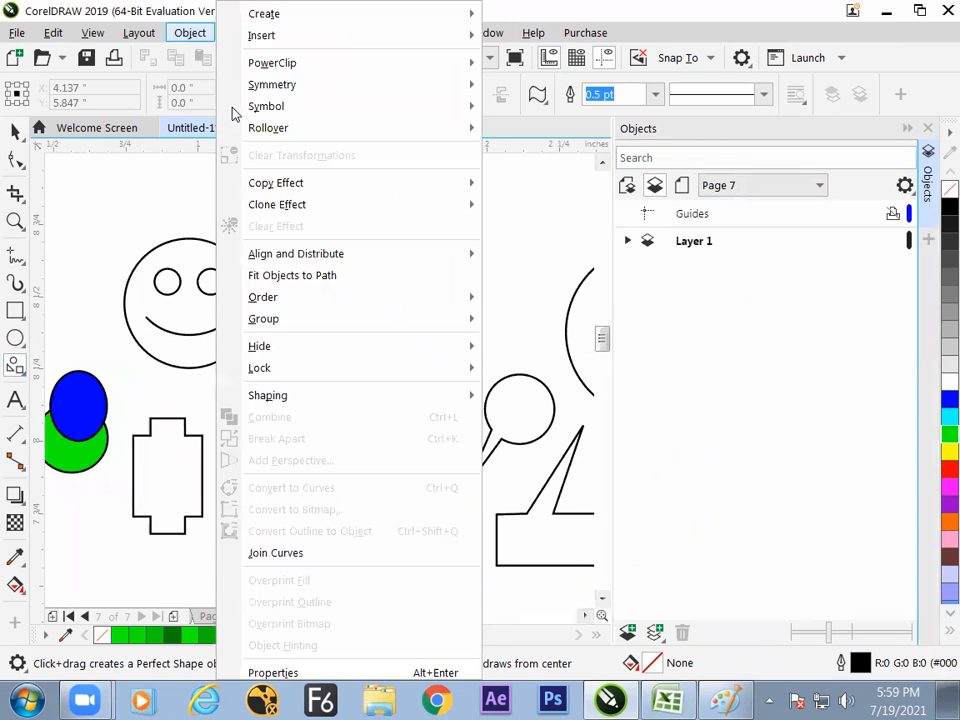
mouse_move(305, 265)
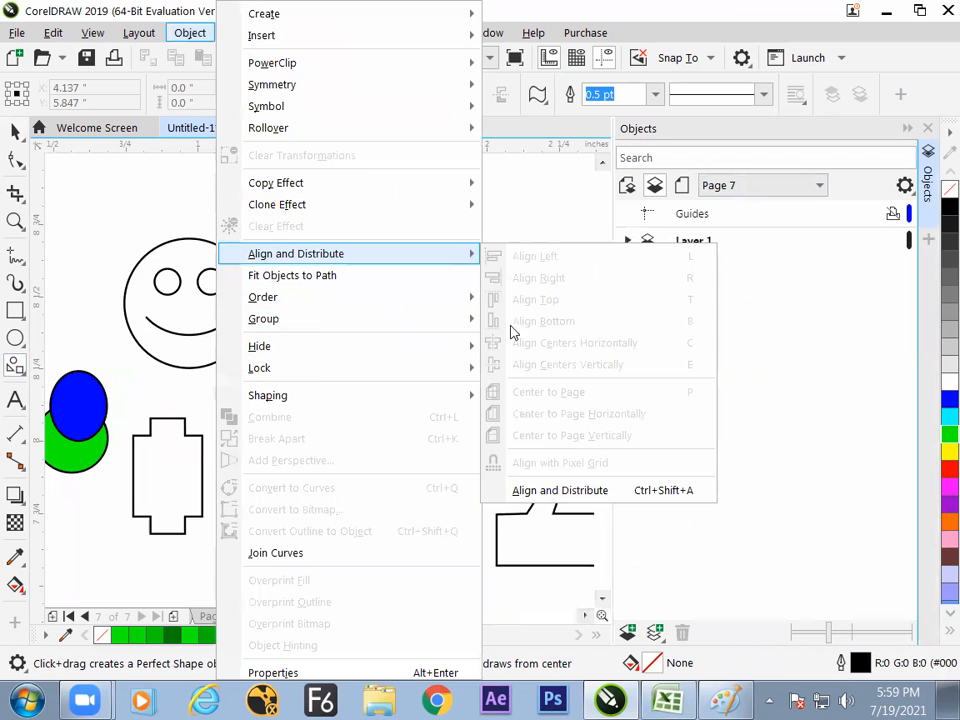
click(525, 489)
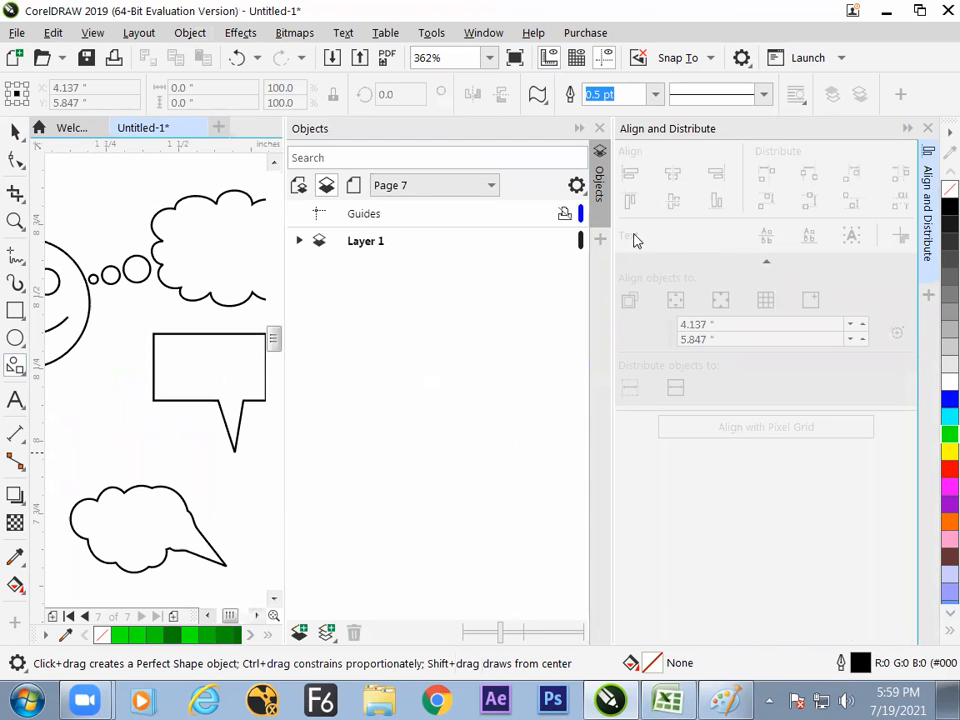
mouse_move(345, 130)
mouse_down()
mouse_move(718, 306)
mouse_move(919, 345)
mouse_up()
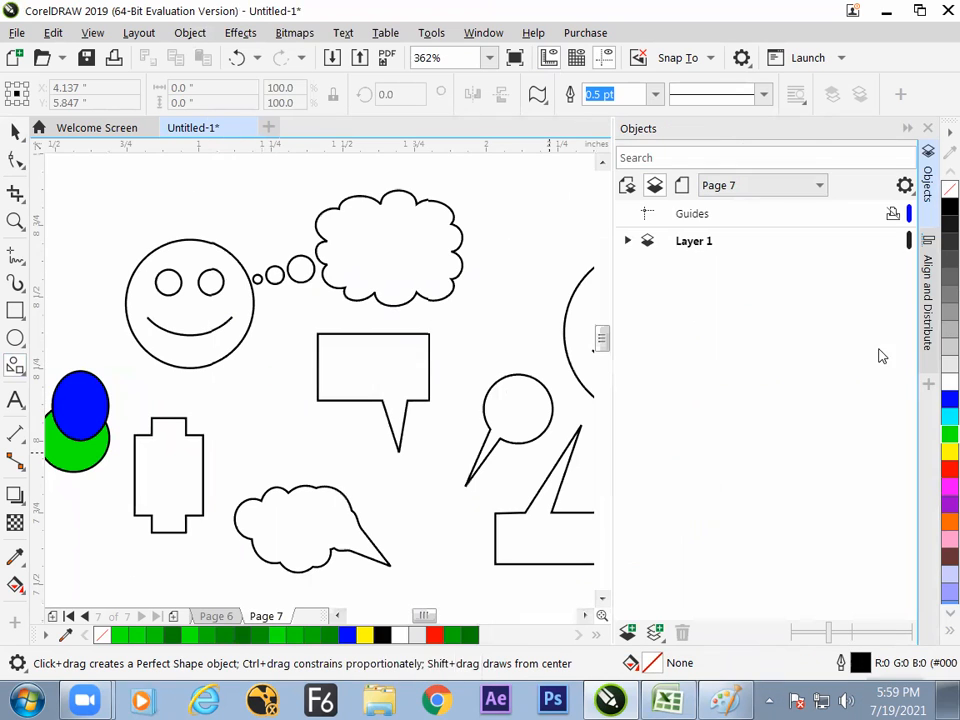
click(926, 202)
click(927, 290)
click(927, 185)
click(927, 290)
click(929, 203)
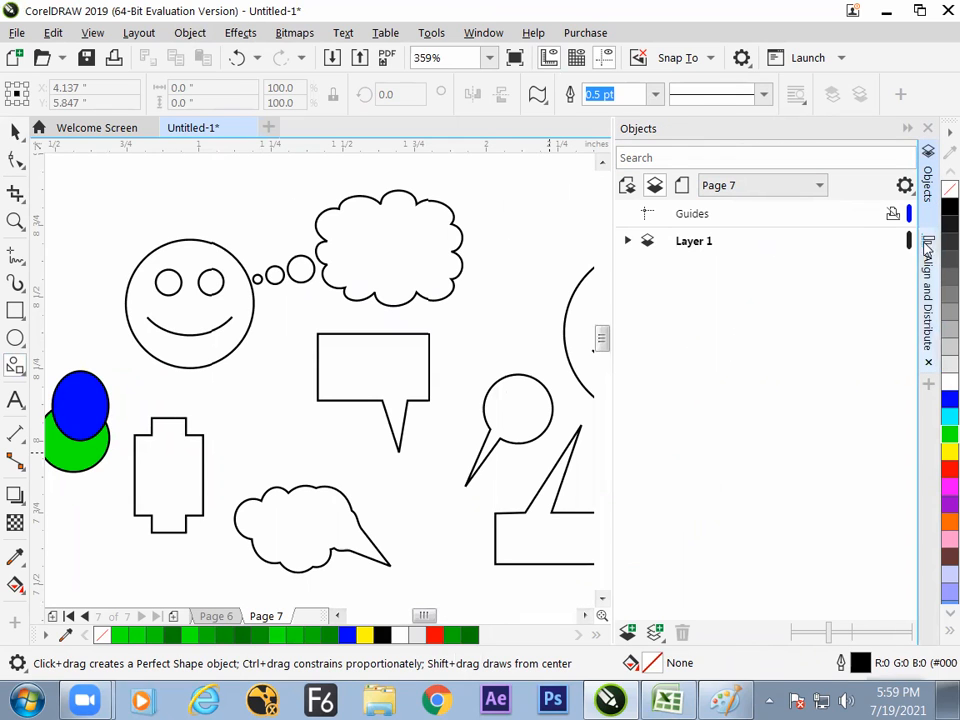
Open the Shape docker, group it with the Objects and Align and Distribute dockers, and bring its Trim settings to the front.
click(189, 33)
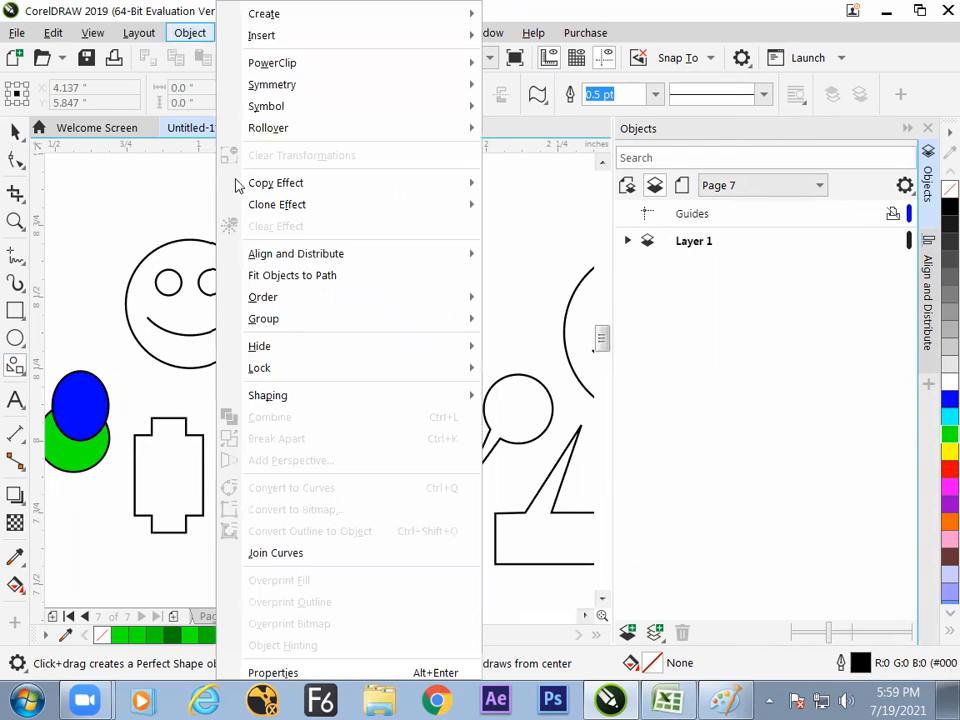
mouse_move(276, 395)
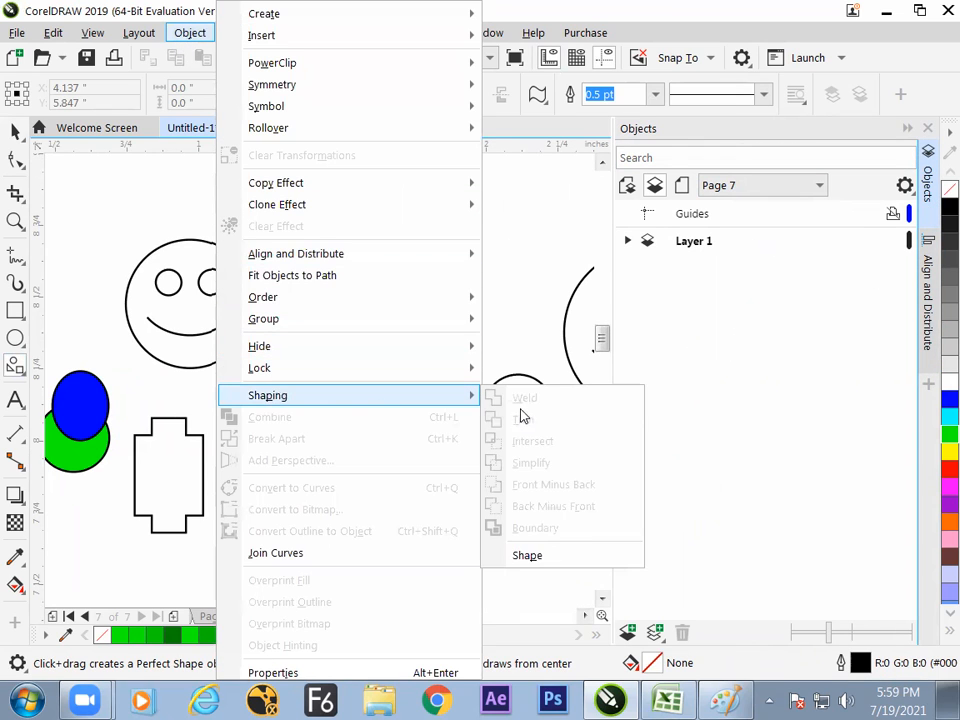
click(536, 555)
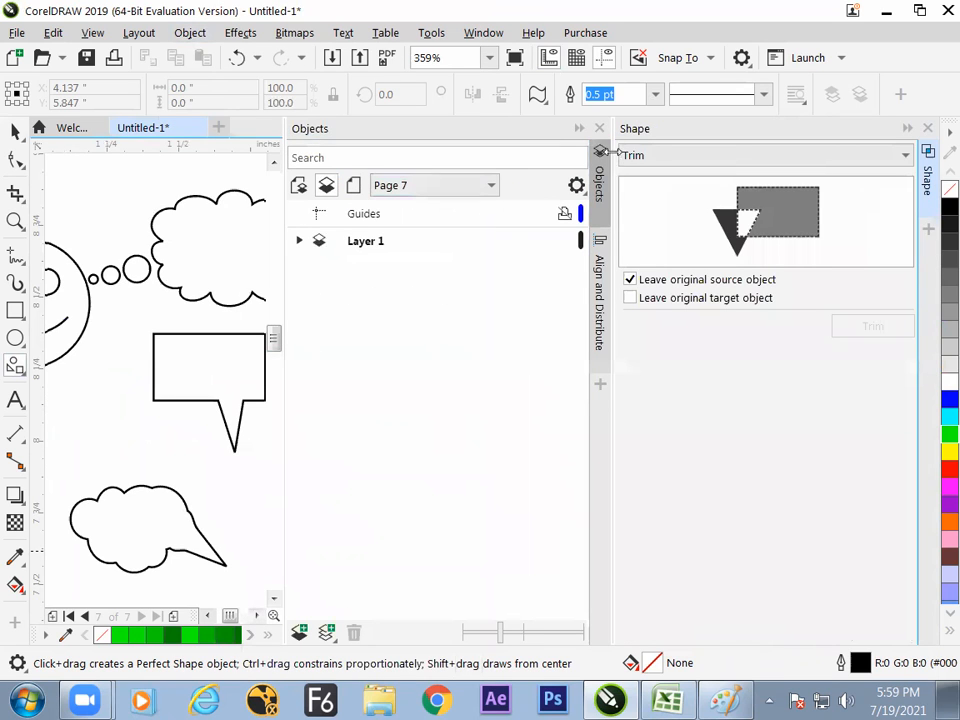
mouse_move(333, 132)
mouse_down()
mouse_move(396, 161)
mouse_move(887, 279)
mouse_up()
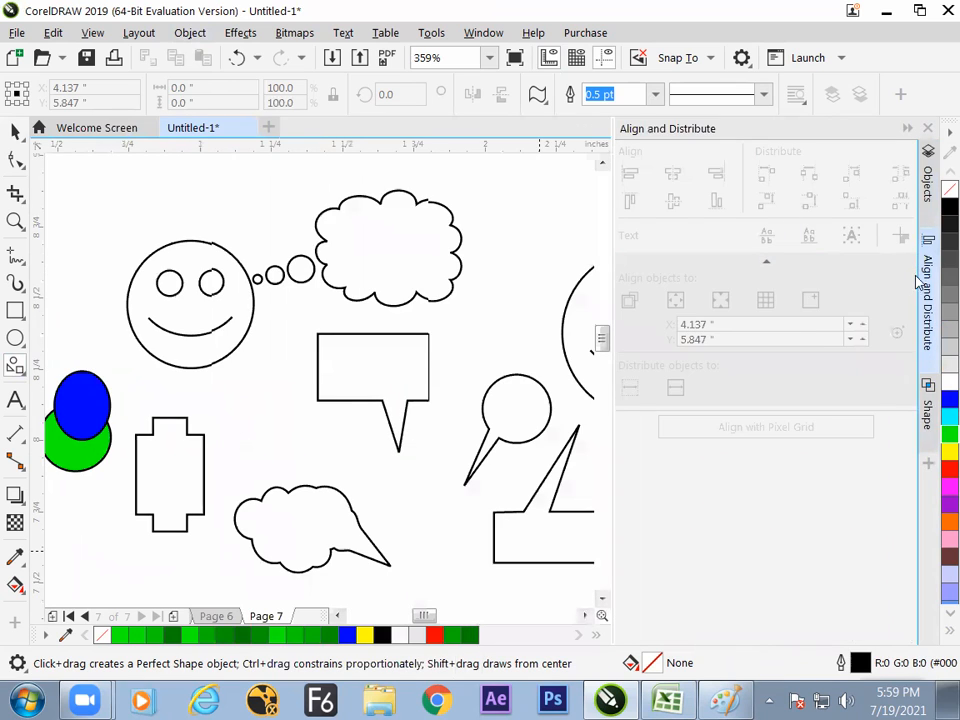
click(928, 410)
click(926, 350)
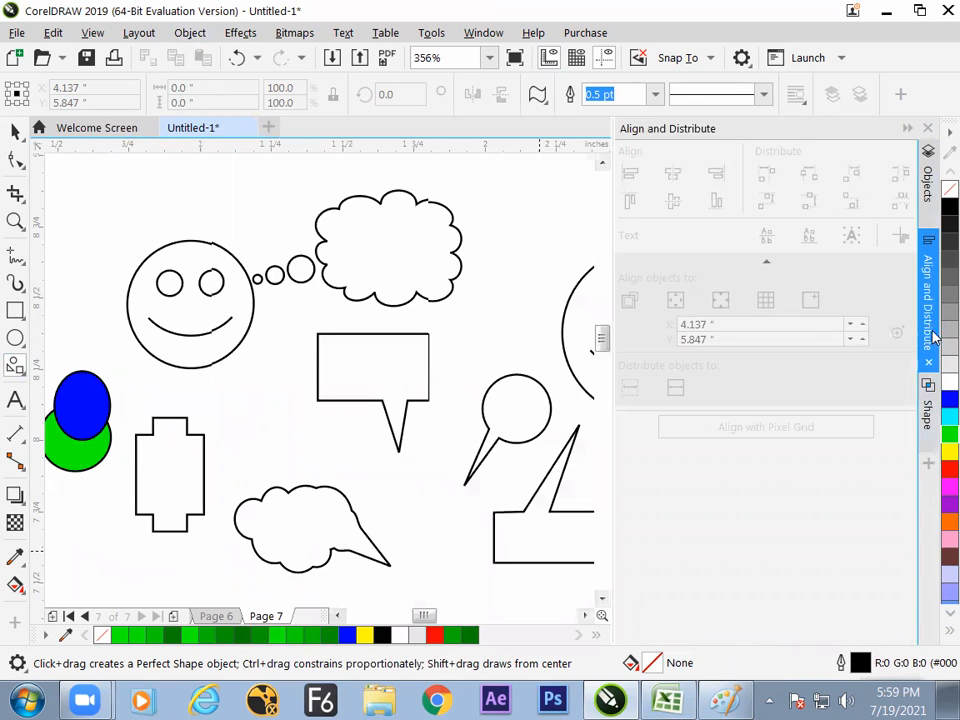
click(928, 180)
click(927, 415)
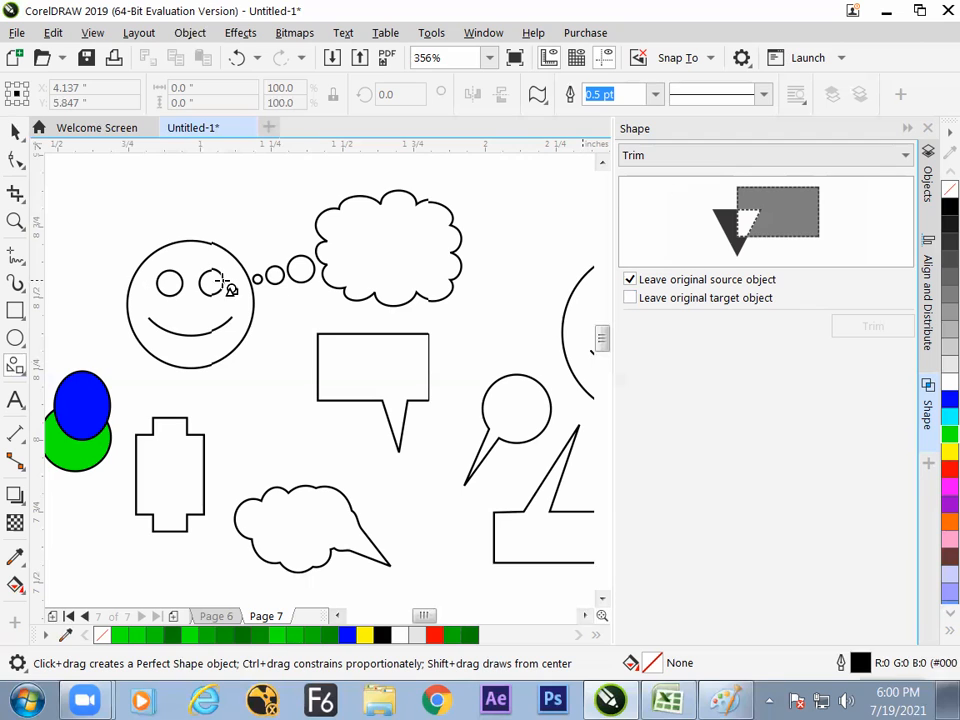
Draw two overlapping rectangles beside the smiley's upper-left edge, about 0.24 by 0.26 inches overall, and select both.
click(17, 314)
drag(81, 197, 120, 242)
drag(101, 220, 136, 246)
drag(88, 196, 134, 236)
key(space)
drag(74, 174, 121, 232)
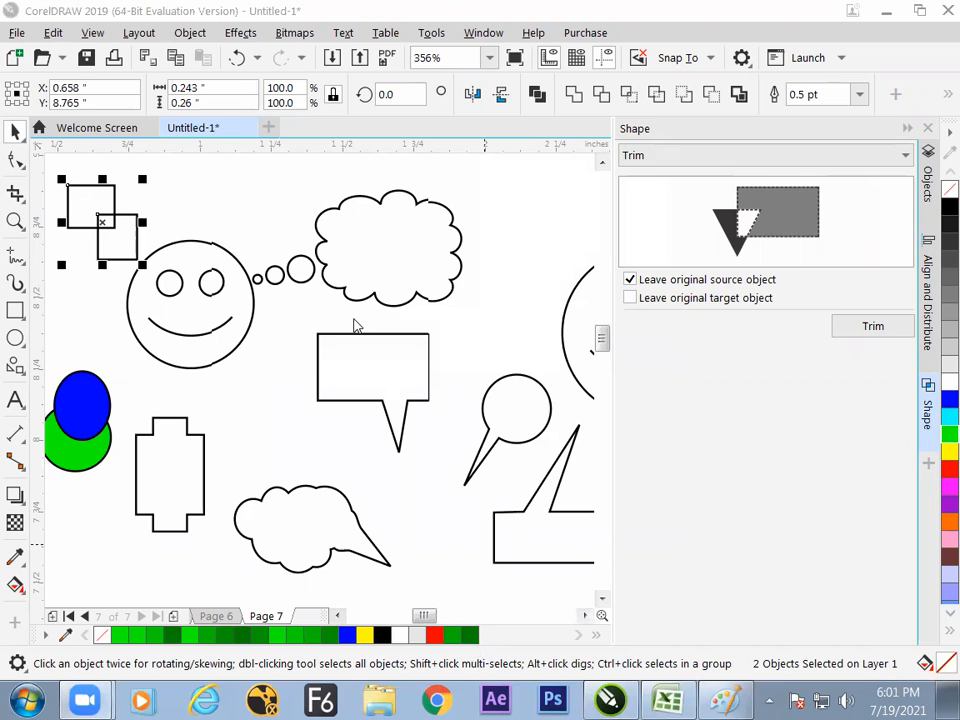
View the desktop image order objects4.jpg showing the interlaced black and orange bars, and close it.
click(848, 542)
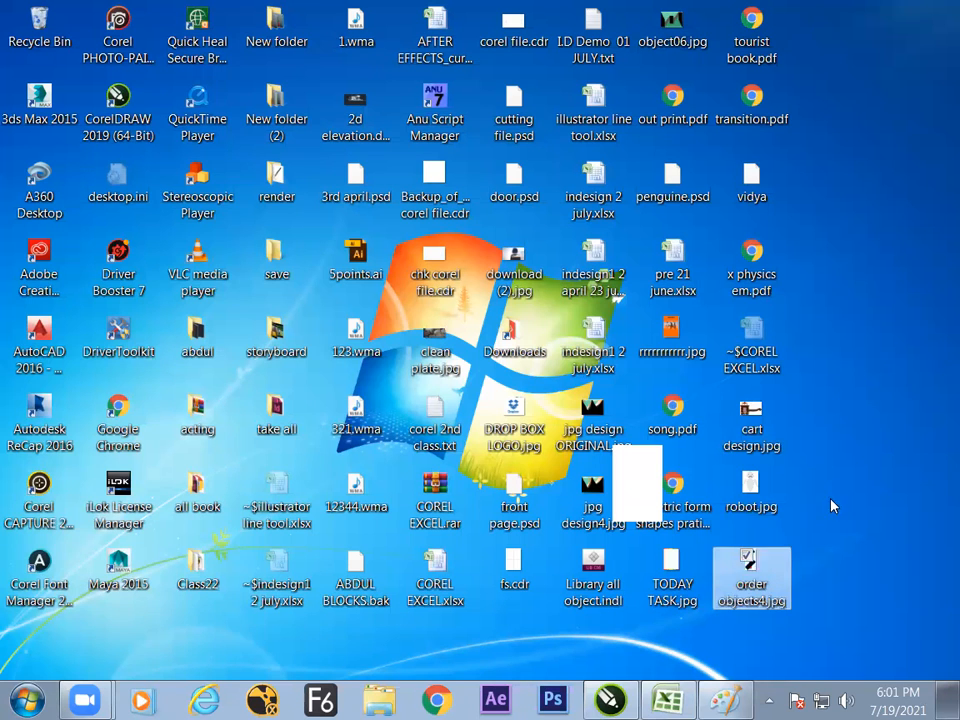
double_click(752, 575)
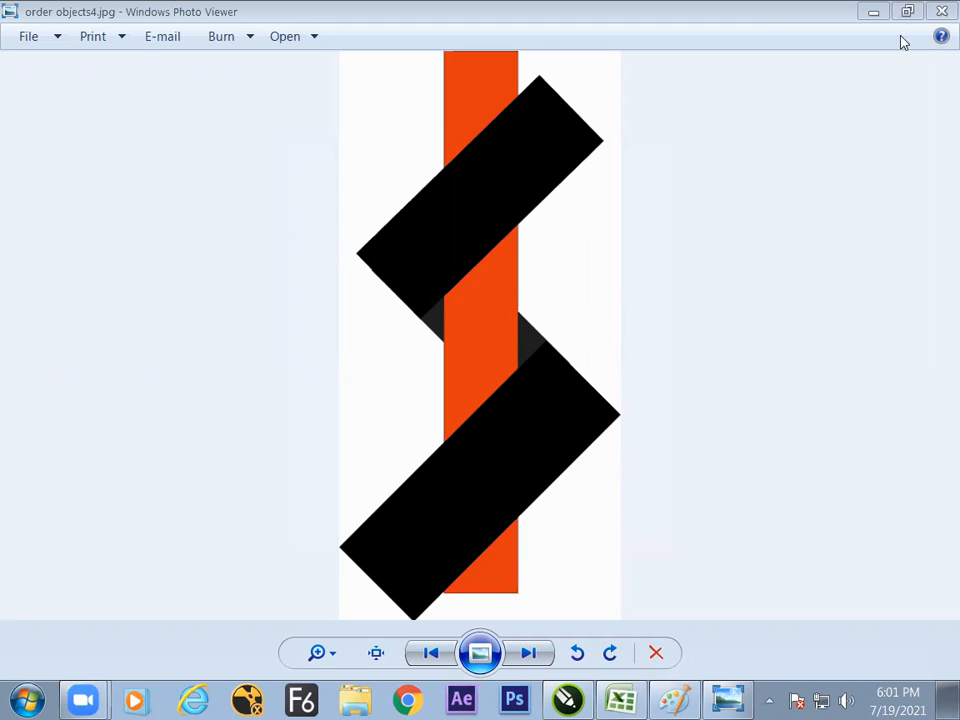
click(940, 11)
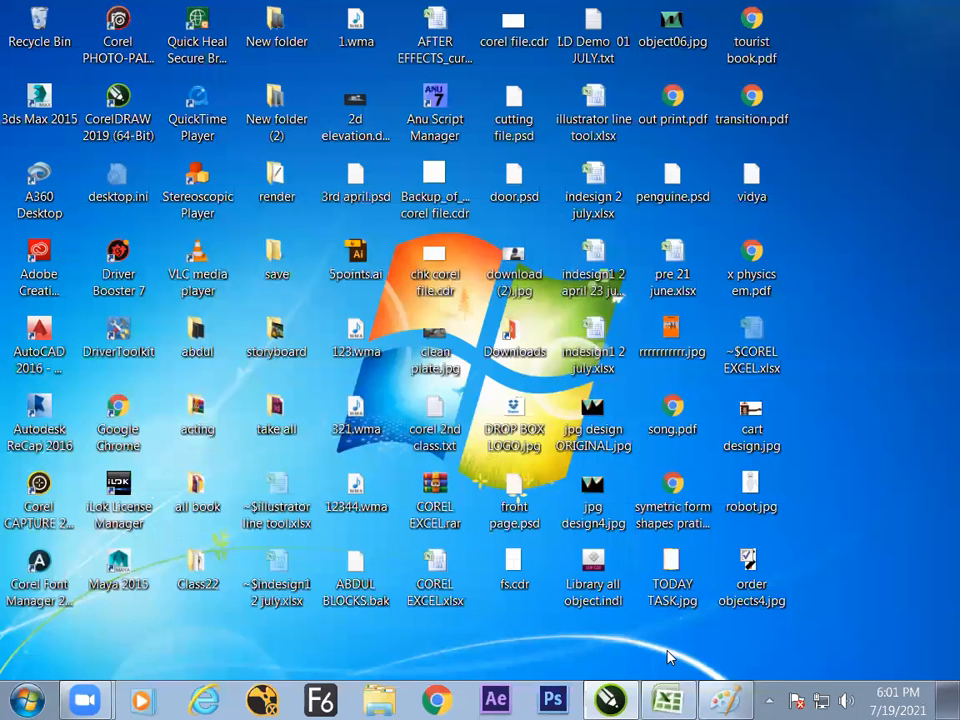